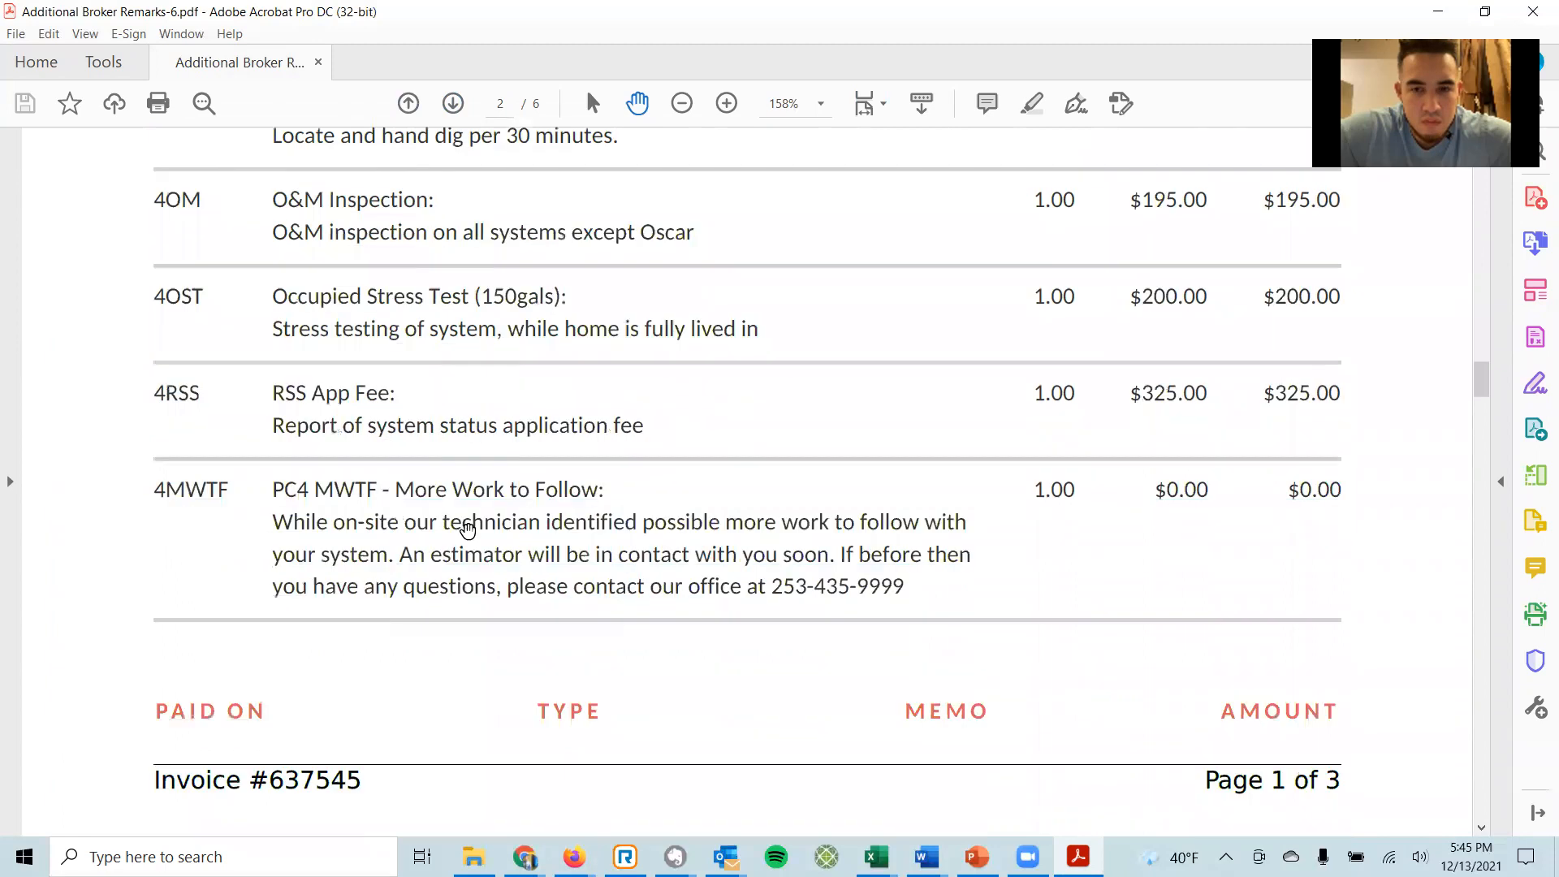
# Page down through the septic service invoice to its page 4.
pyautogui.scroll(10, 459, 546)
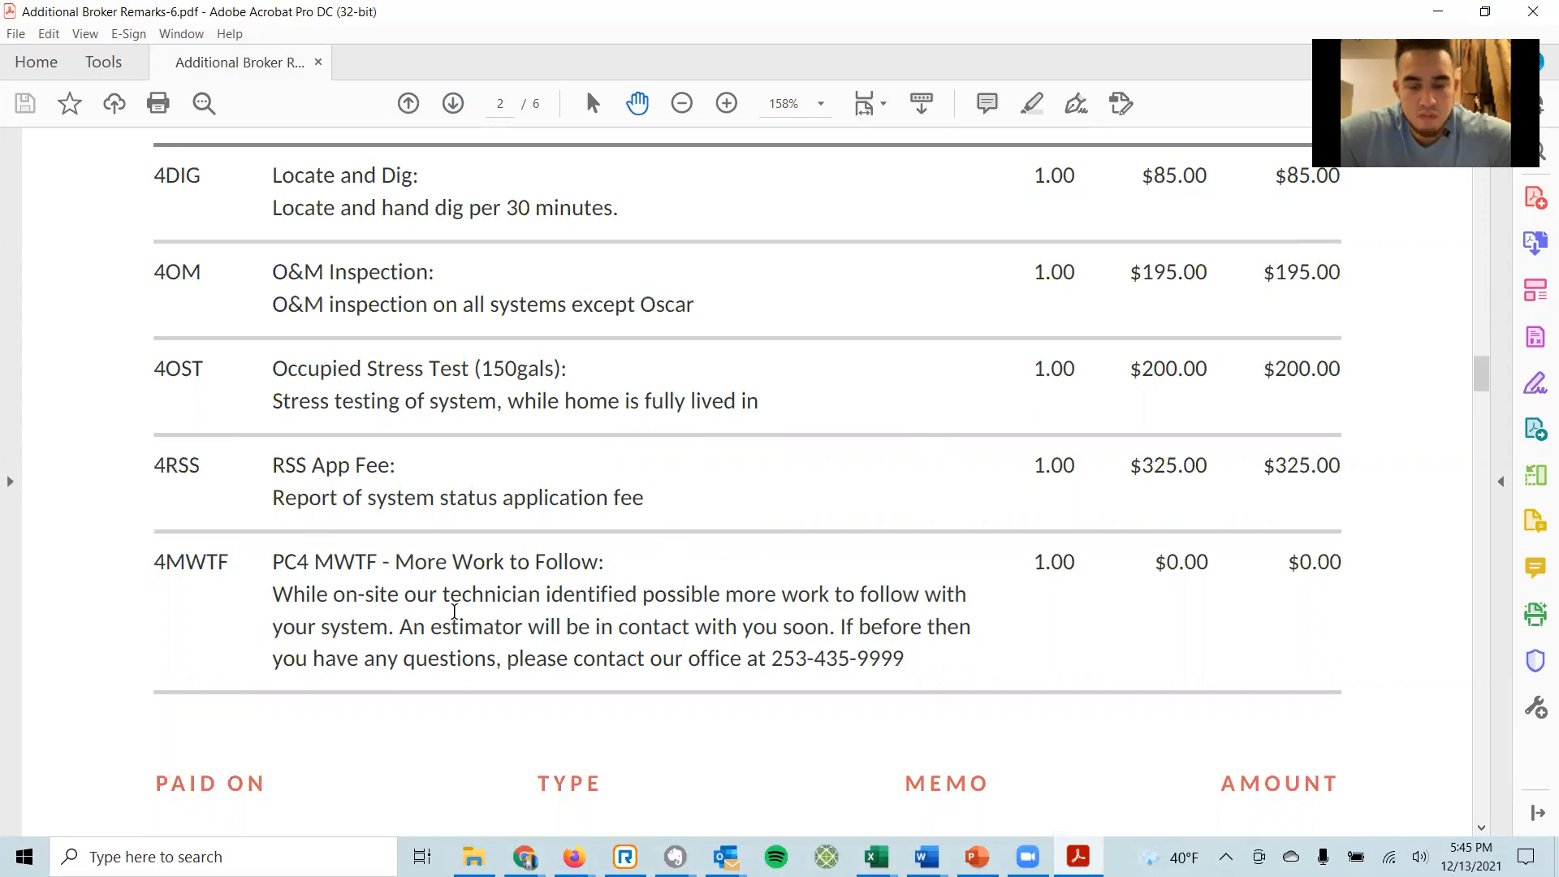
pyautogui.scroll(-2, 554, 613)
pyautogui.scroll(-15, 552, 614)
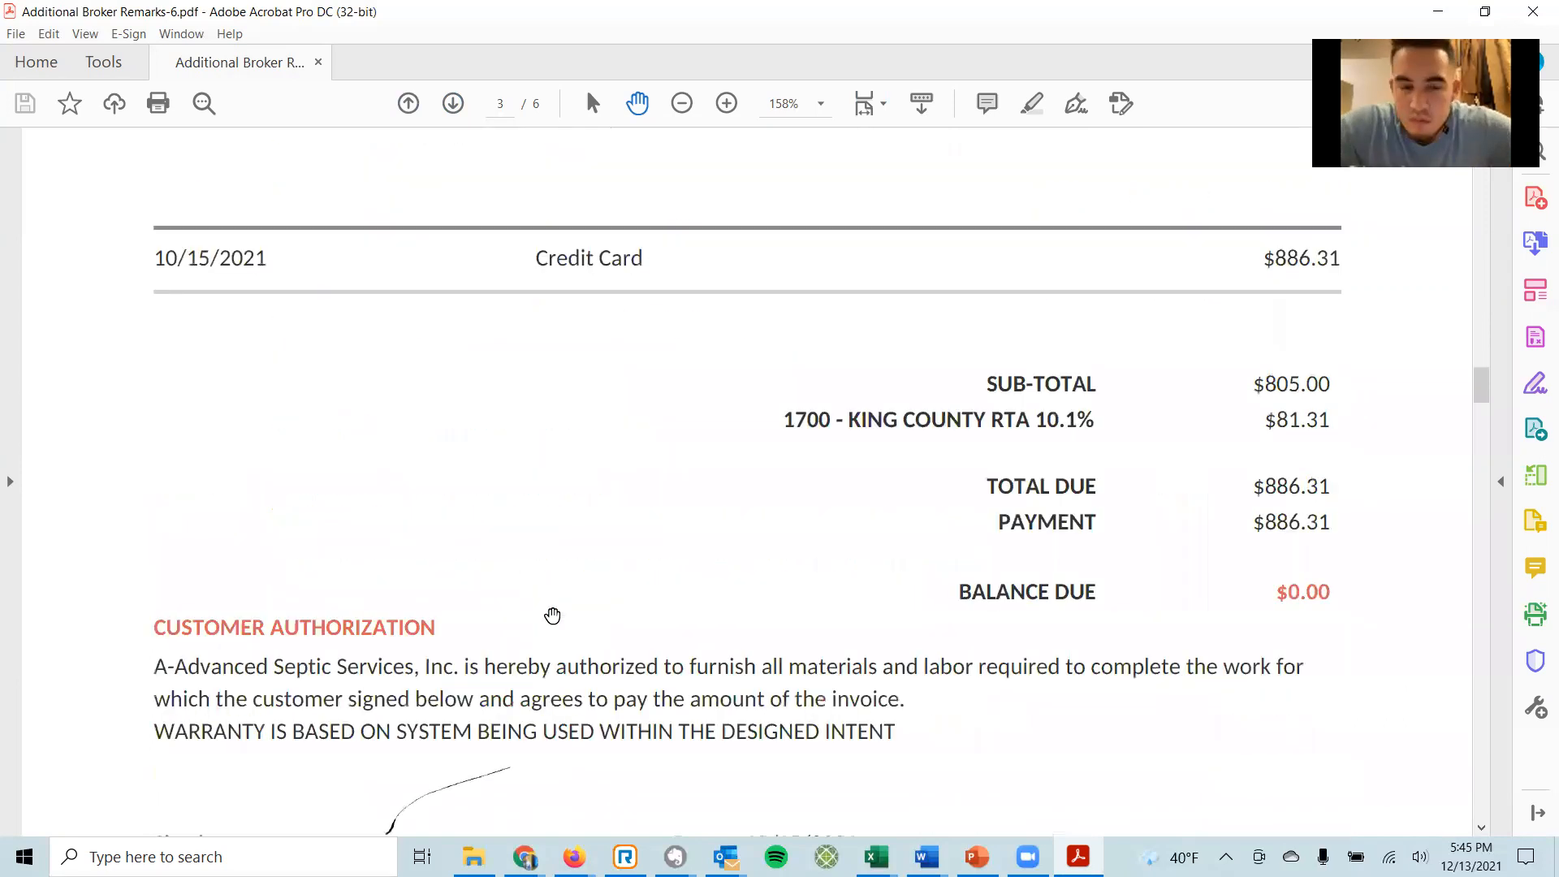
pyautogui.scroll(-8, 692, 607)
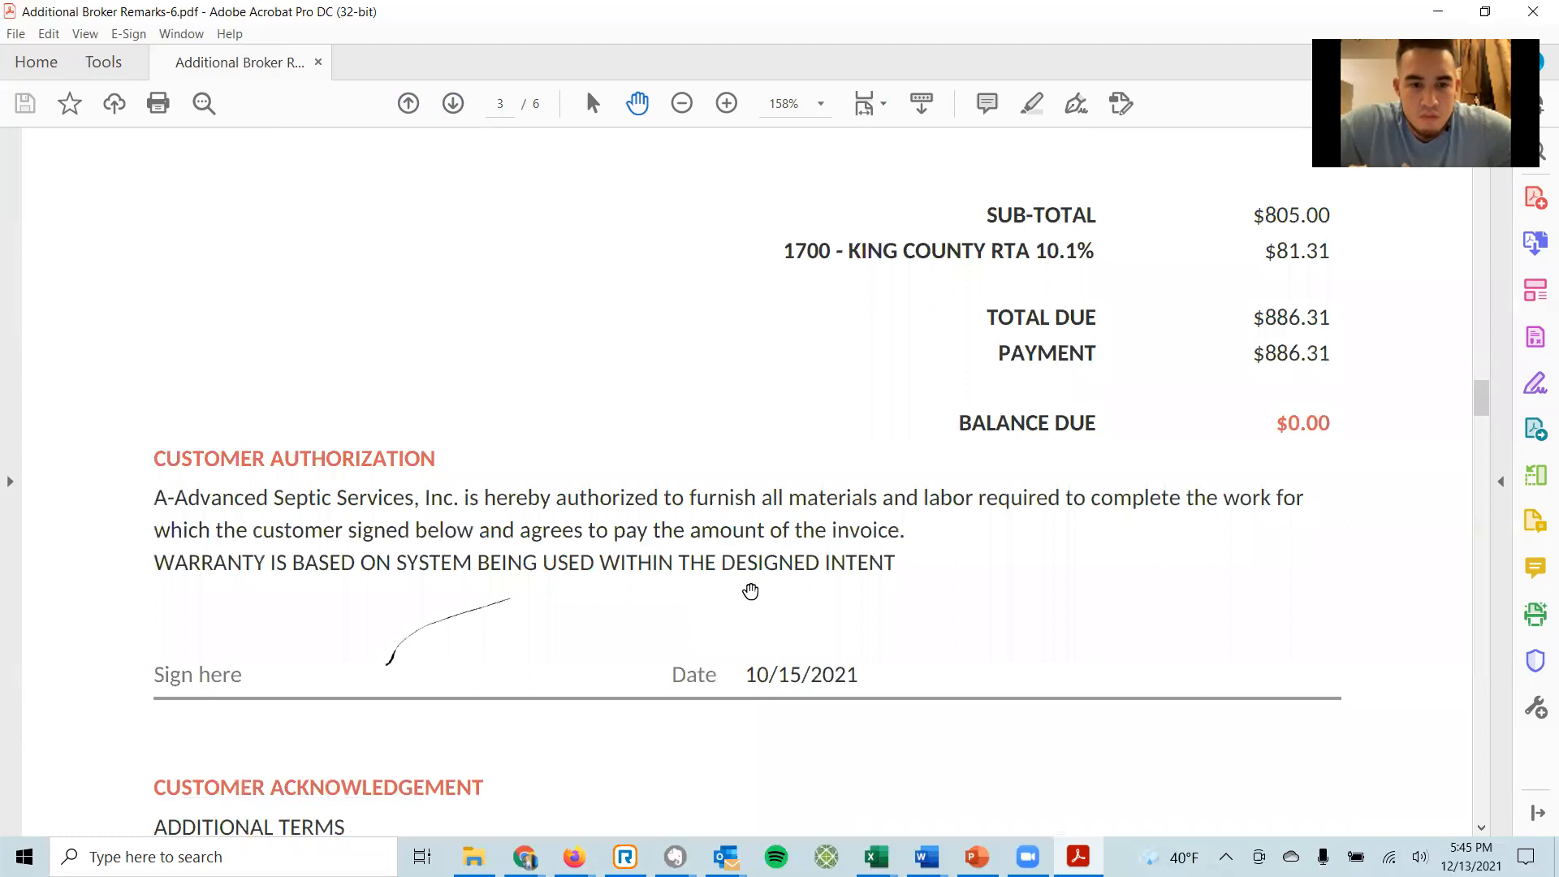
pyautogui.scroll(-6, 903, 615)
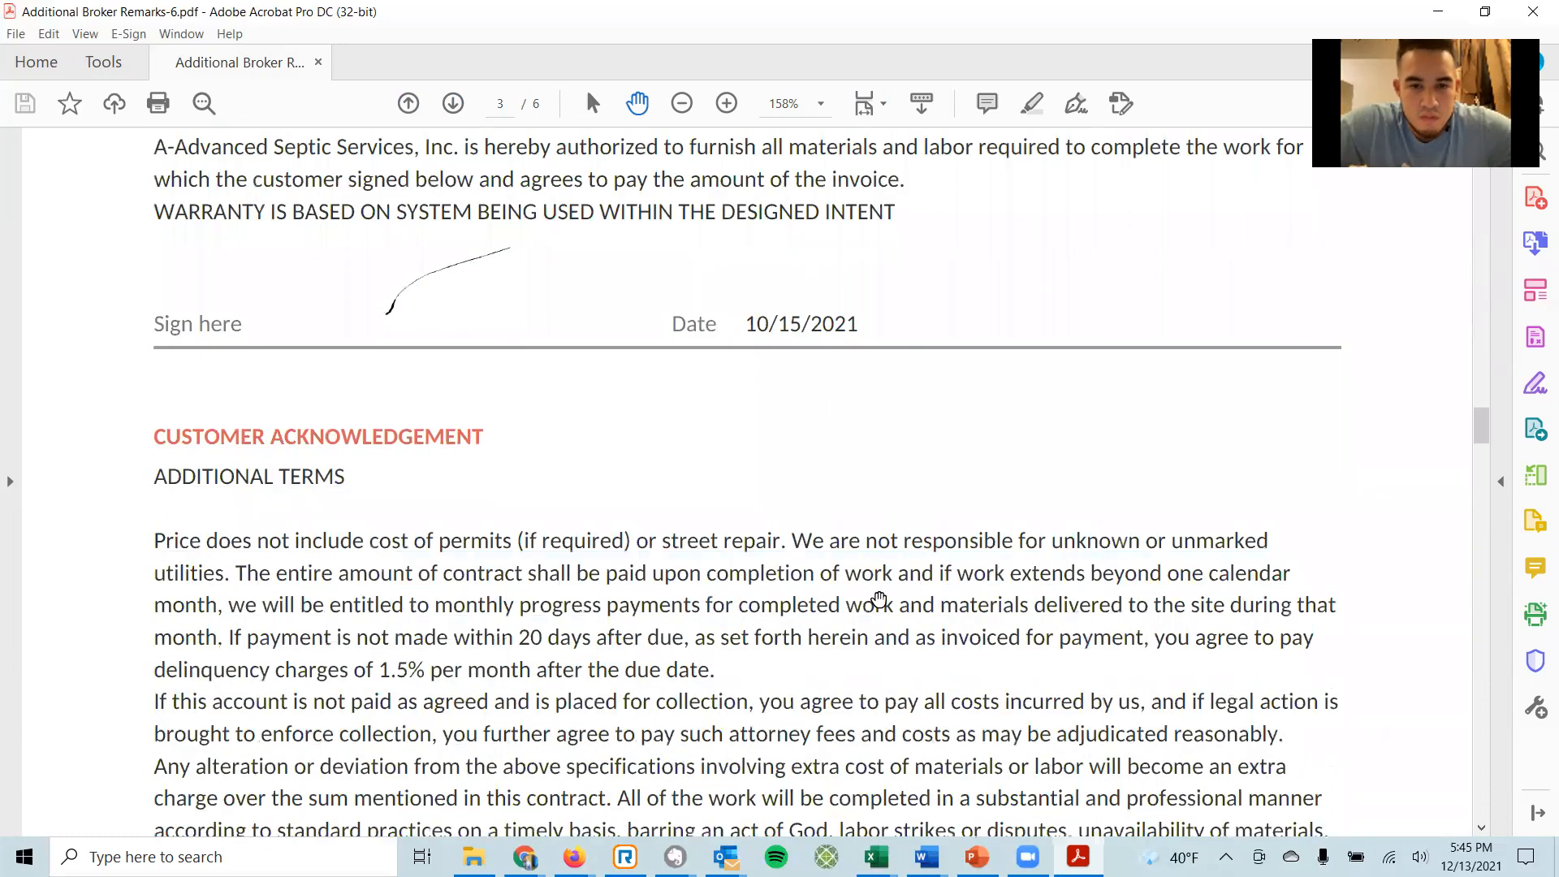
pyautogui.click(1480, 787)
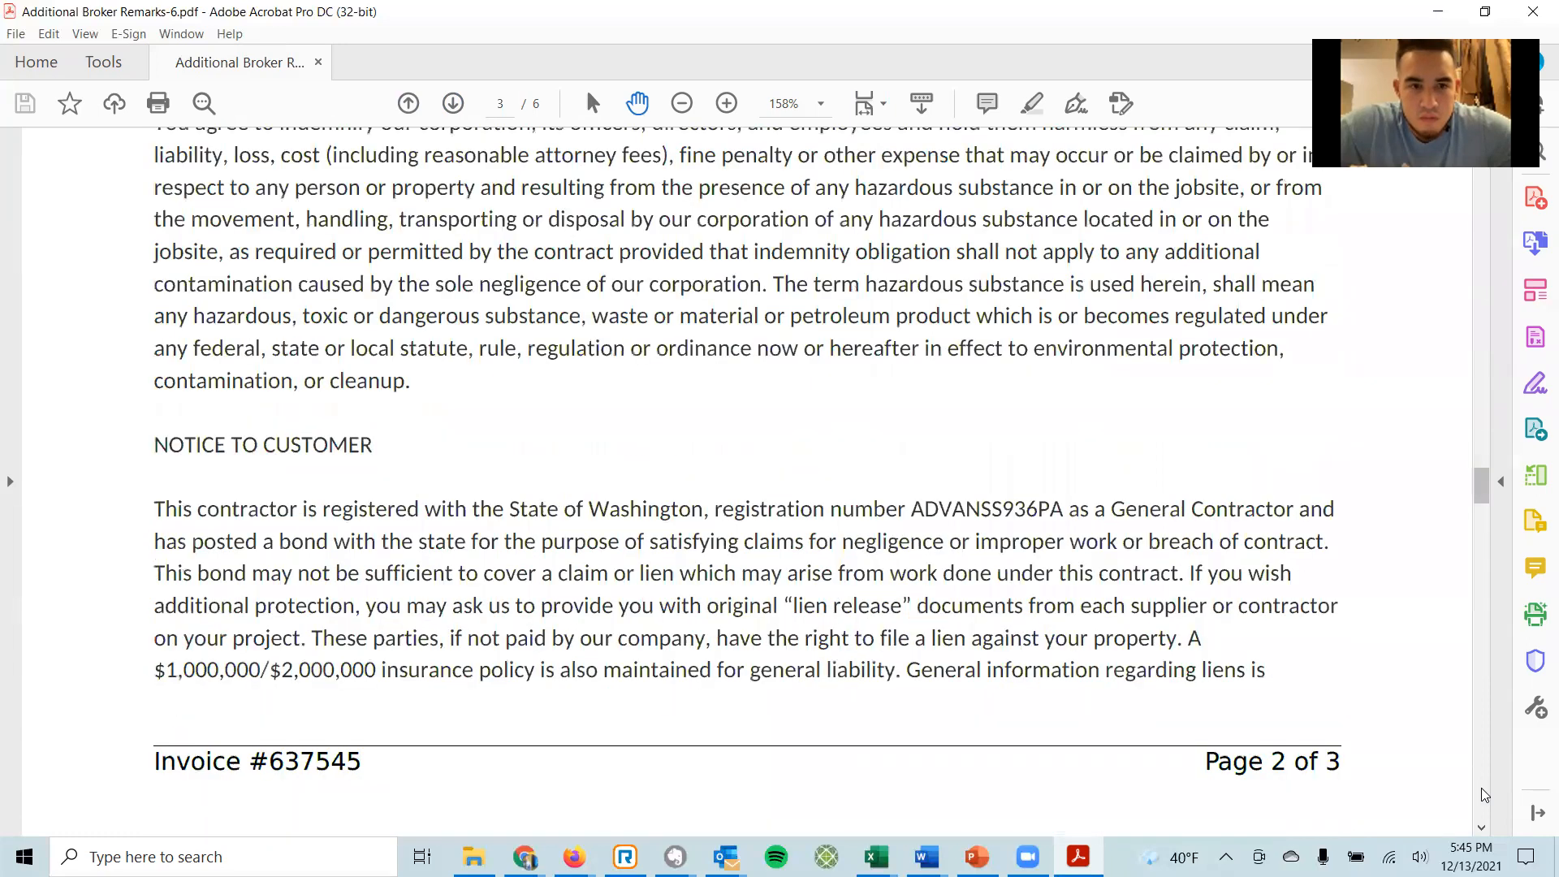
pyautogui.click(1480, 788)
pyautogui.click(1481, 786)
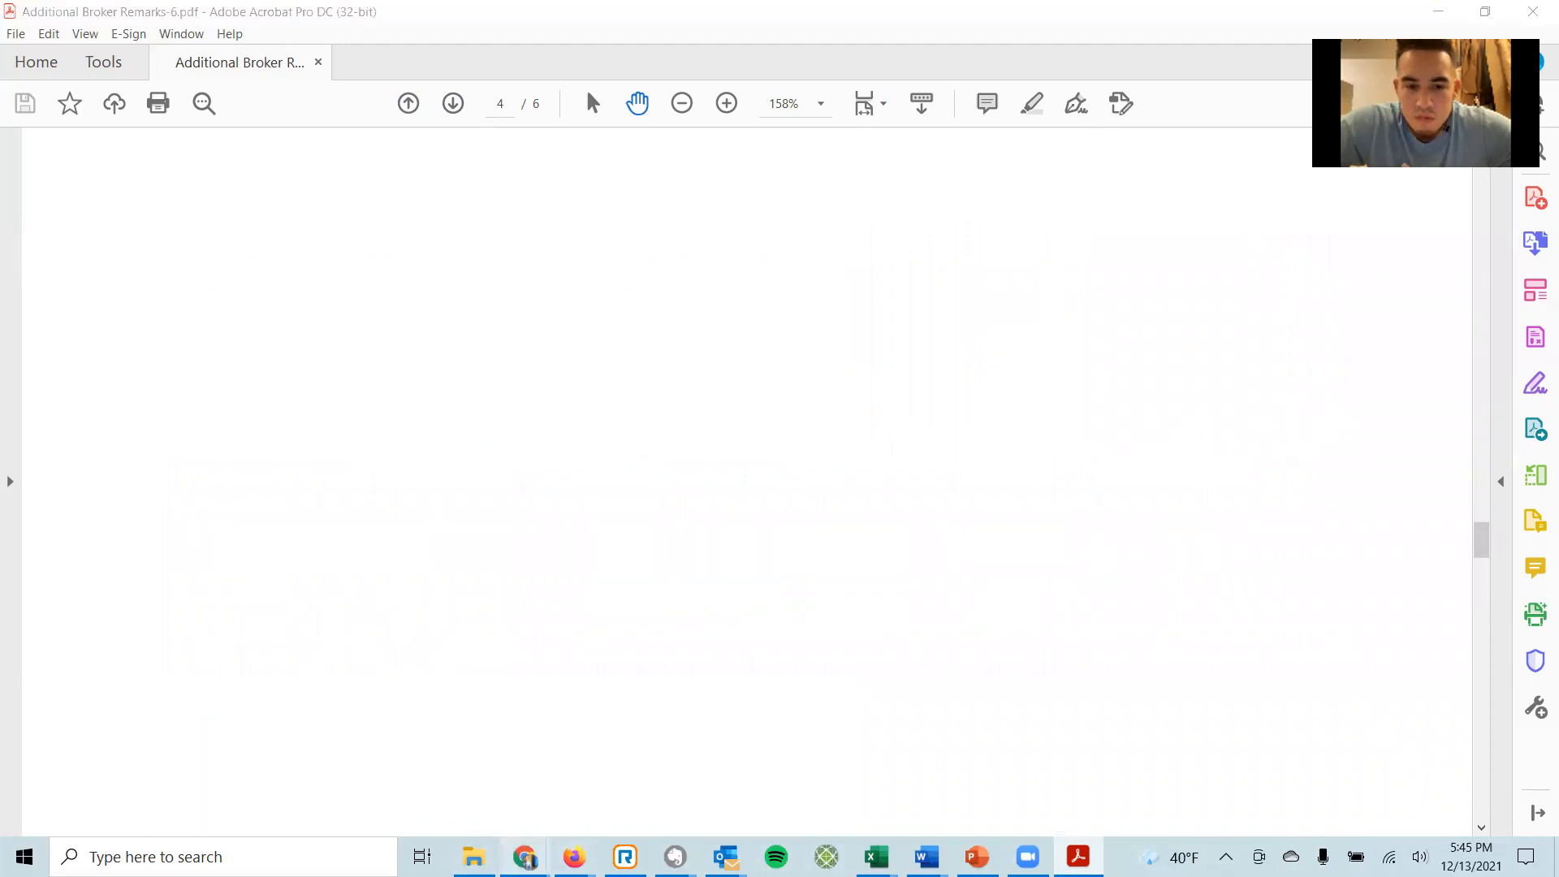
# Bring the Matrix document list popup back to the front.
pyautogui.moveTo(525, 856)
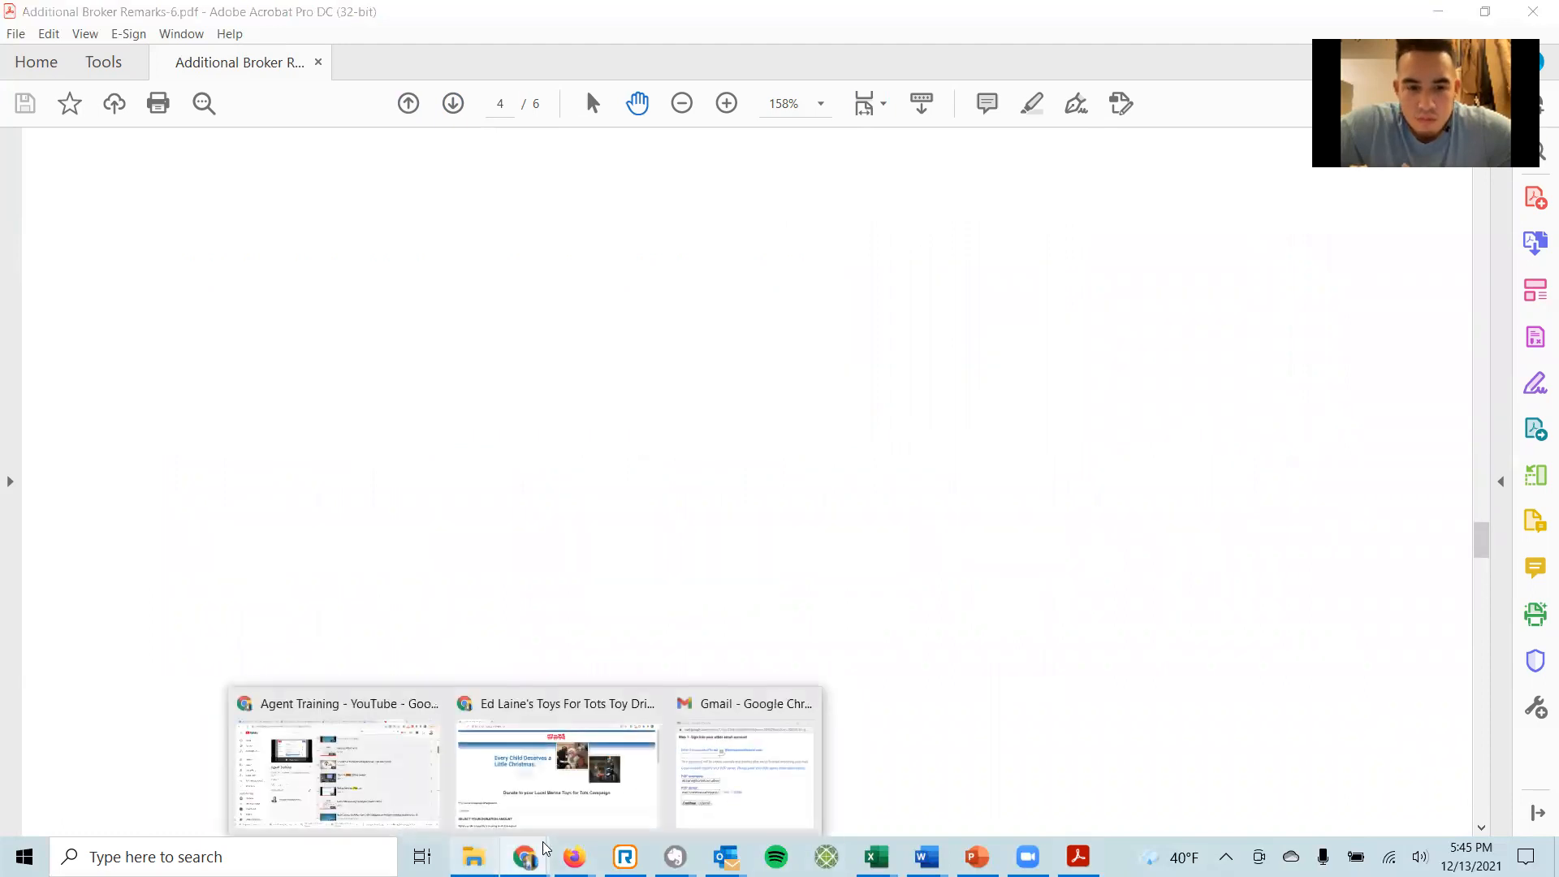
pyautogui.moveTo(574, 856)
pyautogui.click(650, 796)
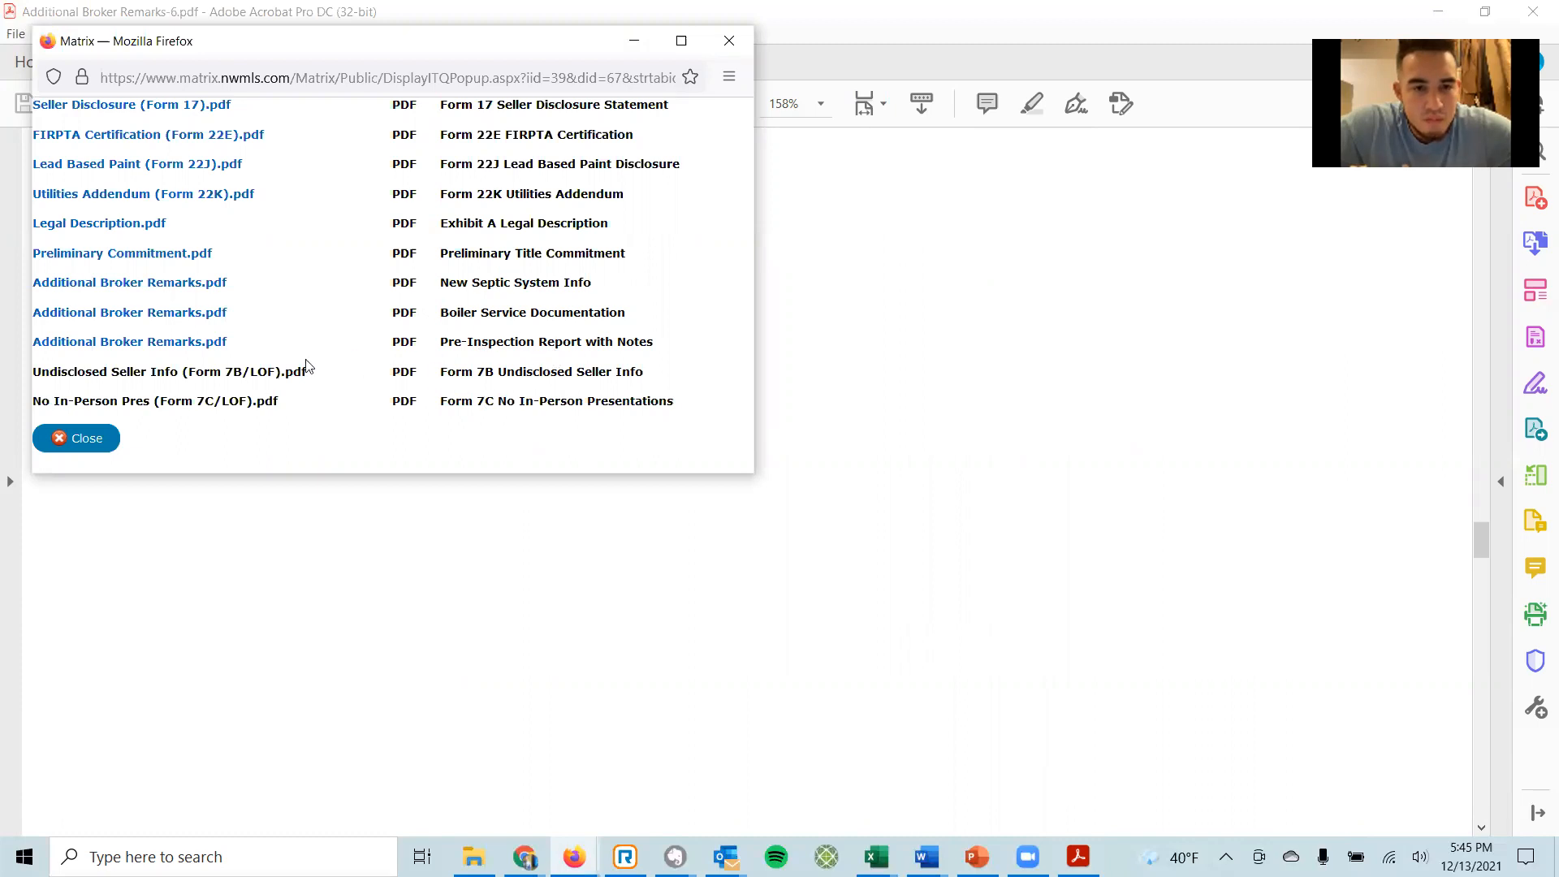
# Open the Boiler Service Documentation invoice, review its notes and $242.22 total, and return to top.
pyautogui.click(135, 314)
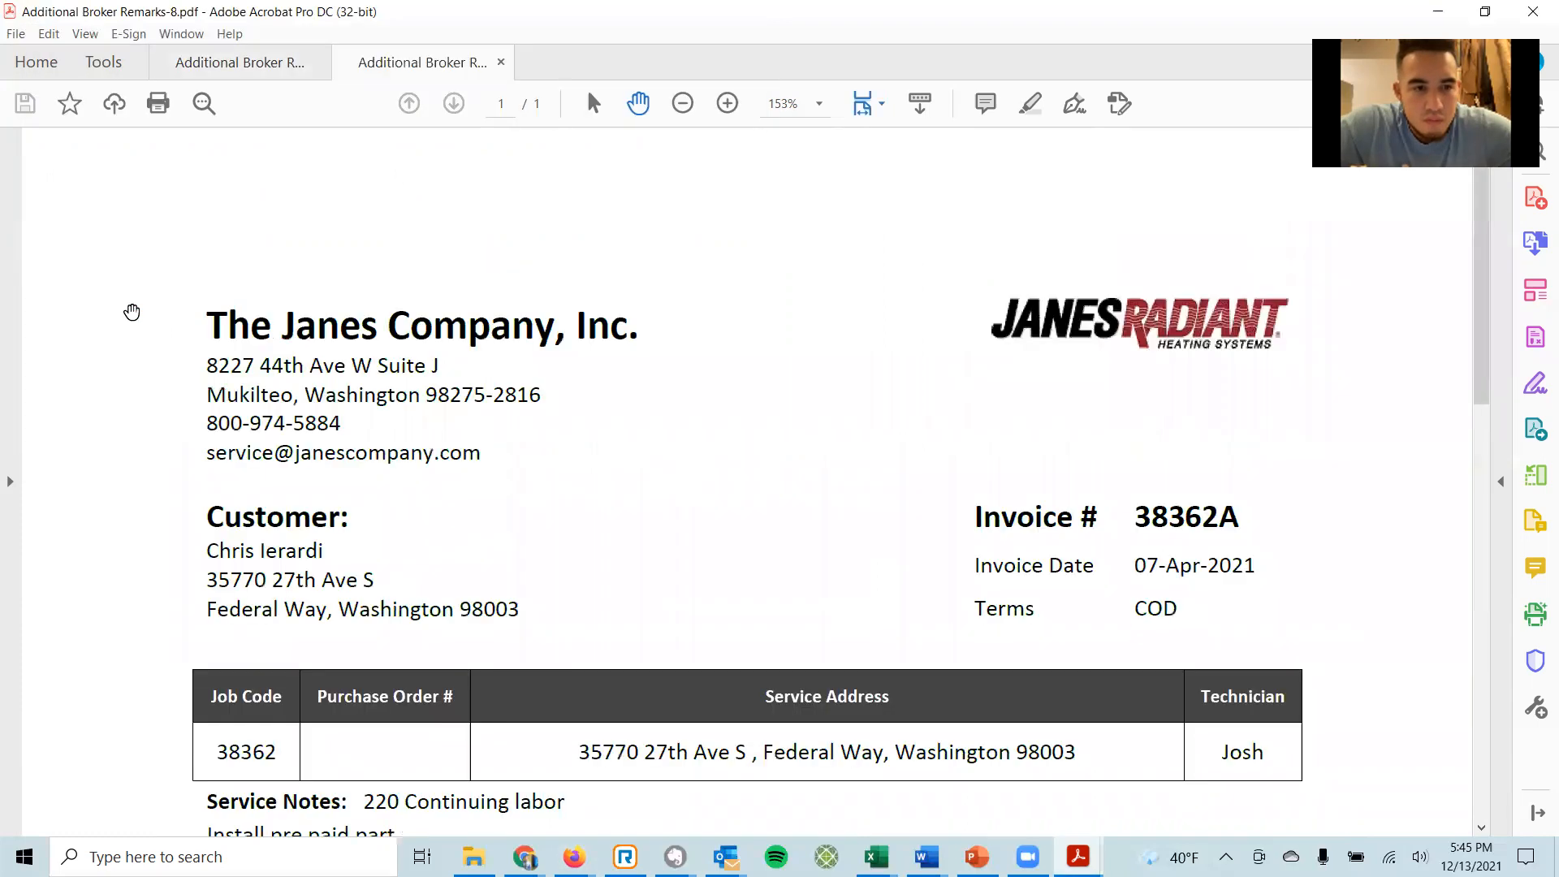
pyautogui.scroll(-4, 528, 438)
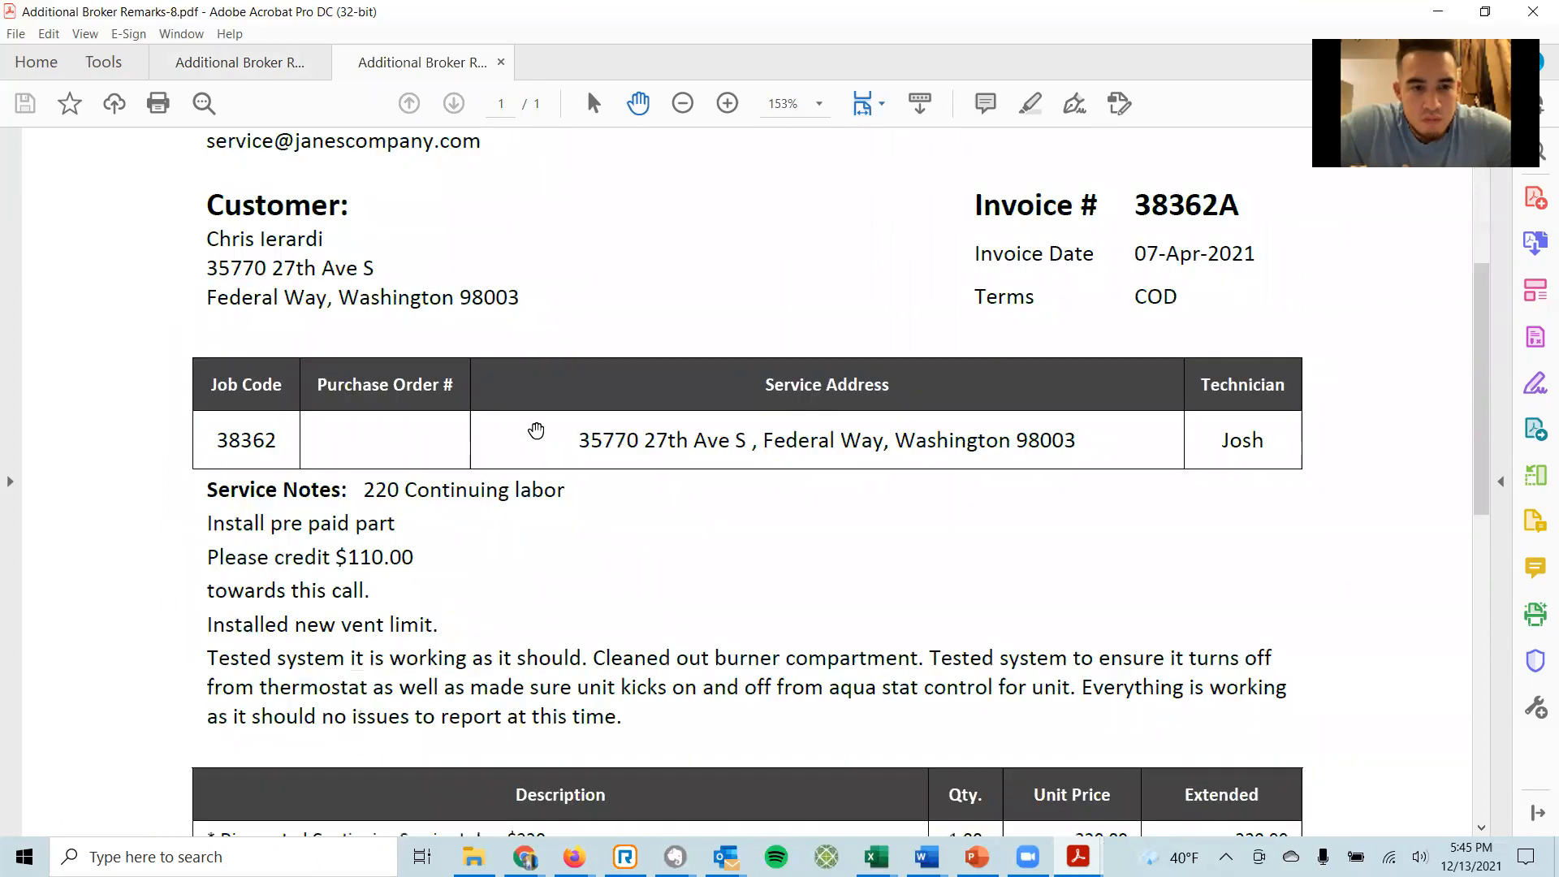
pyautogui.scroll(-3, 536, 430)
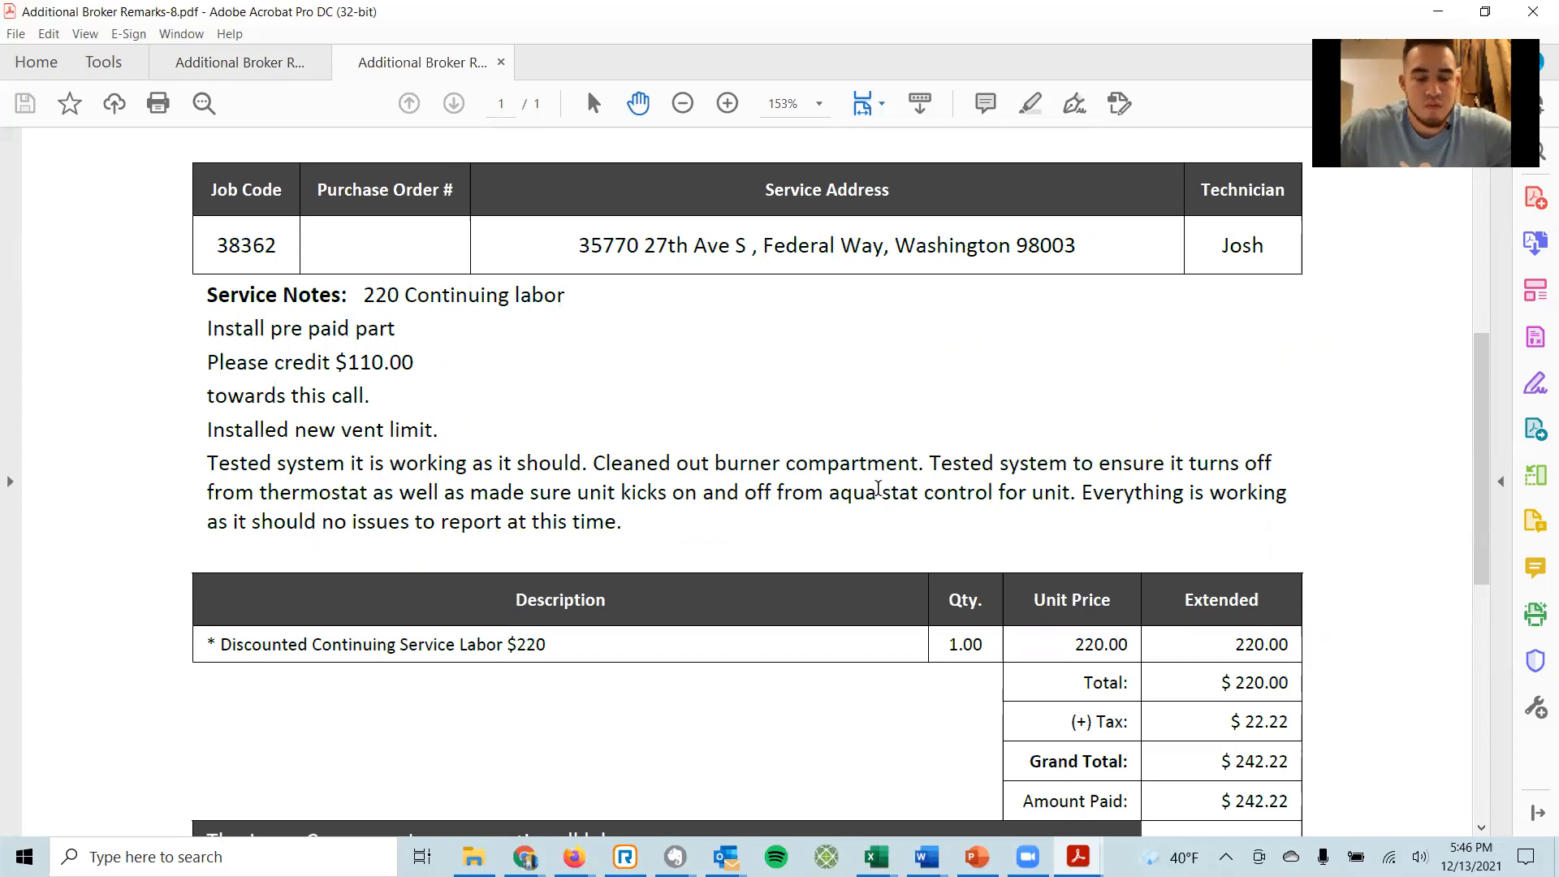
pyautogui.scroll(1, 877, 488)
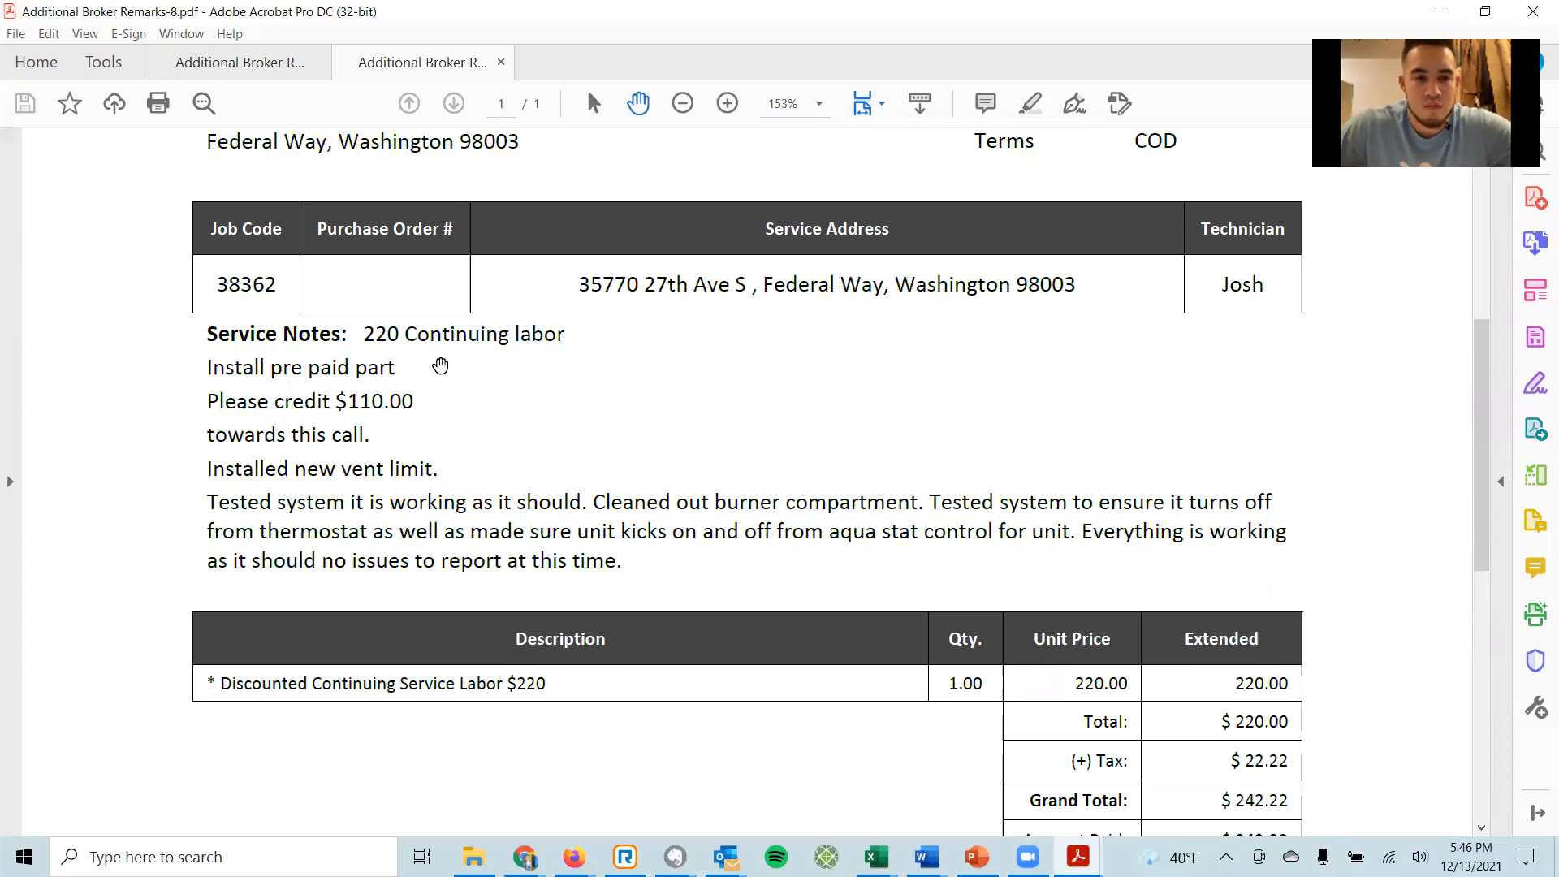
pyautogui.scroll(5, 440, 365)
pyautogui.scroll(3, 400, 306)
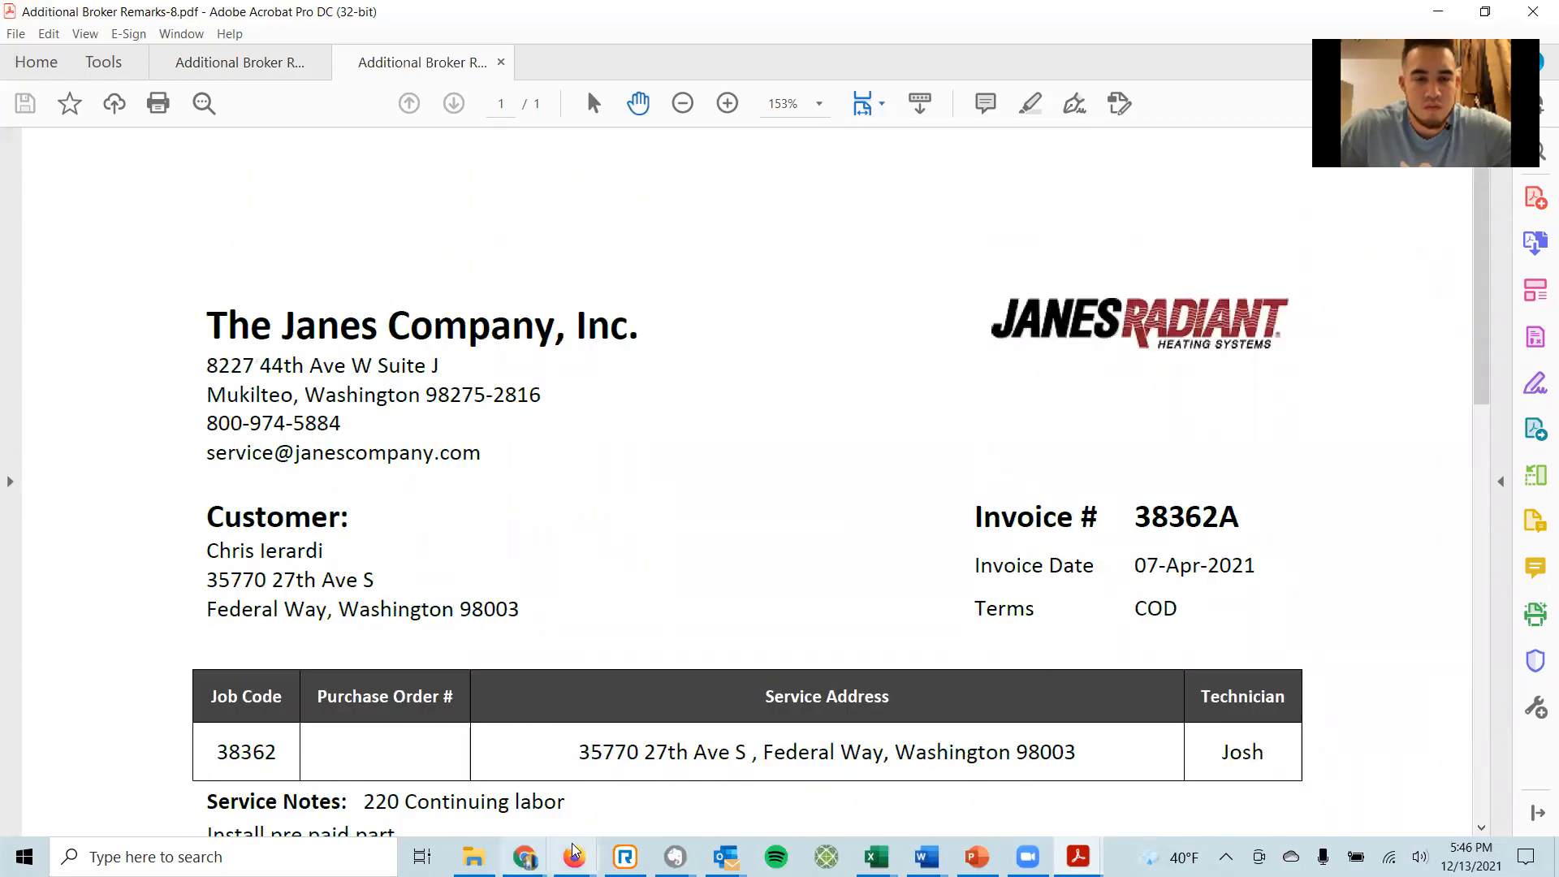
pyautogui.moveTo(574, 857)
pyautogui.click(470, 775)
pyautogui.scroll(-6, 546, 532)
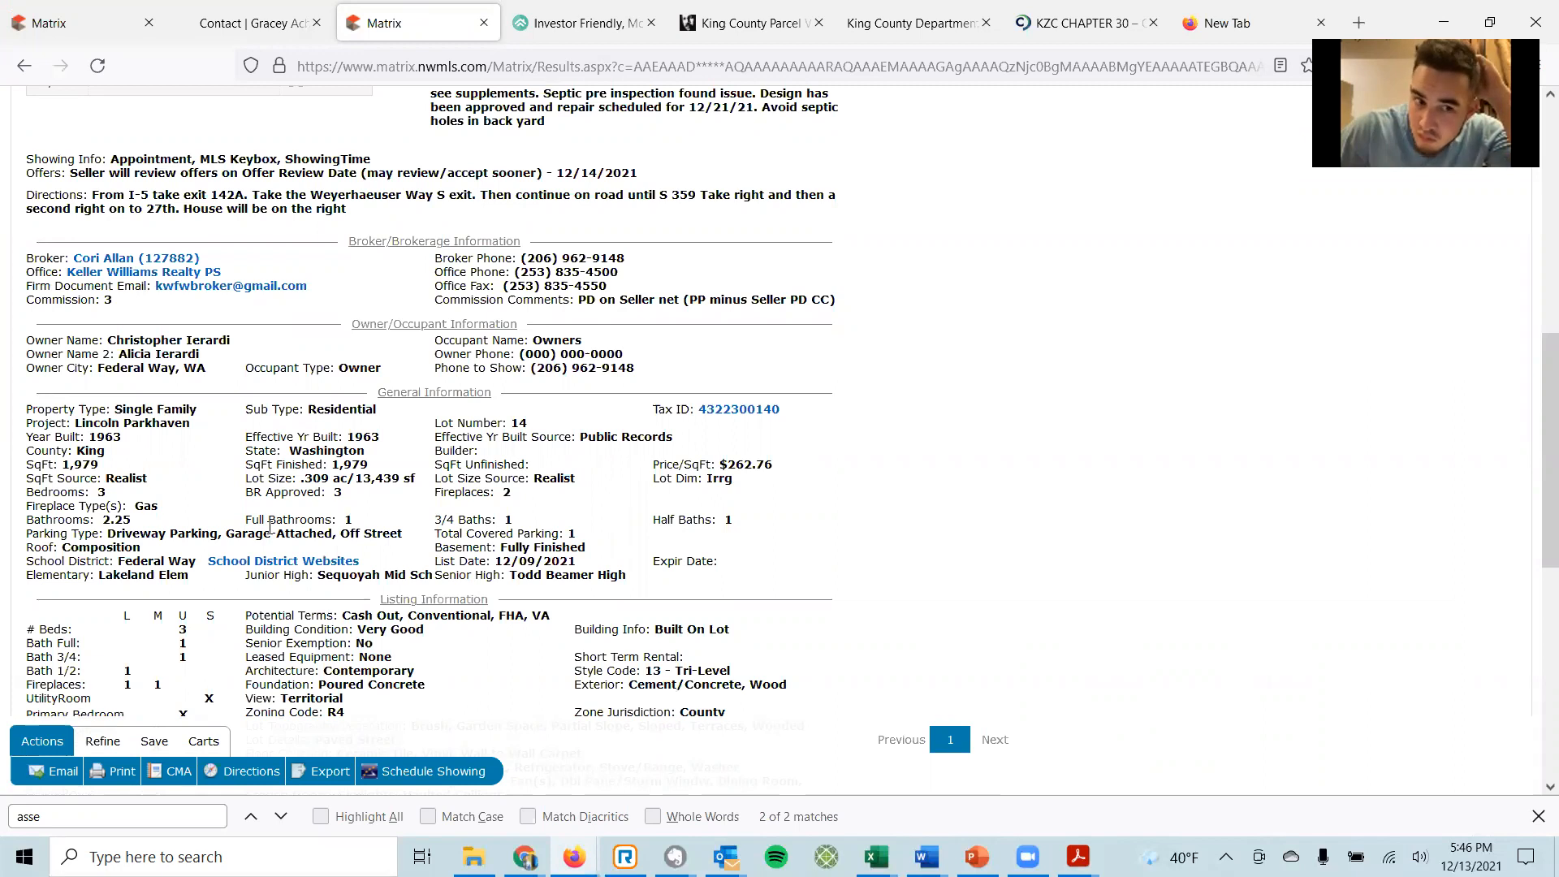
pyautogui.scroll(-3, 271, 530)
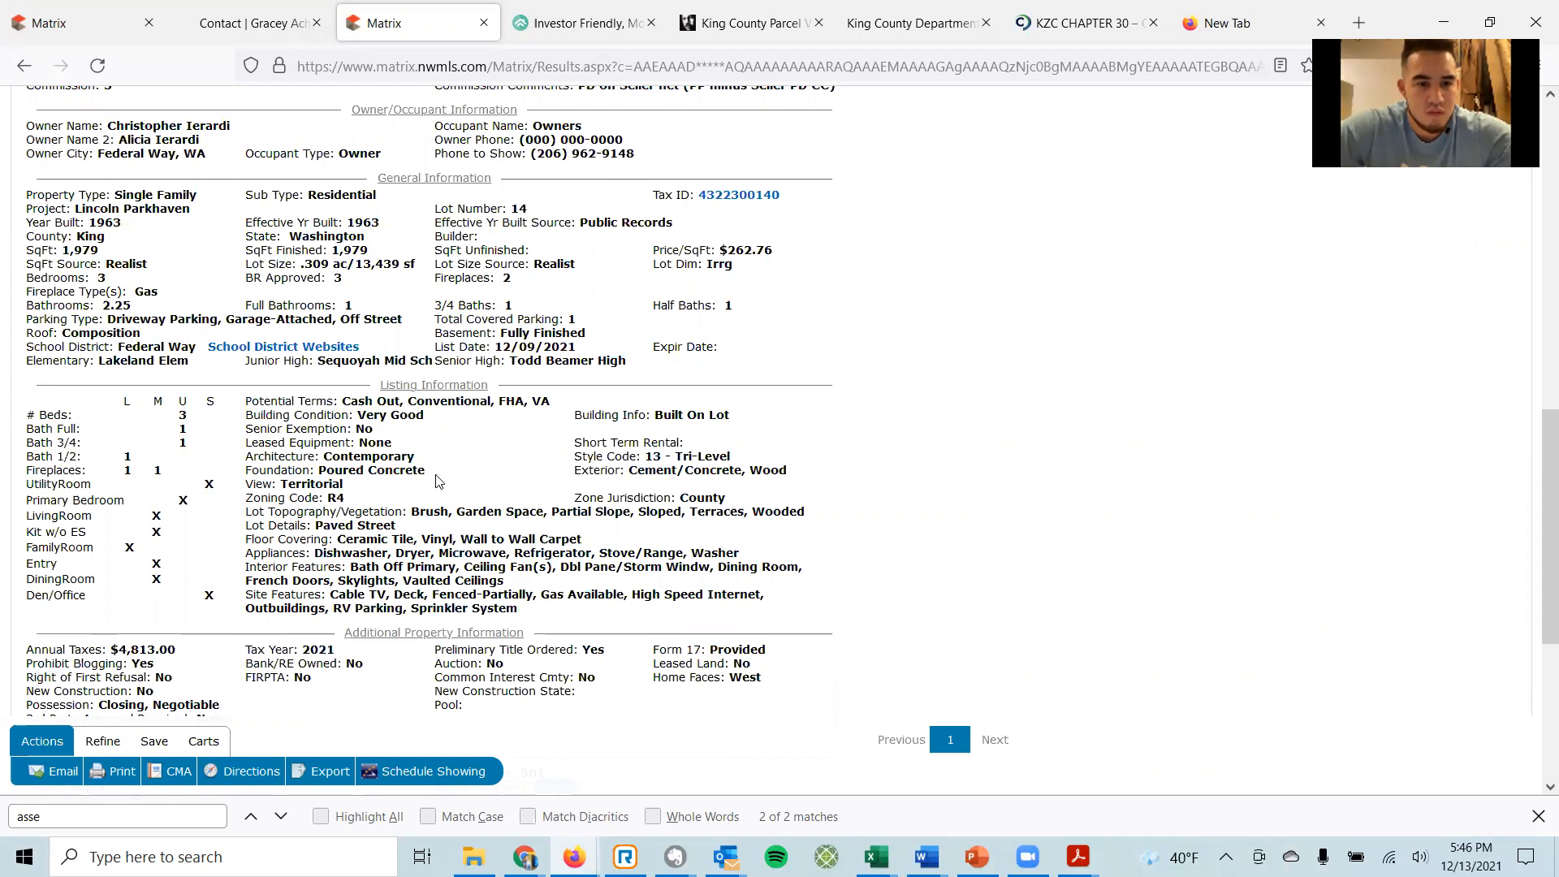
pyautogui.scroll(-3, 469, 483)
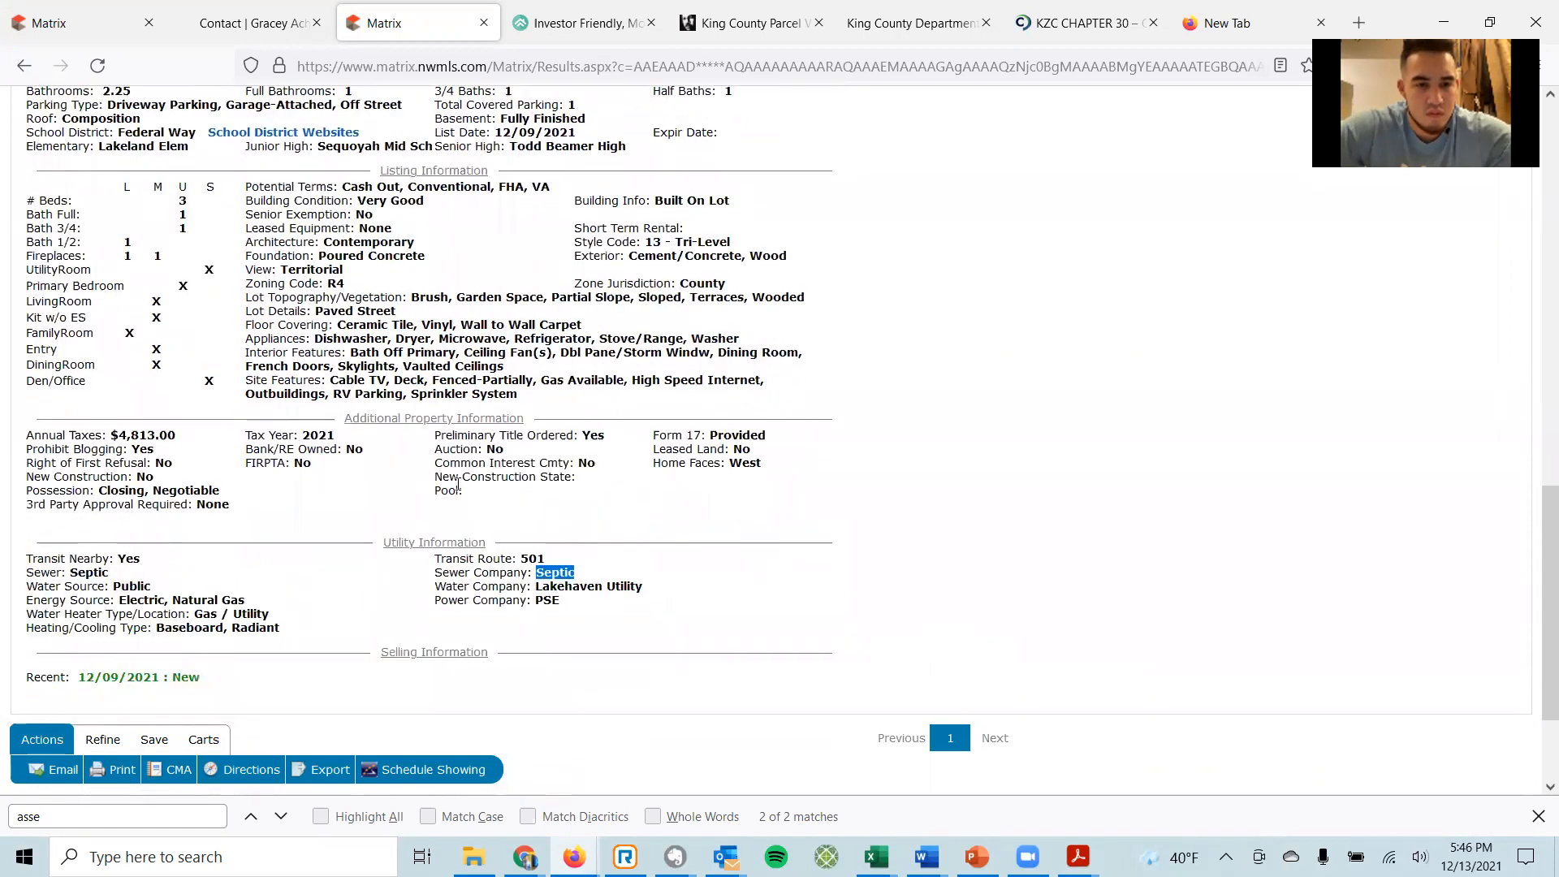
pyautogui.scroll(4, 442, 490)
pyautogui.scroll(1, 440, 490)
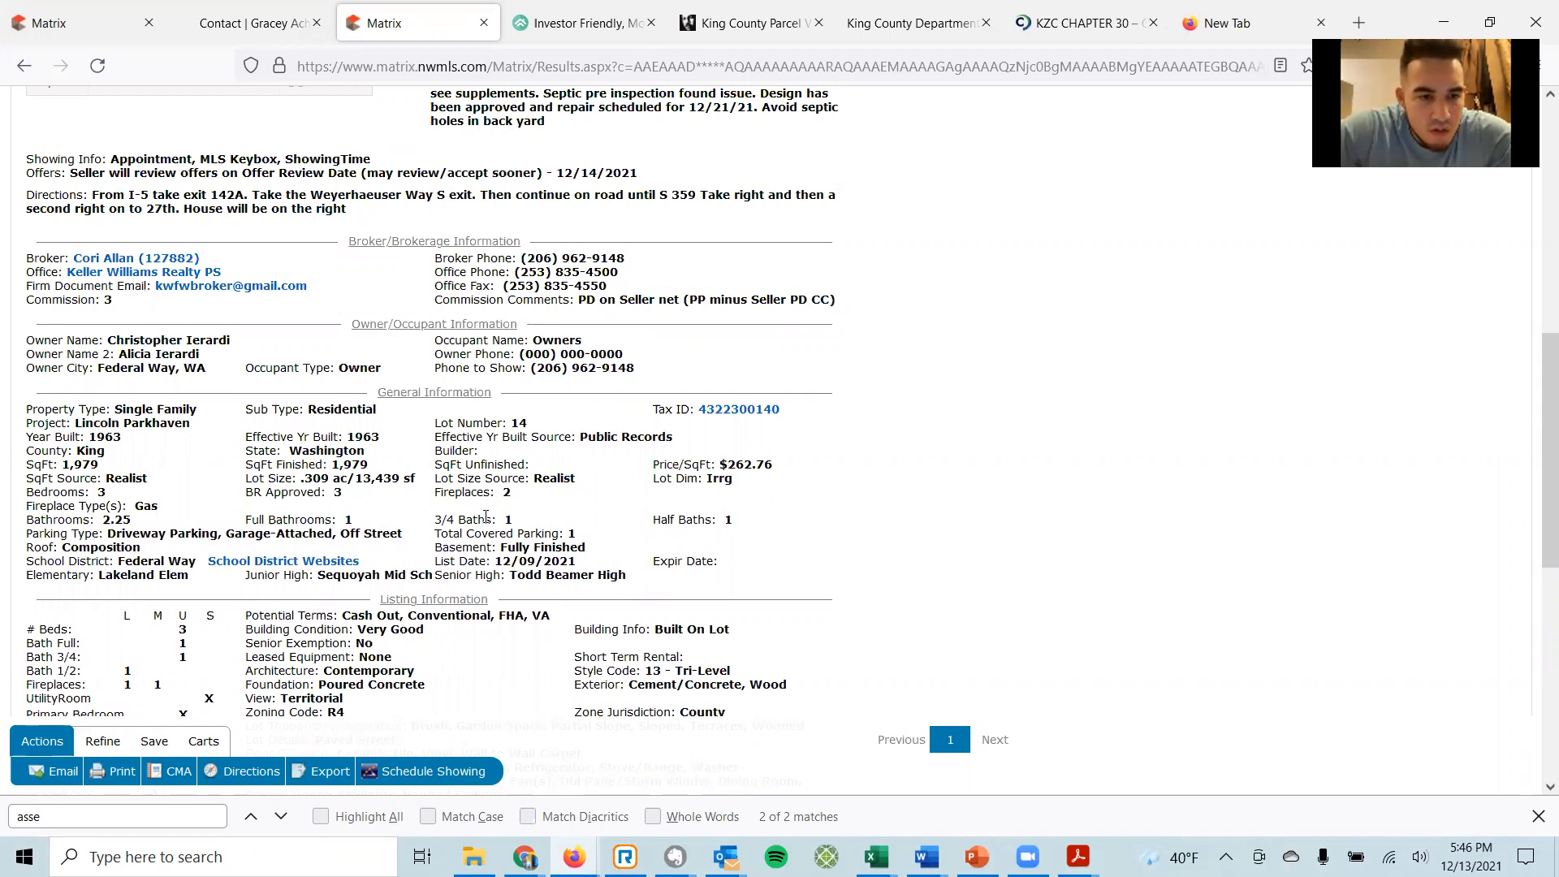
pyautogui.scroll(-3, 485, 516)
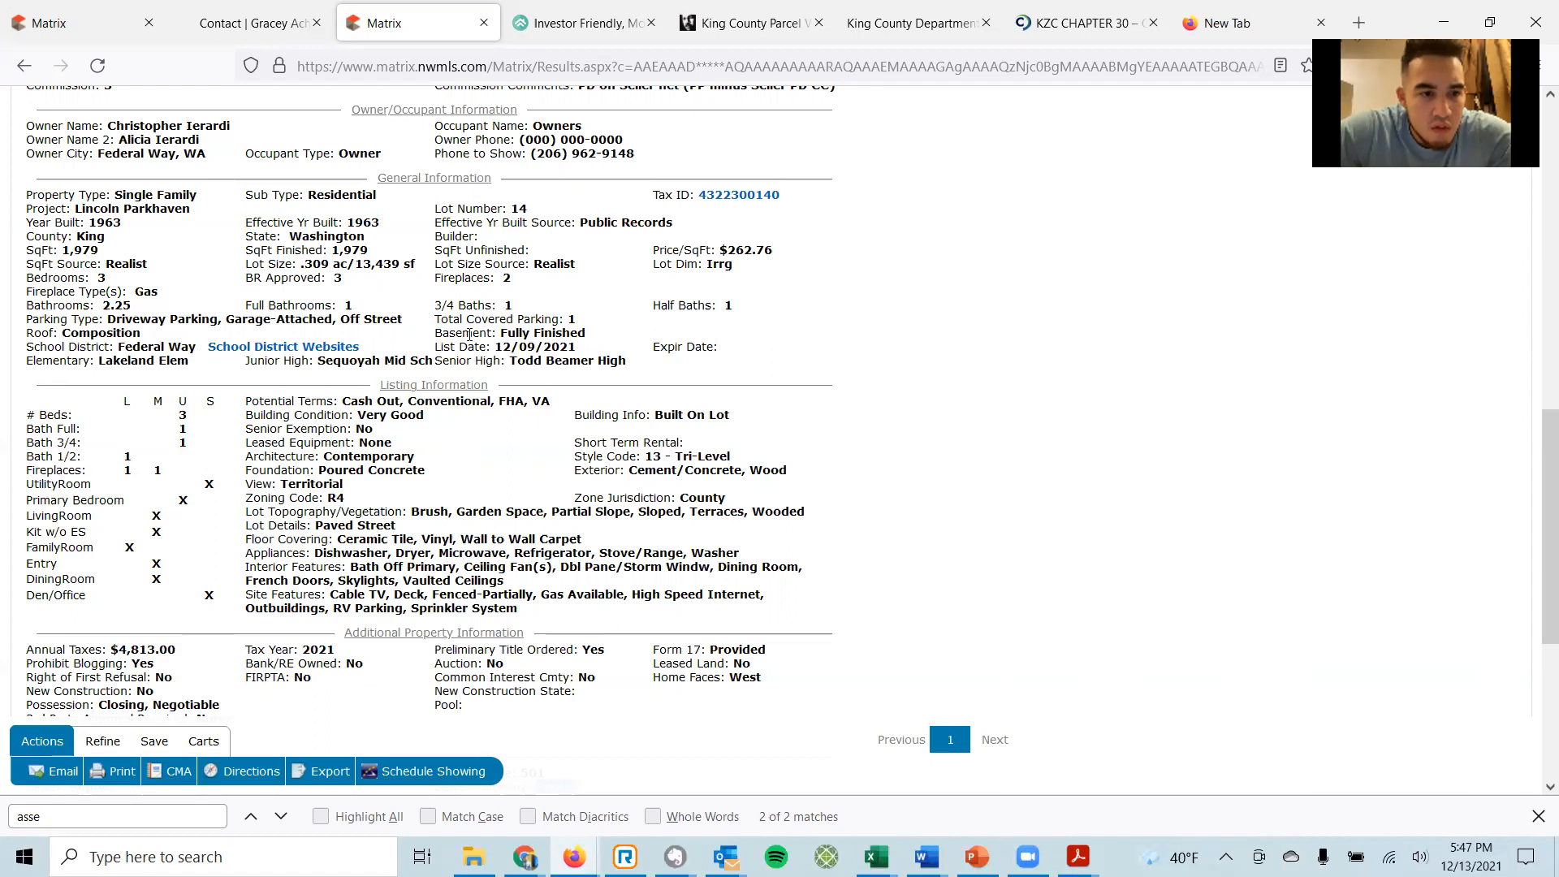
pyautogui.scroll(7, 694, 365)
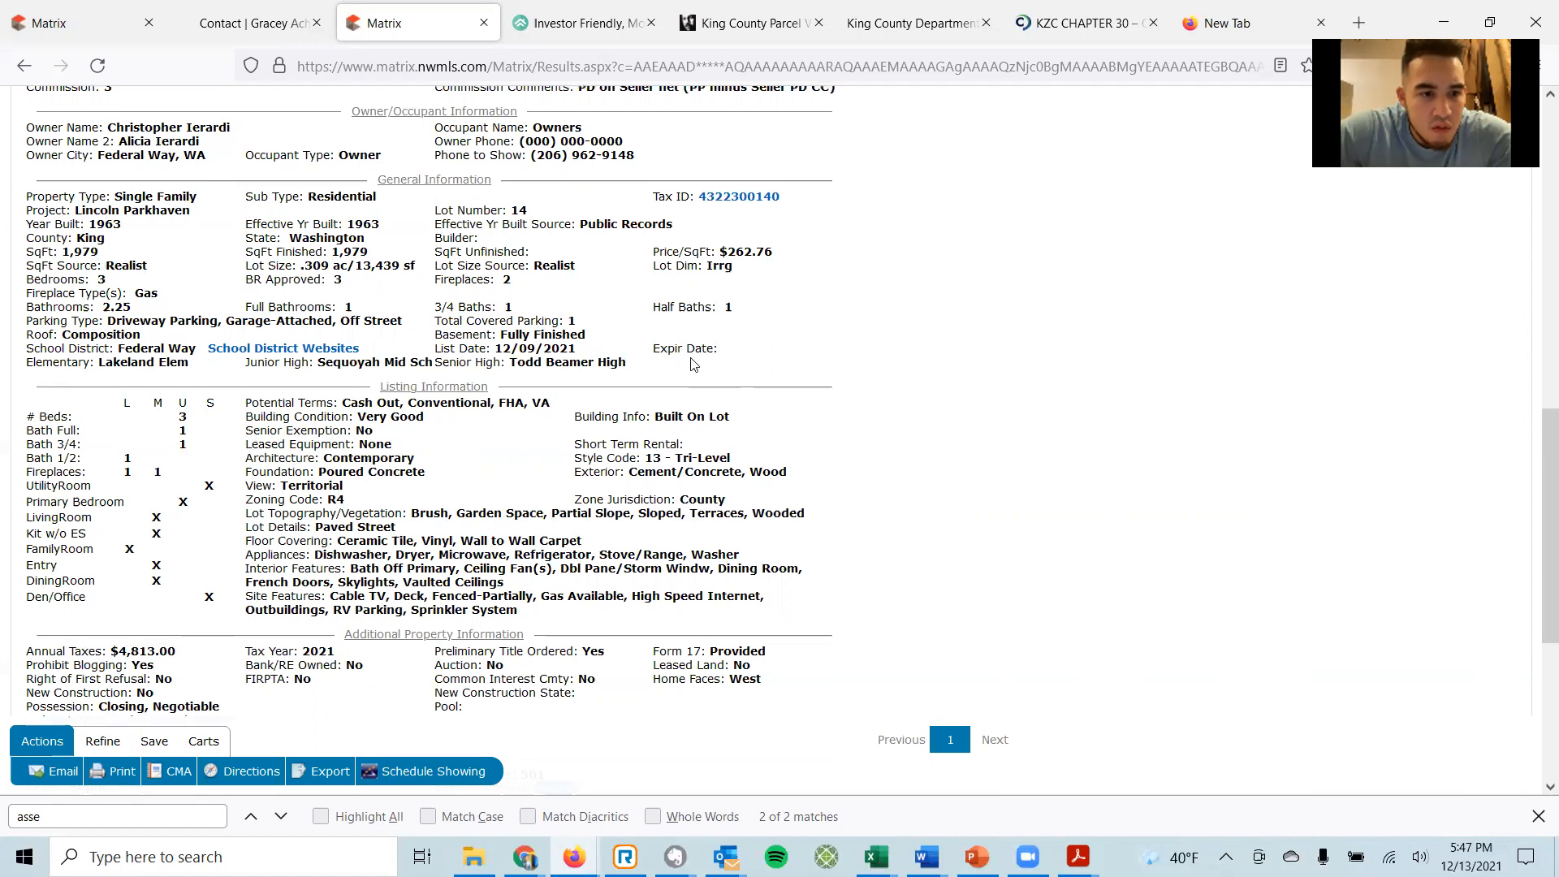
pyautogui.scroll(1, 692, 358)
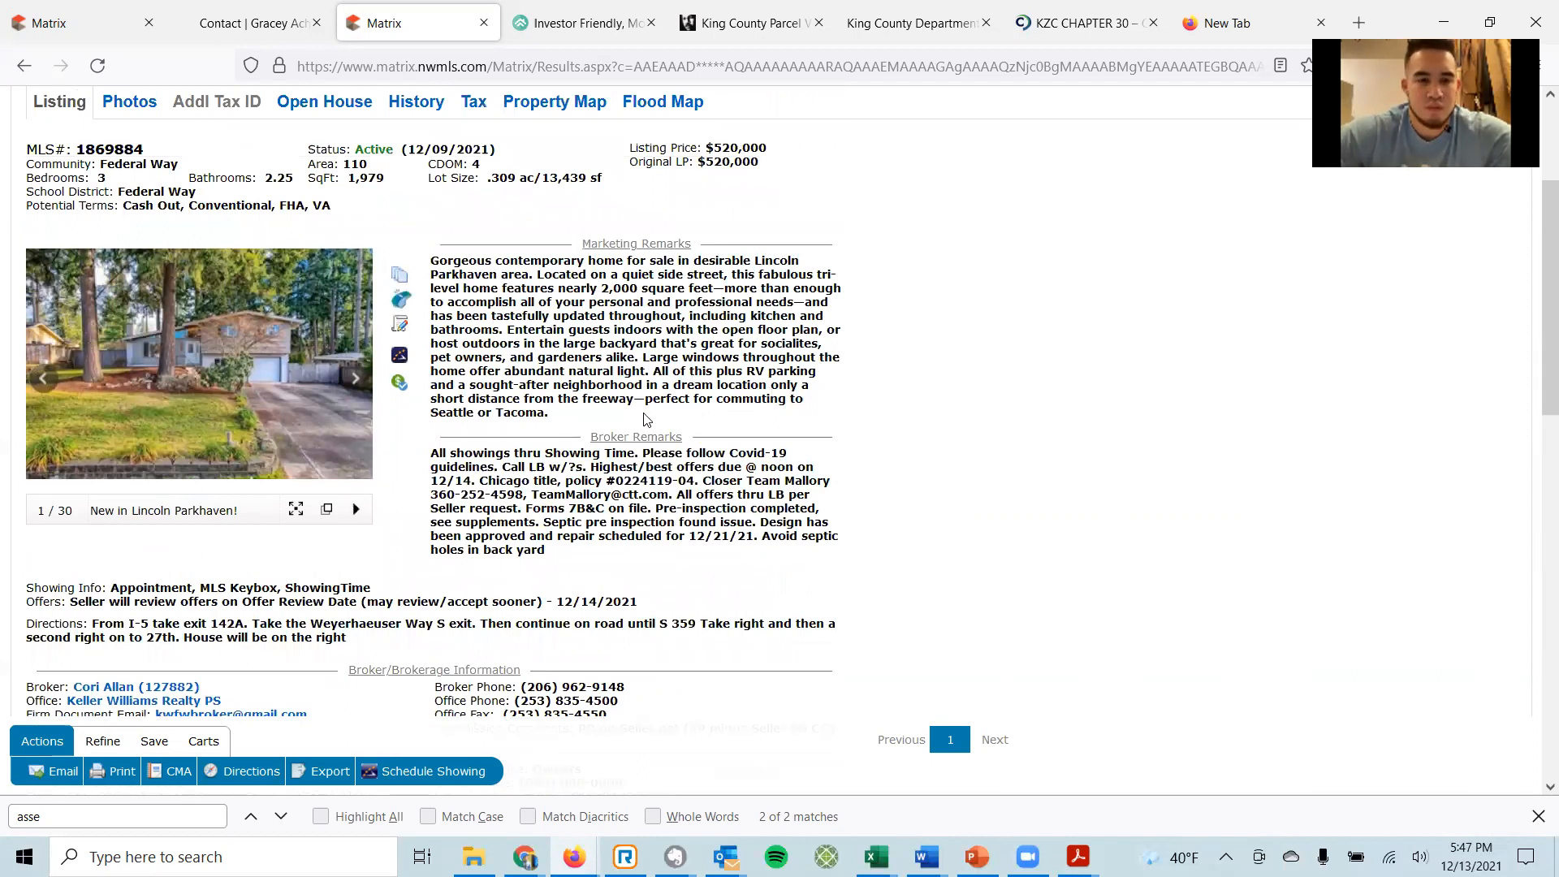
pyautogui.scroll(-7, 647, 419)
pyautogui.scroll(10, 617, 442)
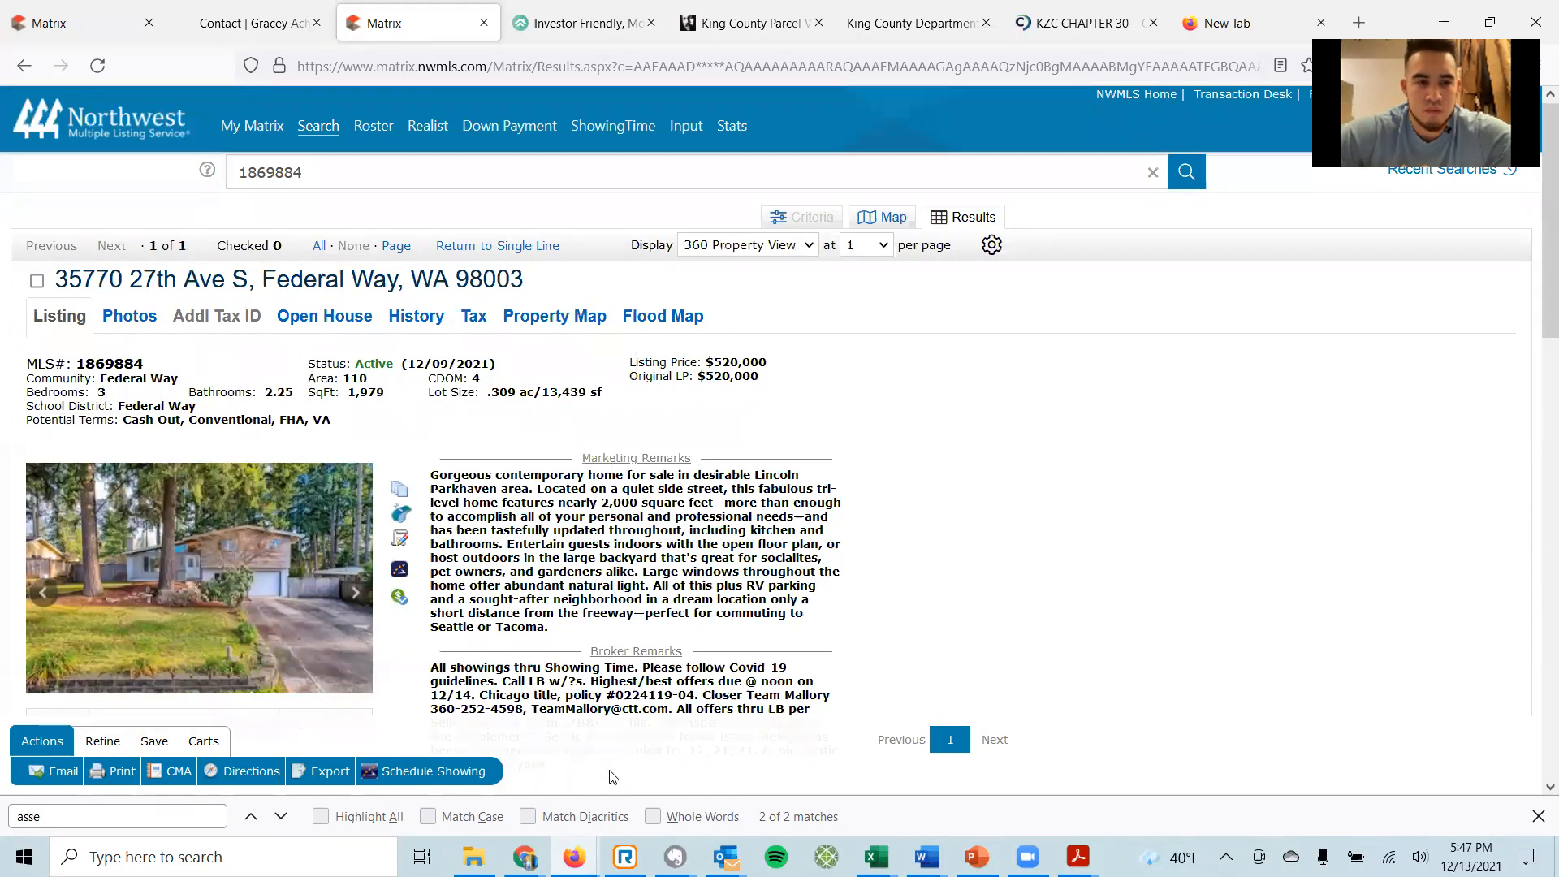
pyautogui.moveTo(574, 856)
pyautogui.click(669, 789)
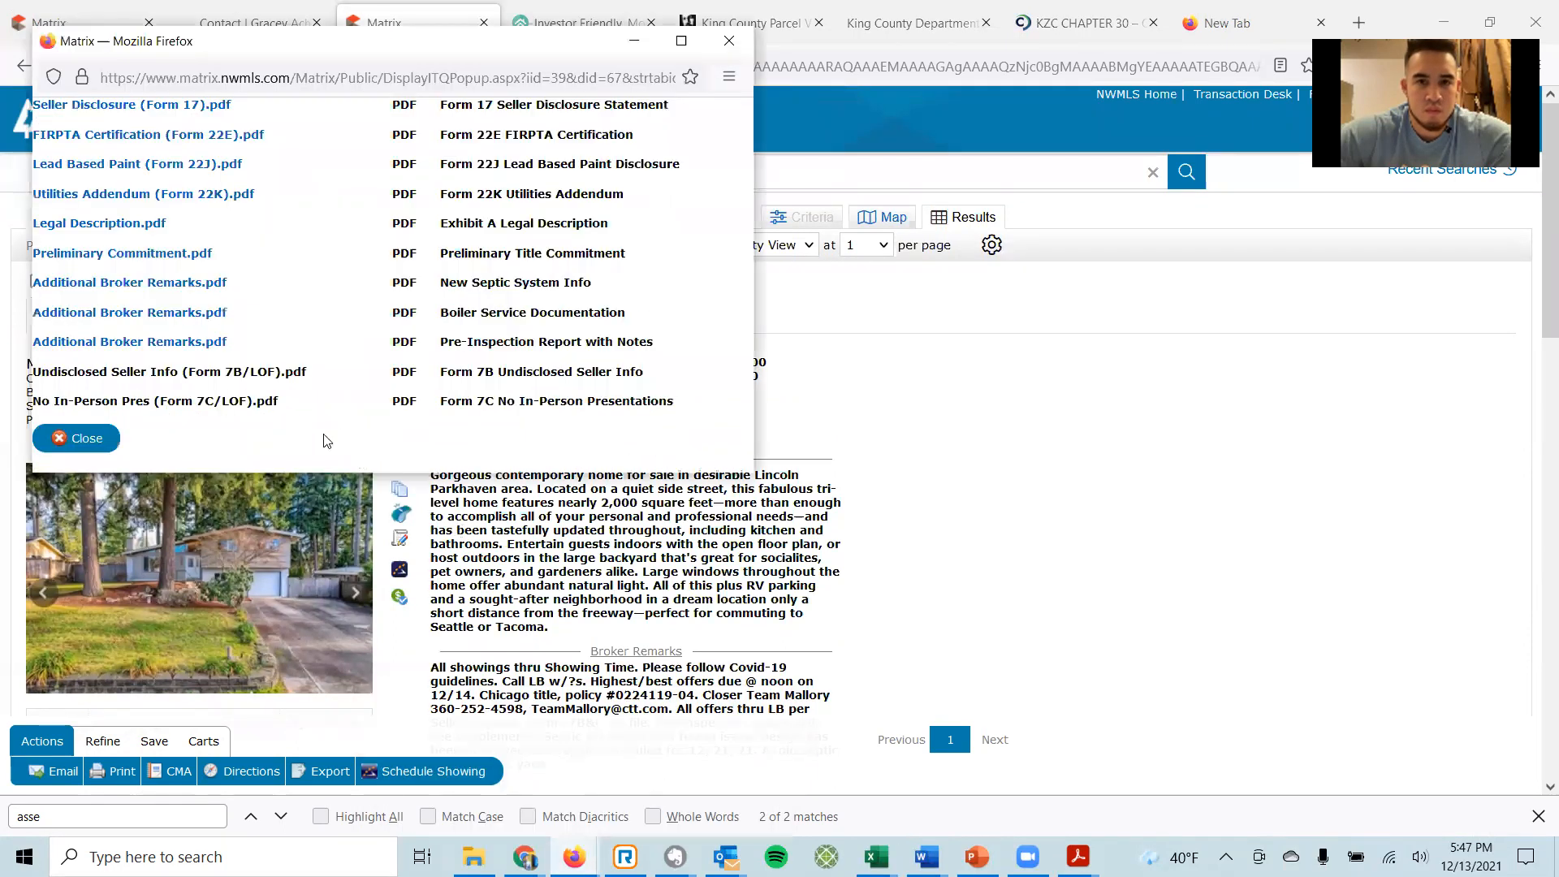
# Open the pre-inspection report and page past the invoice to the start of the Summary.
pyautogui.click(92, 348)
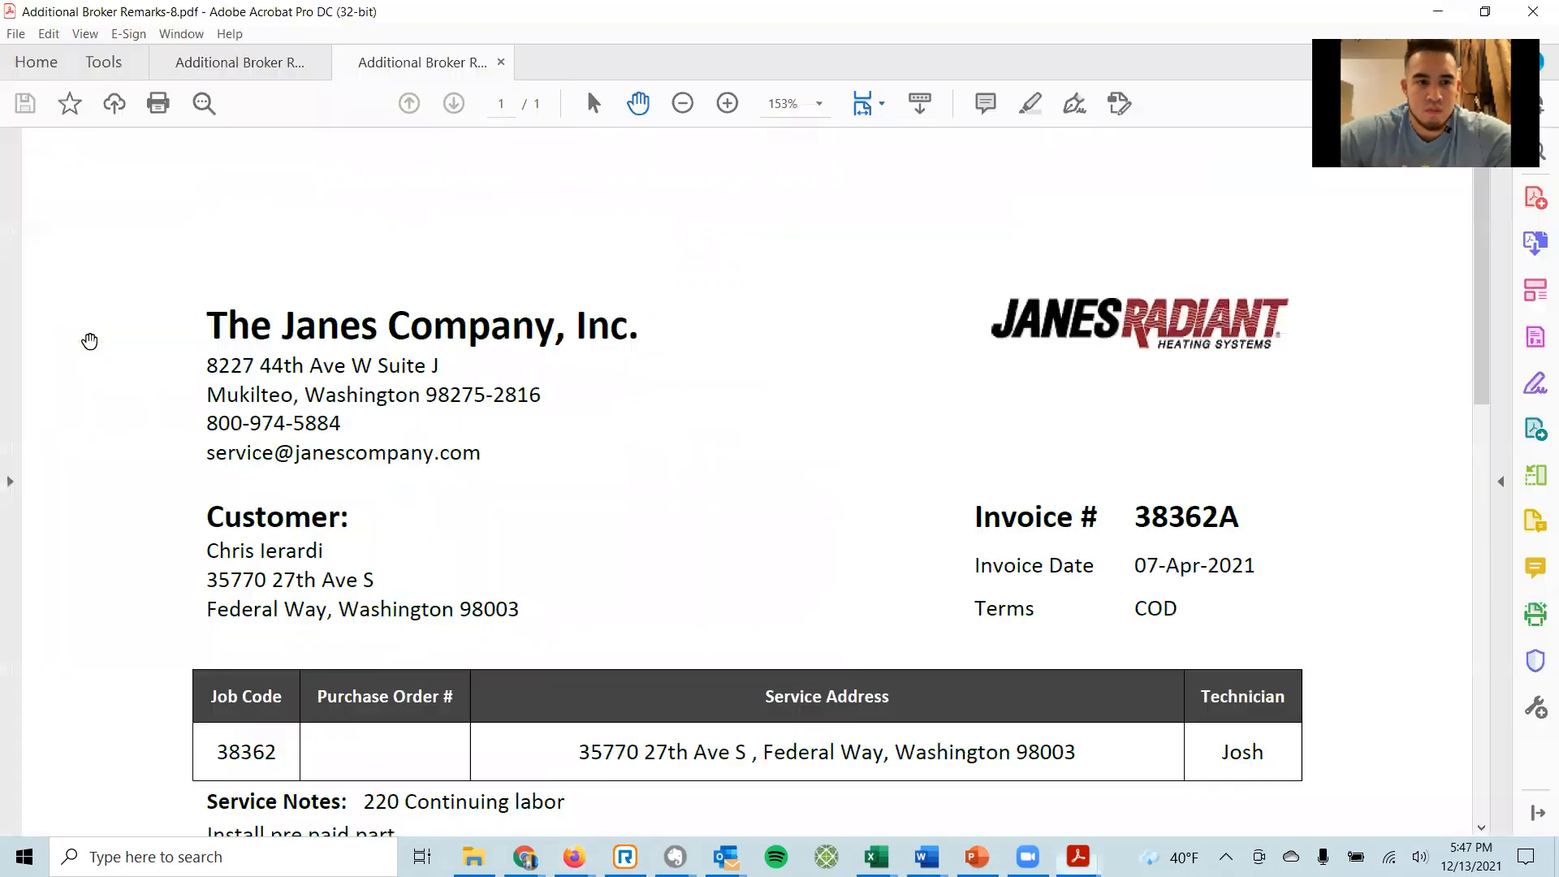
pyautogui.scroll(-4, 498, 362)
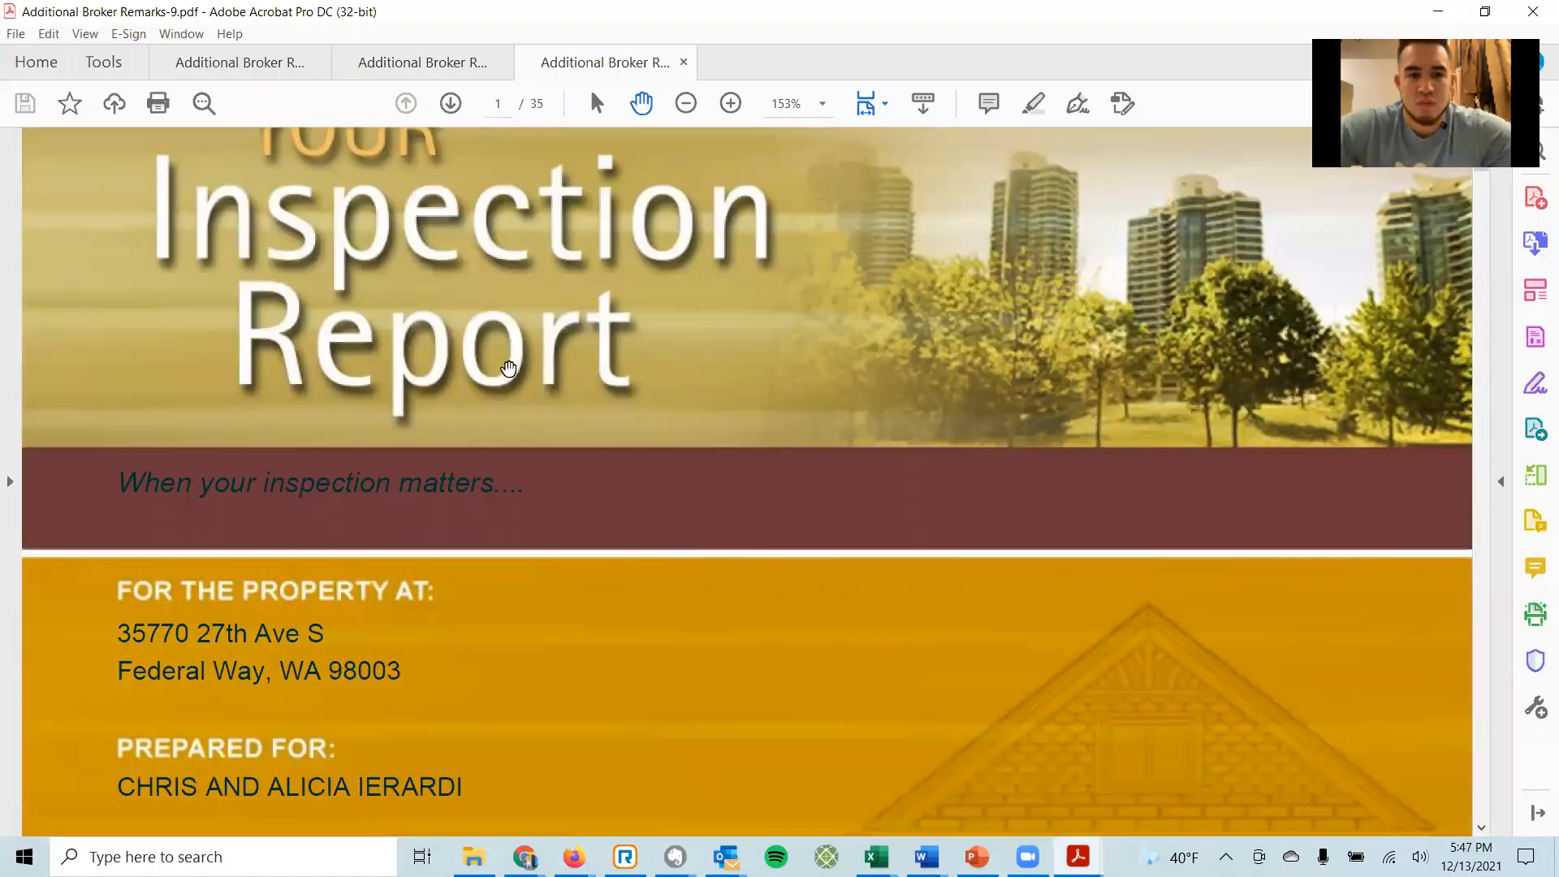
pyautogui.scroll(-4, 493, 355)
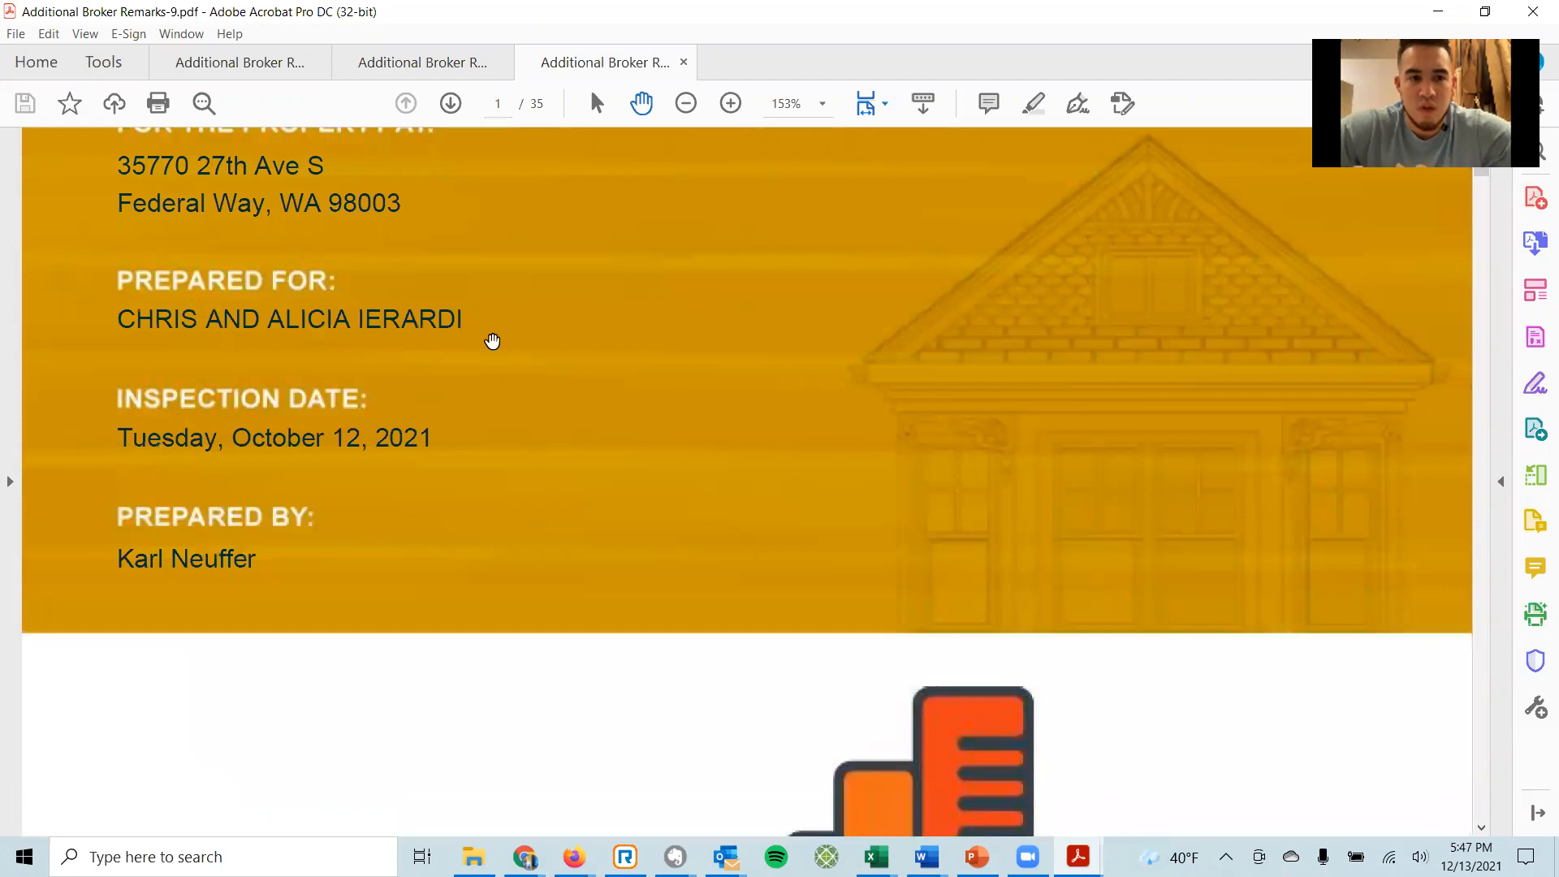
pyautogui.click(451, 103)
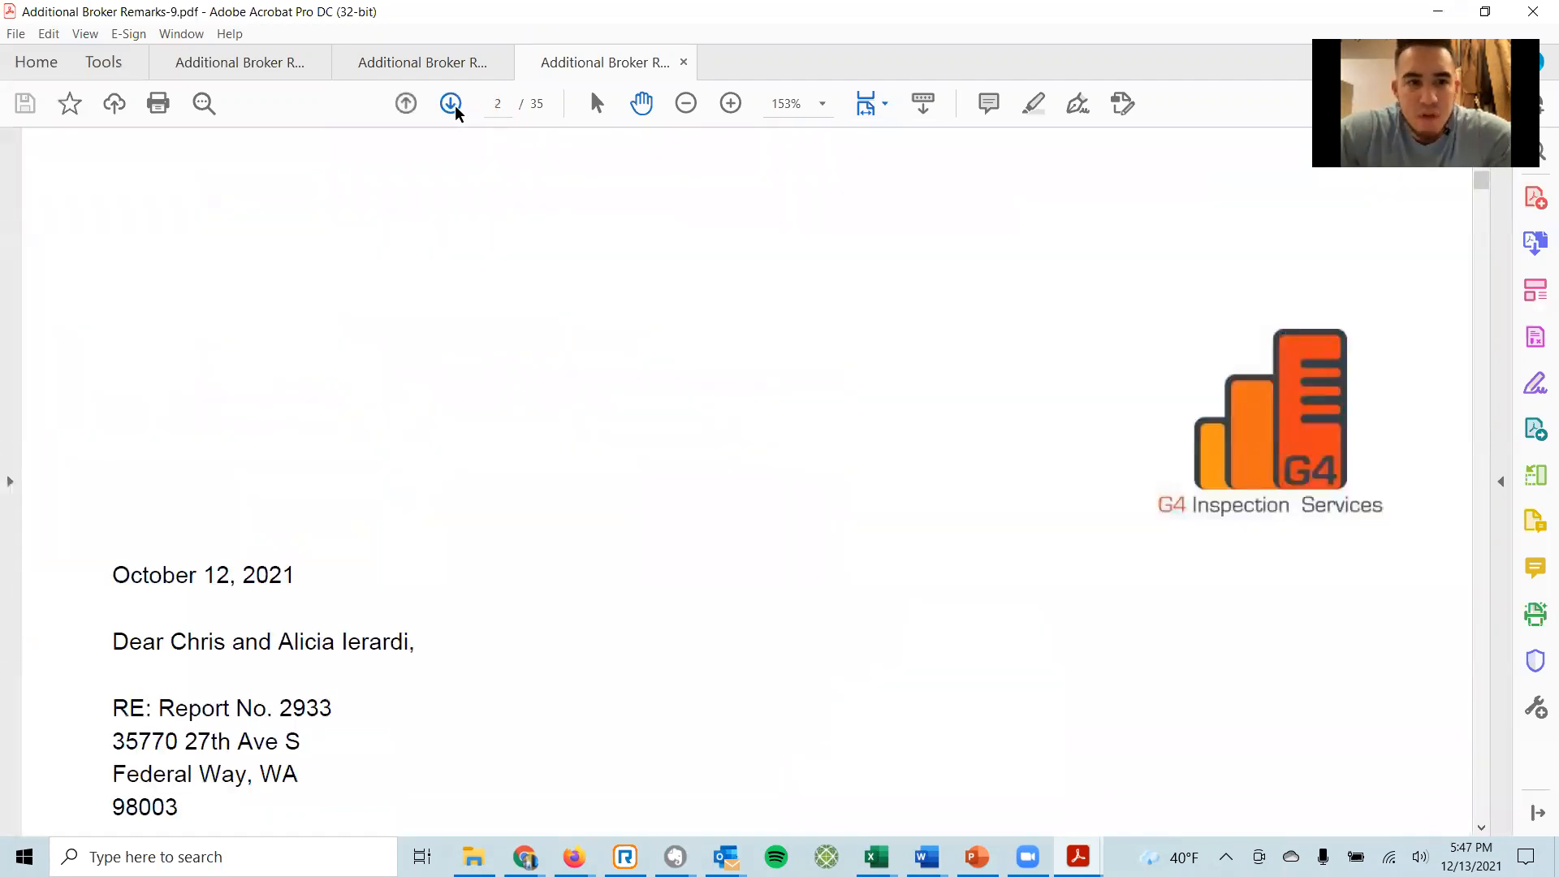
pyautogui.click(451, 103)
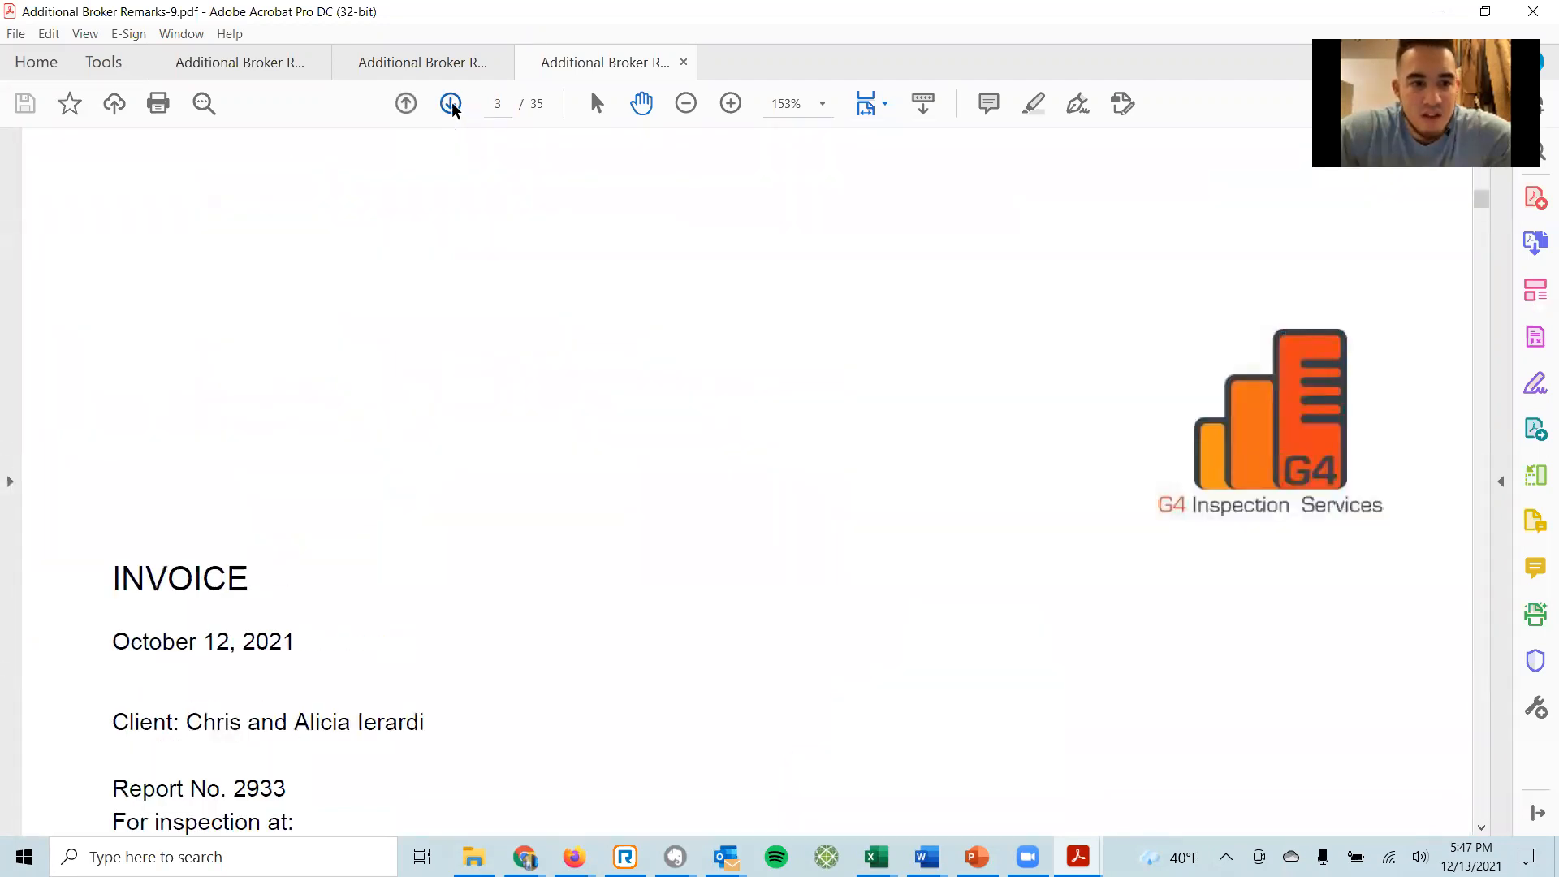
pyautogui.click(451, 103)
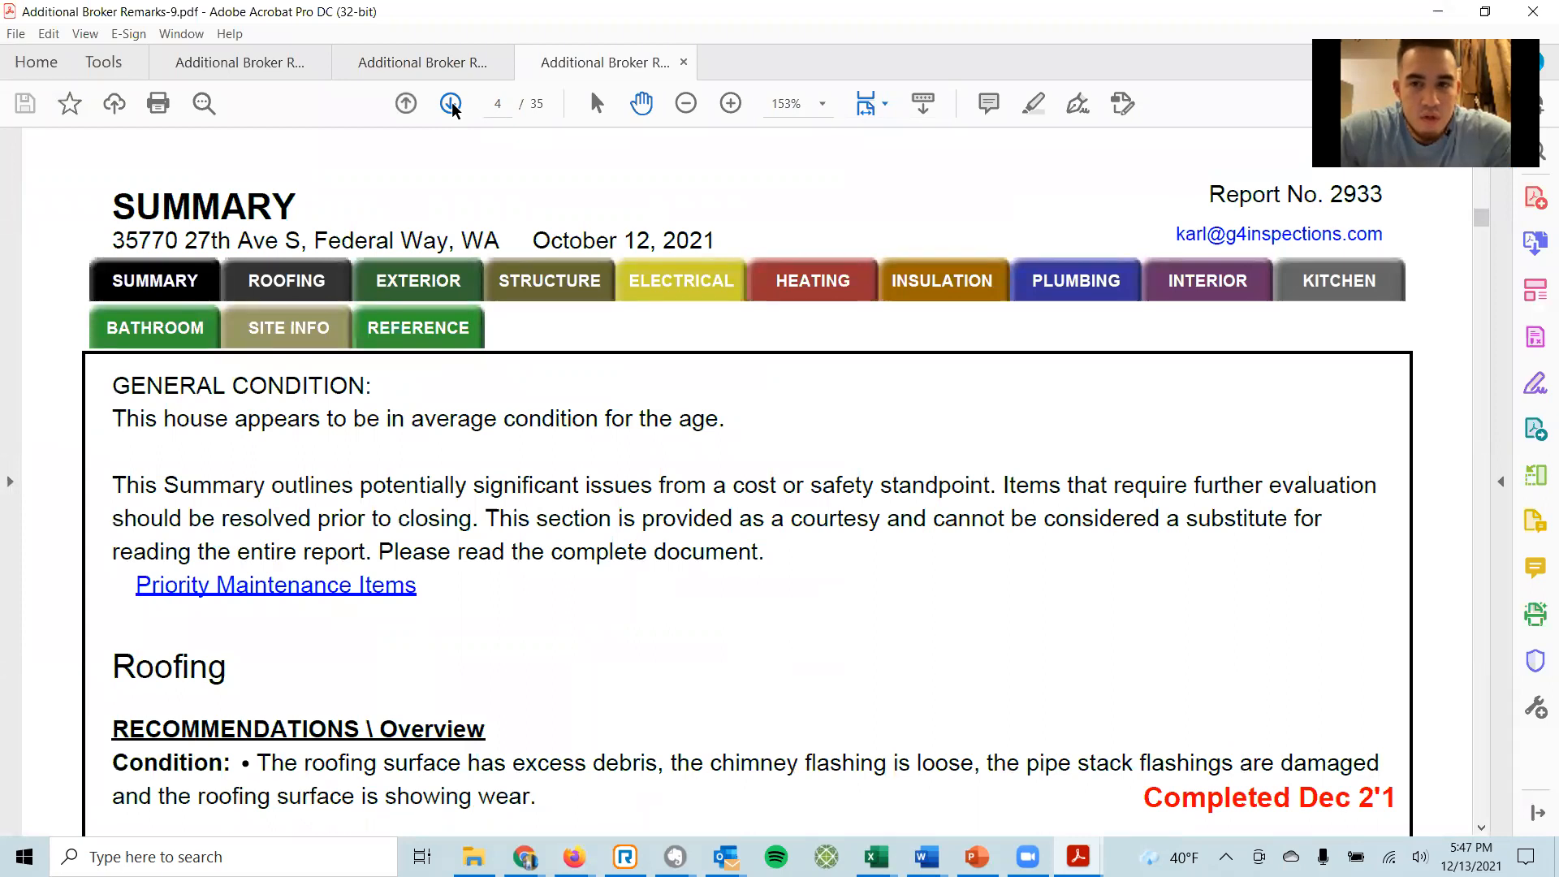
pyautogui.click(451, 103)
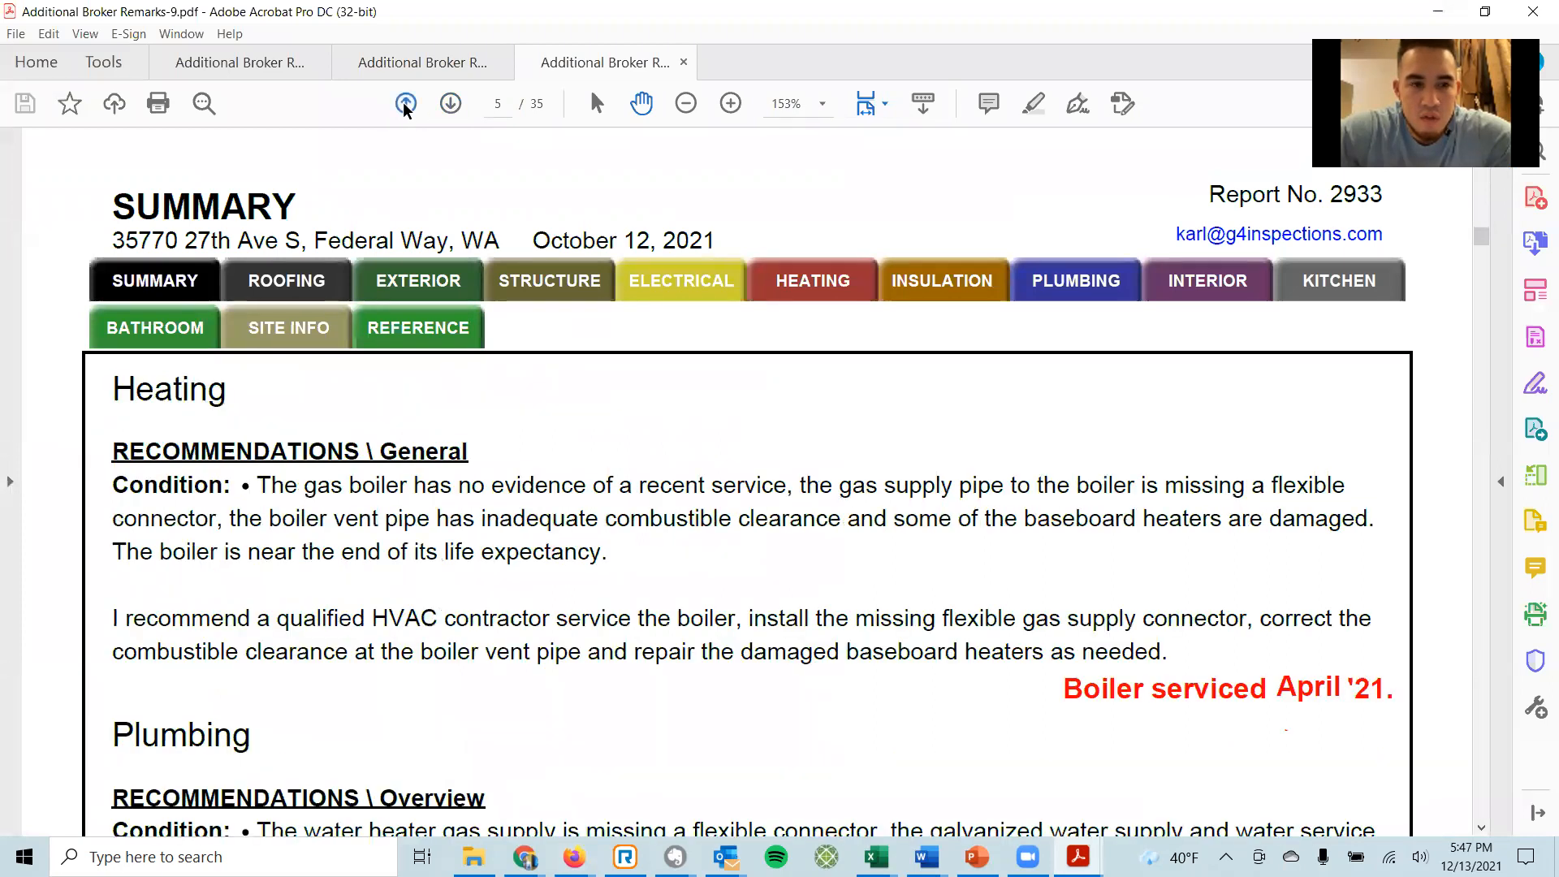
pyautogui.click(449, 104)
pyautogui.click(406, 103)
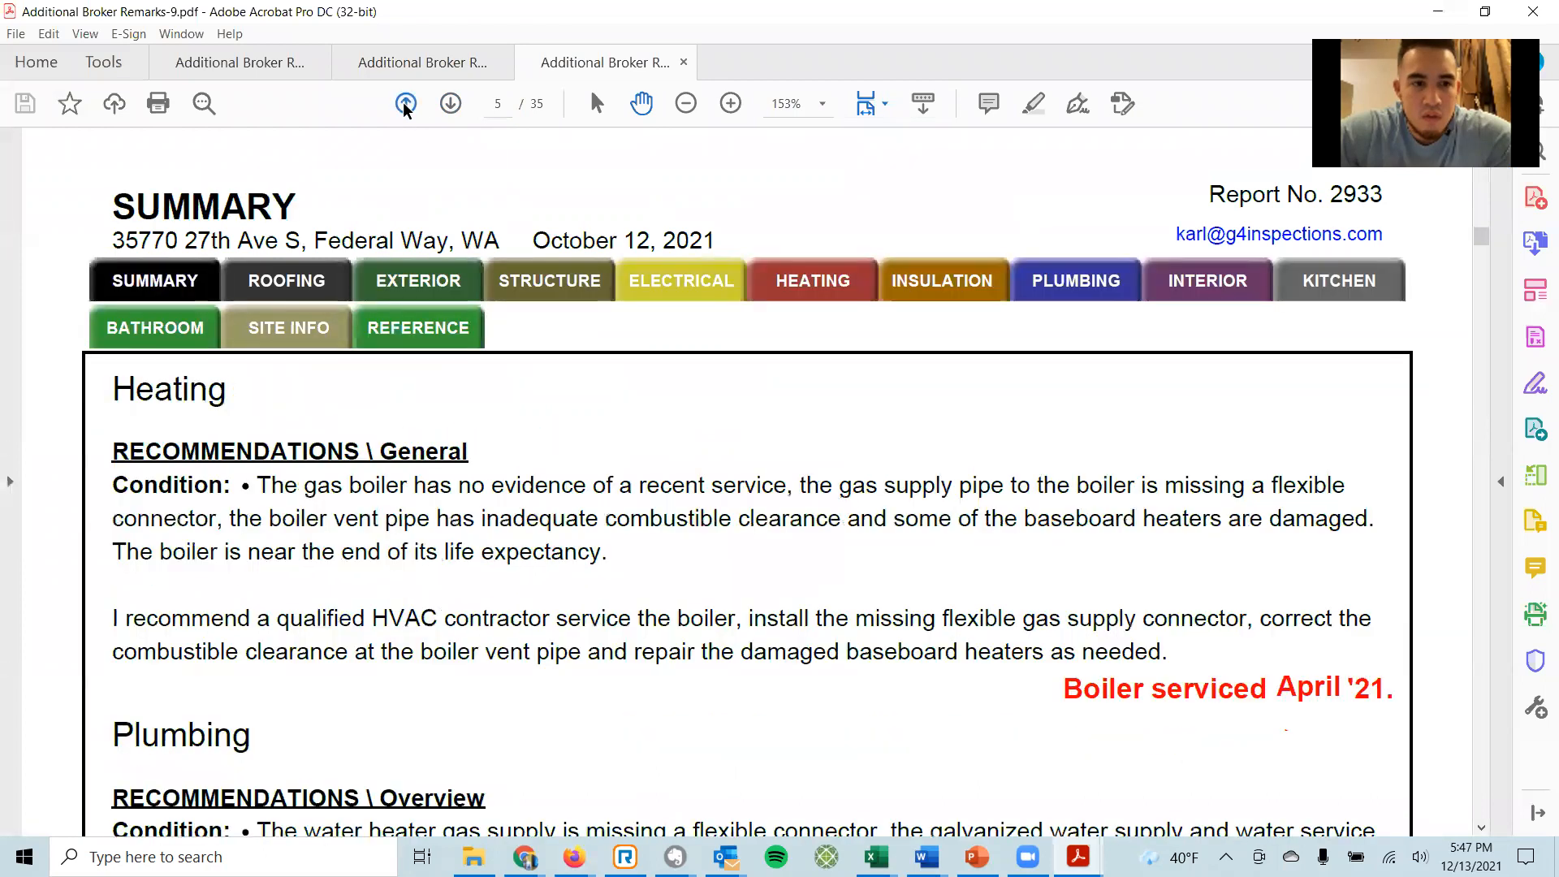
pyautogui.click(406, 103)
# Read the Summary's red repair notes from Roofing down through Plumbing and Interior.
pyautogui.scroll(-2, 99, 470)
pyautogui.scroll(-3, 99, 470)
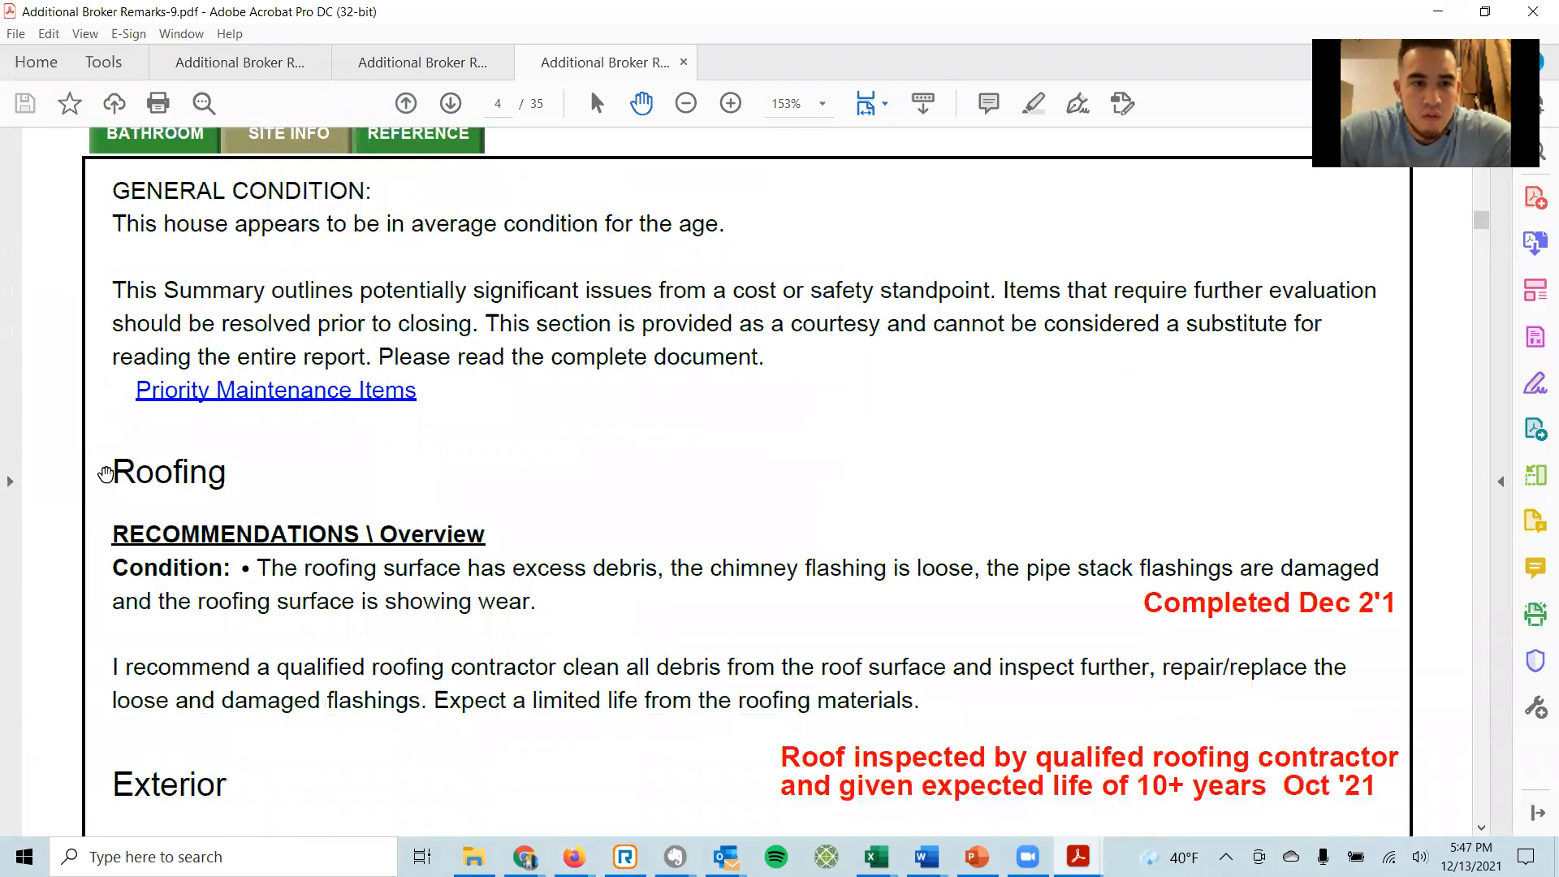
pyautogui.scroll(-2, 665, 450)
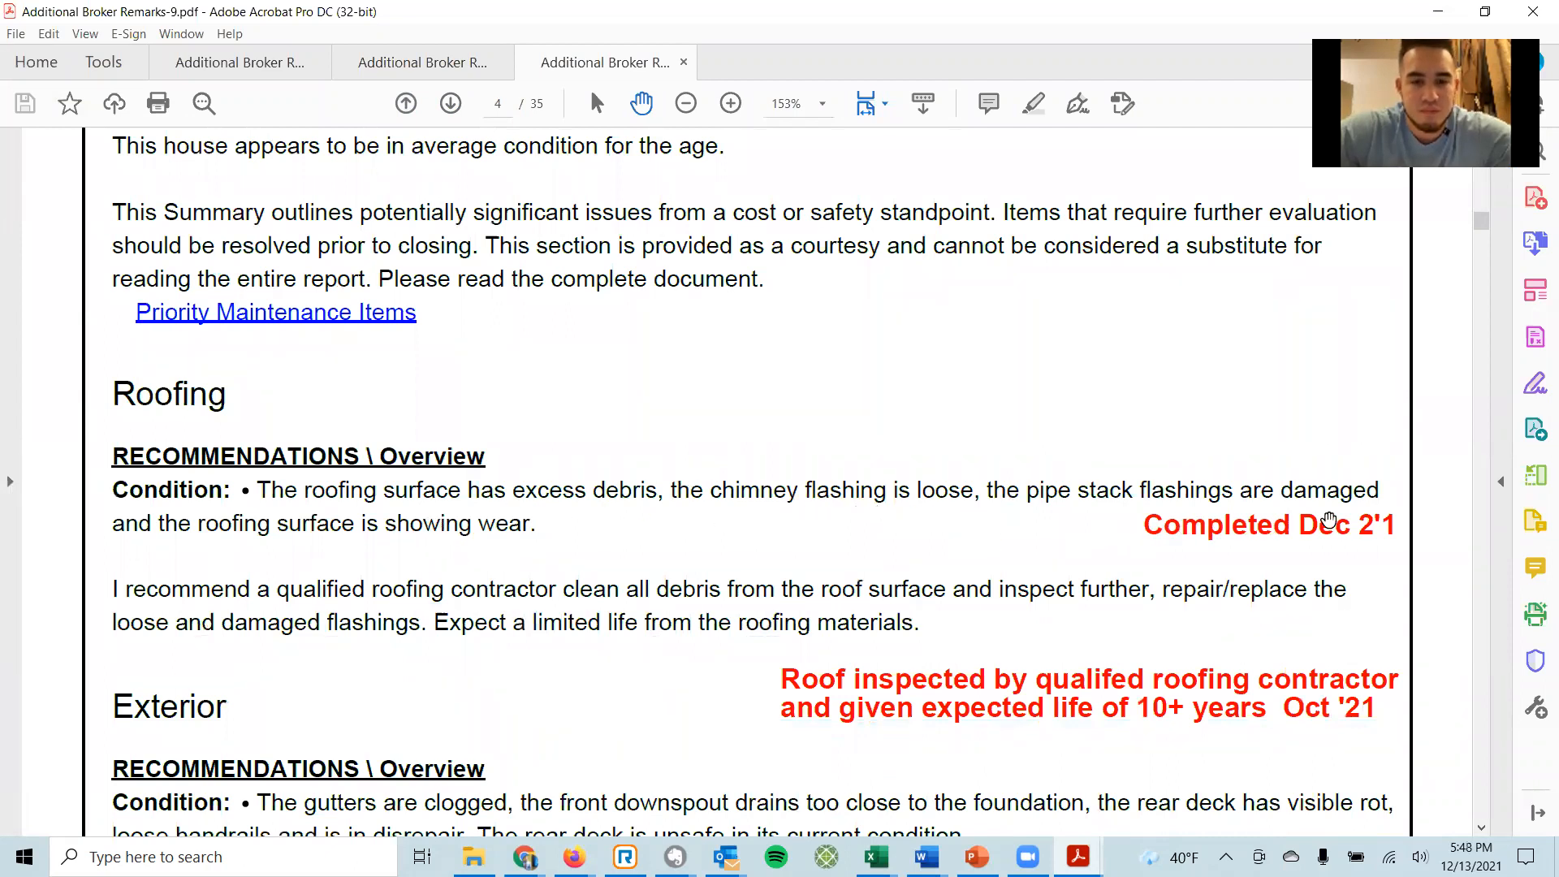
pyautogui.scroll(-2, 1051, 557)
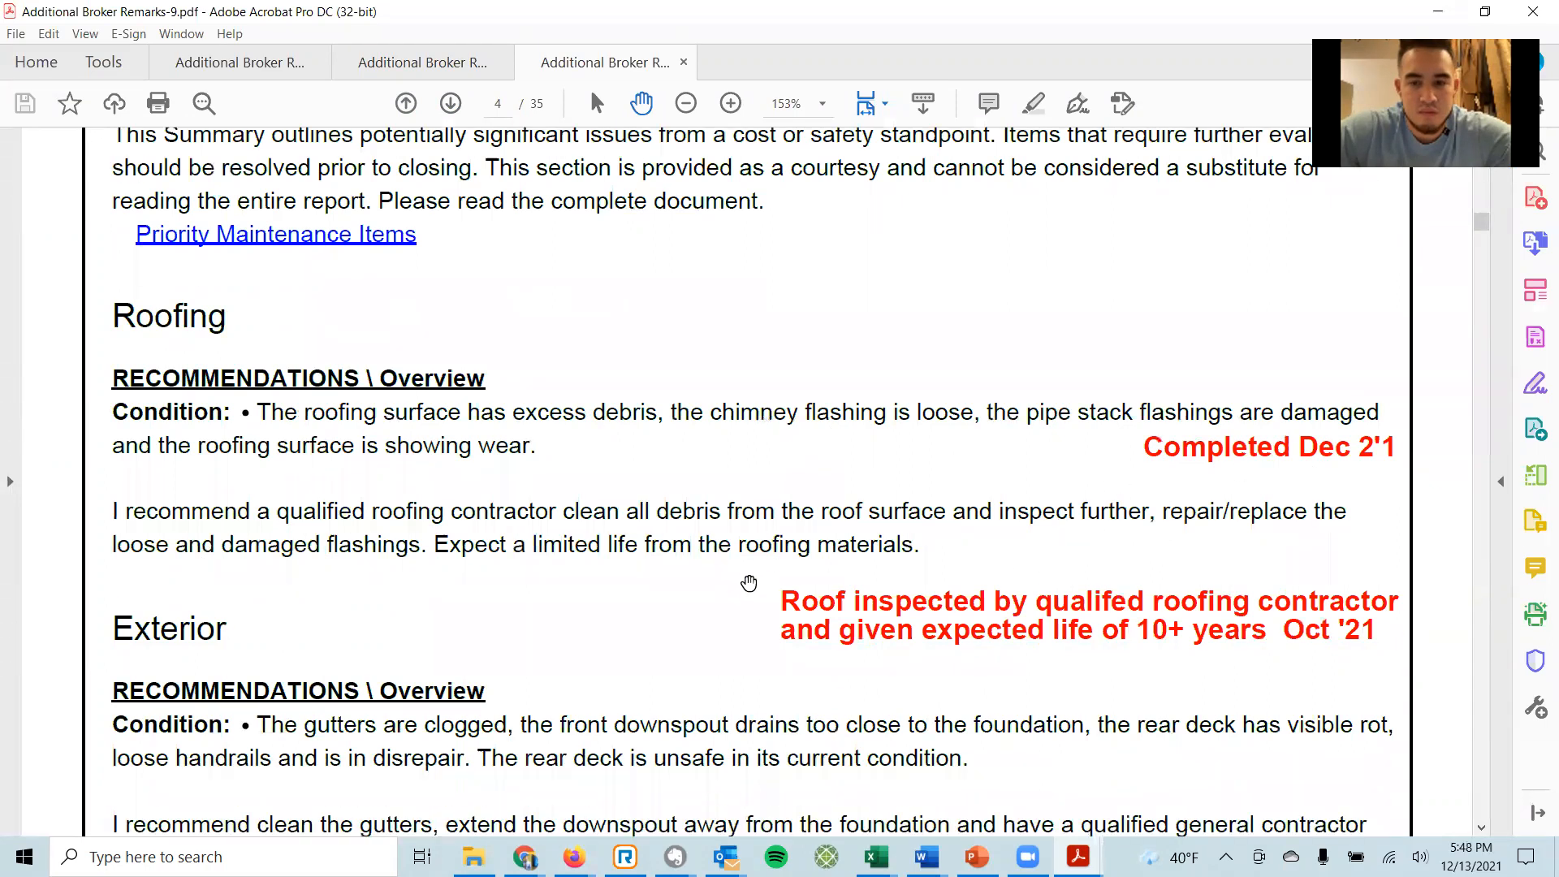
pyautogui.scroll(-1, 738, 601)
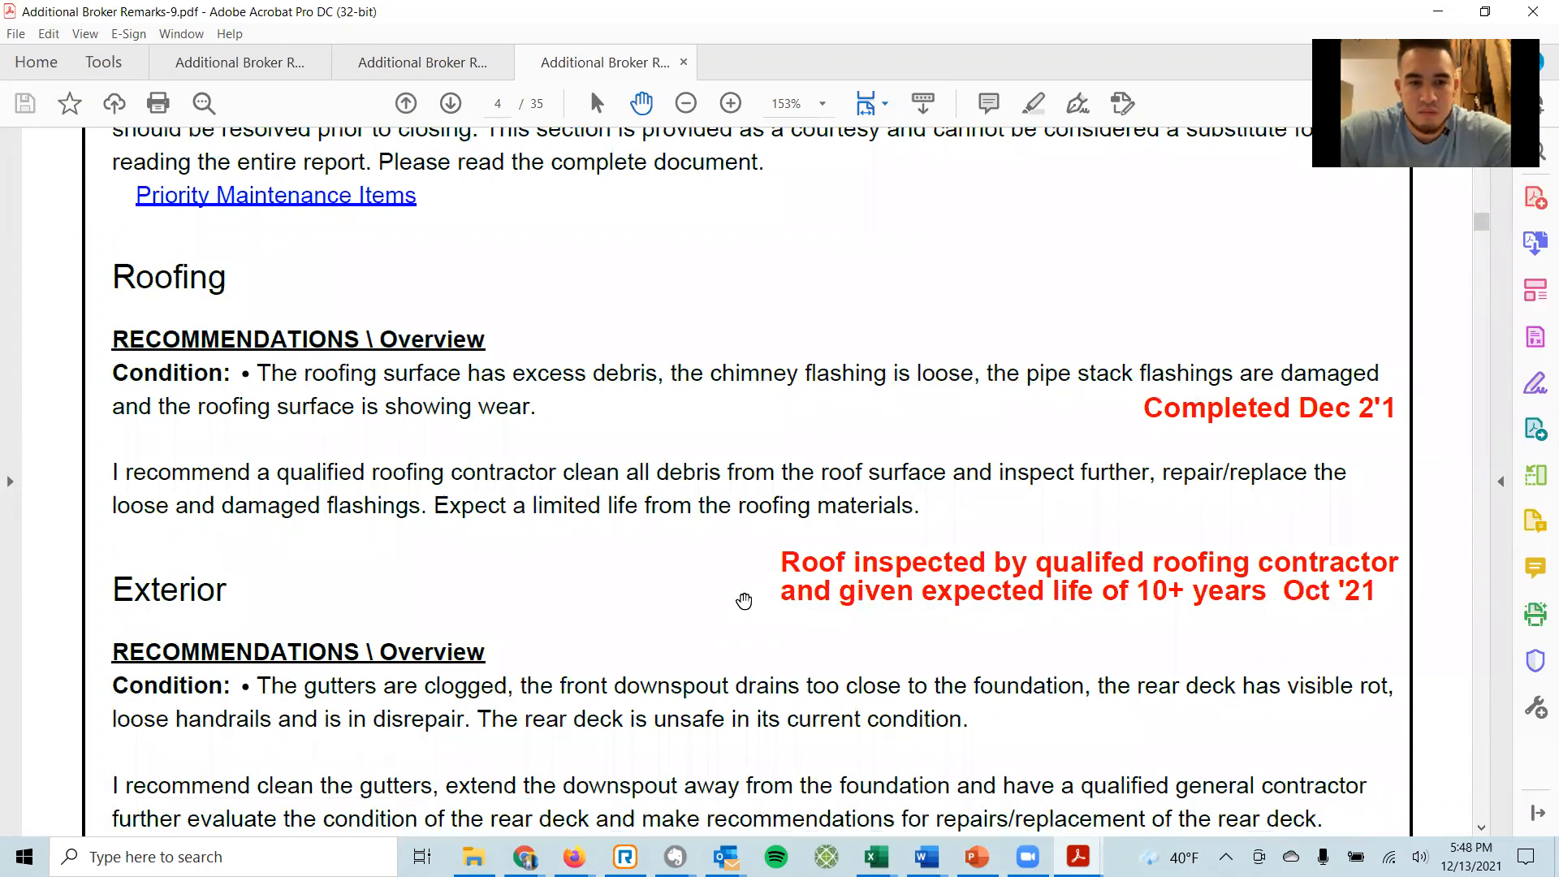
pyautogui.scroll(-2, 910, 597)
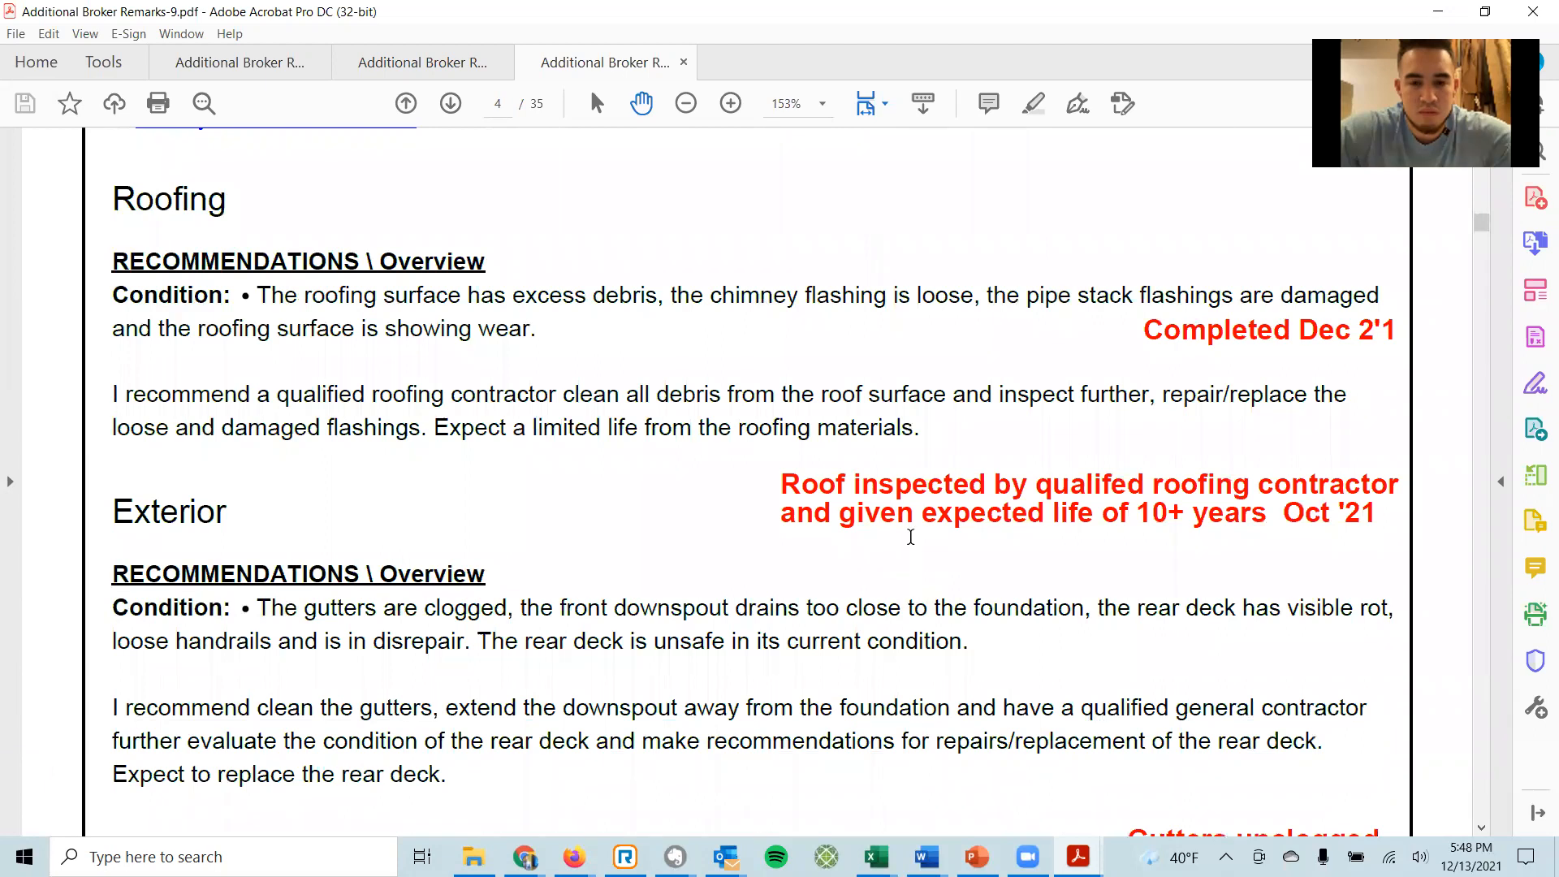
pyautogui.scroll(-2, 929, 531)
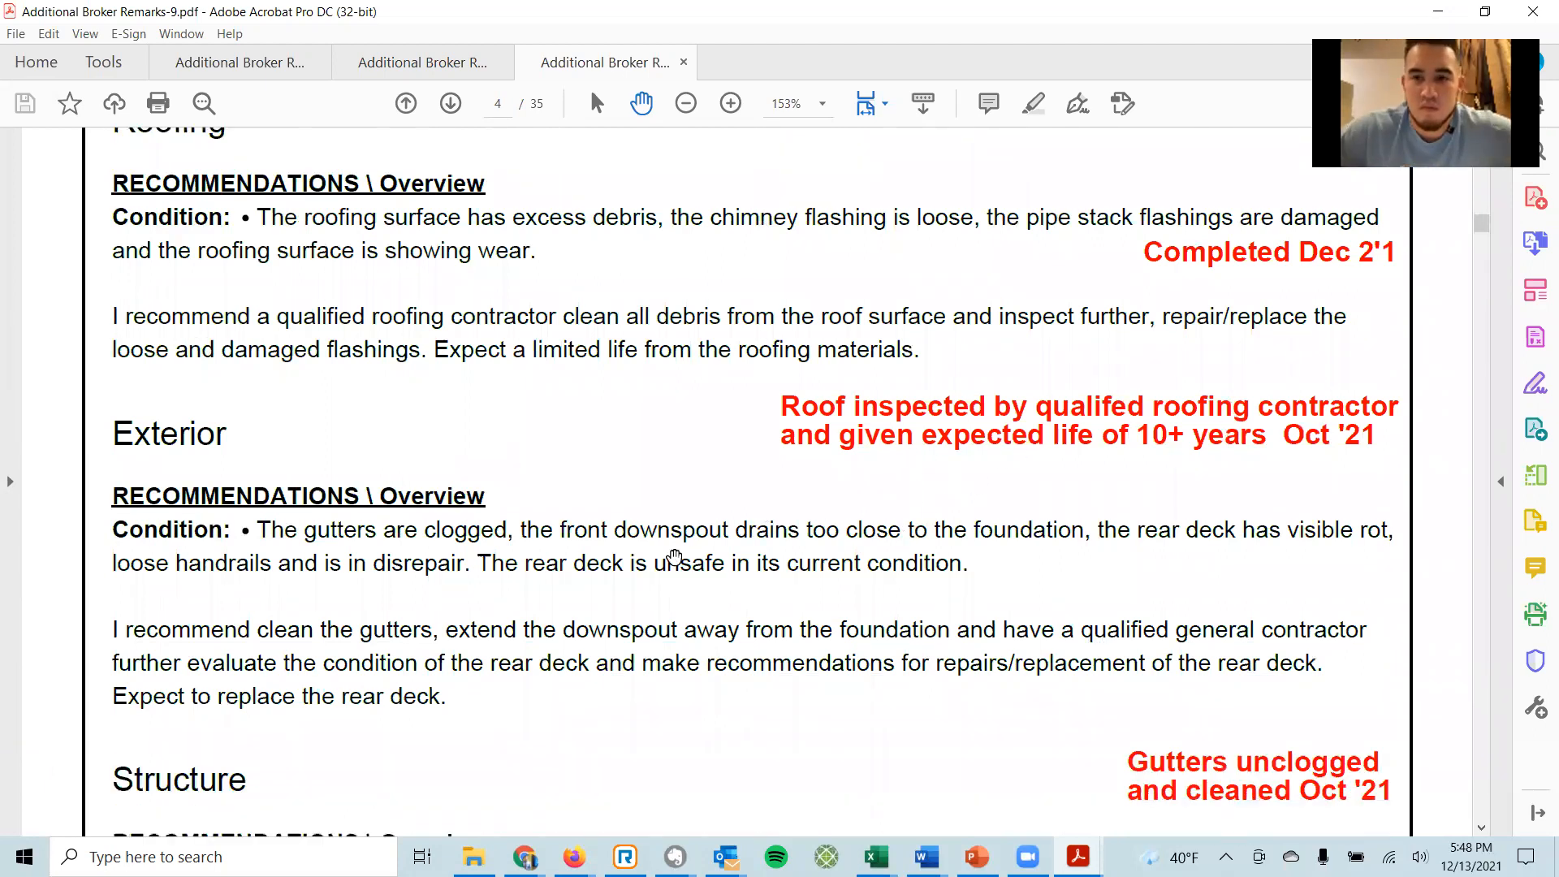
pyautogui.scroll(-3, 678, 556)
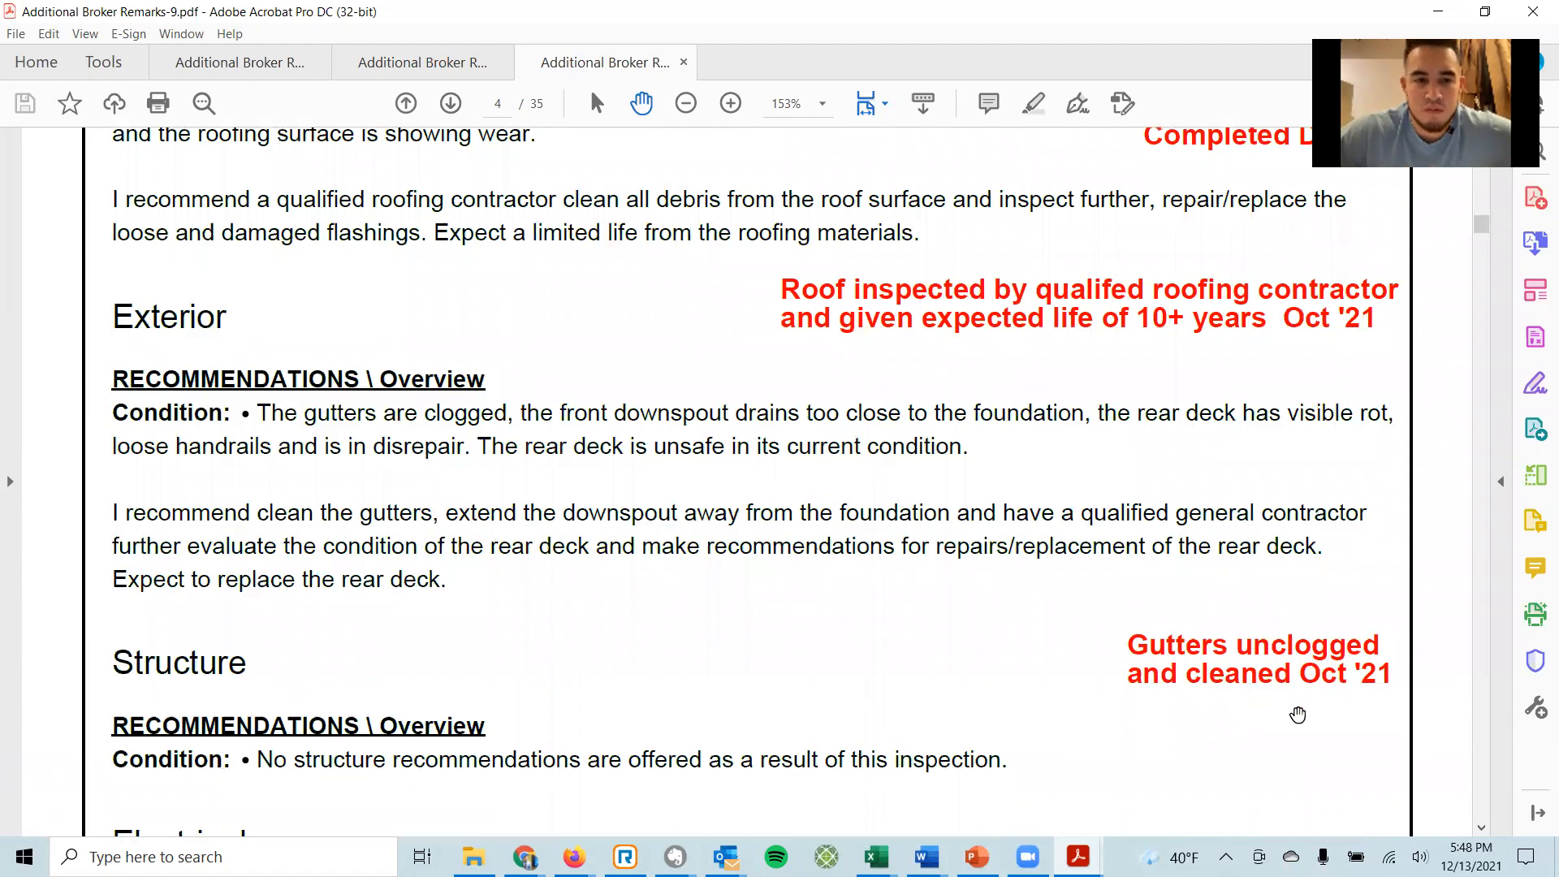
pyautogui.scroll(-7, 834, 677)
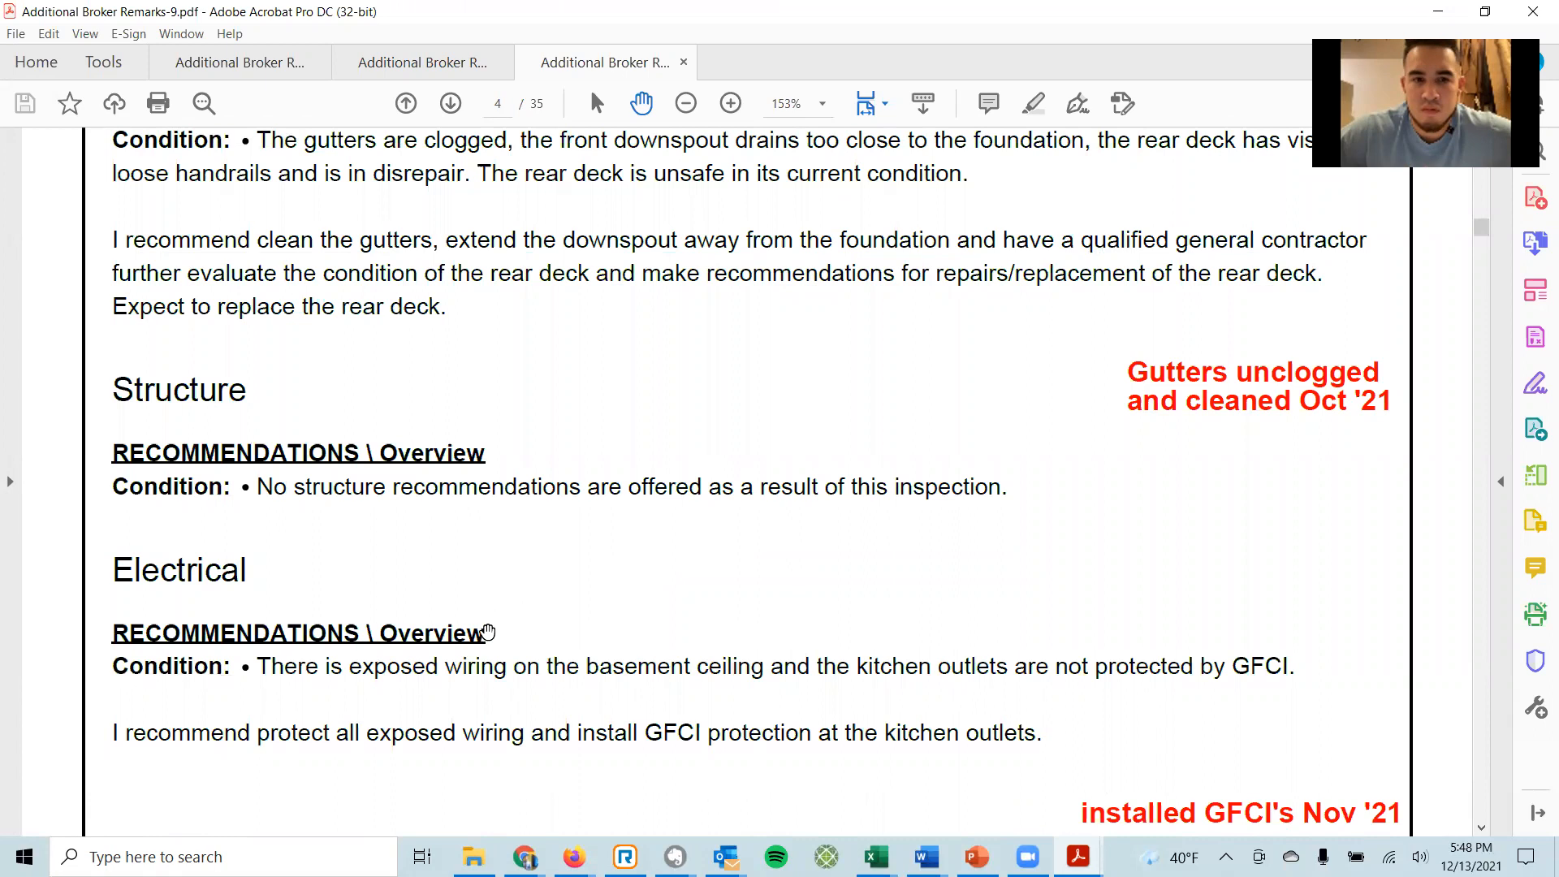
pyautogui.scroll(-2, 759, 636)
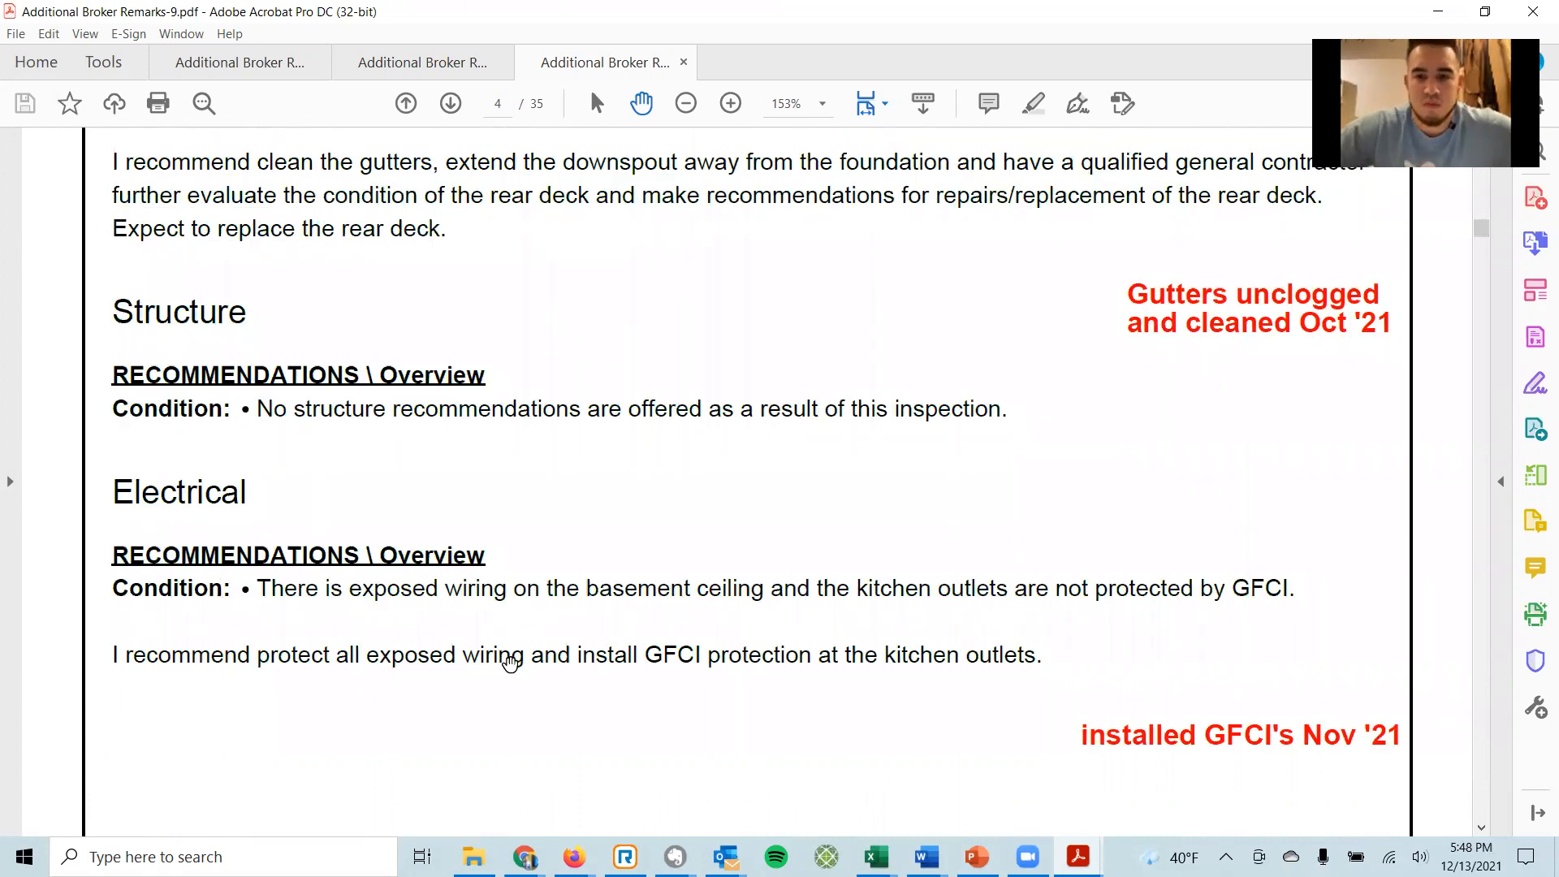
pyautogui.scroll(-2, 896, 671)
pyautogui.scroll(-12, 897, 670)
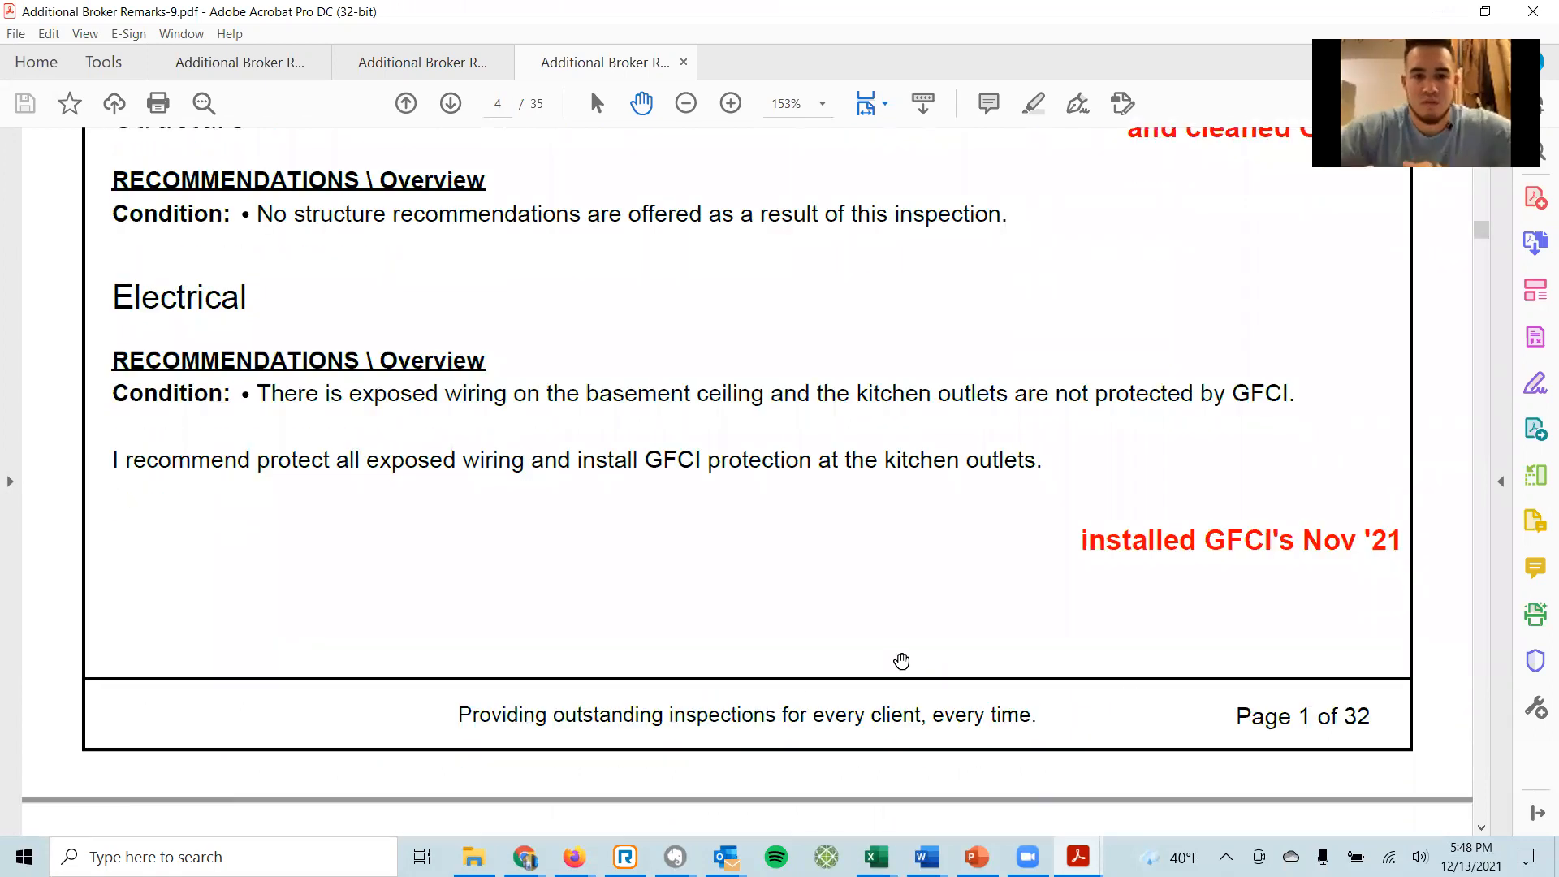
pyautogui.scroll(-11, 908, 667)
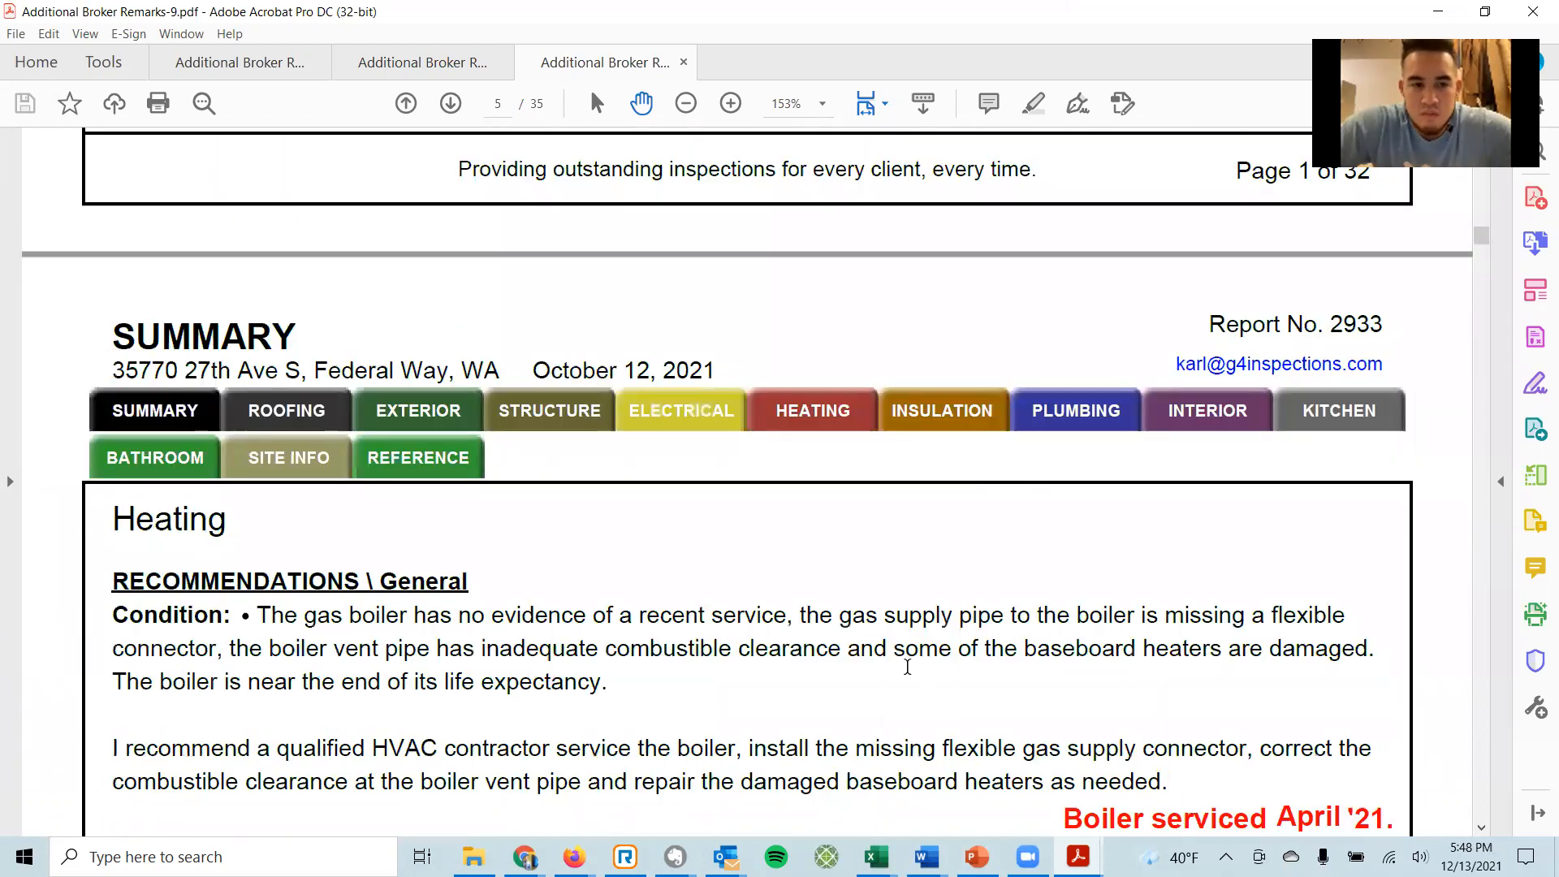
pyautogui.scroll(-5, 999, 637)
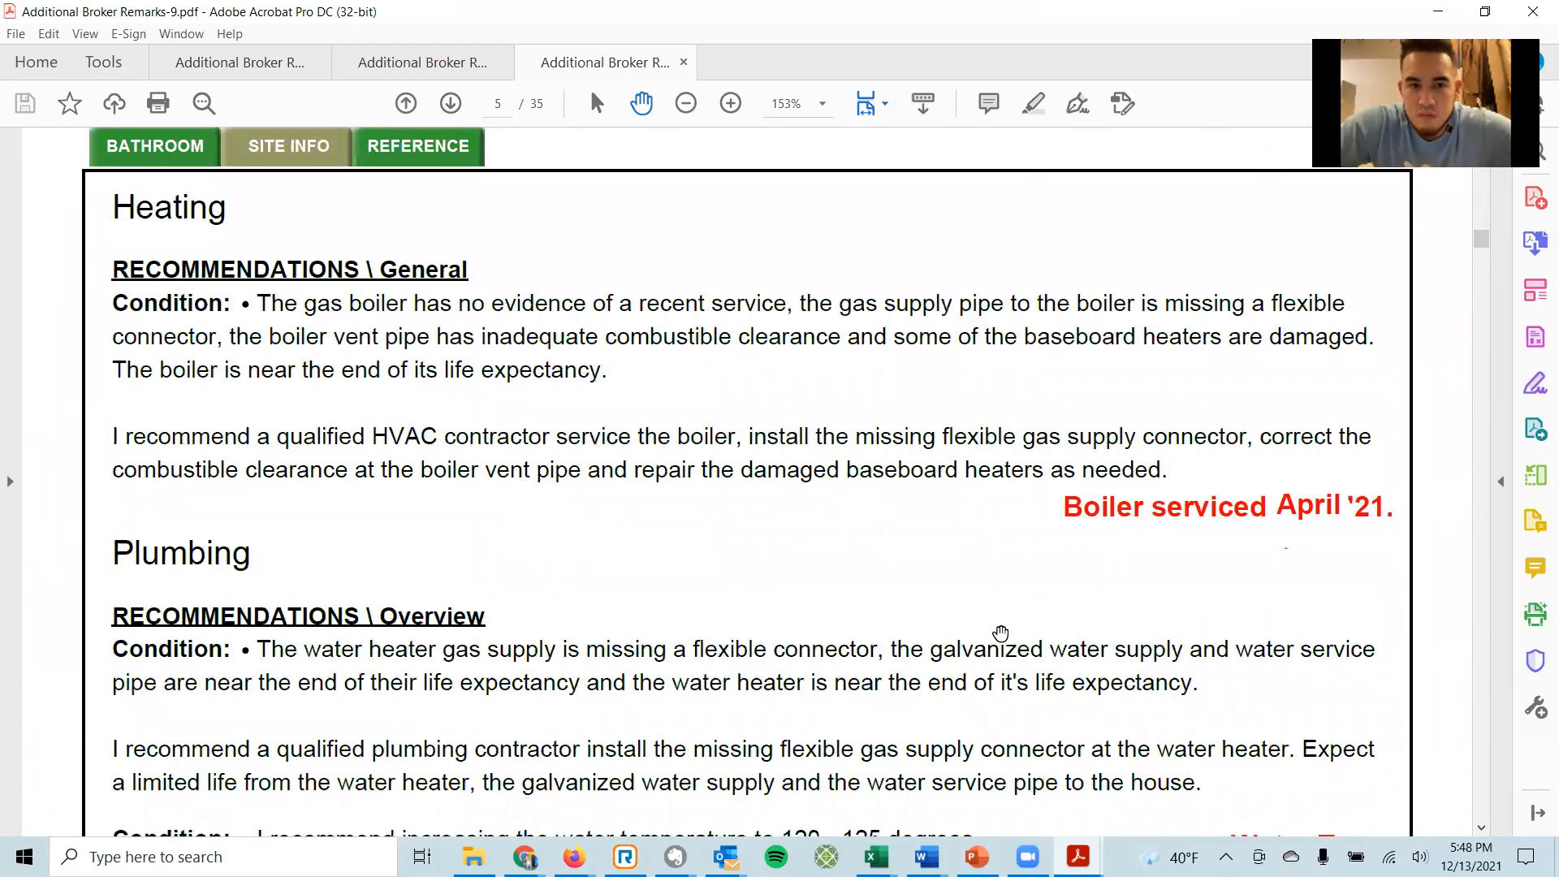
pyautogui.scroll(-5, 1110, 617)
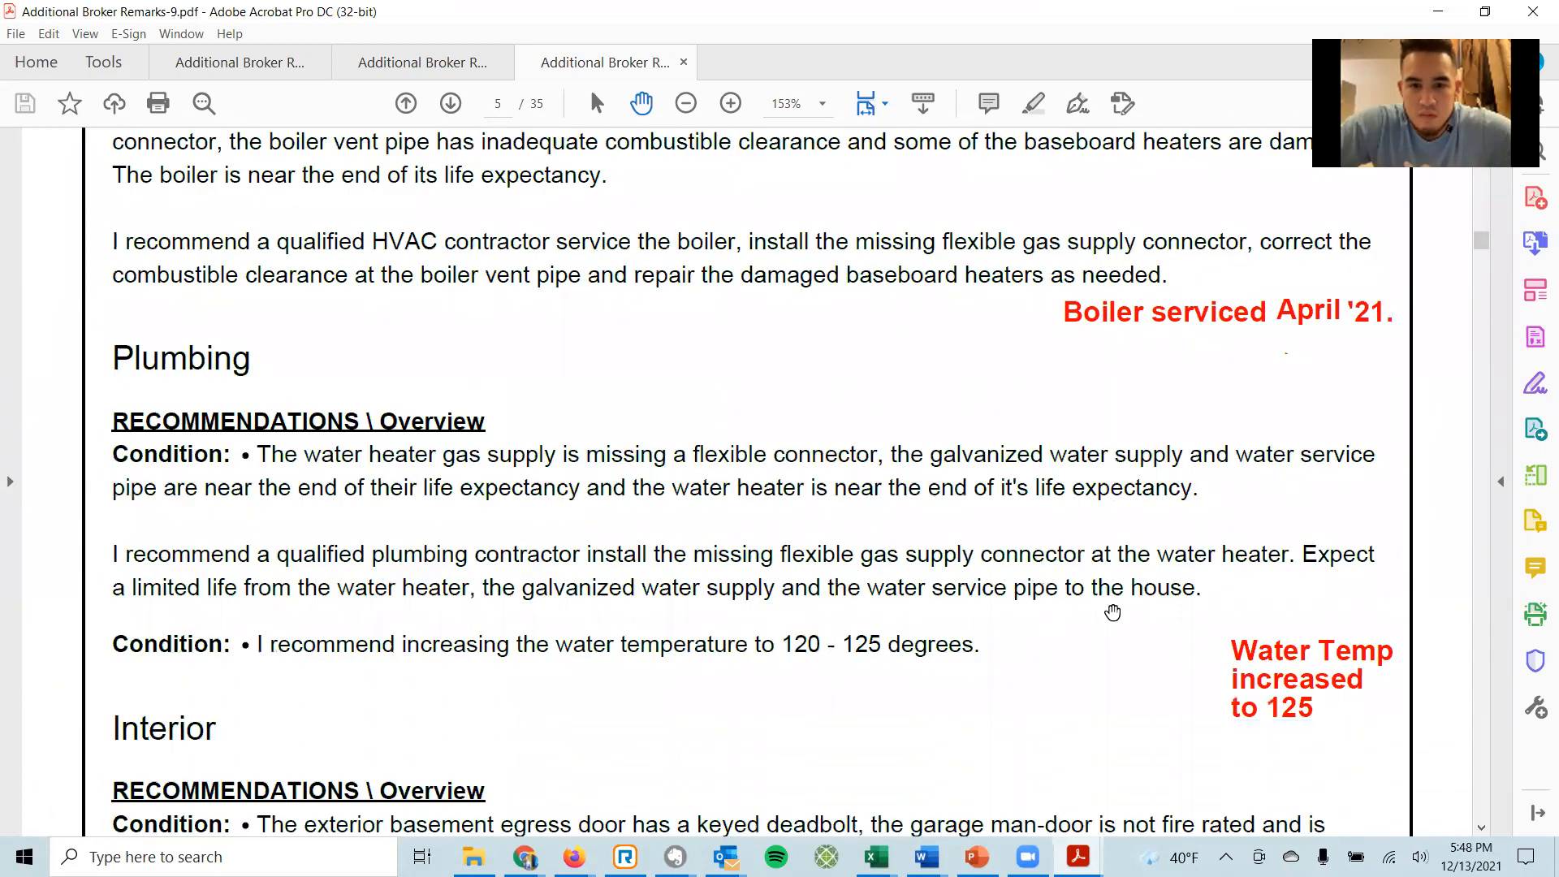
pyautogui.scroll(-3, 1001, 583)
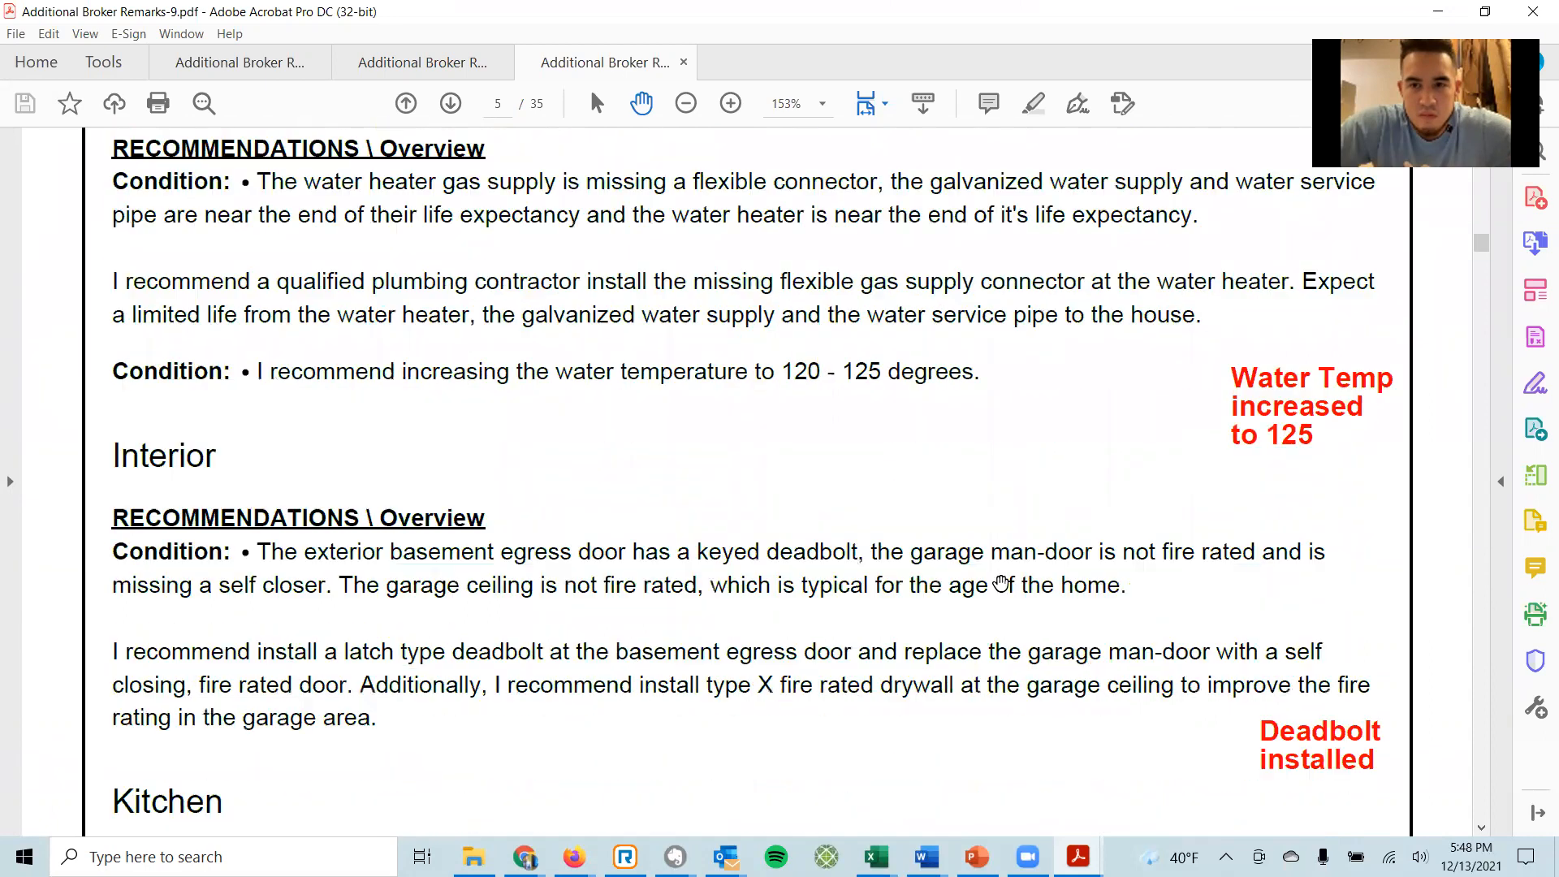
pyautogui.scroll(-4, 991, 578)
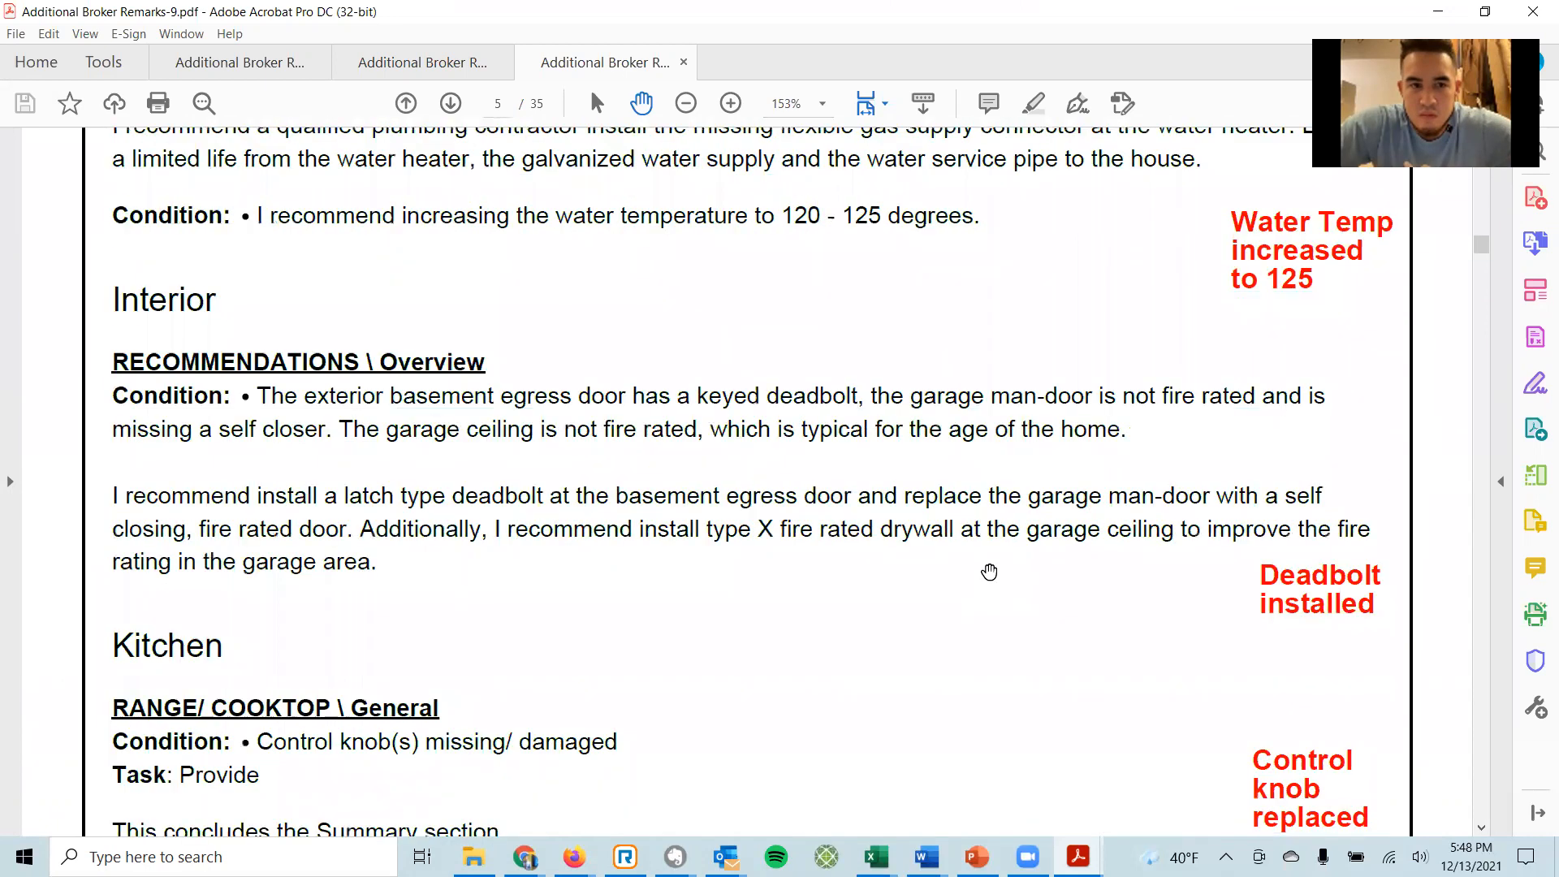
# Scroll past Kitchen to Roofing, then back up through the invoice to page 2's cover letter.
pyautogui.scroll(-3, 988, 572)
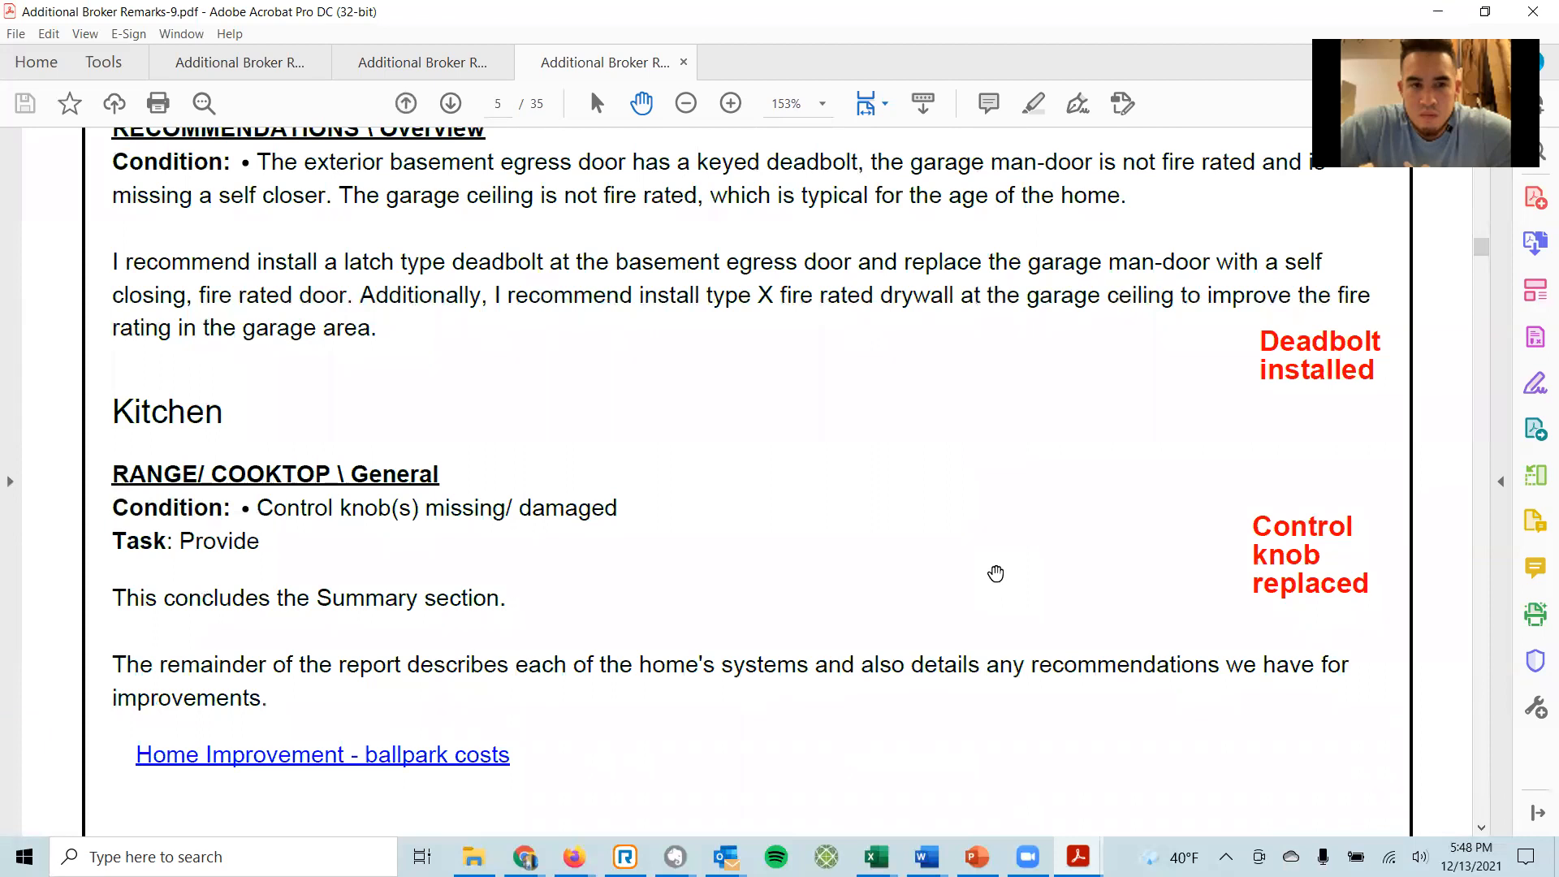
pyautogui.scroll(-4, 995, 573)
pyautogui.scroll(-3, 995, 573)
pyautogui.scroll(-3, 996, 572)
pyautogui.scroll(3, 961, 570)
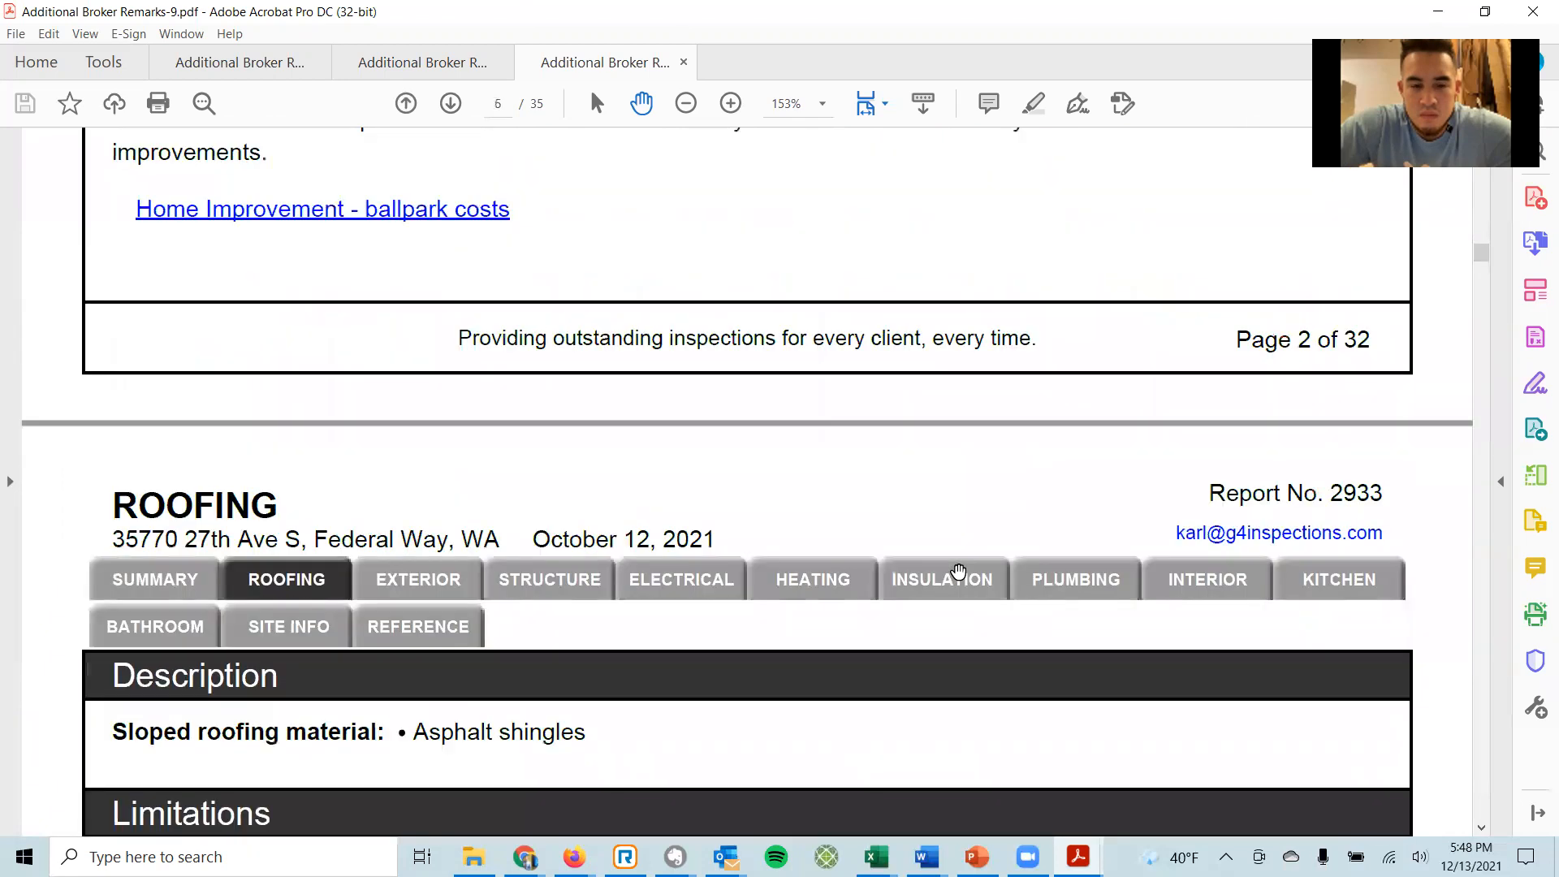
pyautogui.scroll(18, 958, 571)
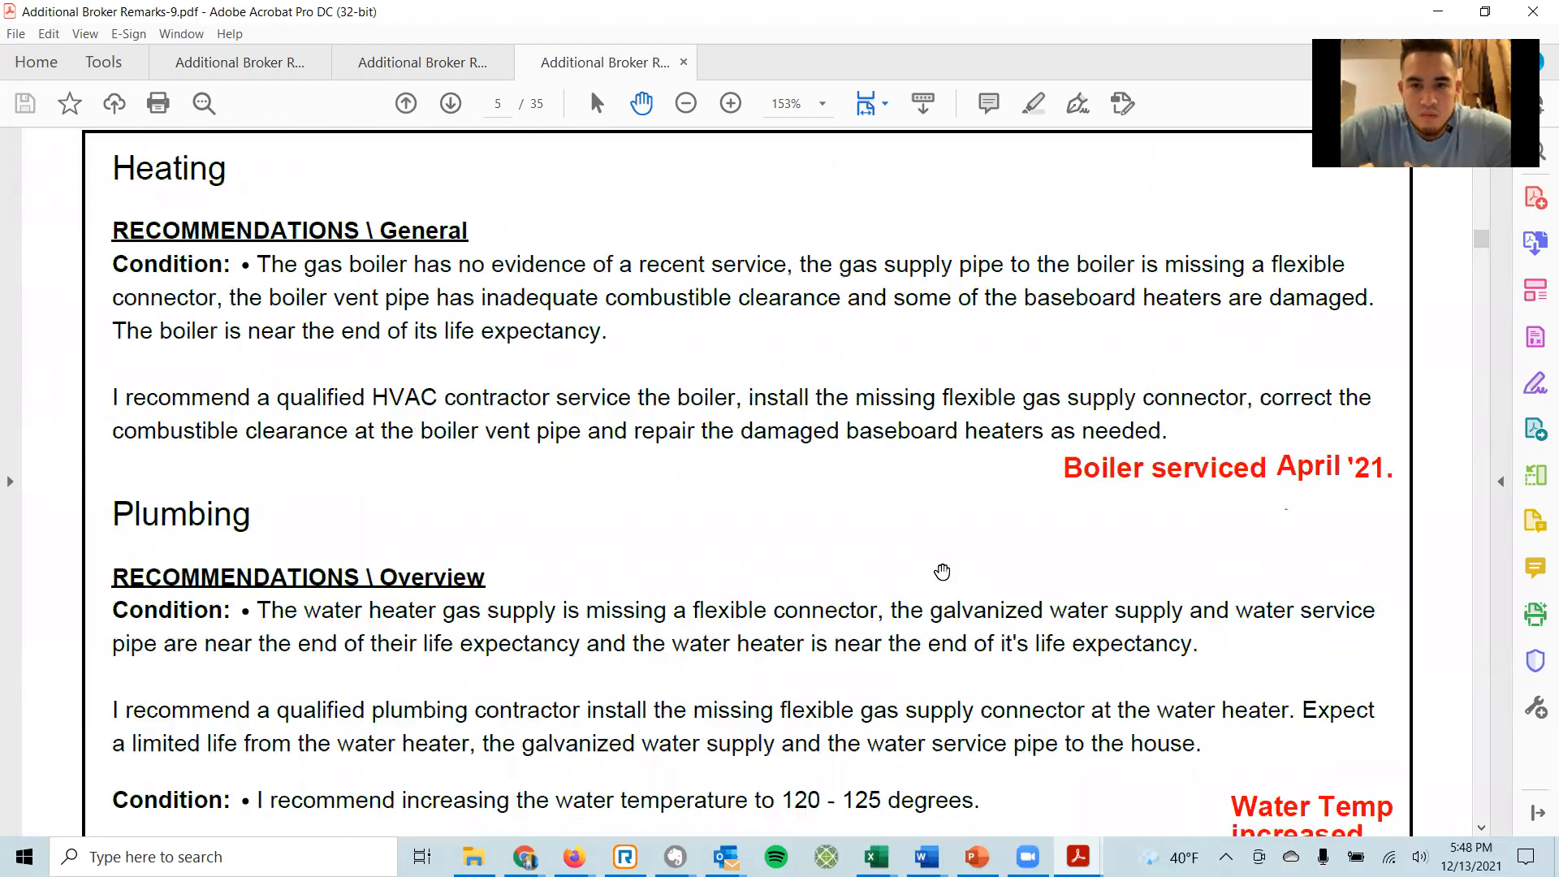
pyautogui.scroll(2, 942, 571)
pyautogui.scroll(7, 648, 489)
pyautogui.scroll(20, 648, 487)
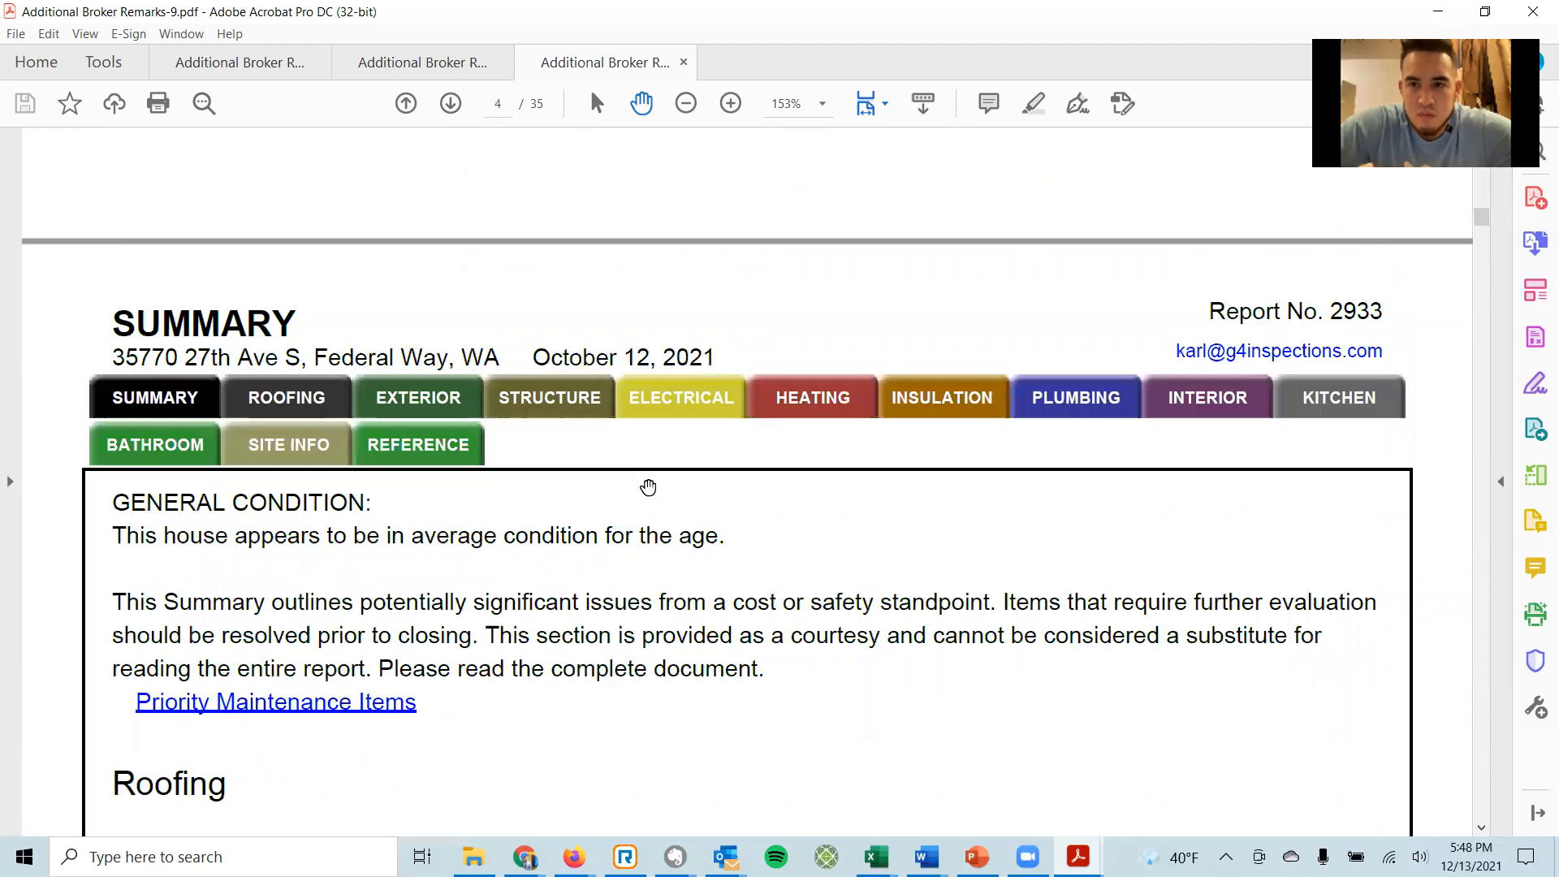
pyautogui.scroll(2, 648, 487)
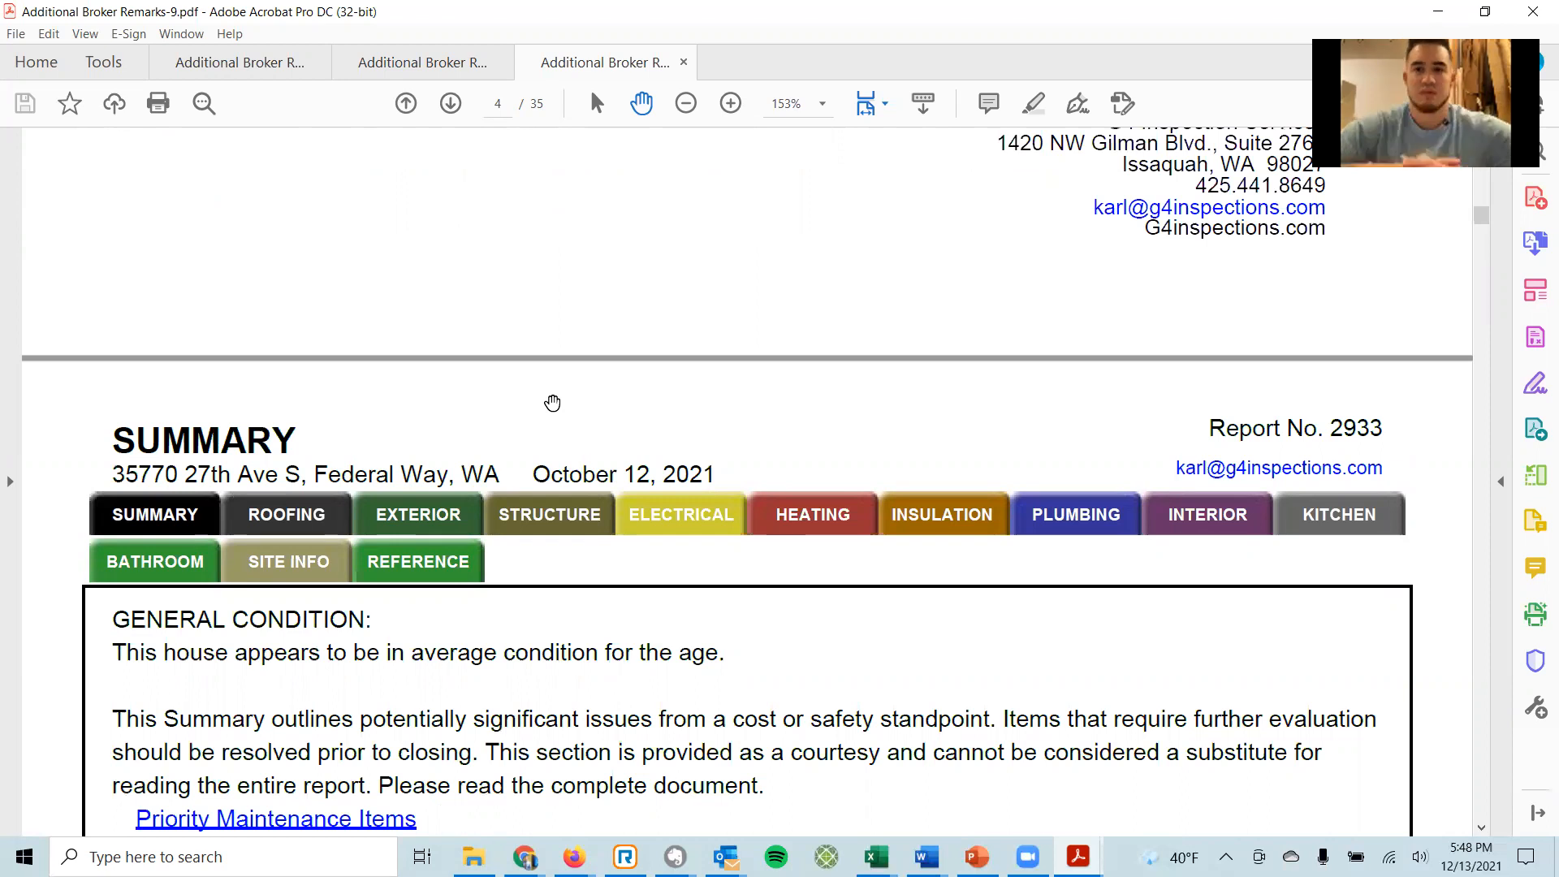
pyautogui.scroll(10, 528, 452)
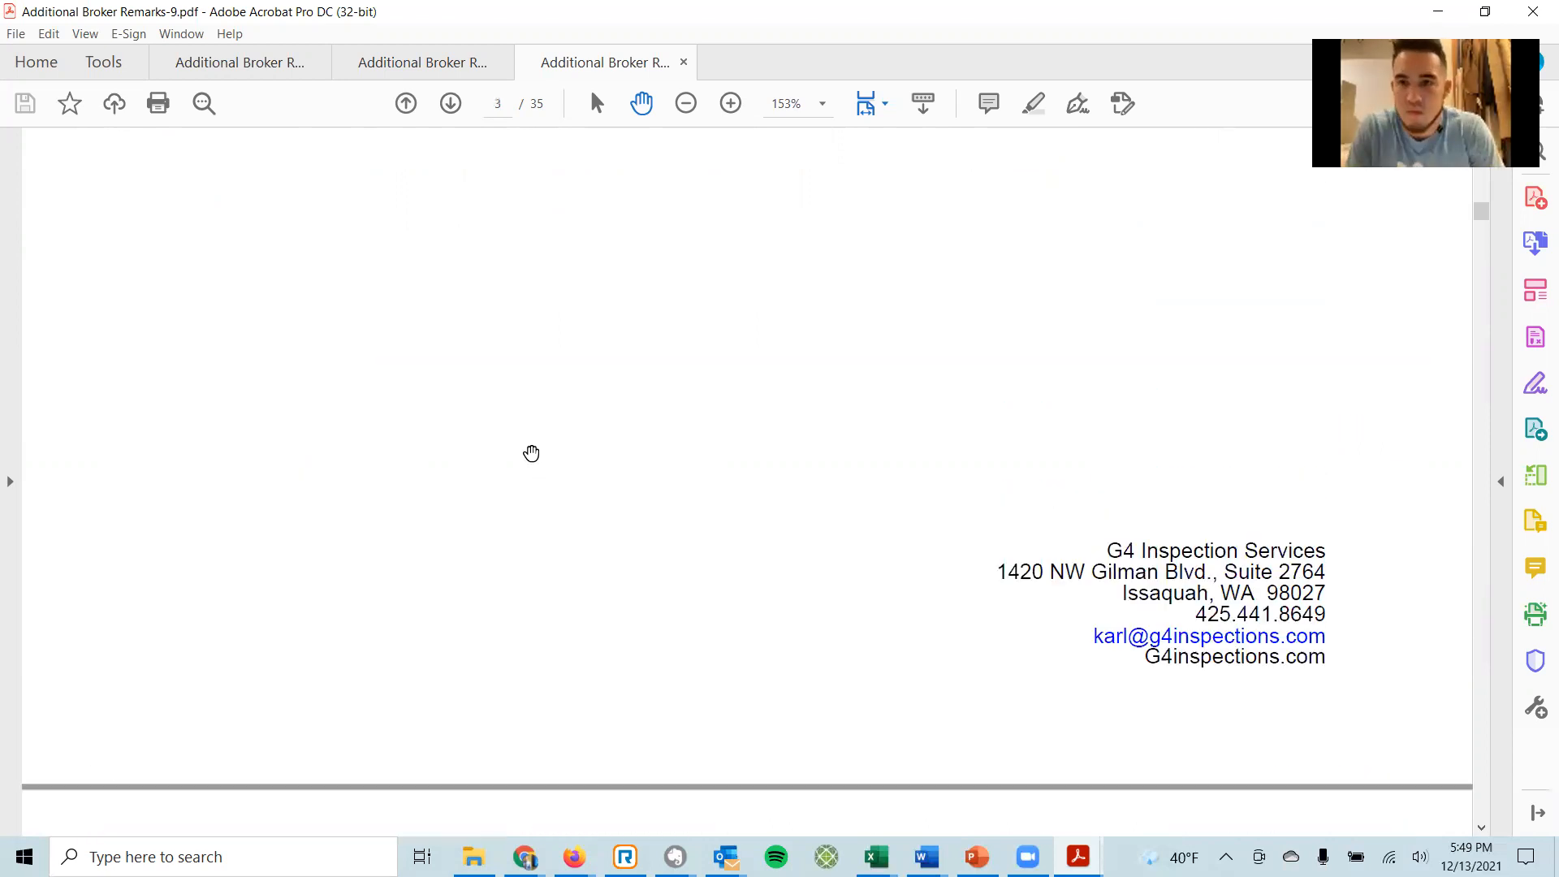
pyautogui.scroll(8, 531, 452)
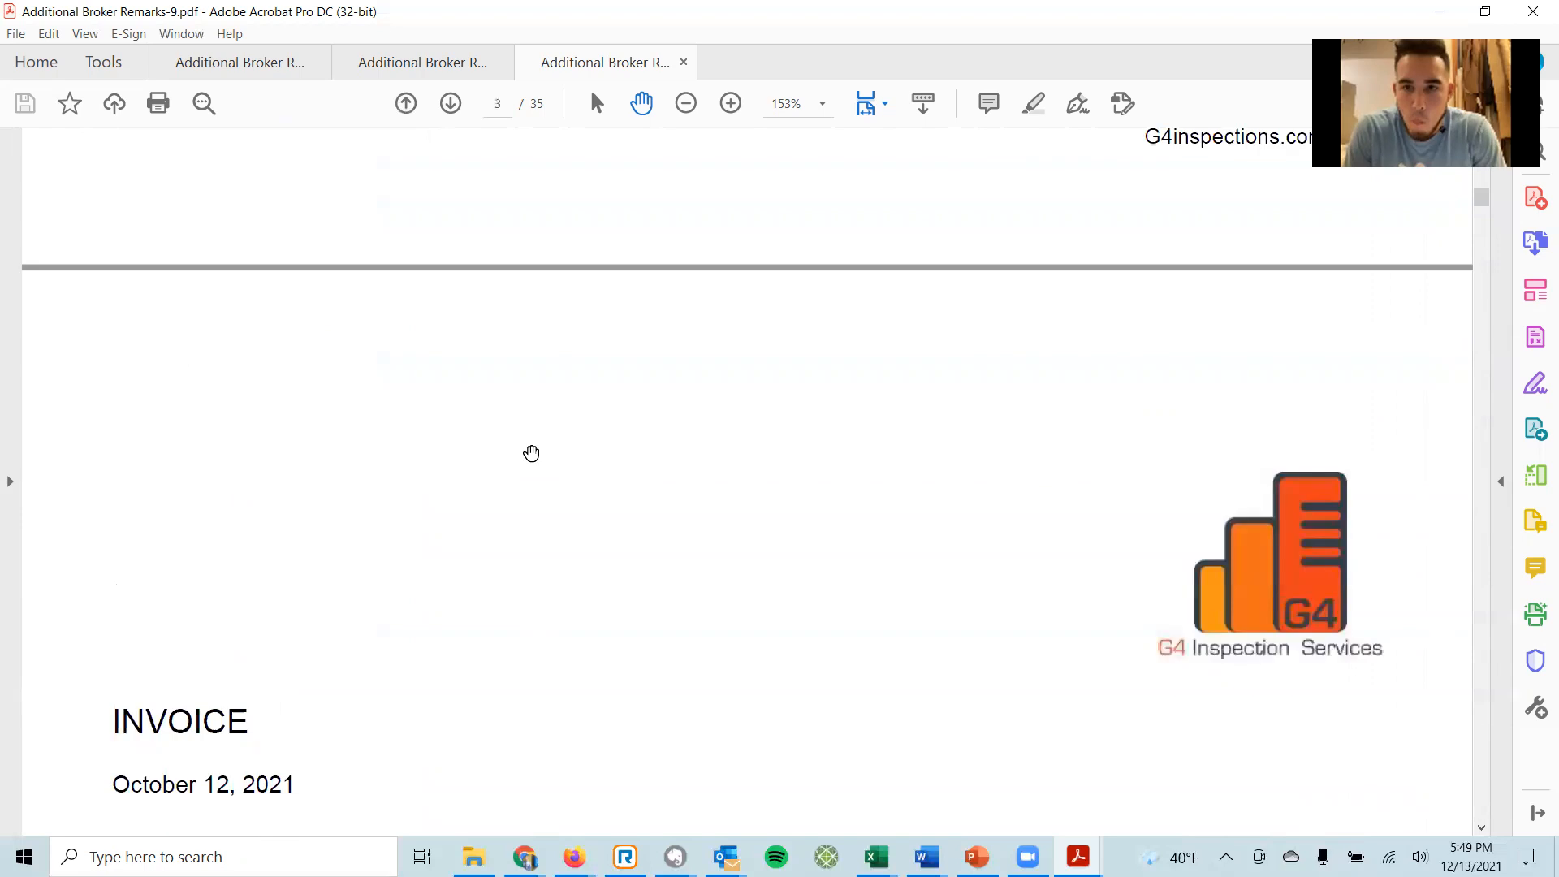
pyautogui.scroll(8, 702, 344)
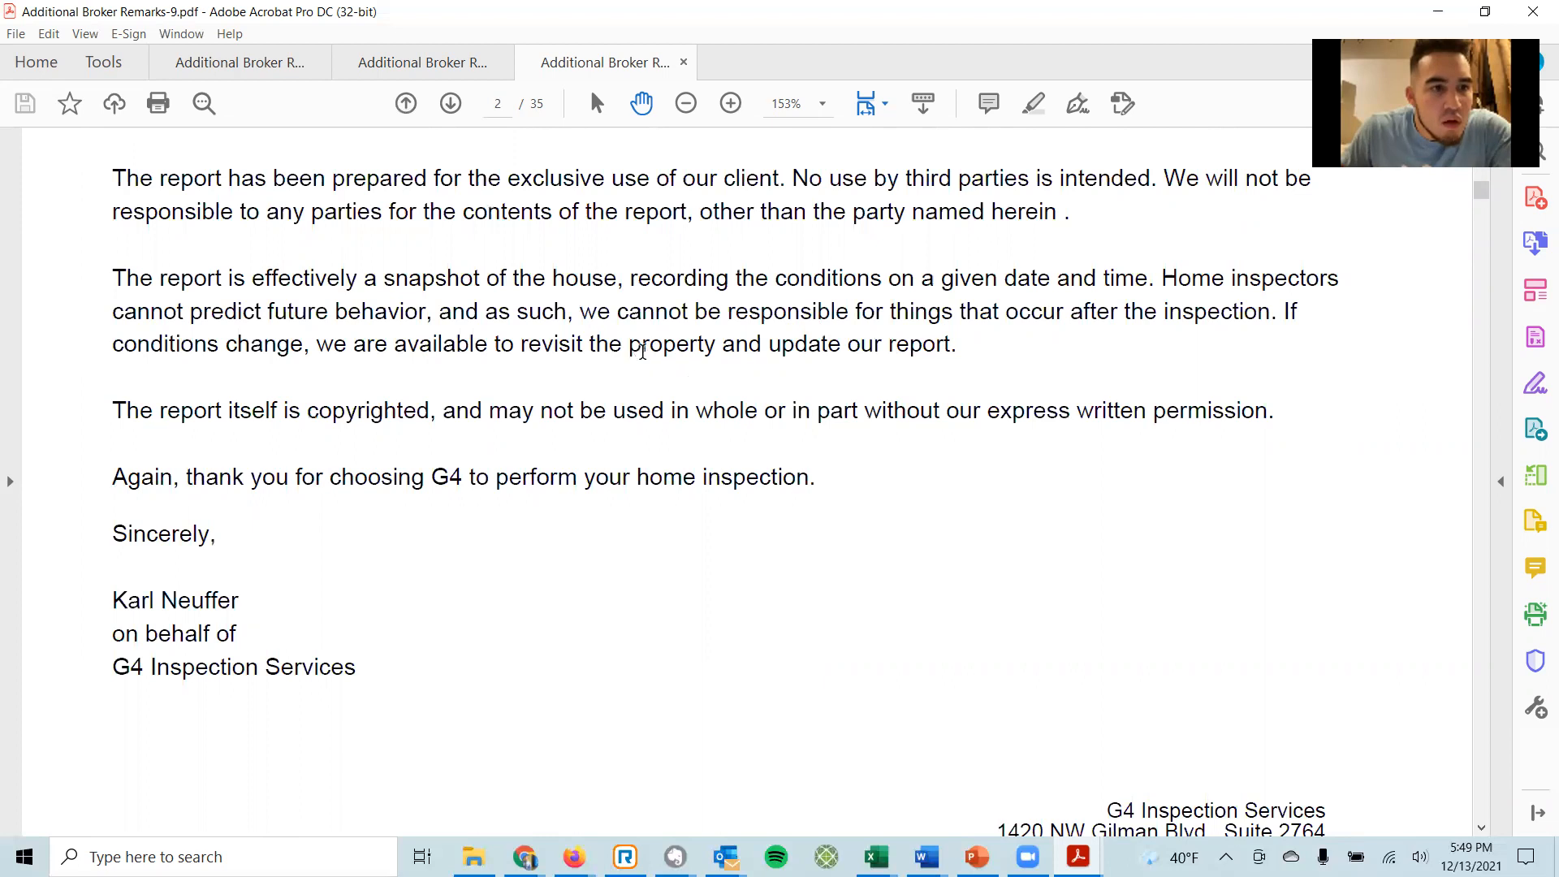
pyautogui.scroll(3, 656, 345)
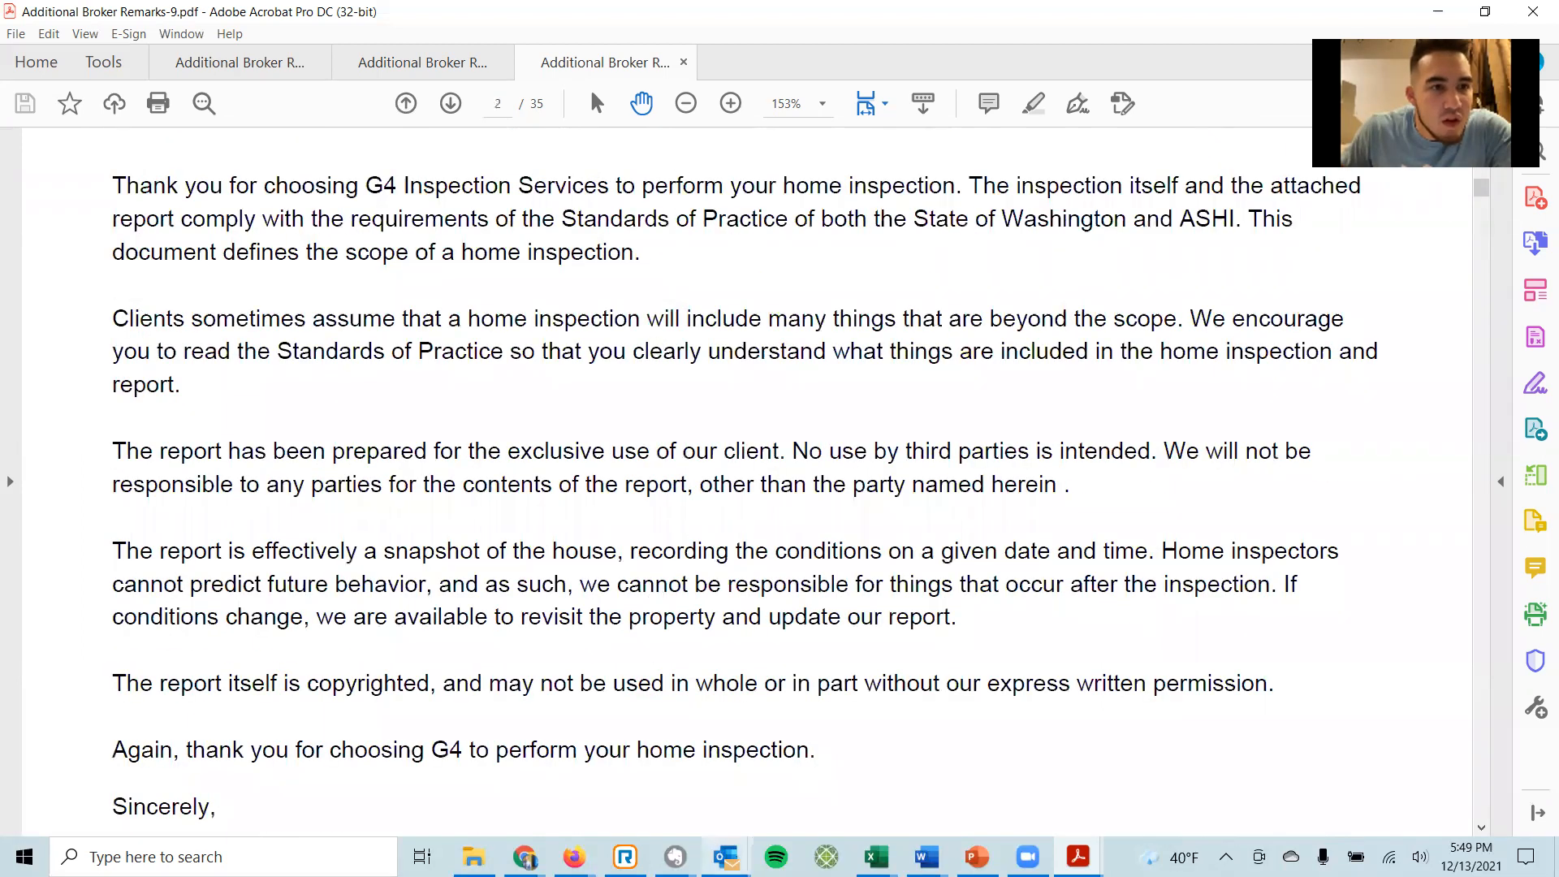
# Select the Pre-Inspection Report with Notes description in the document list, then return to the report.
pyautogui.moveTo(574, 857)
pyautogui.click(630, 778)
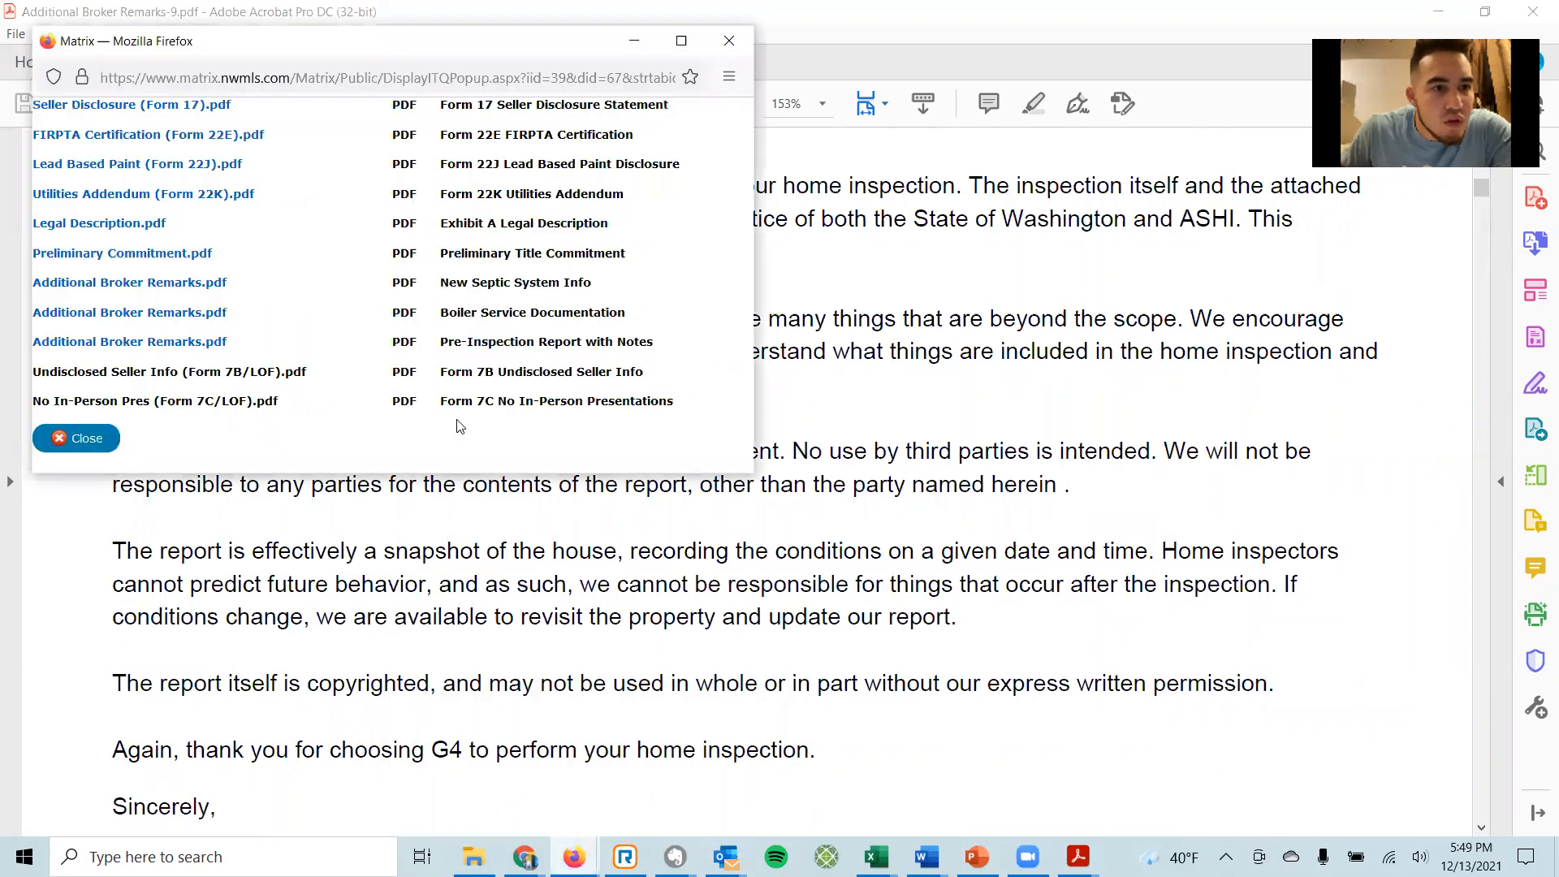
pyautogui.moveTo(443, 342); pyautogui.dragTo(672, 348)
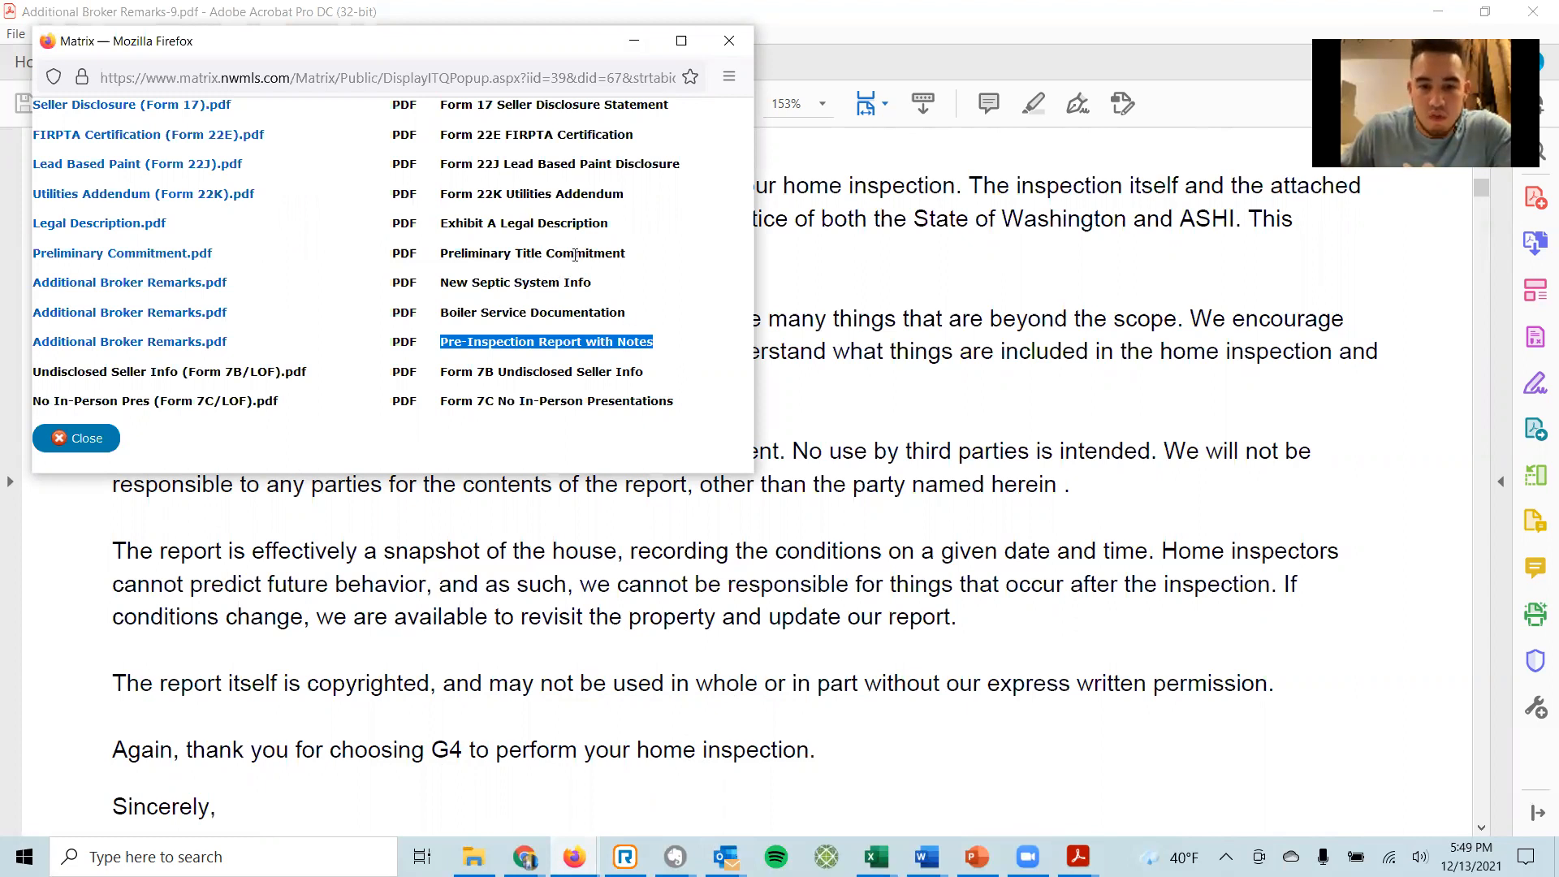
pyautogui.click(925, 303)
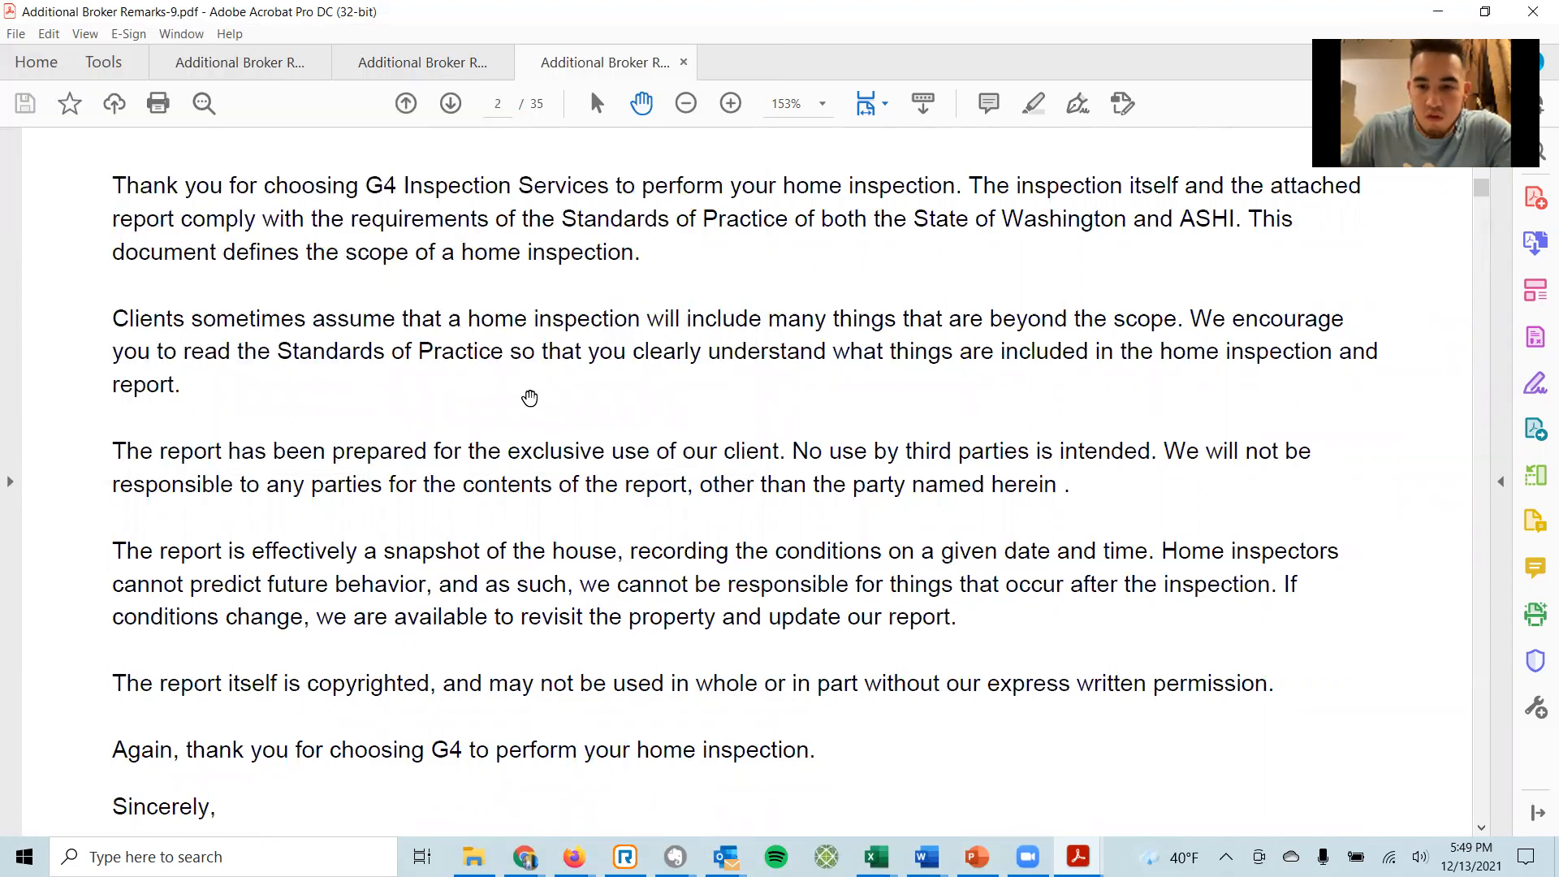
pyautogui.scroll(3, 529, 398)
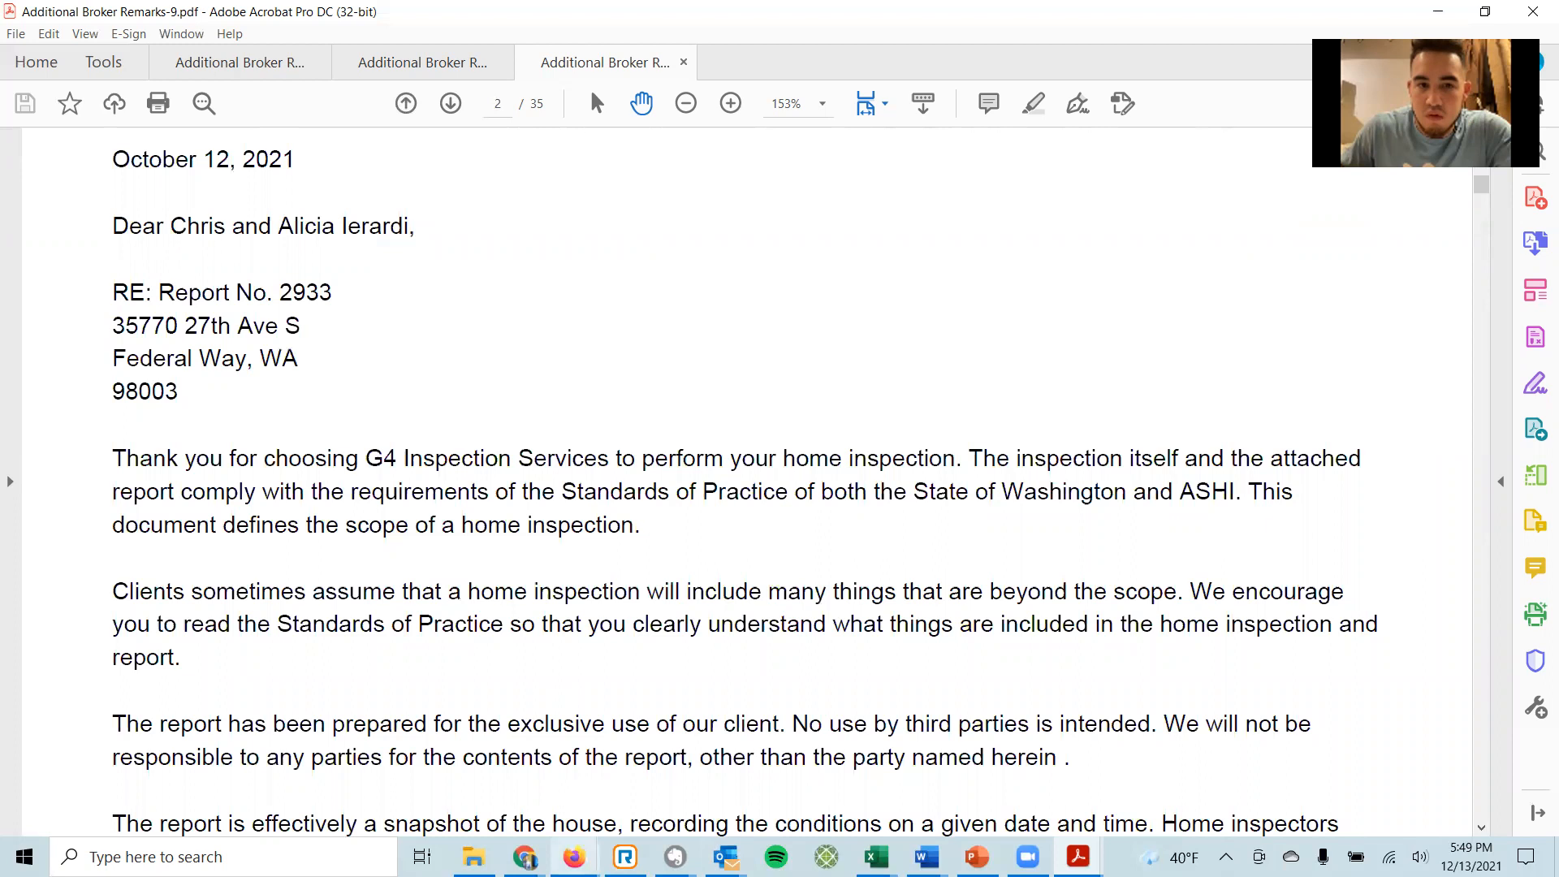
# On the listing page, select MLS number 1869884, then open the first listing photo large.
pyautogui.moveTo(574, 856)
pyautogui.click(536, 785)
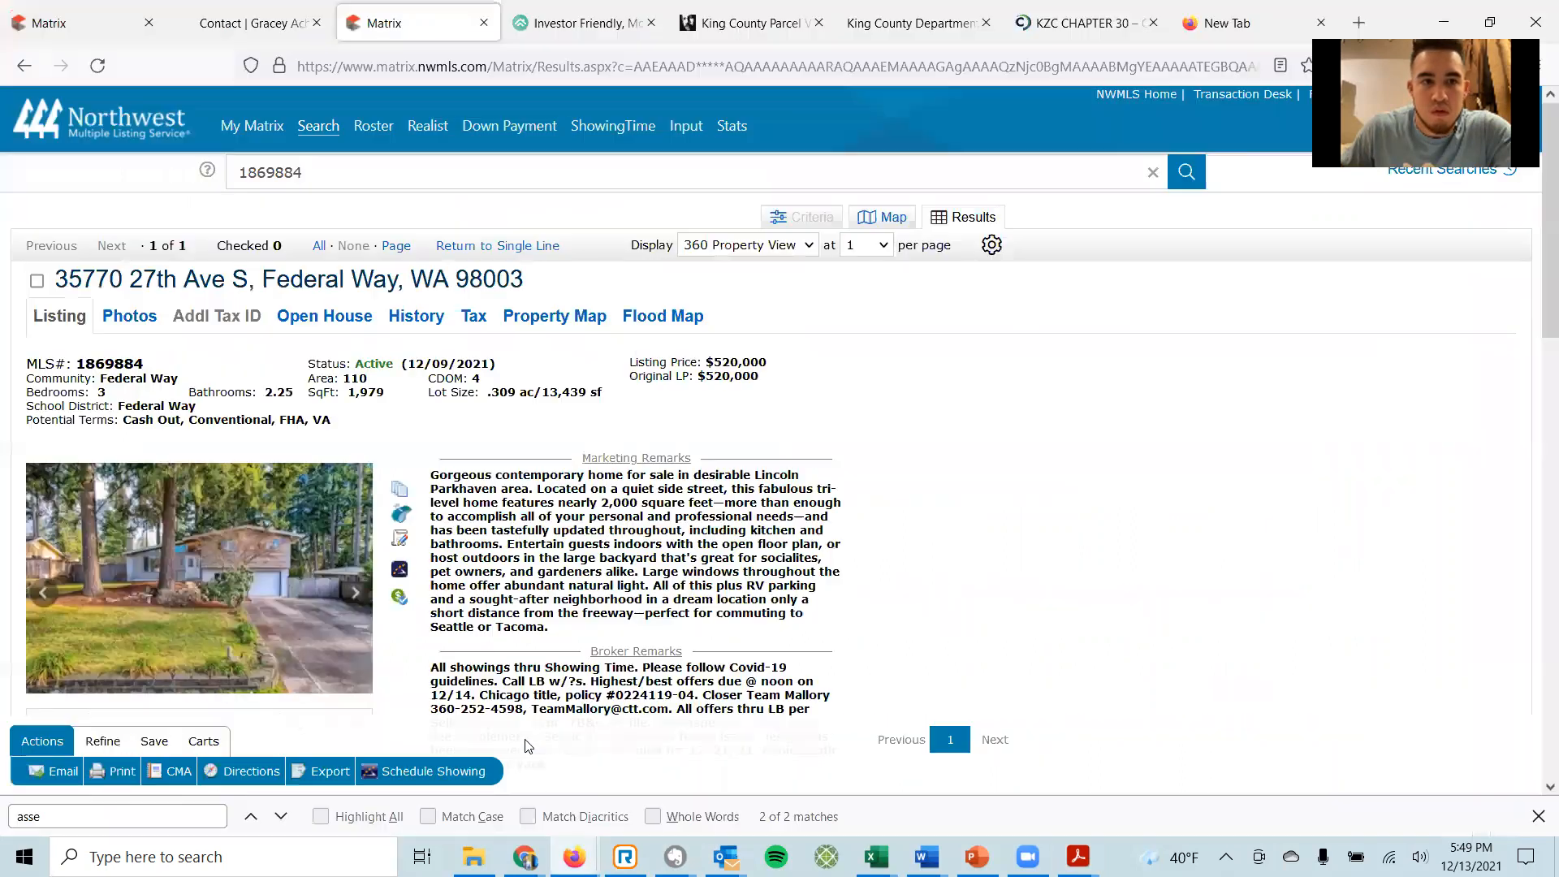
pyautogui.doubleClick(98, 362)
pyautogui.hotkey('ctrl', 'c')
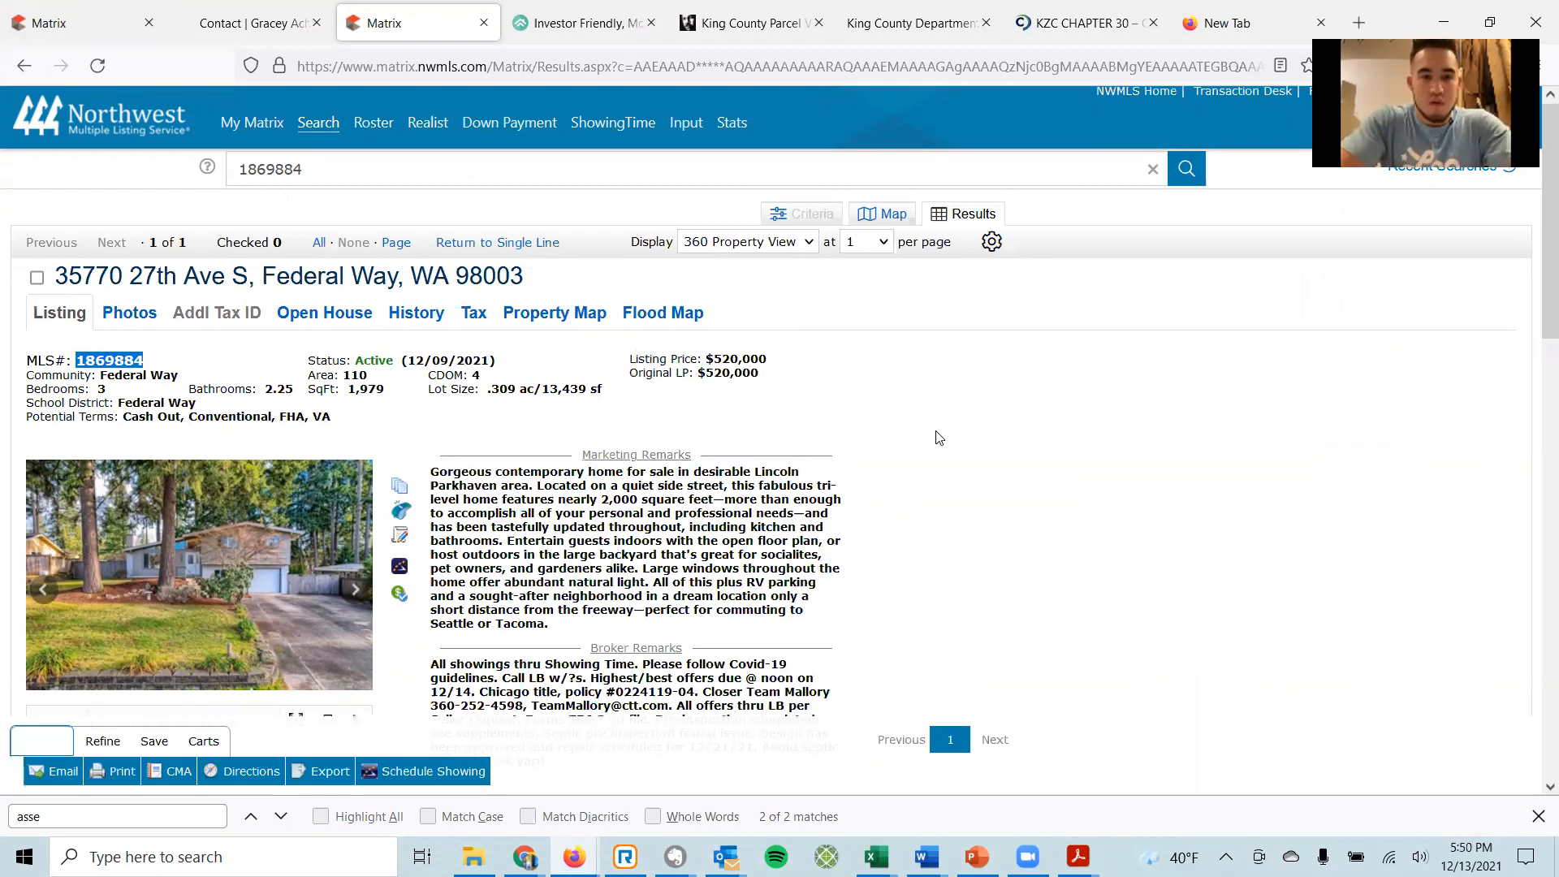
pyautogui.scroll(-3, 945, 434)
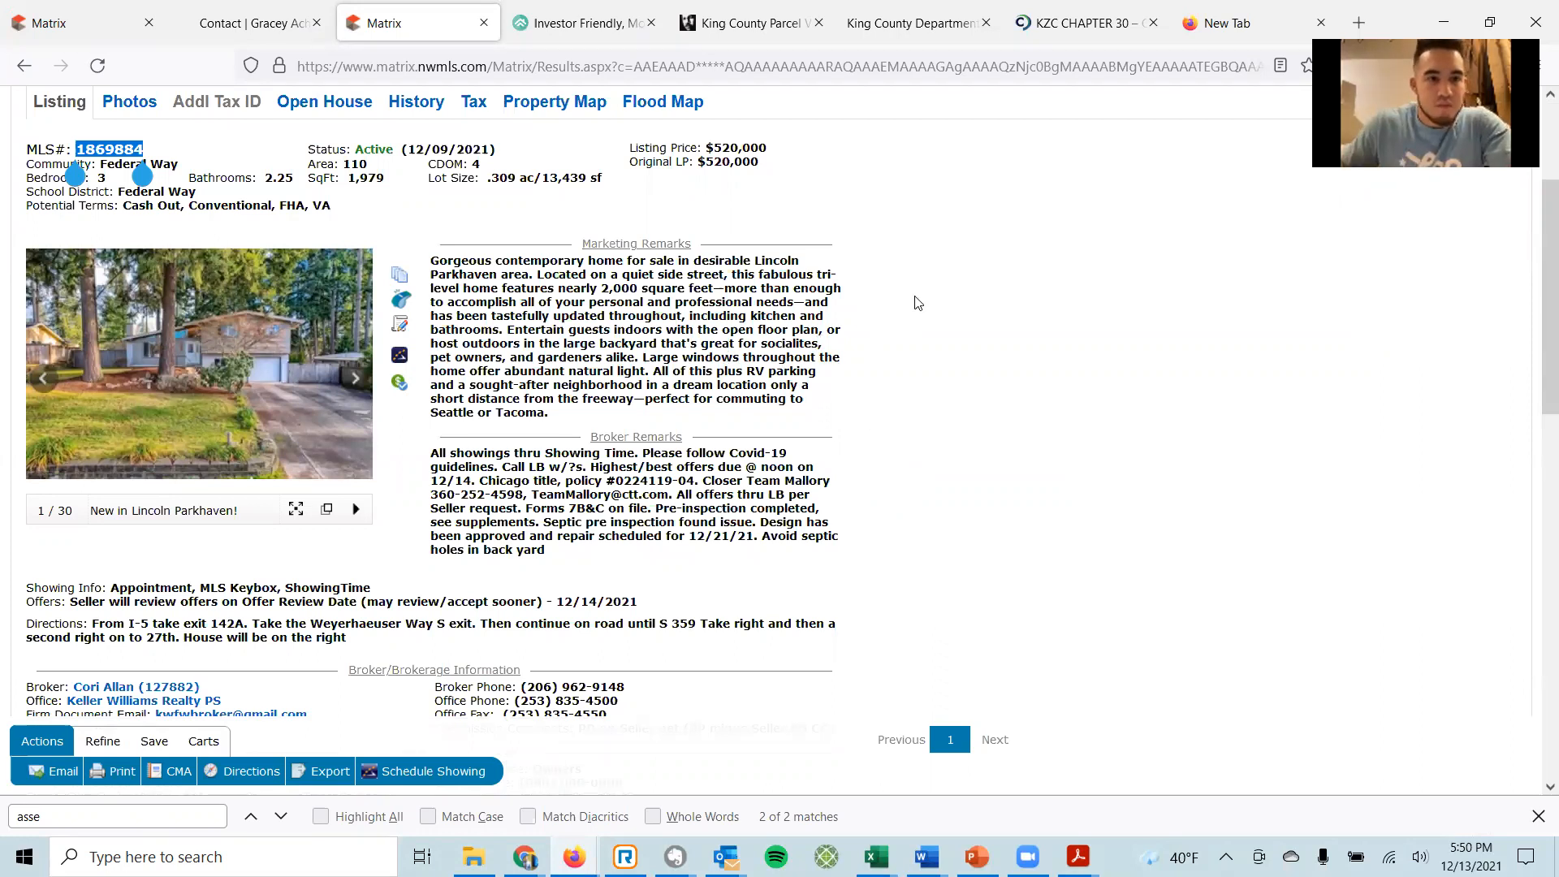
pyautogui.scroll(3, 957, 365)
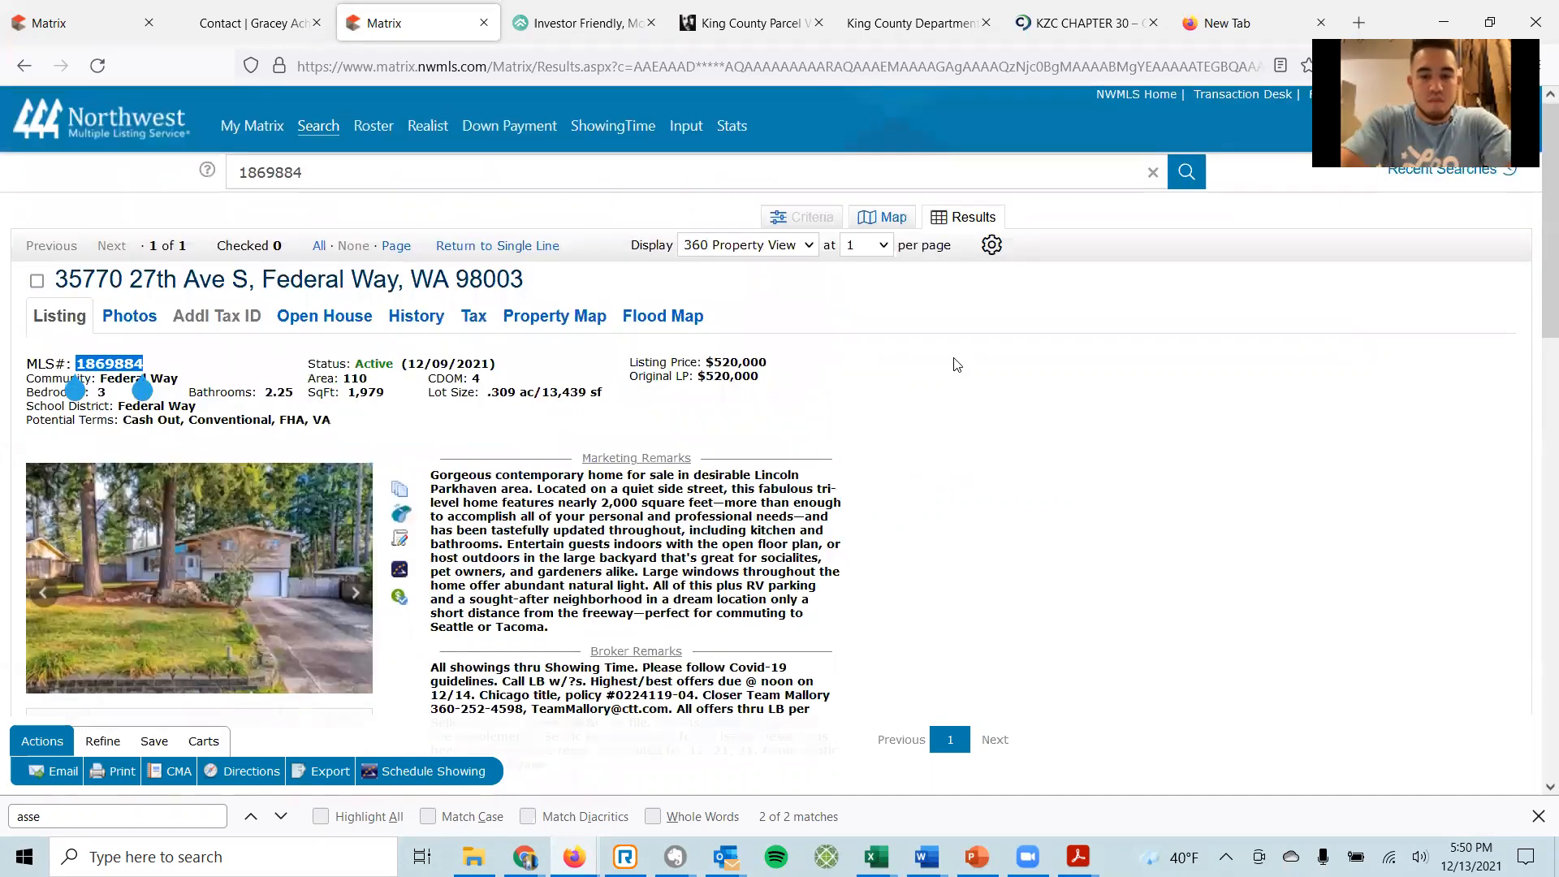
pyautogui.click(195, 603)
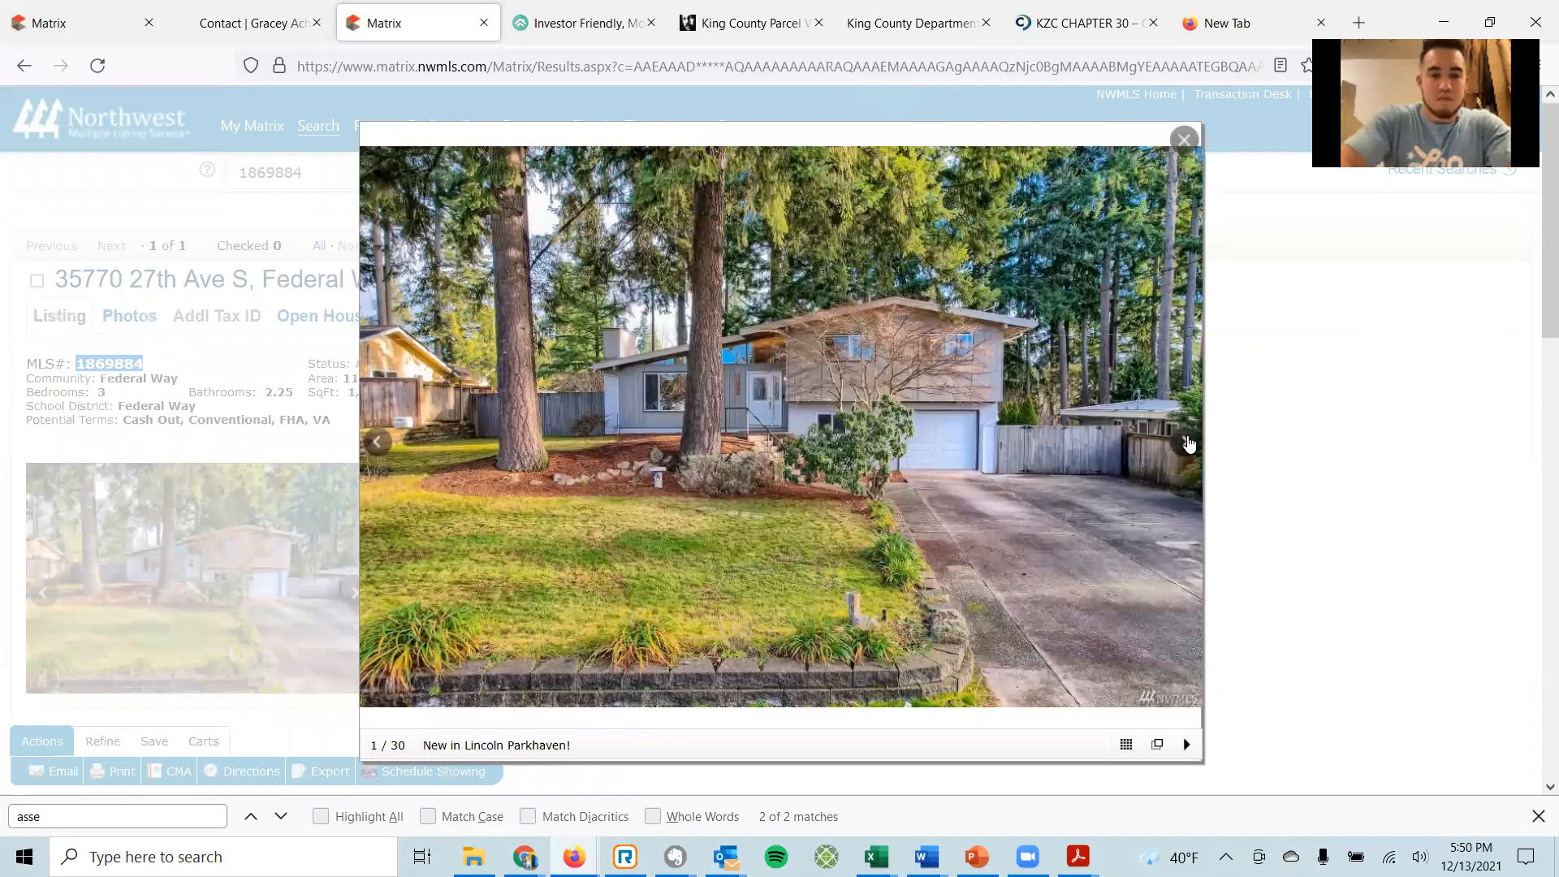
# Page through photos from the entry and kitchen to the primary bedroom (11 of 30), then close the viewer.
pyautogui.click(1186, 439)
pyautogui.click(1181, 443)
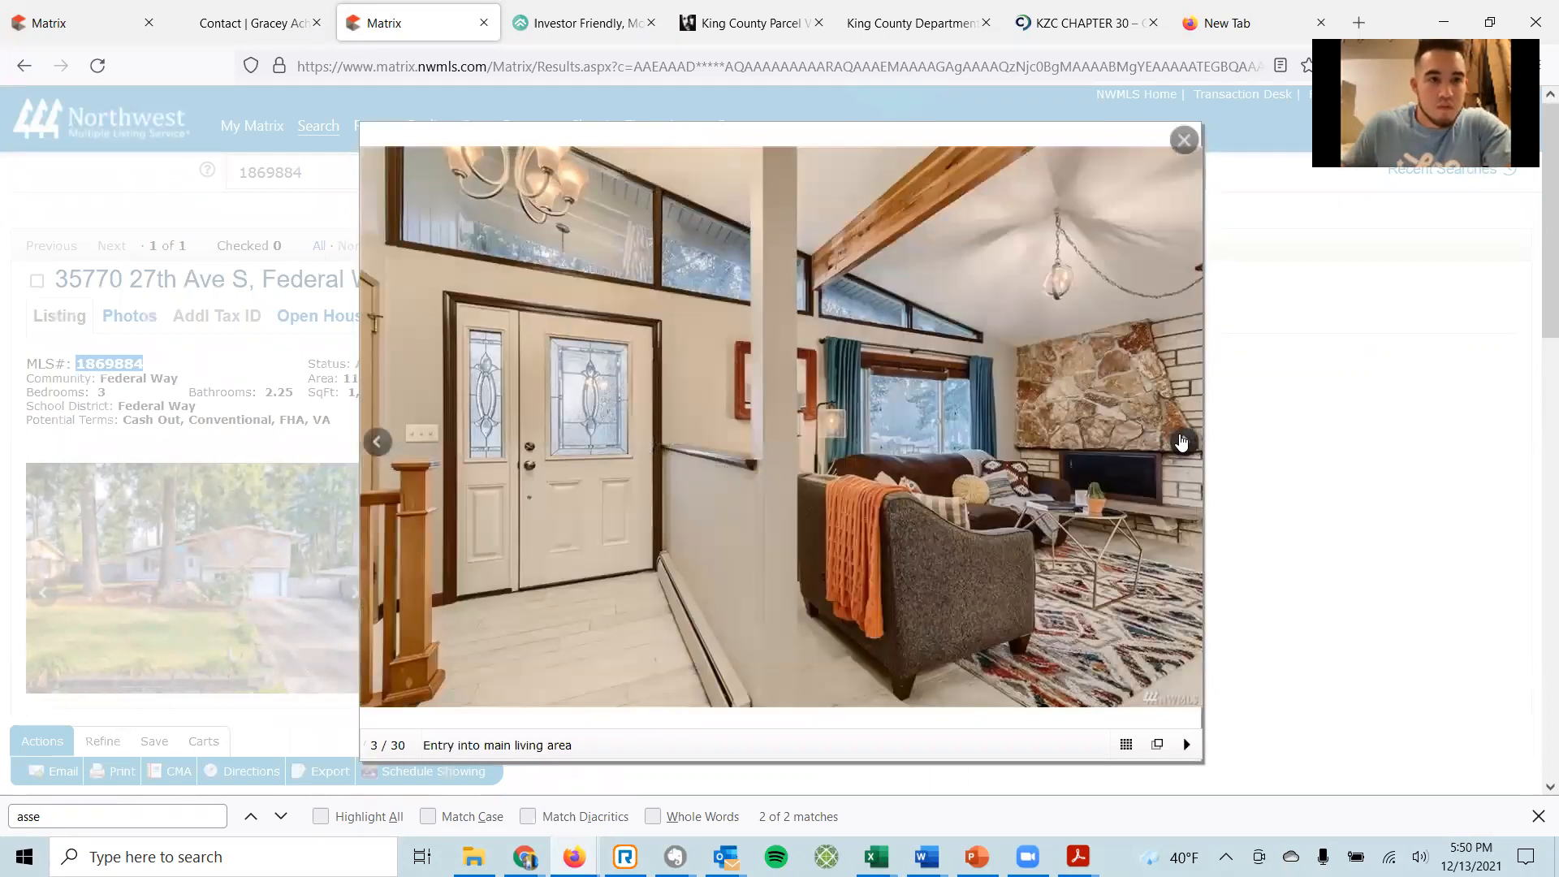
pyautogui.click(1182, 442)
pyautogui.click(1181, 442)
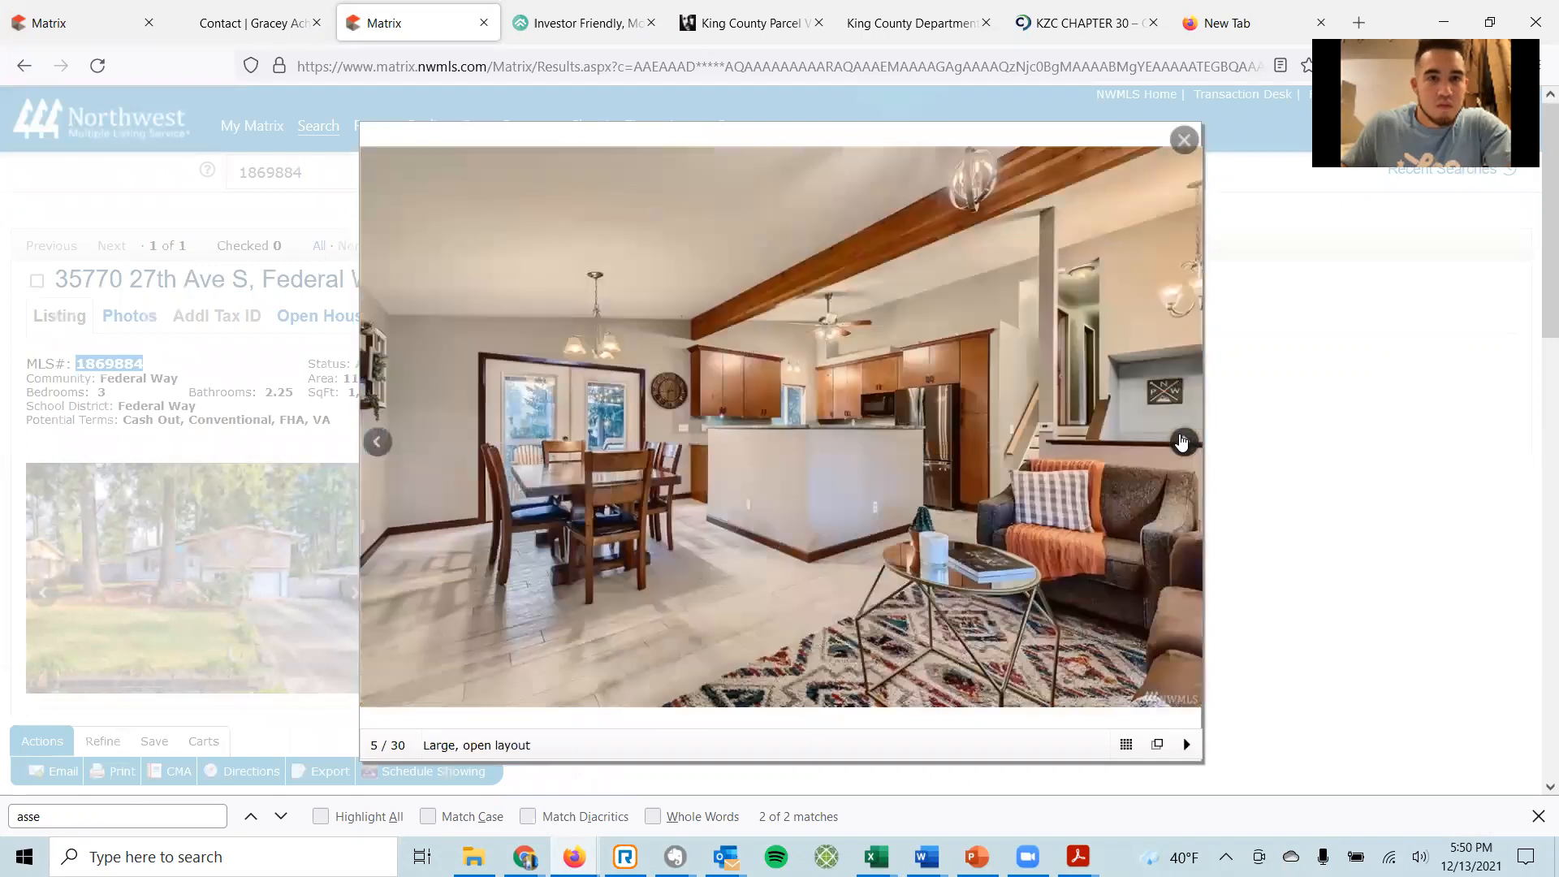
pyautogui.click(1181, 443)
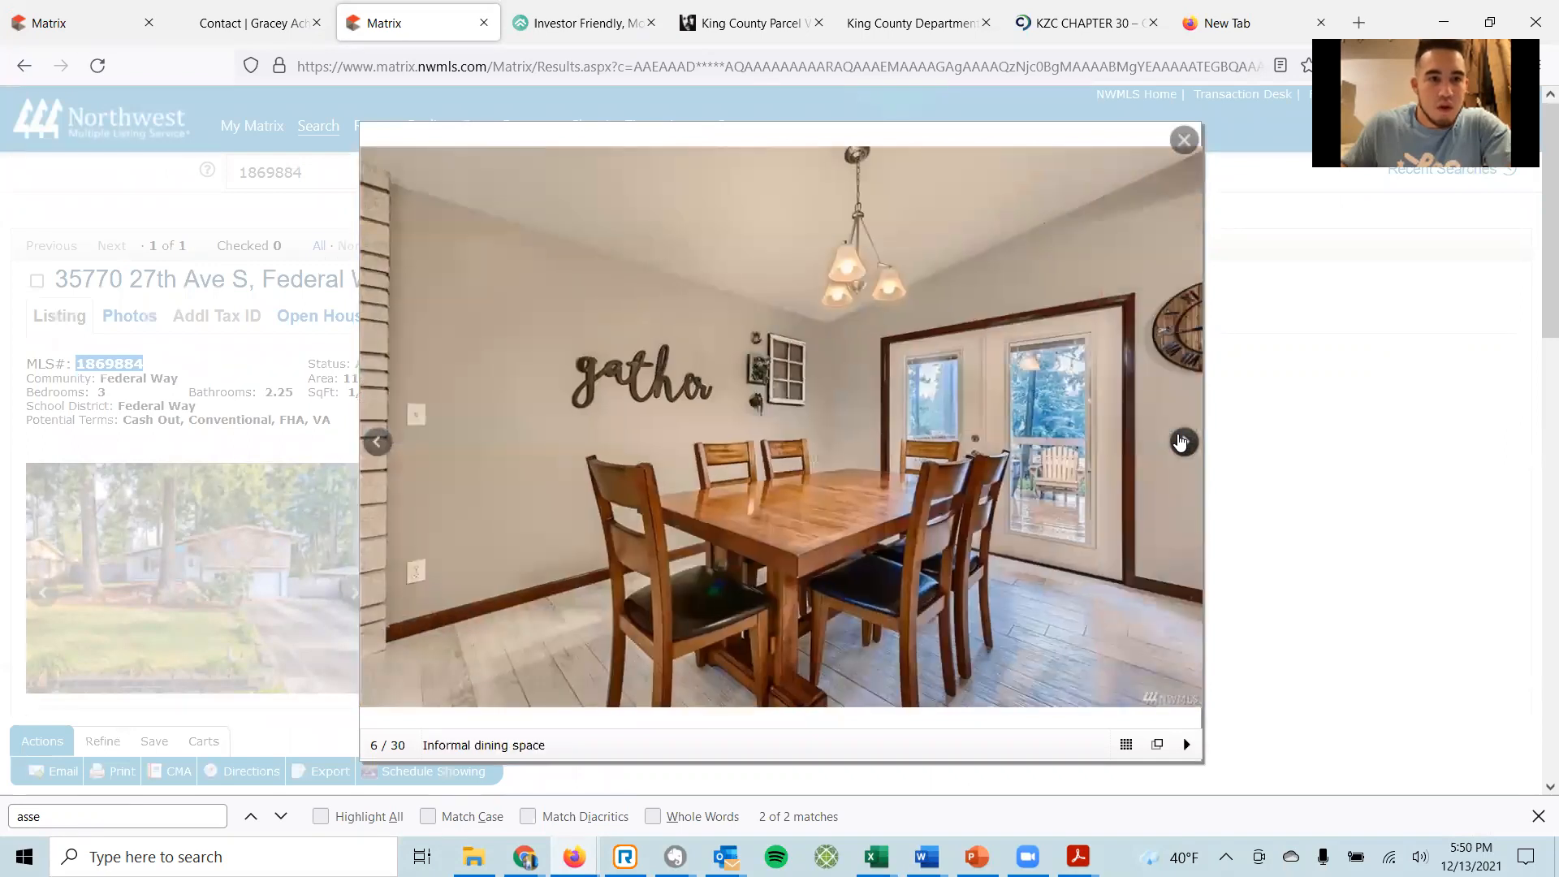
pyautogui.click(1182, 443)
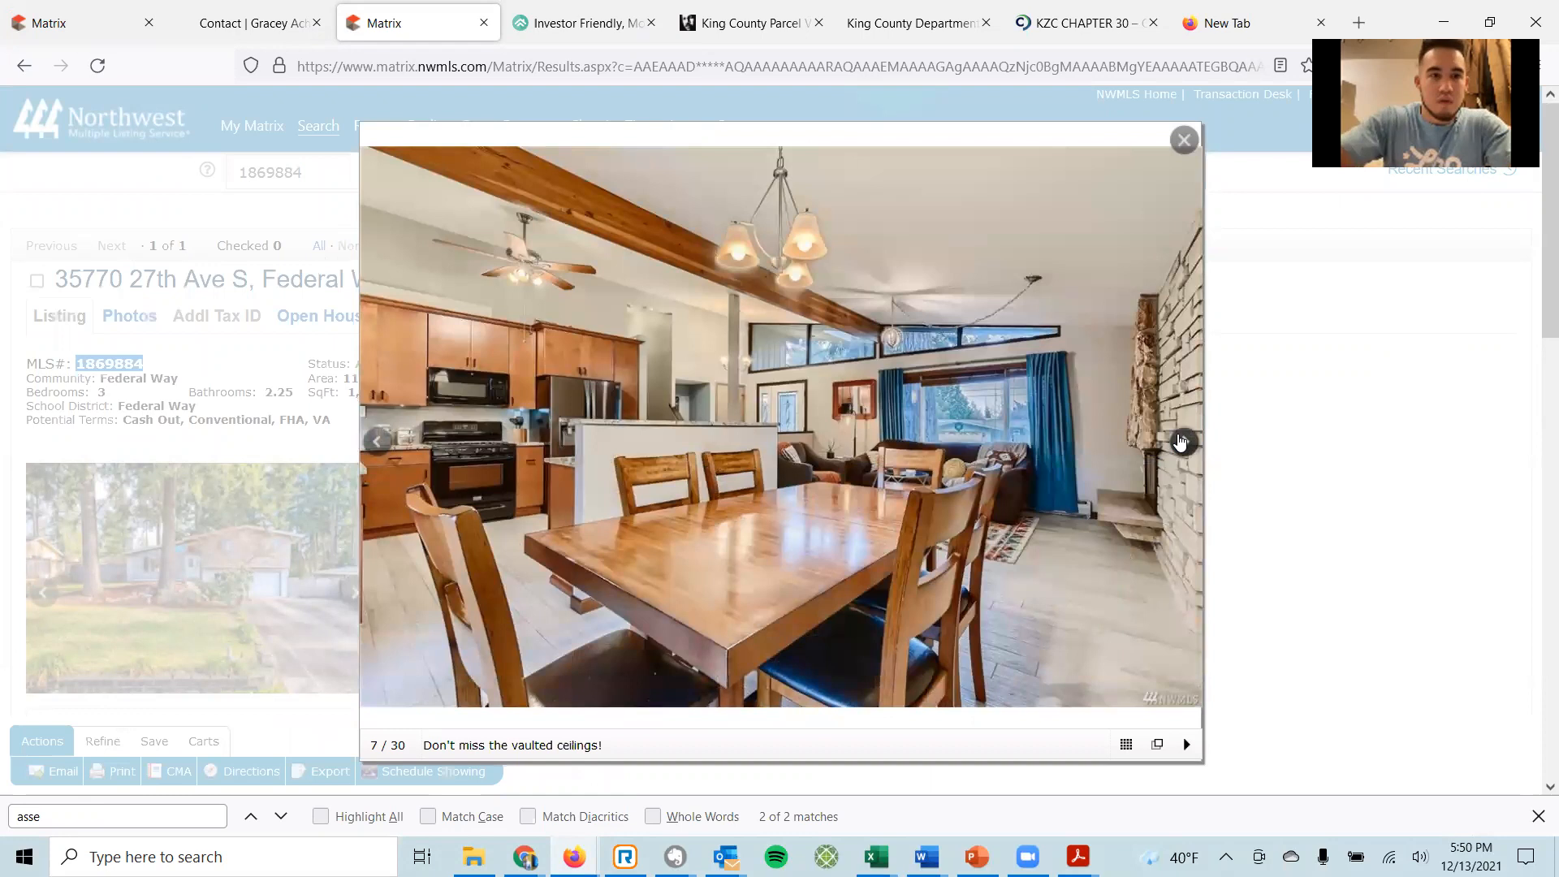
pyautogui.click(1181, 442)
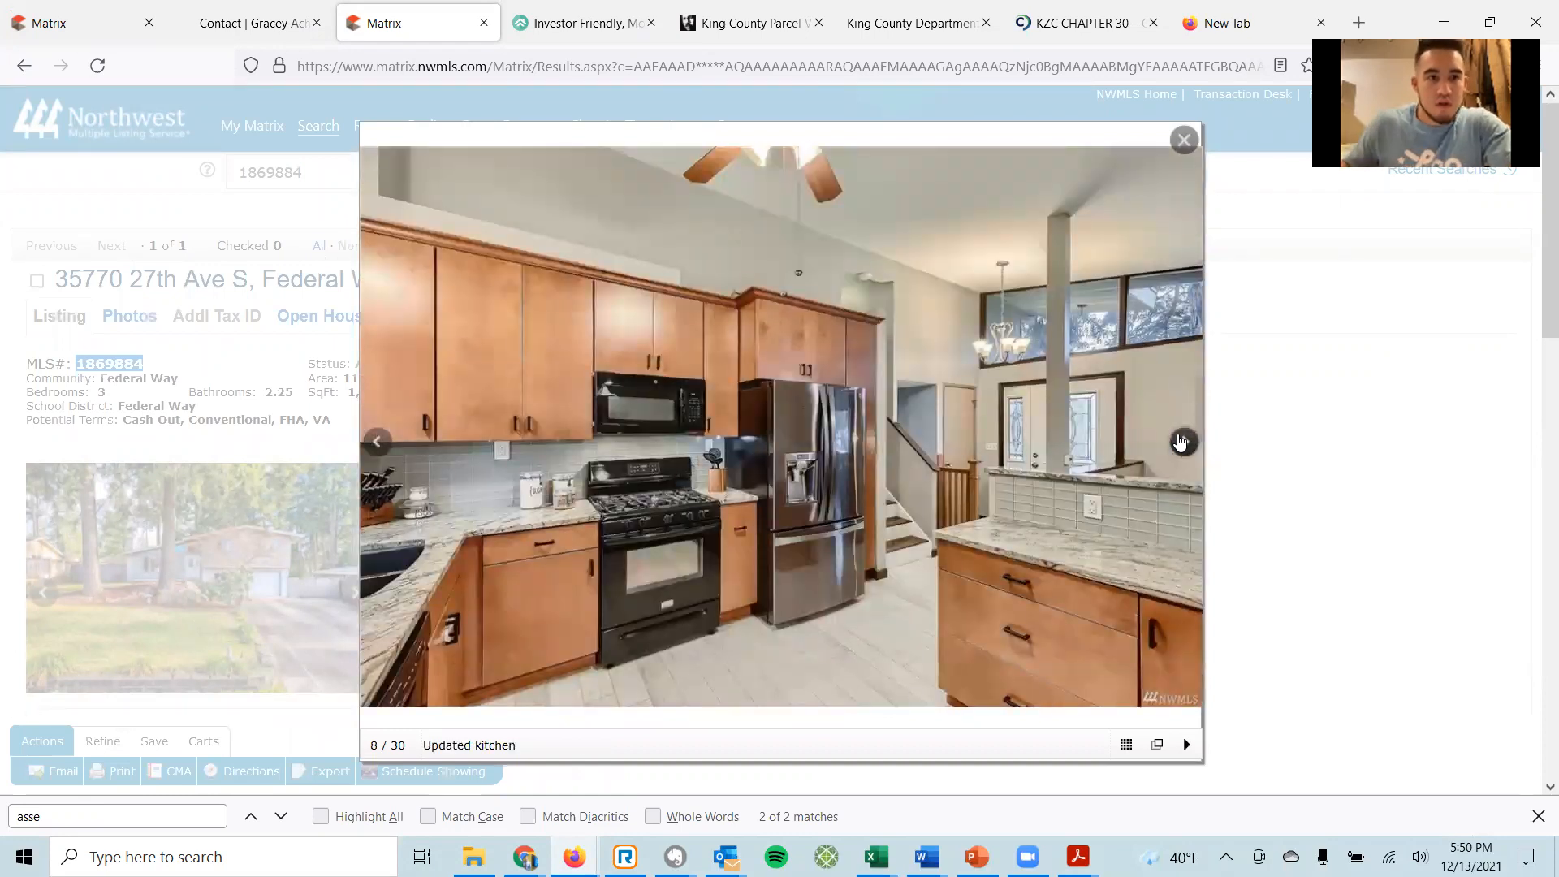
pyautogui.click(1181, 442)
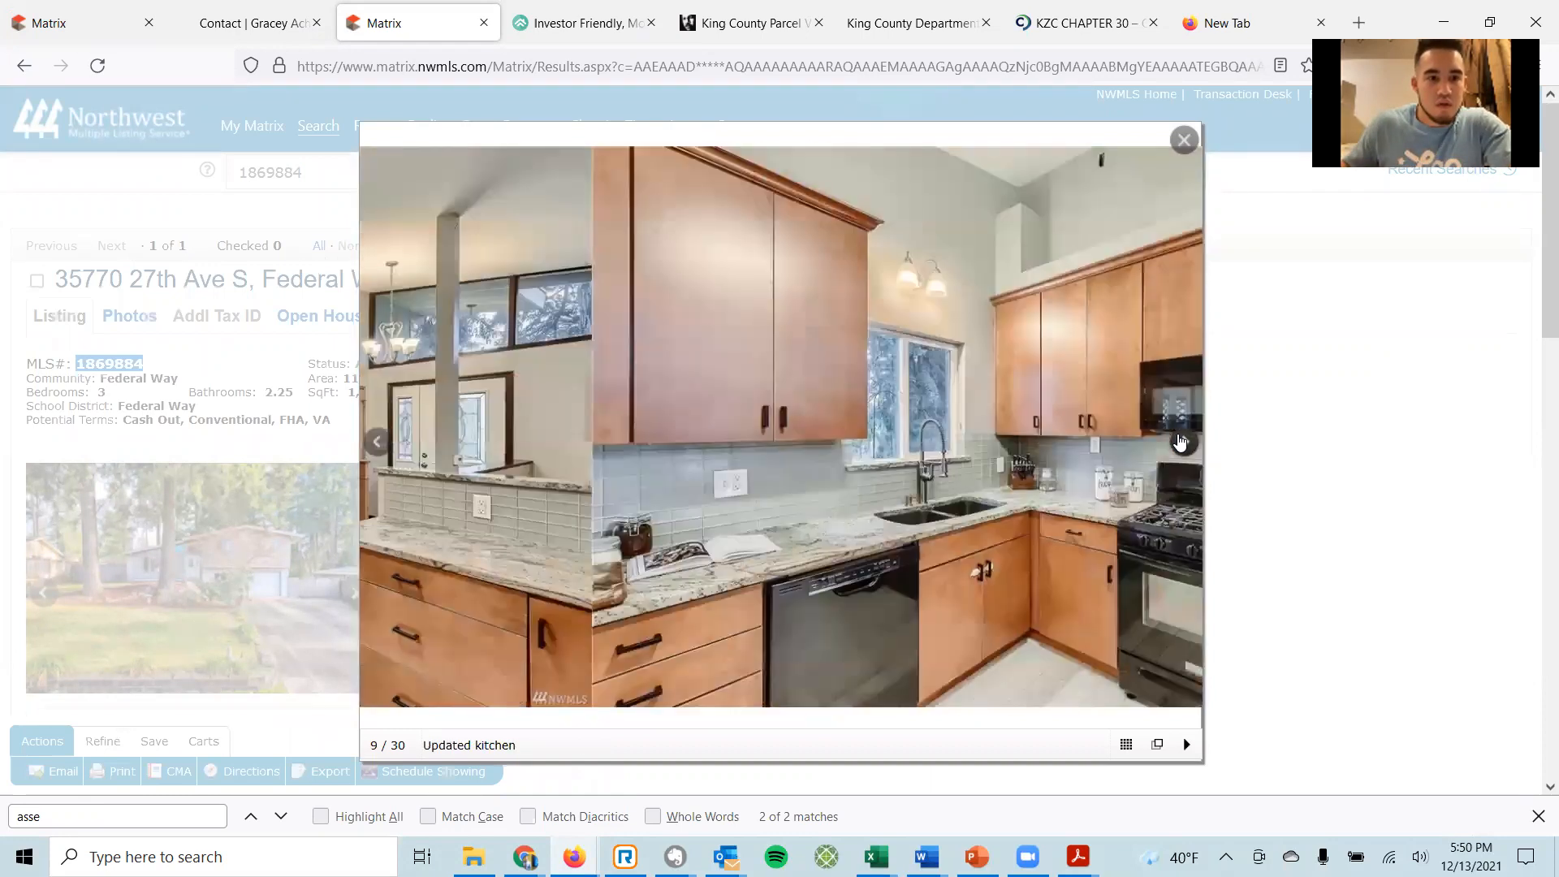
pyautogui.click(1181, 442)
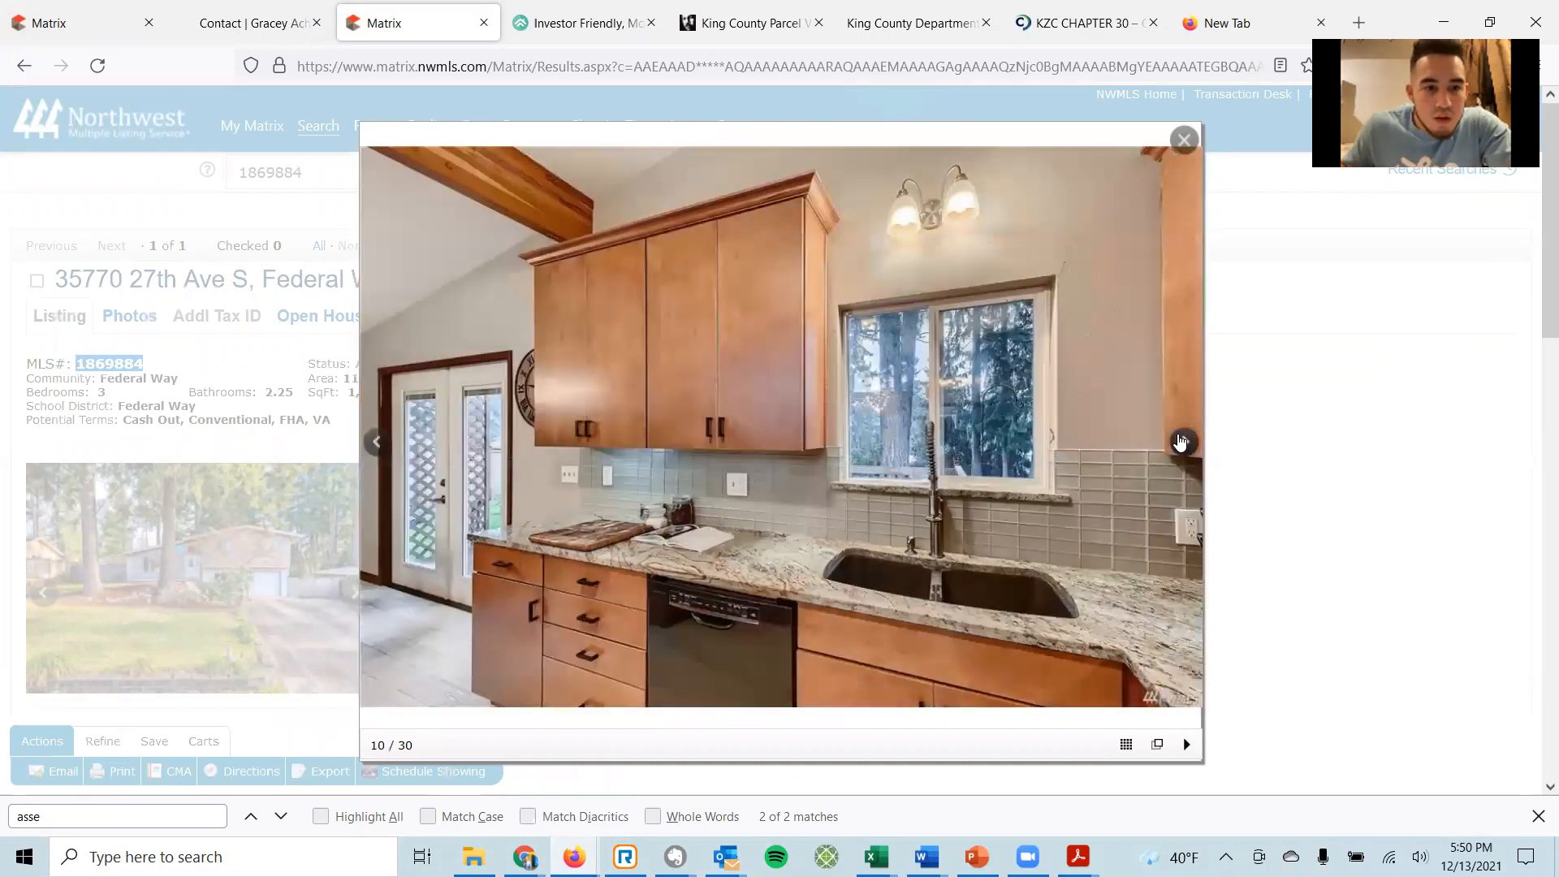
pyautogui.click(1181, 443)
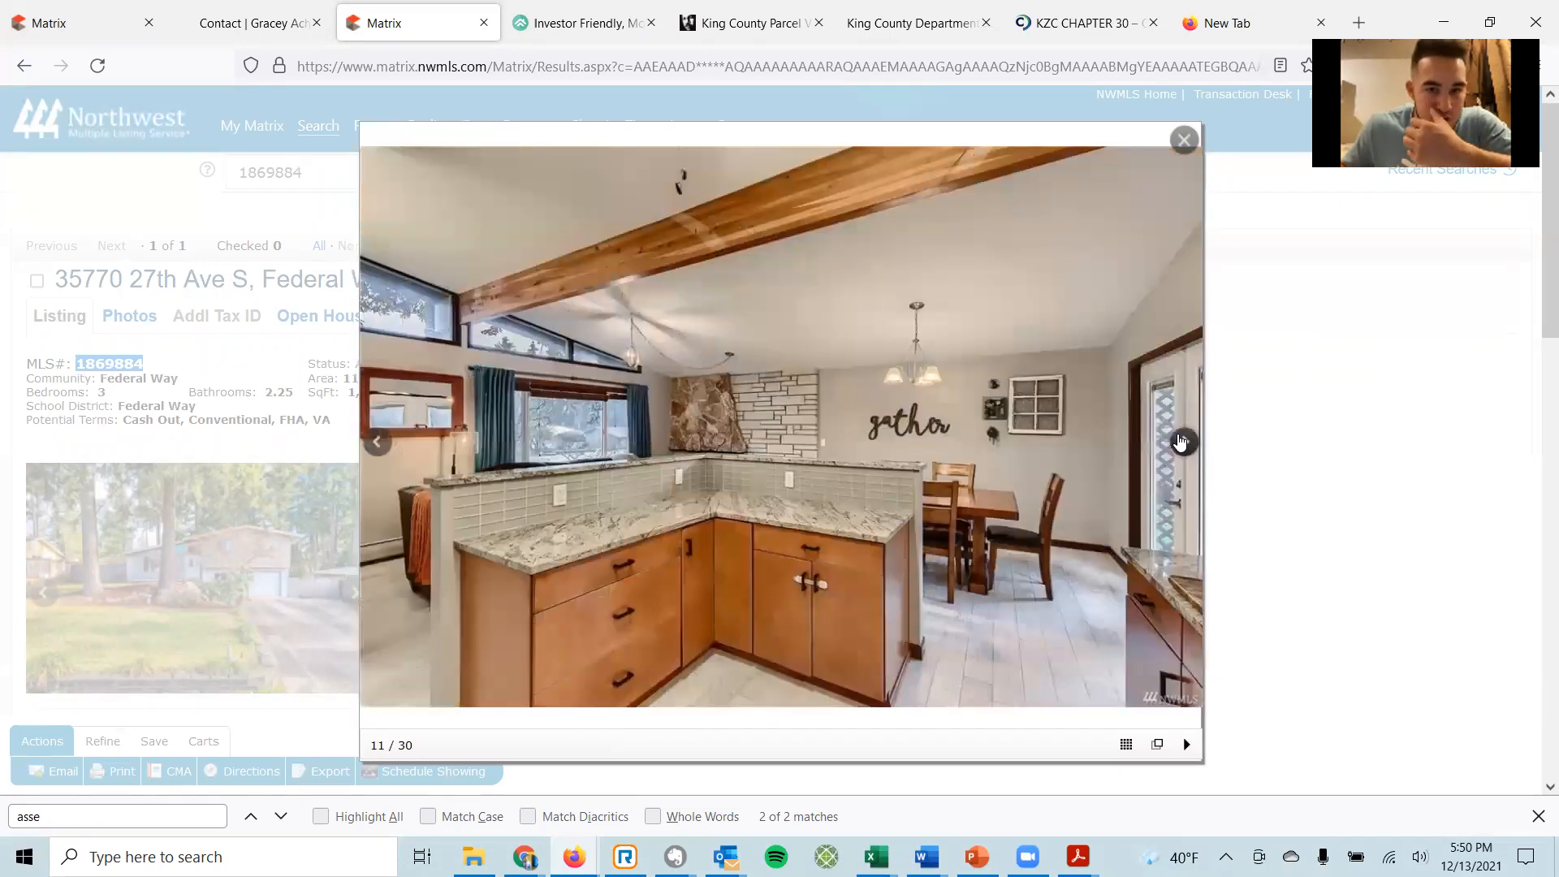
pyautogui.click(1181, 443)
pyautogui.click(1184, 140)
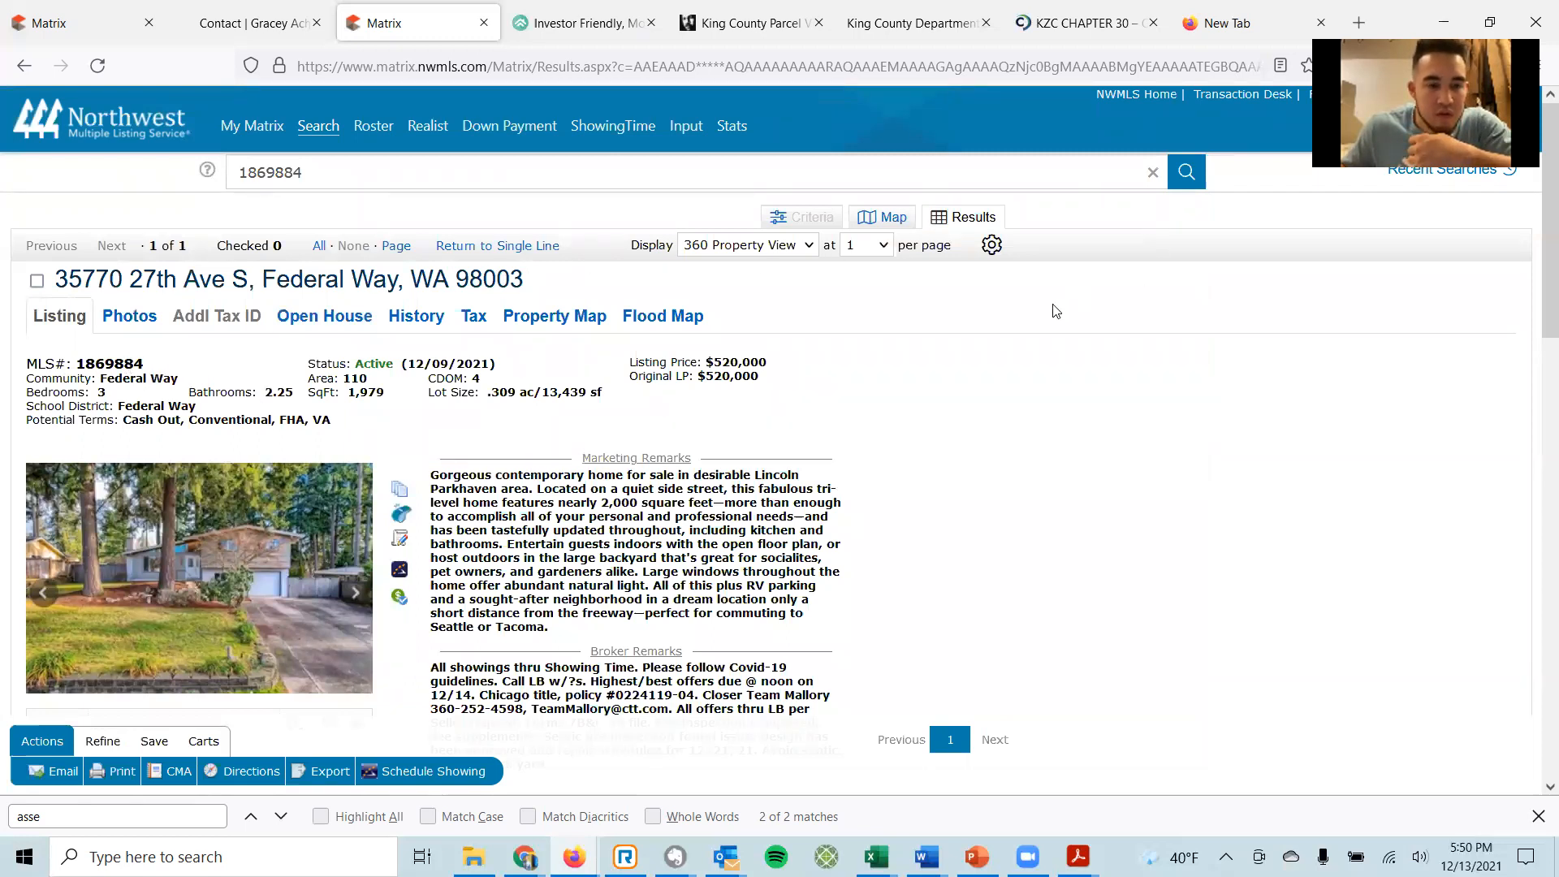
# Go from the Matrix header to the TransactionDesk Agent Dashboard and start a new transaction.
pyautogui.click(1238, 98)
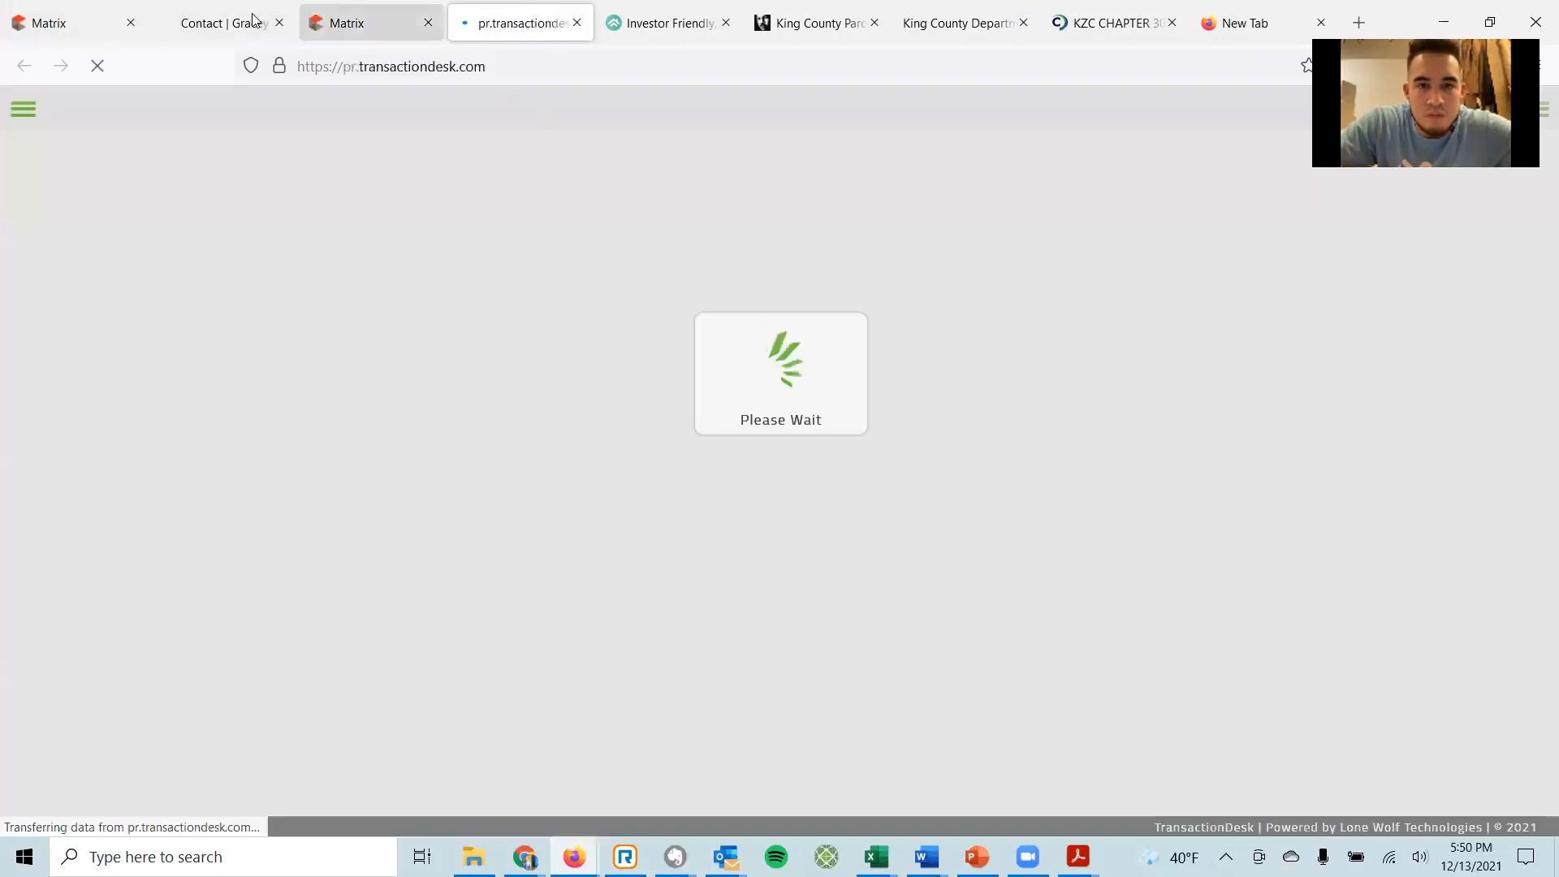
pyautogui.hotkey('ctrl', 'shift', 'Tab')
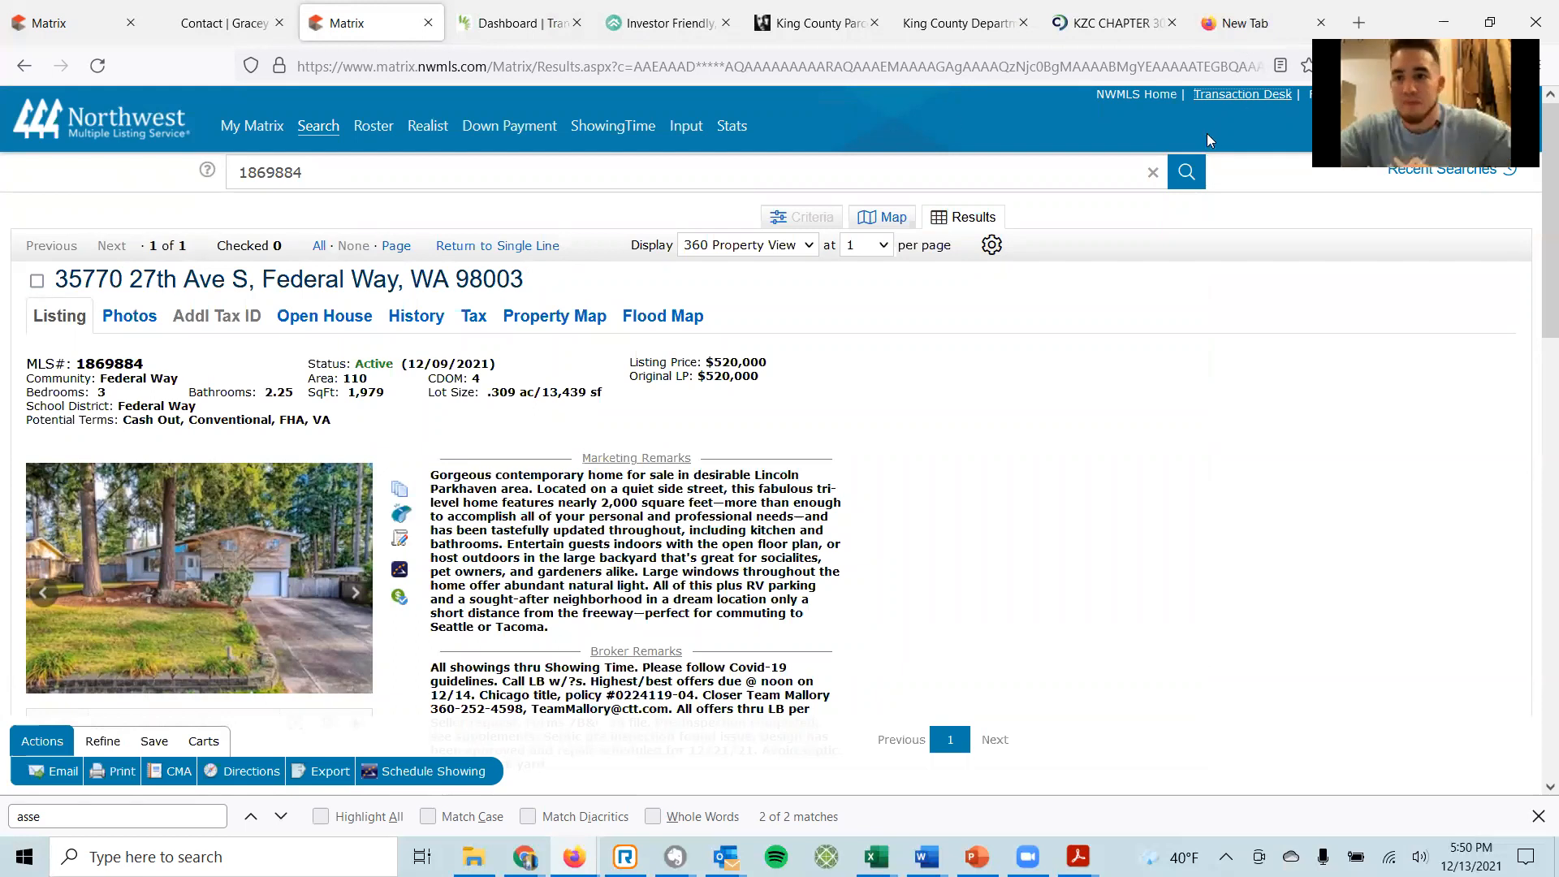
pyautogui.click(520, 23)
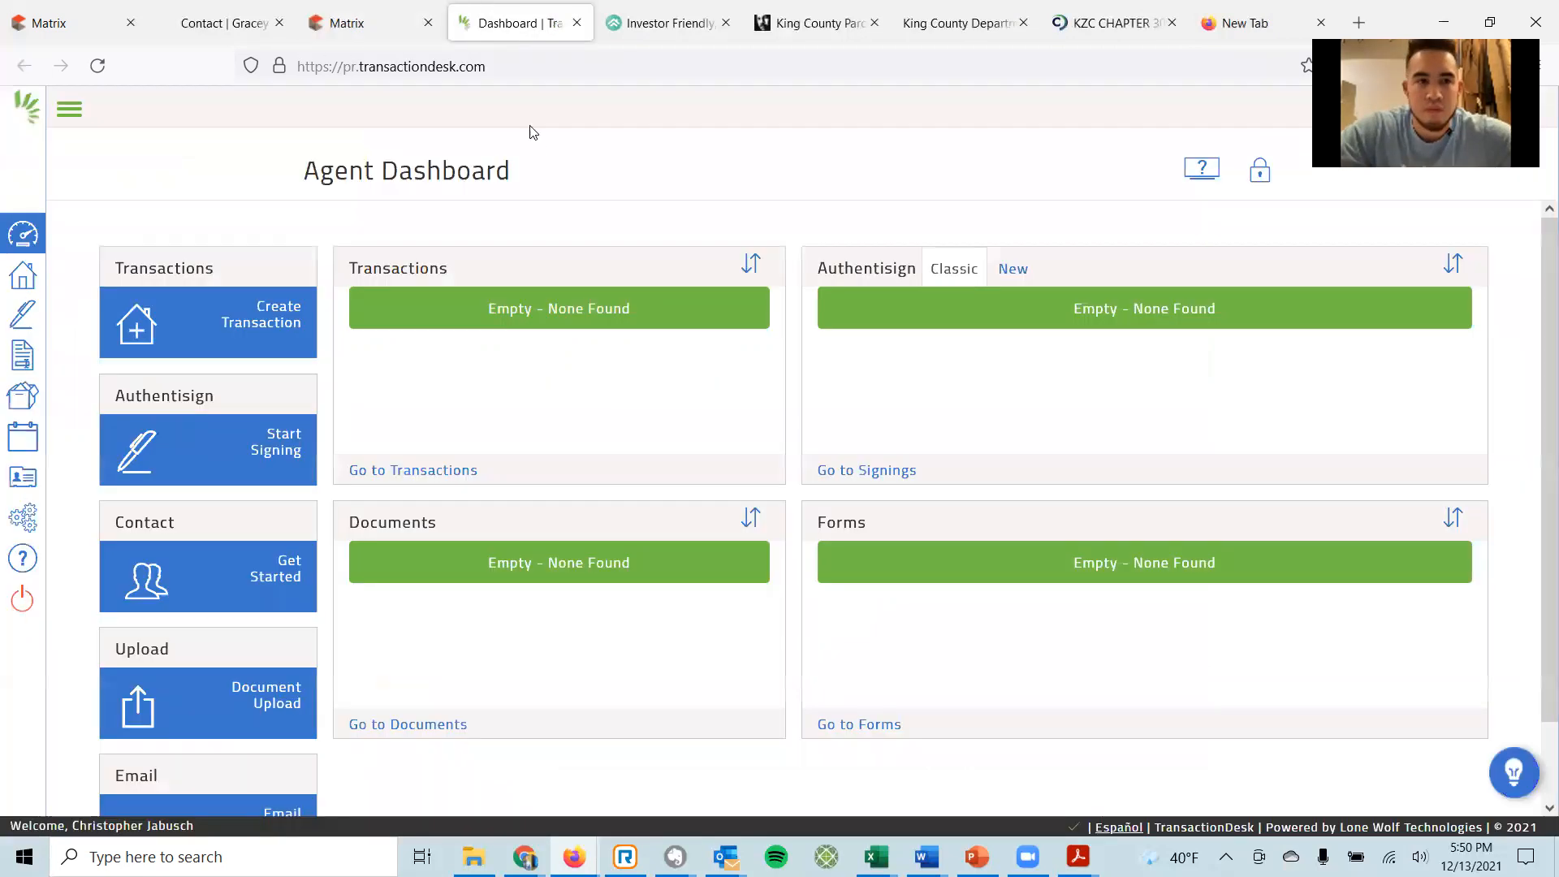
pyautogui.click(268, 323)
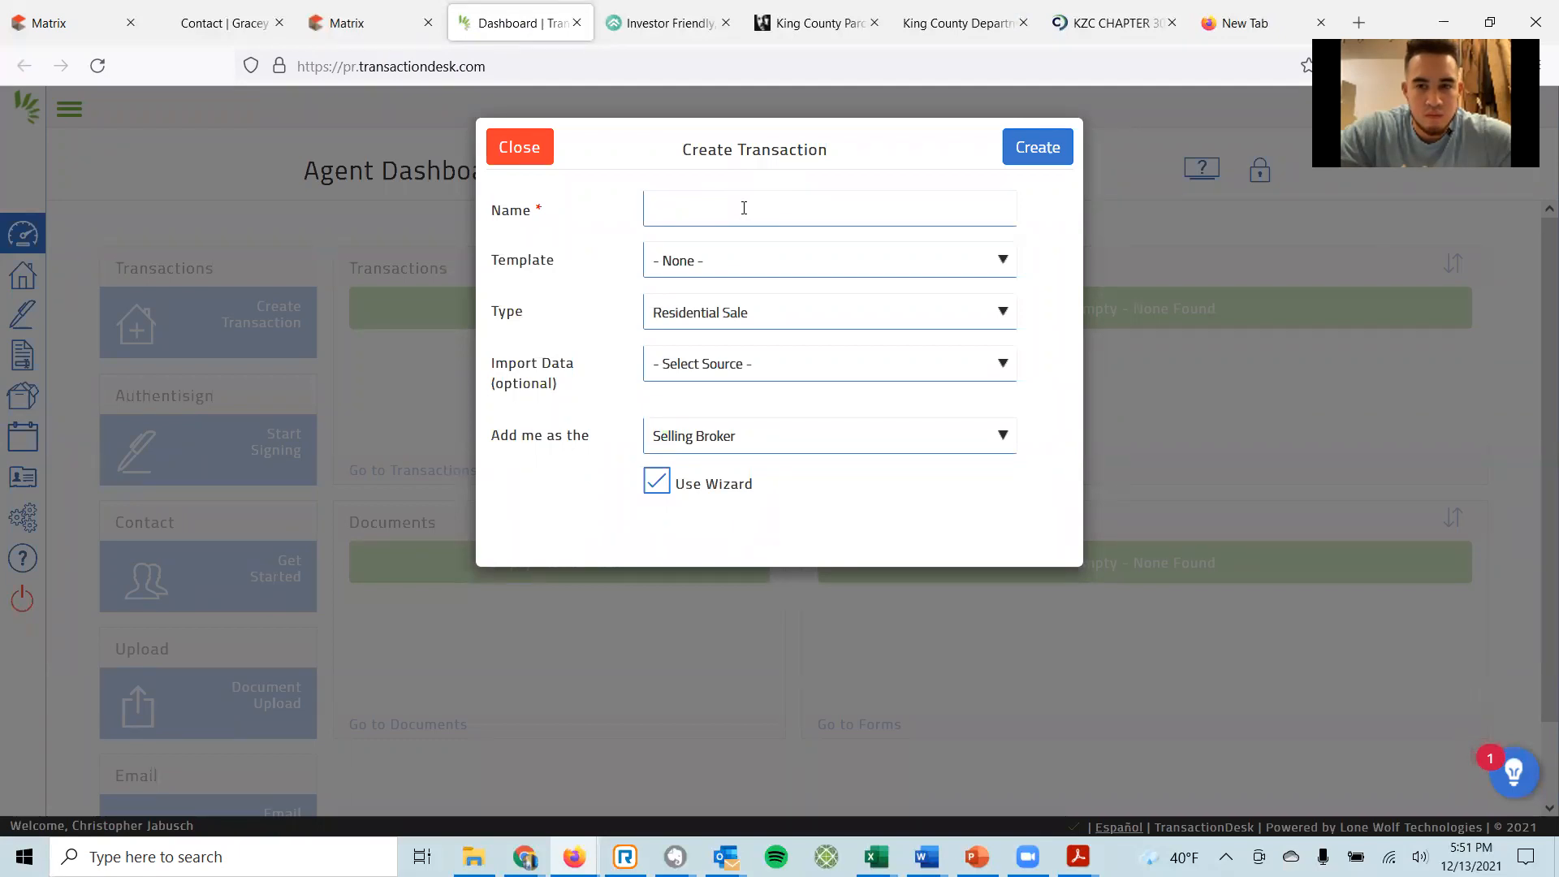
# Name the transaction with the client's name, 'Iniital Offer' and the pasted MLS number.
pyautogui.click(737, 208)
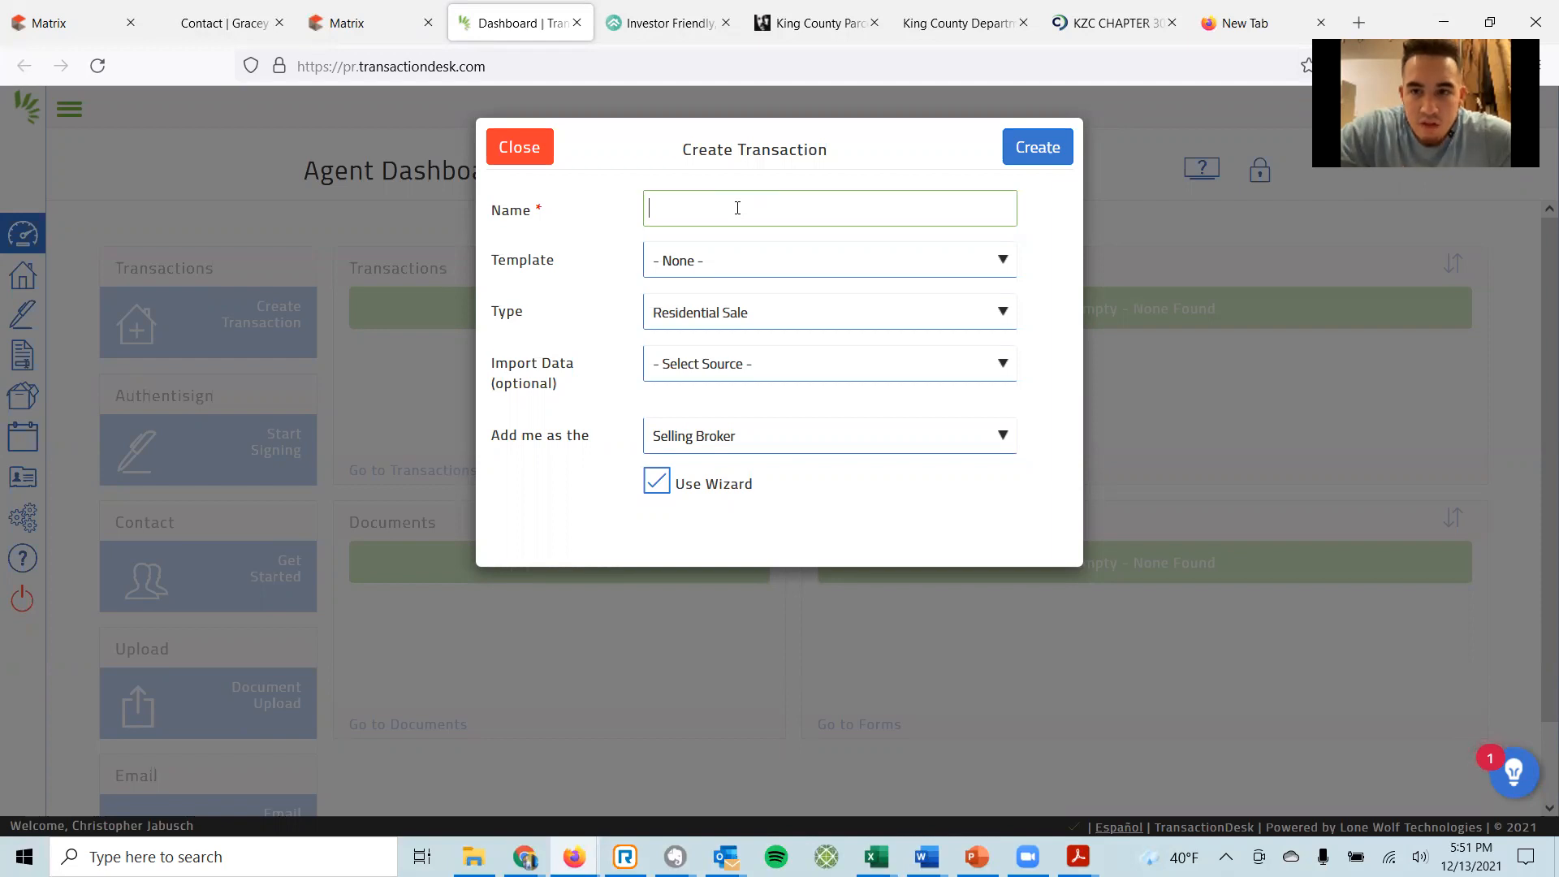
pyautogui.write('ler - ')
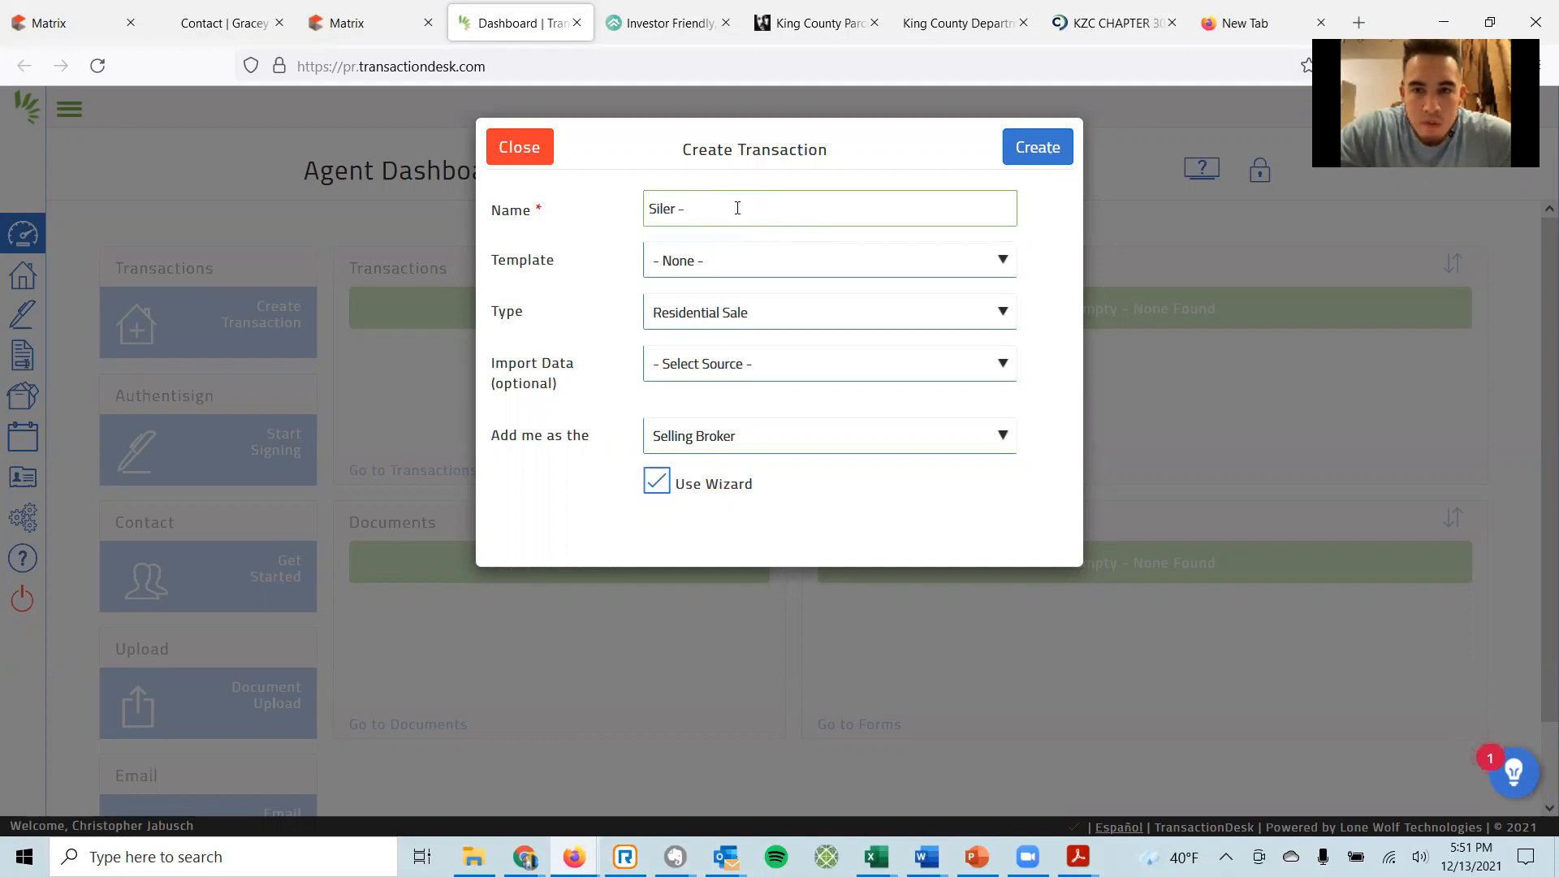
pyautogui.write('Iniital Offer -')
pyautogui.hotkey('ctrl', 'v')
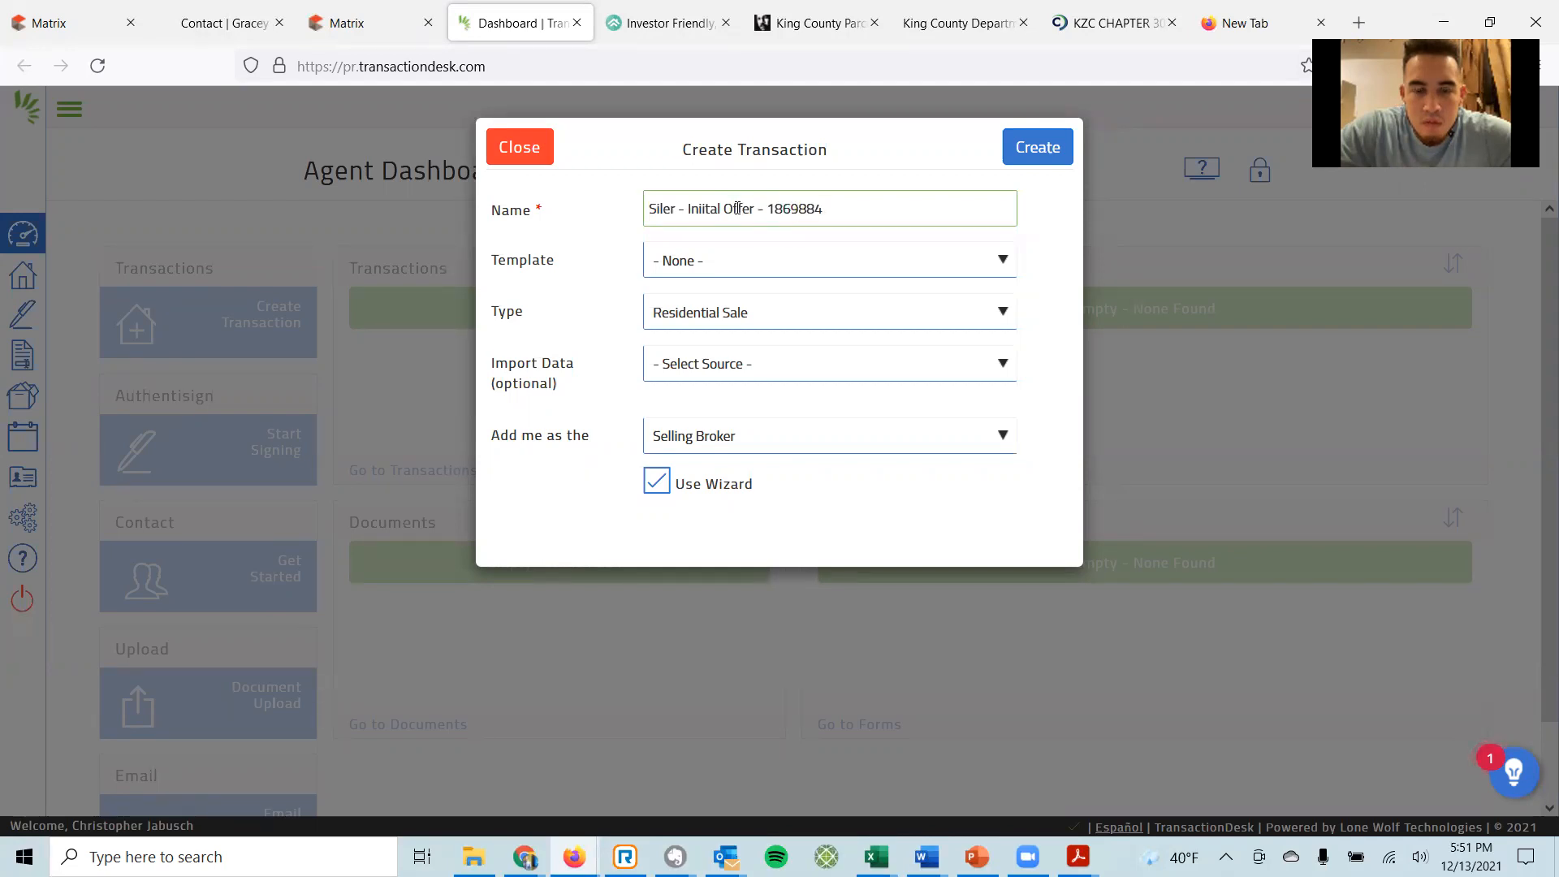
# Leave the template as None and the transaction type as Residential Sale.
pyautogui.click(1004, 260)
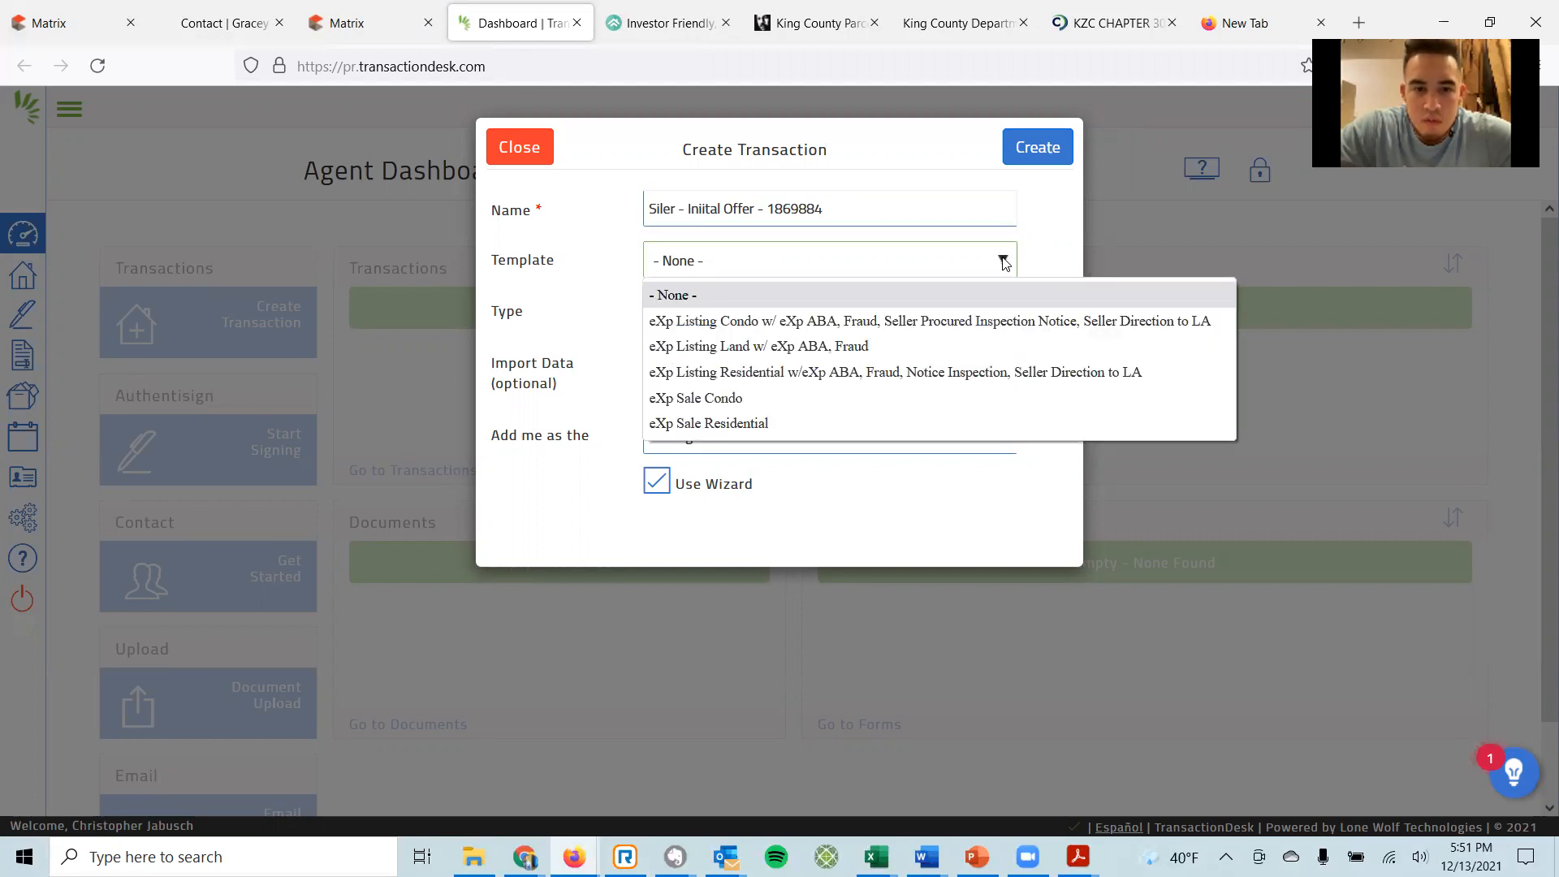
pyautogui.click(1004, 260)
pyautogui.click(1003, 259)
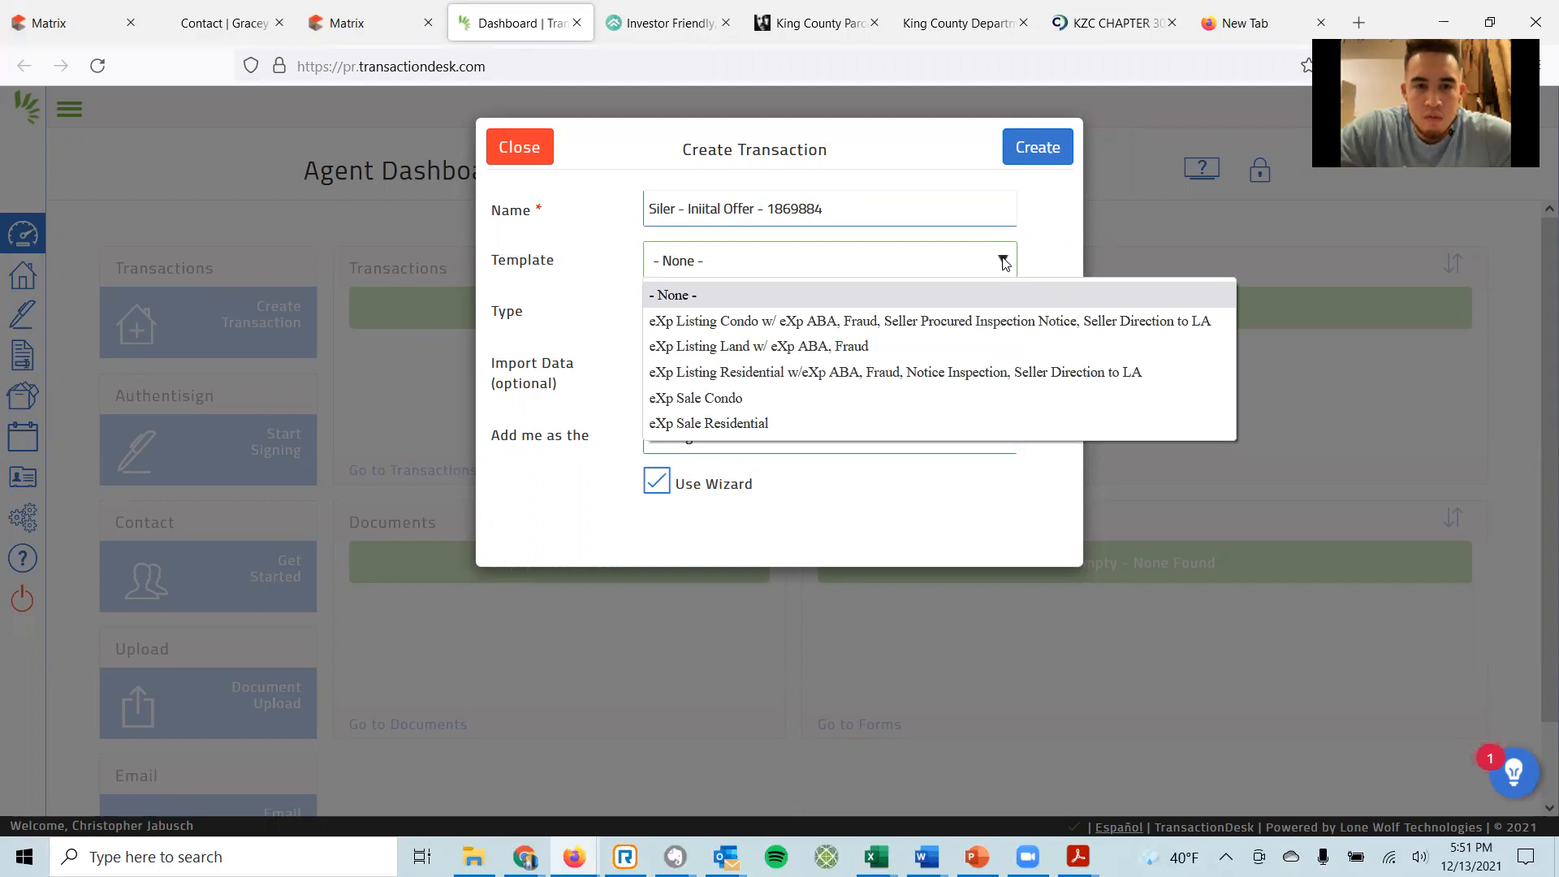
pyautogui.click(1003, 259)
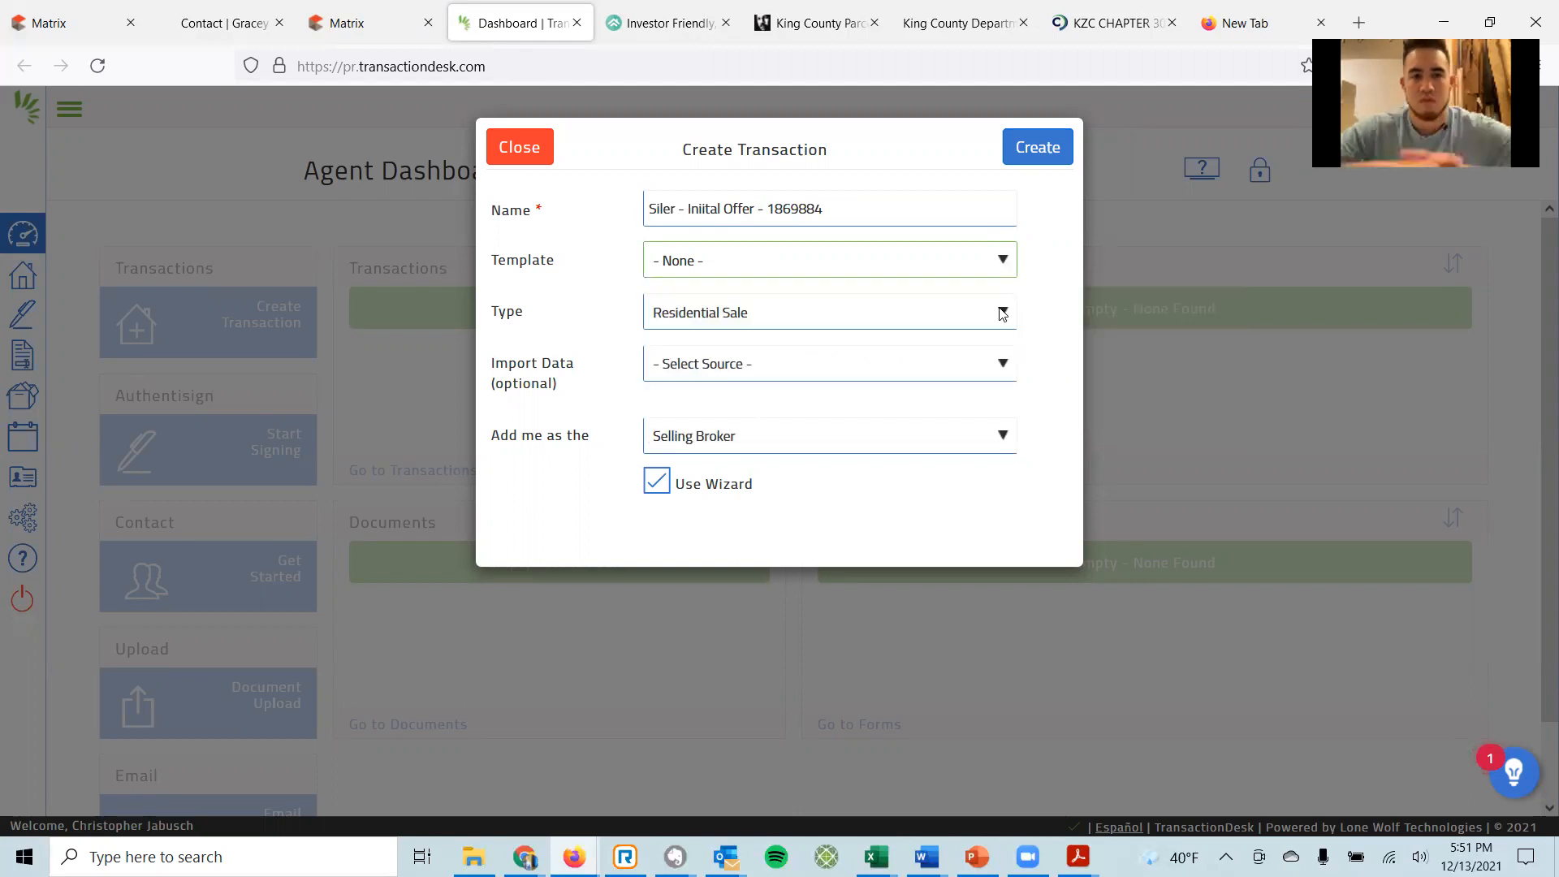
pyautogui.click(1003, 315)
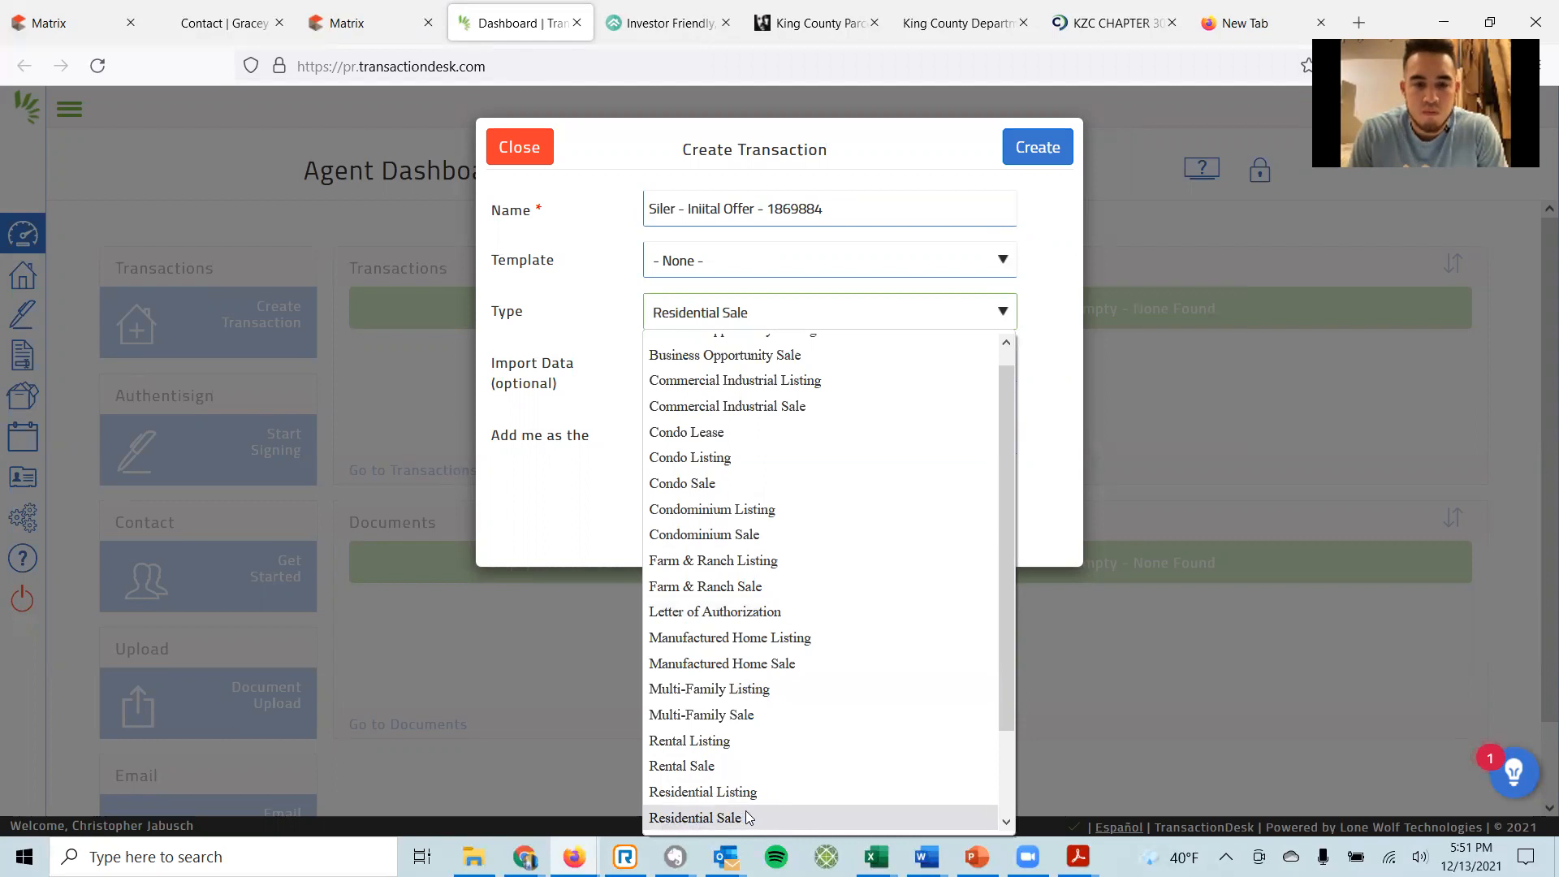
pyautogui.click(702, 819)
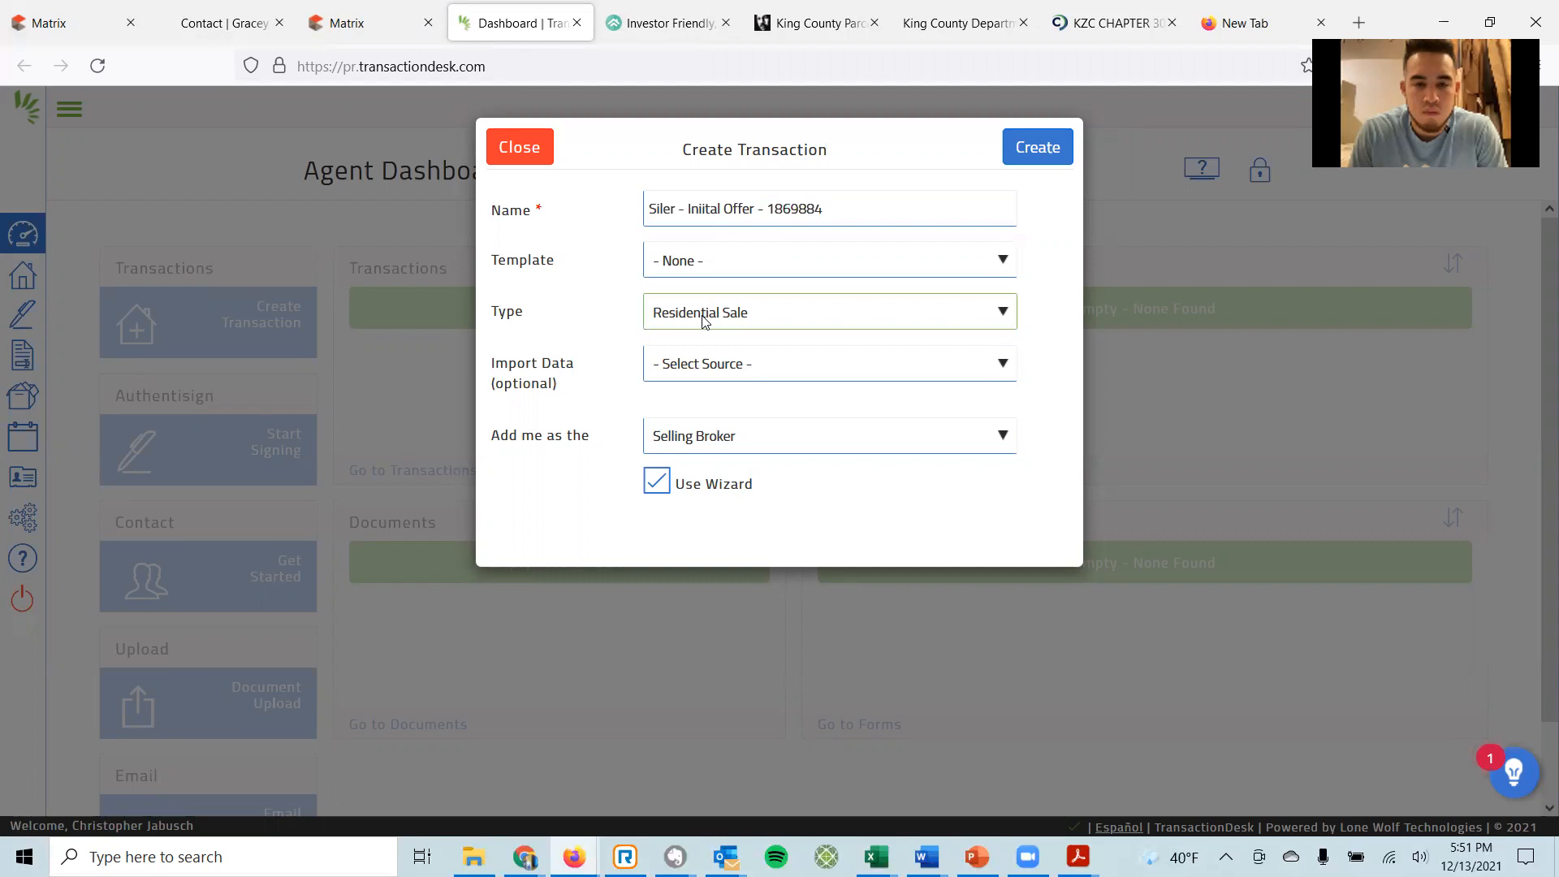
# Import Single Family listing 1869884 from Matrix and create the transaction.
pyautogui.click(695, 369)
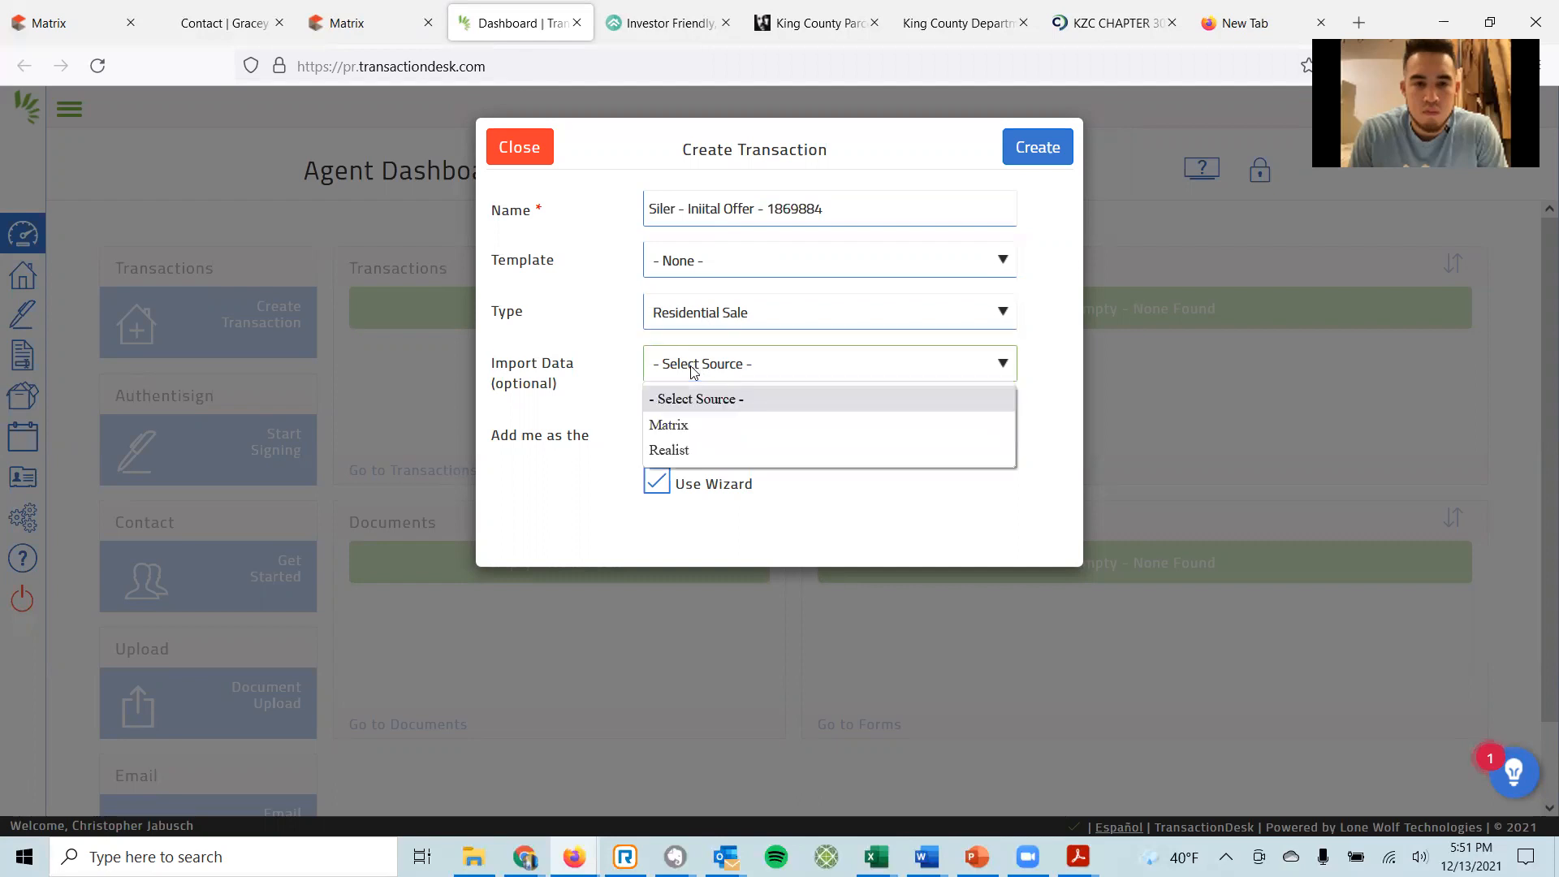
pyautogui.click(680, 426)
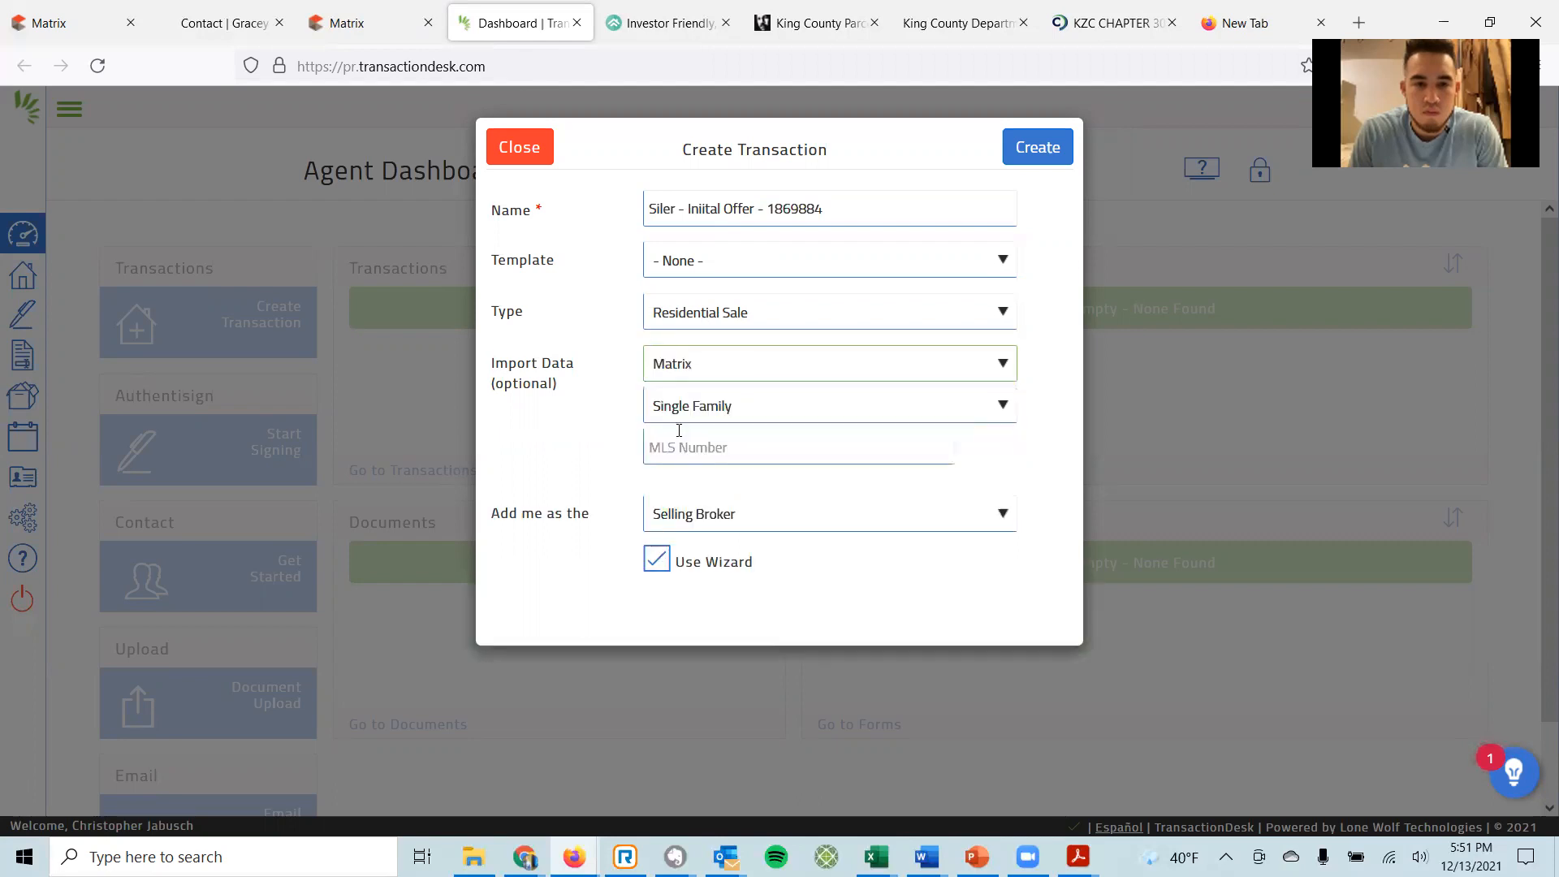
pyautogui.click(757, 412)
pyautogui.click(757, 412)
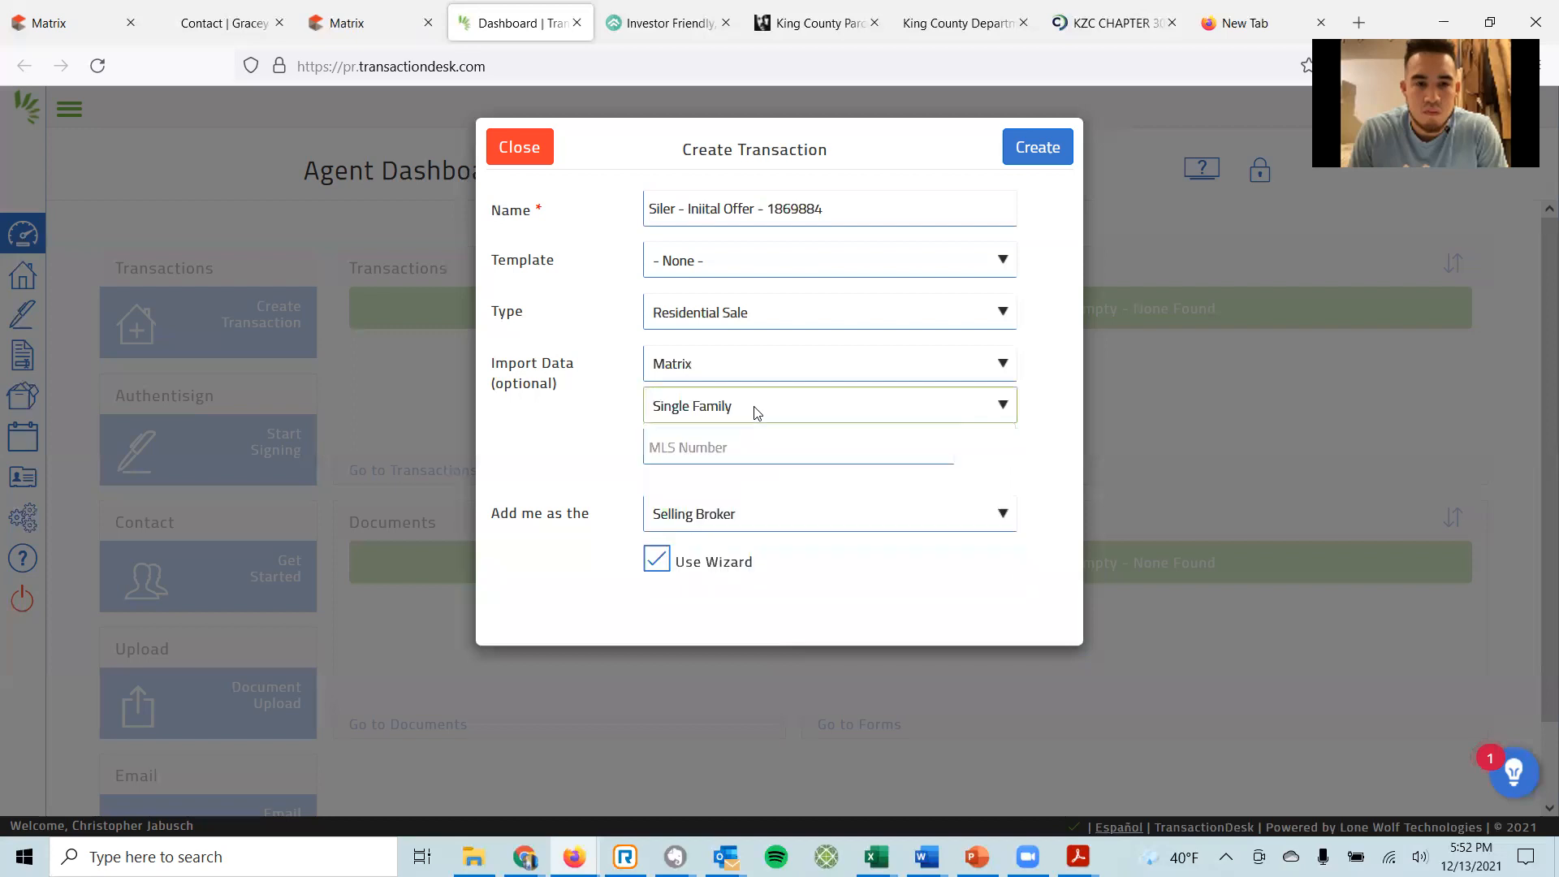
pyautogui.click(740, 447)
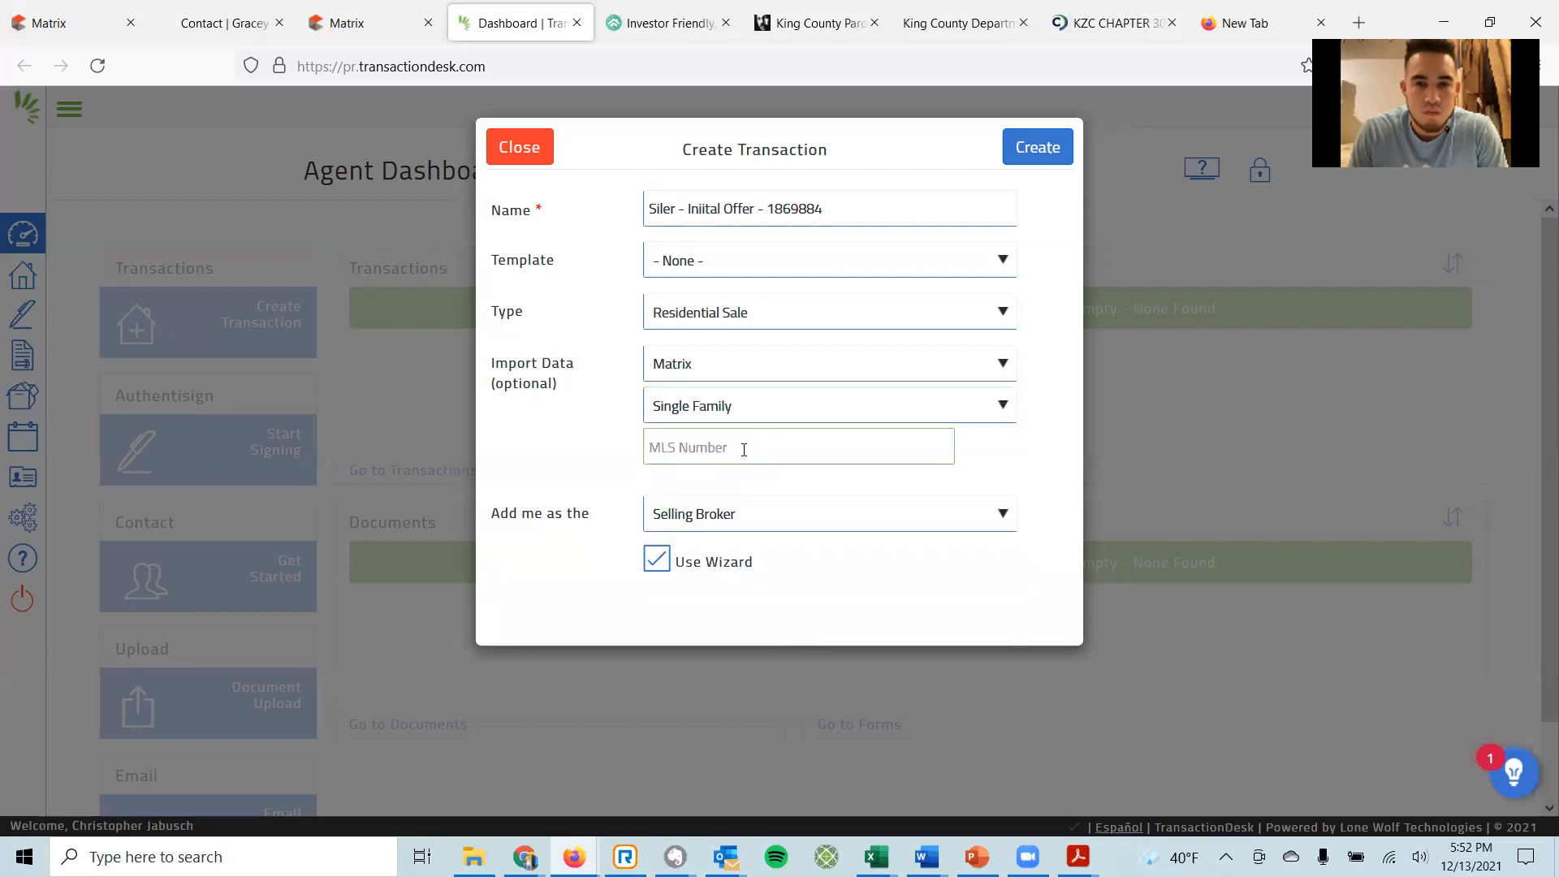
pyautogui.write('1869884')
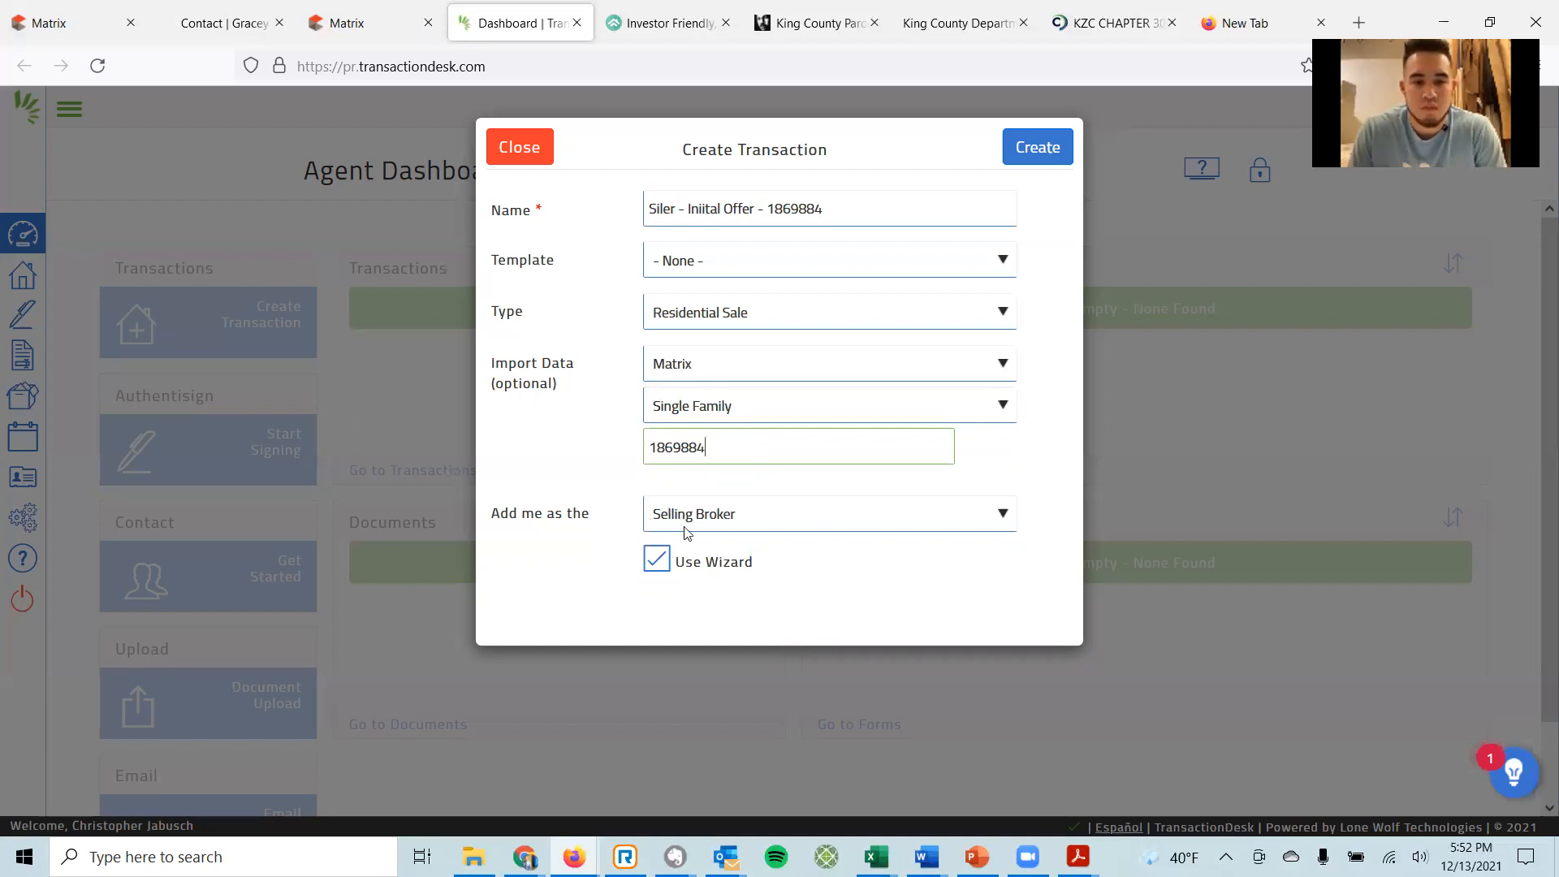
pyautogui.click(1033, 150)
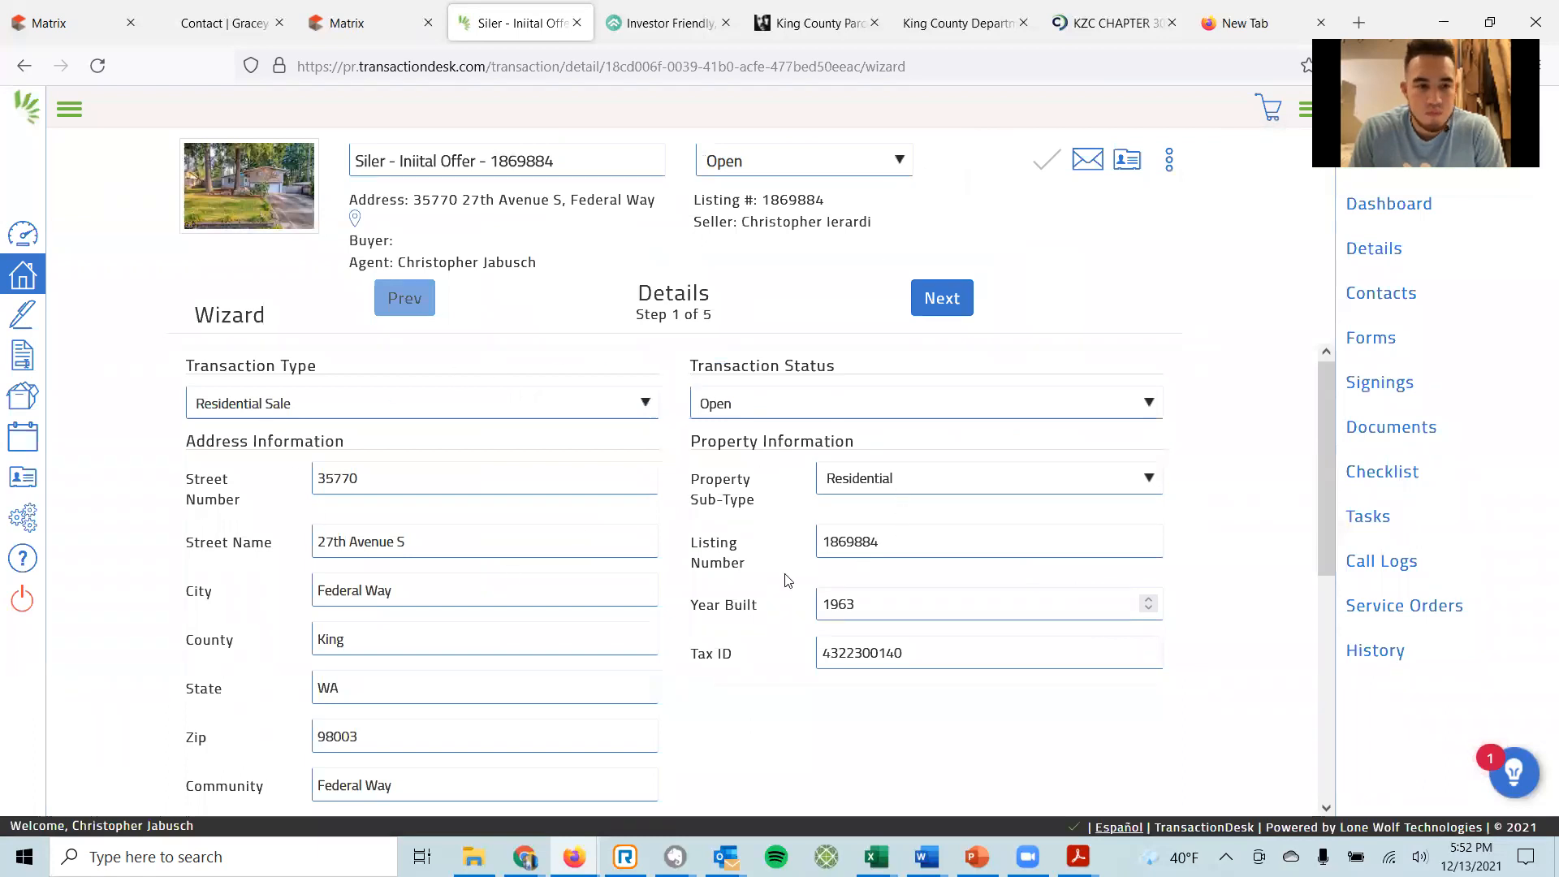
pyautogui.scroll(-3, 682, 385)
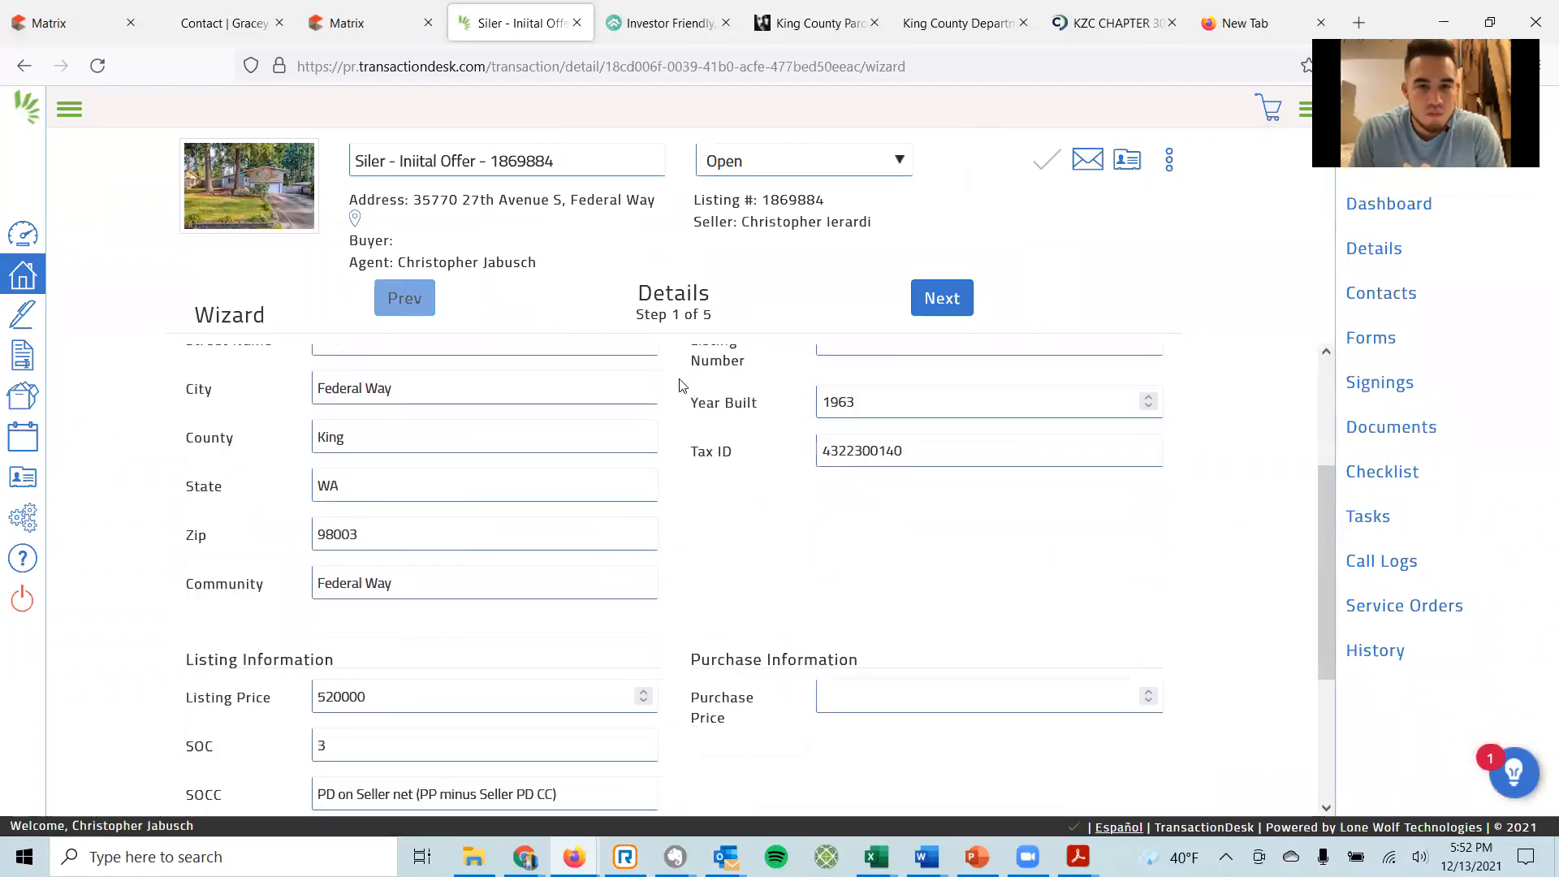
pyautogui.scroll(-2, 686, 384)
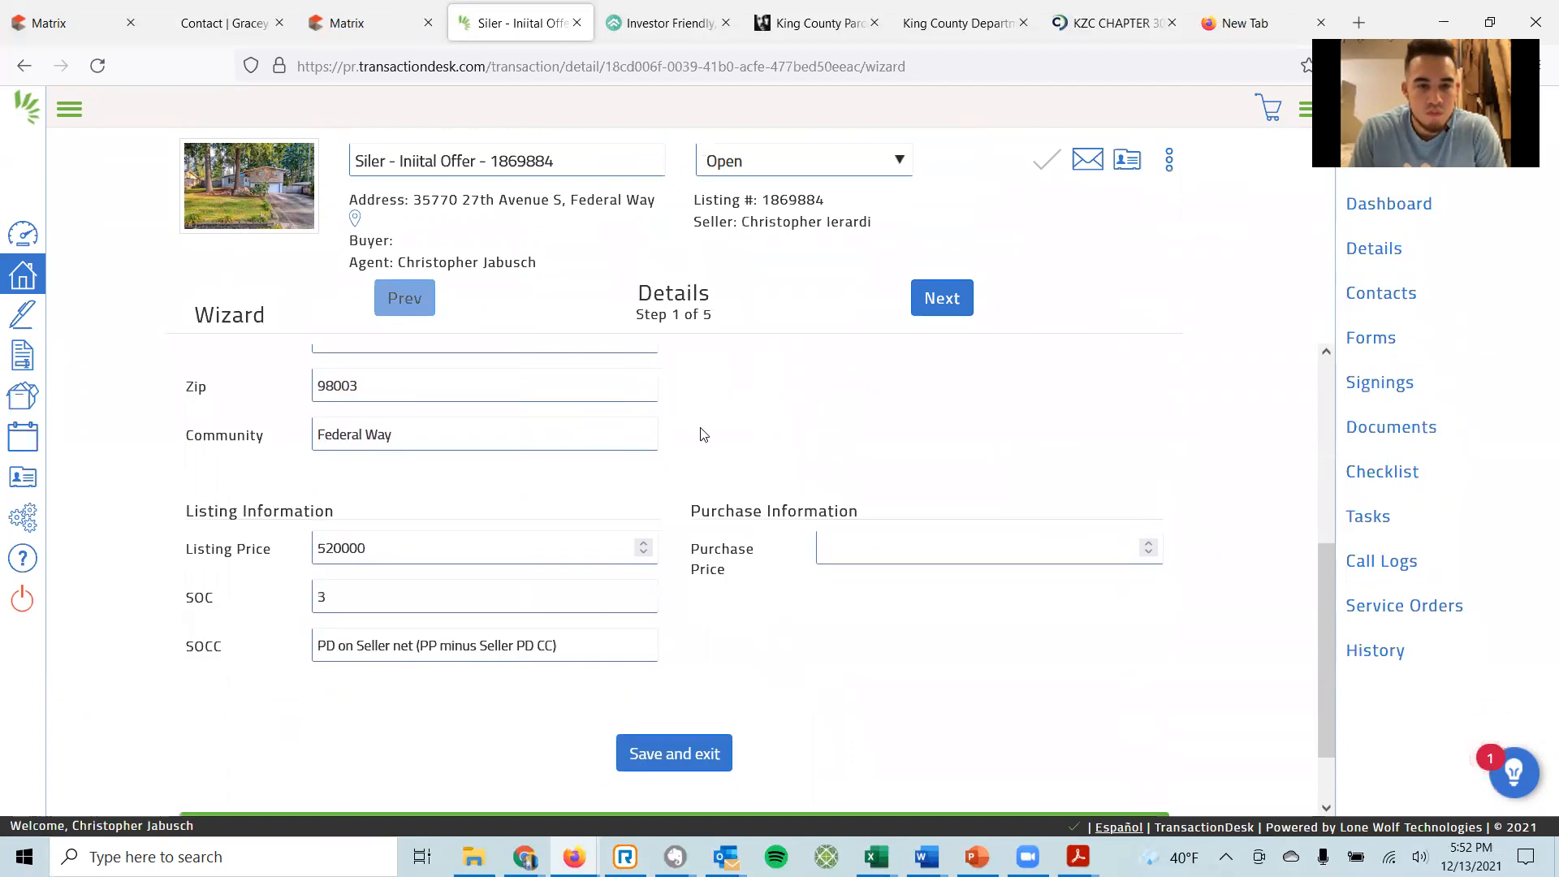
pyautogui.click(867, 542)
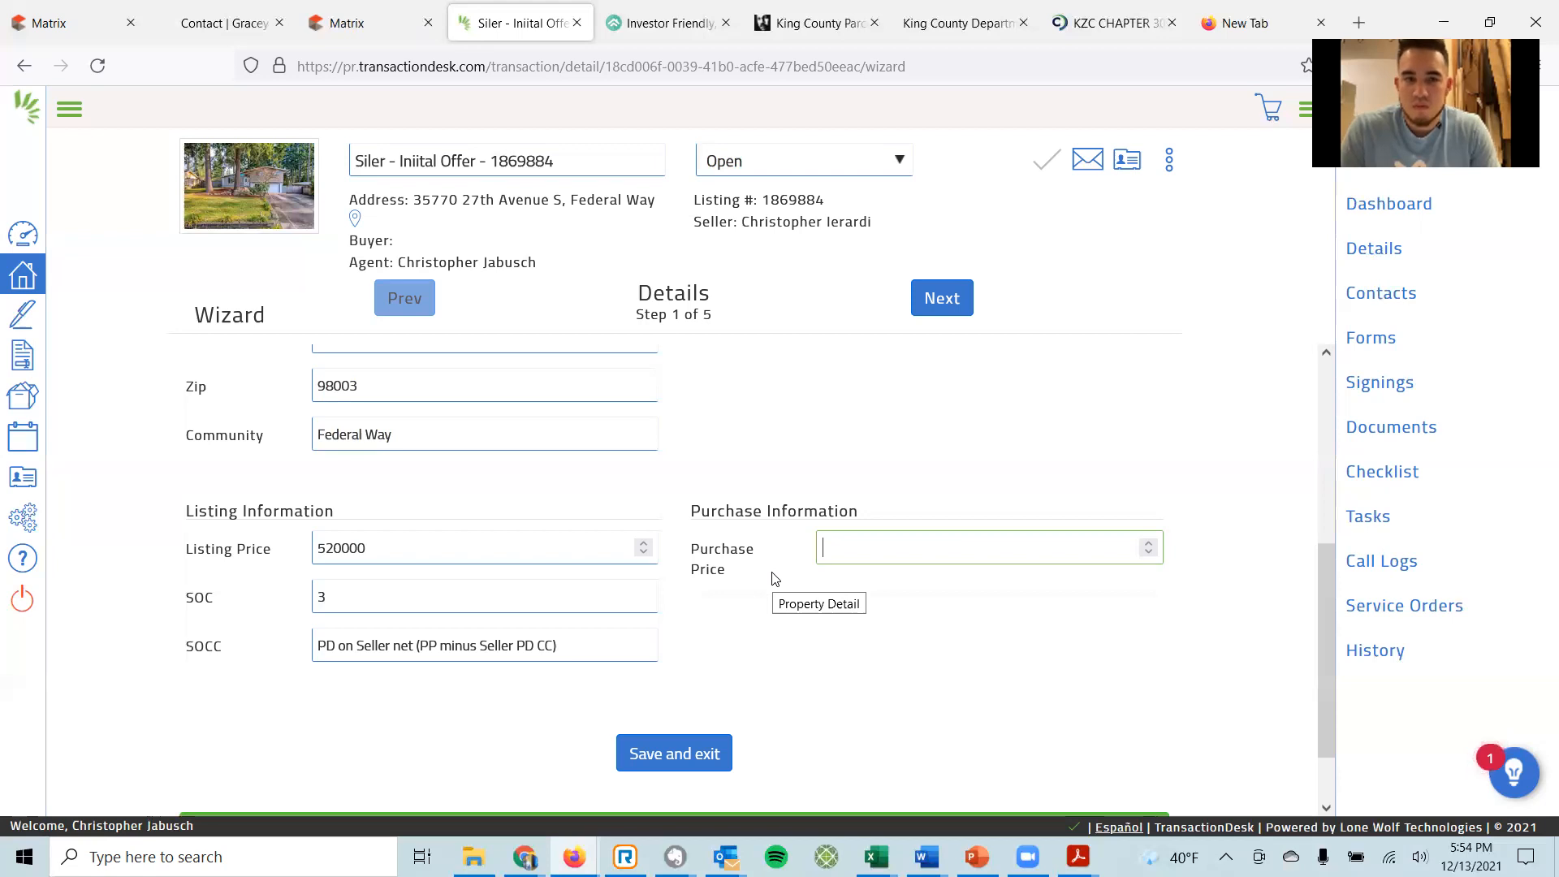
# Enter the purchase price, correcting 520000 to 525000, and advance to Transaction Dates.
pyautogui.write('520000')
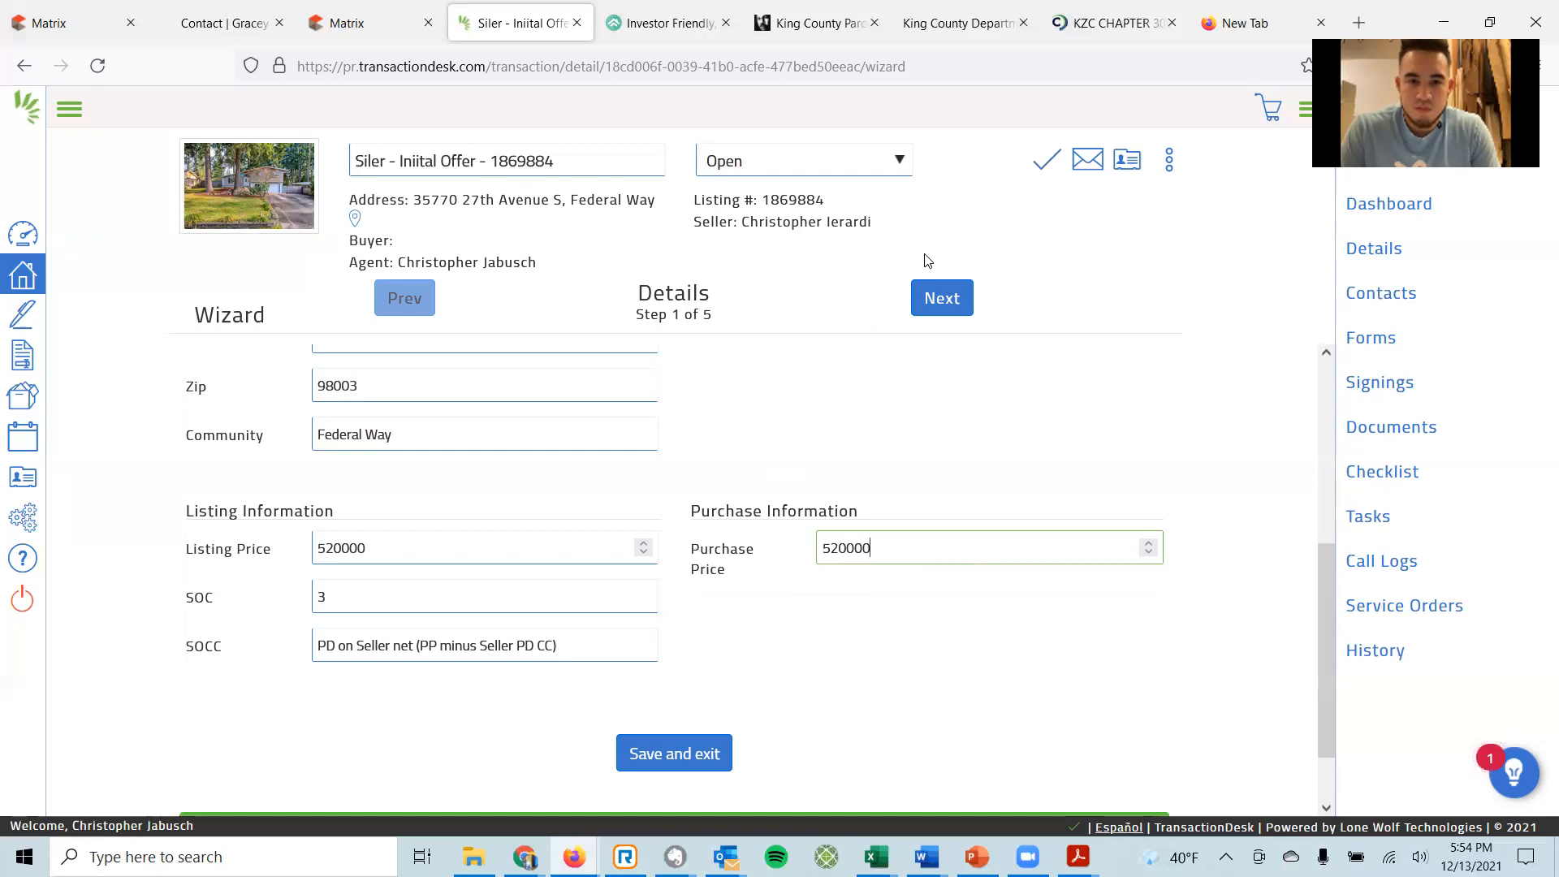
pyautogui.click(939, 302)
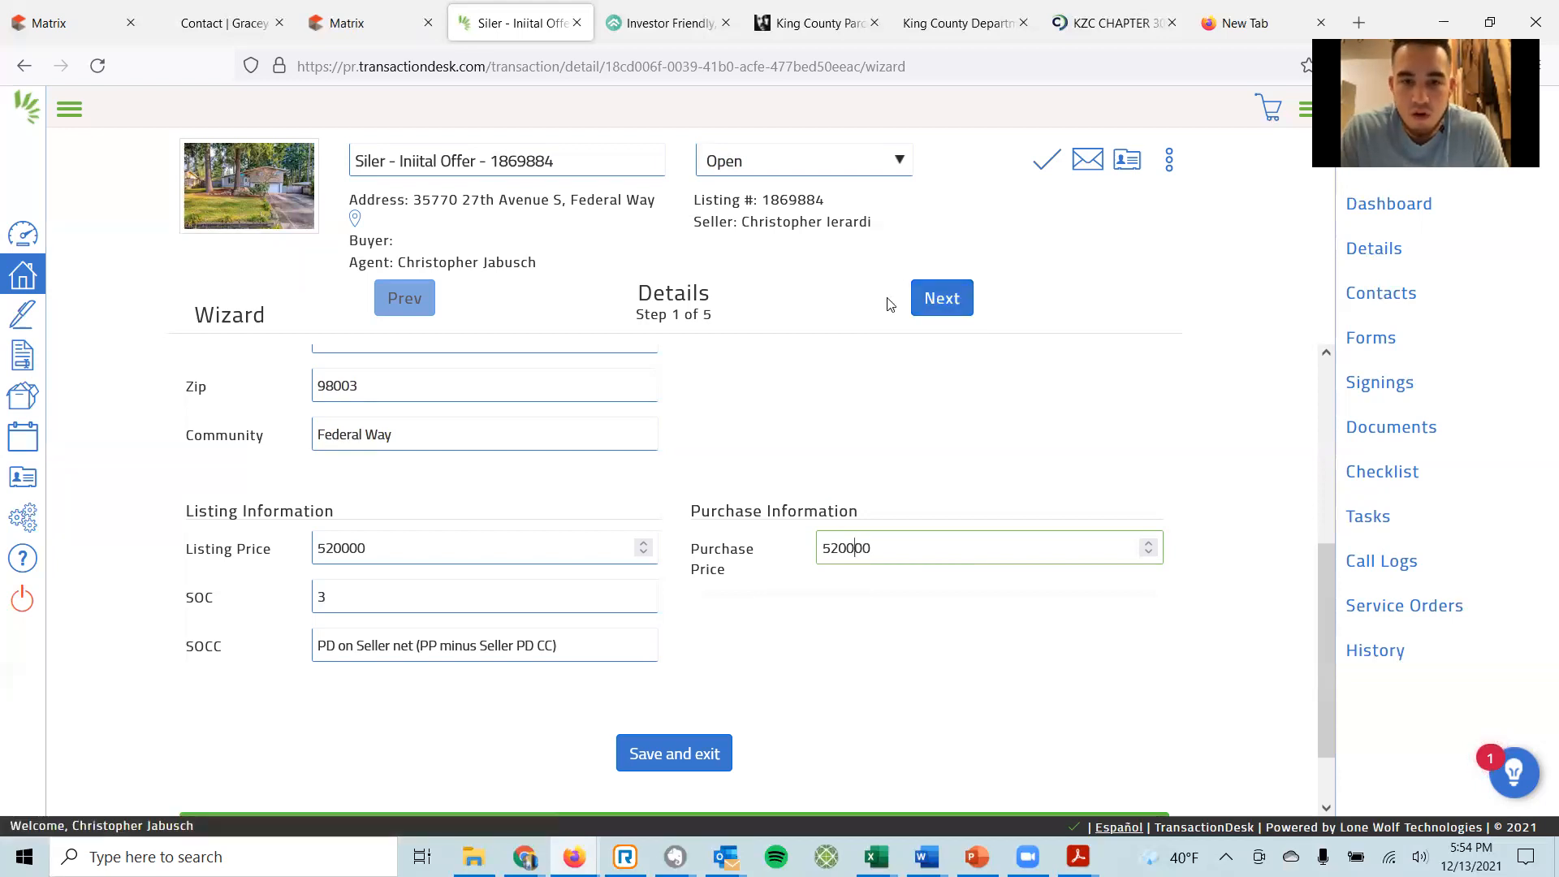
pyautogui.press('Left')
pyautogui.press('Left')
pyautogui.press('Left')
pyautogui.press('BackSpace')
pyautogui.write('5')
pyautogui.click(933, 300)
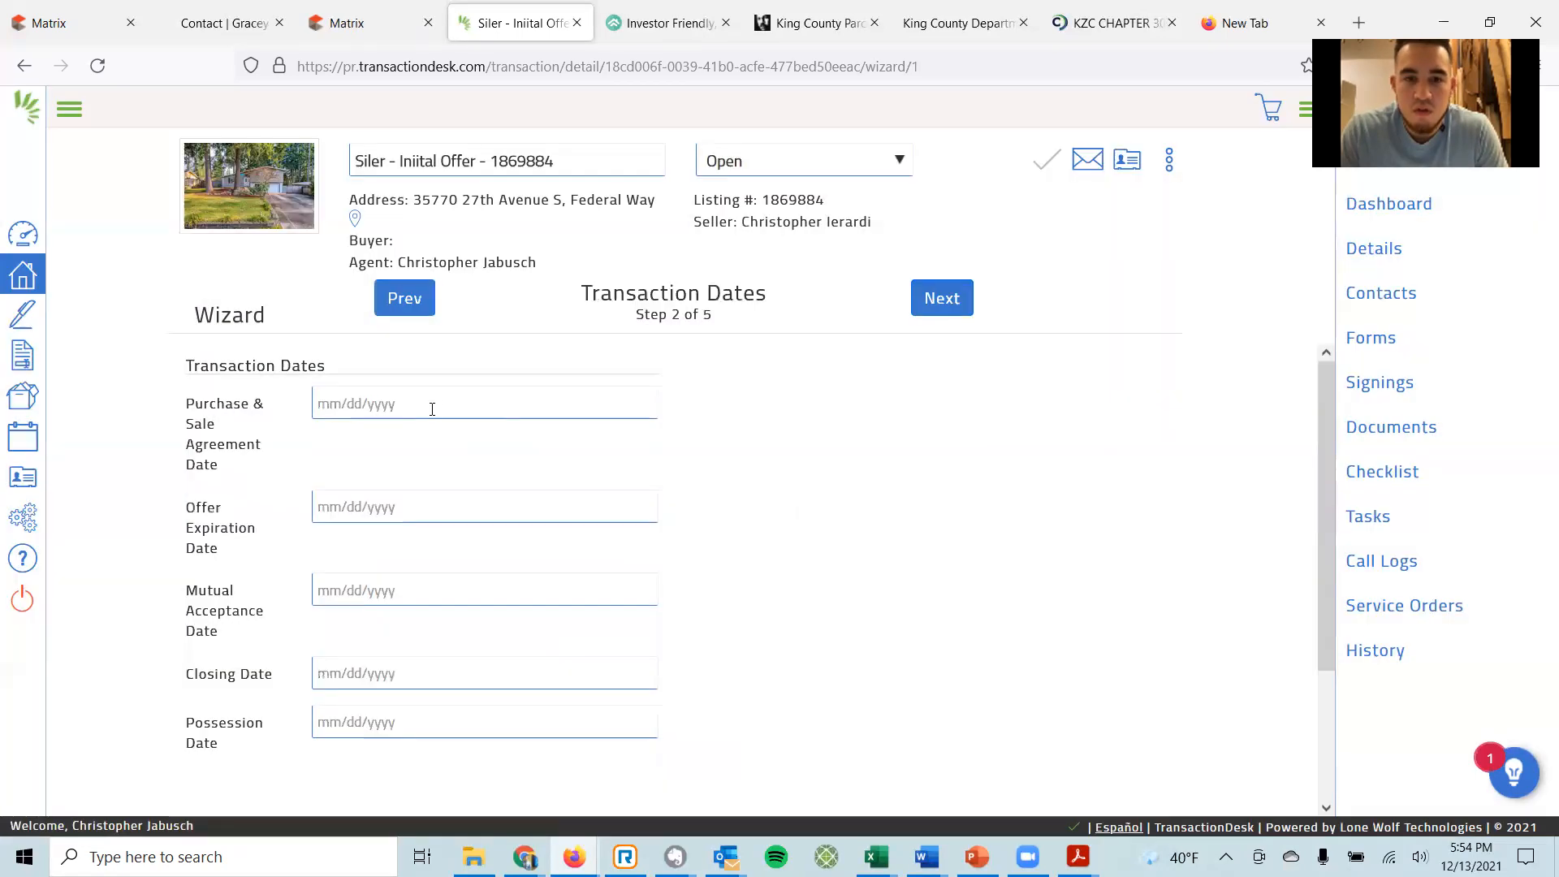
# Set the agreement date to 12/13/2021 and the offer expiration to 12/14/2021.
pyautogui.click(431, 405)
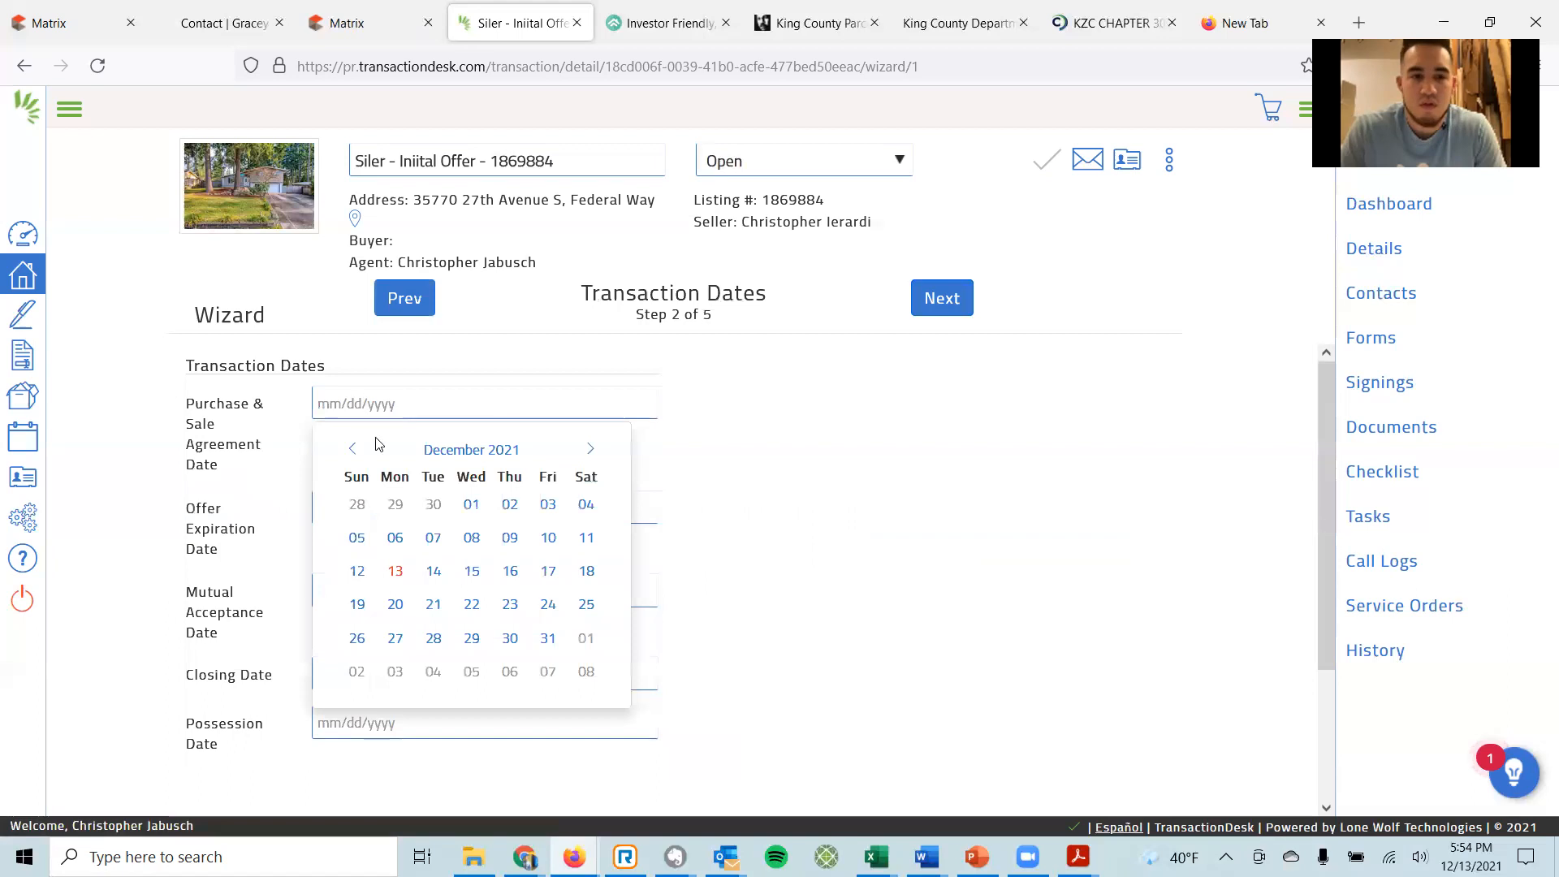
pyautogui.click(396, 571)
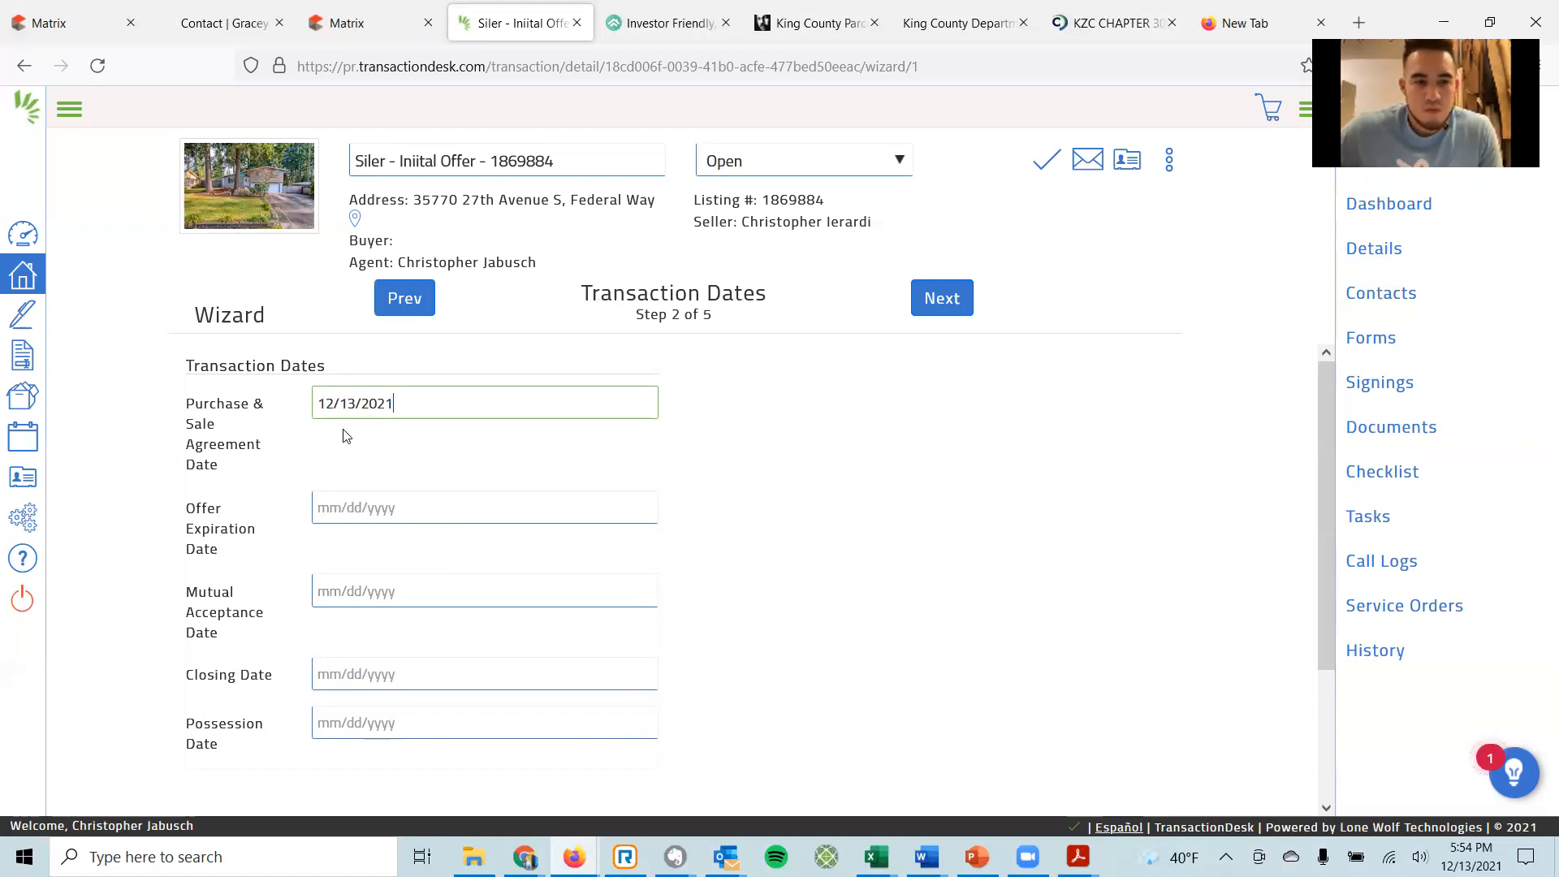
pyautogui.click(336, 513)
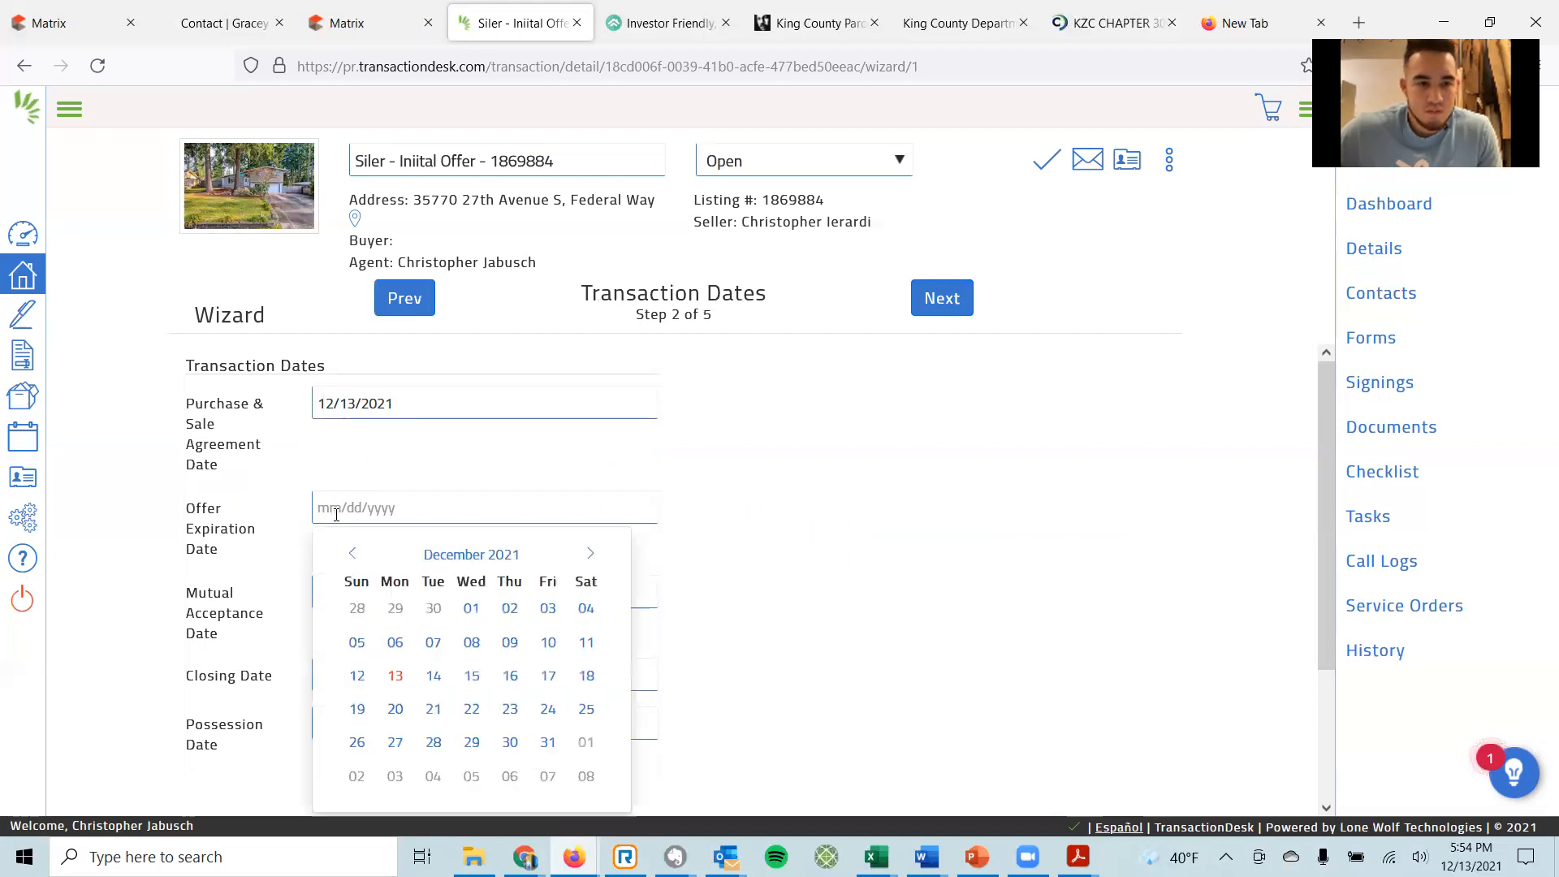
pyautogui.click(431, 677)
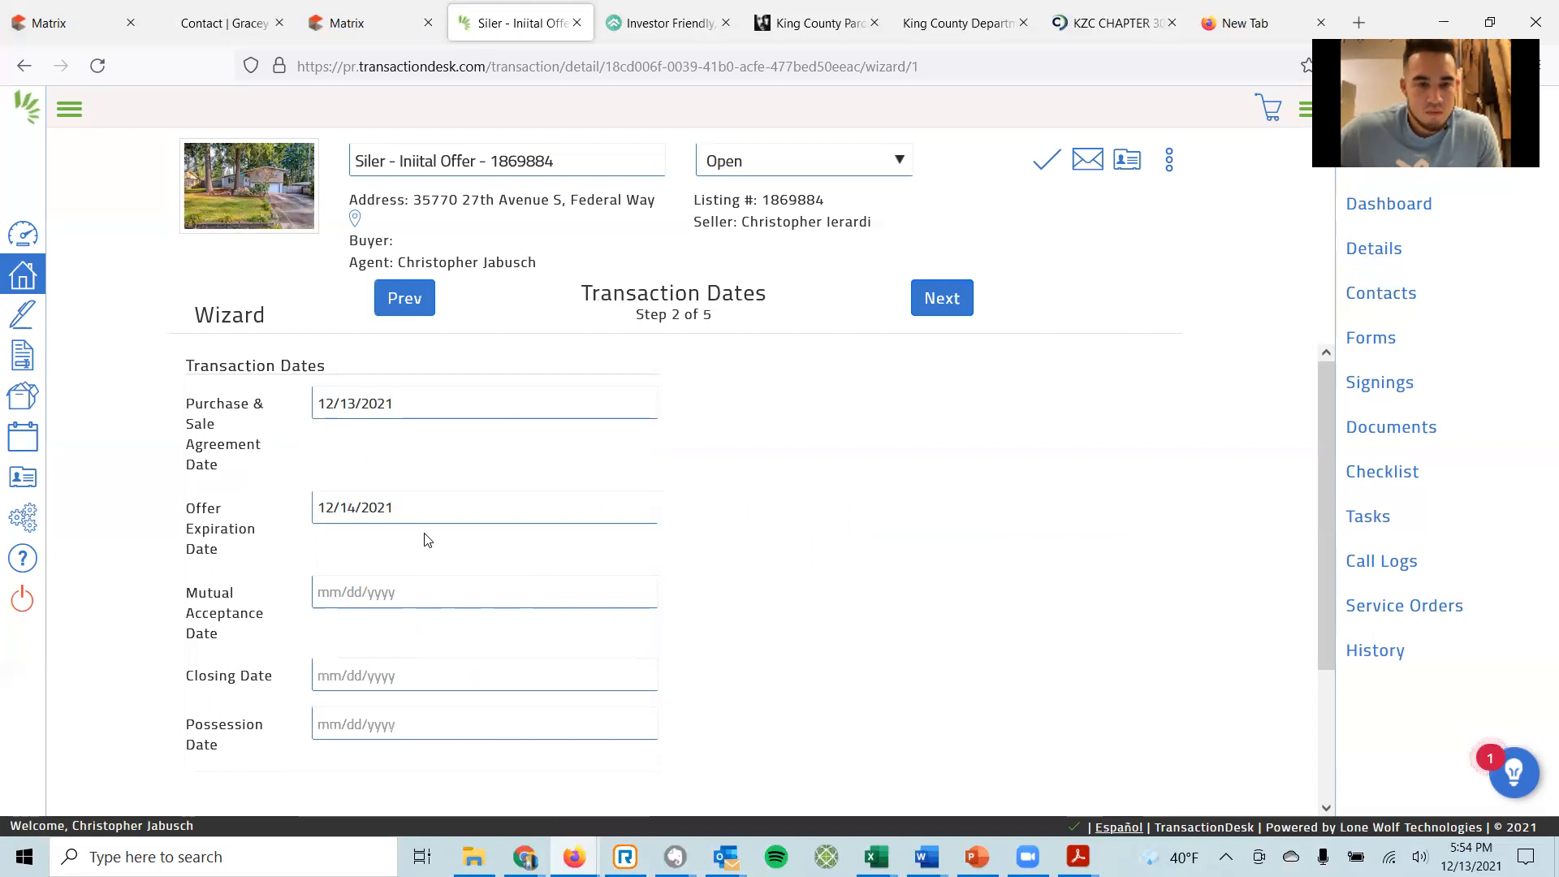
# Set closing and possession to 01/14/2022, then advance to the Contacts step.
pyautogui.scroll(-1, 773, 496)
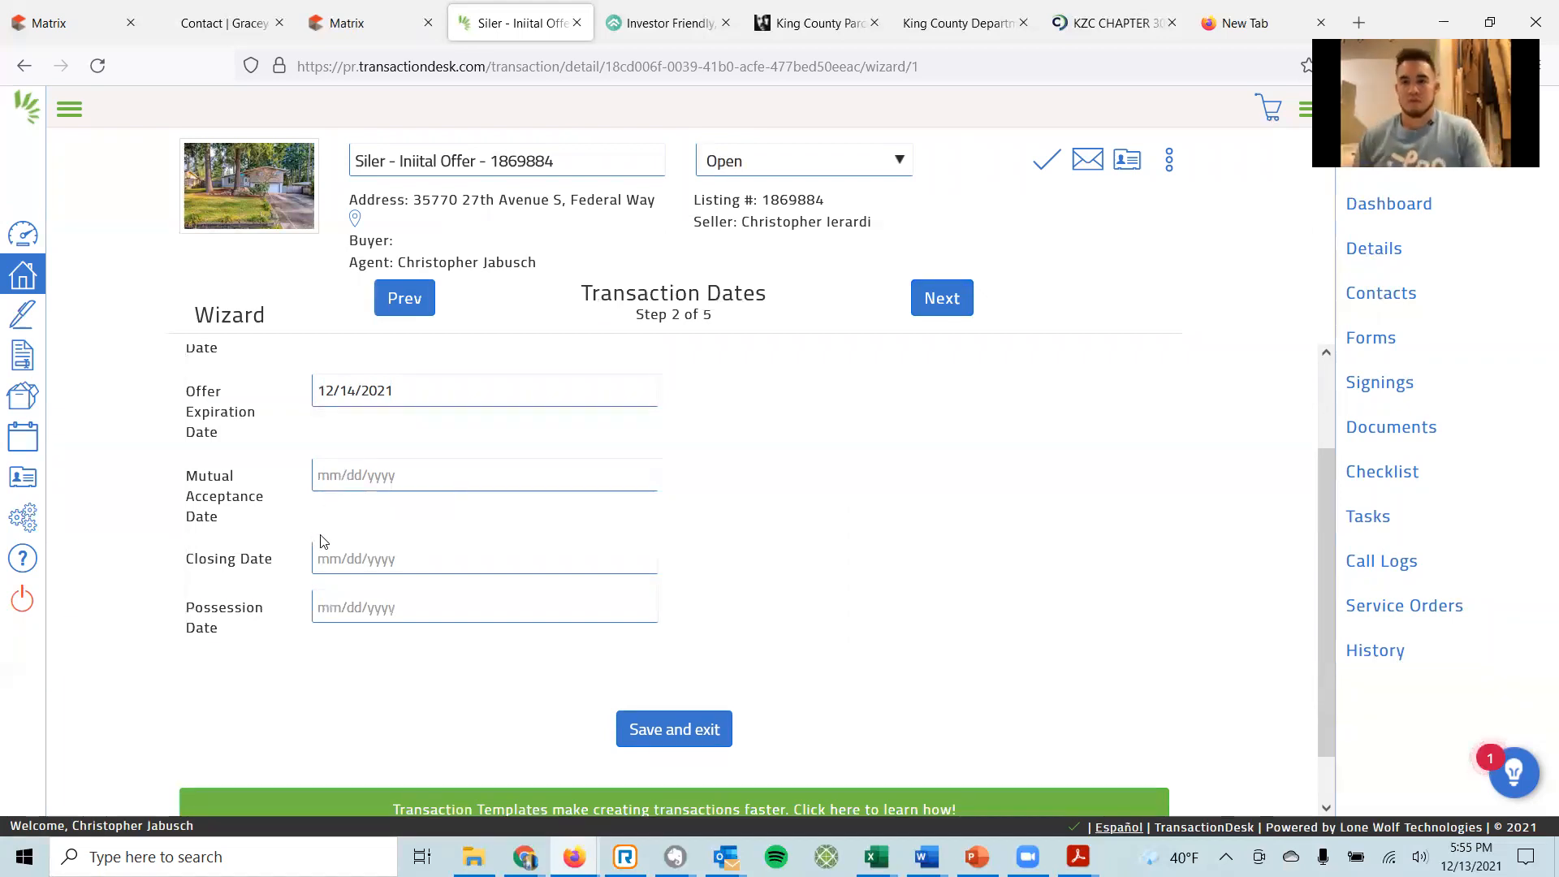
pyautogui.click(392, 562)
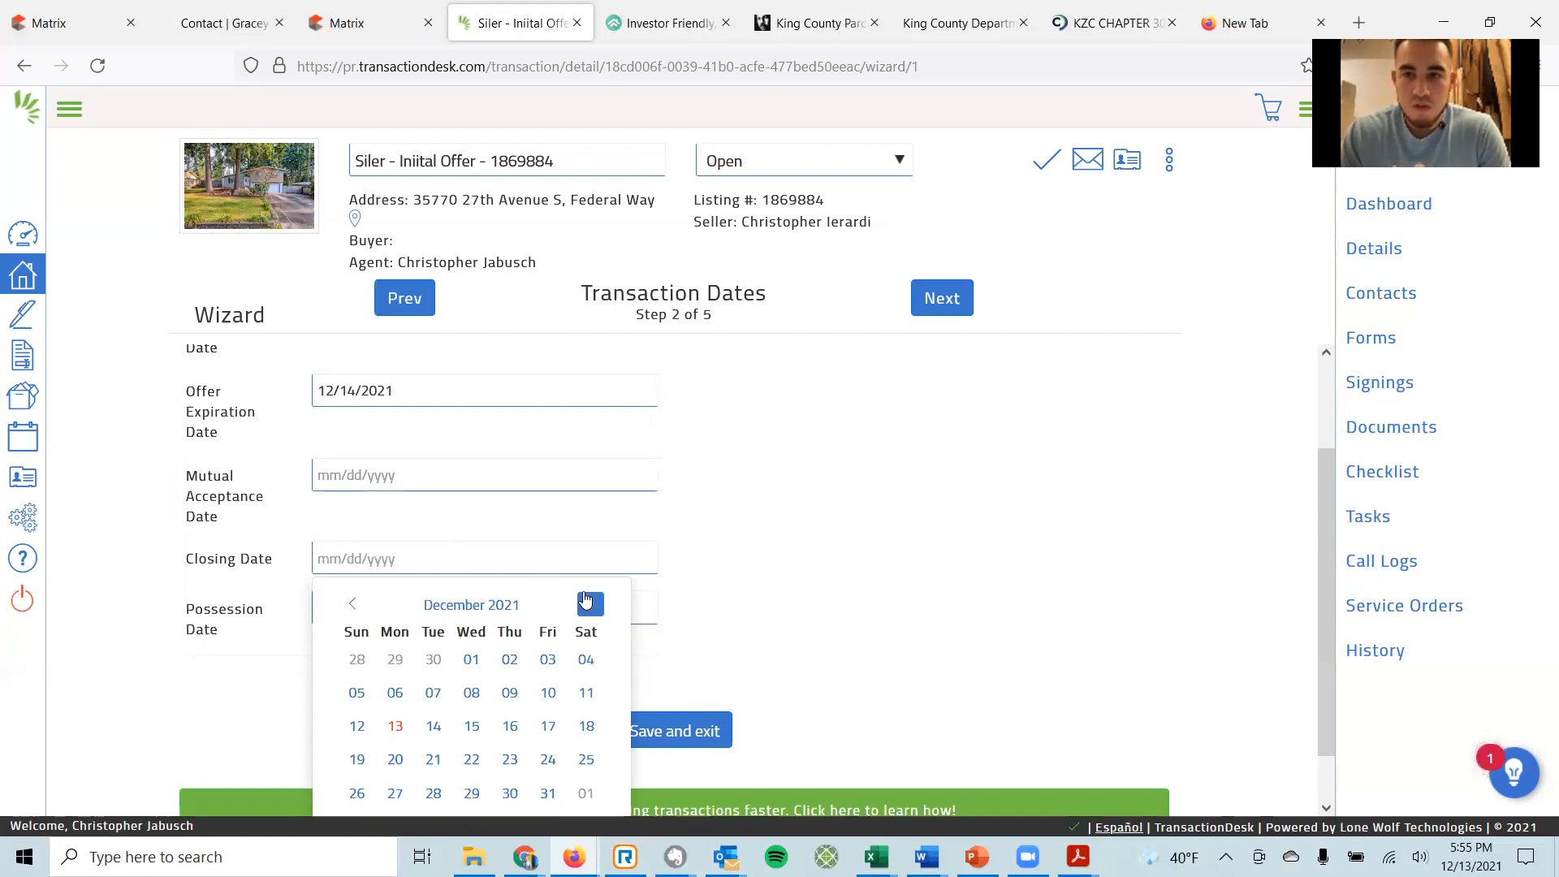
pyautogui.click(585, 602)
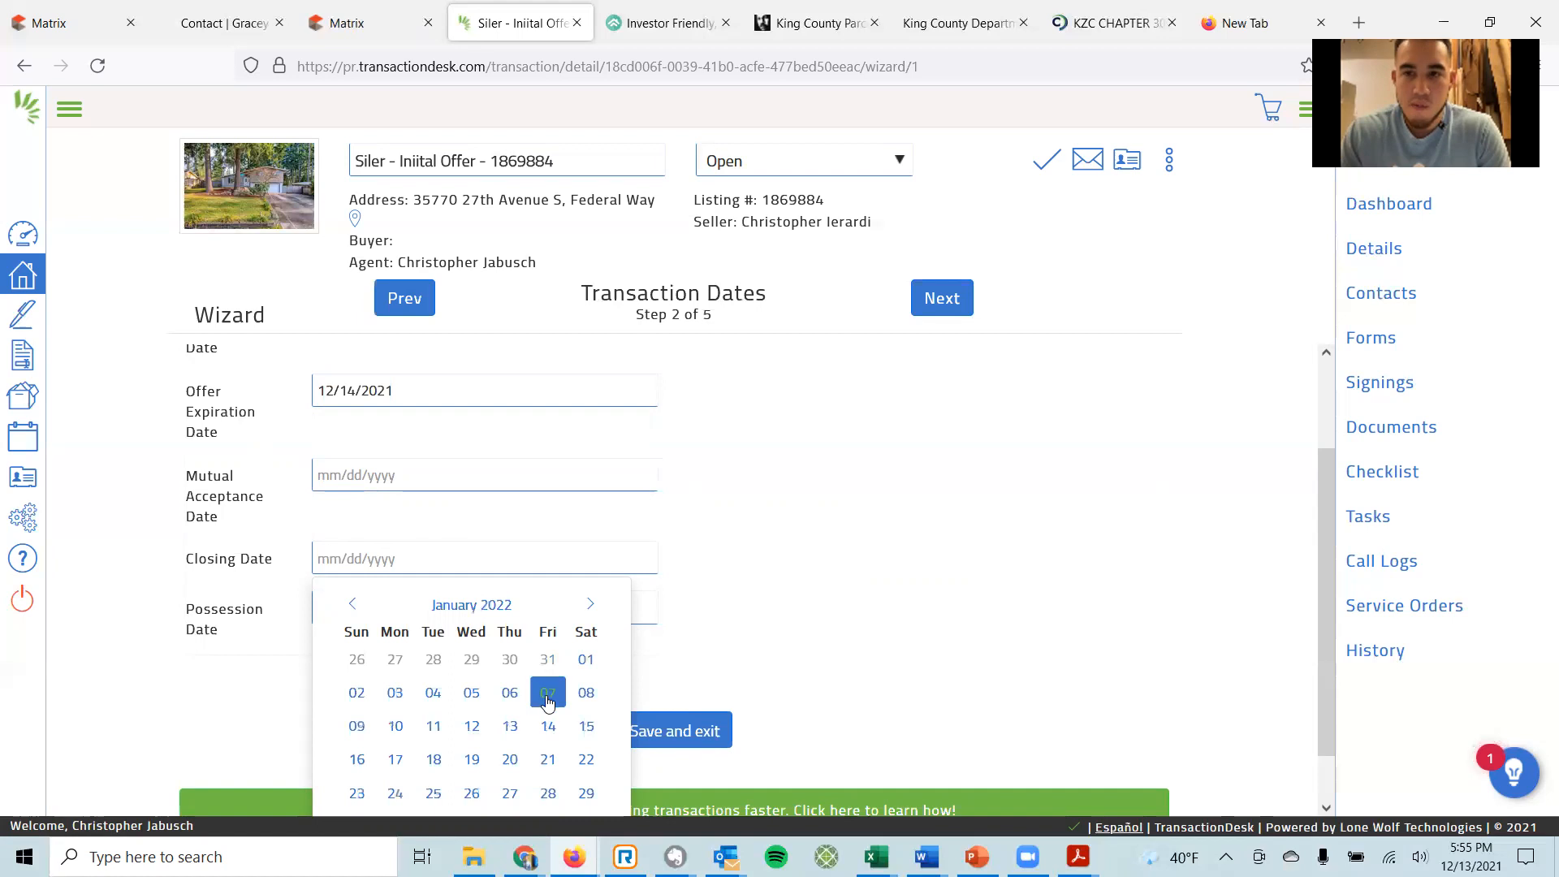
pyautogui.click(547, 725)
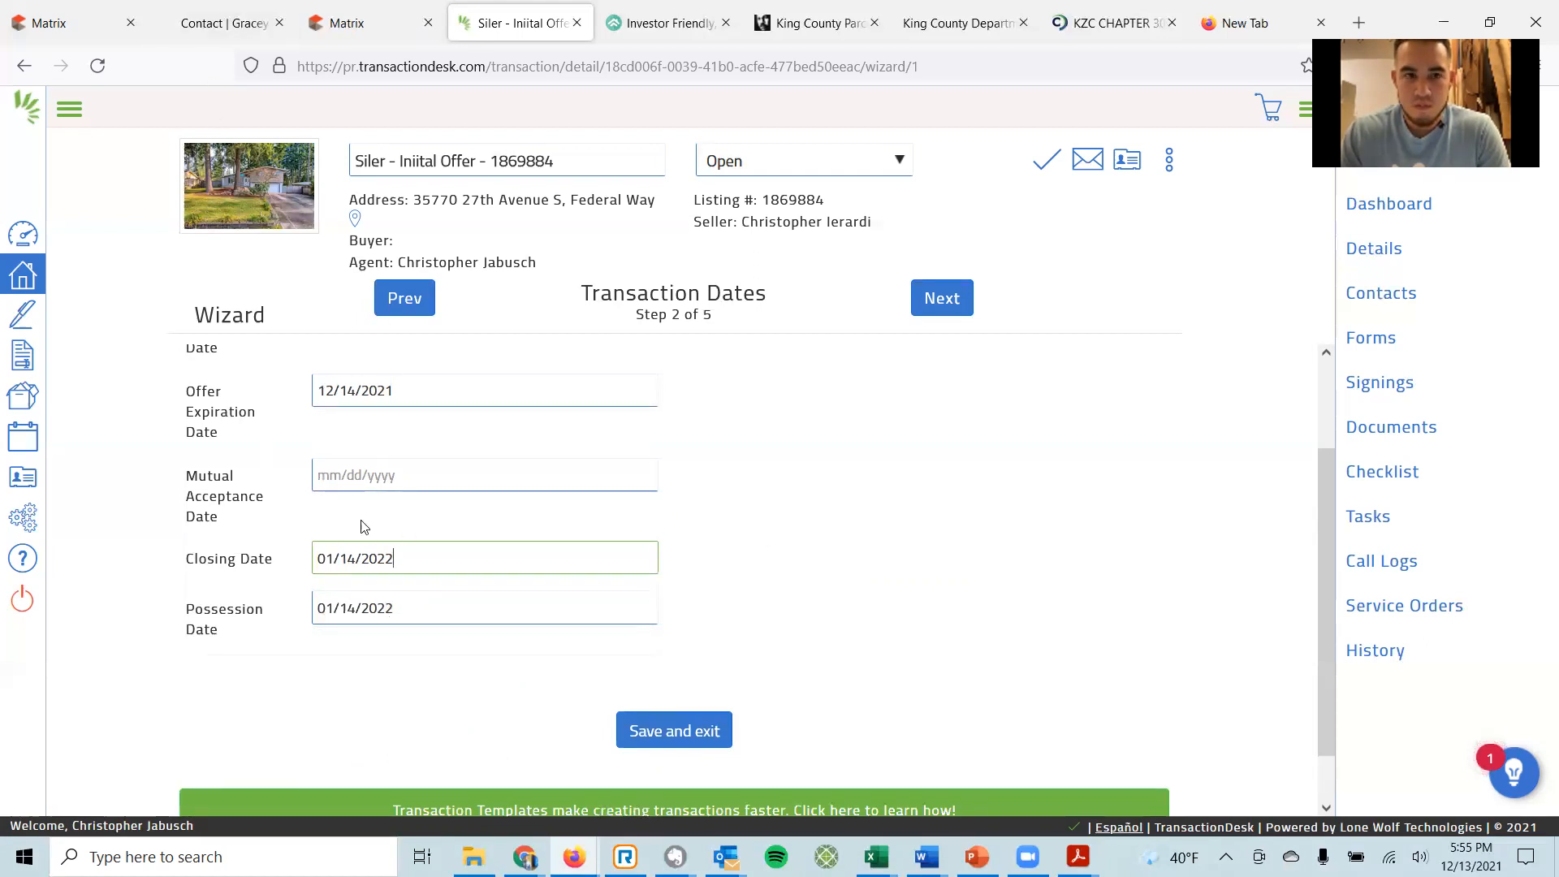
pyautogui.moveTo(390, 604); pyautogui.dragTo(306, 605)
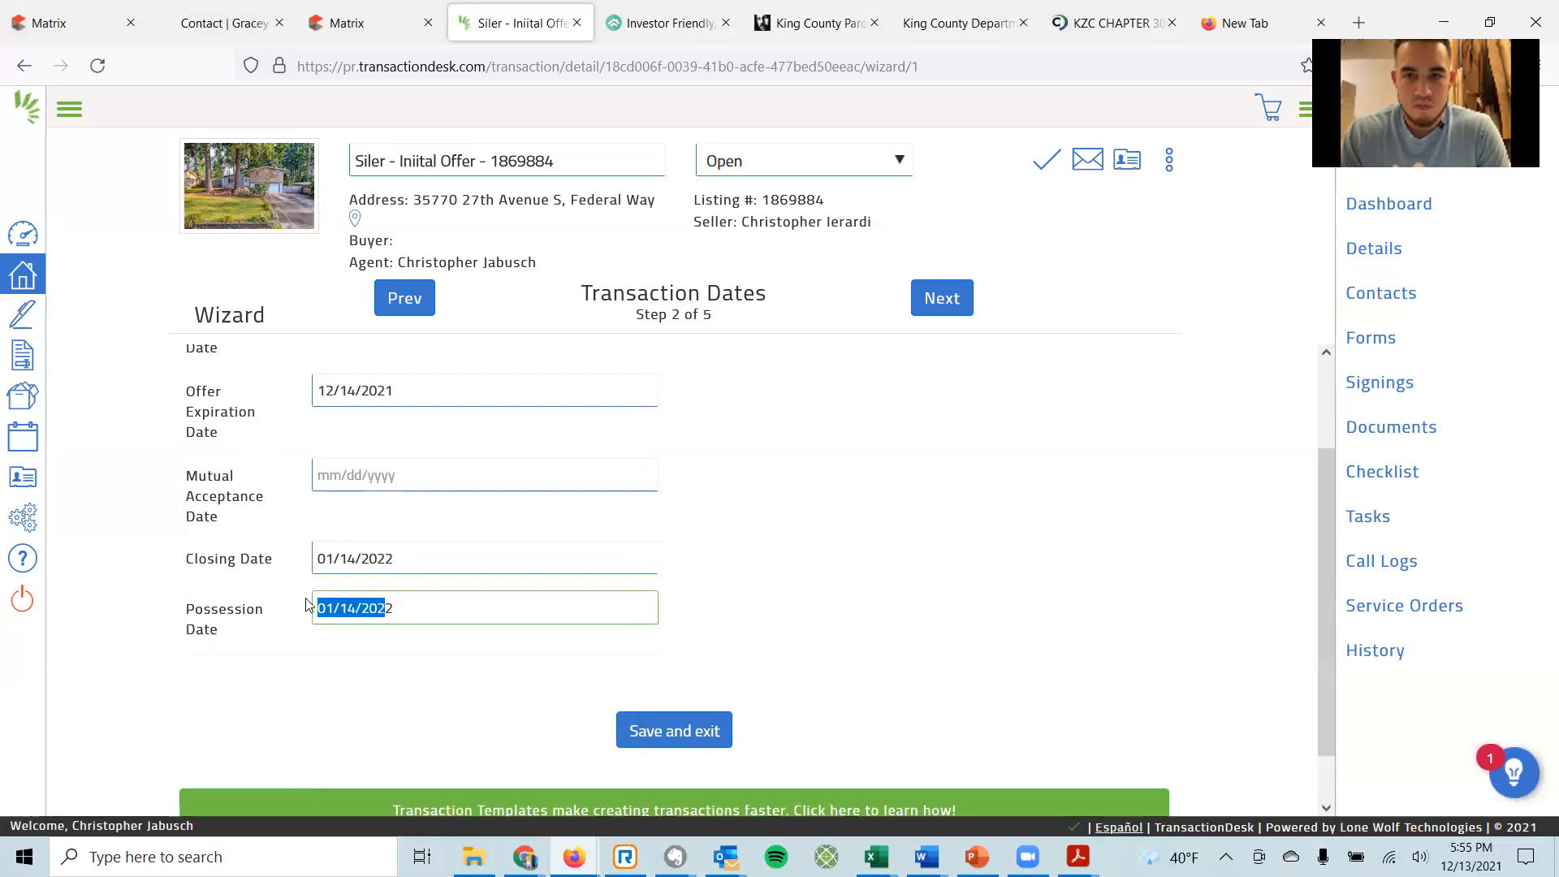
pyautogui.click(758, 568)
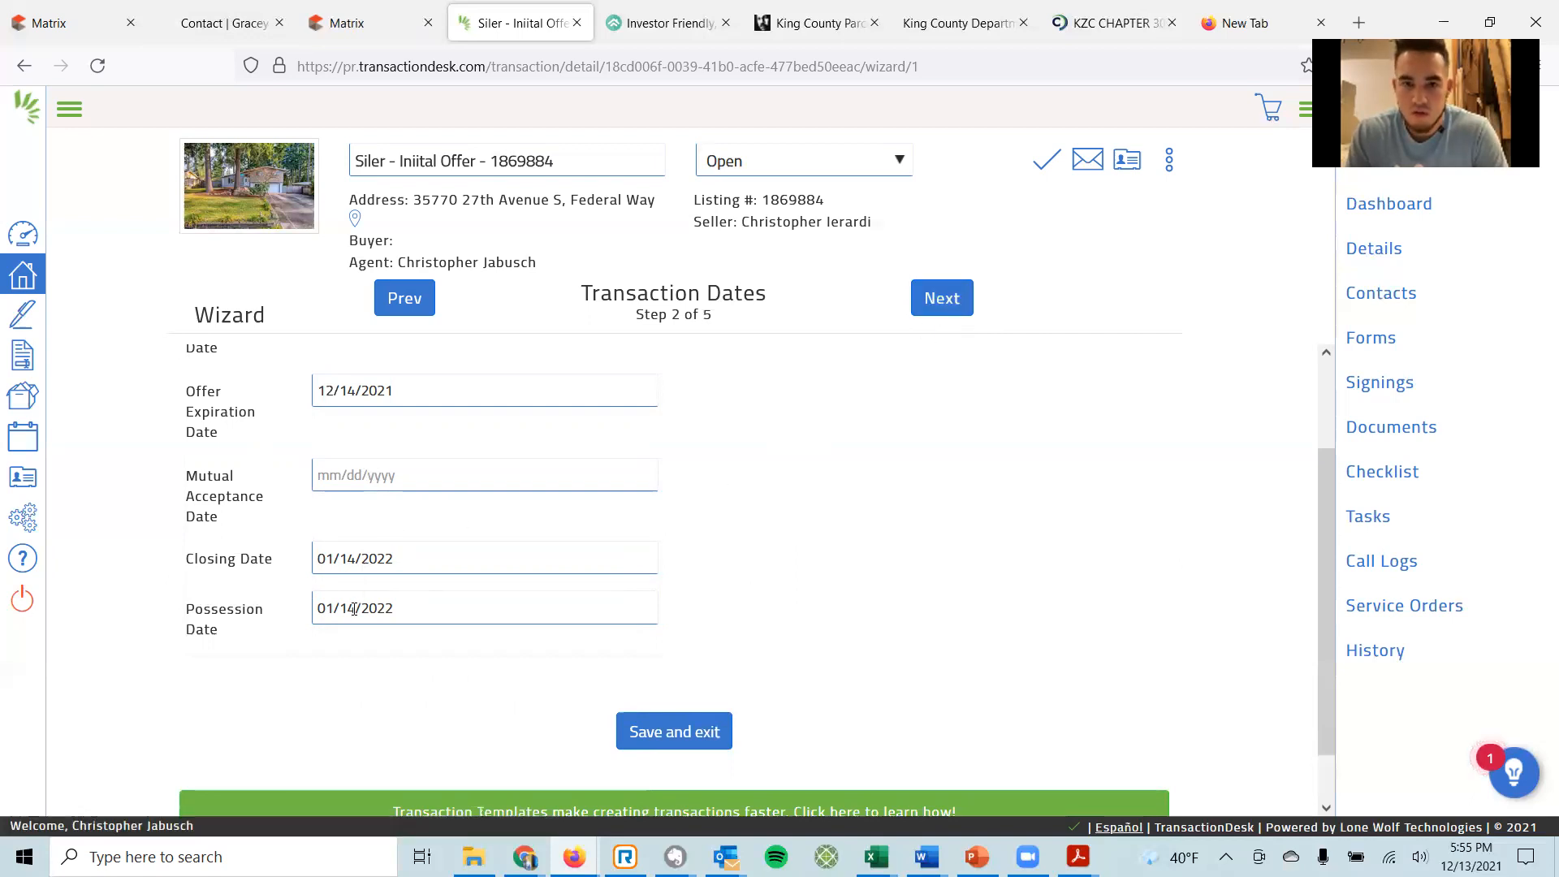
pyautogui.click(943, 298)
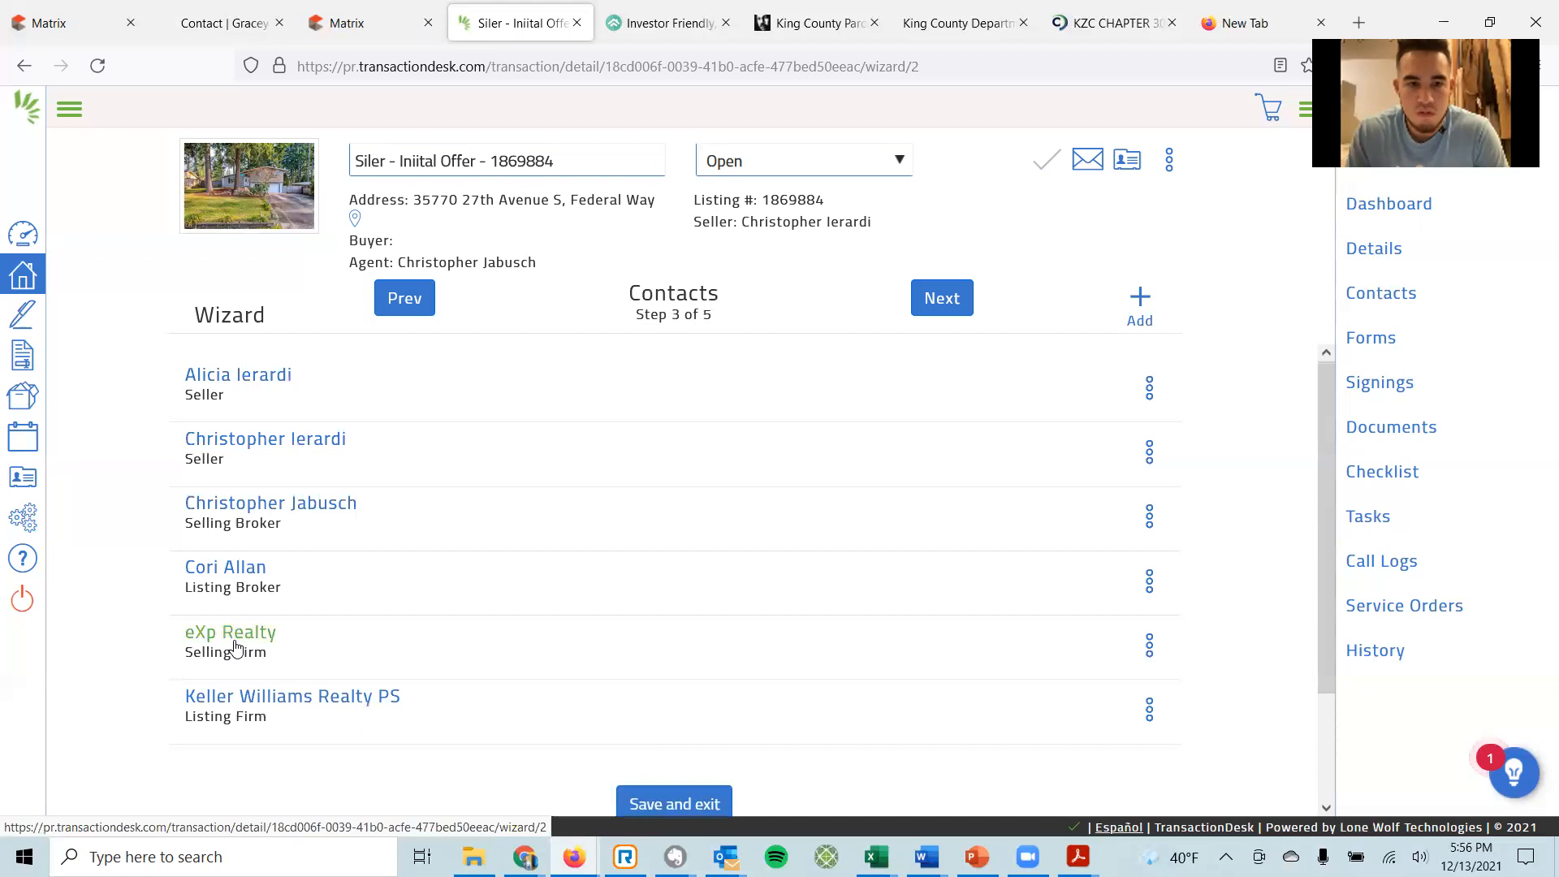
# Create a new transaction contact of type Buyer.
pyautogui.click(1140, 300)
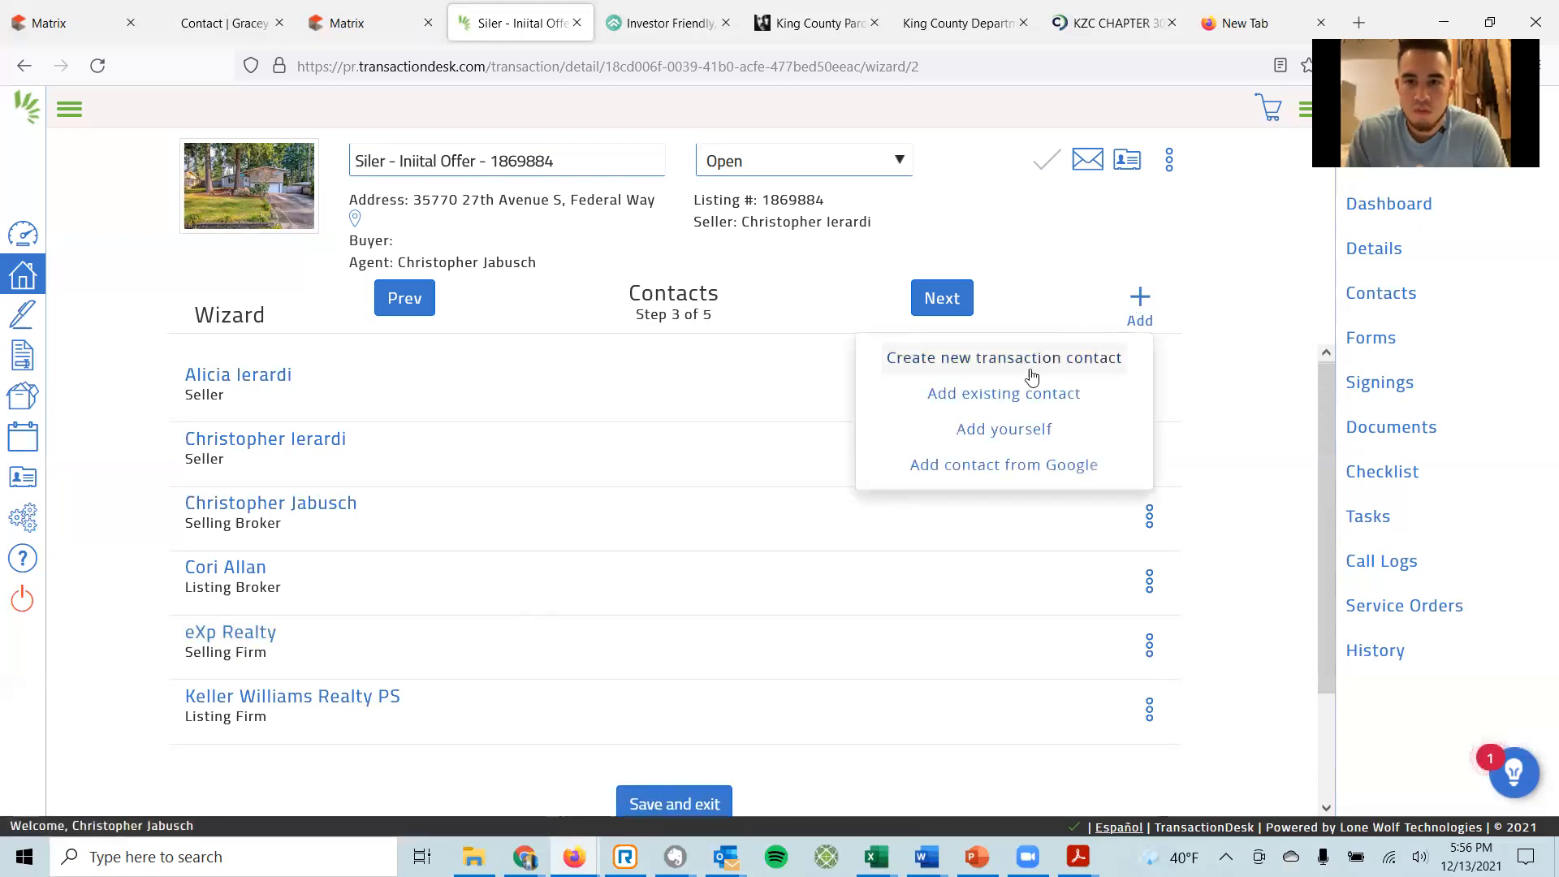
pyautogui.click(967, 361)
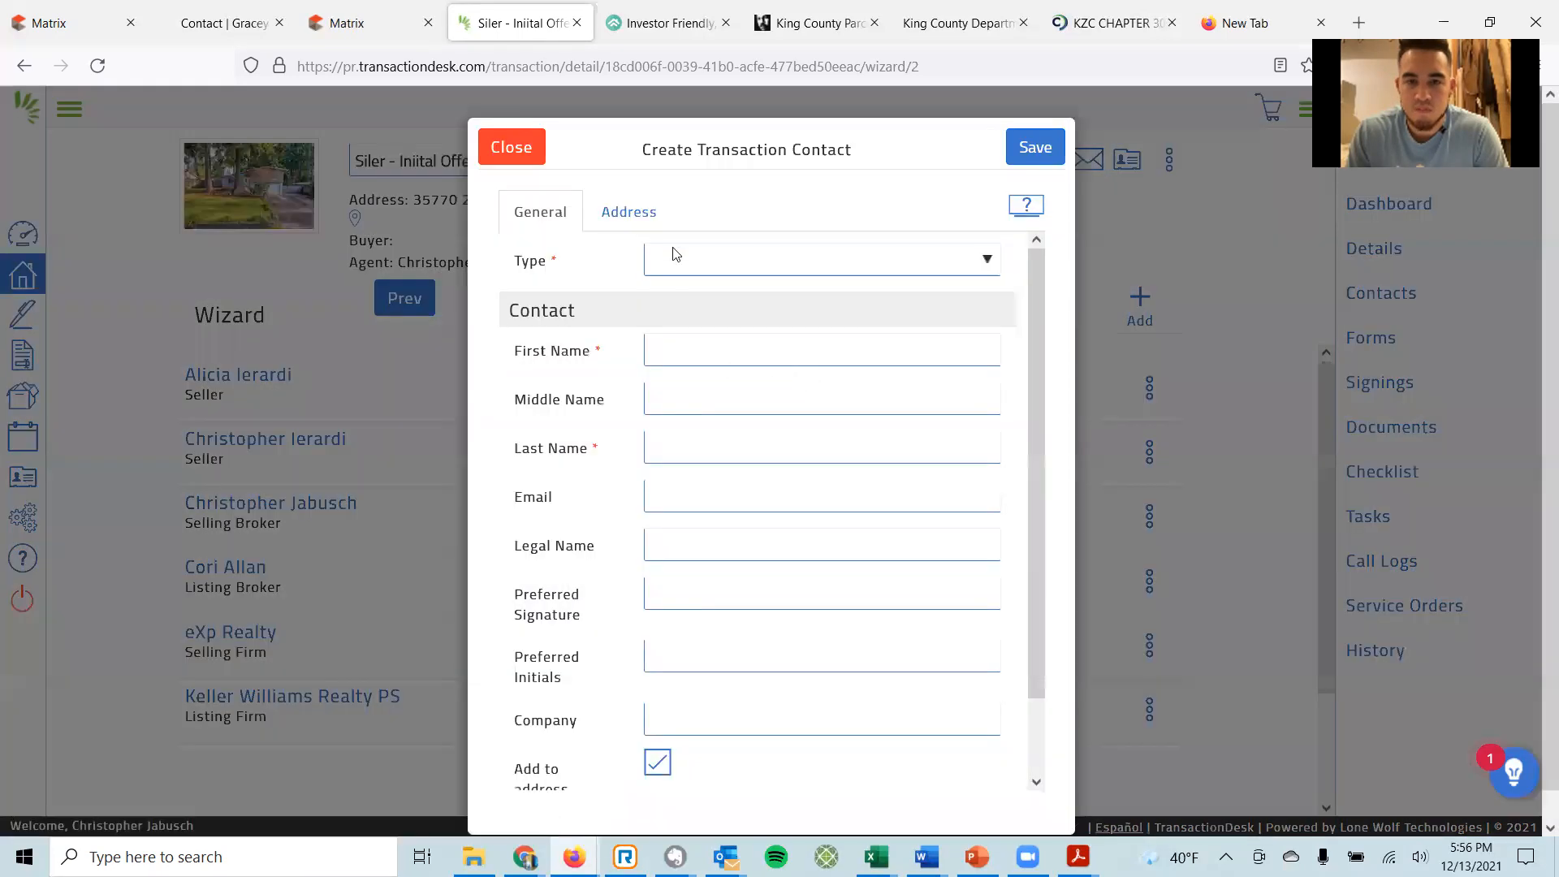
pyautogui.click(716, 260)
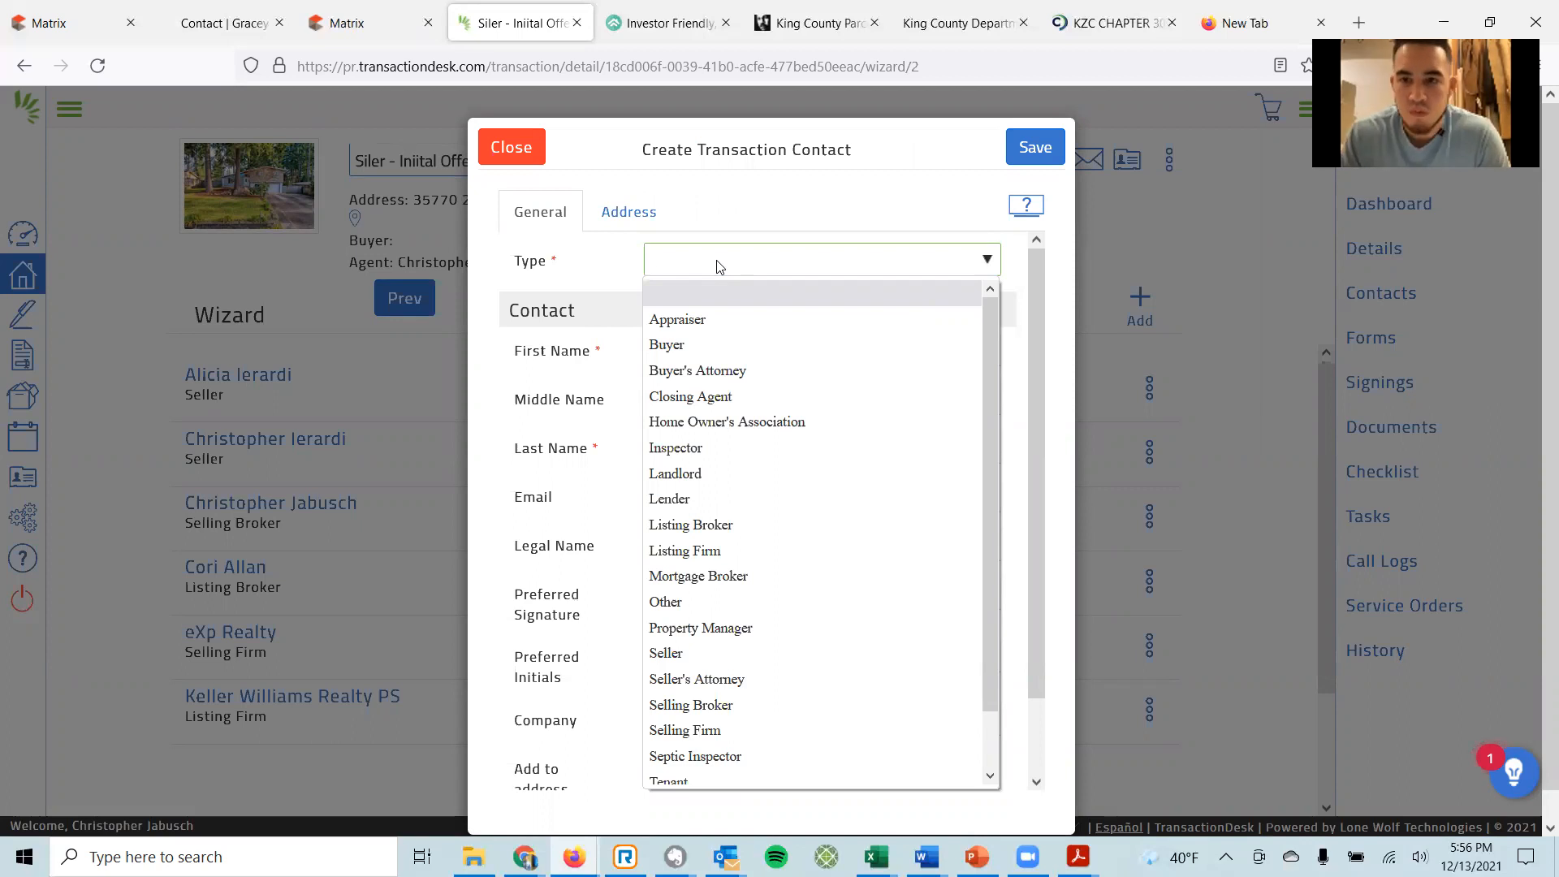
pyautogui.click(707, 348)
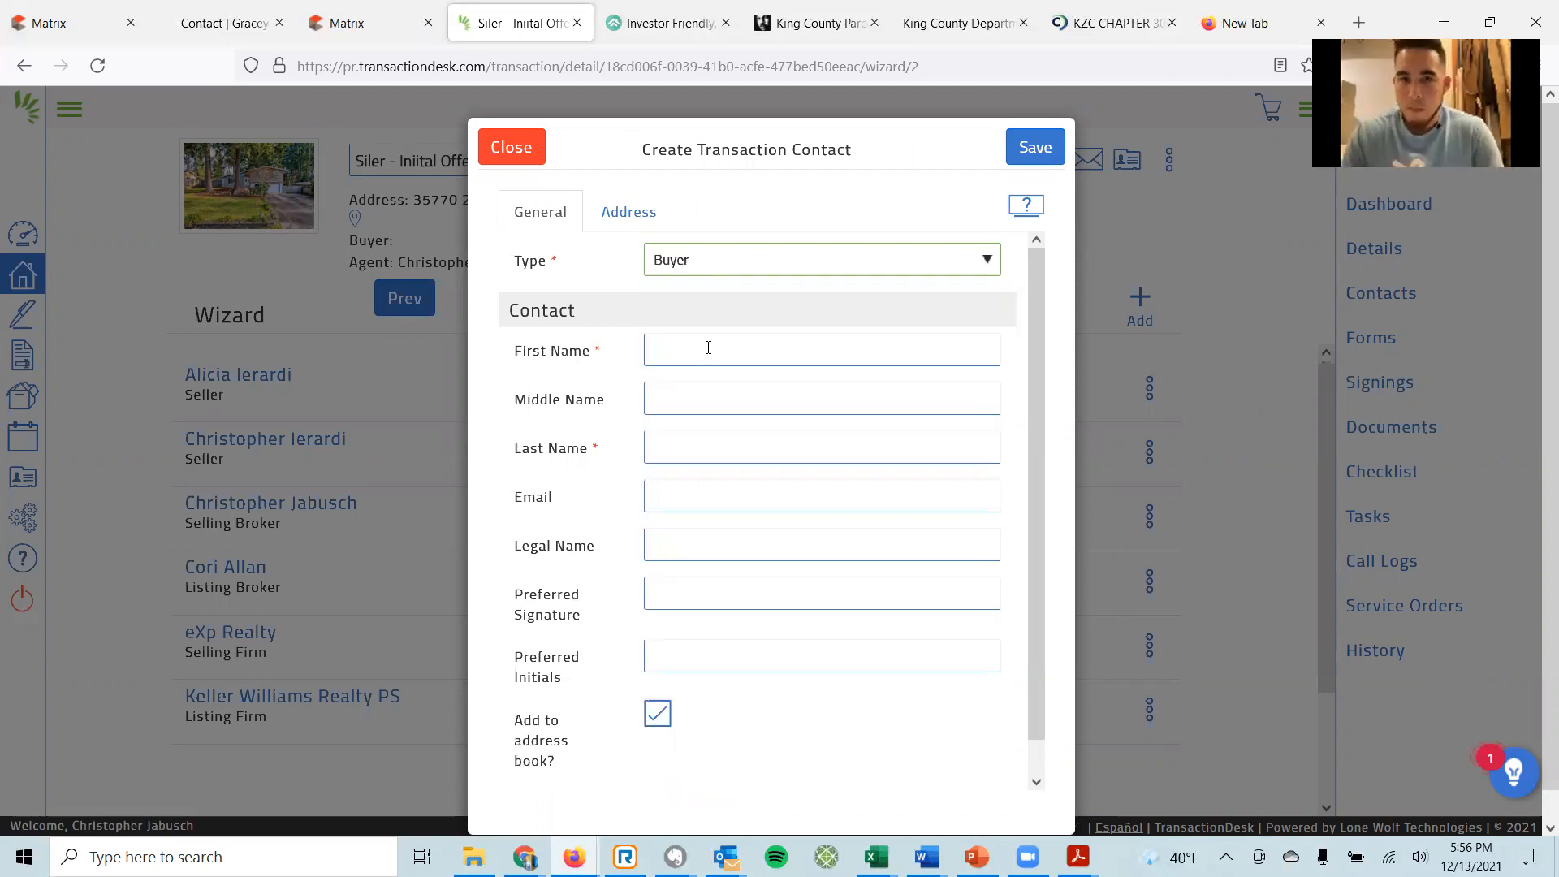
# Fill in the buyer's first name, middle and last names, and e-mail address.
pyautogui.click(691, 350)
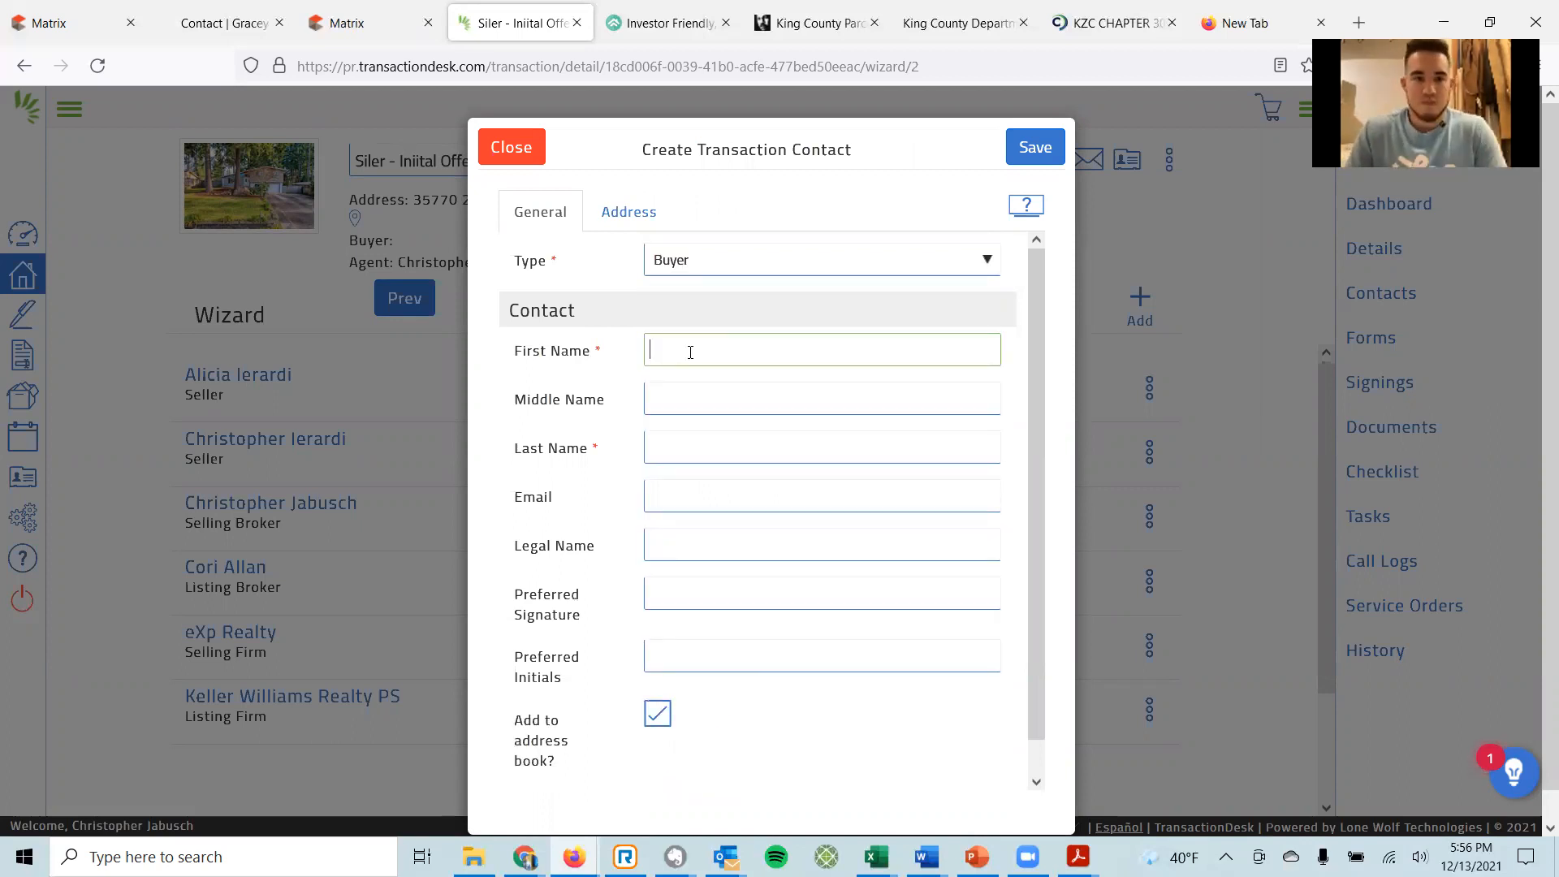
pyautogui.write('Joseph')
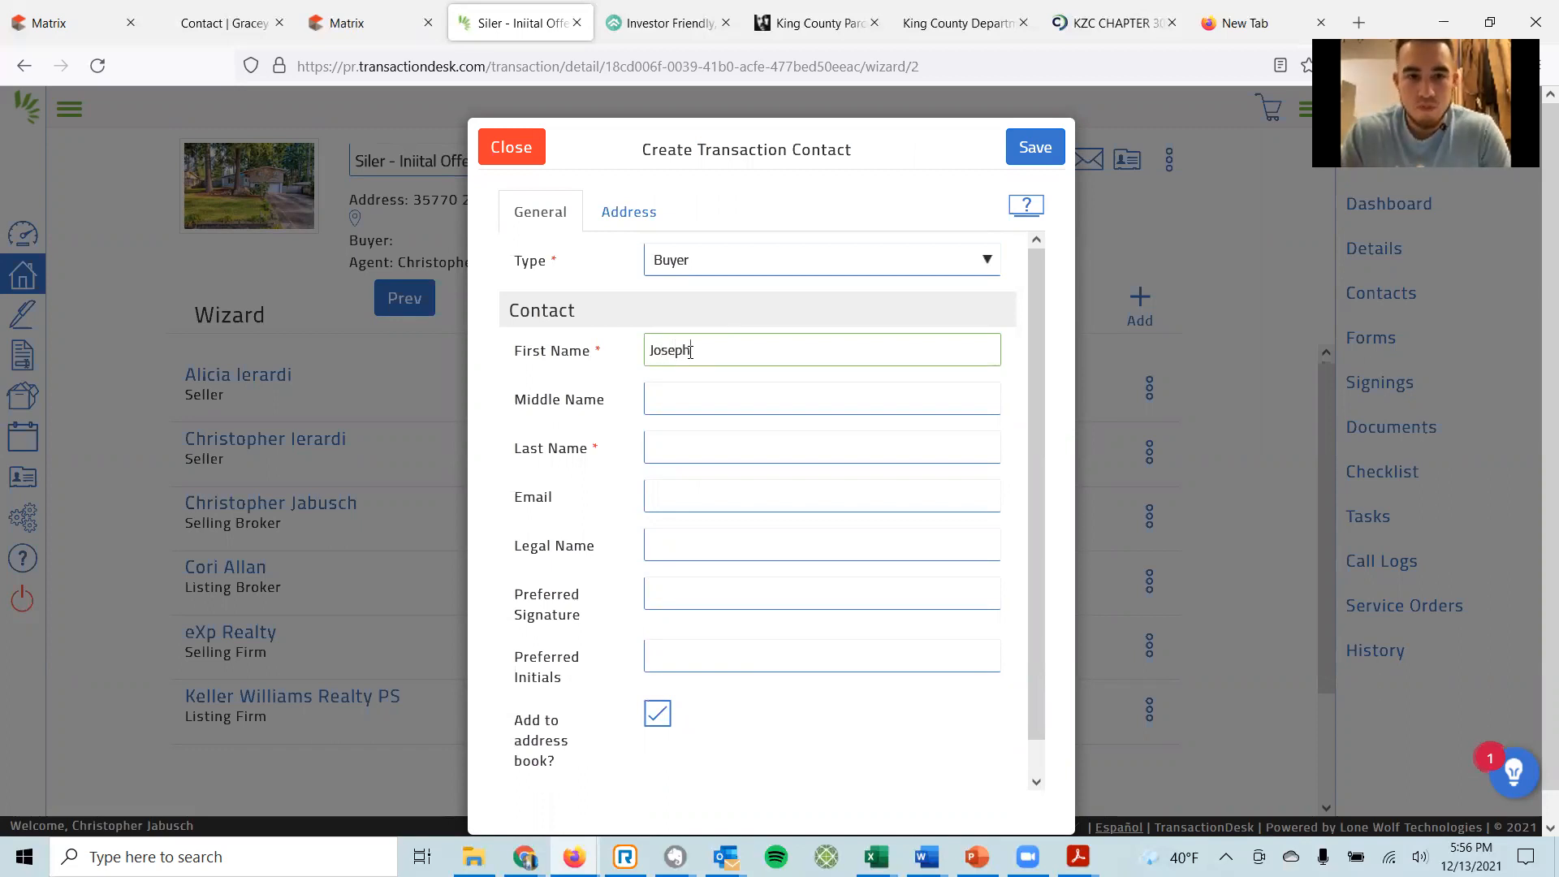
pyautogui.press('Tab')
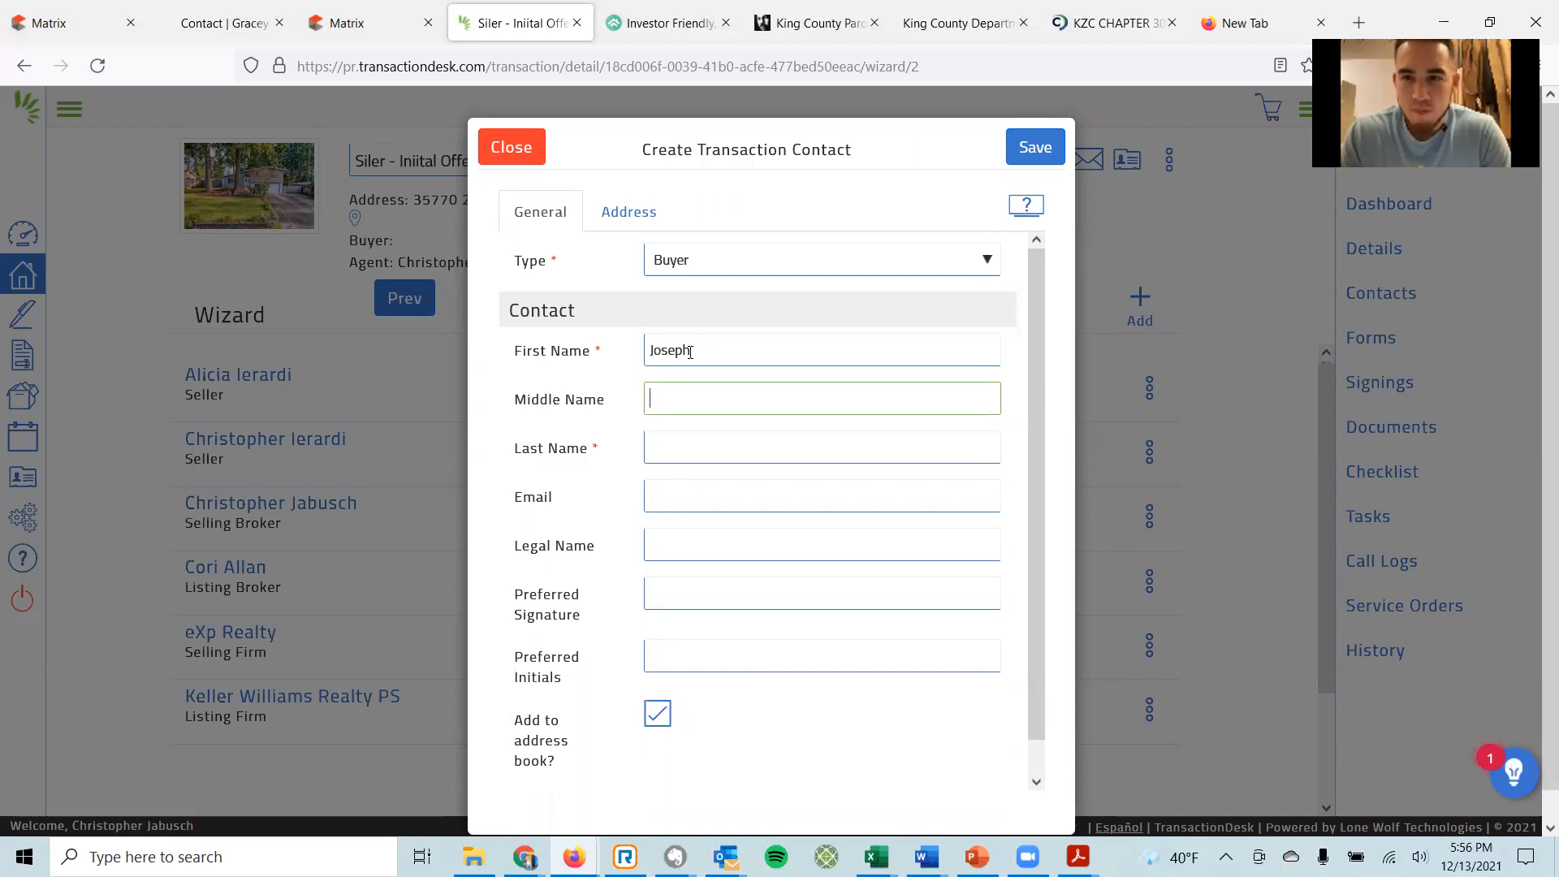
pyautogui.press('Tab')
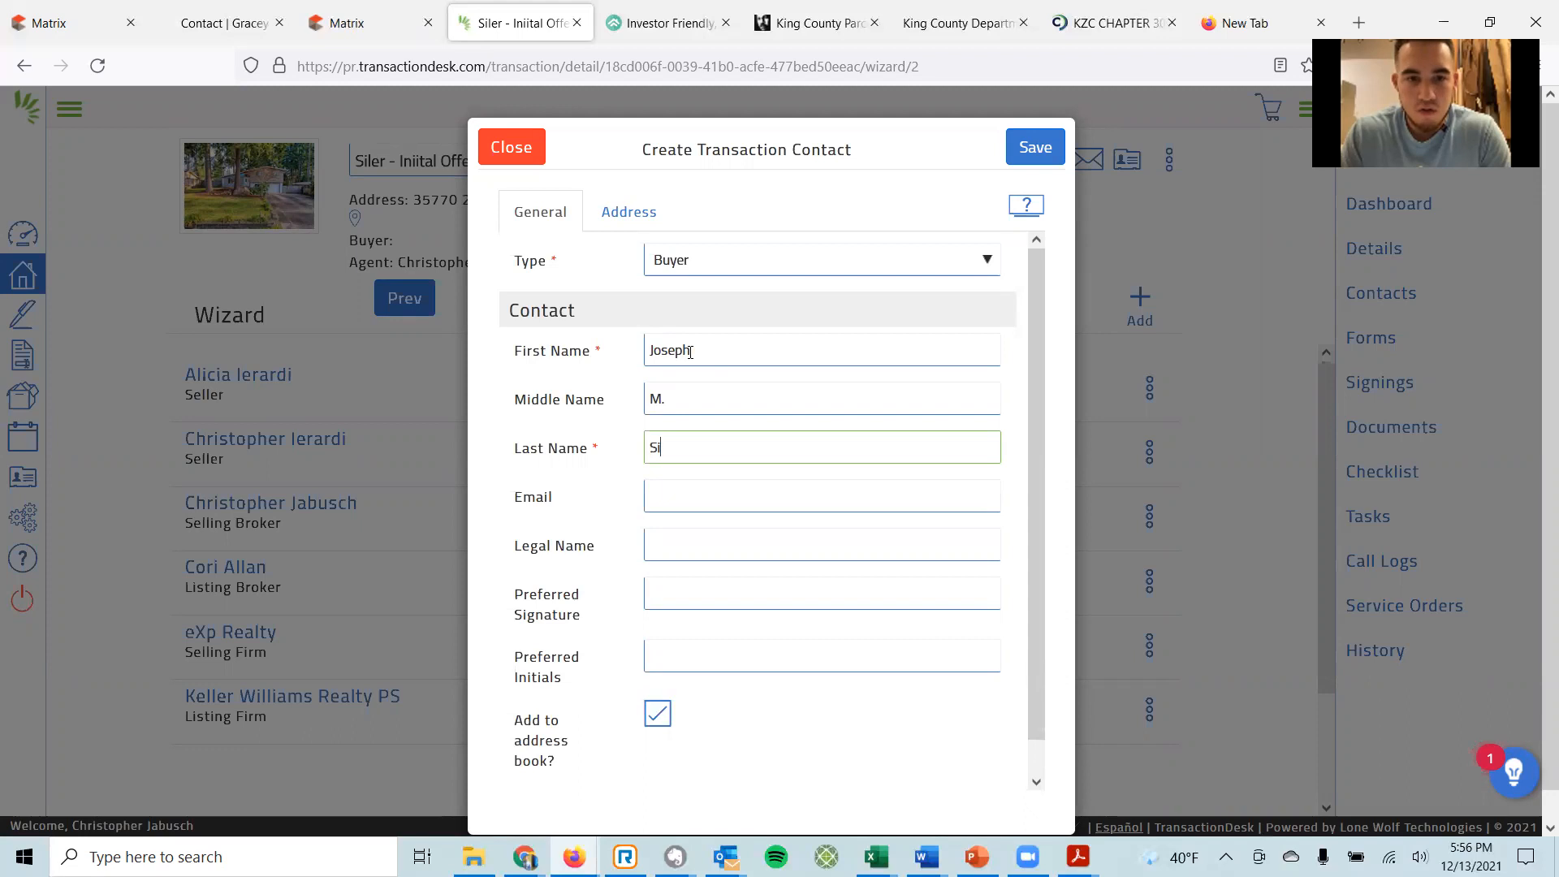
pyautogui.press('Tab')
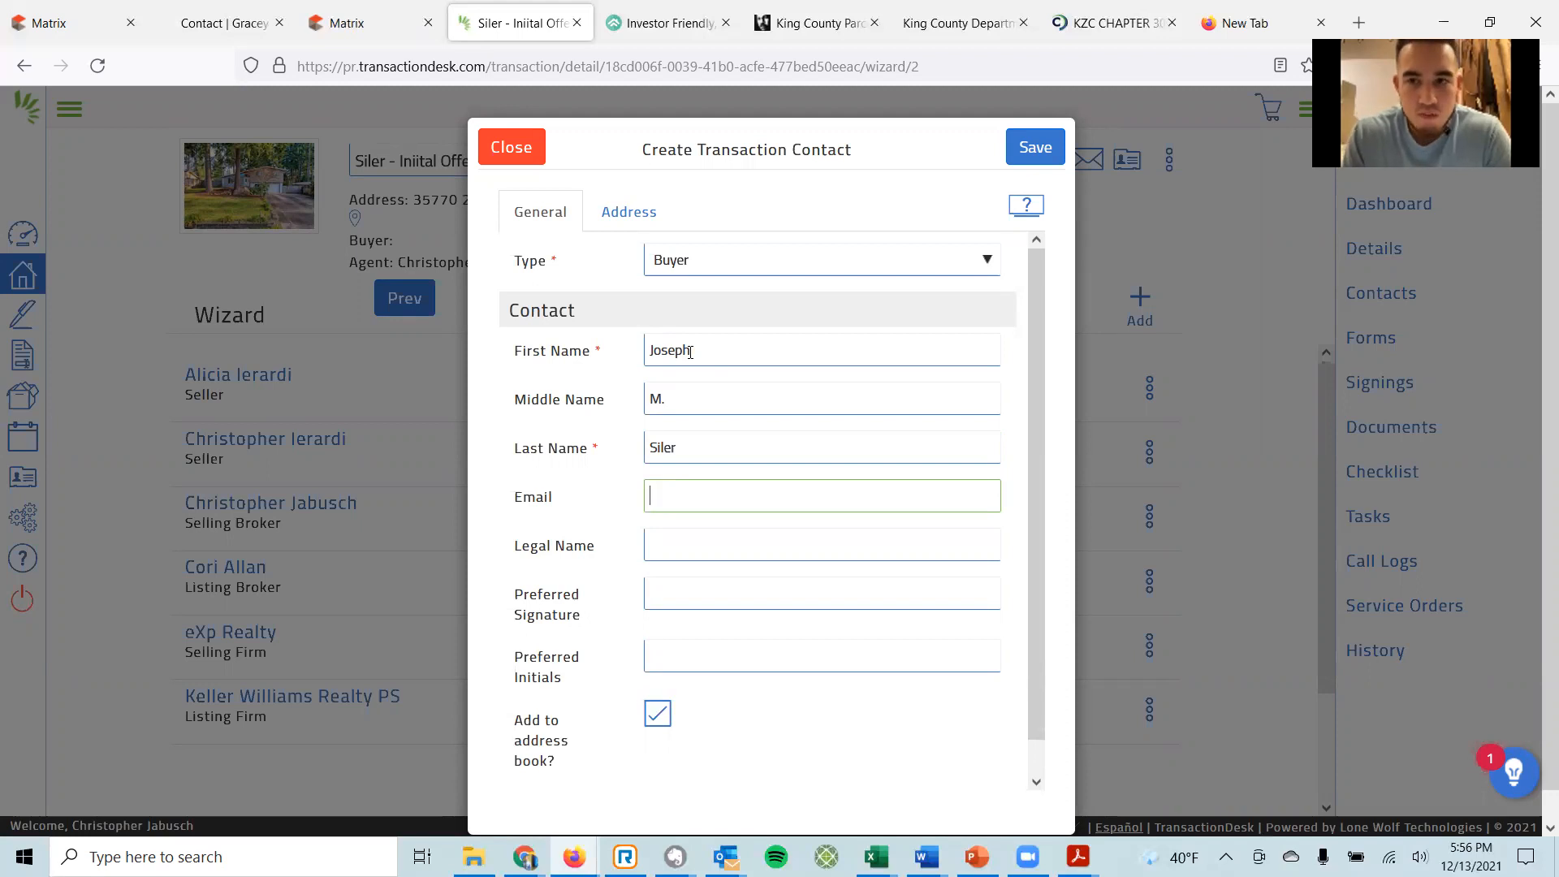
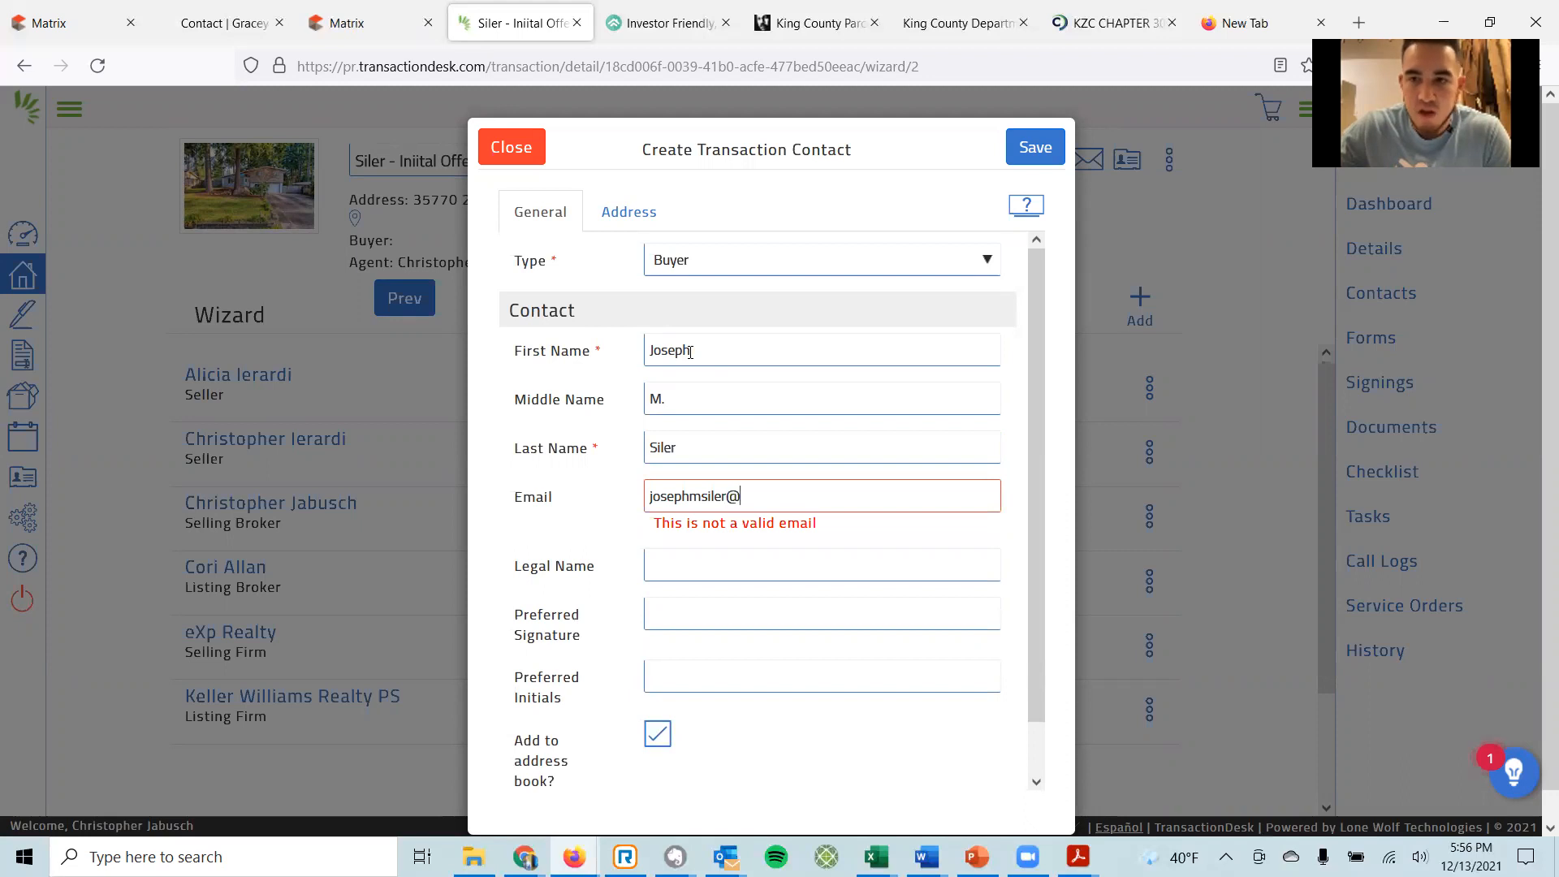
pyautogui.press('Tab')
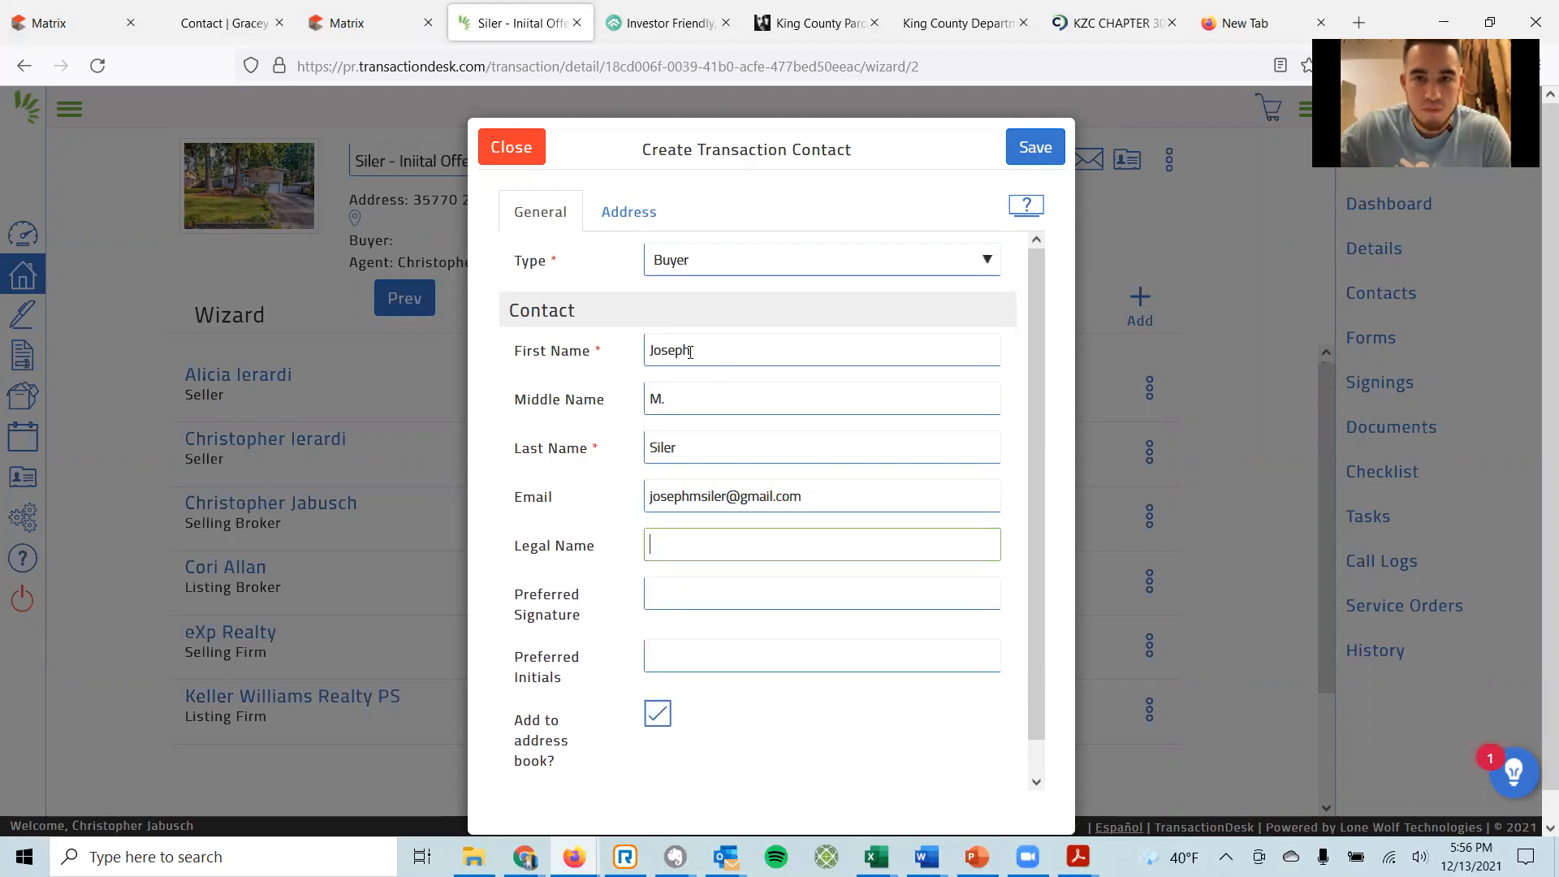
# Enter the buyer's legal name as first name, middle initial and last name.
pyautogui.hotkey('shift', 'Tab')
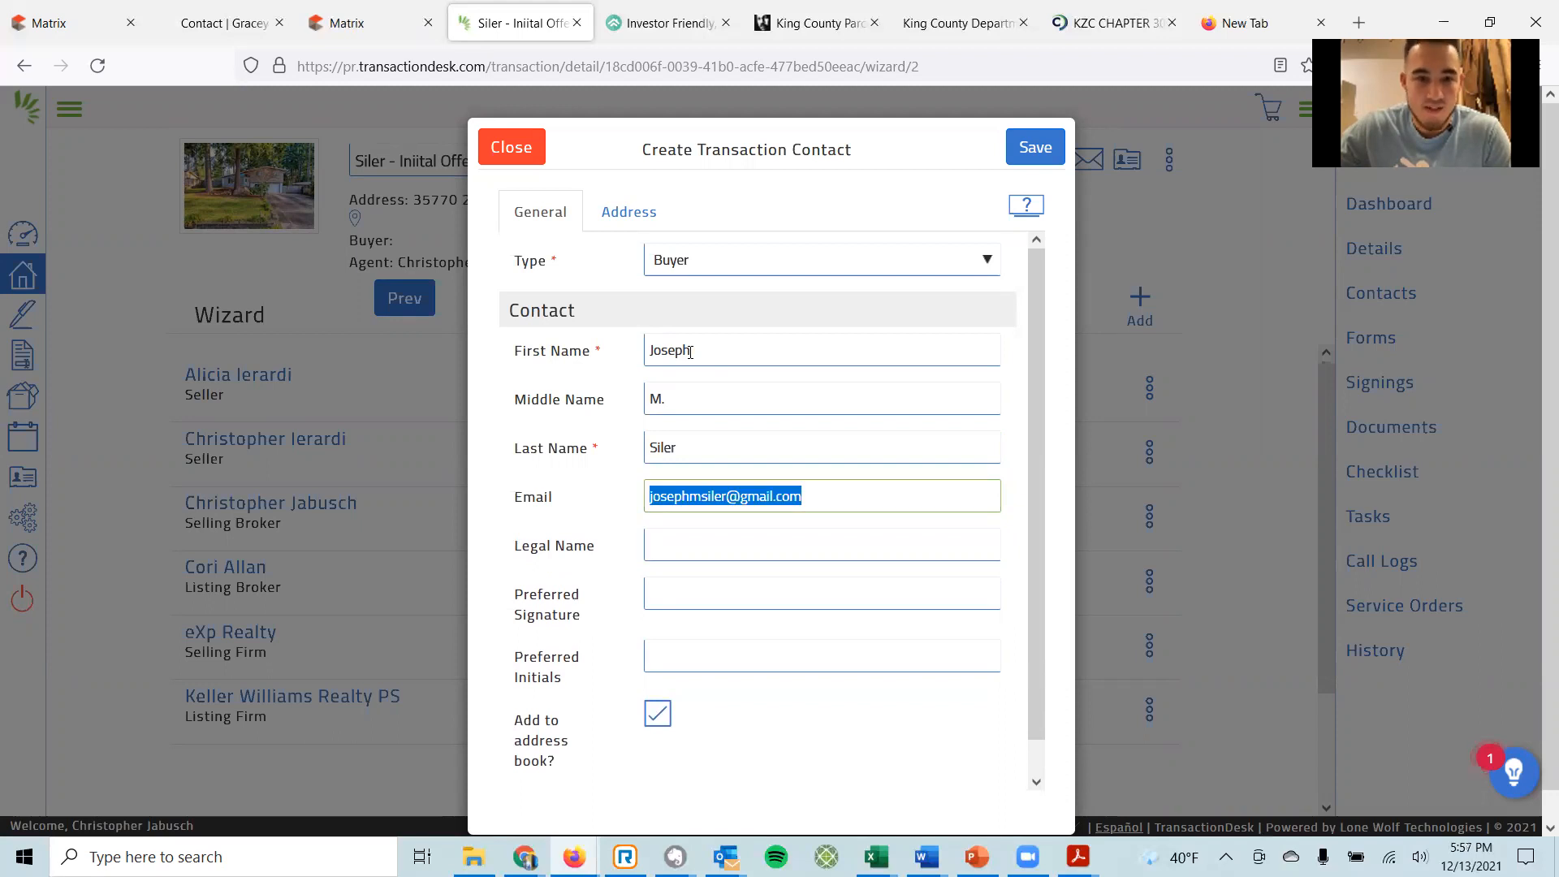
pyautogui.hotkey('ctrl', 'c')
pyautogui.press('Tab')
pyautogui.hotkey('ctrl', 'v')
pyautogui.press('BackSpace')
pyautogui.press('BackSpace')
pyautogui.press('BackSpace')
pyautogui.press('BackSpace')
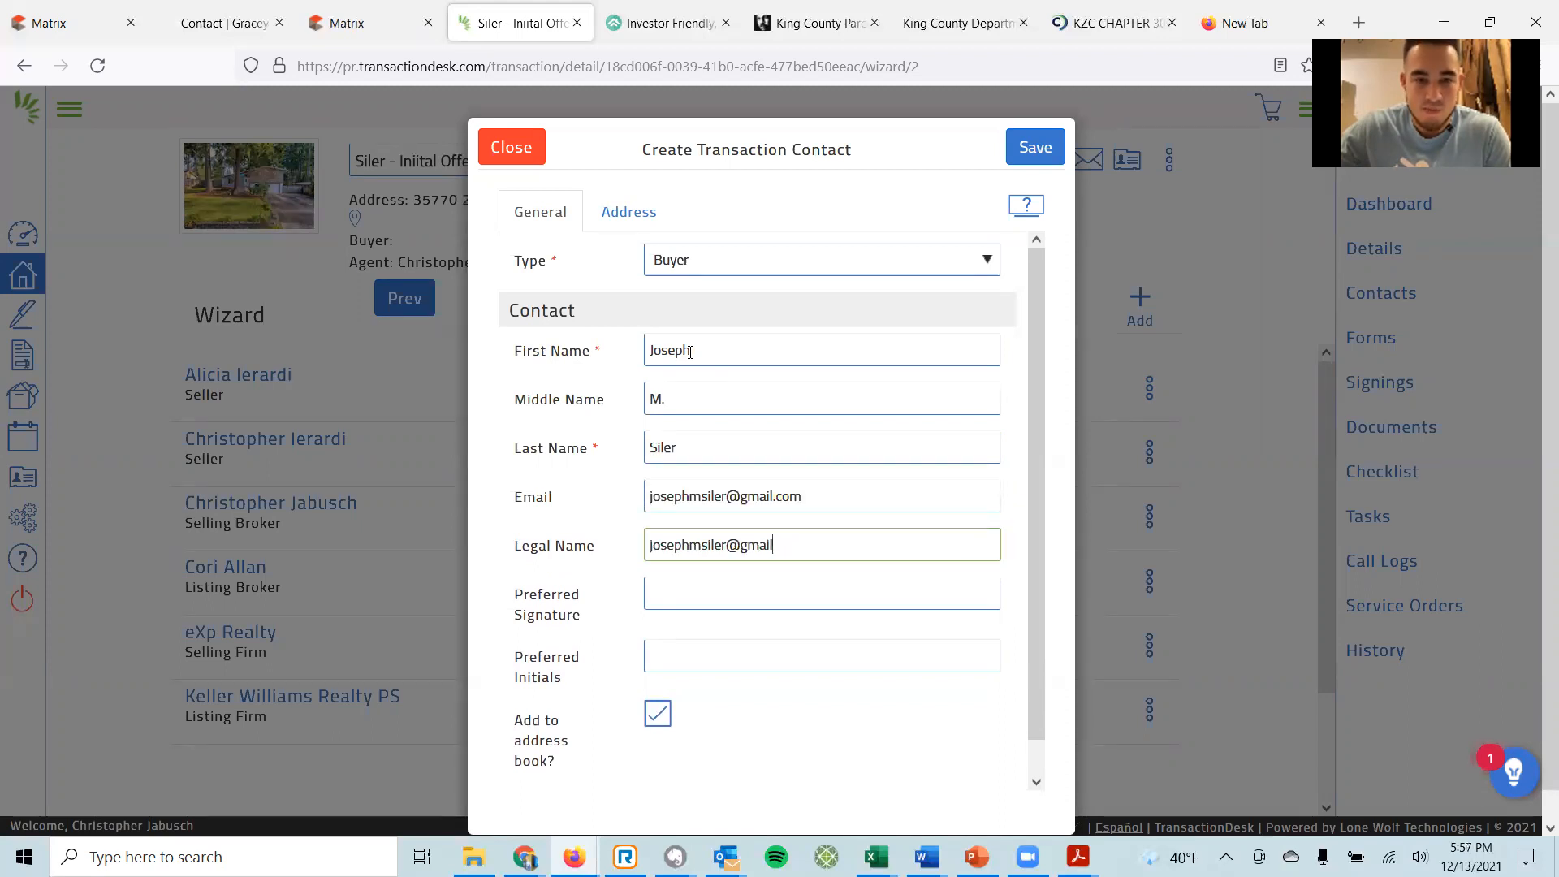
pyautogui.press('BackSpace')
pyautogui.press('BackSpace')
pyautogui.press('BackSpace')
pyautogui.press('BackSpace')
pyautogui.press('Home')
pyautogui.press('Delete')
pyautogui.write('J')
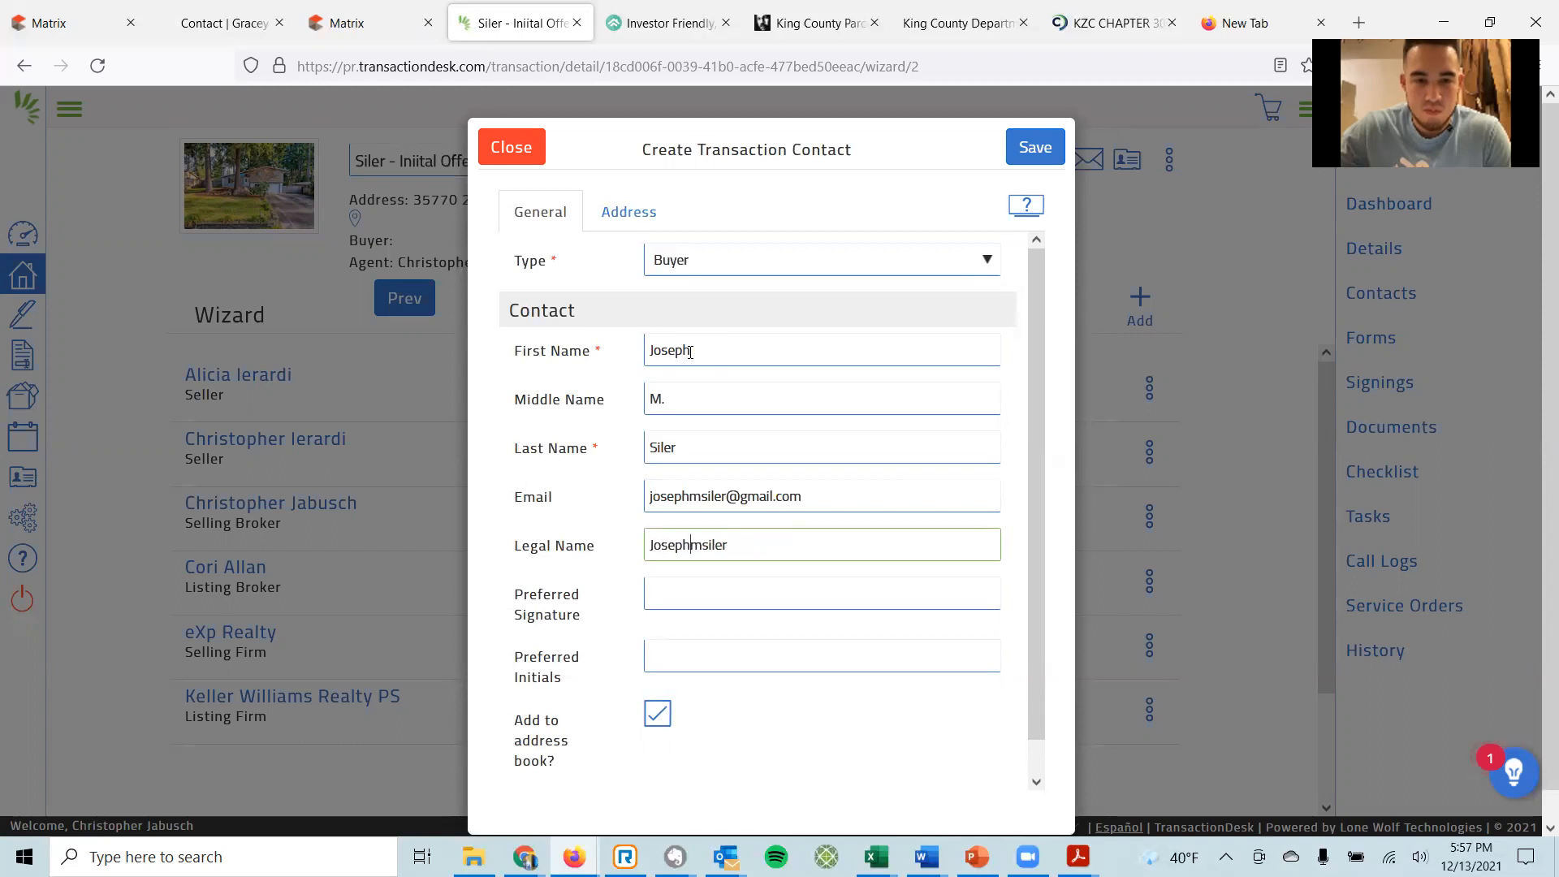
pyautogui.hotkey('shift', 'Right')
pyautogui.write('M. S')
# Copy the legal name into Preferred Signature and enter the buyer's preferred initials.
pyautogui.hotkey('ctrl', 'a')
pyautogui.hotkey('ctrl', 'c')
pyautogui.press('Tab')
pyautogui.hotkey('ctrl', 'v')
pyautogui.press('Tab')
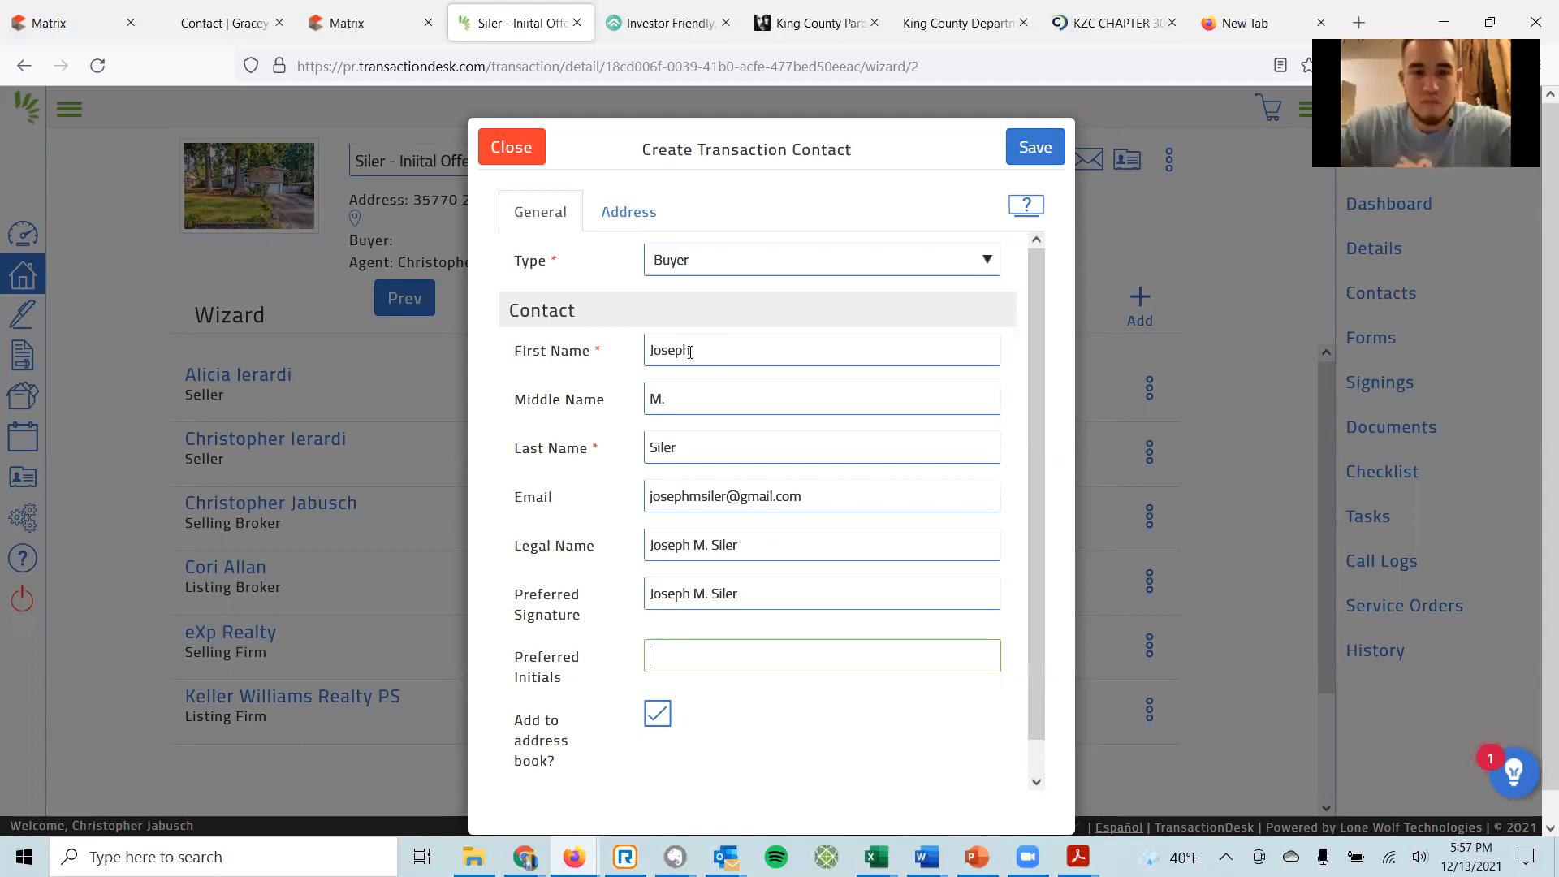
pyautogui.write('JMS')
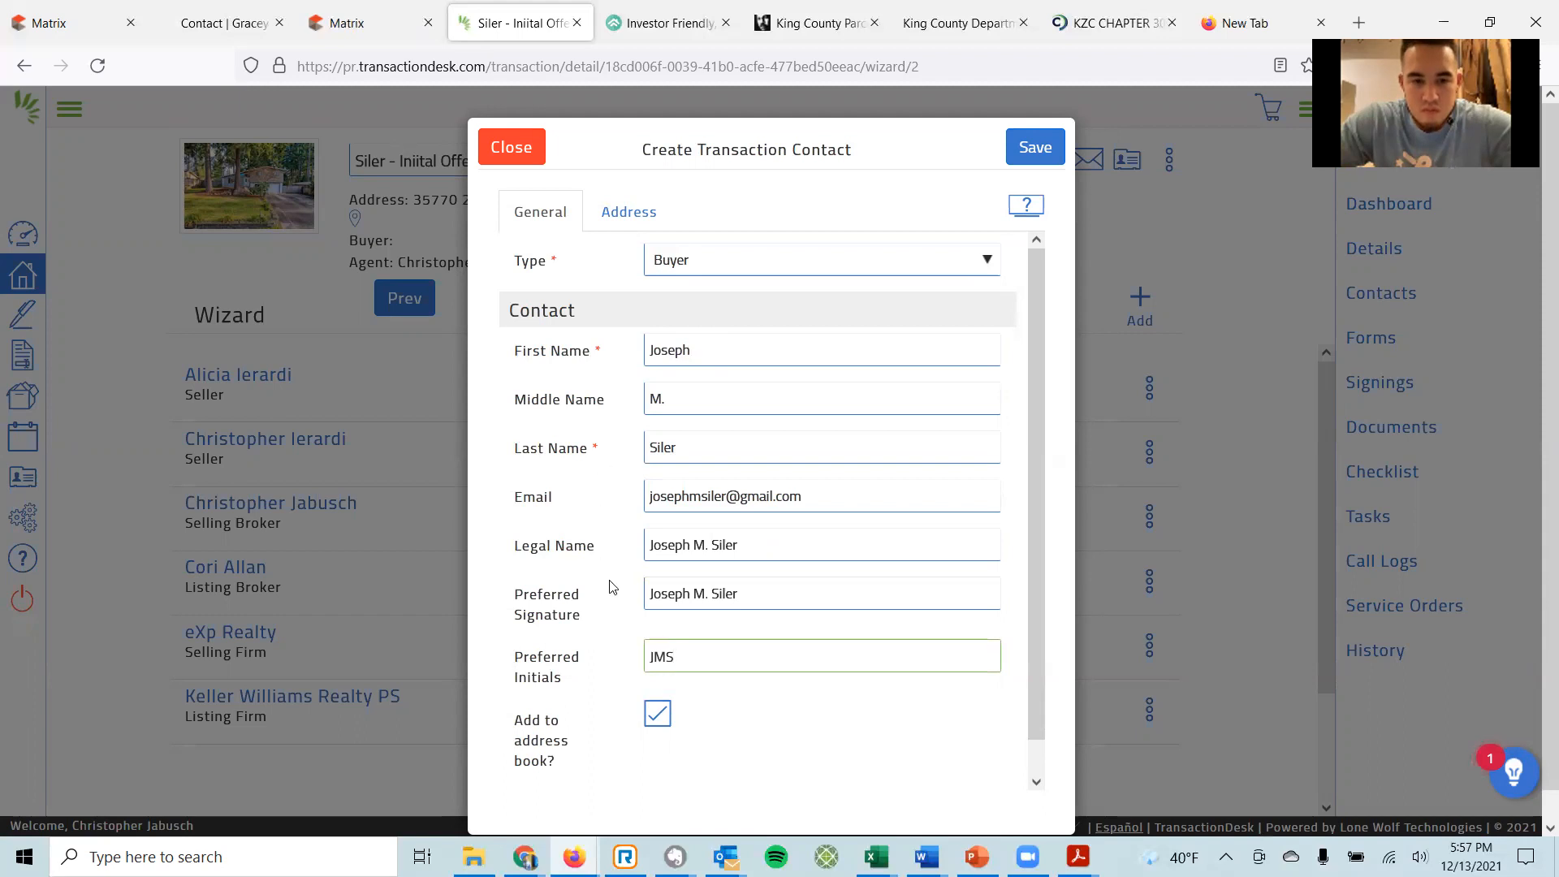
# Review the Address tab, save the buyer contact, and advance to the Forms step.
pyautogui.click(629, 214)
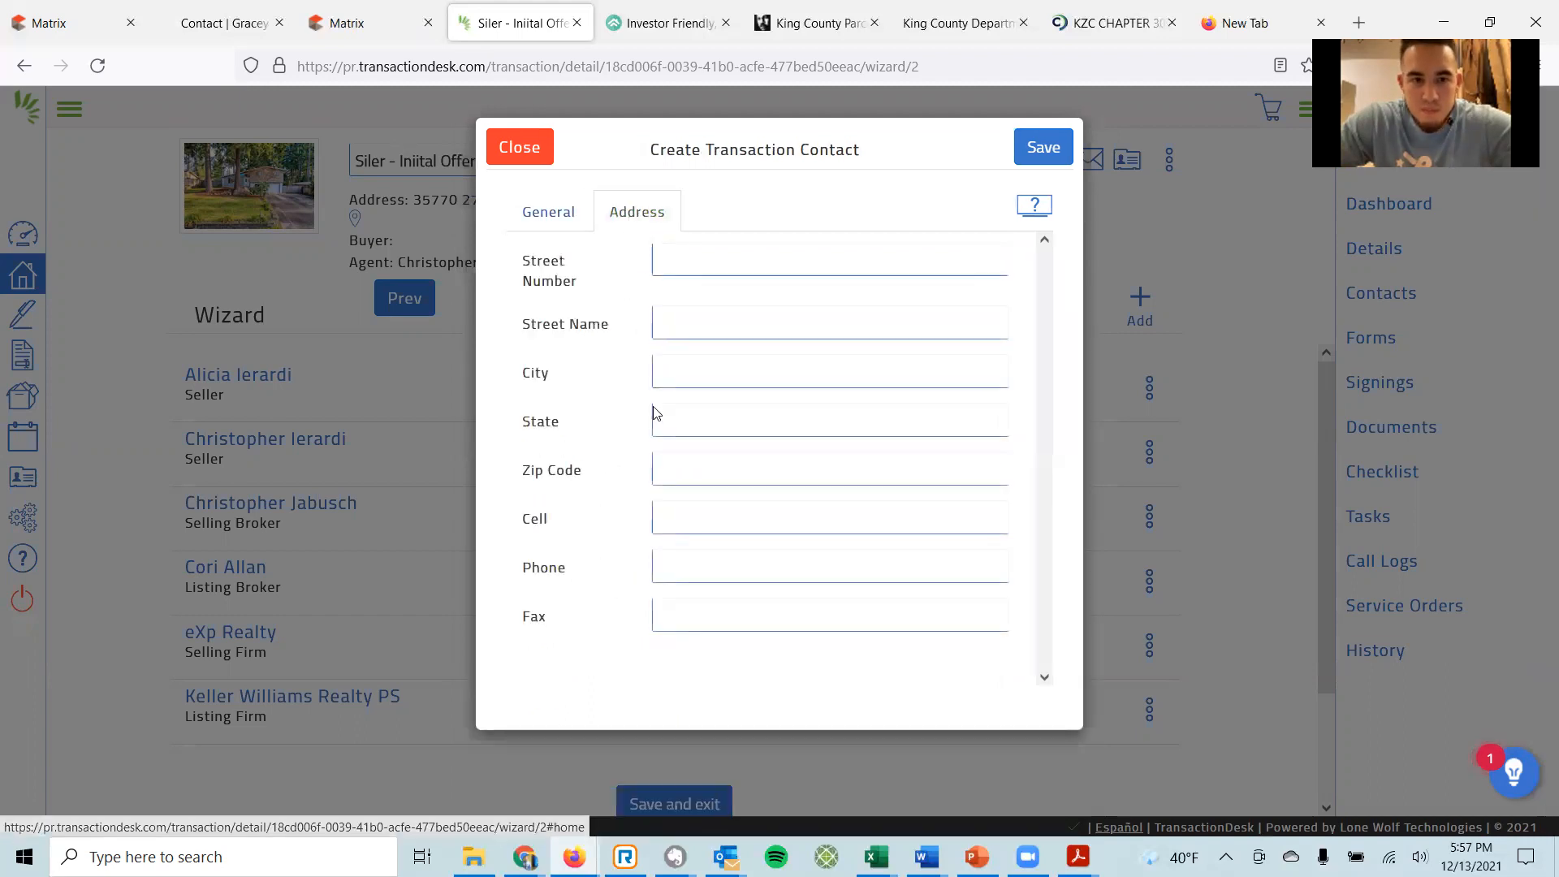
pyautogui.click(542, 214)
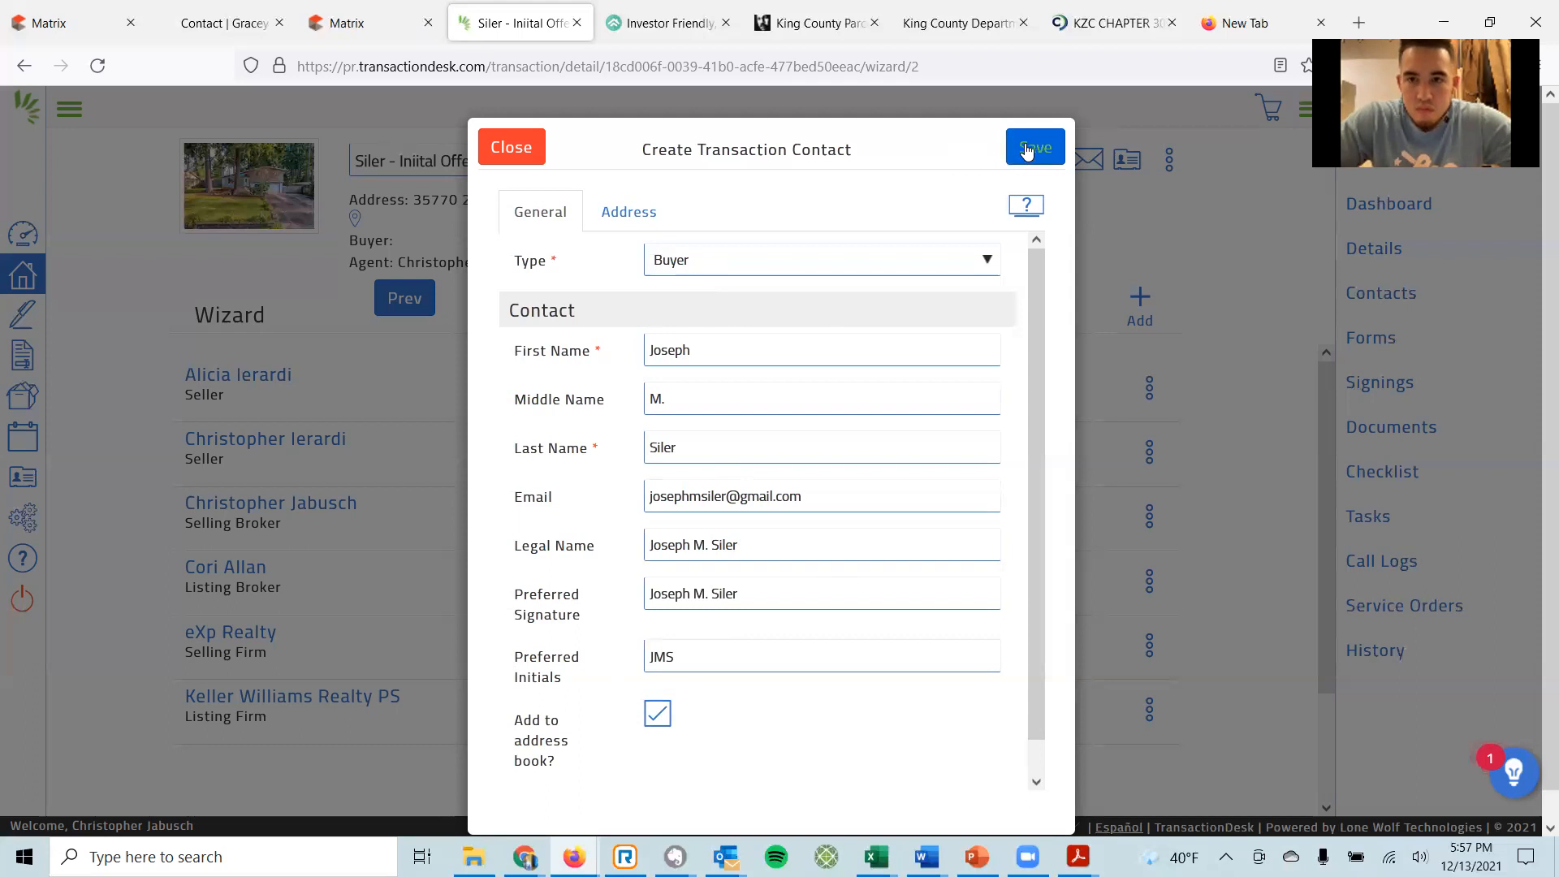
pyautogui.click(1027, 148)
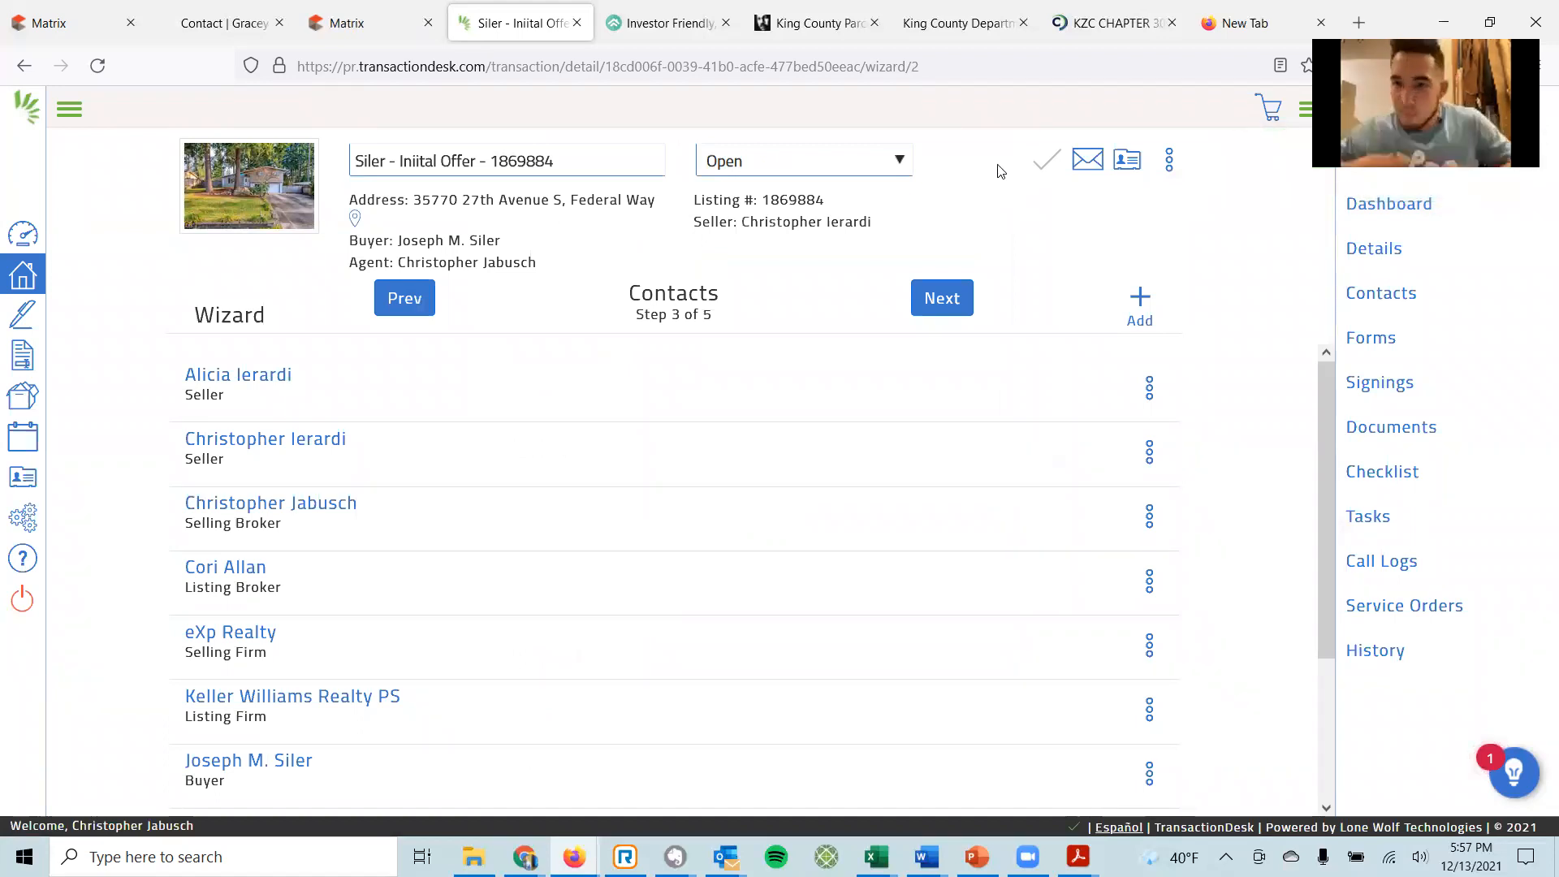
pyautogui.click(942, 297)
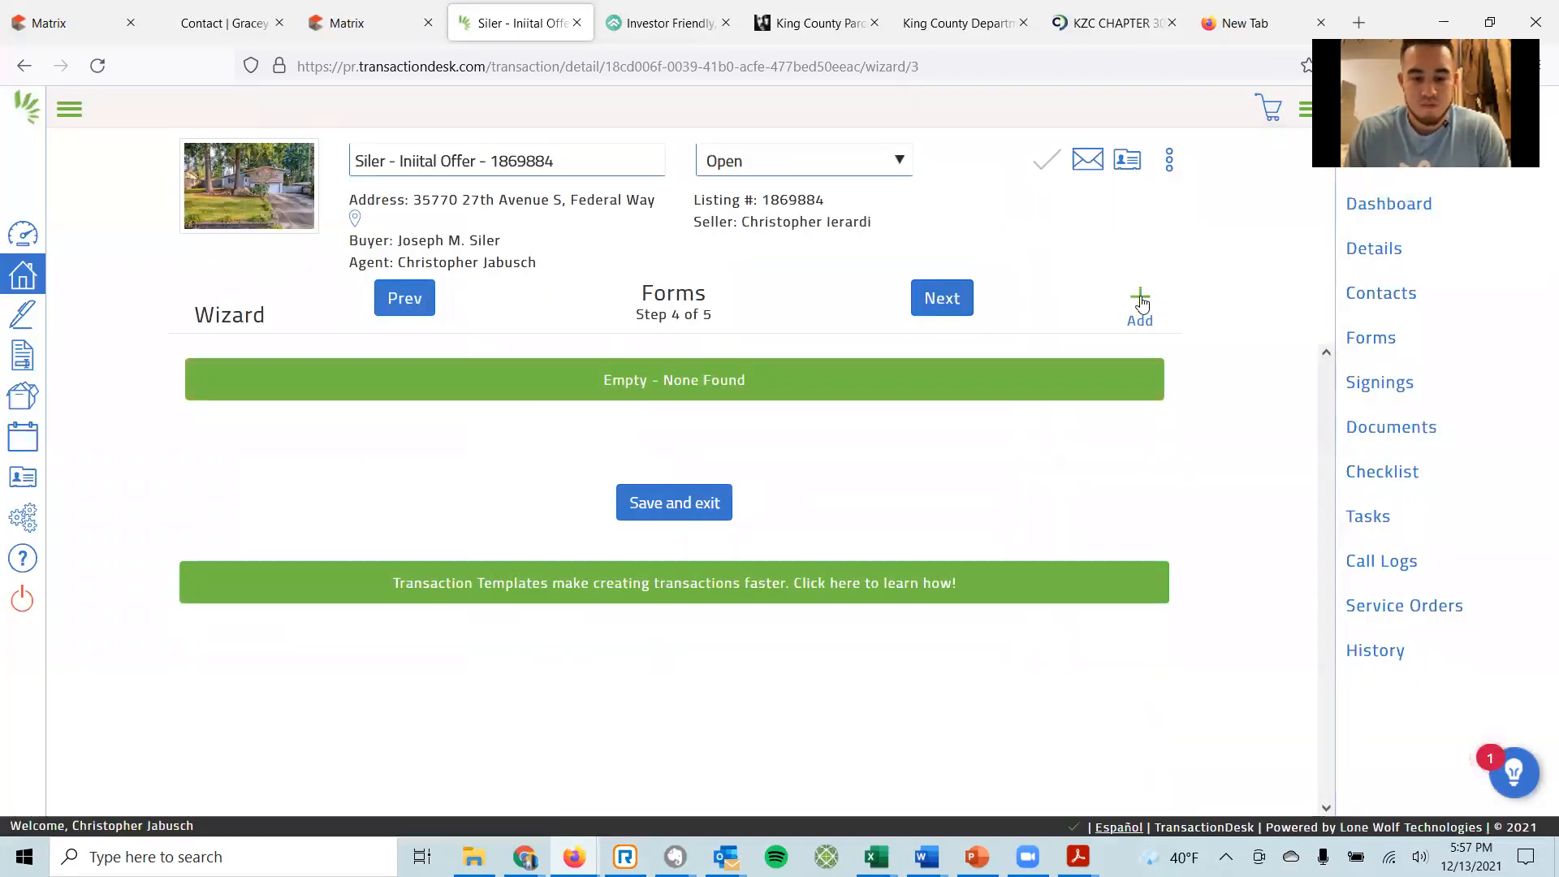
# In All Statewide Forms, select Form 21, Form 22A and Form 22D.
pyautogui.click(1140, 300)
pyautogui.click(423, 353)
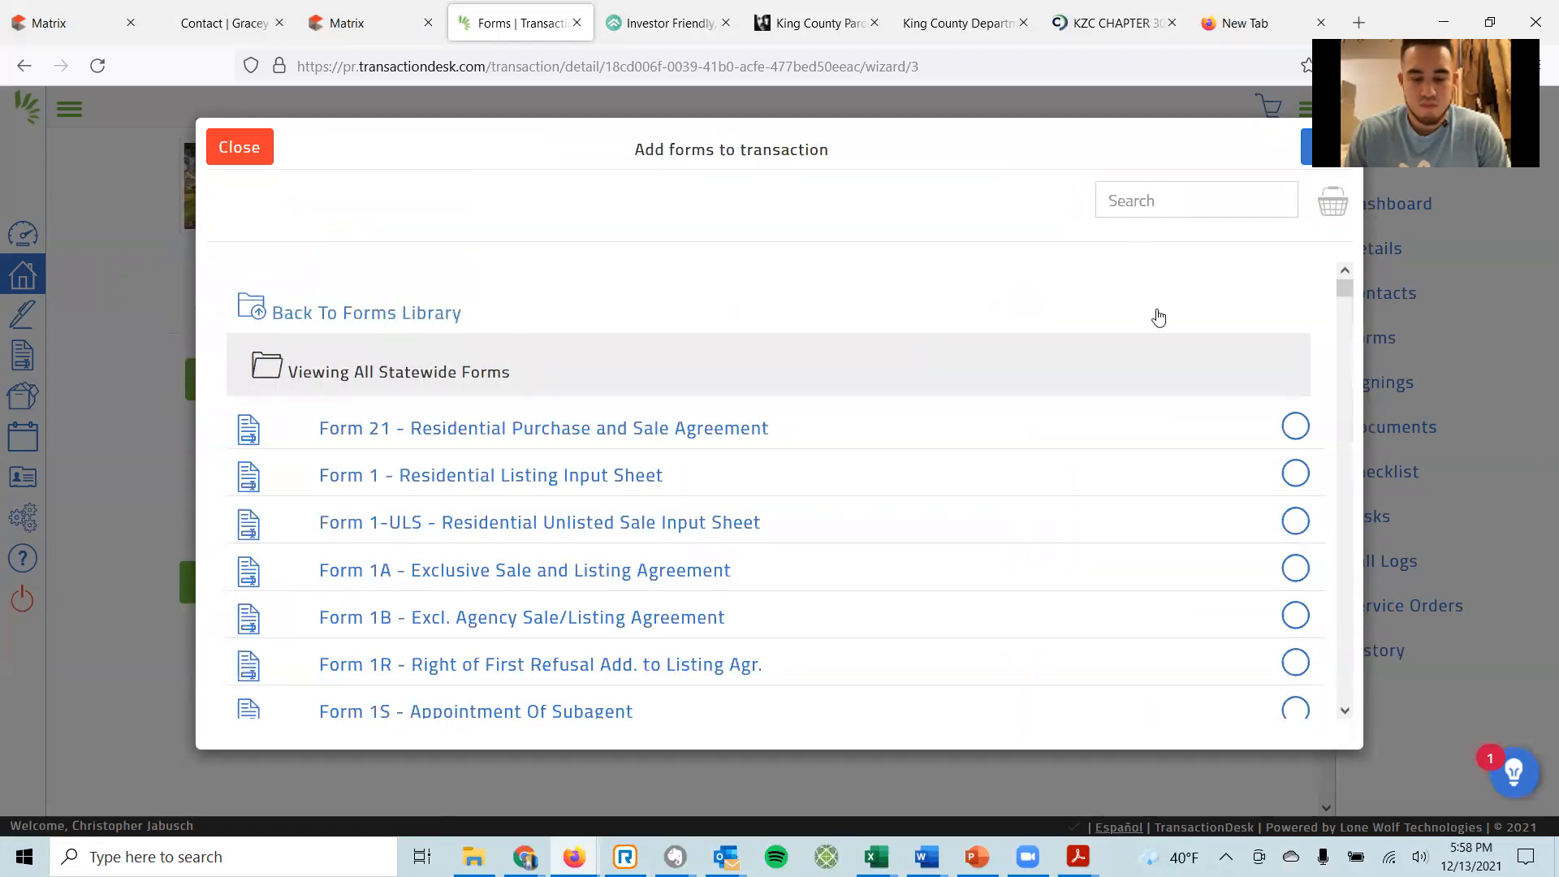
pyautogui.click(1293, 427)
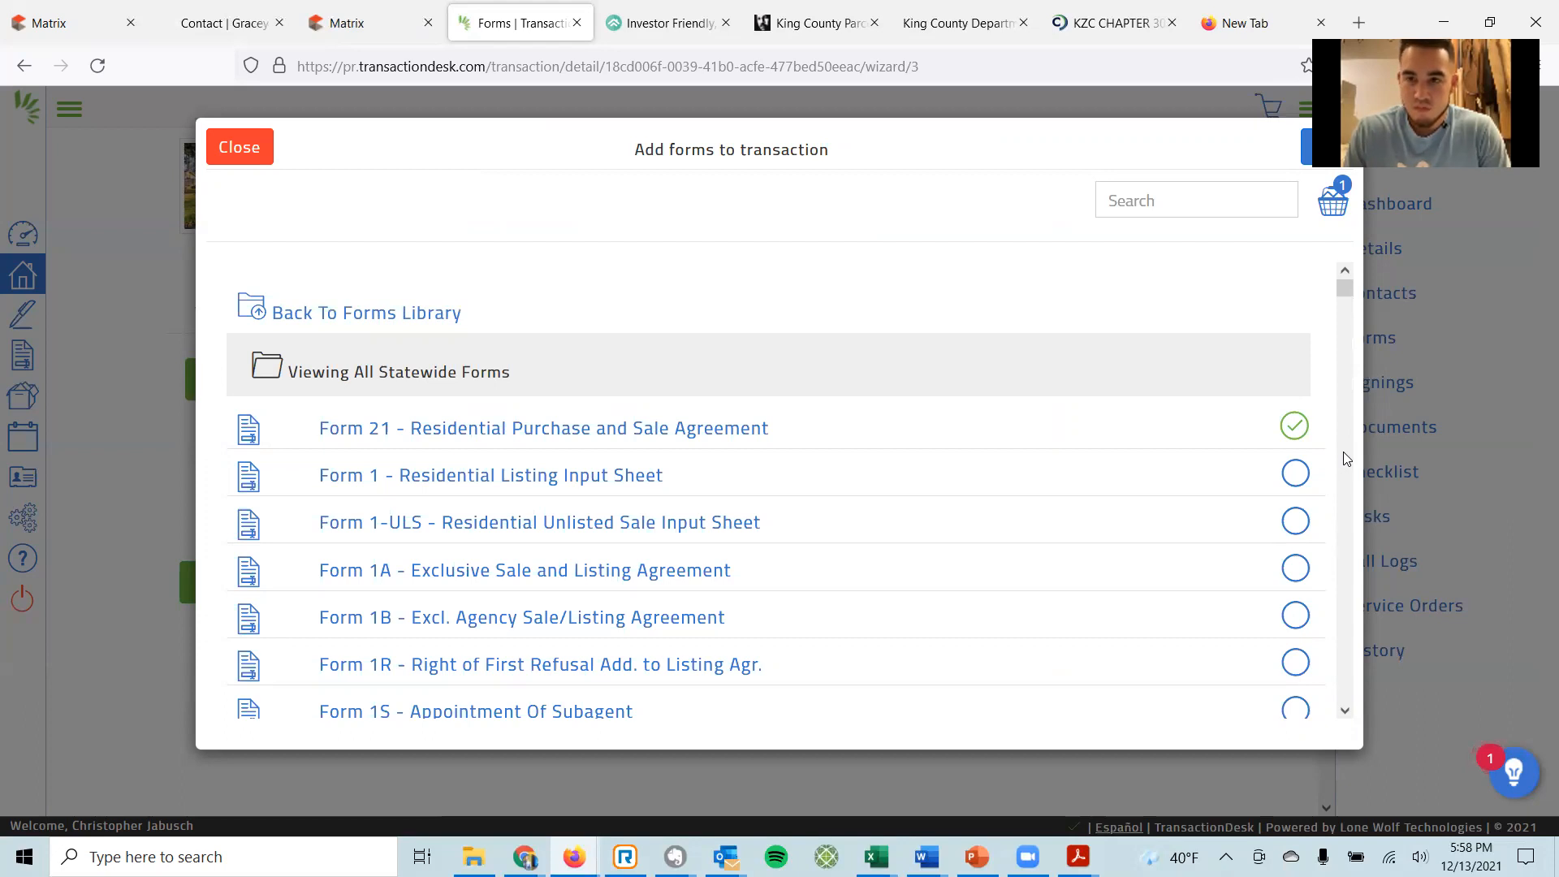
pyautogui.scroll(-5, 1135, 493)
pyautogui.scroll(-10, 1135, 496)
pyautogui.scroll(-8, 1193, 544)
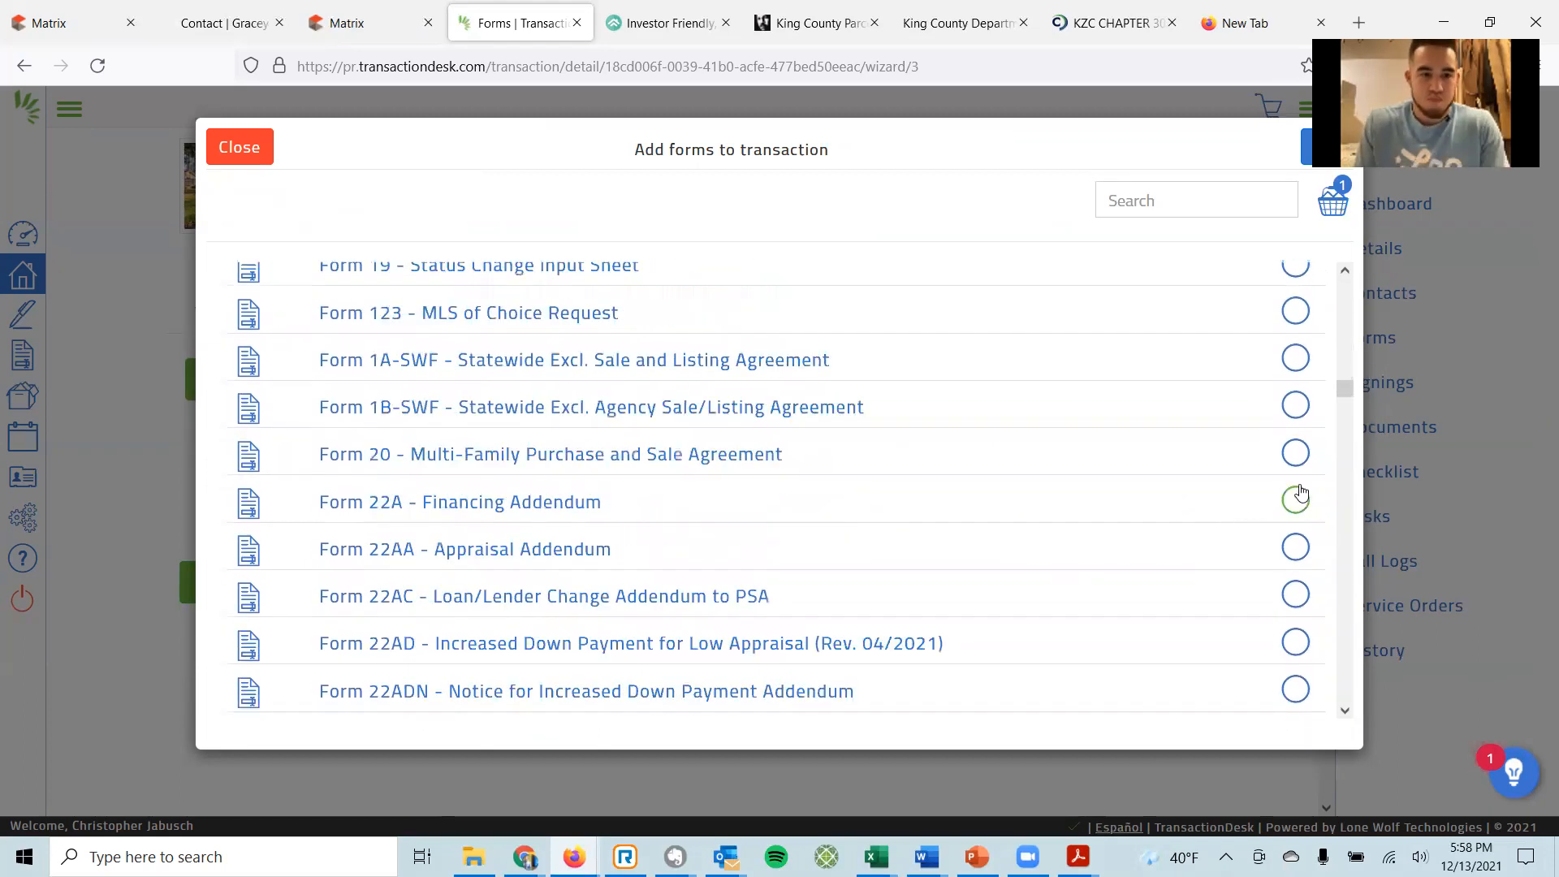
pyautogui.click(1297, 495)
pyautogui.scroll(-4, 1212, 560)
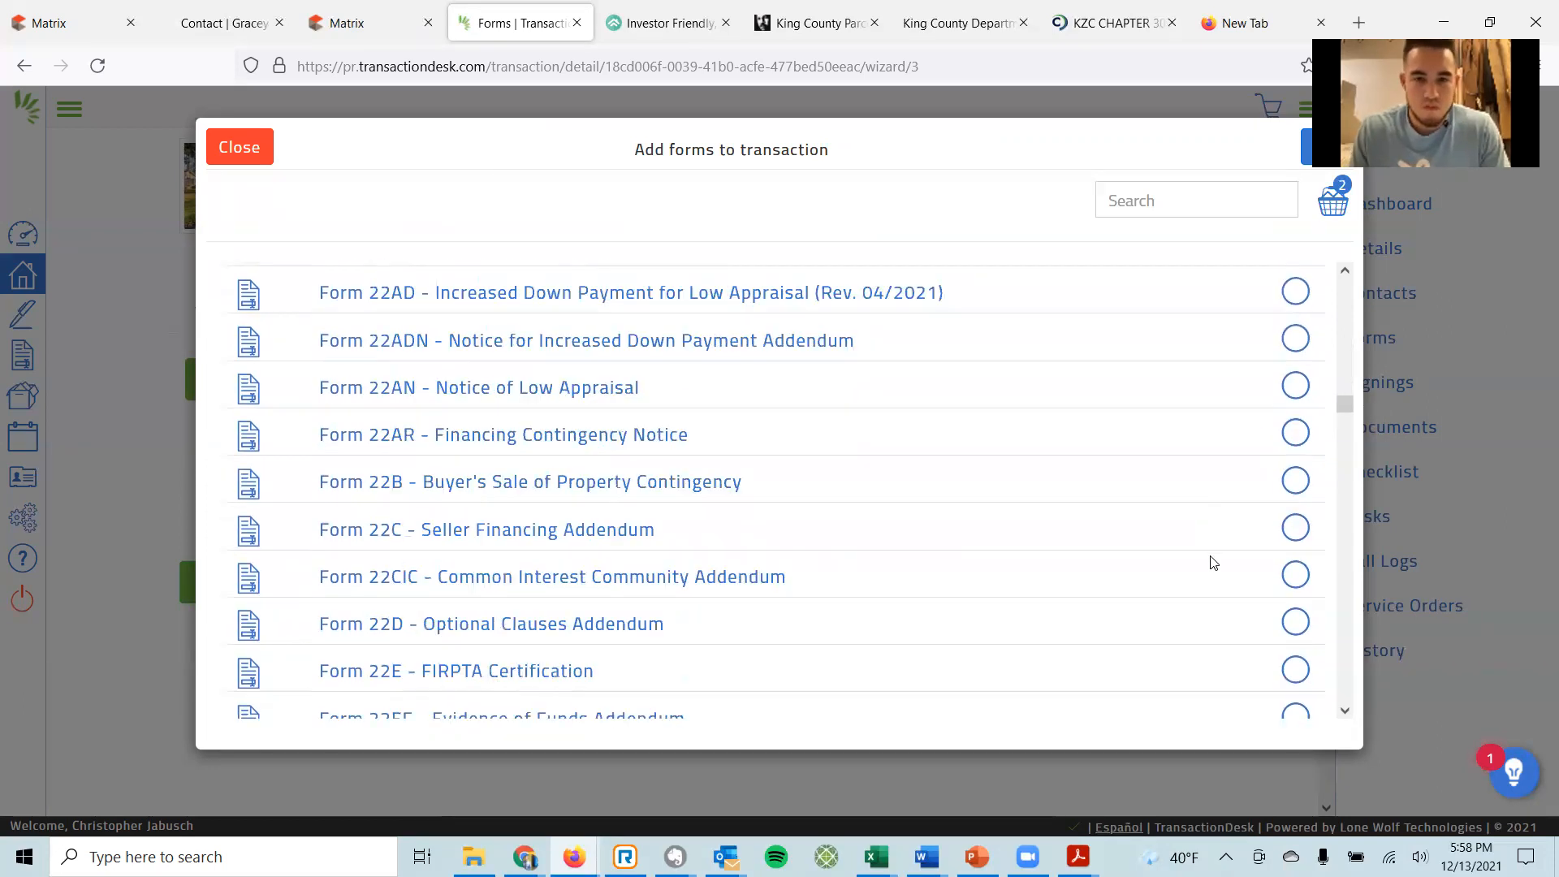
pyautogui.click(1297, 622)
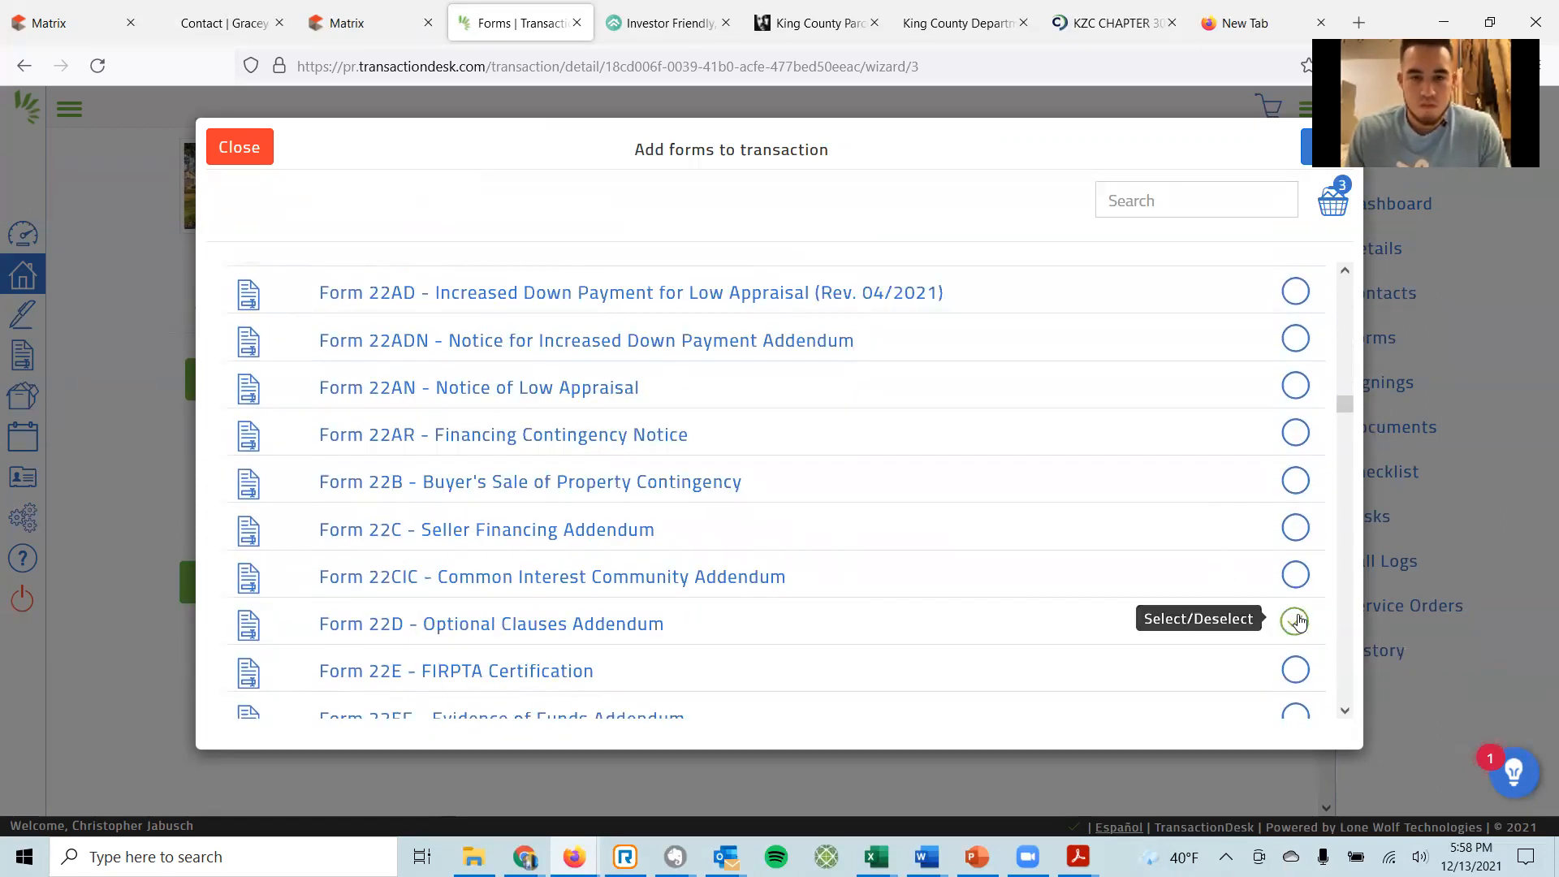
# Select Form 35W and add all four chosen forms to the transaction.
pyautogui.scroll(-3, 1221, 598)
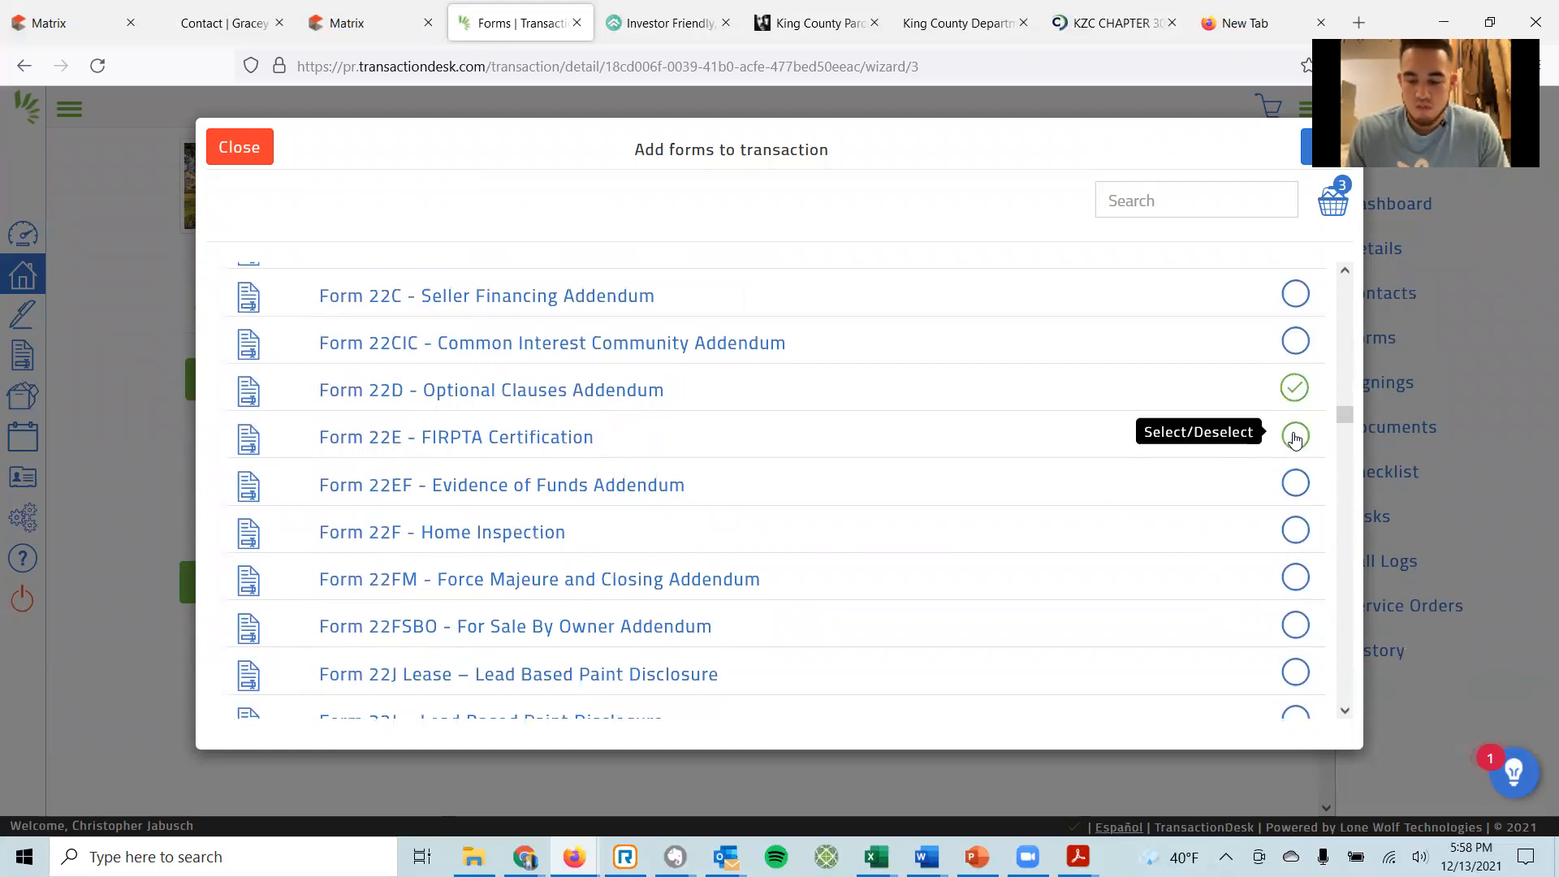
pyautogui.scroll(-3, 1239, 532)
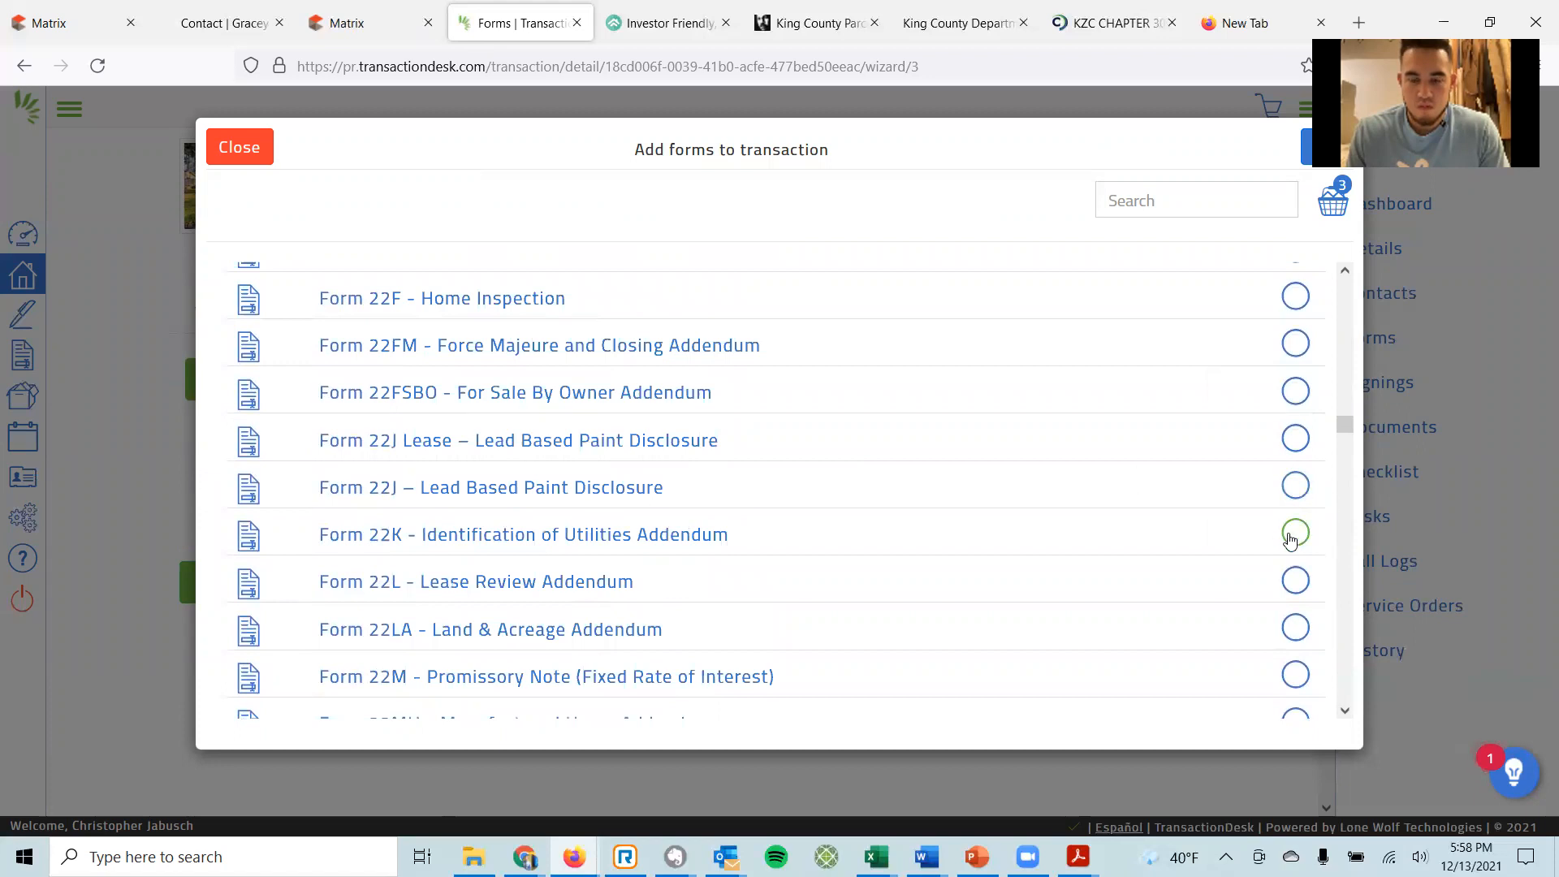
pyautogui.scroll(-3, 1294, 538)
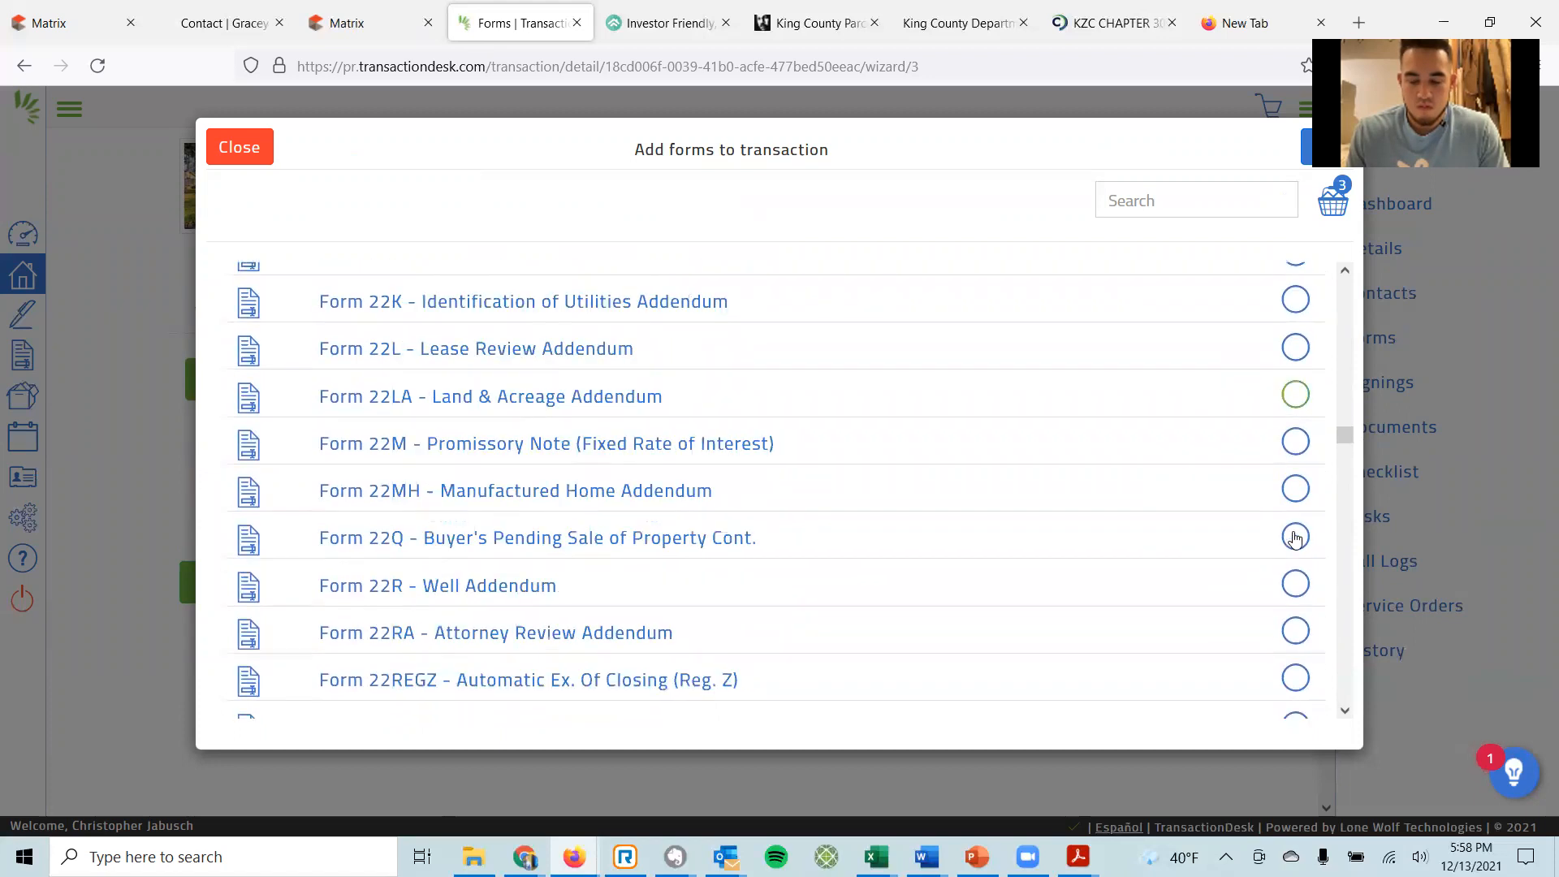
pyautogui.scroll(-4, 1295, 538)
pyautogui.scroll(-7, 1295, 539)
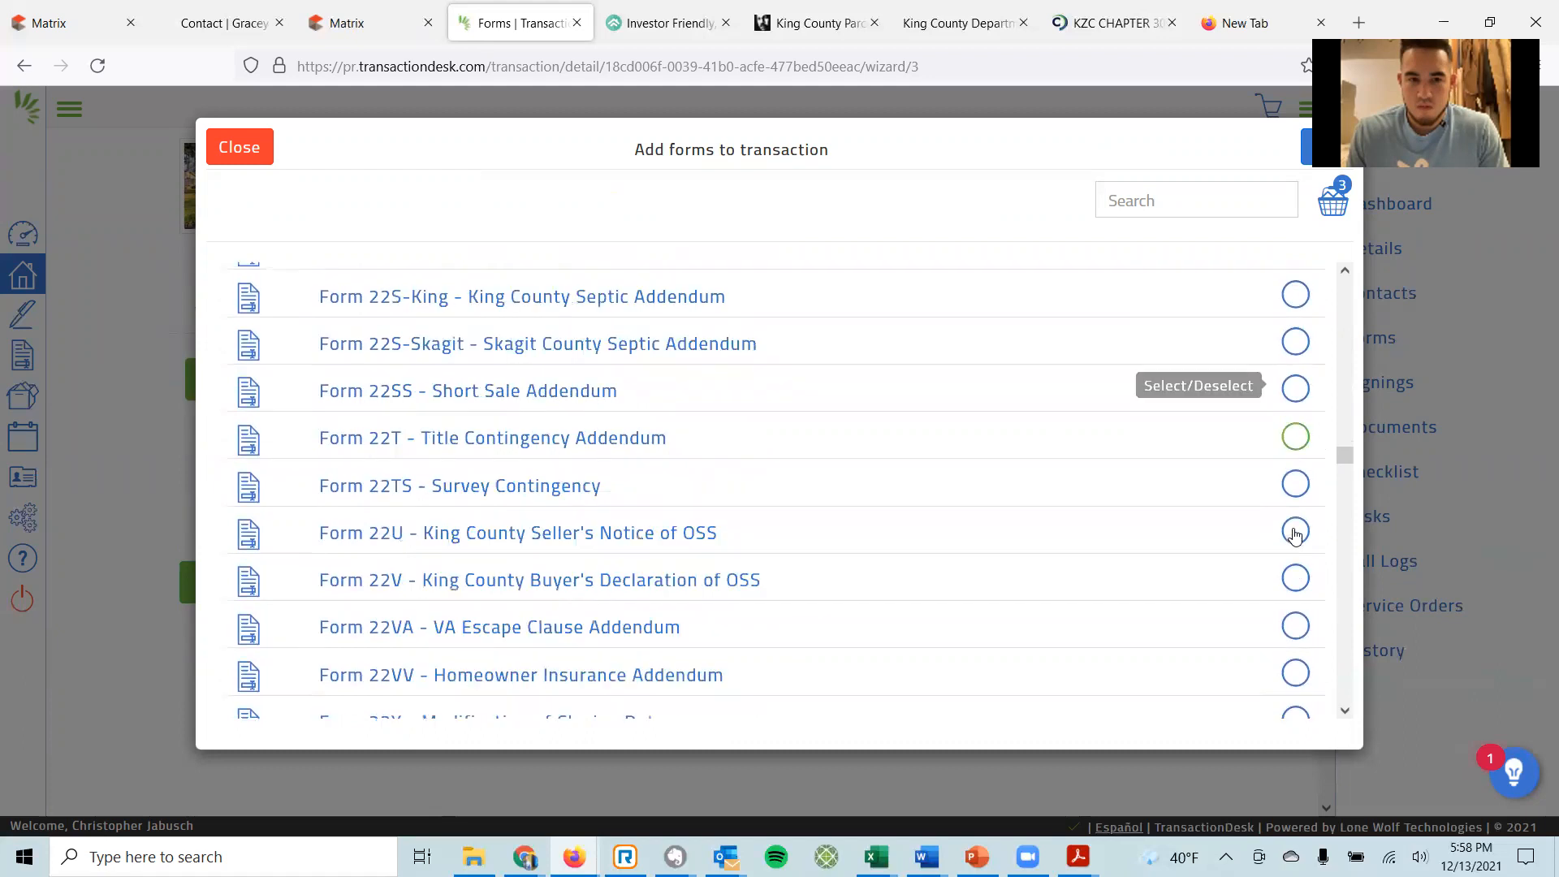
pyautogui.scroll(-8, 1300, 520)
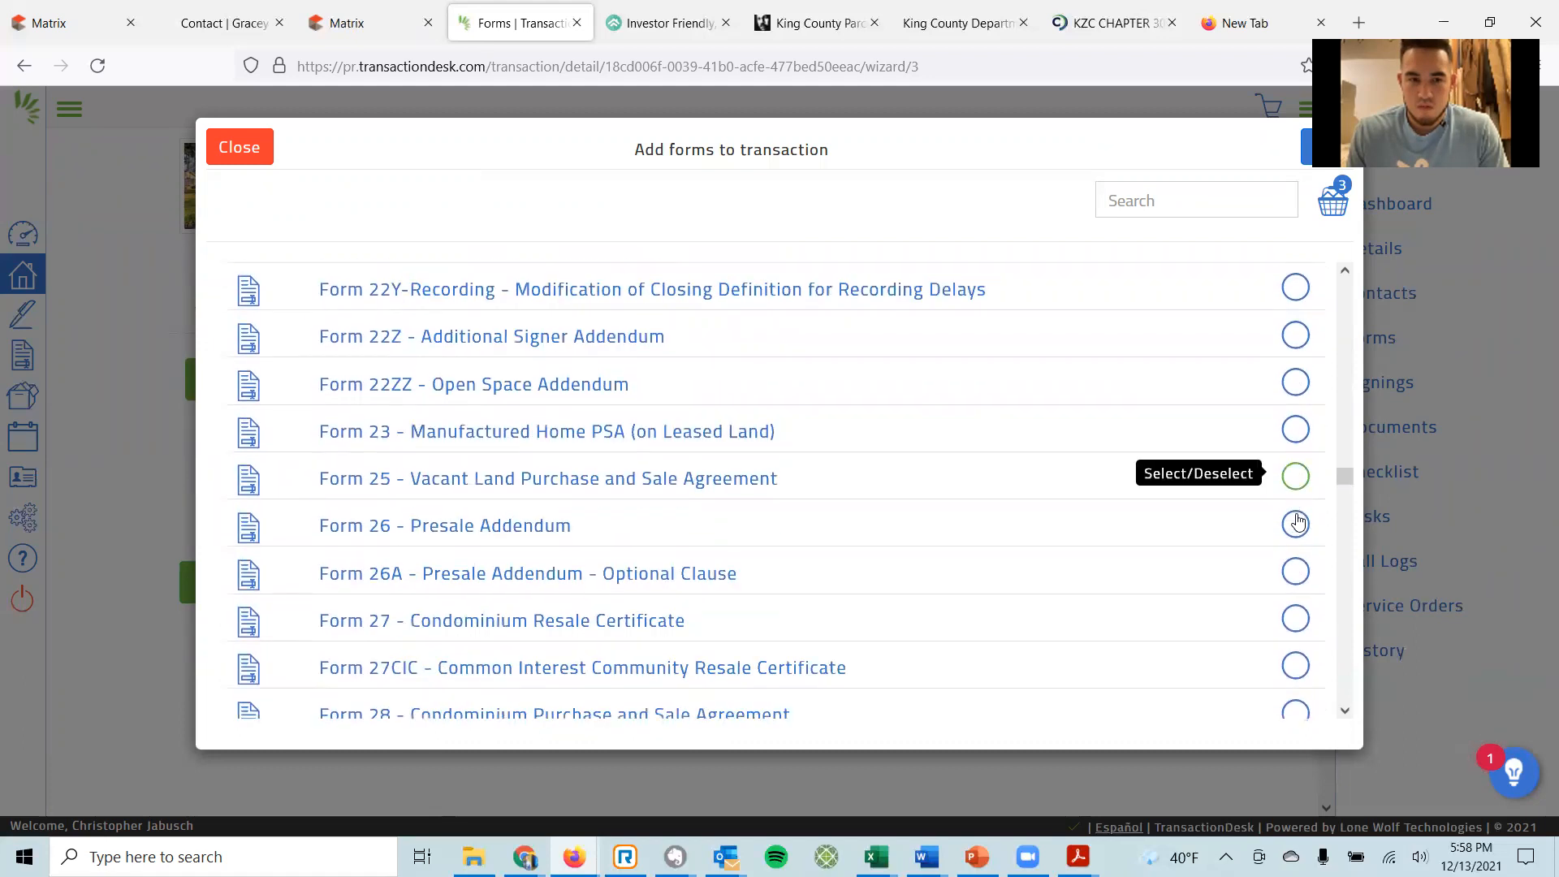
pyautogui.scroll(-7, 1301, 516)
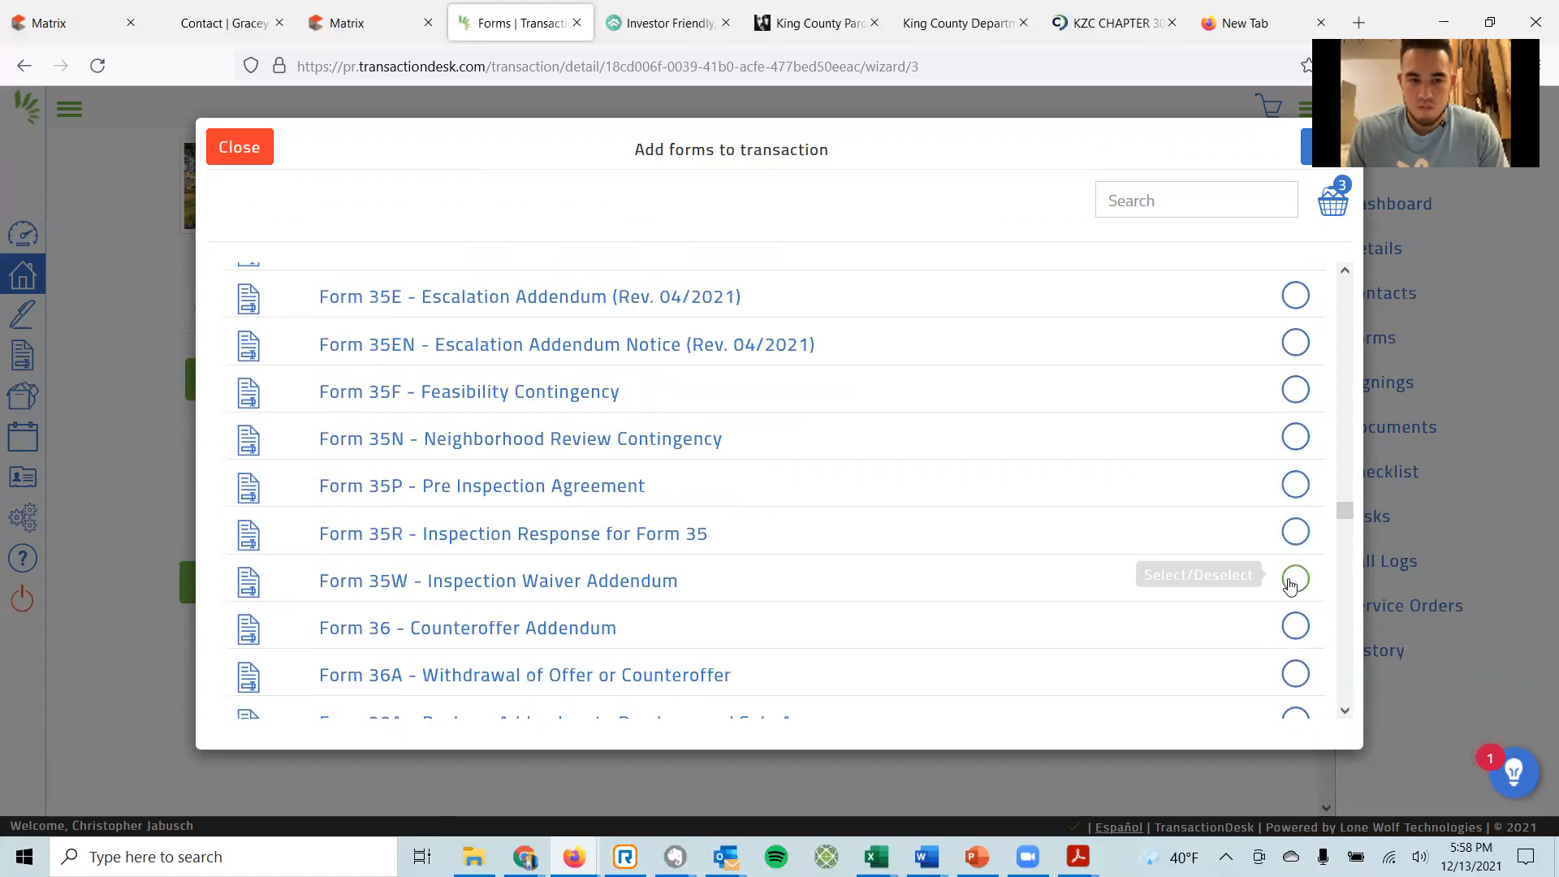
pyautogui.click(1295, 578)
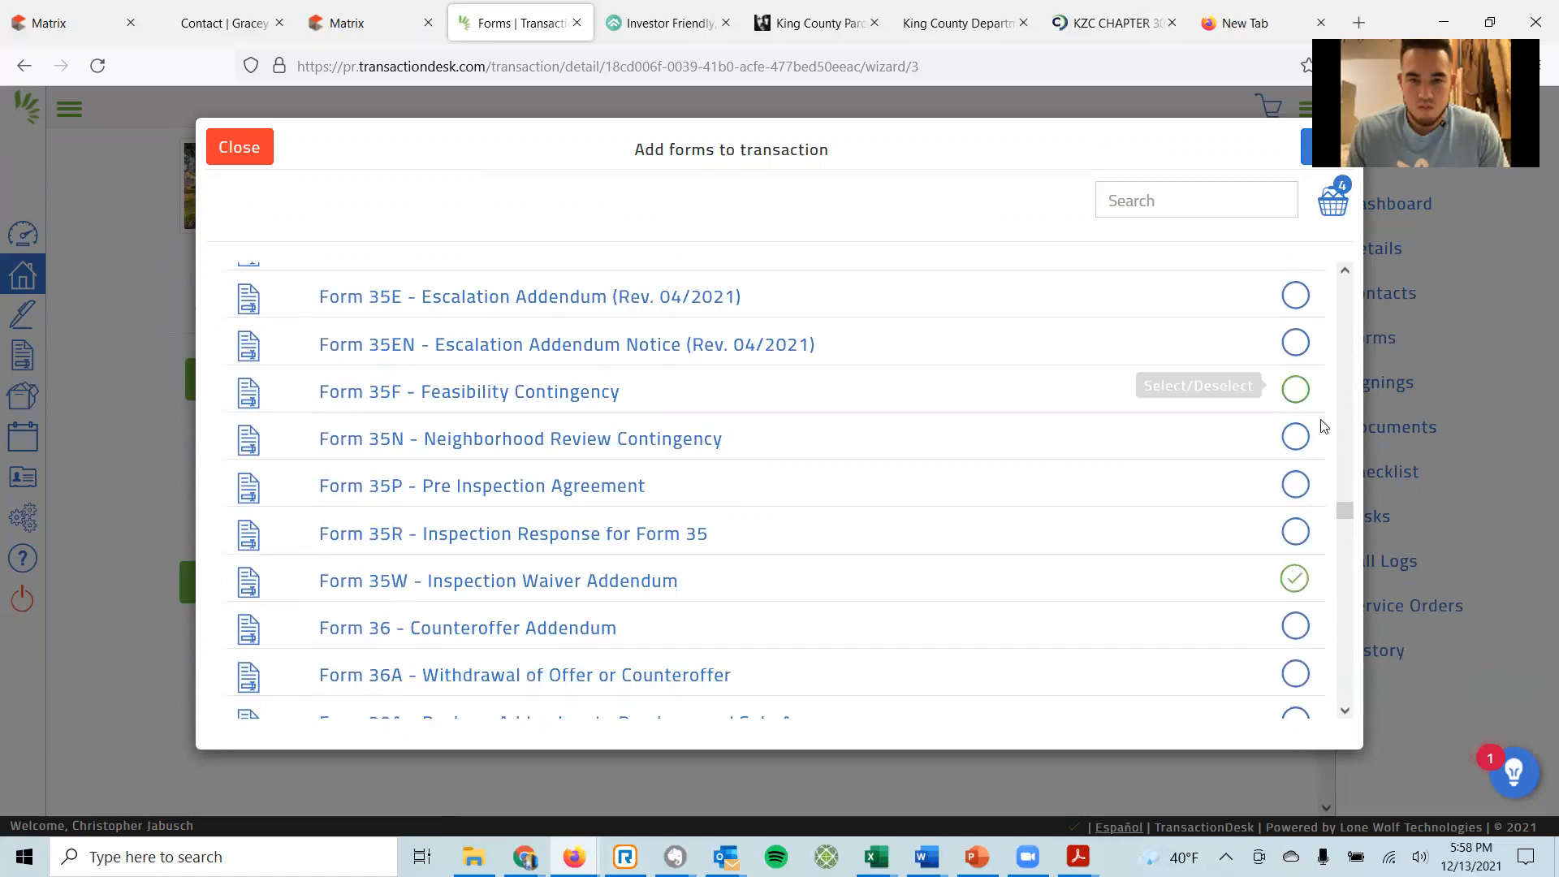
pyautogui.scroll(15, 1173, 426)
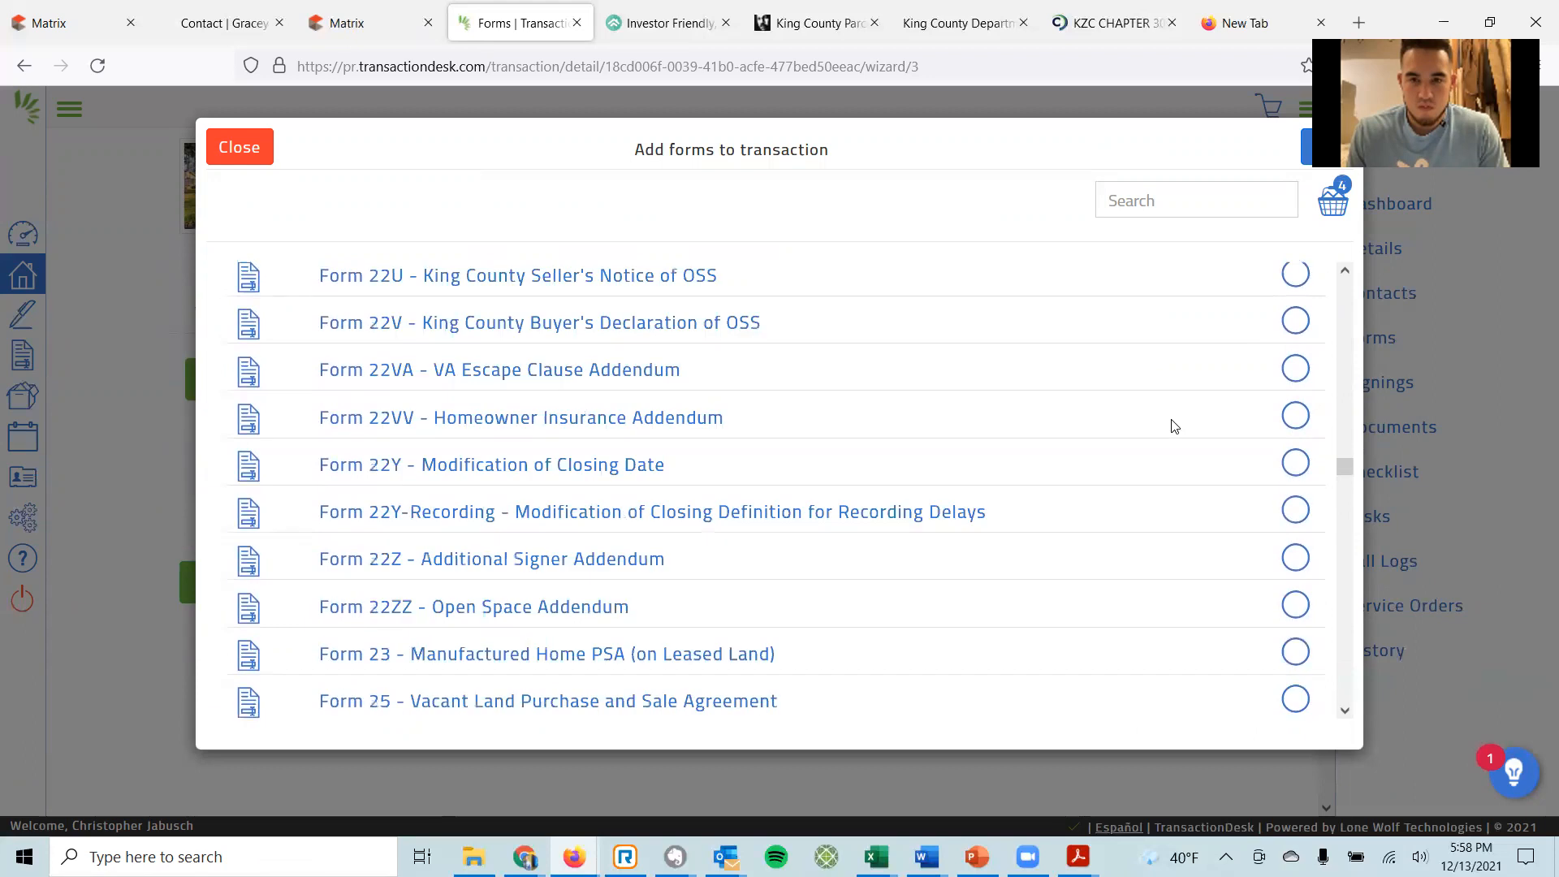
pyautogui.scroll(5, 1172, 426)
pyautogui.scroll(-12, 1174, 427)
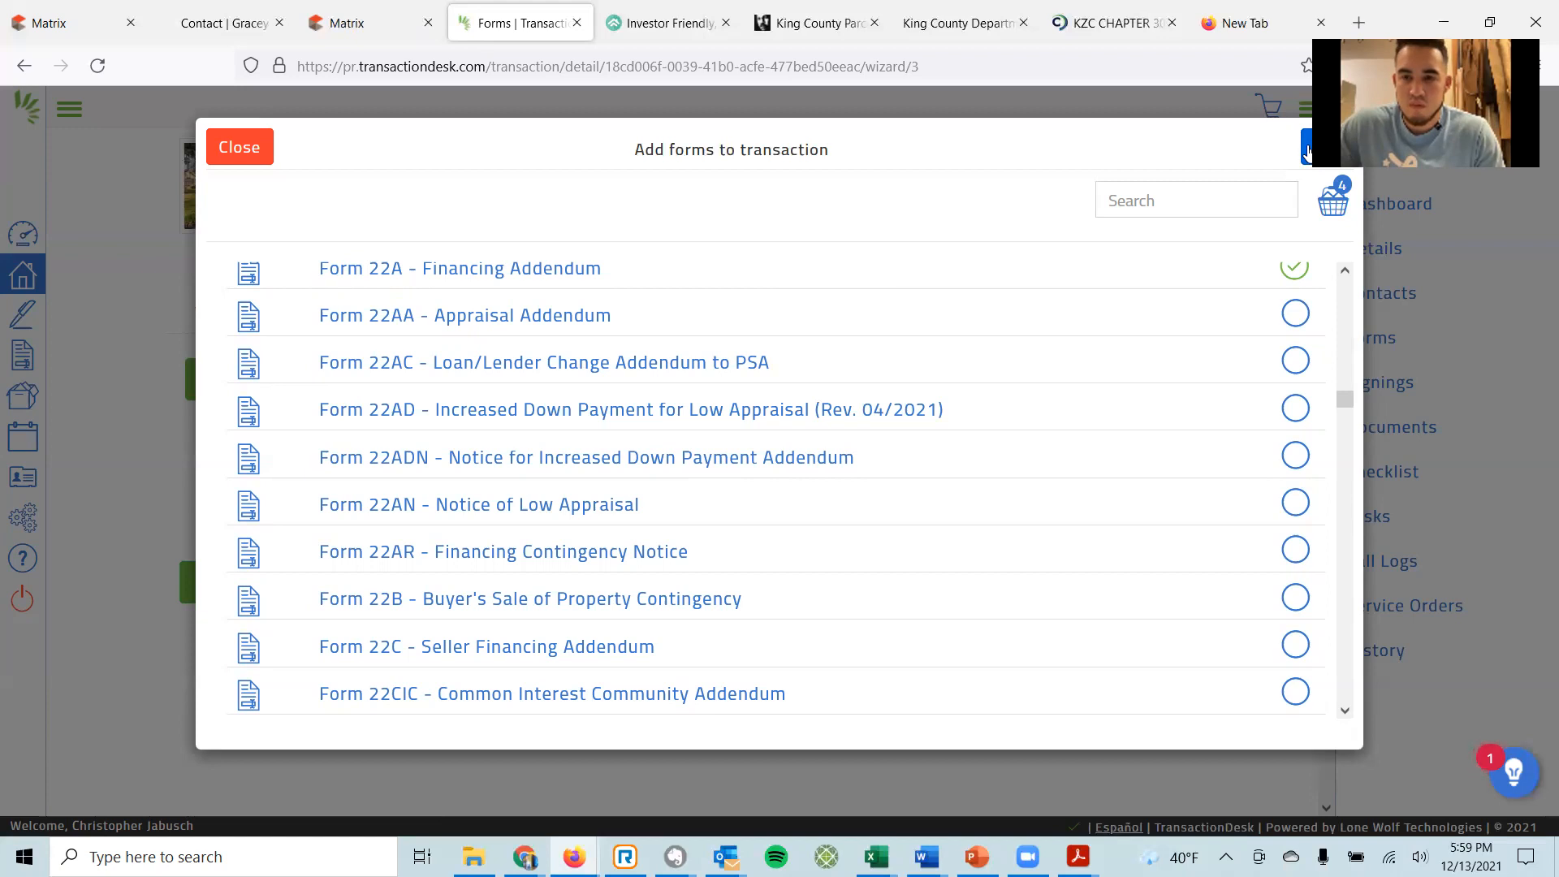
pyautogui.click(1308, 150)
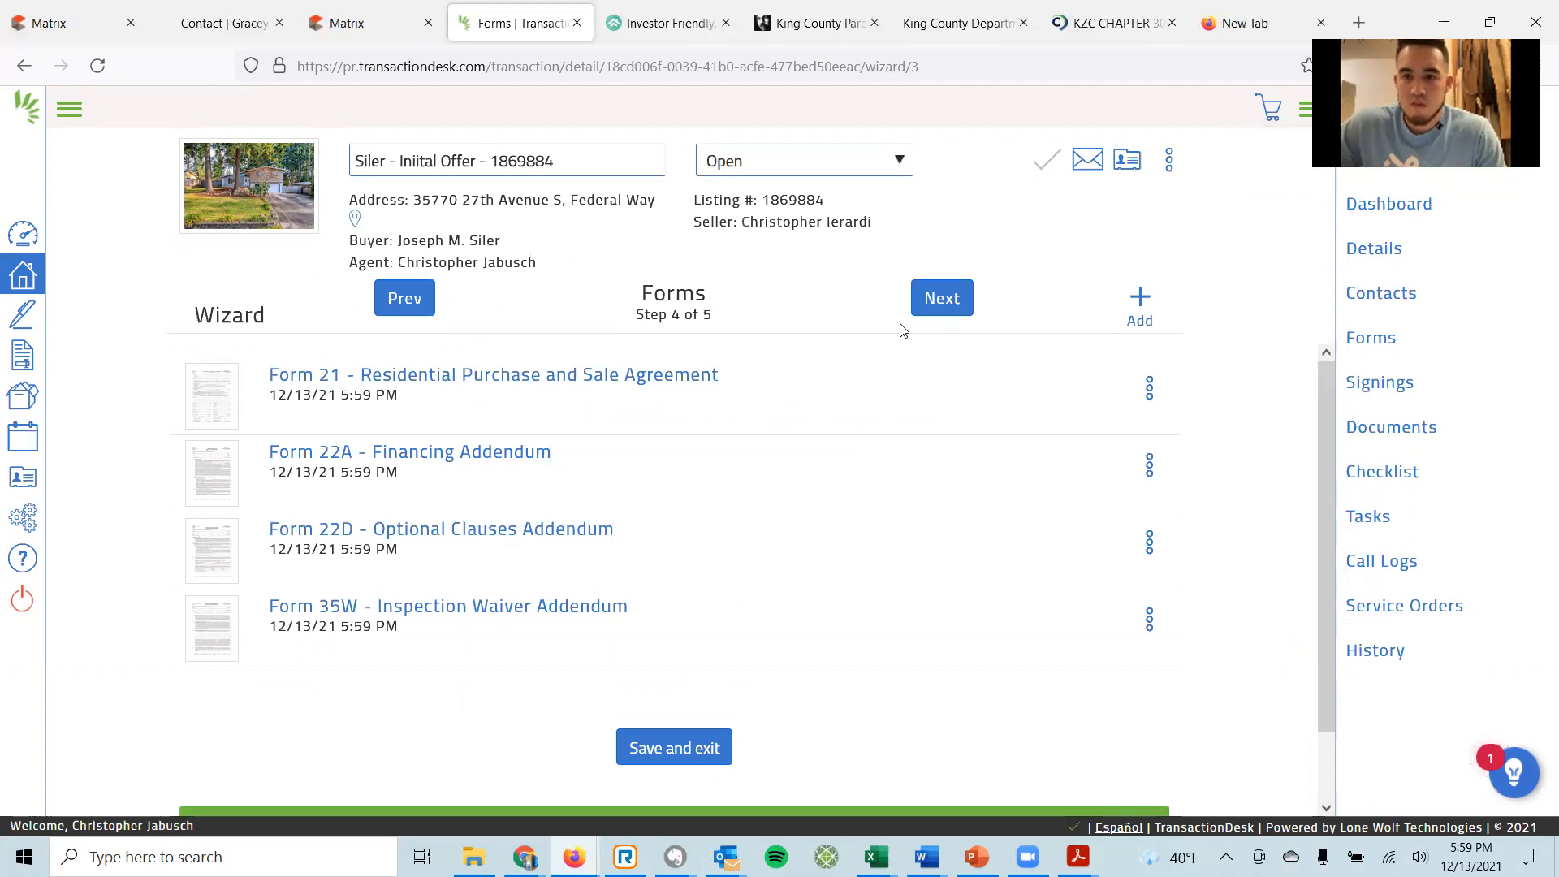
# Advance to the Documents step and review the attached listing PDFs.
pyautogui.click(939, 298)
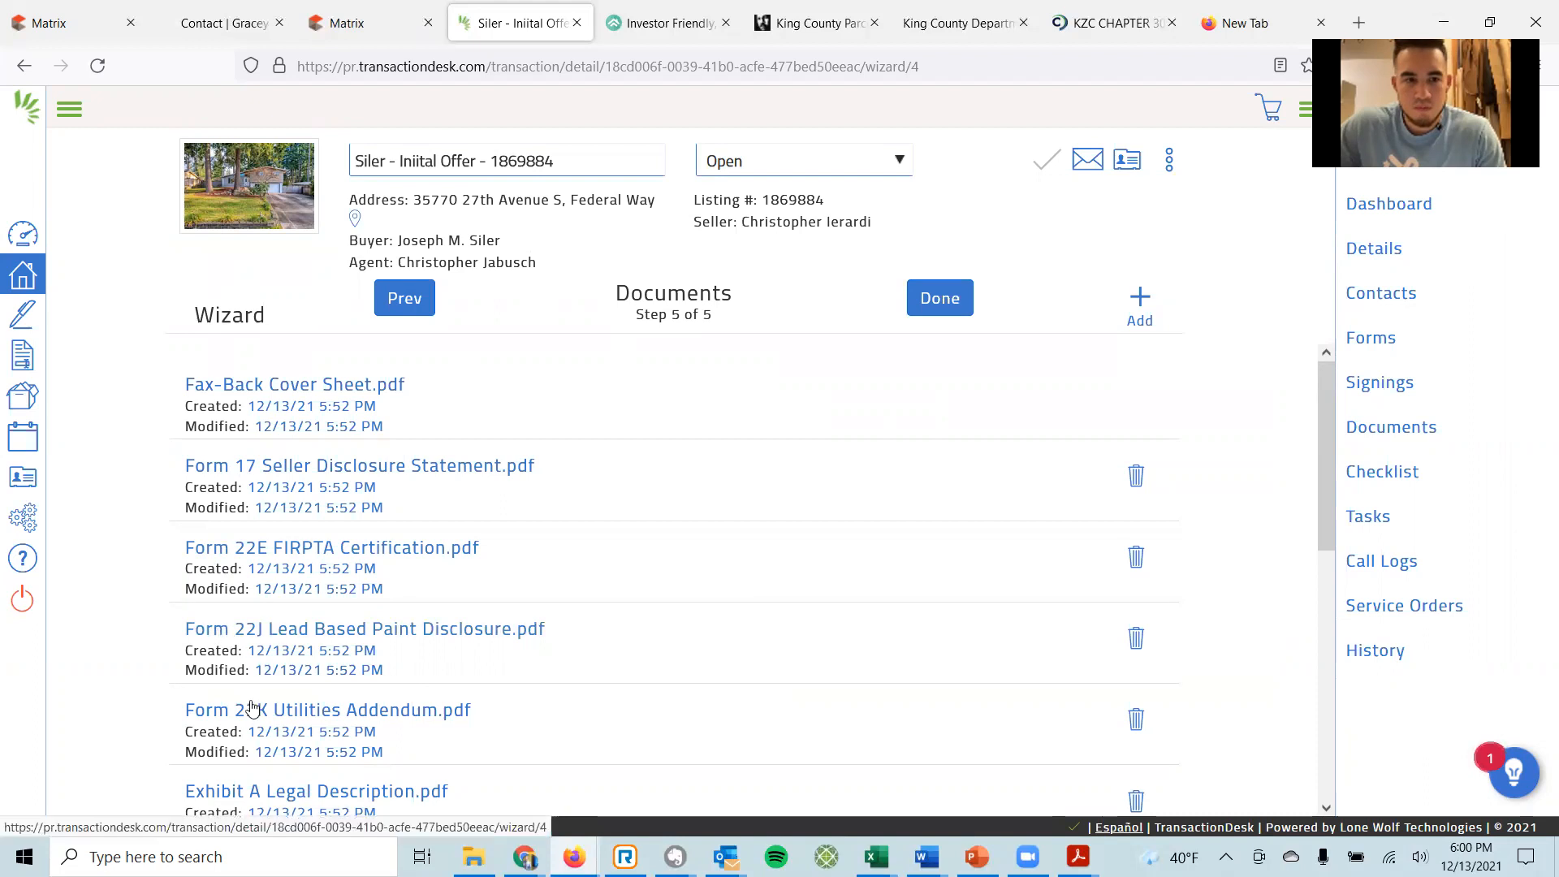
pyautogui.scroll(-1, 479, 728)
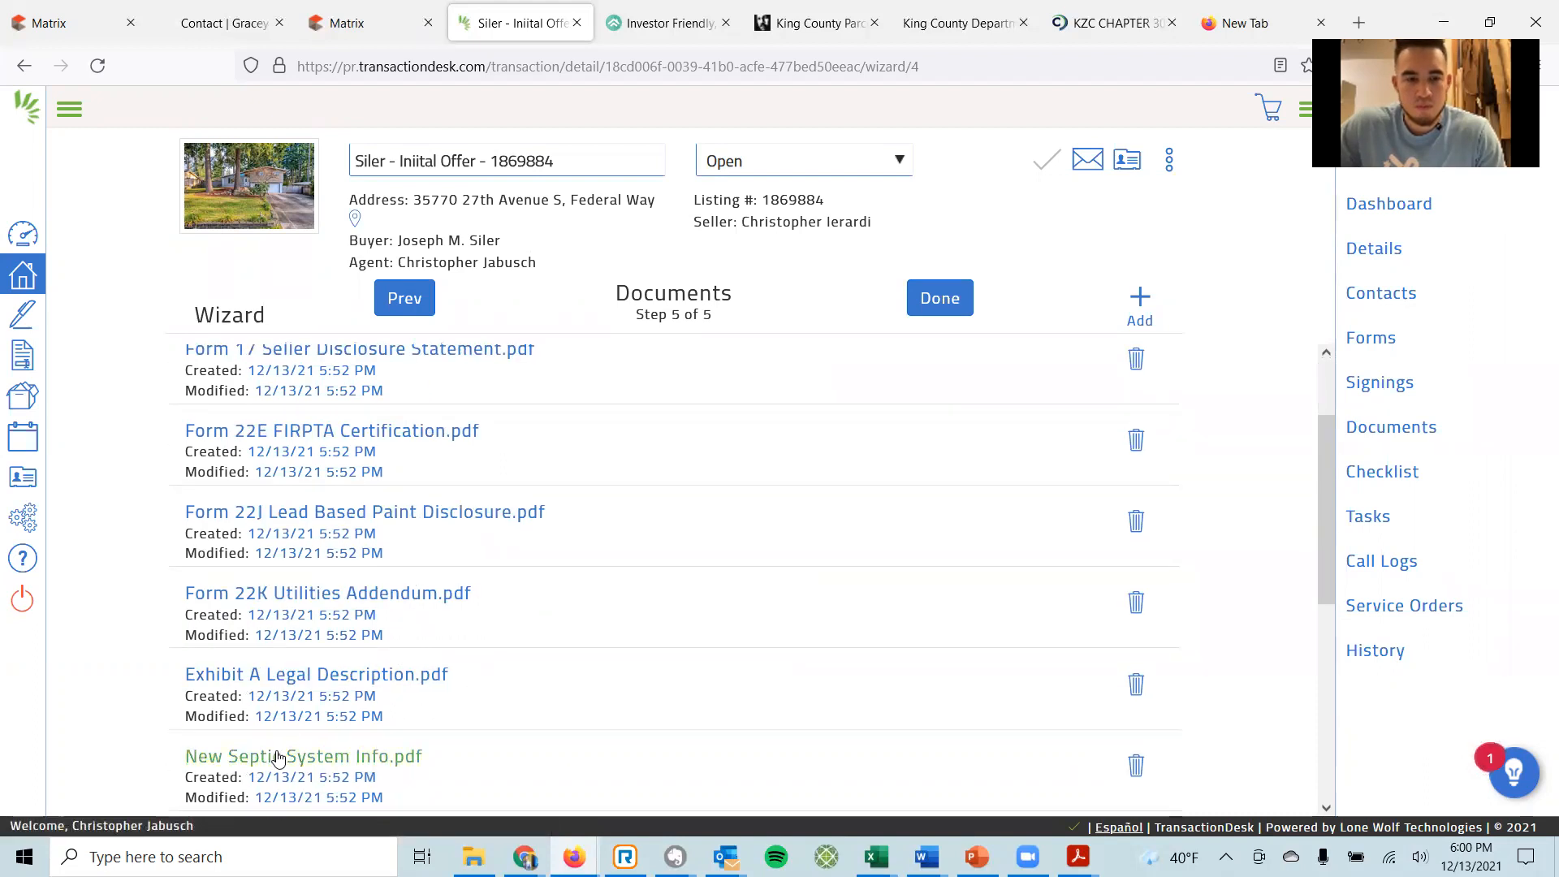
pyautogui.scroll(-3, 356, 695)
pyautogui.scroll(-3, 357, 691)
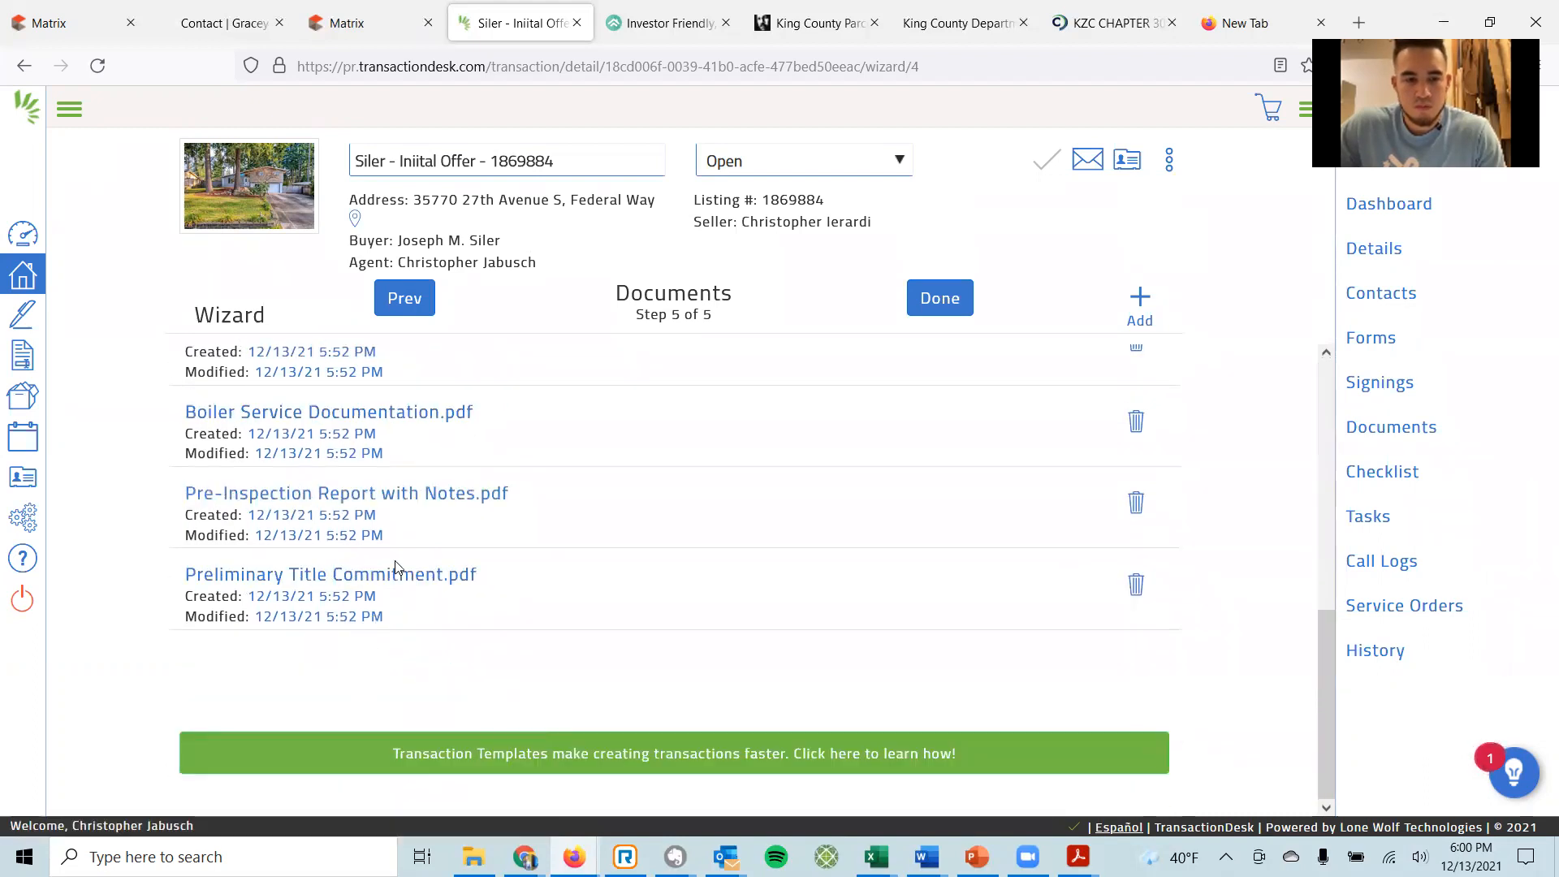
pyautogui.scroll(6, 396, 565)
pyautogui.scroll(1, 399, 561)
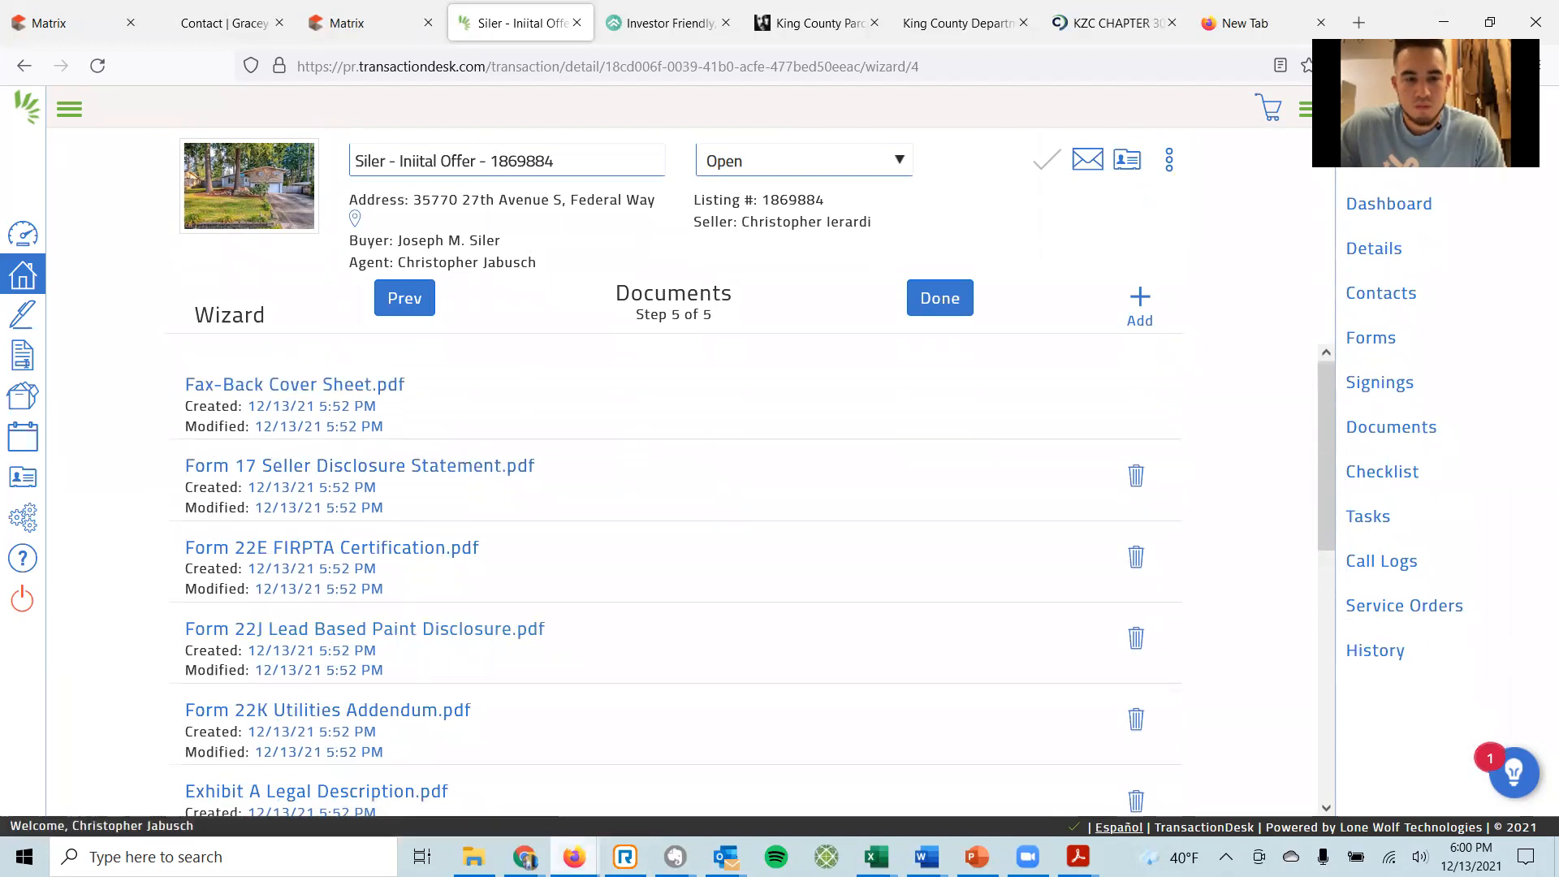
# Compare them with the Matrix listing's document list, then finish the wizard with Done.
pyautogui.moveTo(524, 856)
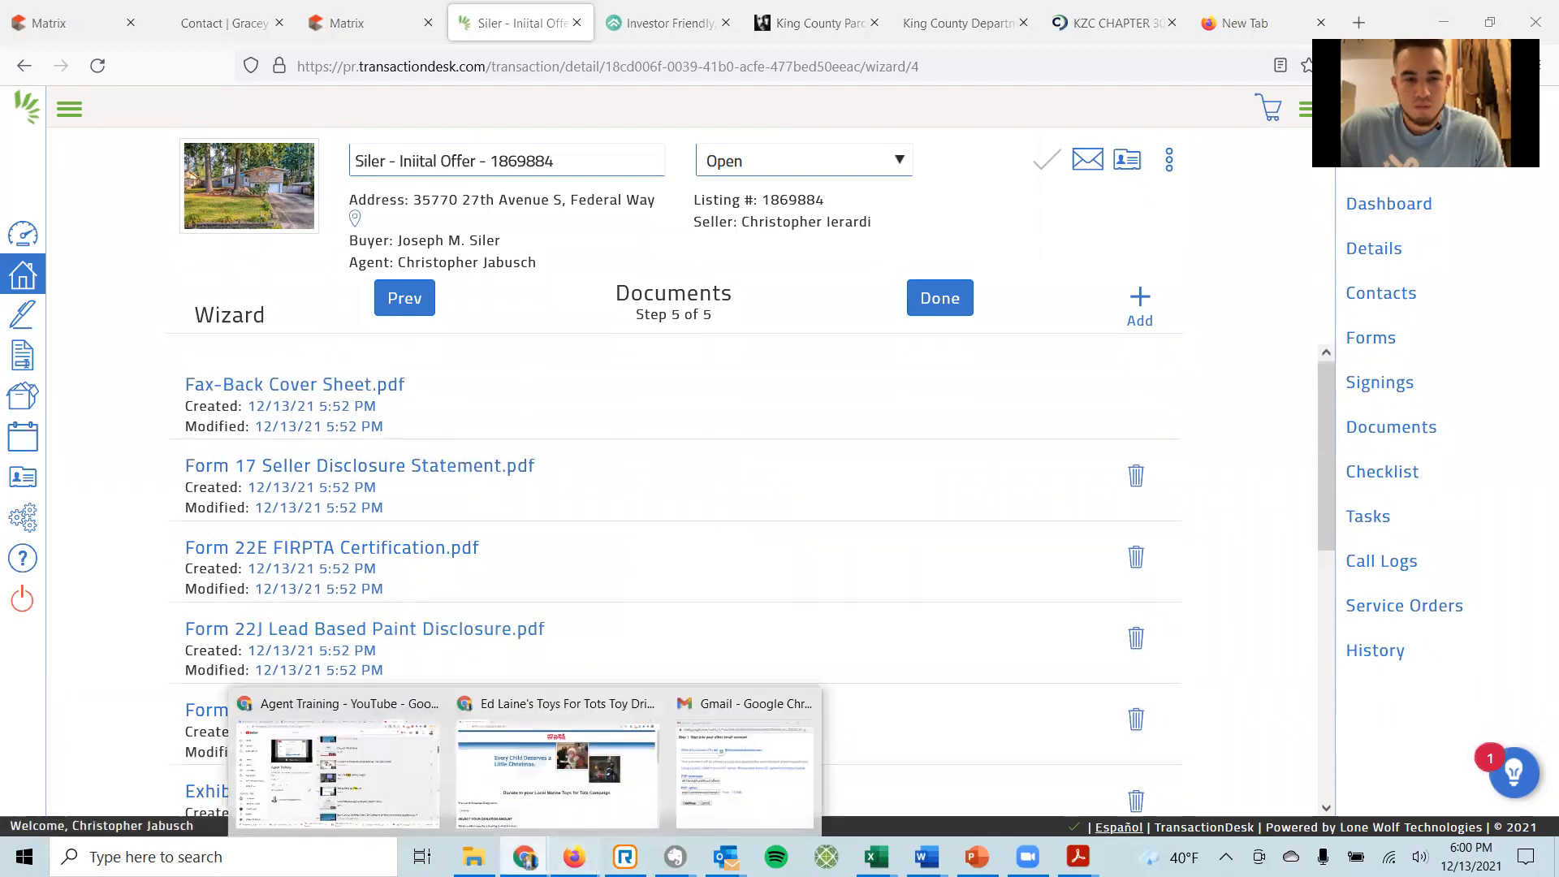
pyautogui.moveTo(574, 856)
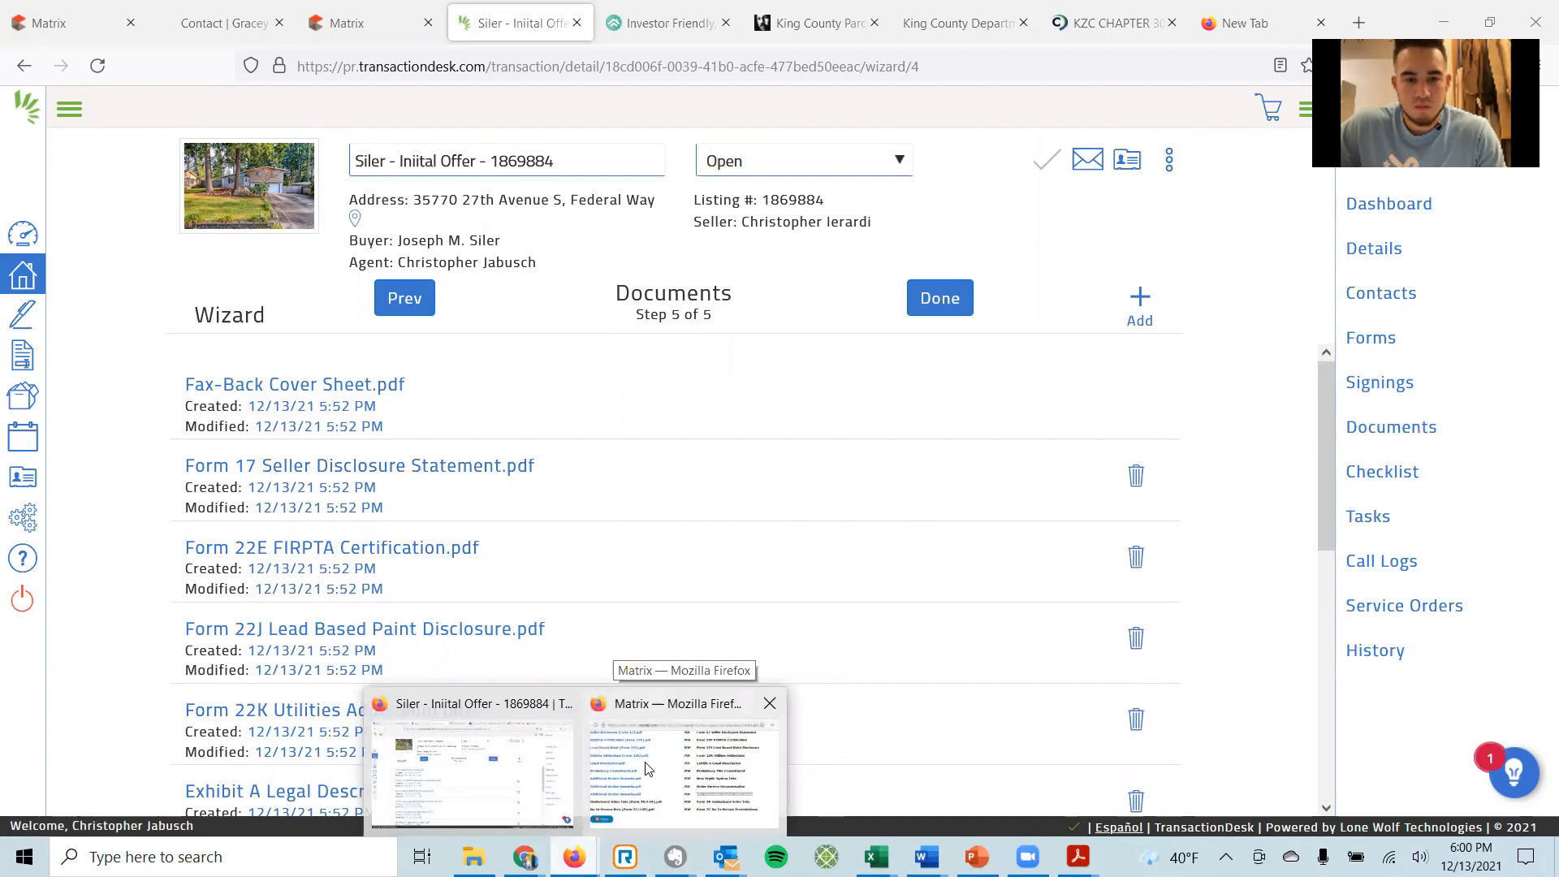
pyautogui.click(645, 768)
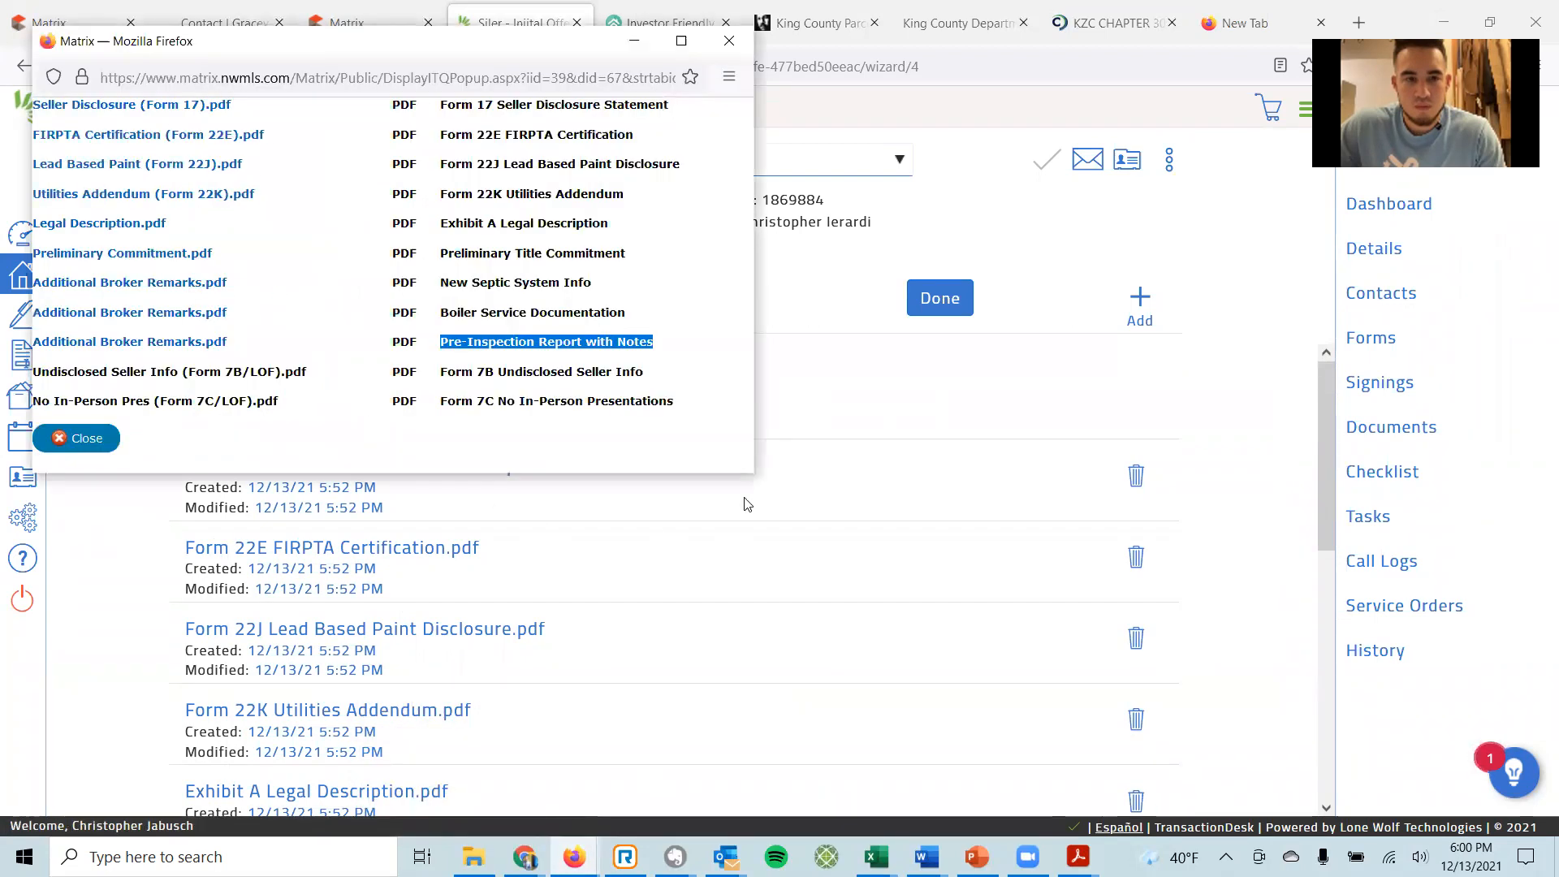
pyautogui.click(1081, 403)
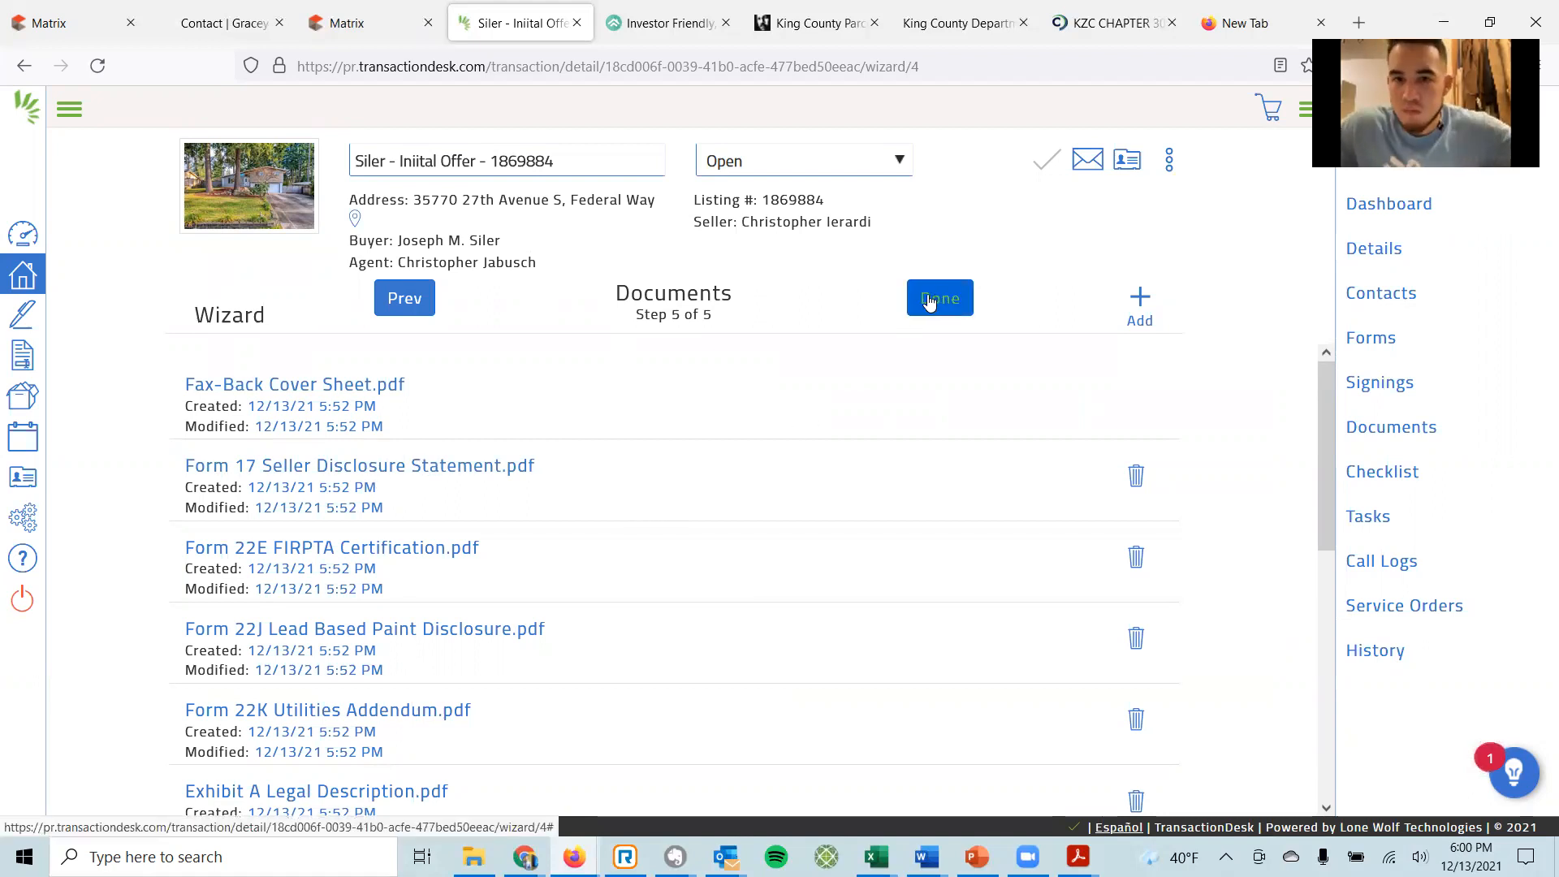
pyautogui.scroll(-3, 612, 462)
pyautogui.scroll(-3, 612, 462)
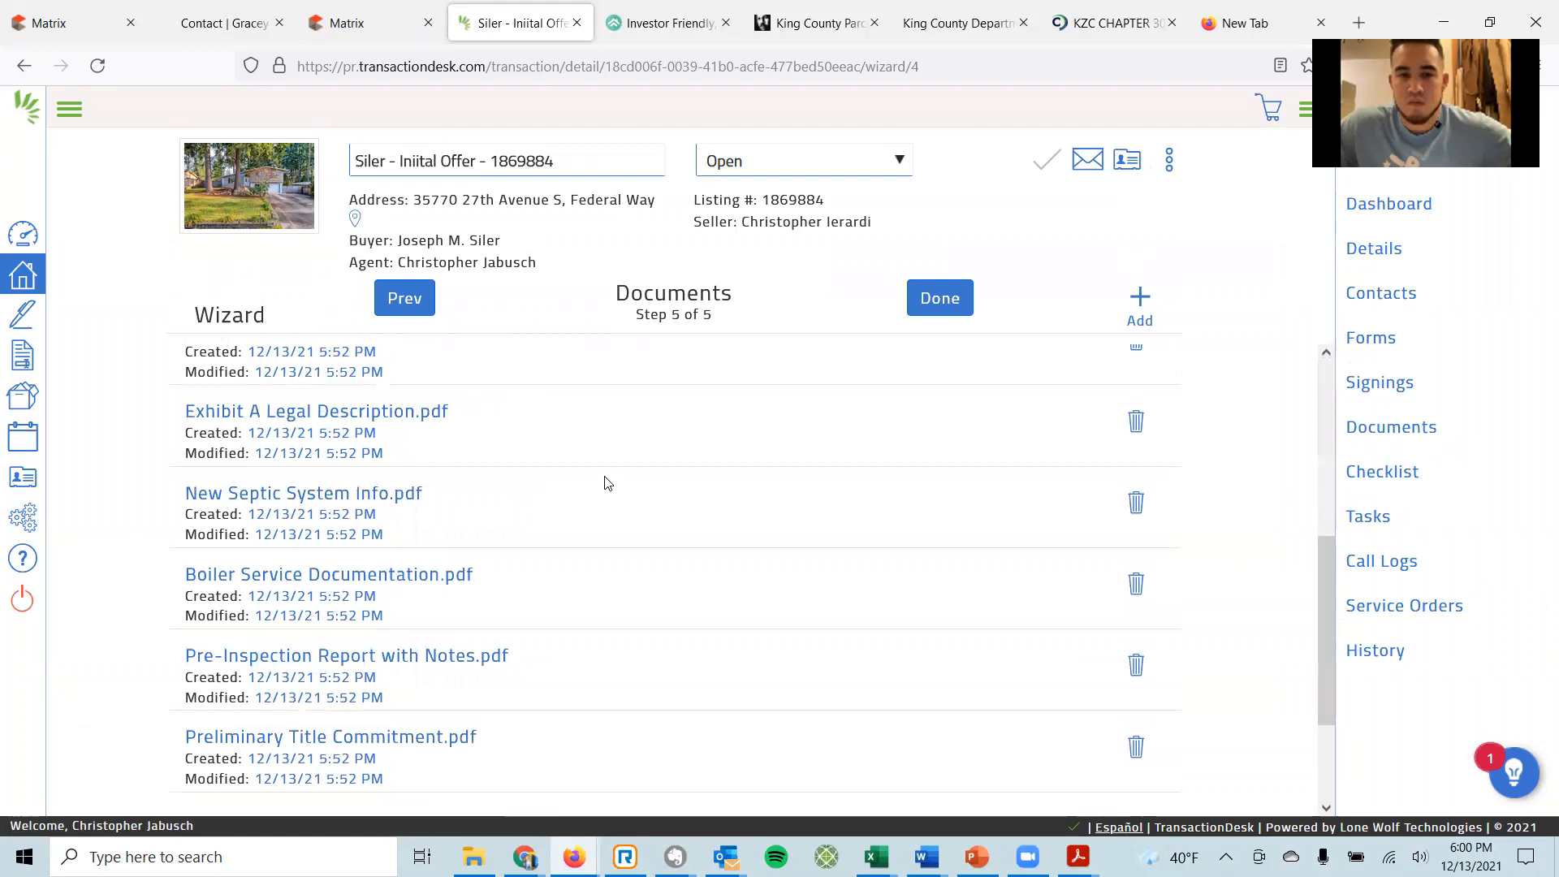
pyautogui.scroll(5, 771, 478)
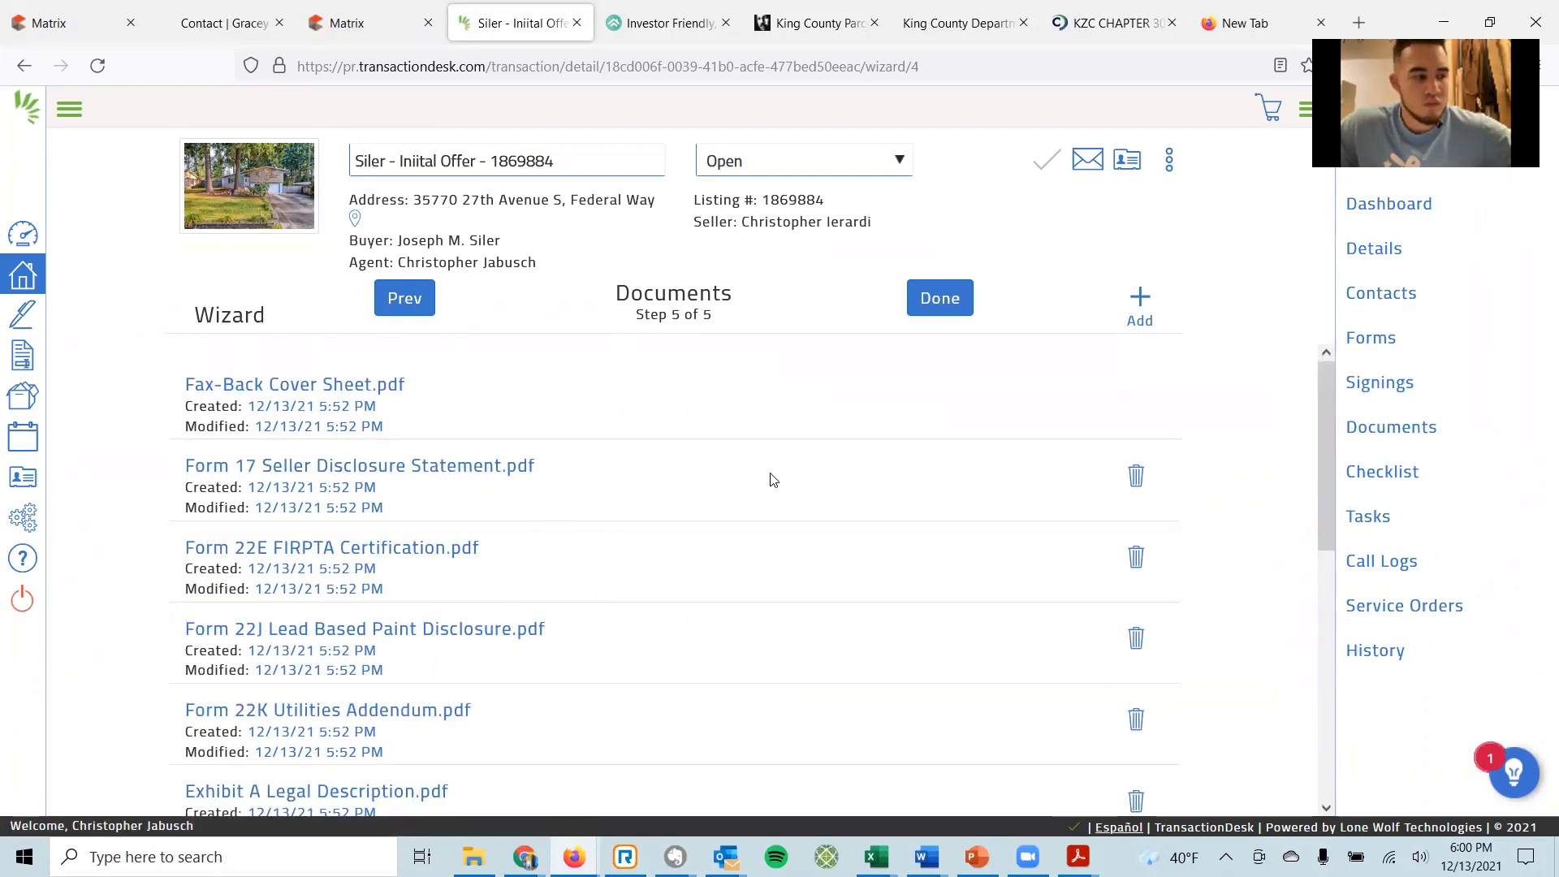
pyautogui.click(938, 316)
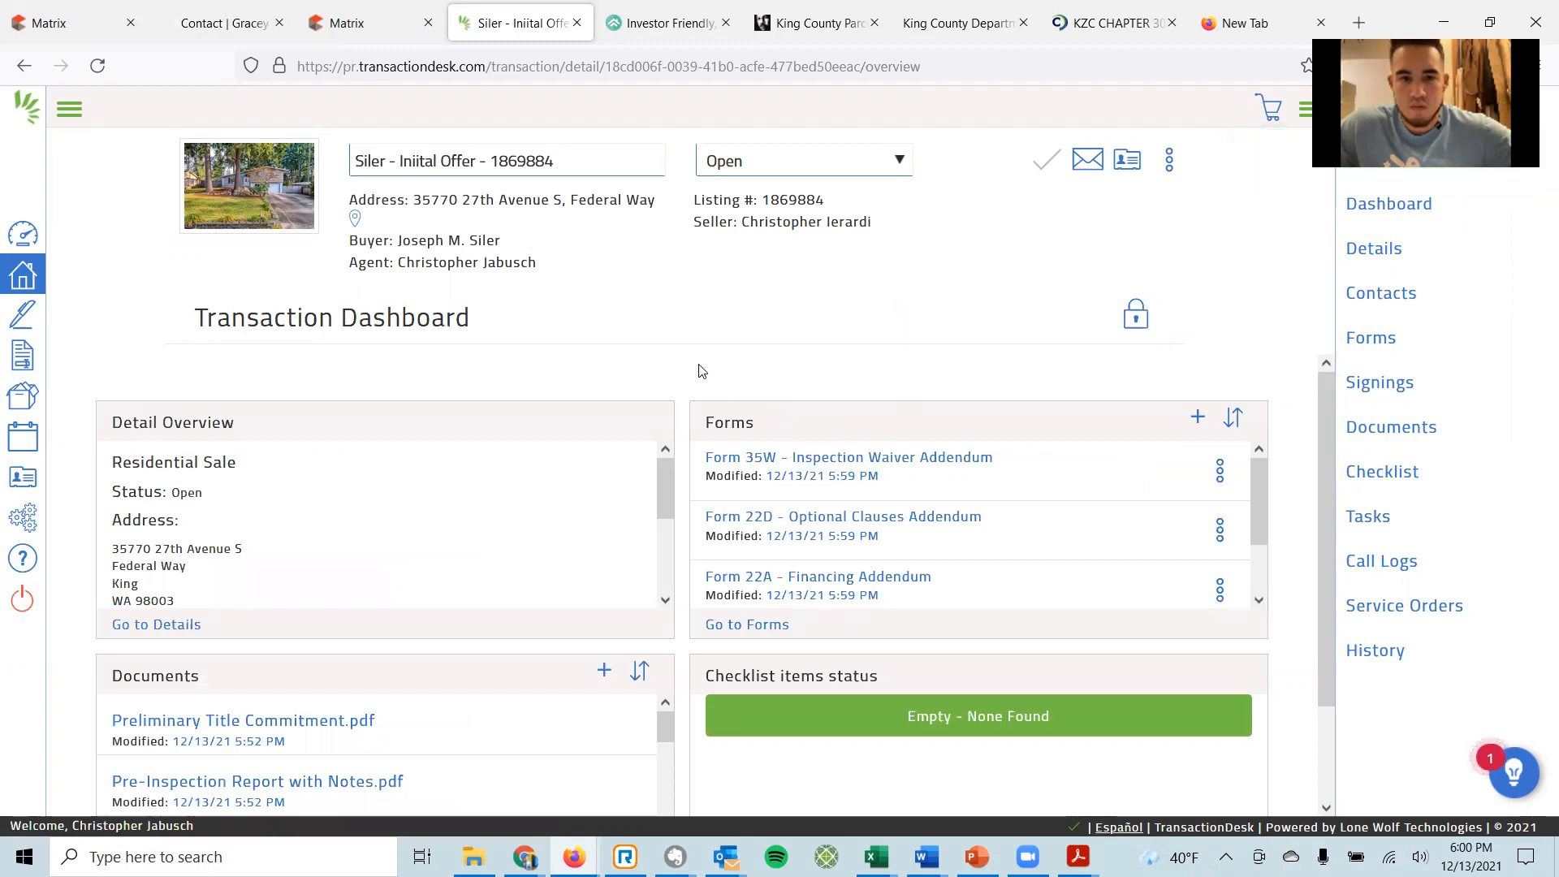
# Open 'Form 21 - Residential Purchase and Sale Agreement' from the dashboard's Forms panel.
pyautogui.scroll(-2, 706, 364)
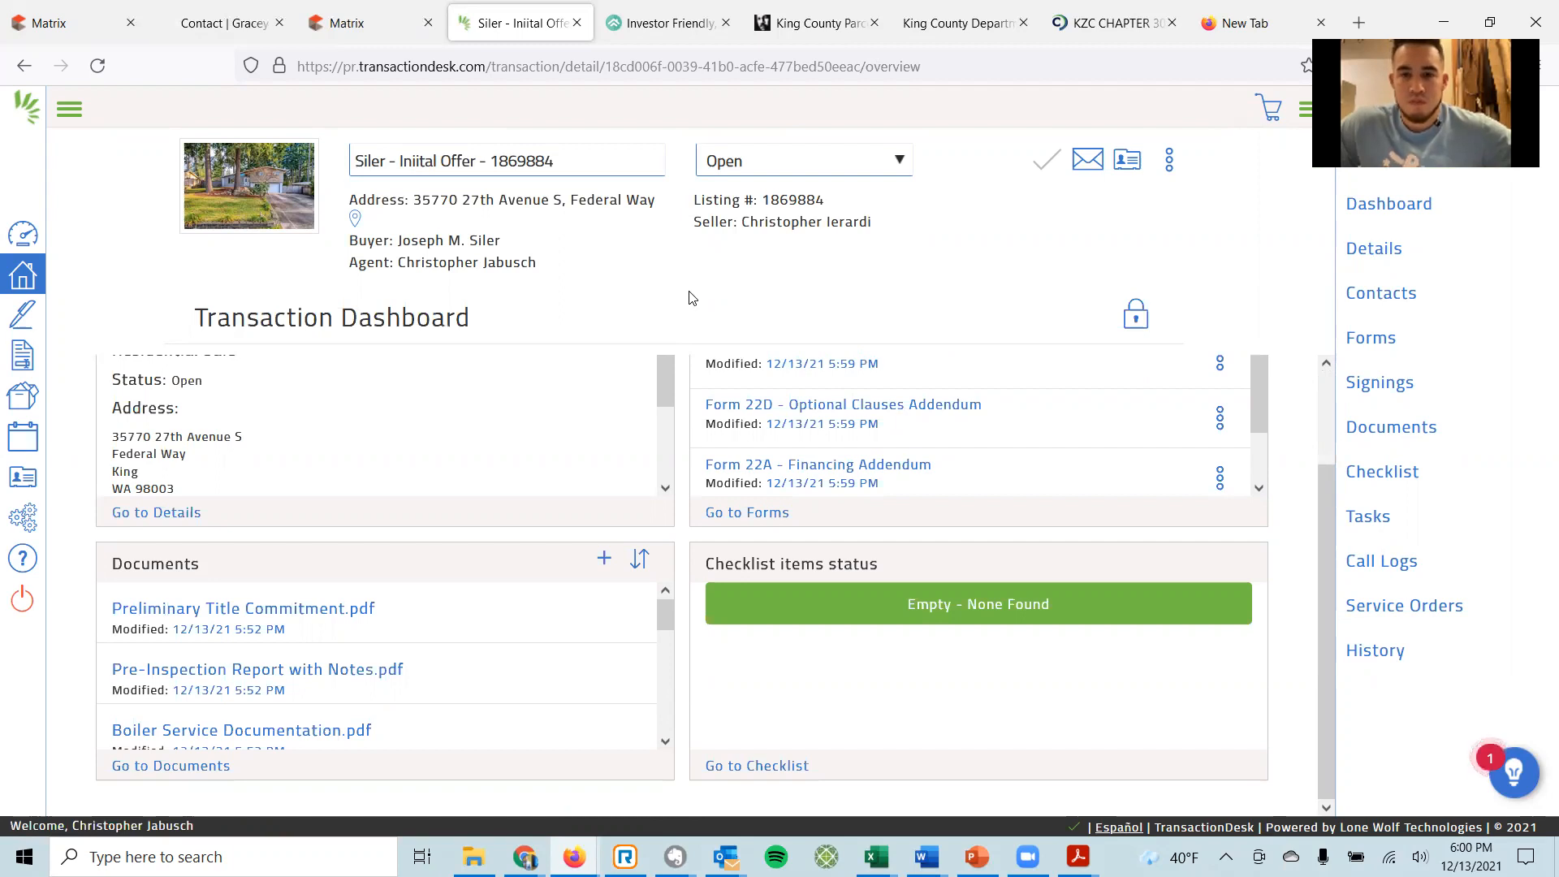
pyautogui.scroll(2, 731, 480)
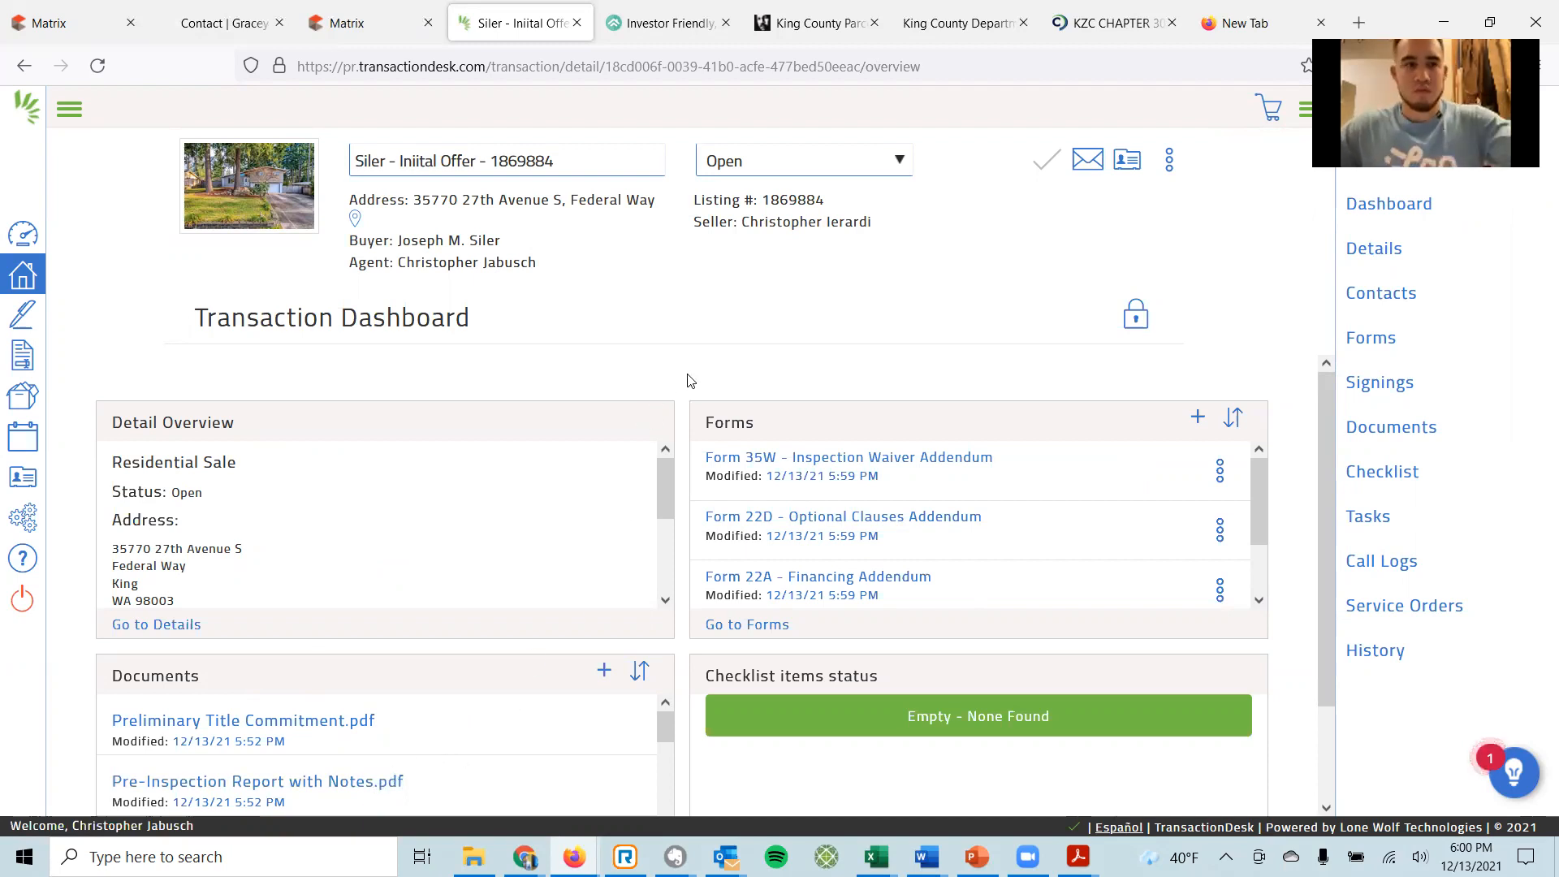
pyautogui.scroll(-3, 809, 463)
pyautogui.scroll(2, 832, 460)
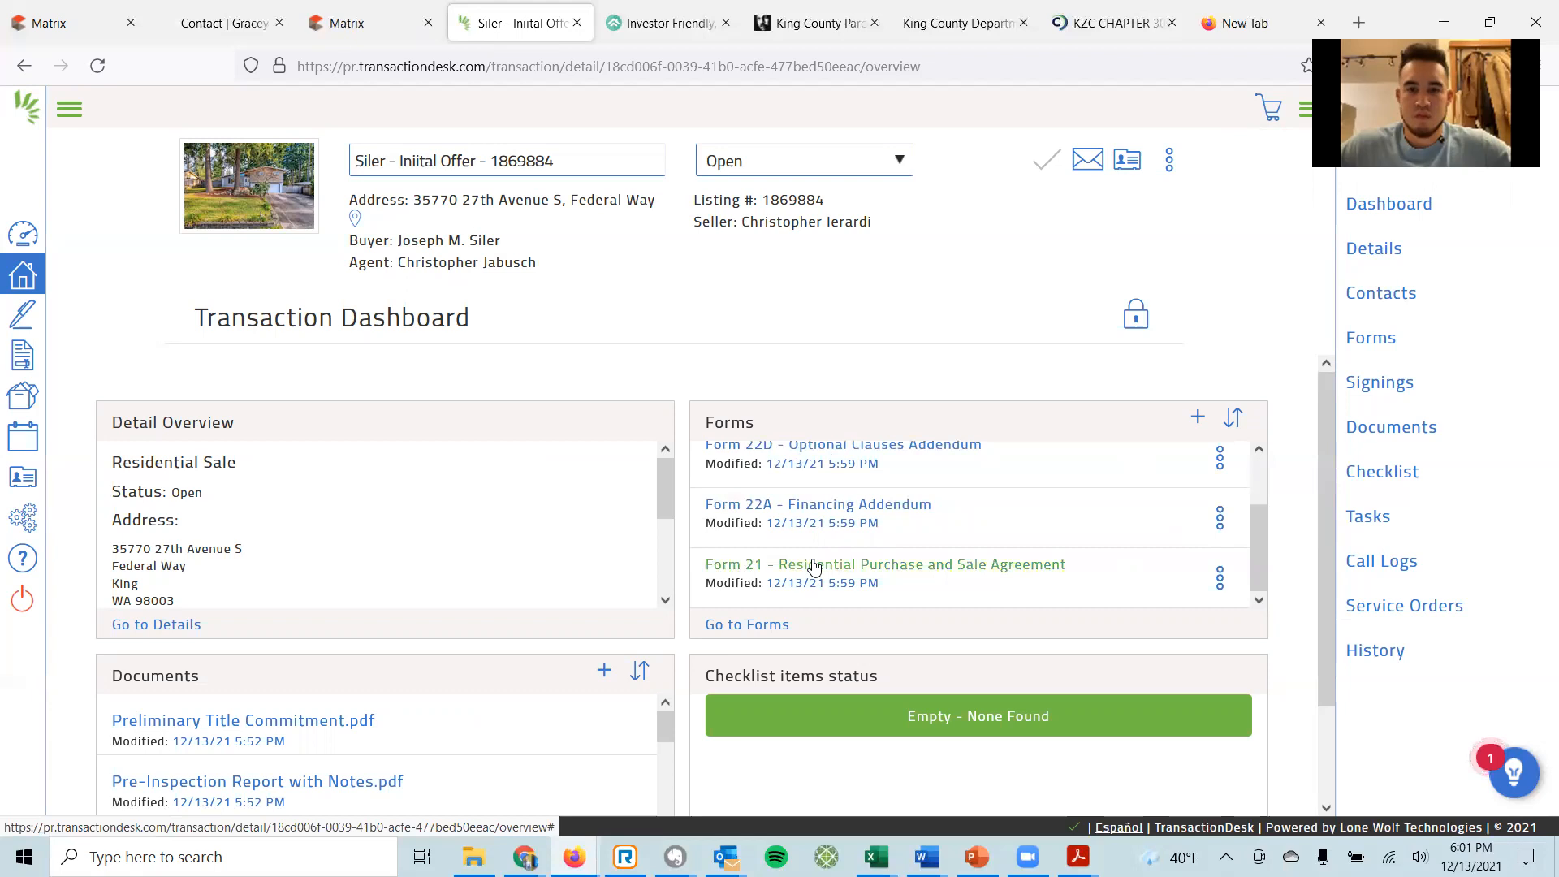
pyautogui.click(814, 566)
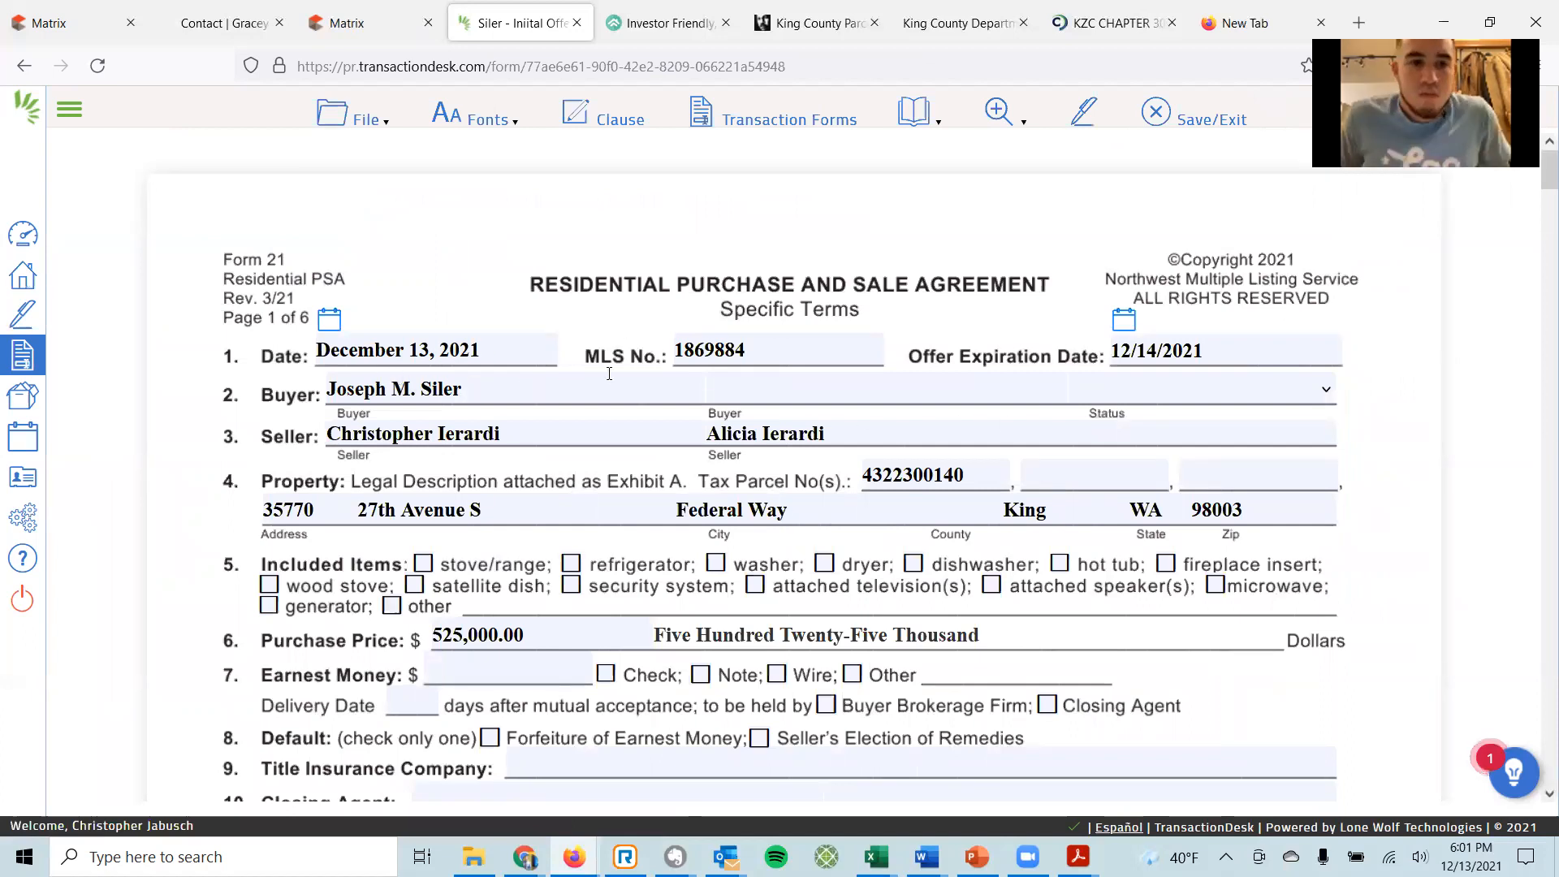
# Step through Form 21's Date, Offer Expiration and Buyer fields to the buyer Status field.
pyautogui.click(803, 349)
pyautogui.click(522, 349)
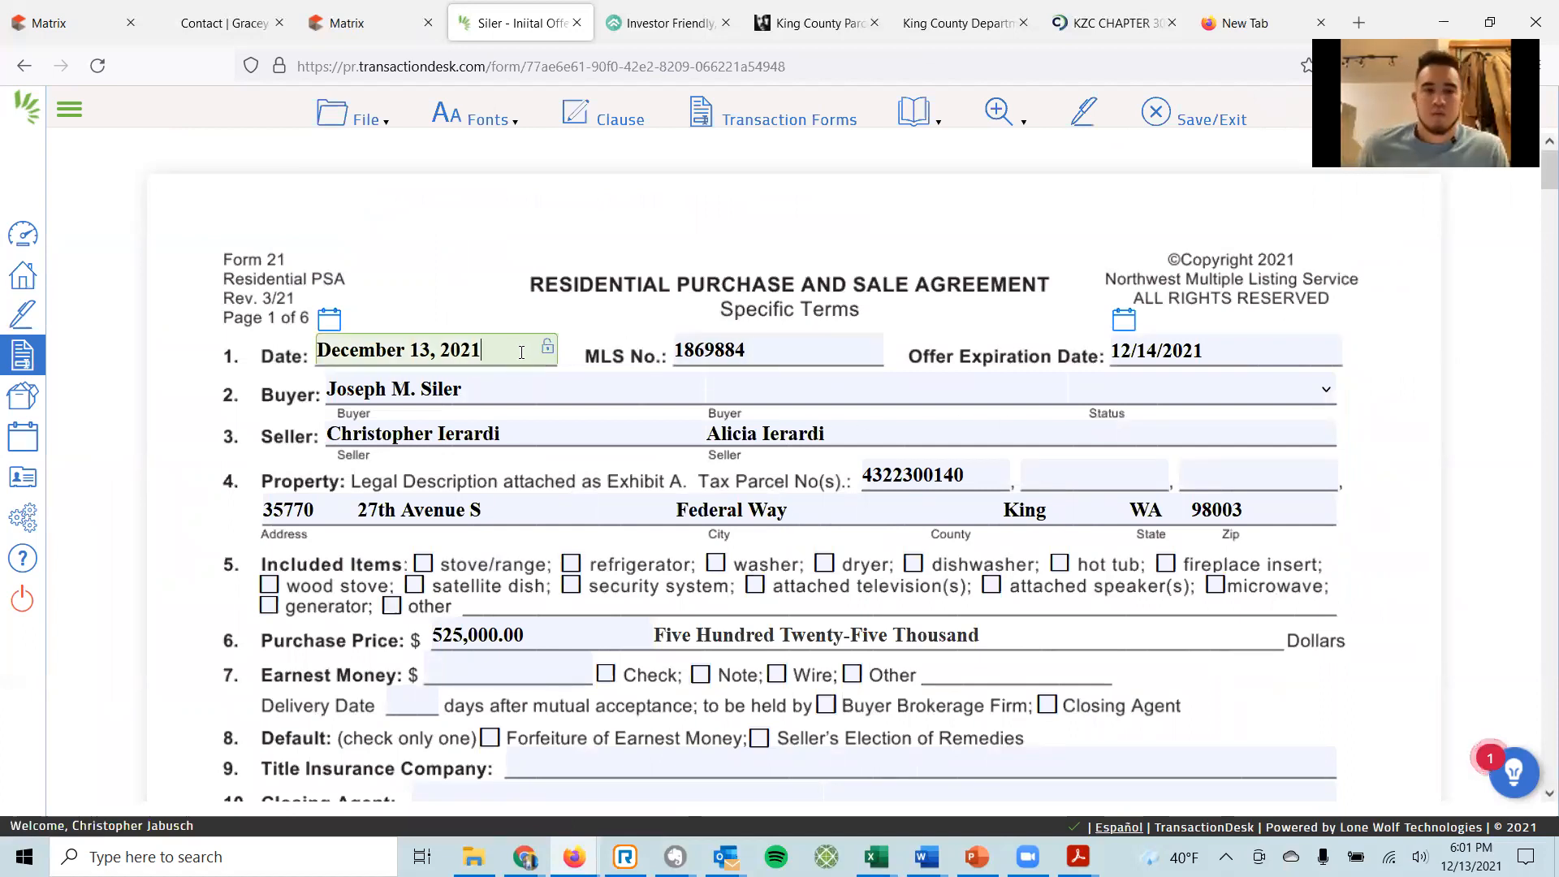
pyautogui.press('Tab')
pyautogui.press('Tab')
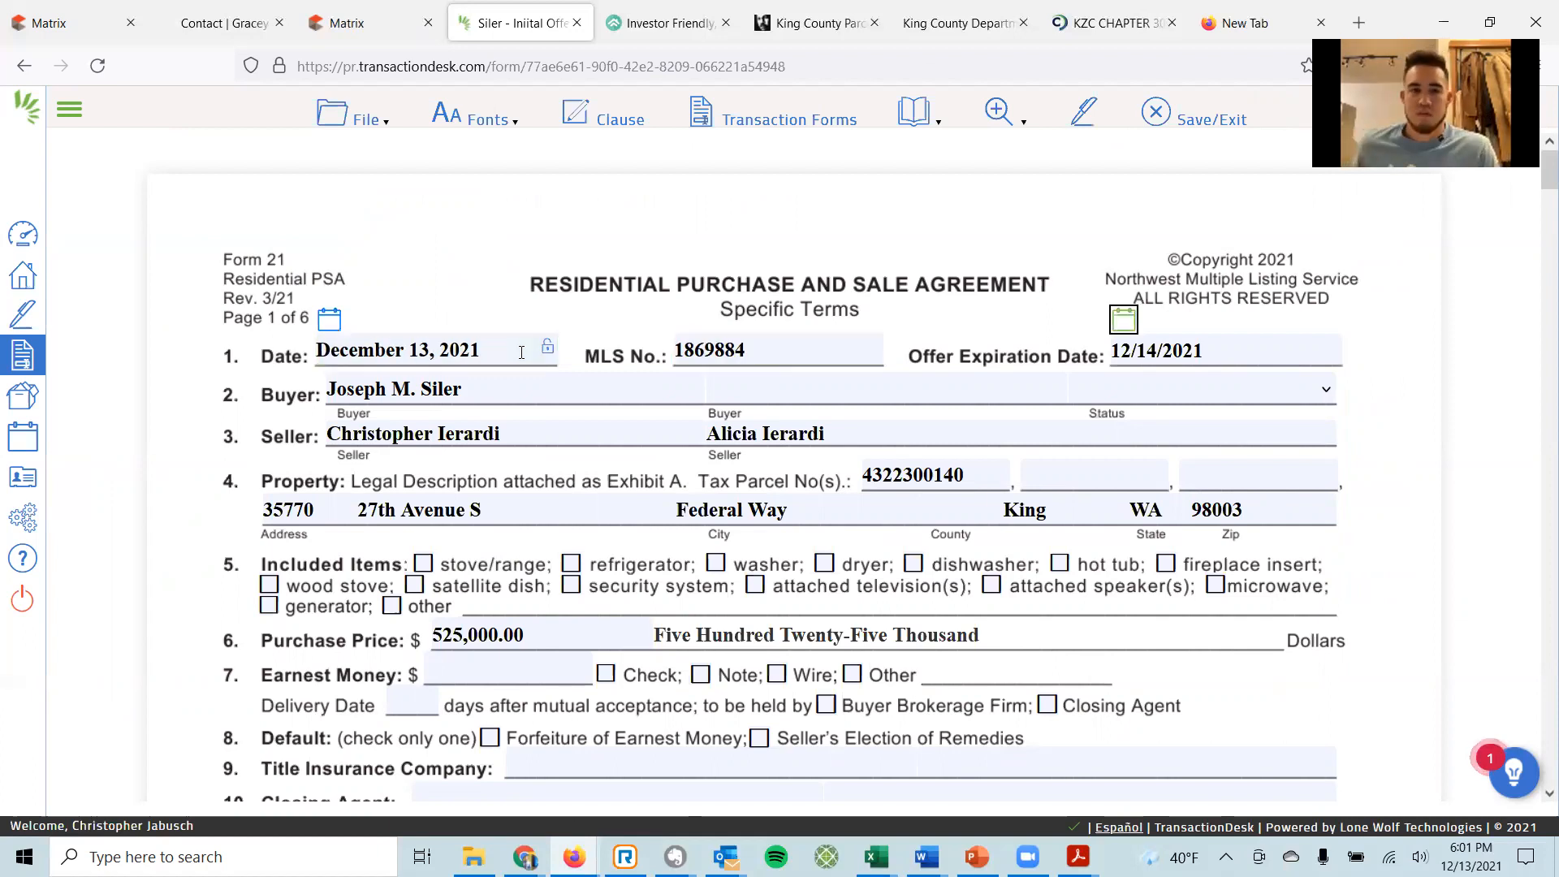
pyautogui.press('Tab')
pyautogui.press('Tab')
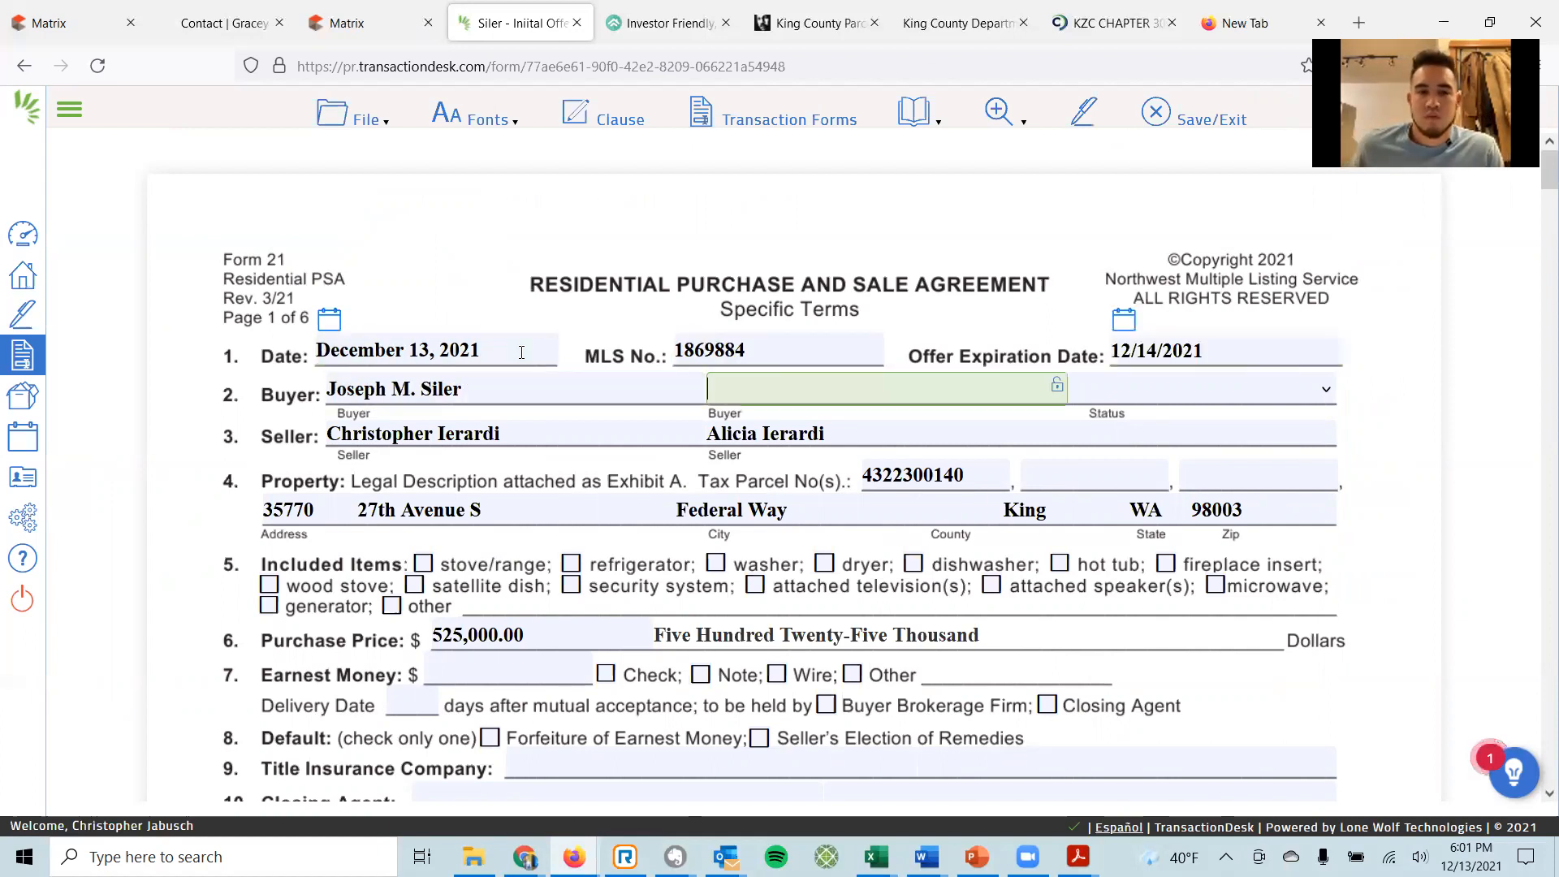
pyautogui.press('Tab')
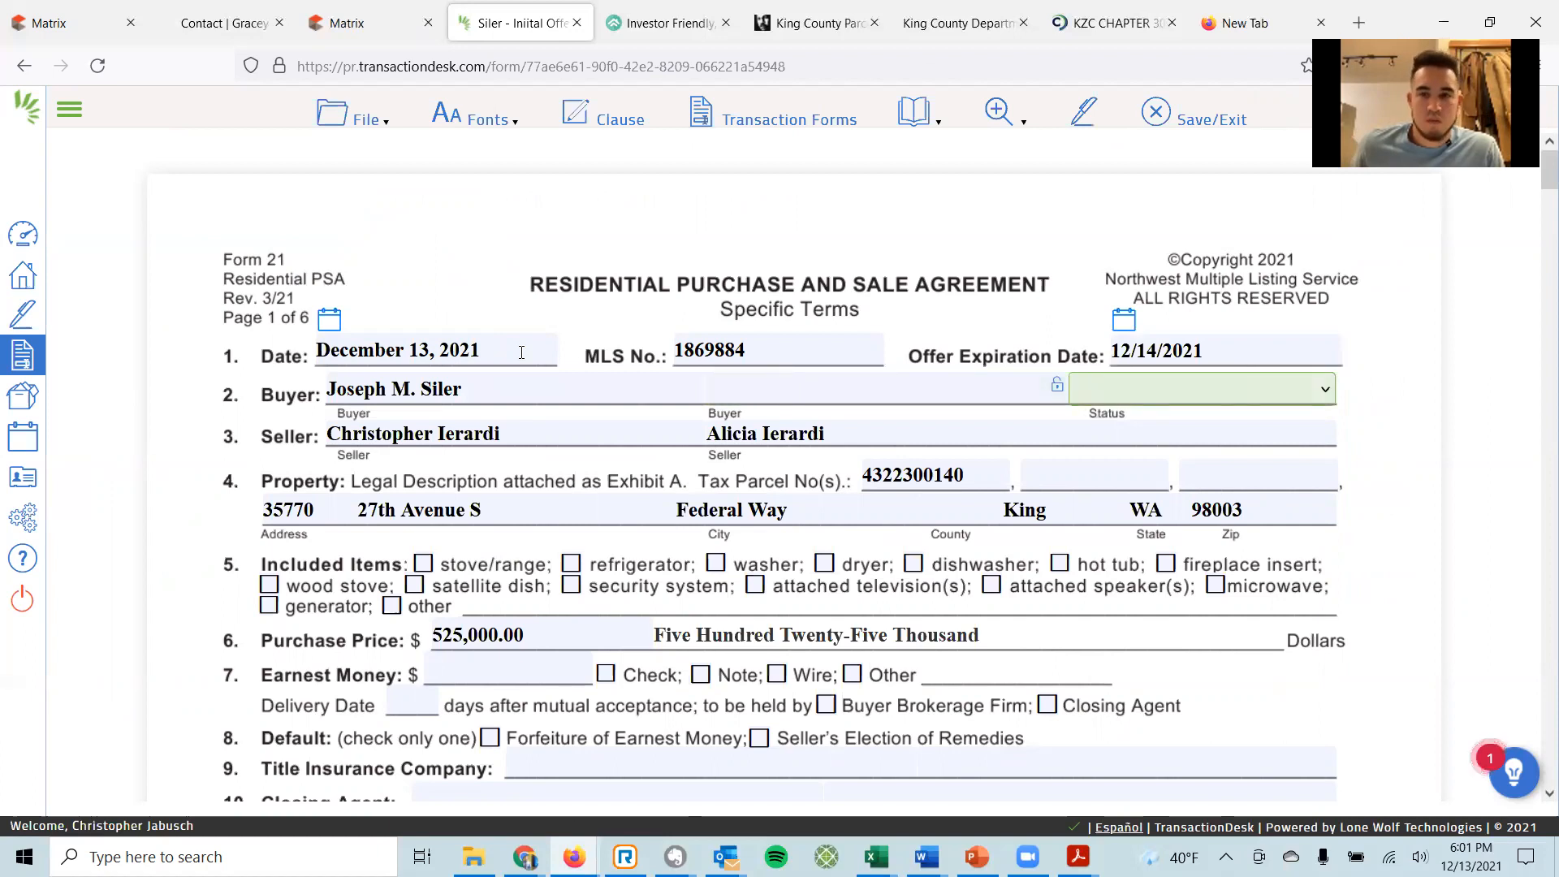
pyautogui.hotkey('shift', 'Tab')
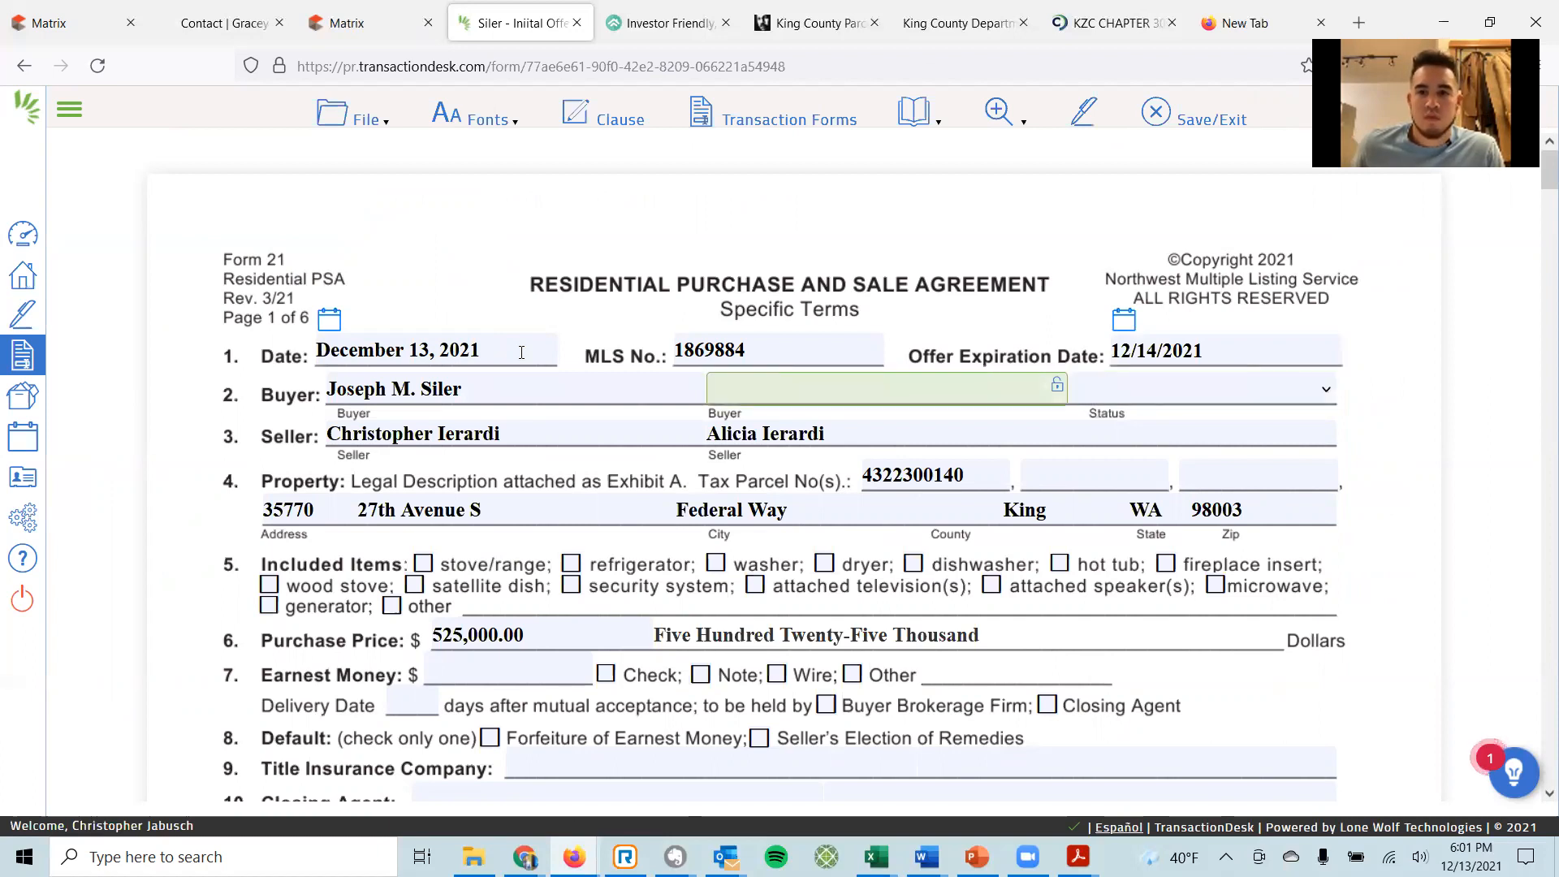
pyautogui.press('Tab')
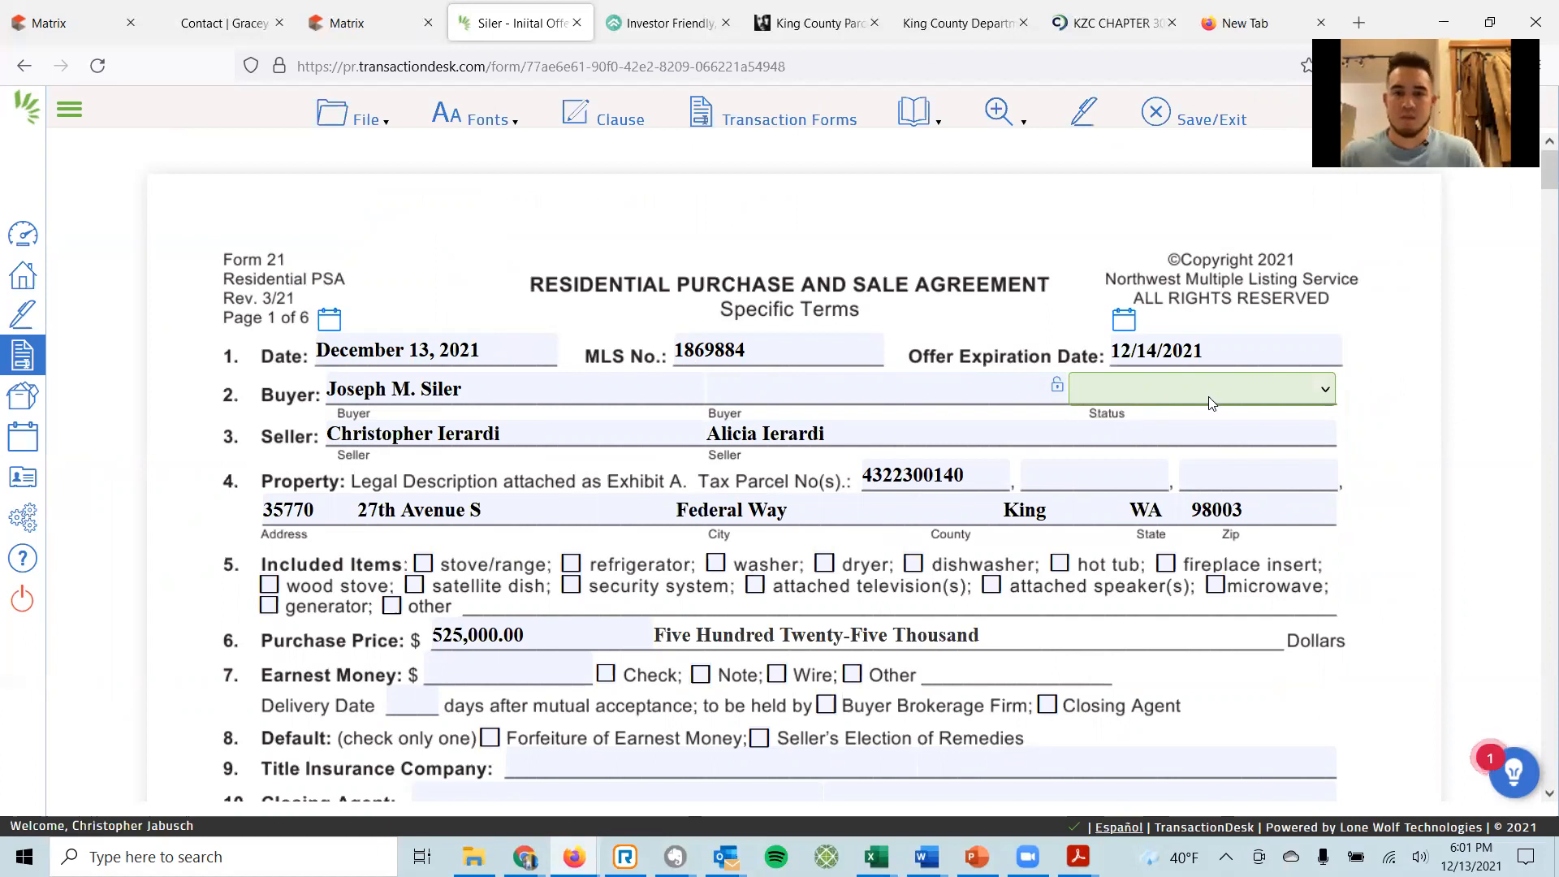
# Set the buyer status to 'An unmarried person' and switch to the Matrix search results.
pyautogui.click(1325, 393)
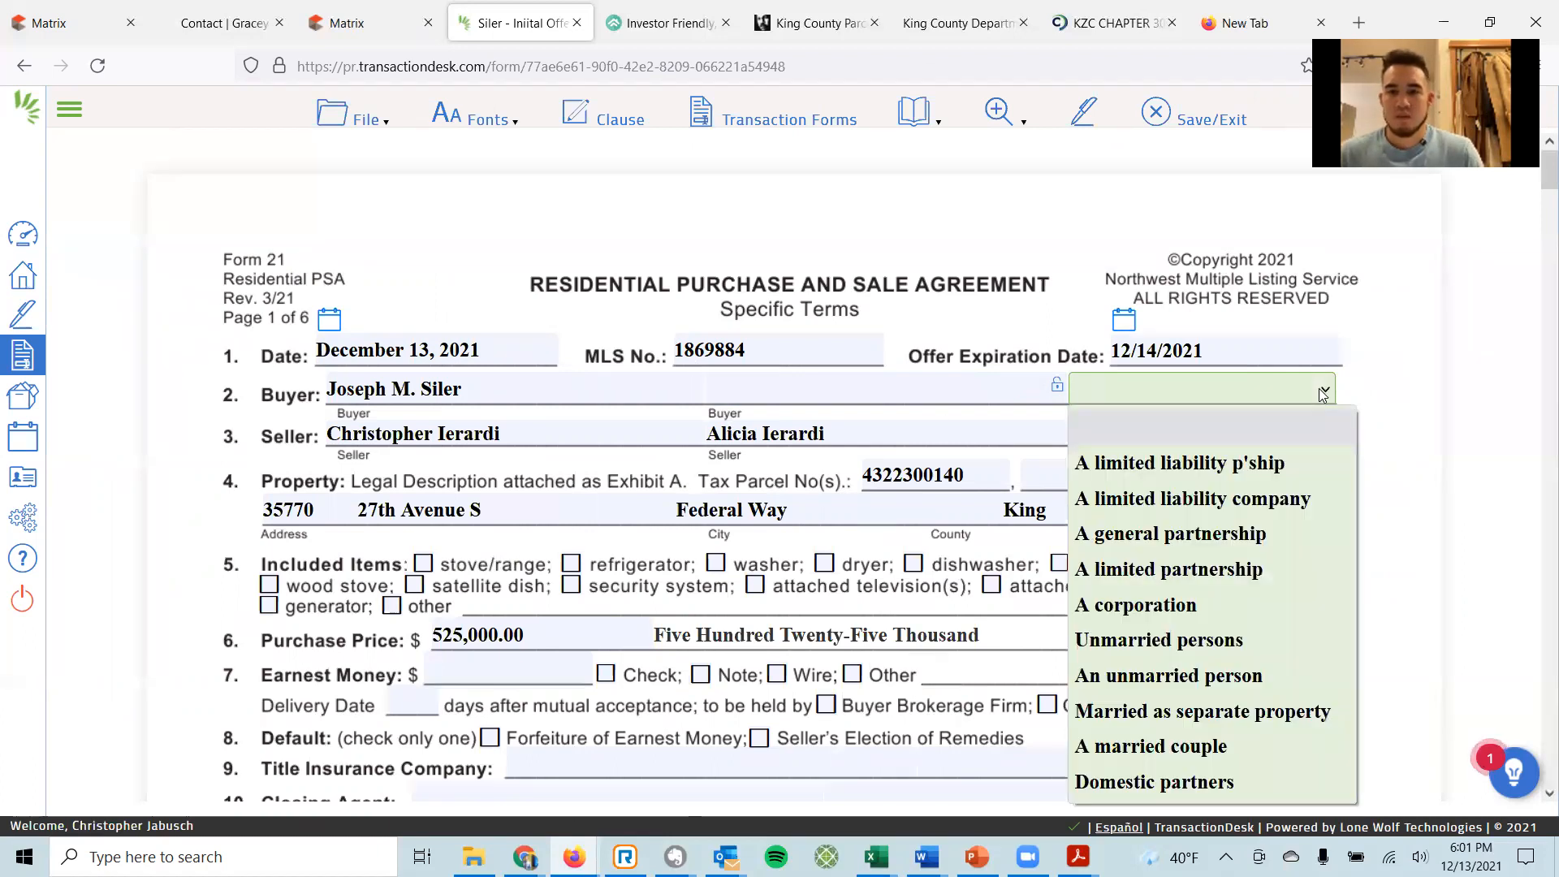
pyautogui.click(1162, 638)
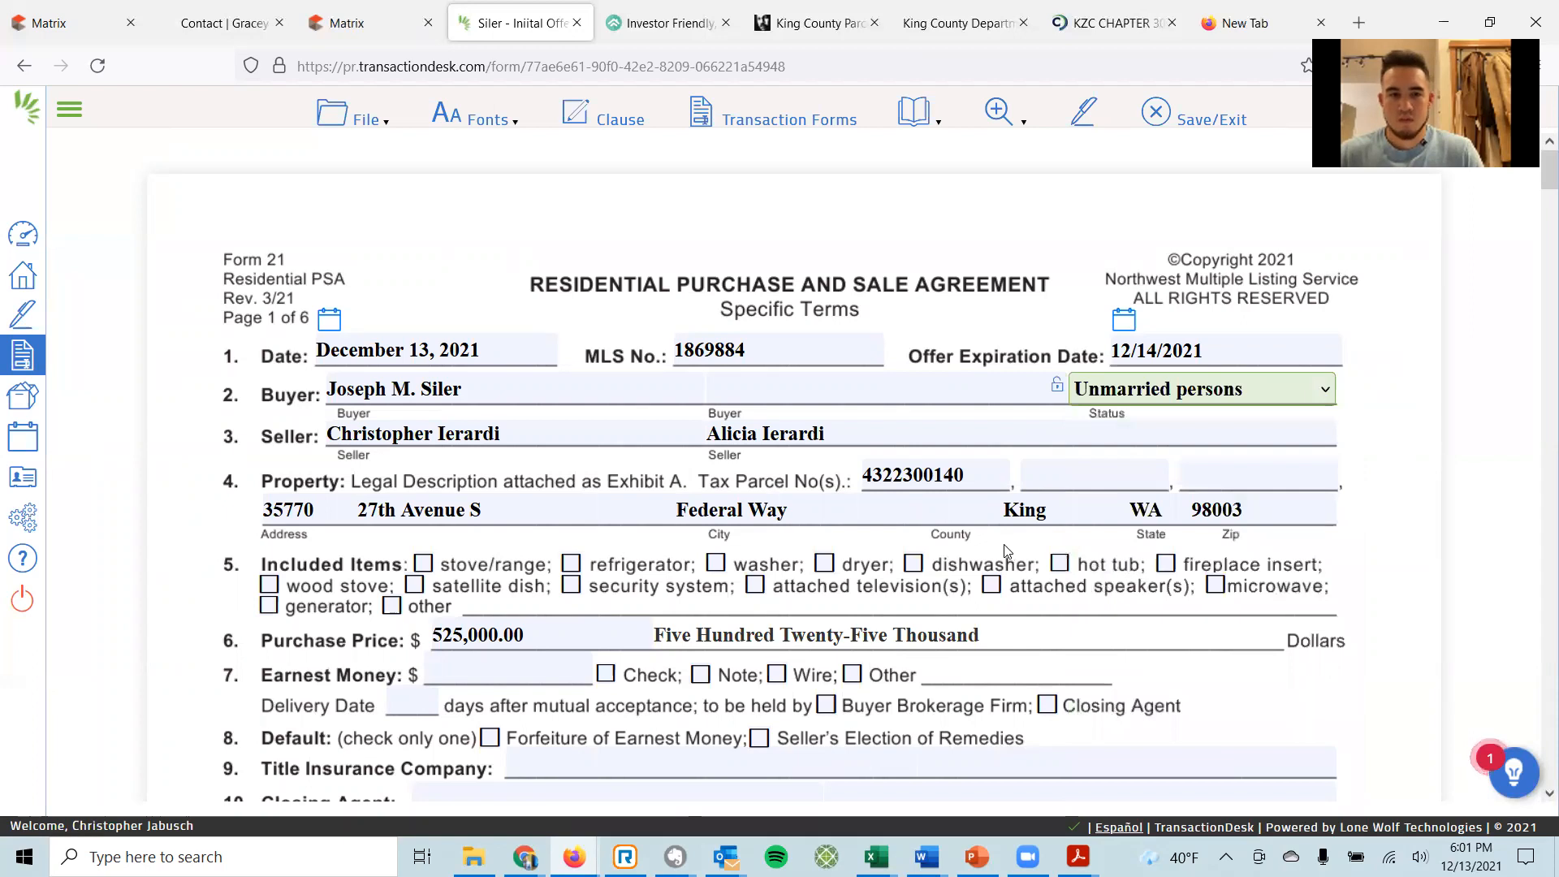
pyautogui.click(1324, 393)
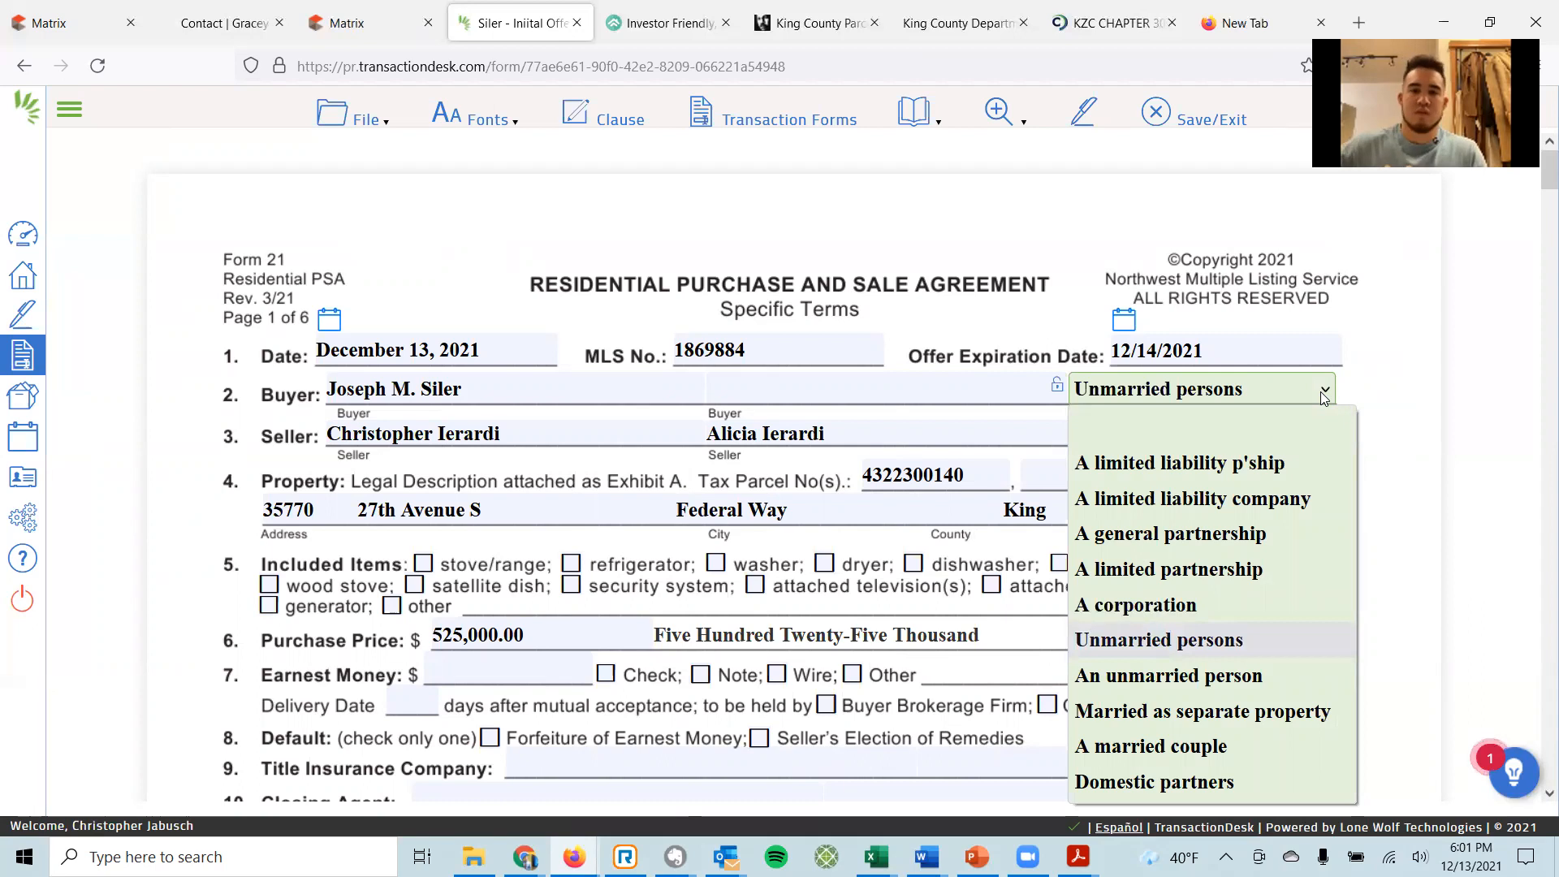
pyautogui.click(1193, 675)
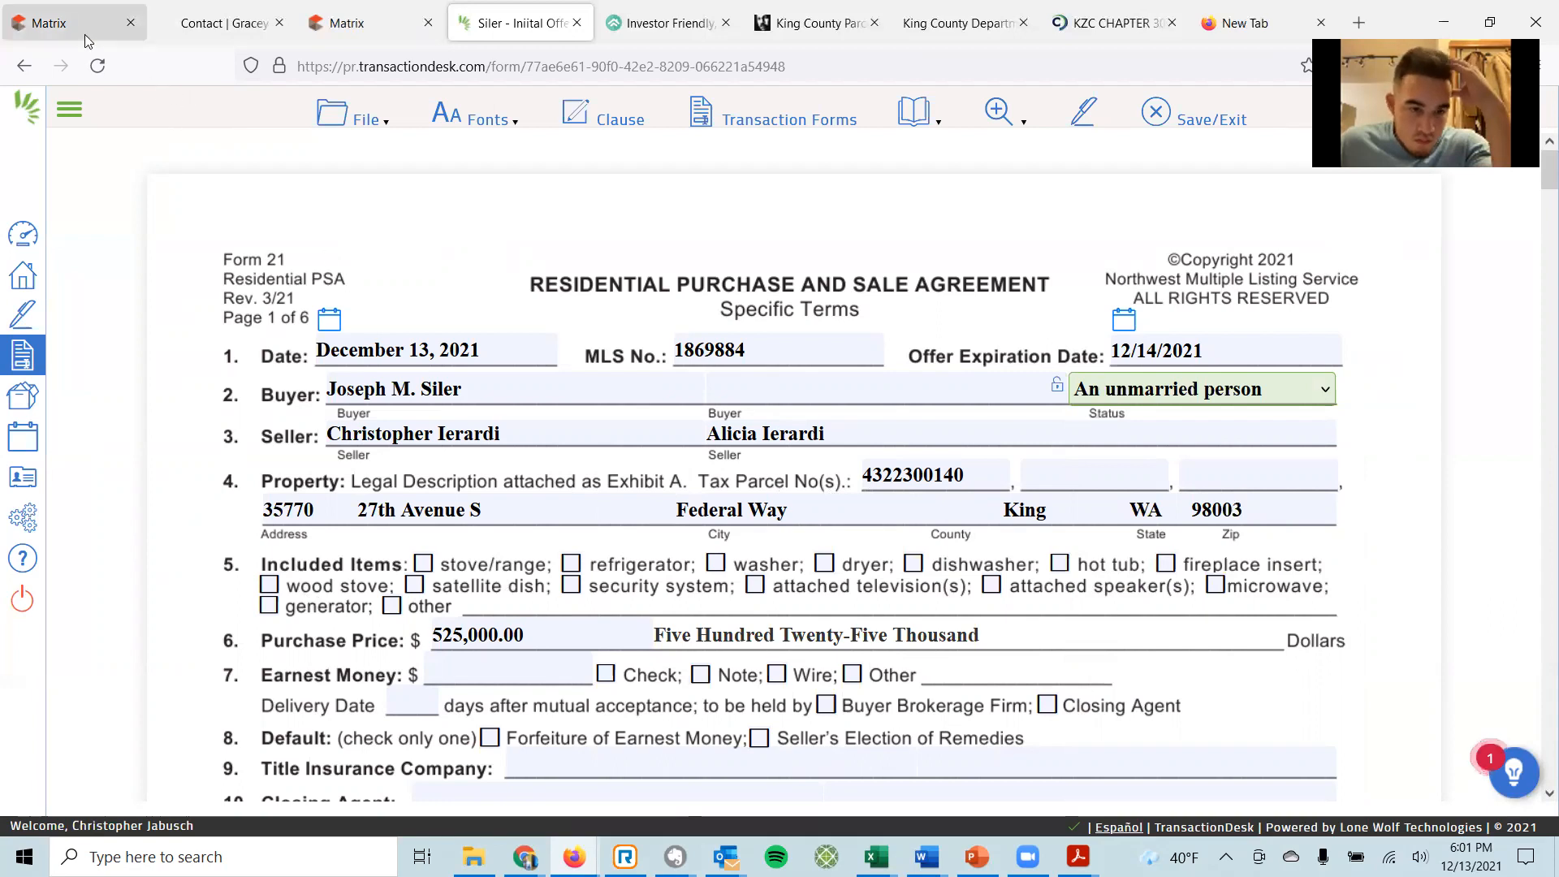
pyautogui.click(77, 15)
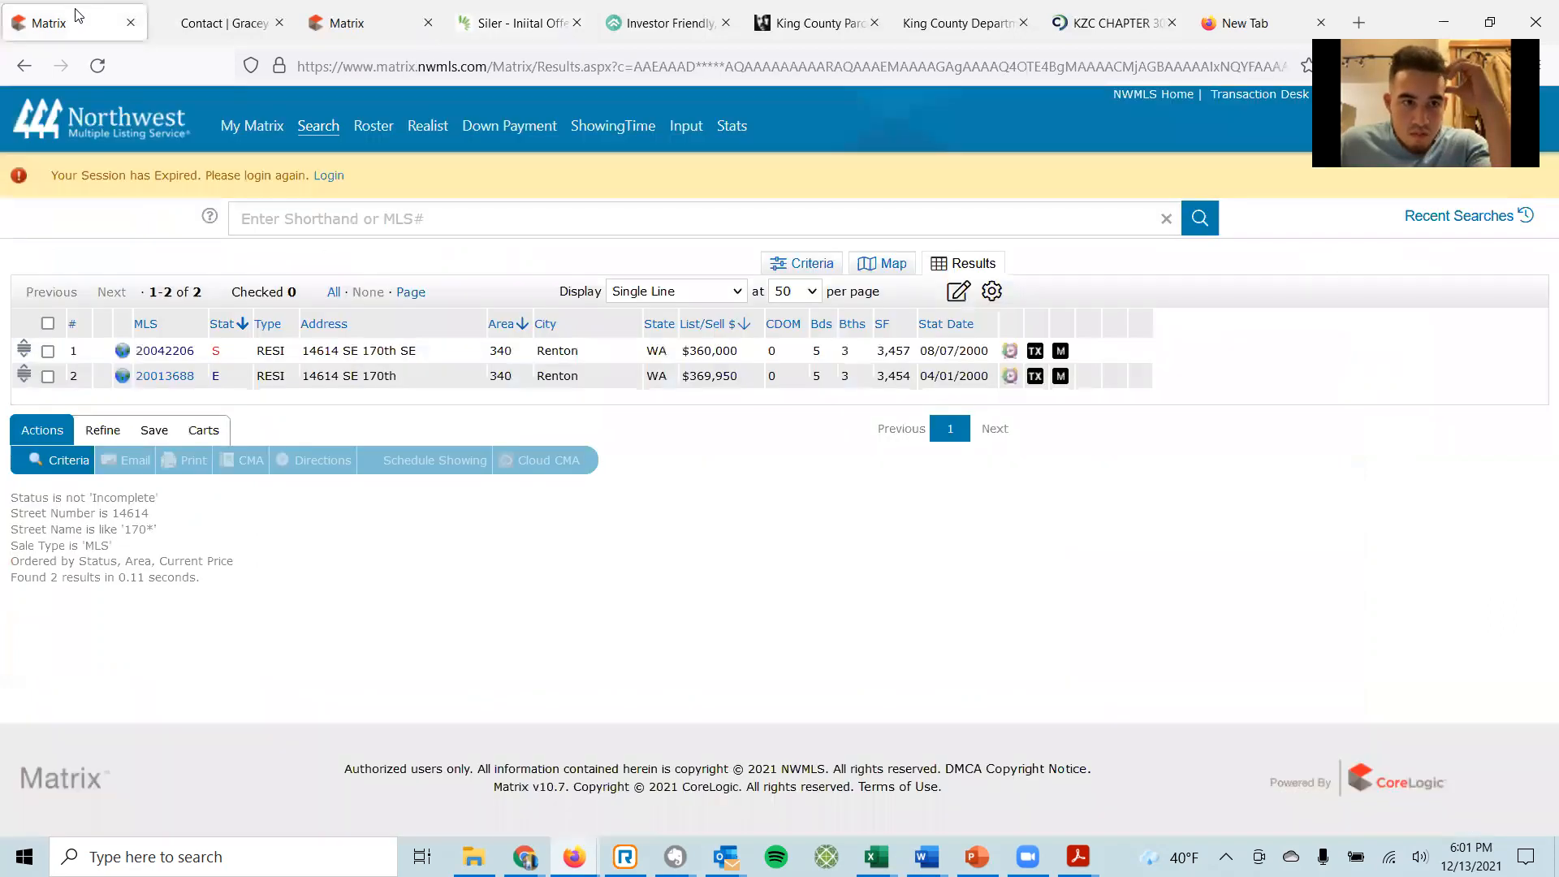
pyautogui.click(333, 24)
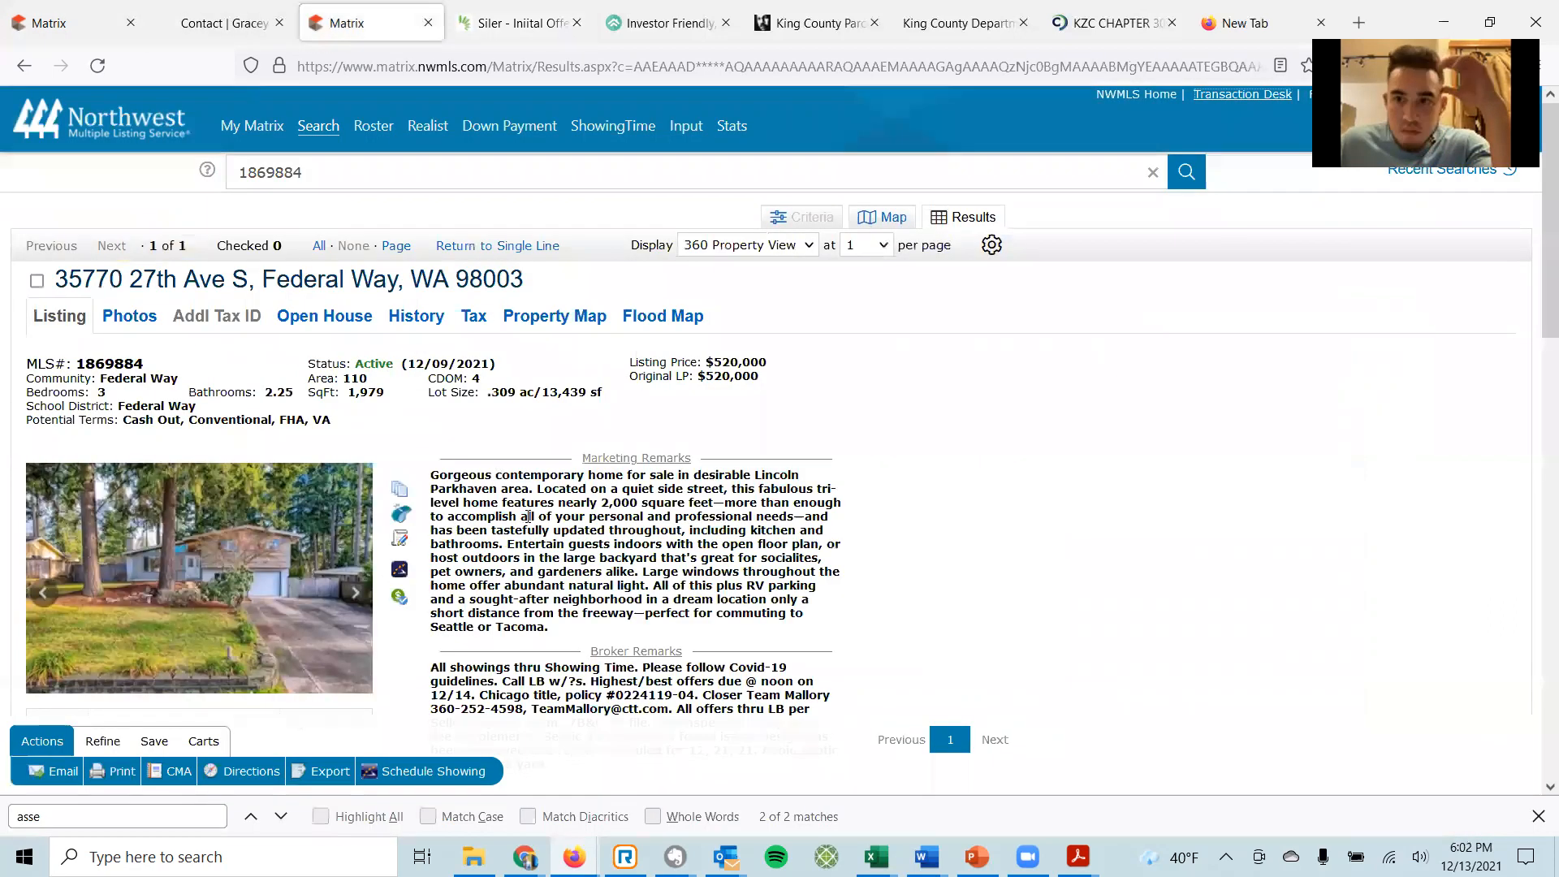
pyautogui.scroll(-10, 636, 518)
pyautogui.scroll(-4, 637, 518)
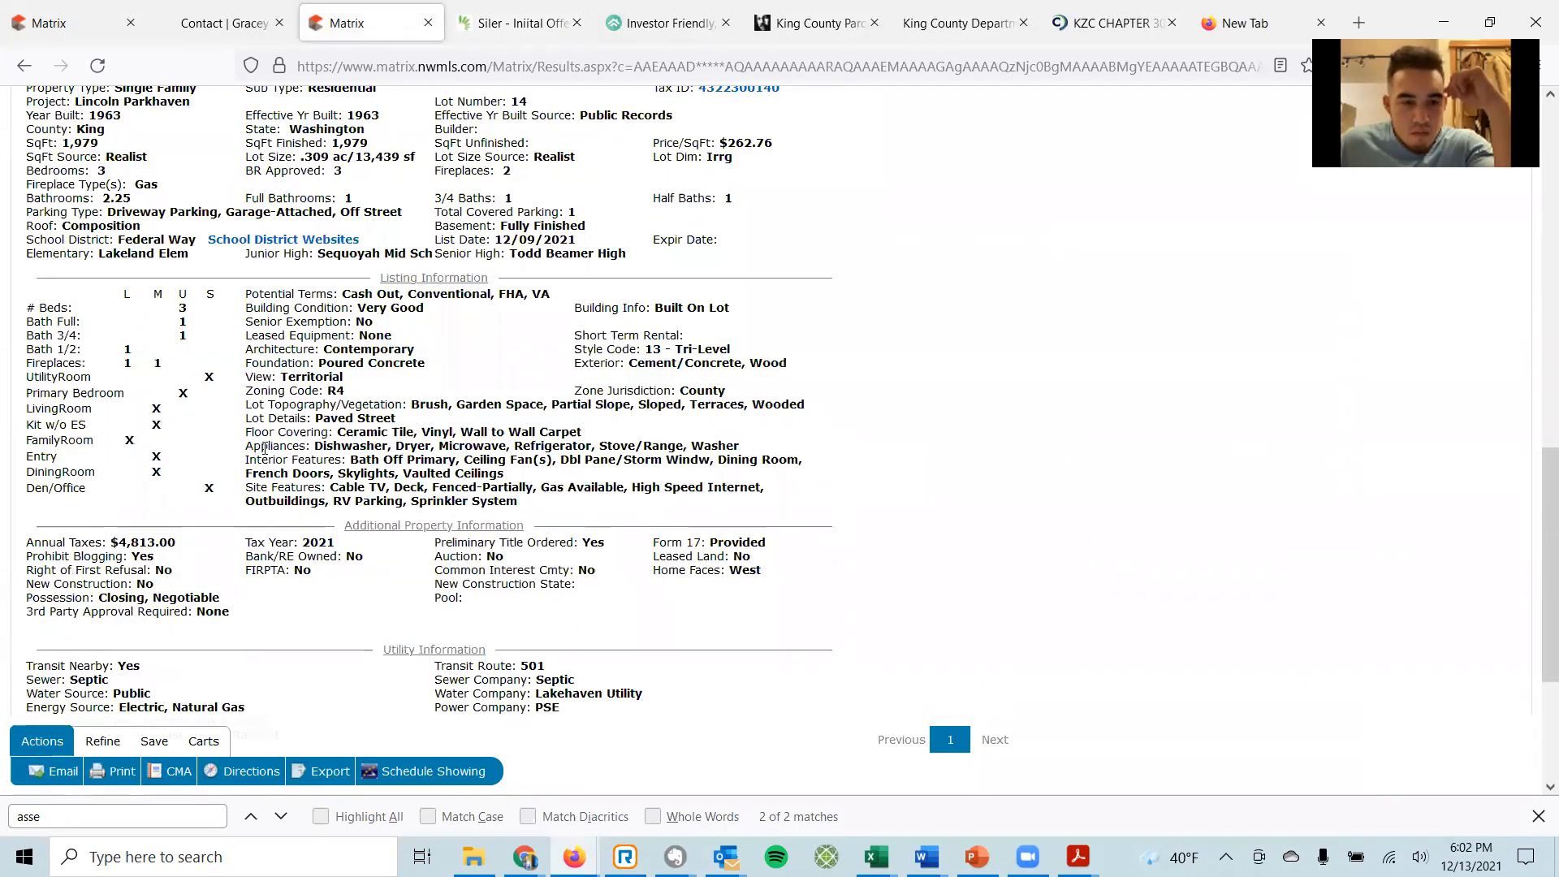
pyautogui.moveTo(262, 446); pyautogui.dragTo(302, 445)
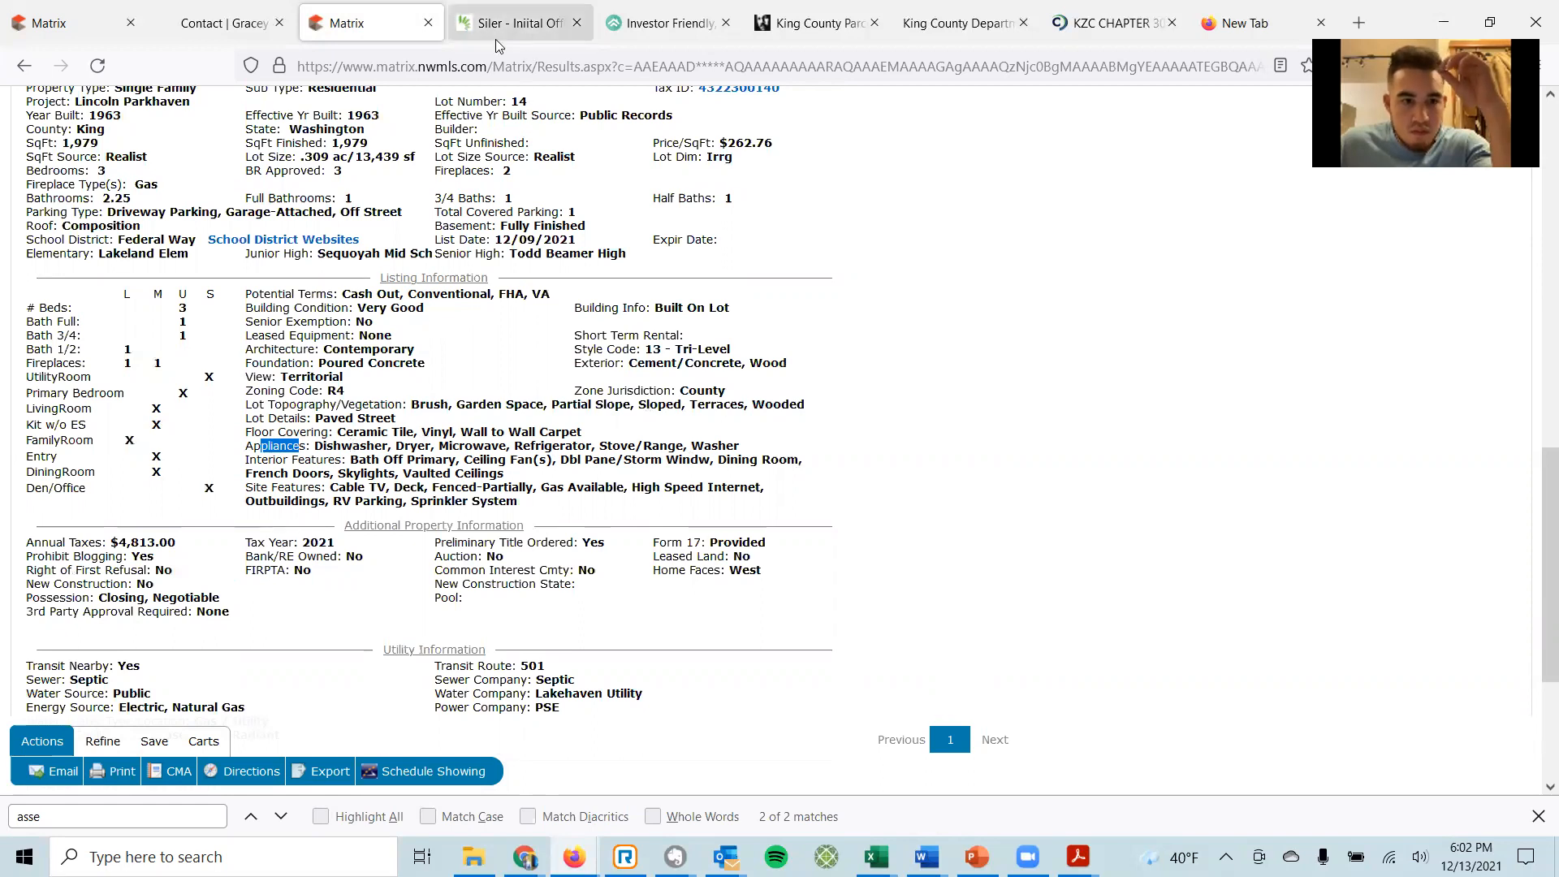
pyautogui.click(495, 37)
pyautogui.click(423, 564)
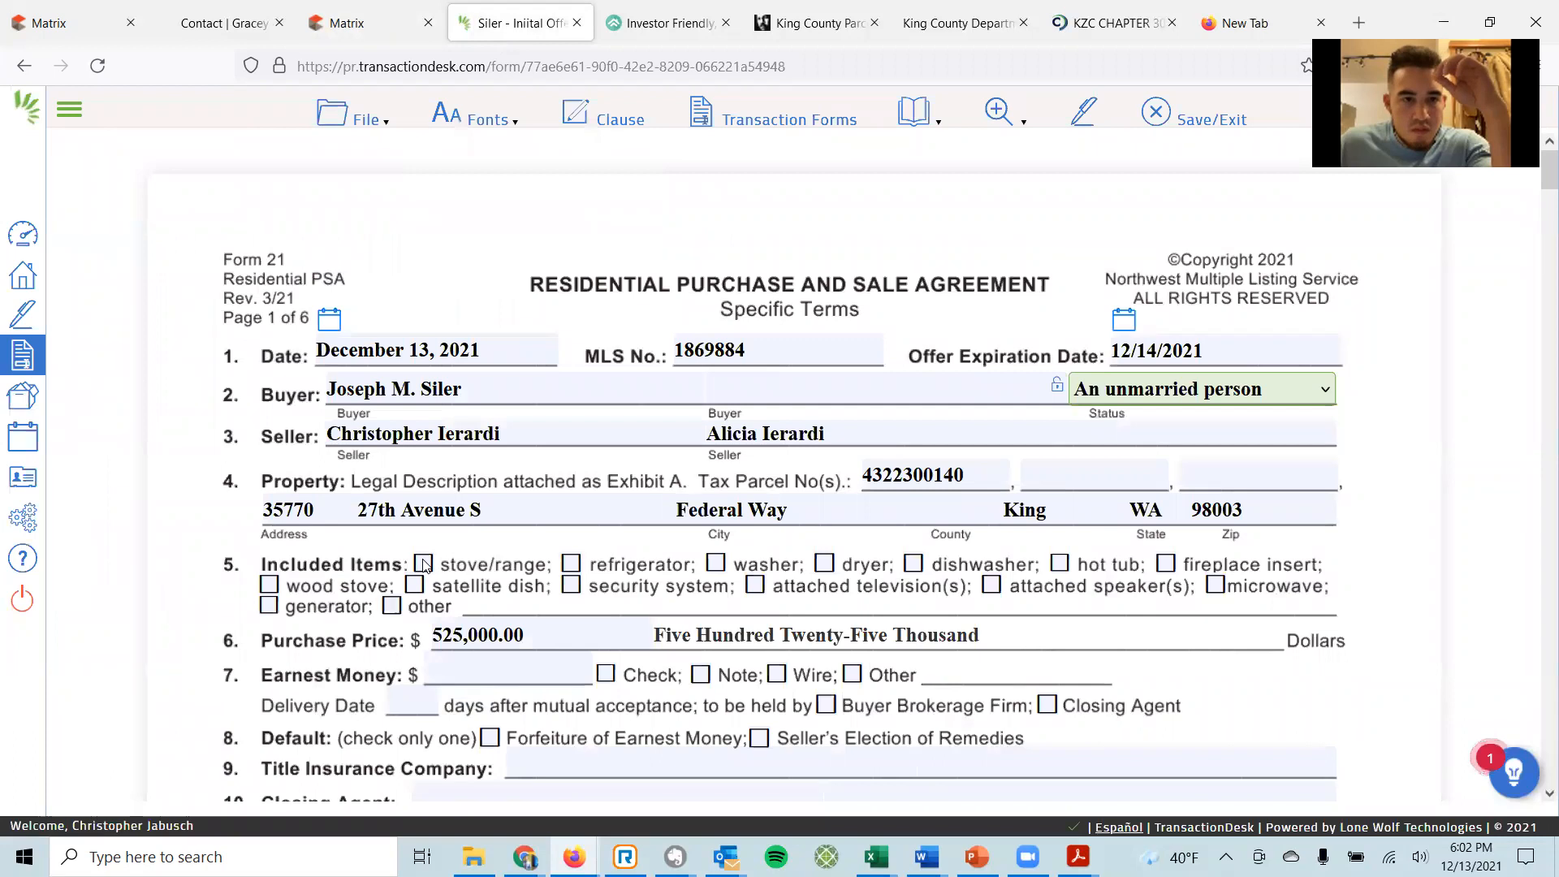
# Include refrigerator, washer, dryer, dishwasher and microwave, matching the listing's appliances.
pyautogui.click(571, 565)
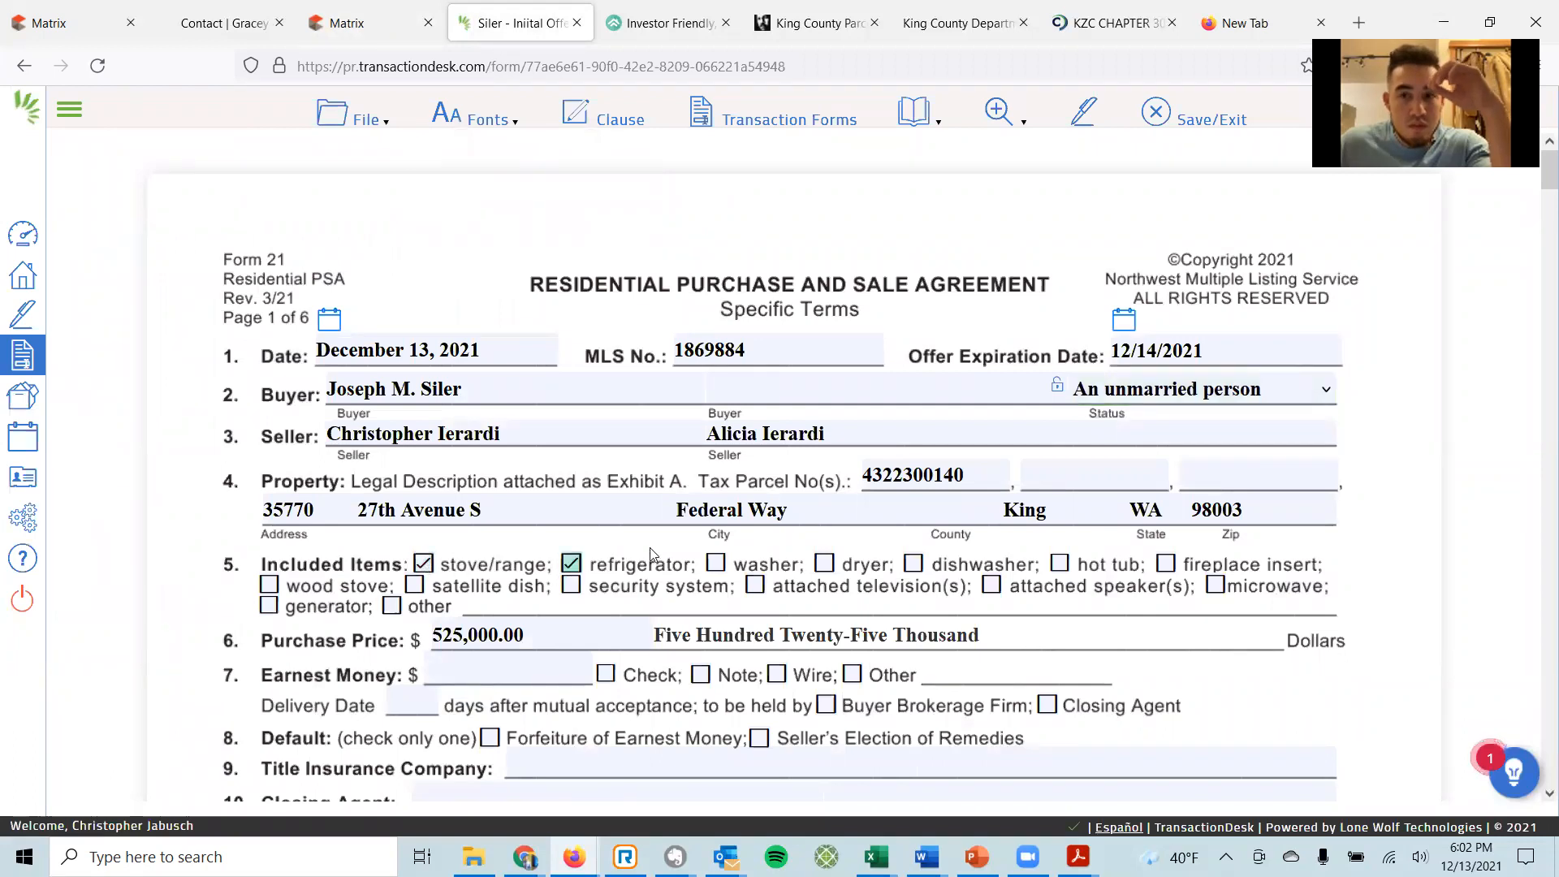
pyautogui.click(716, 563)
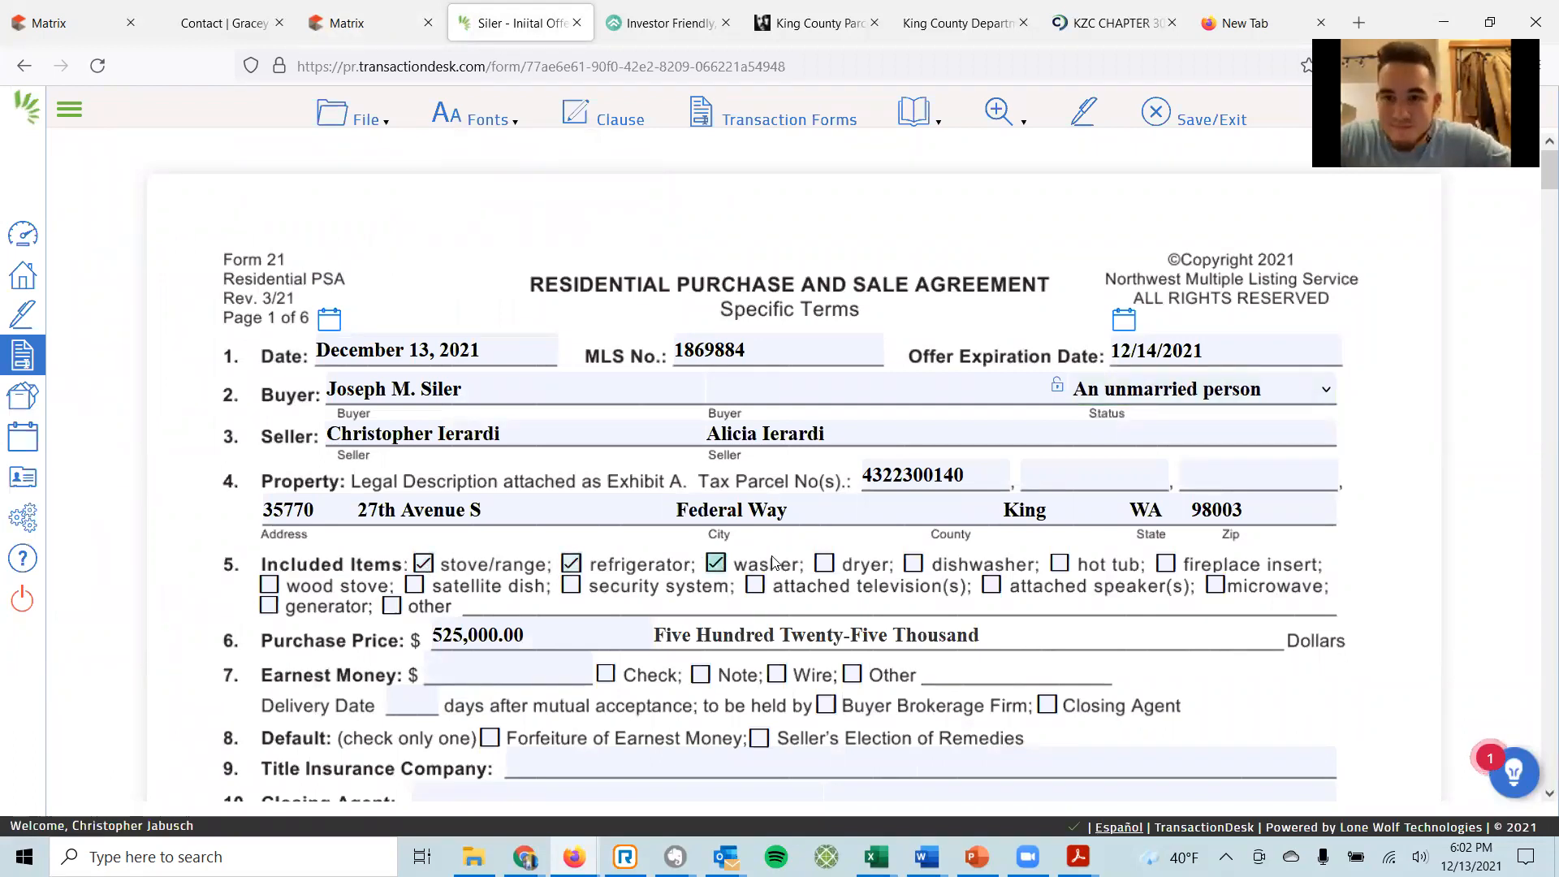
pyautogui.click(824, 563)
pyautogui.click(913, 563)
pyautogui.click(1215, 588)
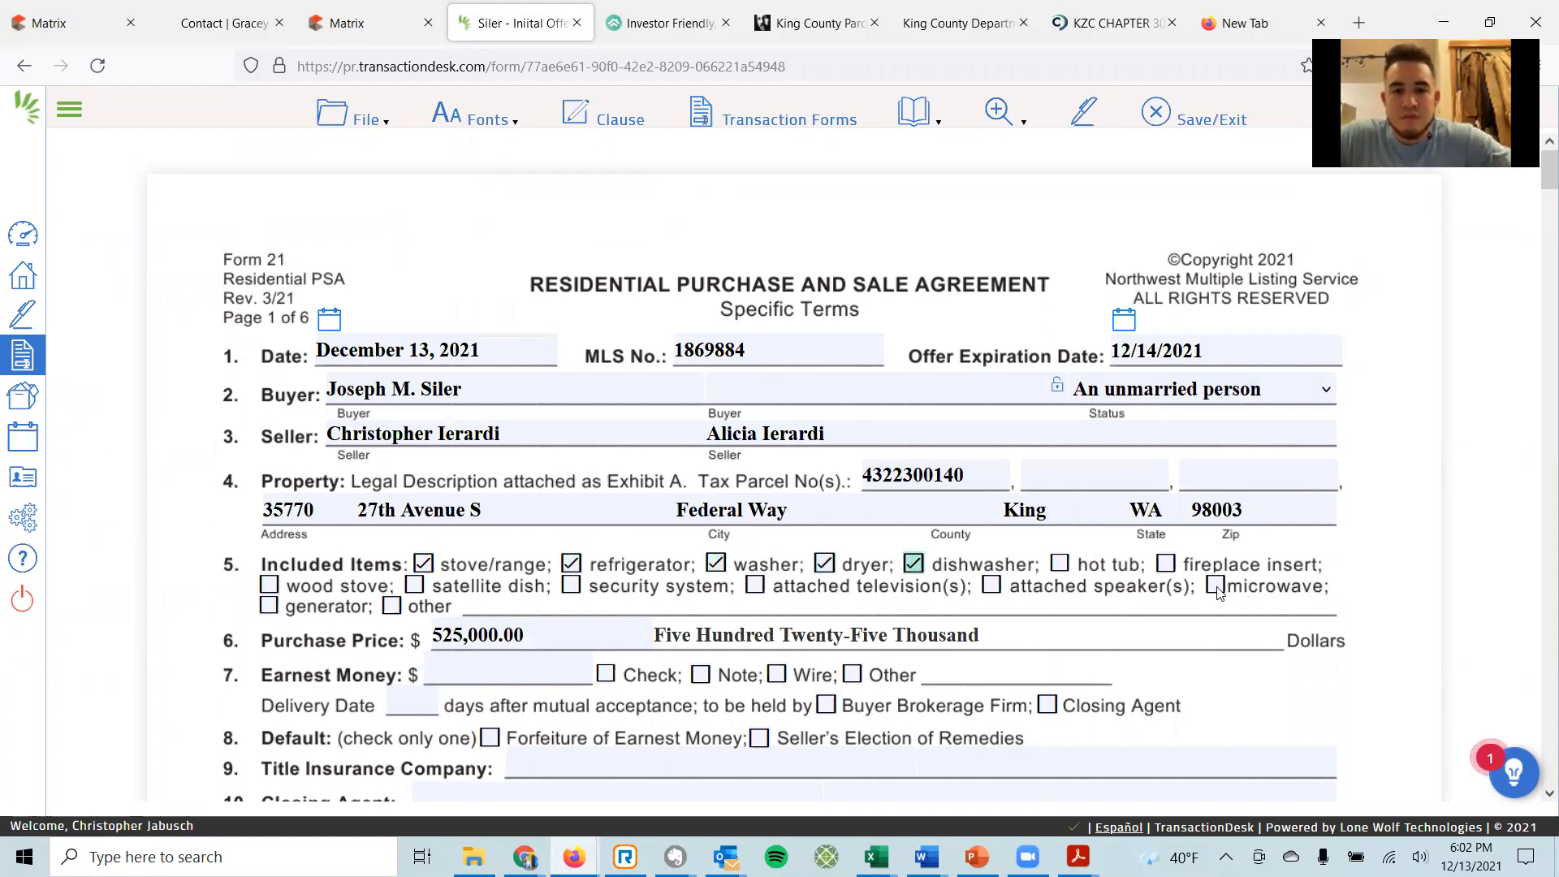
pyautogui.click(334, 24)
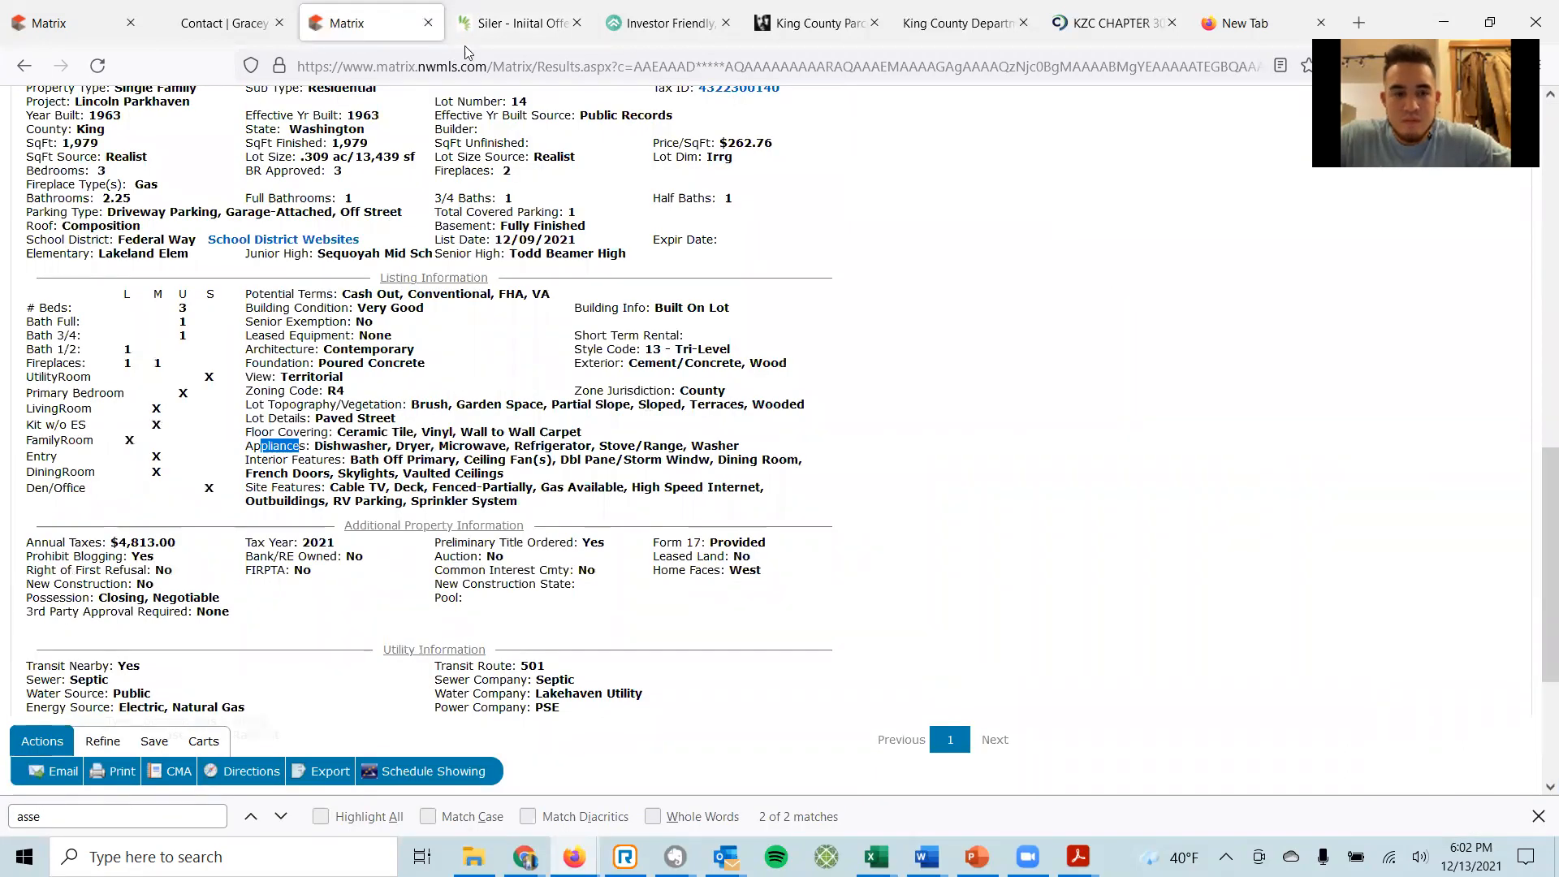
pyautogui.click(479, 25)
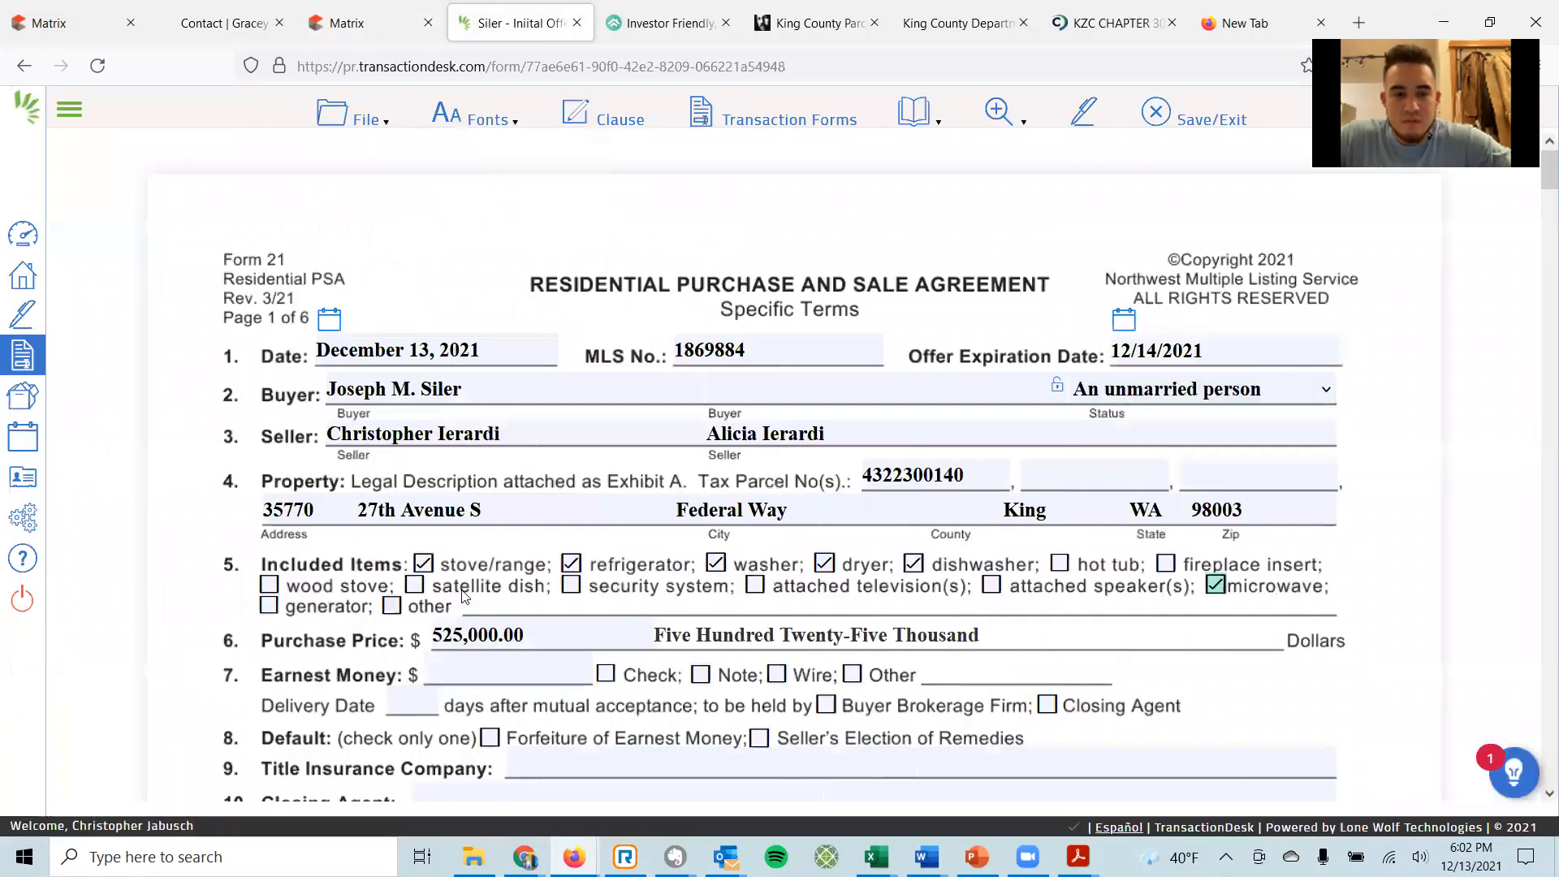
# Try 'Garbage Disposal' as an other included item, then clear it and uncheck 'other'.
pyautogui.click(393, 606)
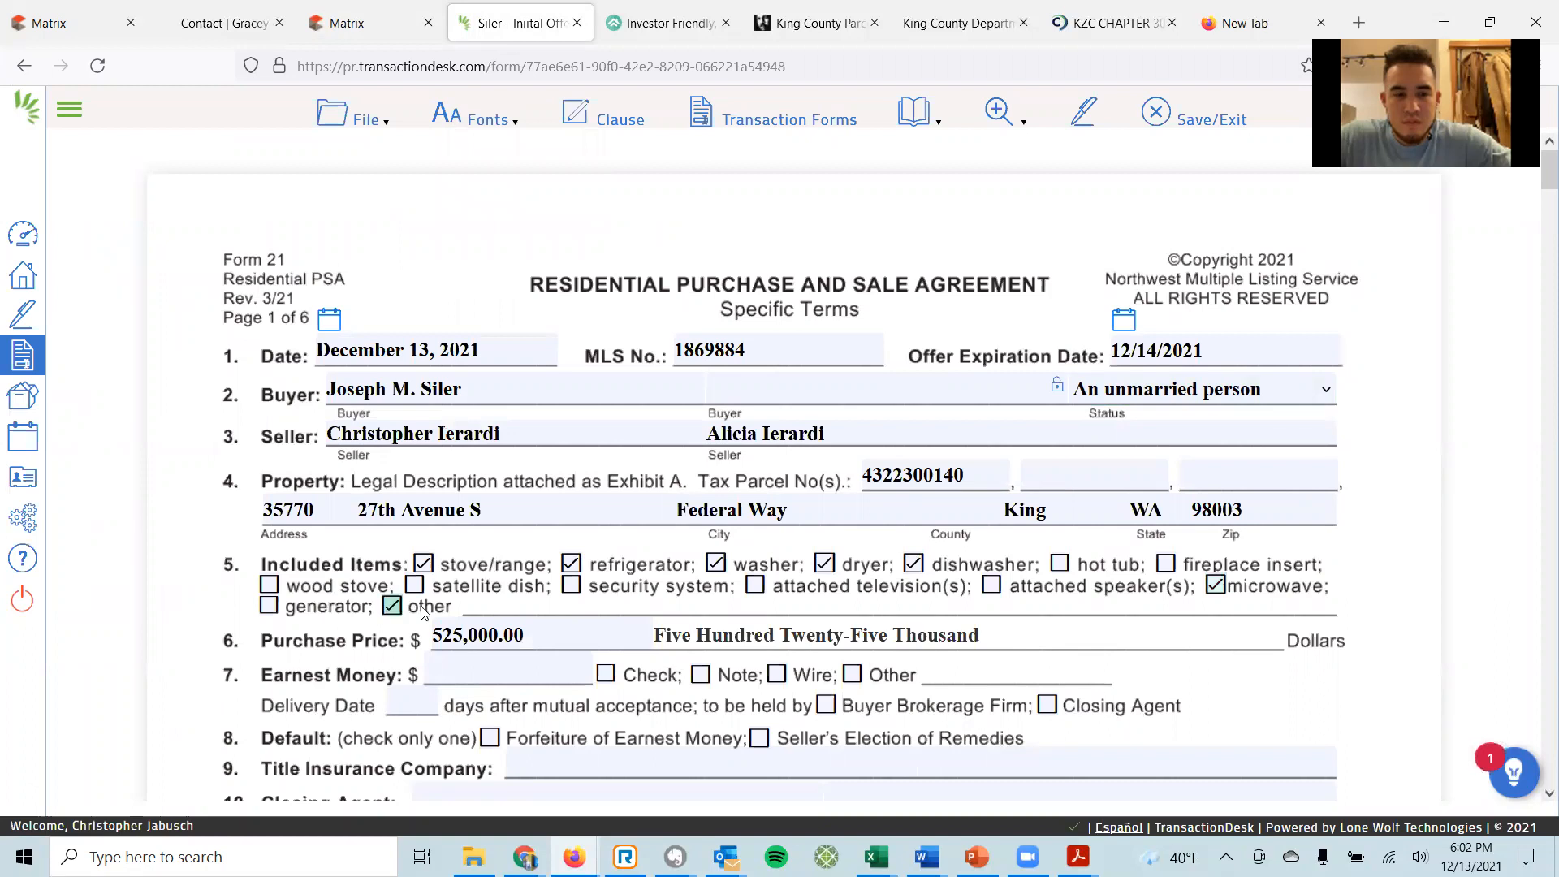
pyautogui.click(499, 605)
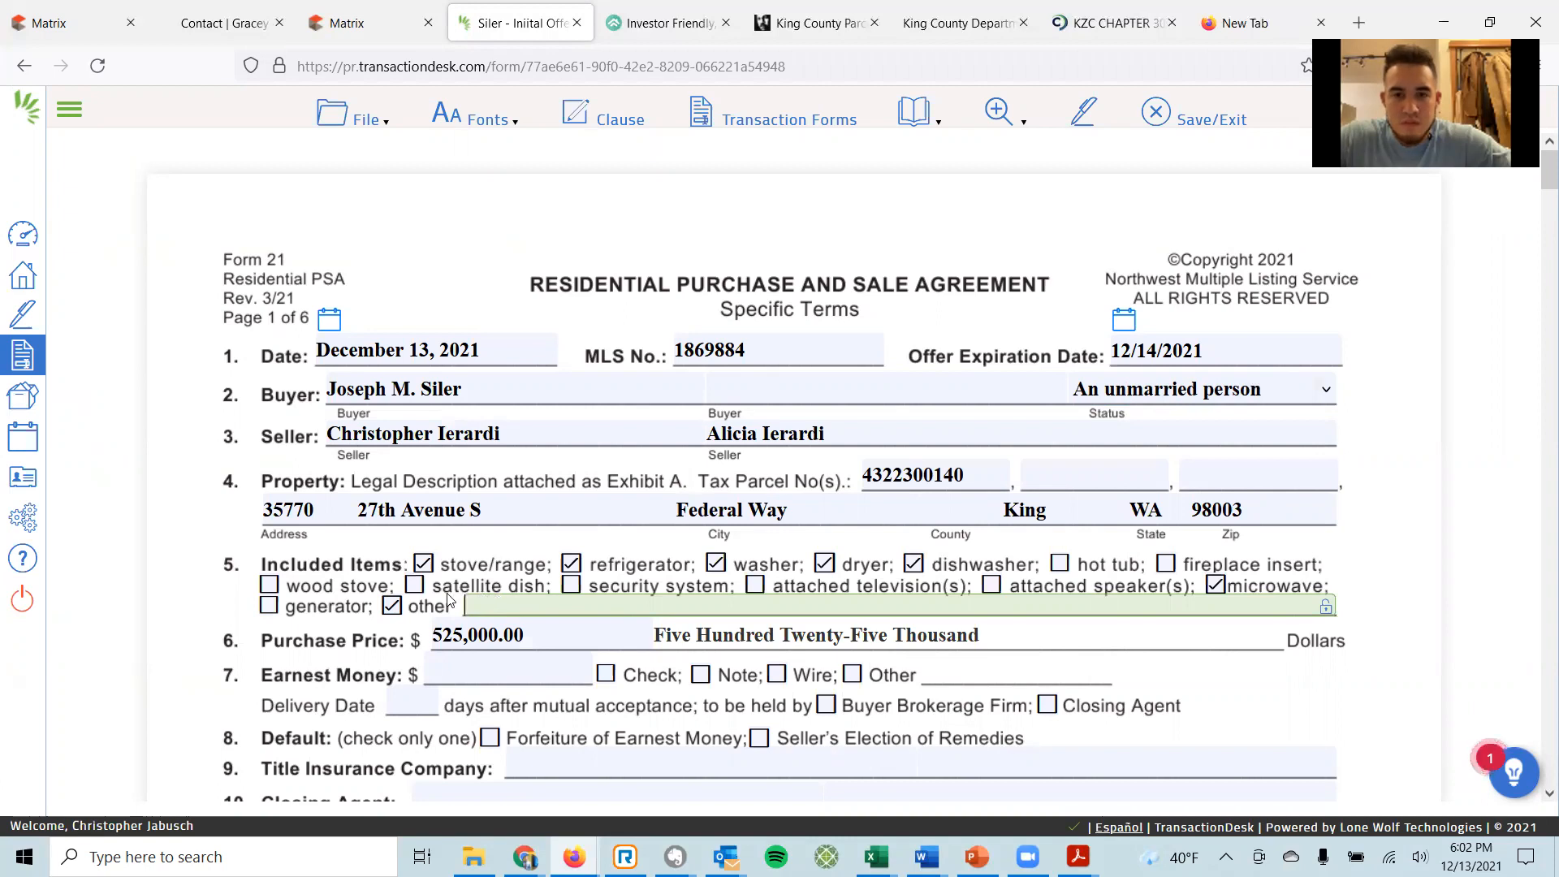
pyautogui.click(392, 607)
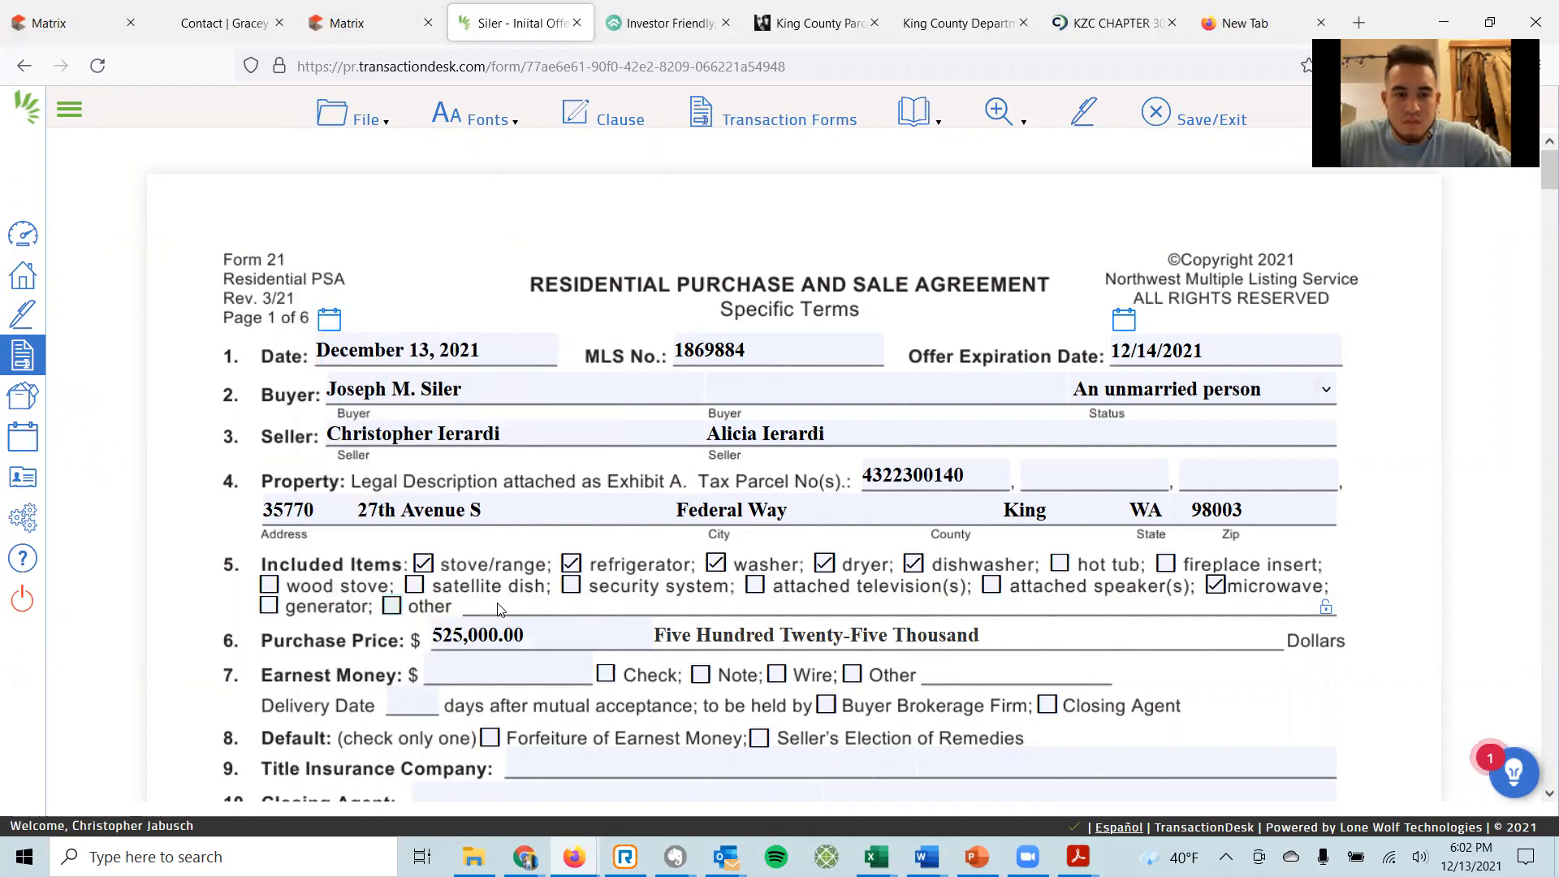
pyautogui.click(392, 606)
pyautogui.click(490, 601)
pyautogui.write('Garbage Dis[posal')
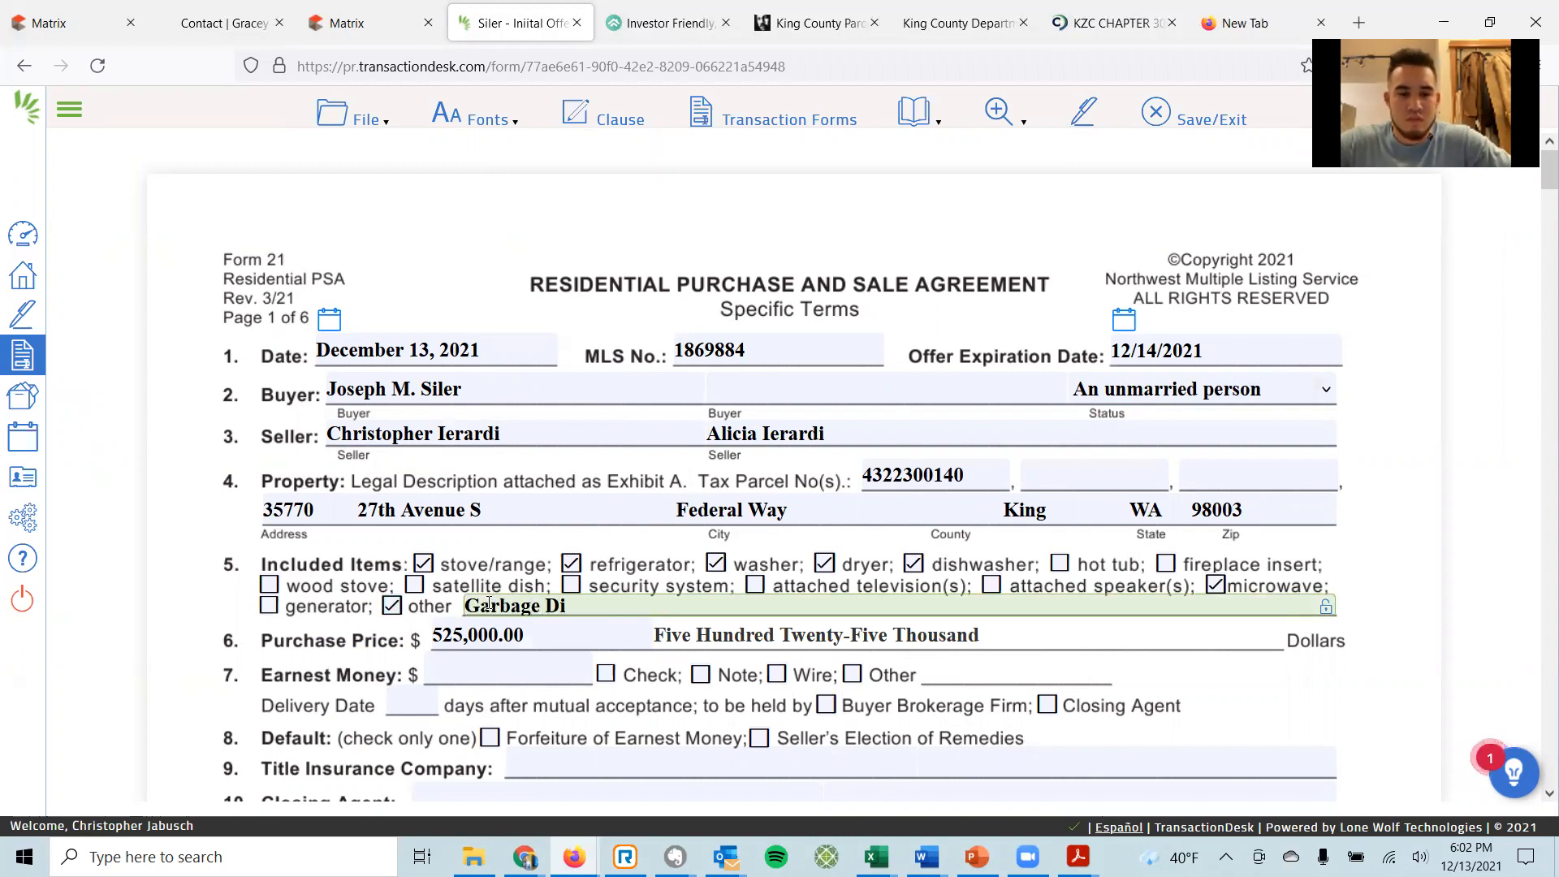
pyautogui.press('BackSpace')
pyautogui.press('BackSpace')
pyautogui.press('BackSpace')
pyautogui.press('BackSpace')
pyautogui.press('BackSpace')
pyautogui.press('BackSpace')
pyautogui.write('posal')
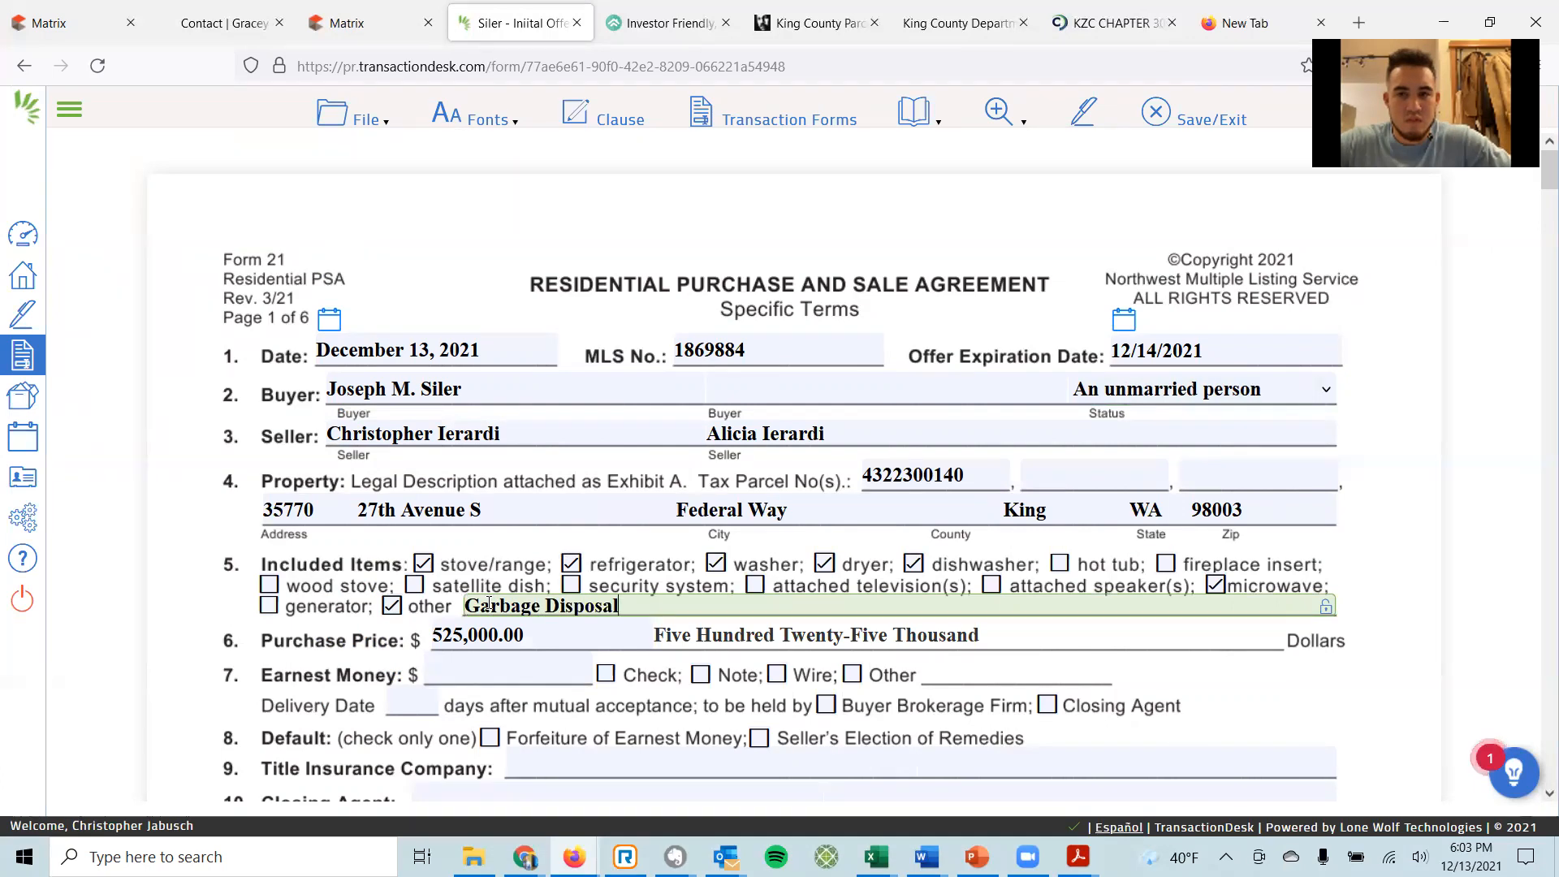
pyautogui.press('BackSpace')
pyautogui.press('BackSpace')
pyautogui.press('BackSpace')
pyautogui.press('BackSpace')
pyautogui.press('BackSpace')
pyautogui.press('BackSpace')
pyautogui.press('BackSpace')
pyautogui.press('BackSpace')
pyautogui.press('BackSpace')
pyautogui.press('BackSpace')
pyautogui.press('BackSpace')
pyautogui.press('BackSpace')
pyautogui.press('BackSpace')
pyautogui.press('BackSpace')
pyautogui.press('BackSpace')
pyautogui.press('BackSpace')
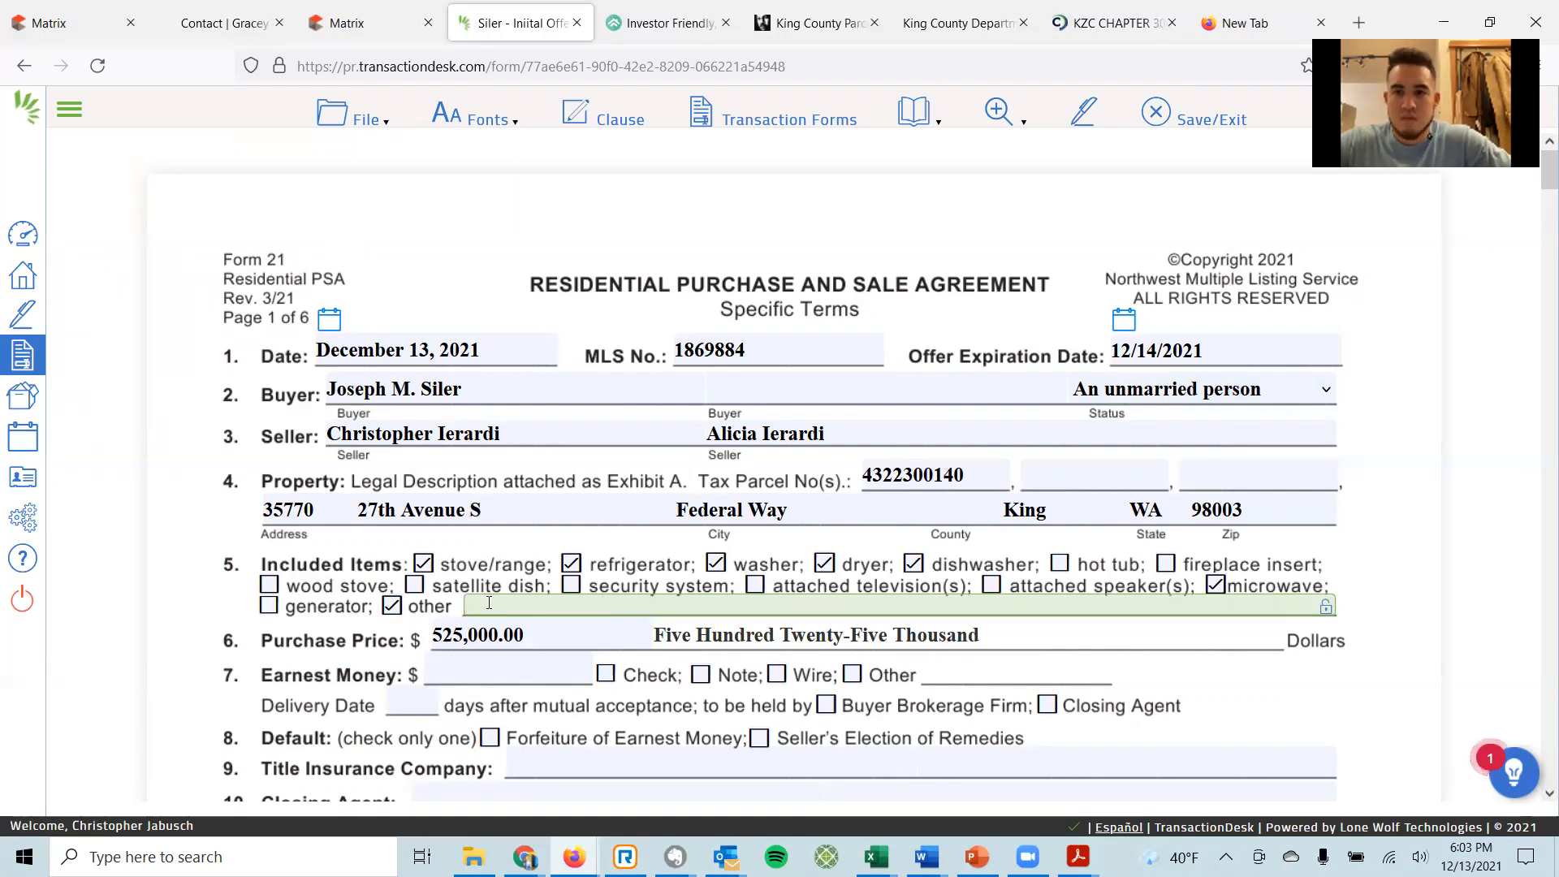
pyautogui.click(392, 606)
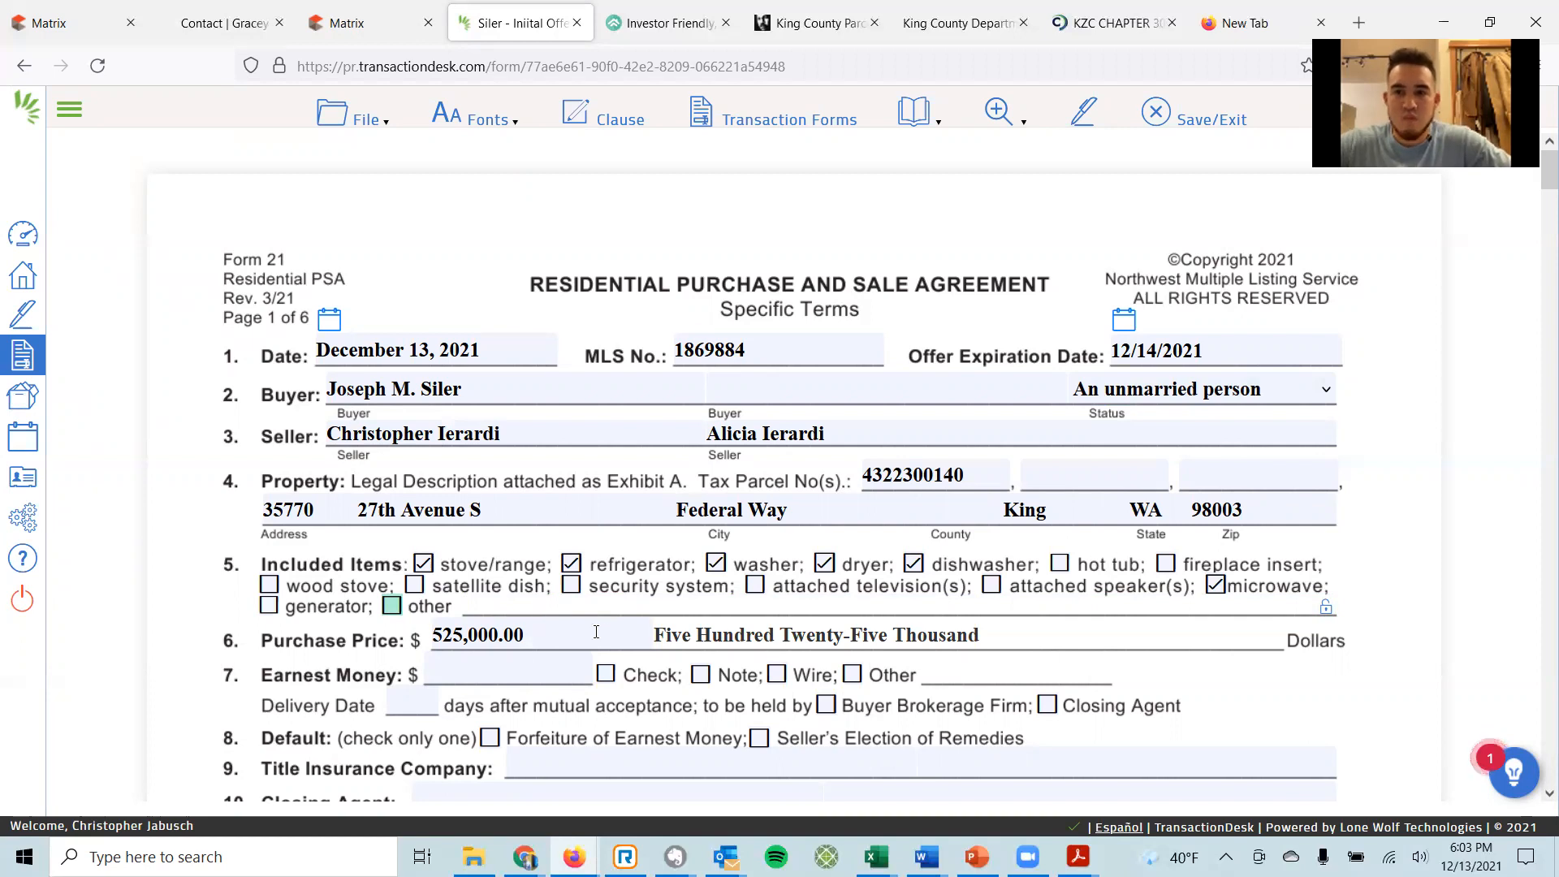
pyautogui.scroll(-2, 632, 624)
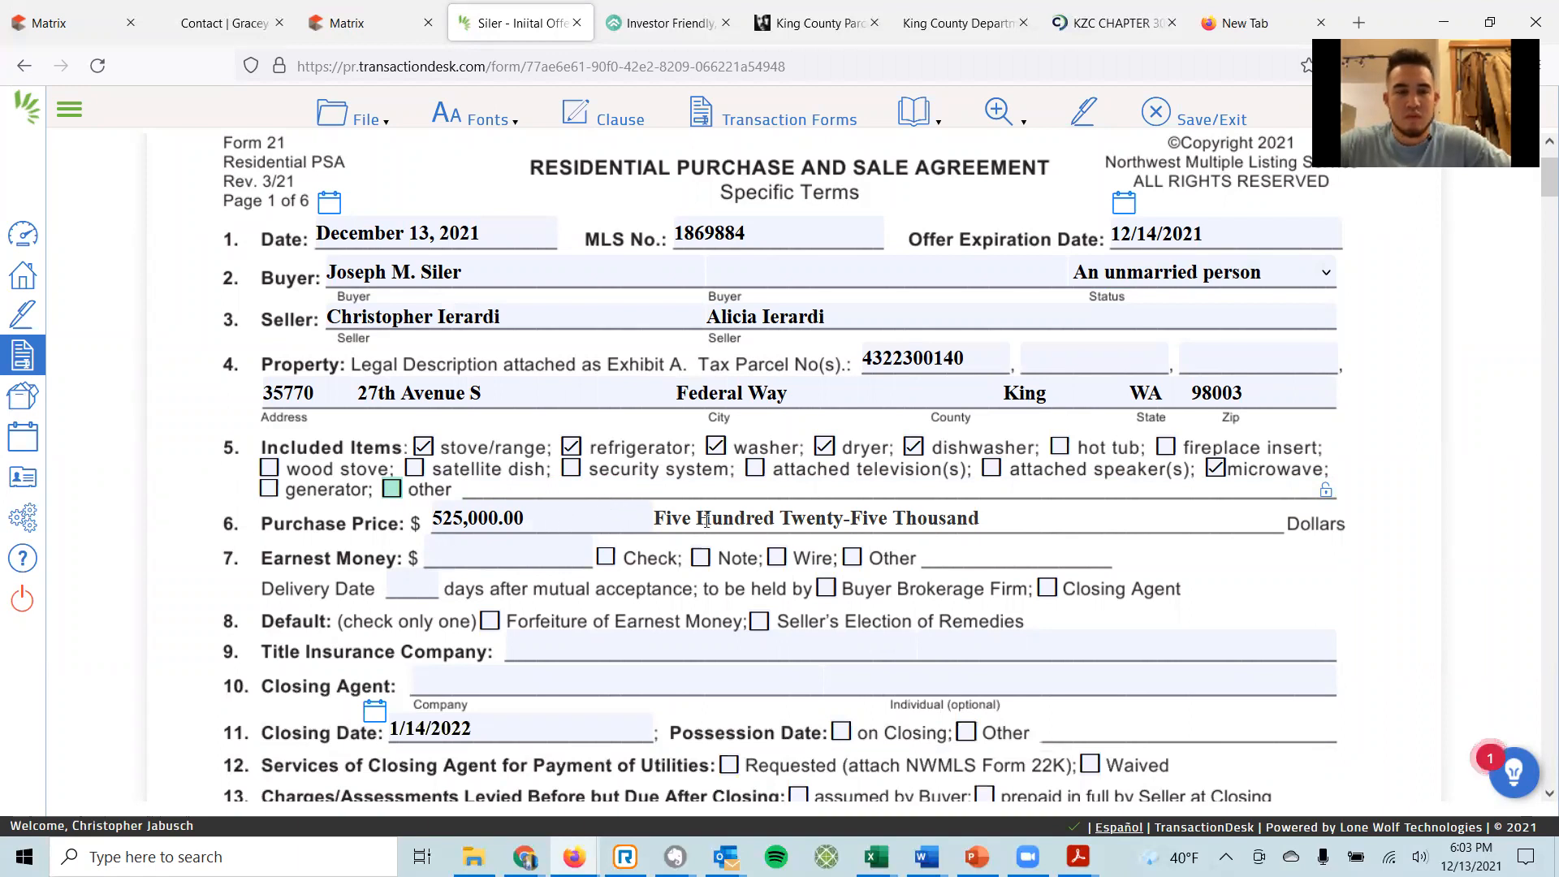
# Enter 10,000.00 as the earnest money amount.
pyautogui.click(444, 555)
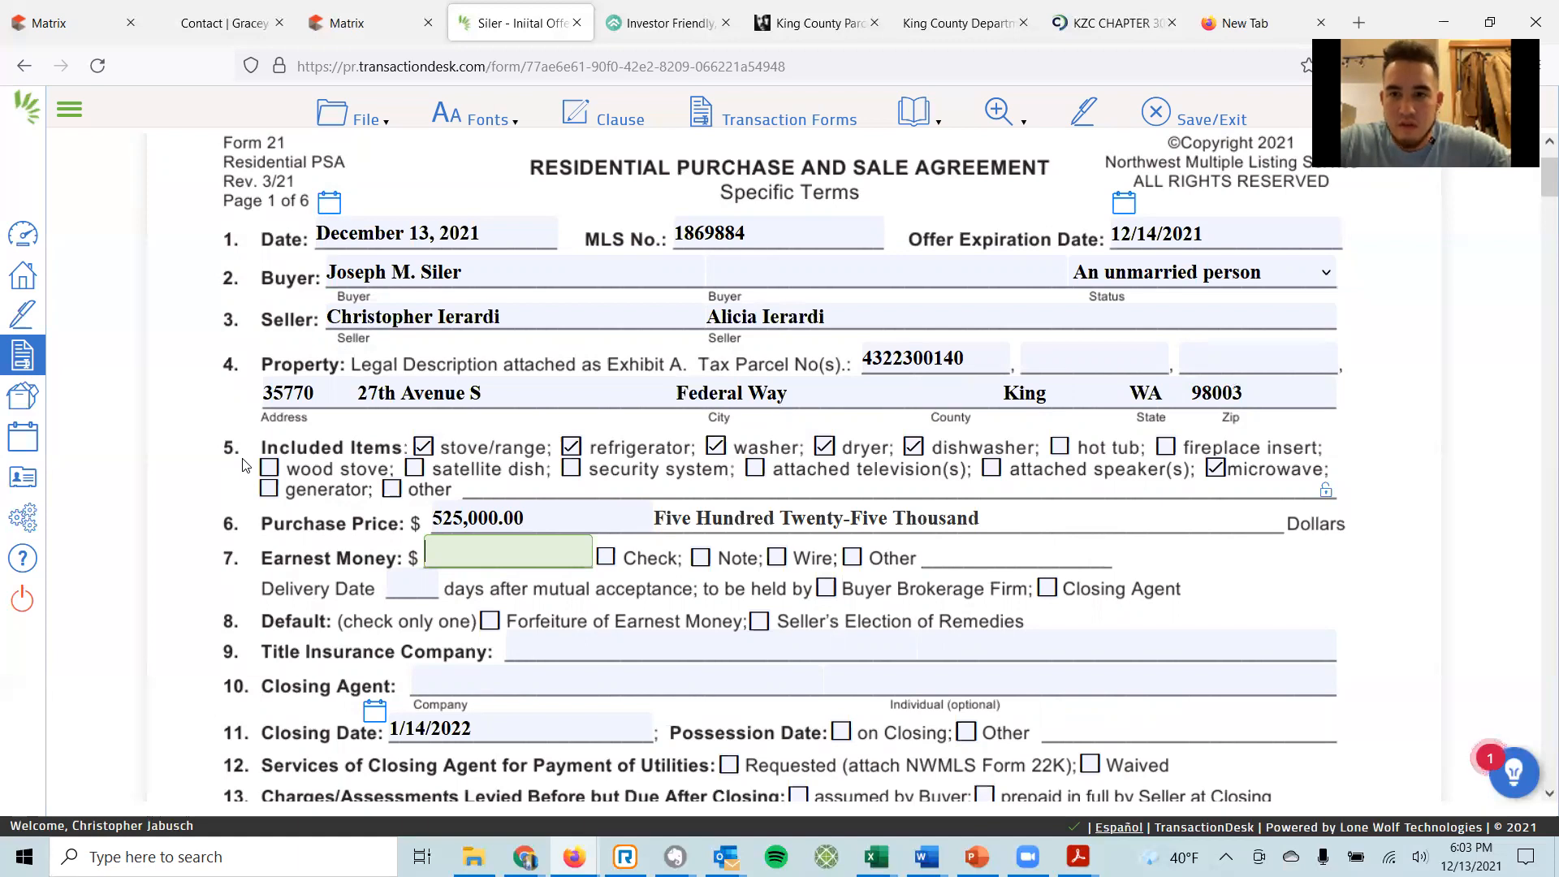
pyautogui.write('10000')
pyautogui.press('Tab')
pyautogui.press('Tab')
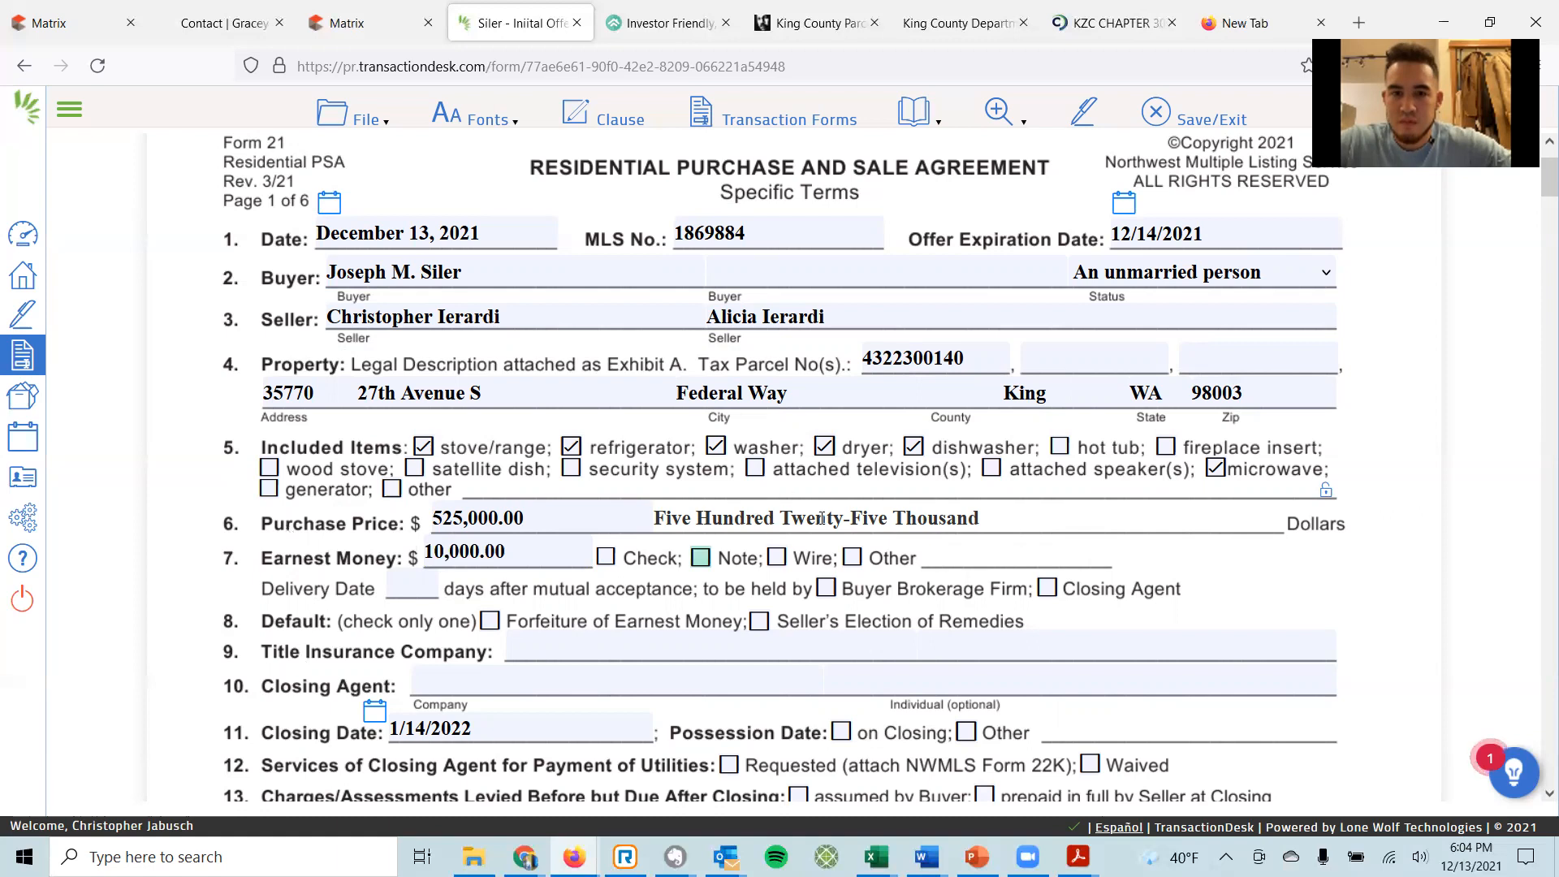
# Mark the earnest money payment method as Other, described as Check/Wire.
pyautogui.click(852, 558)
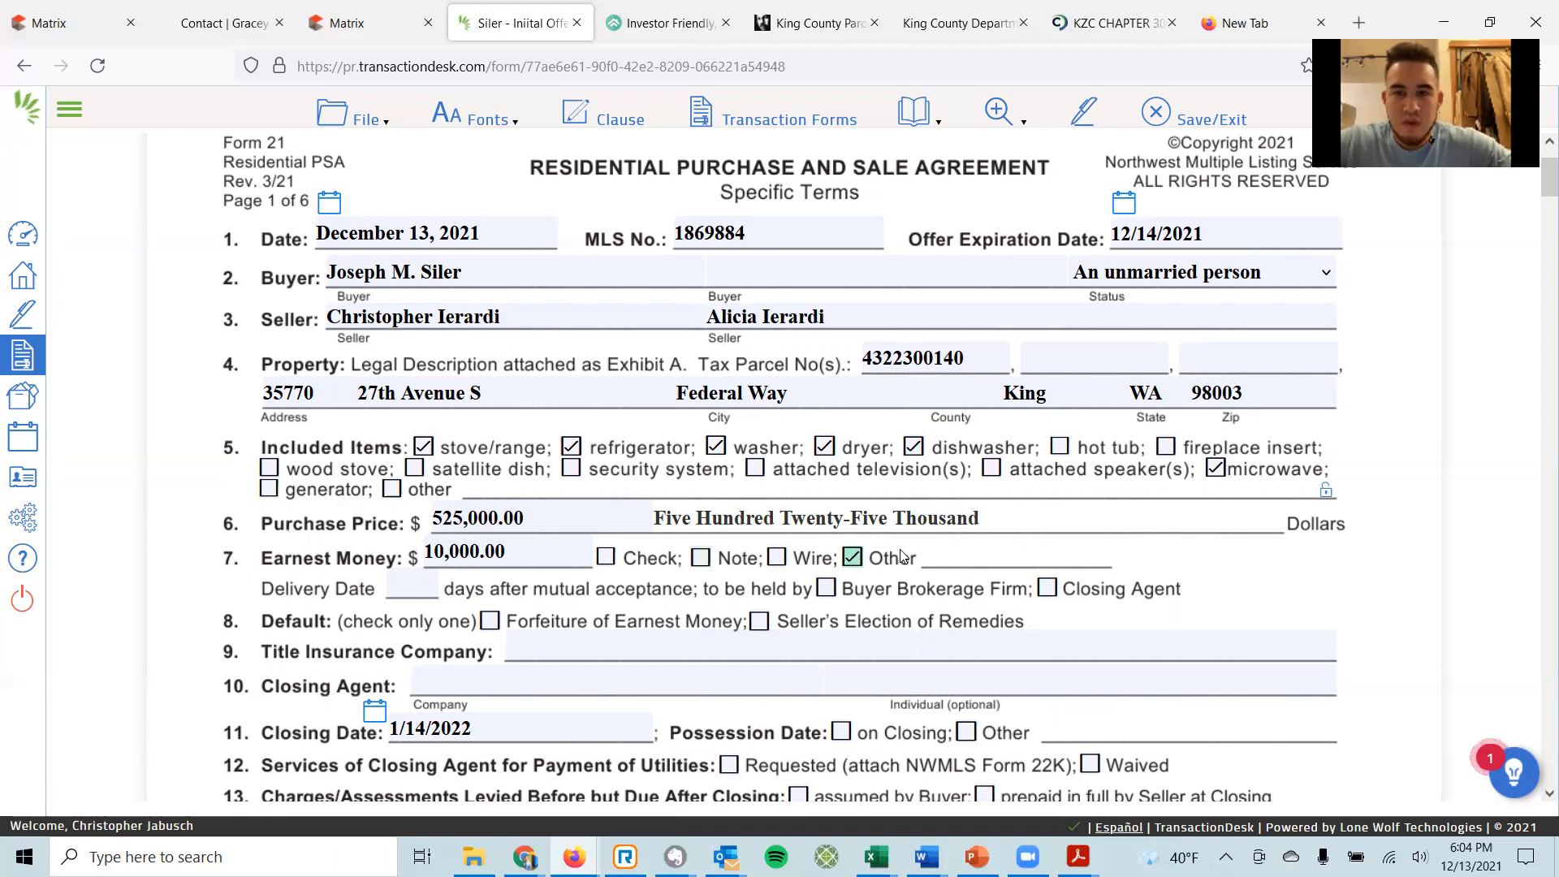
pyautogui.click(945, 552)
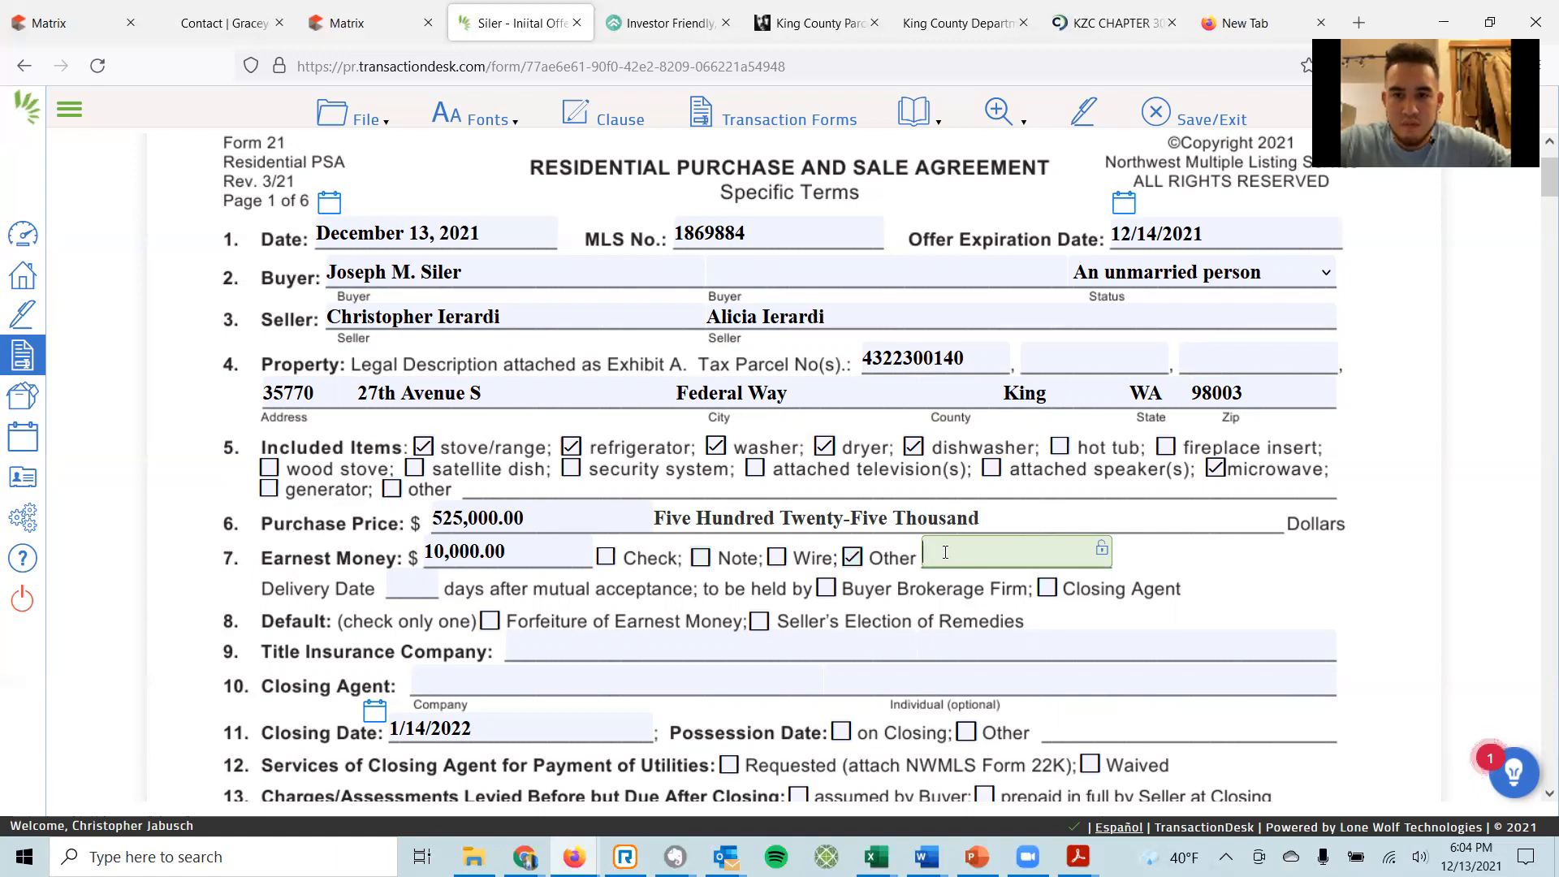
pyautogui.write('Check ')
pyautogui.write('or W')
pyautogui.press('BackSpace')
pyautogui.press('BackSpace')
pyautogui.press('BackSpace')
pyautogui.press('BackSpace')
pyautogui.press('BackSpace')
pyautogui.write('/Wire')
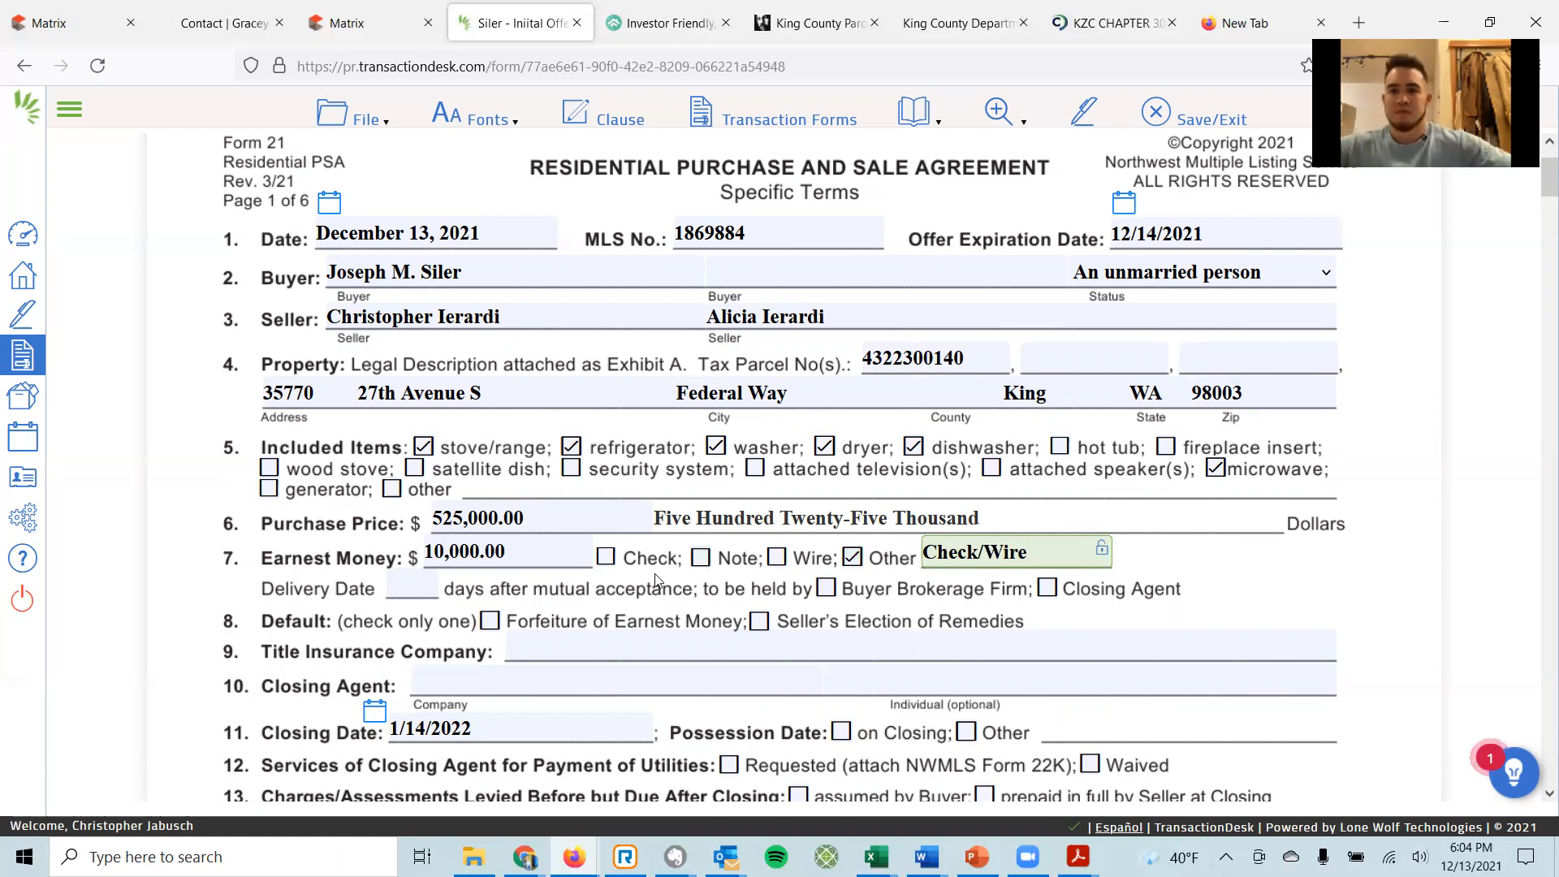
pyautogui.click(603, 558)
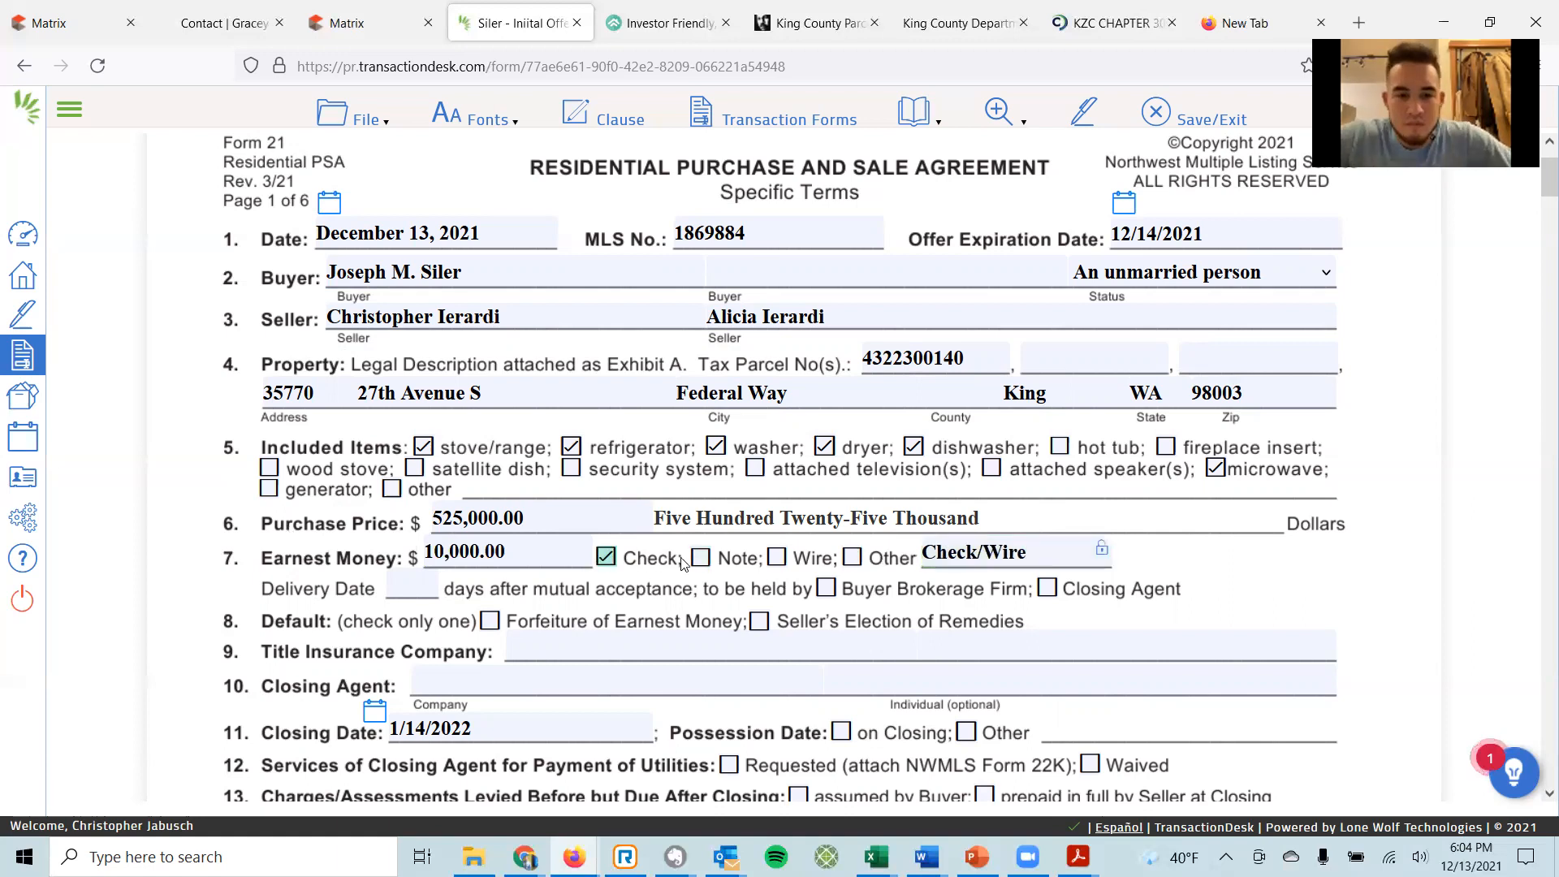
pyautogui.click(777, 559)
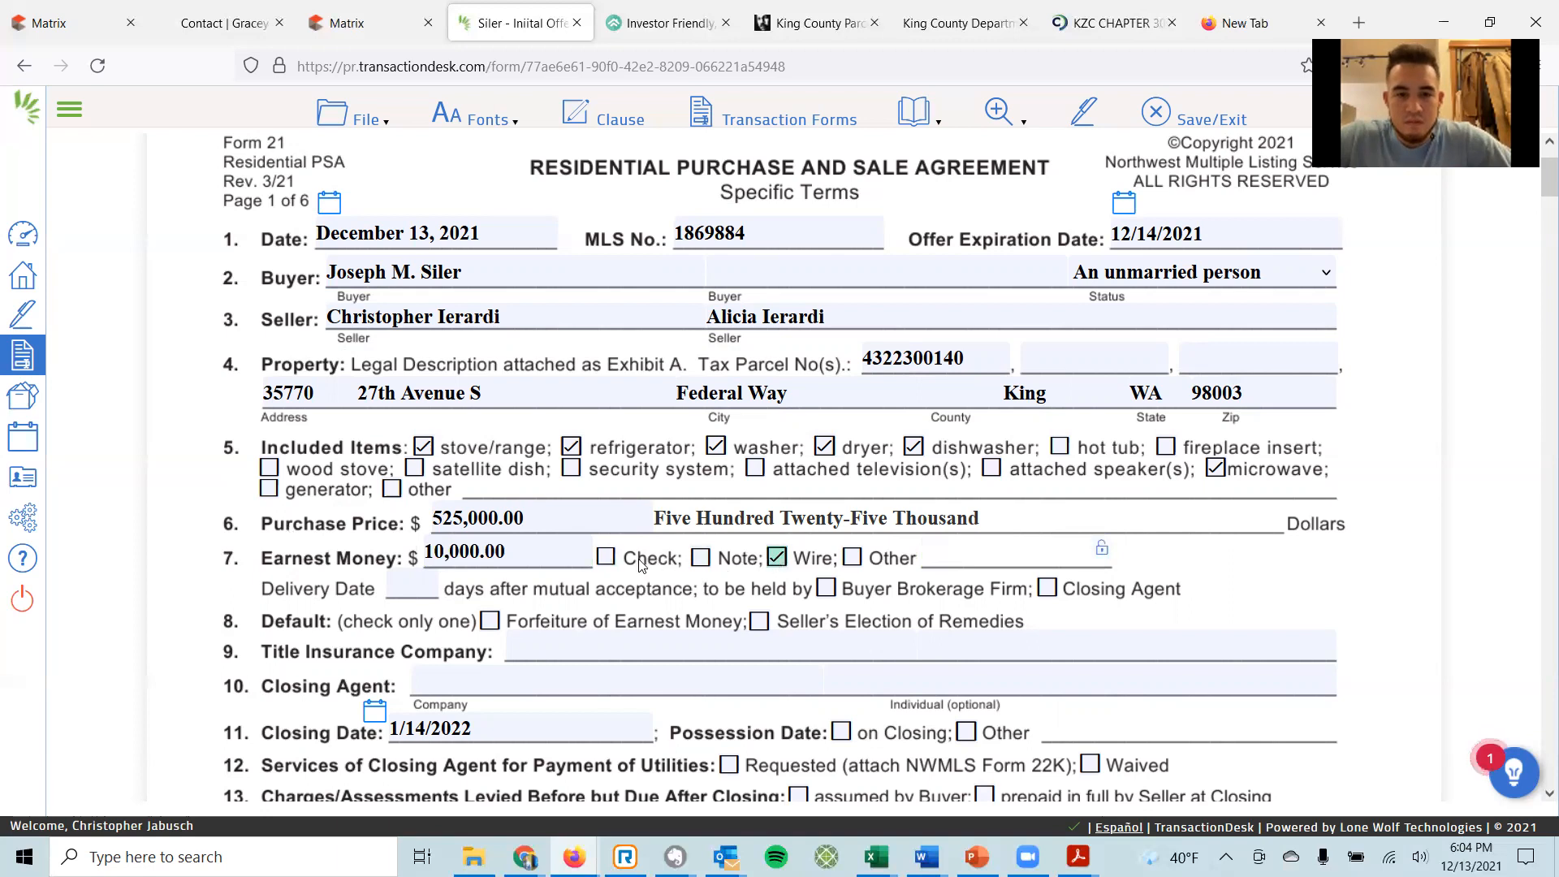
pyautogui.click(852, 557)
pyautogui.click(961, 552)
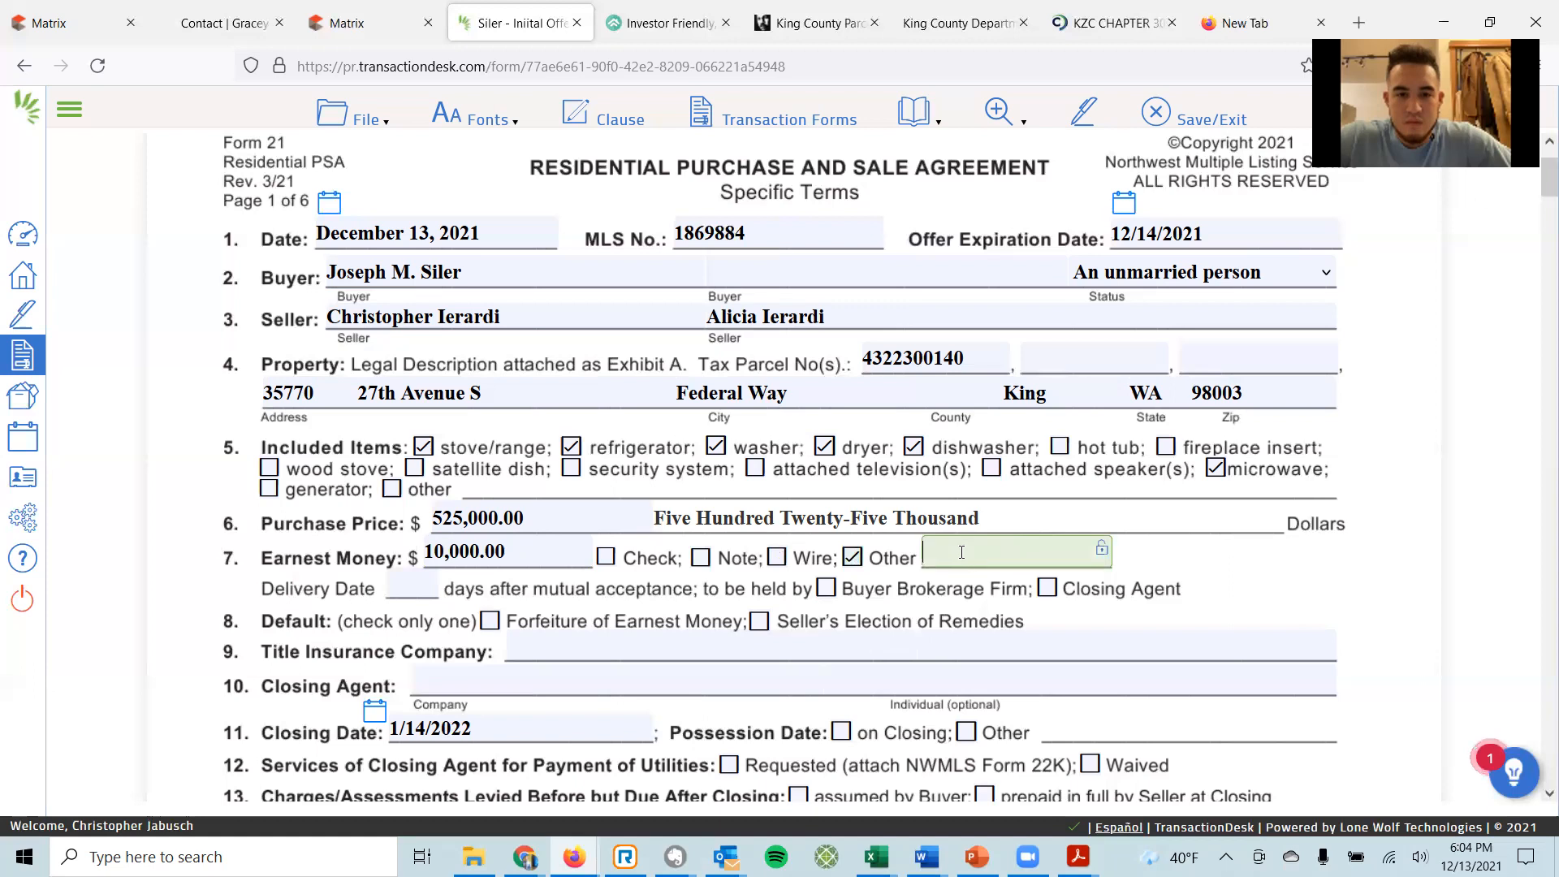
pyautogui.write('Check')
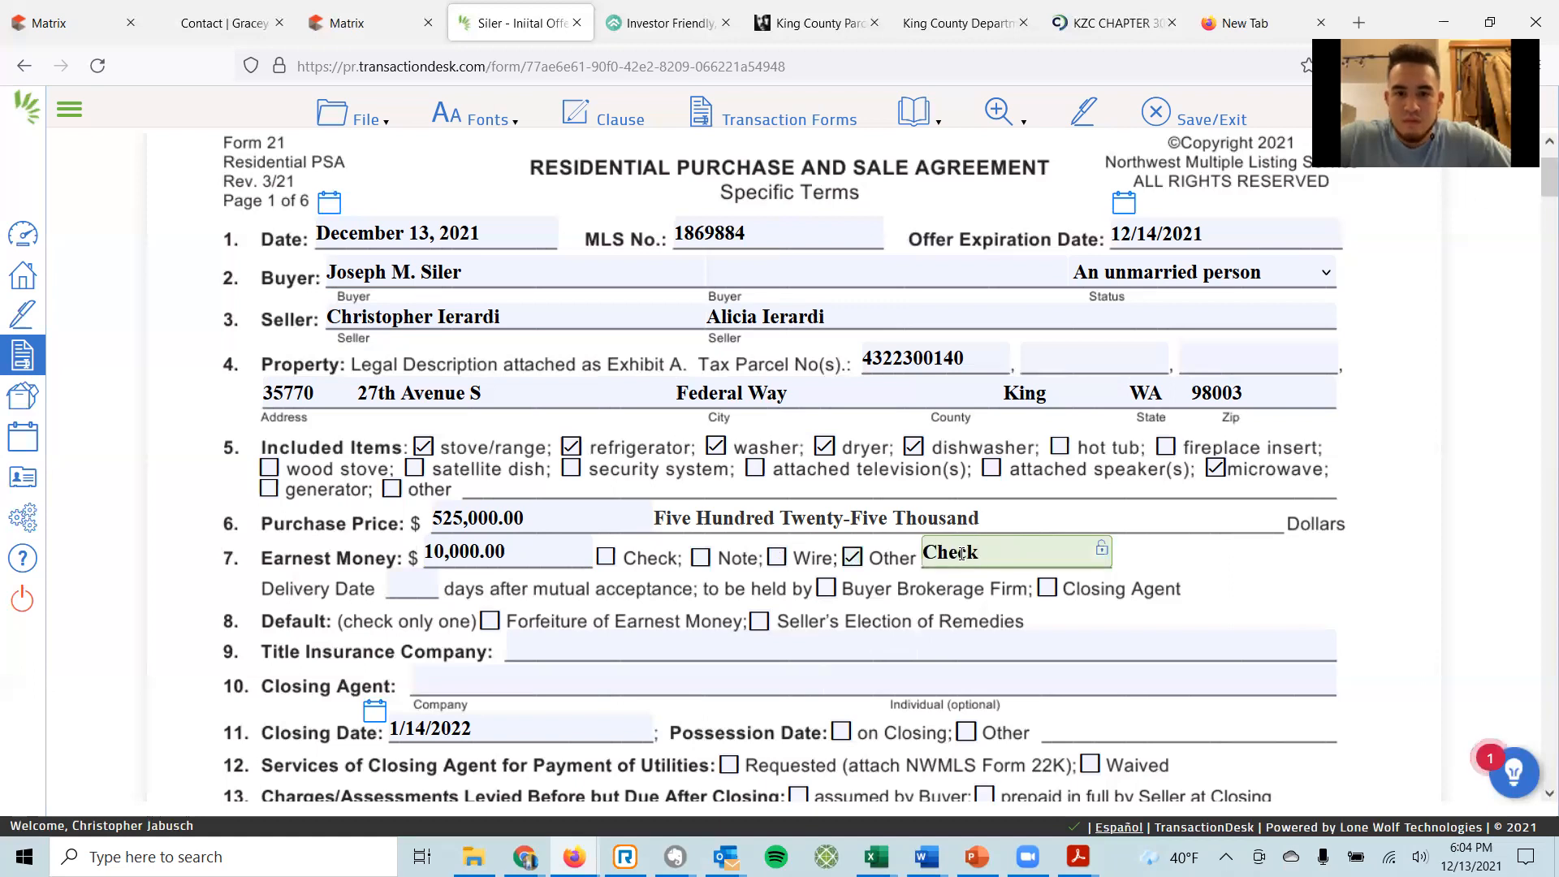
pyautogui.write('/Wire')
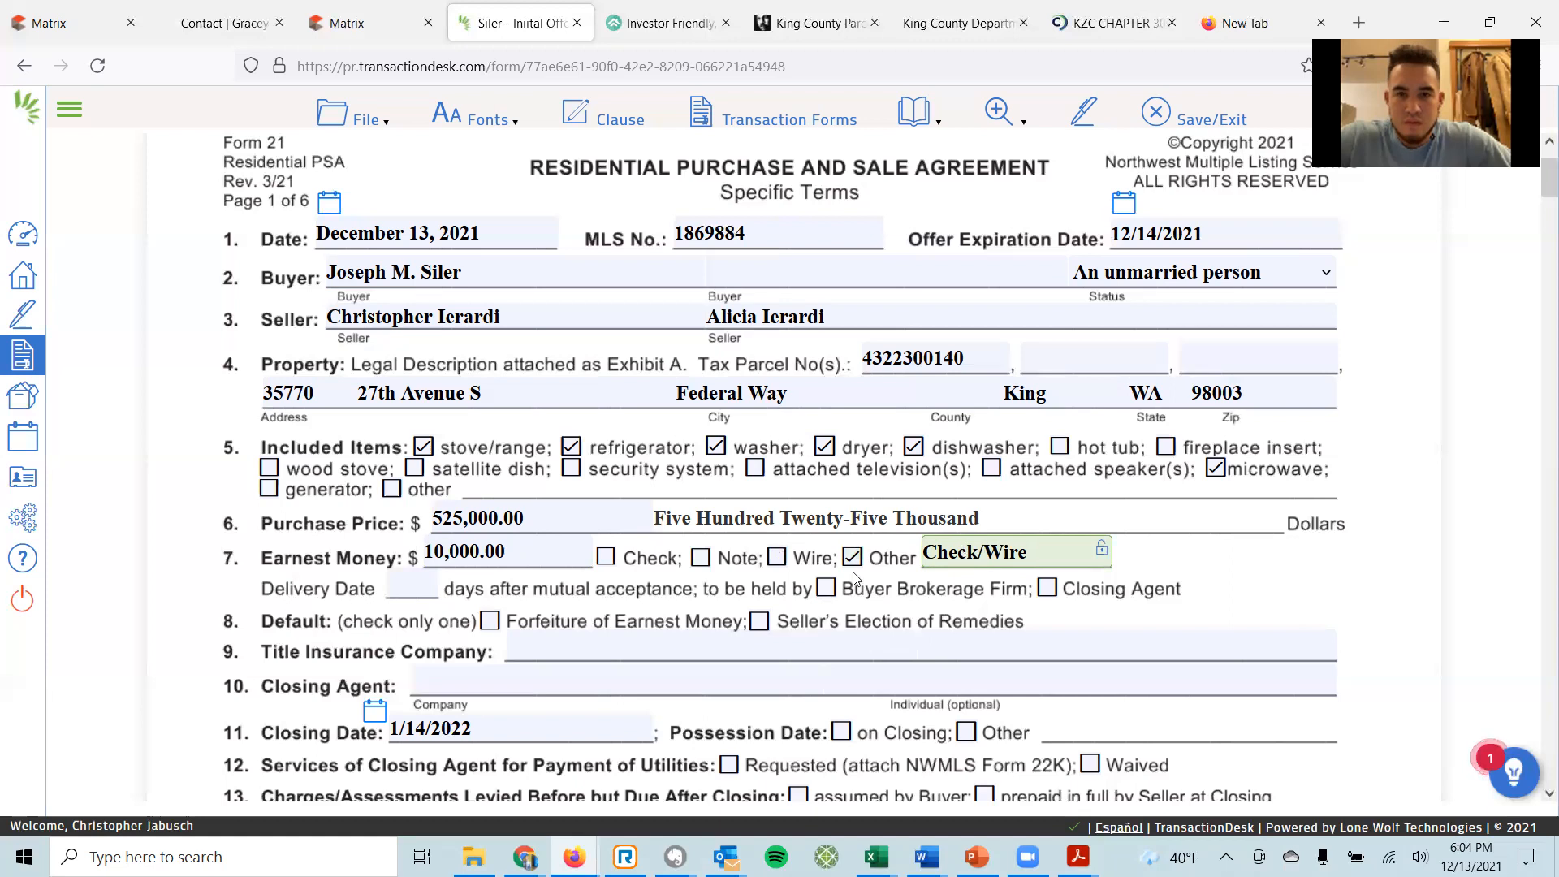
pyautogui.click(414, 587)
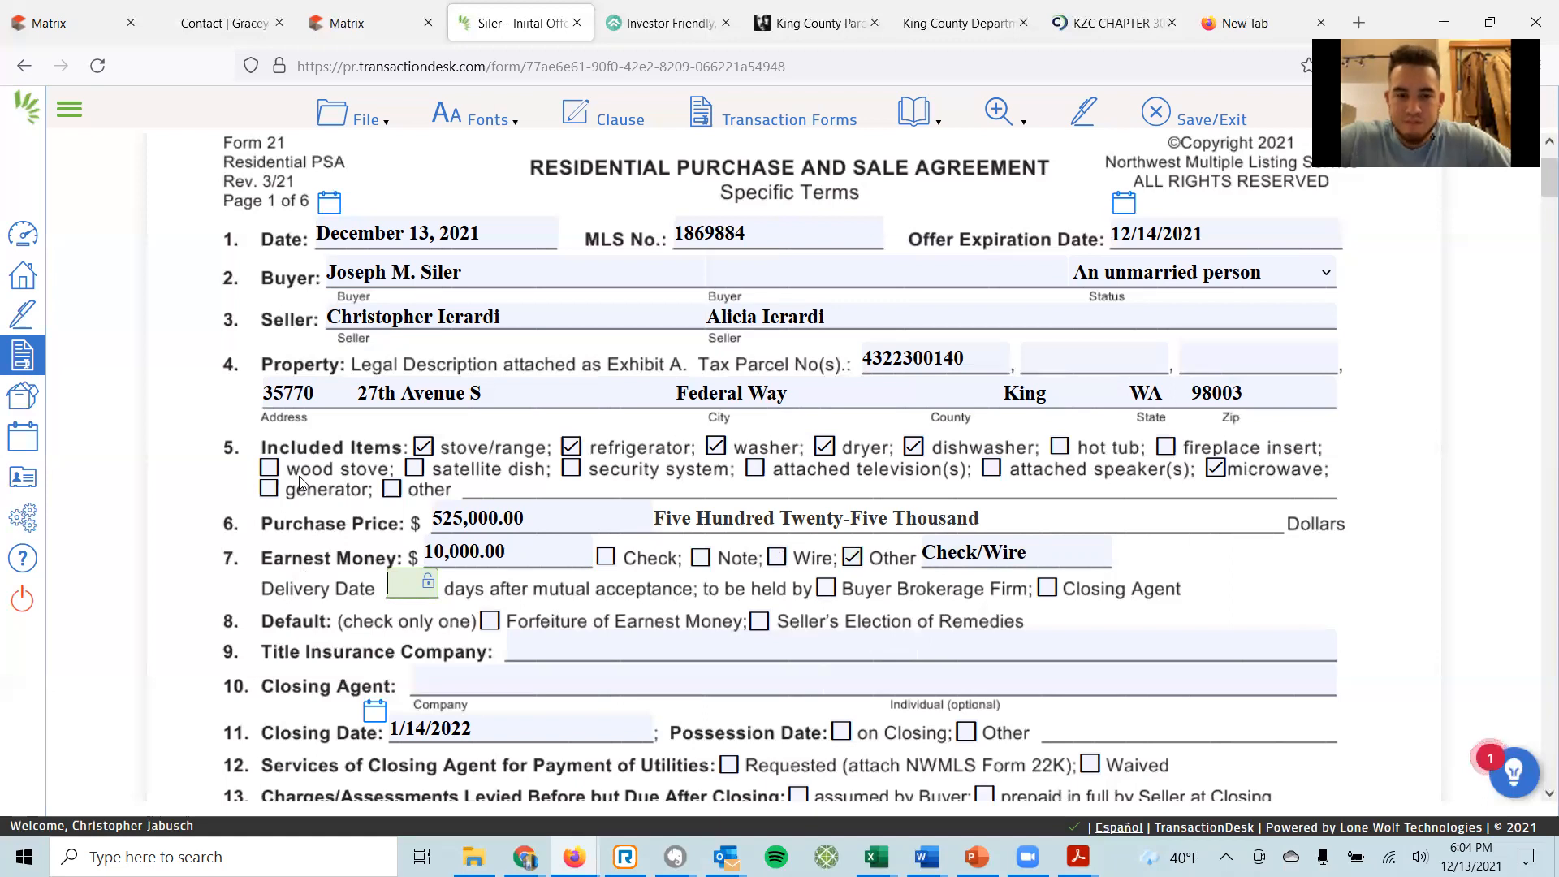
# Enter 2 days for earnest money delivery and check Closing Agent and Forfeiture of Earnest Money.
pyautogui.write('2')
pyautogui.press('Tab')
pyautogui.press('Tab')
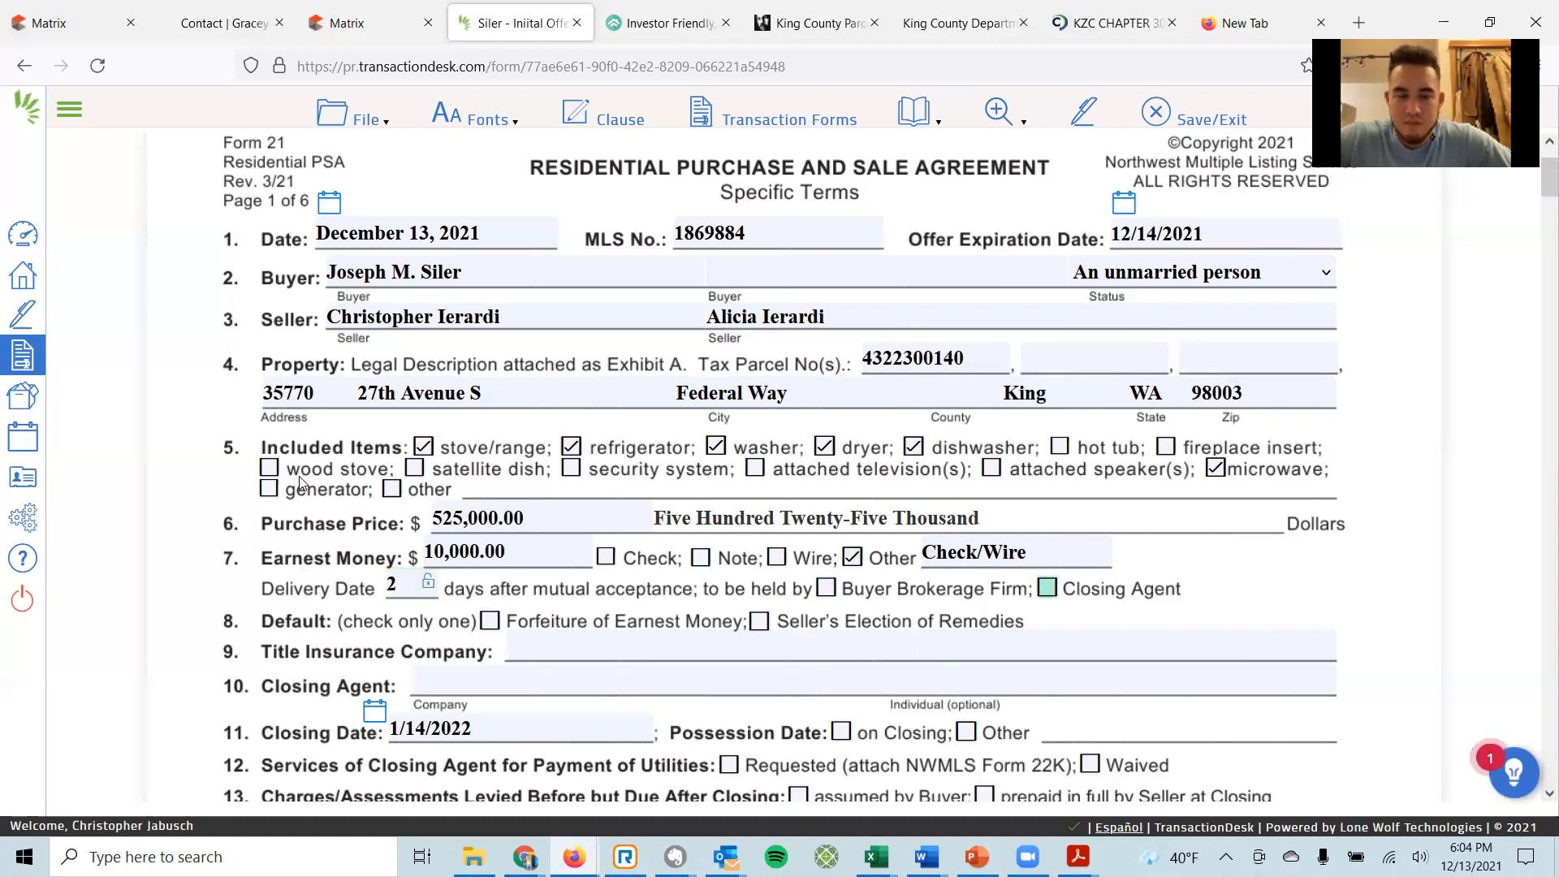
pyautogui.press('space')
pyautogui.press('Tab')
pyautogui.press('space')
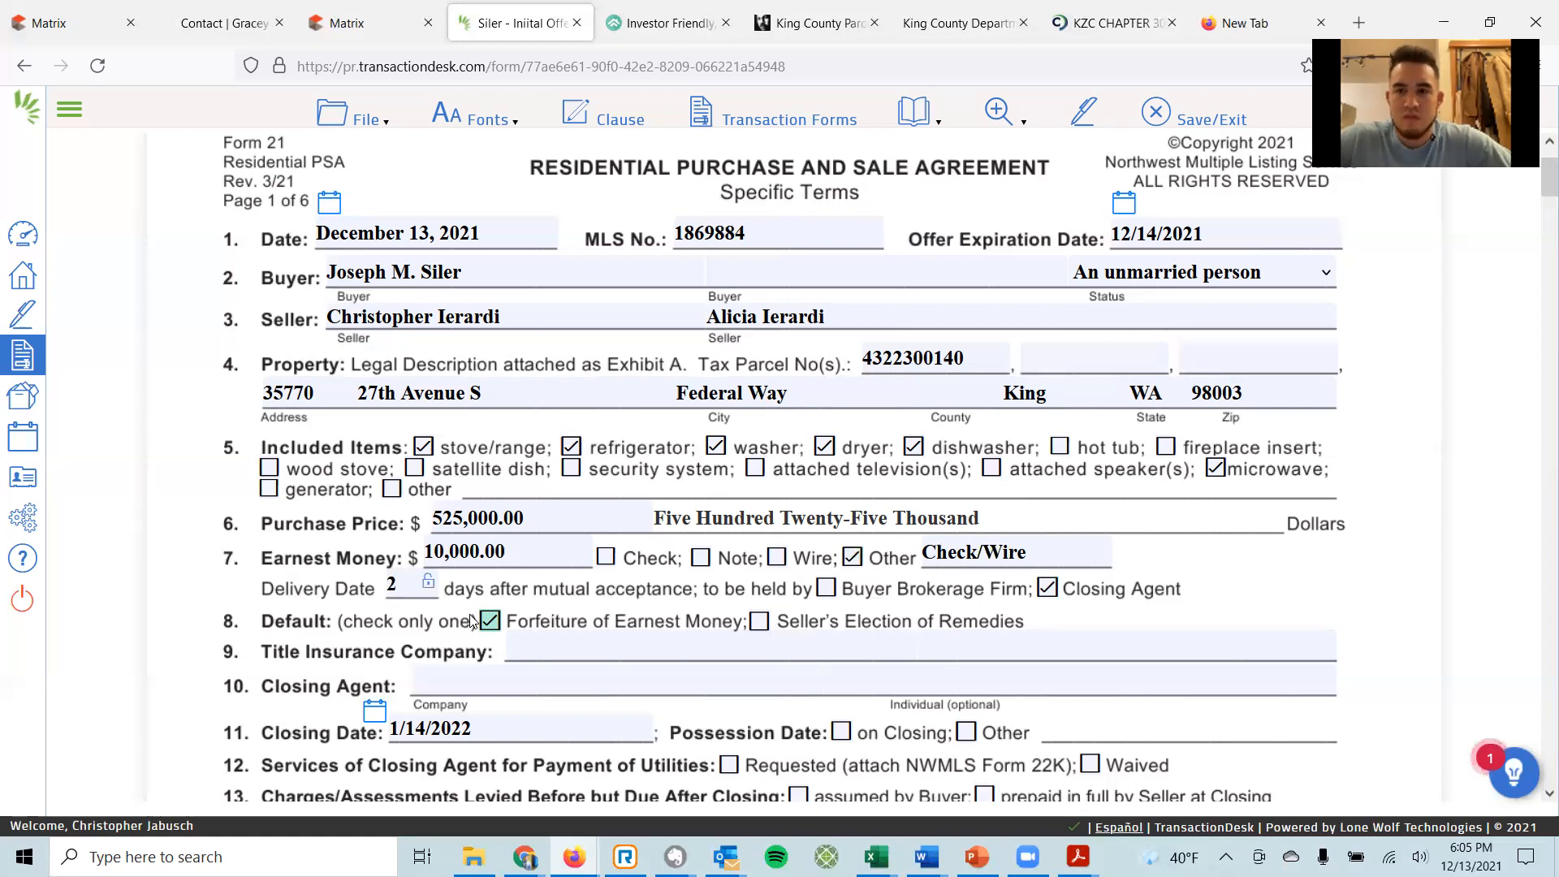
pyautogui.click(516, 647)
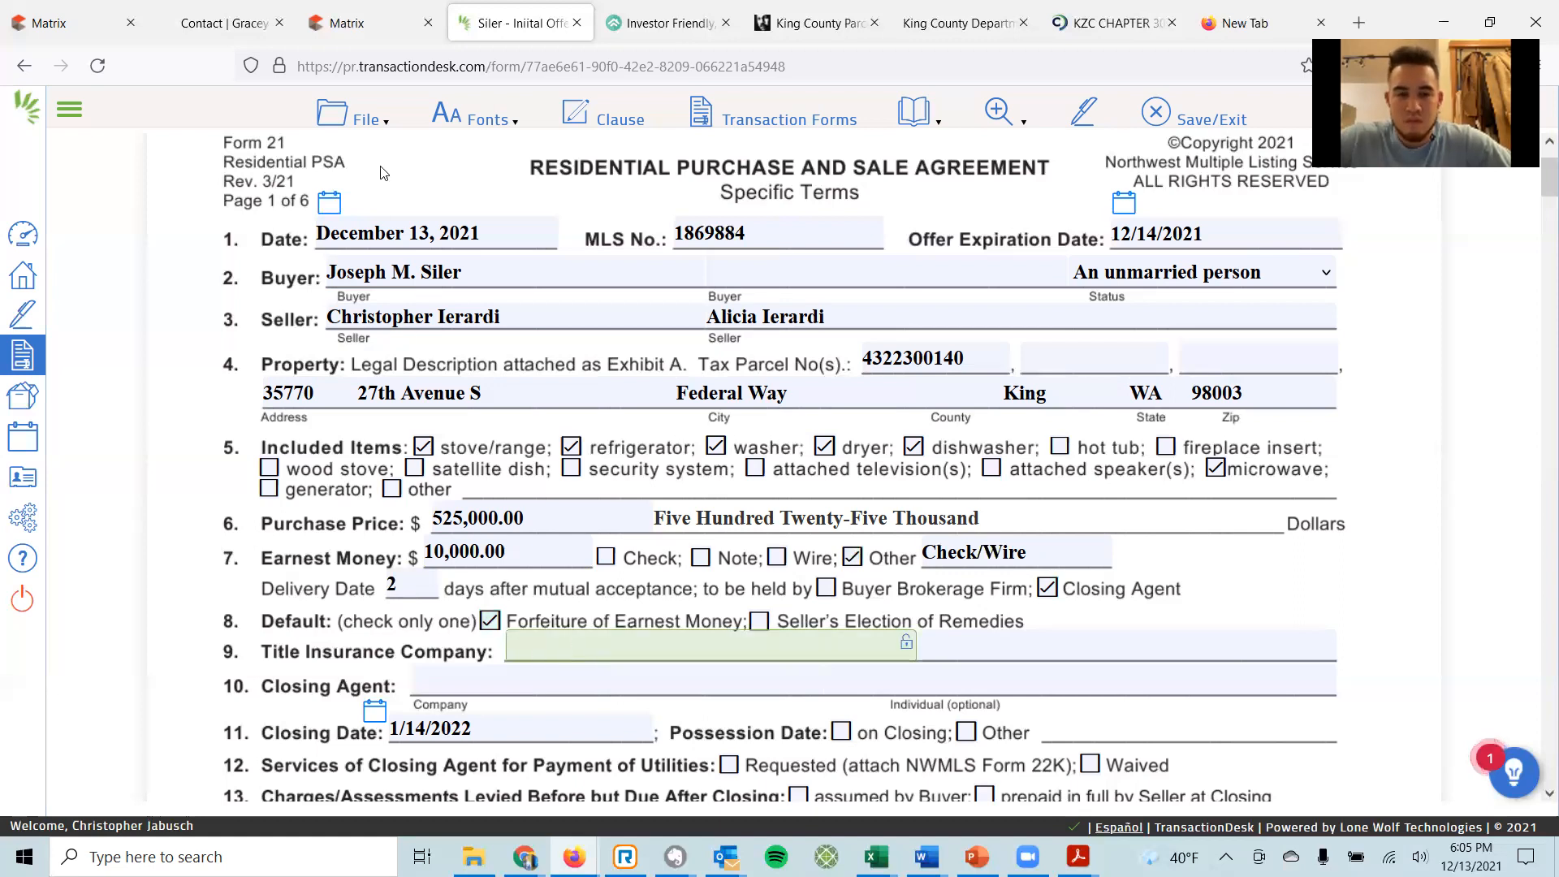
pyautogui.click(346, 23)
# Select the Chicago Title and closer text in the listing's Broker Remarks, then return to Form 21.
pyautogui.scroll(7, 548, 234)
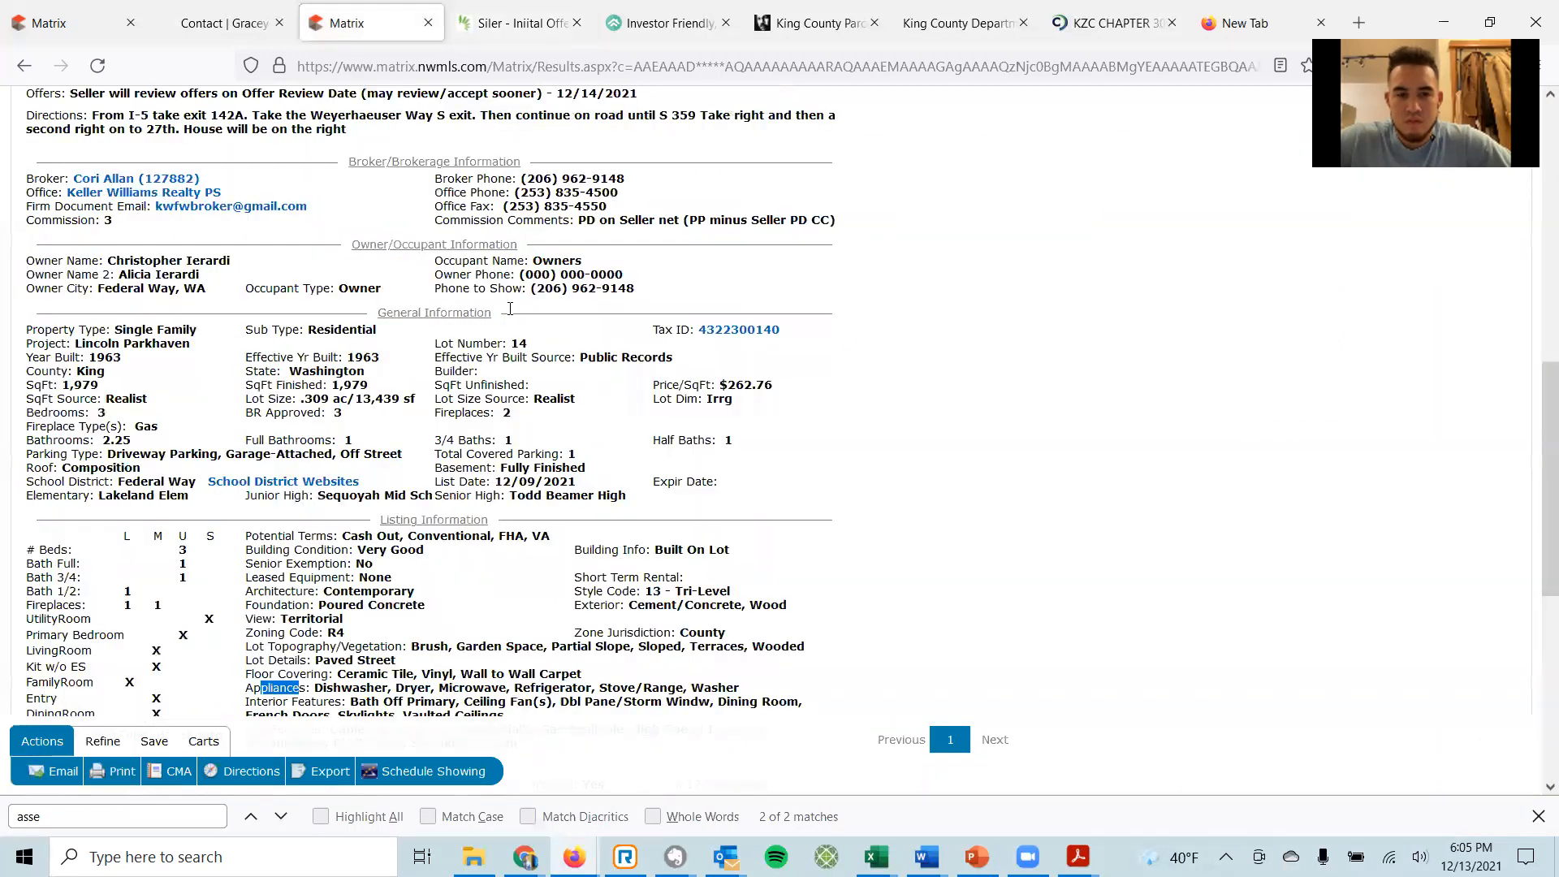
pyautogui.moveTo(480, 266); pyautogui.dragTo(669, 284)
pyautogui.hotkey('ctrl', 'c')
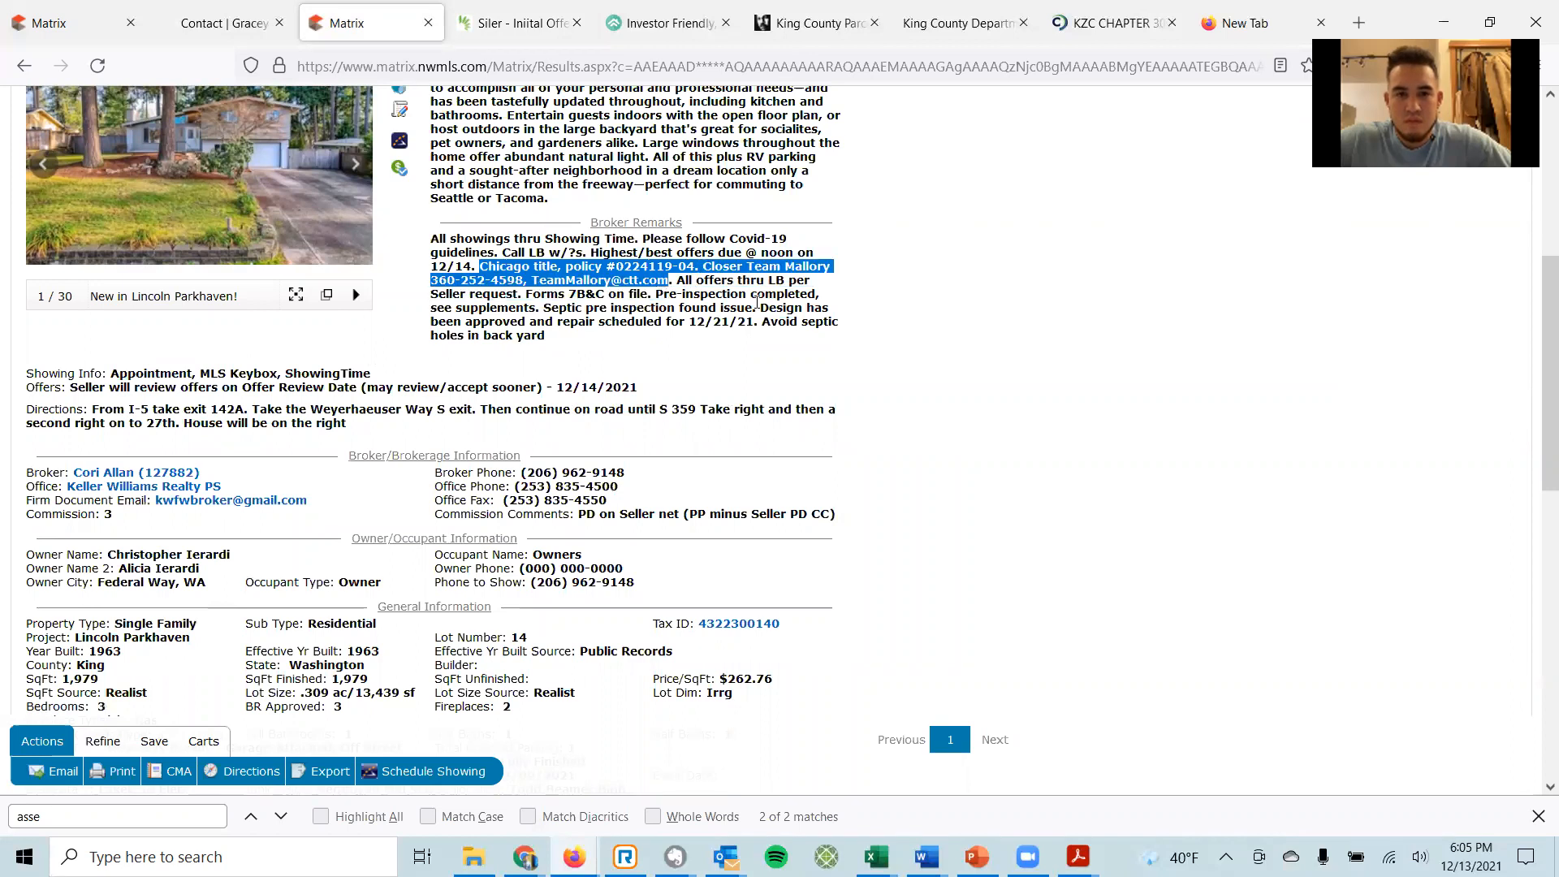
pyautogui.click(564, 29)
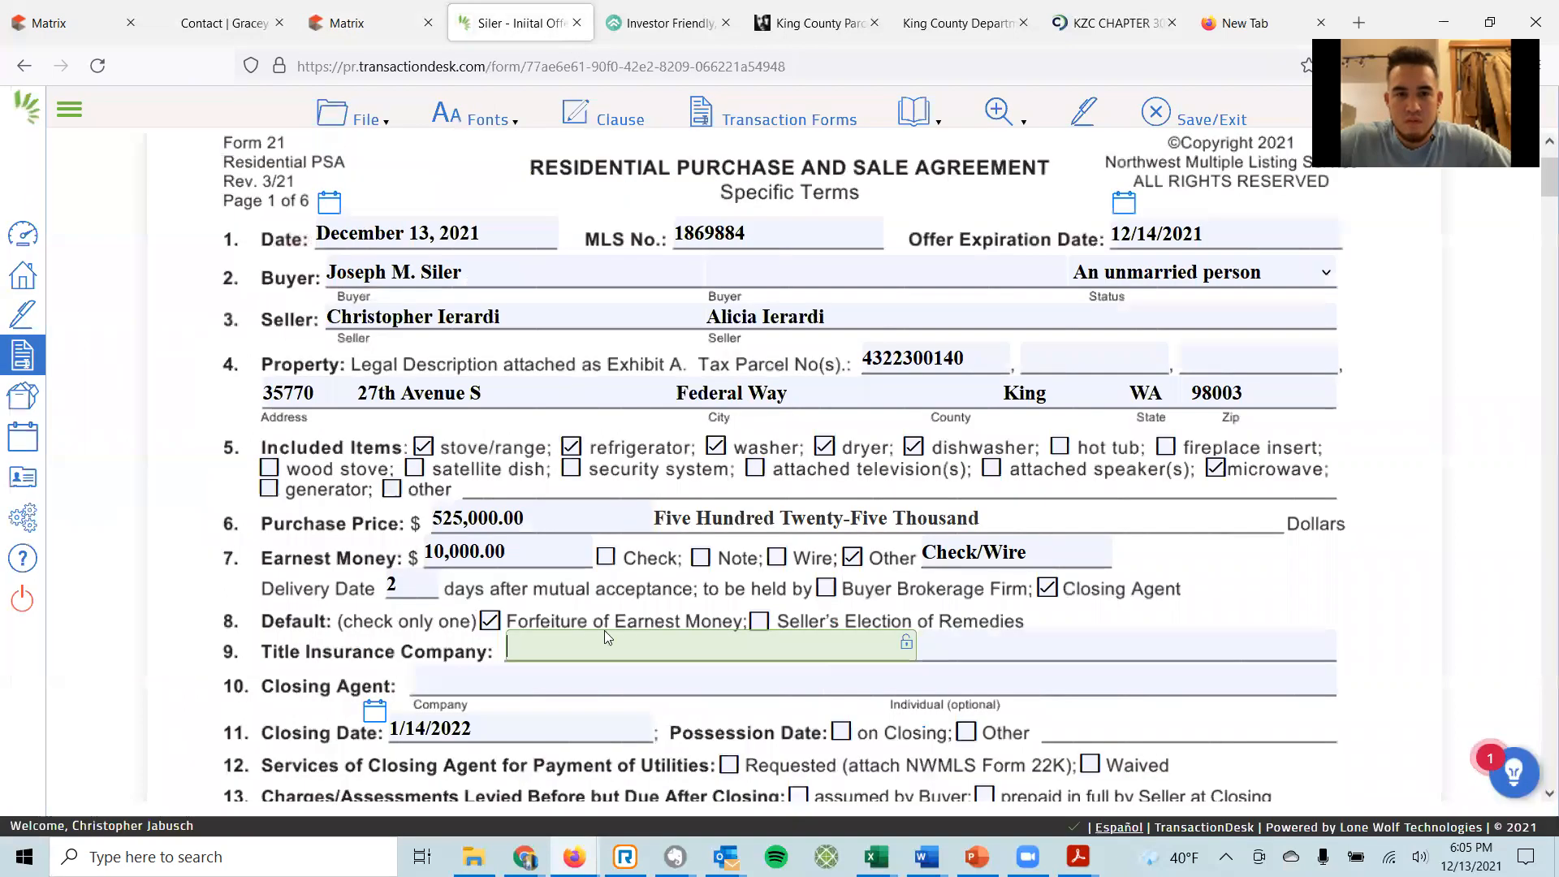
# Paste the remarks into the title company field and move the closer details to Closing Agent individual.
pyautogui.click(654, 681)
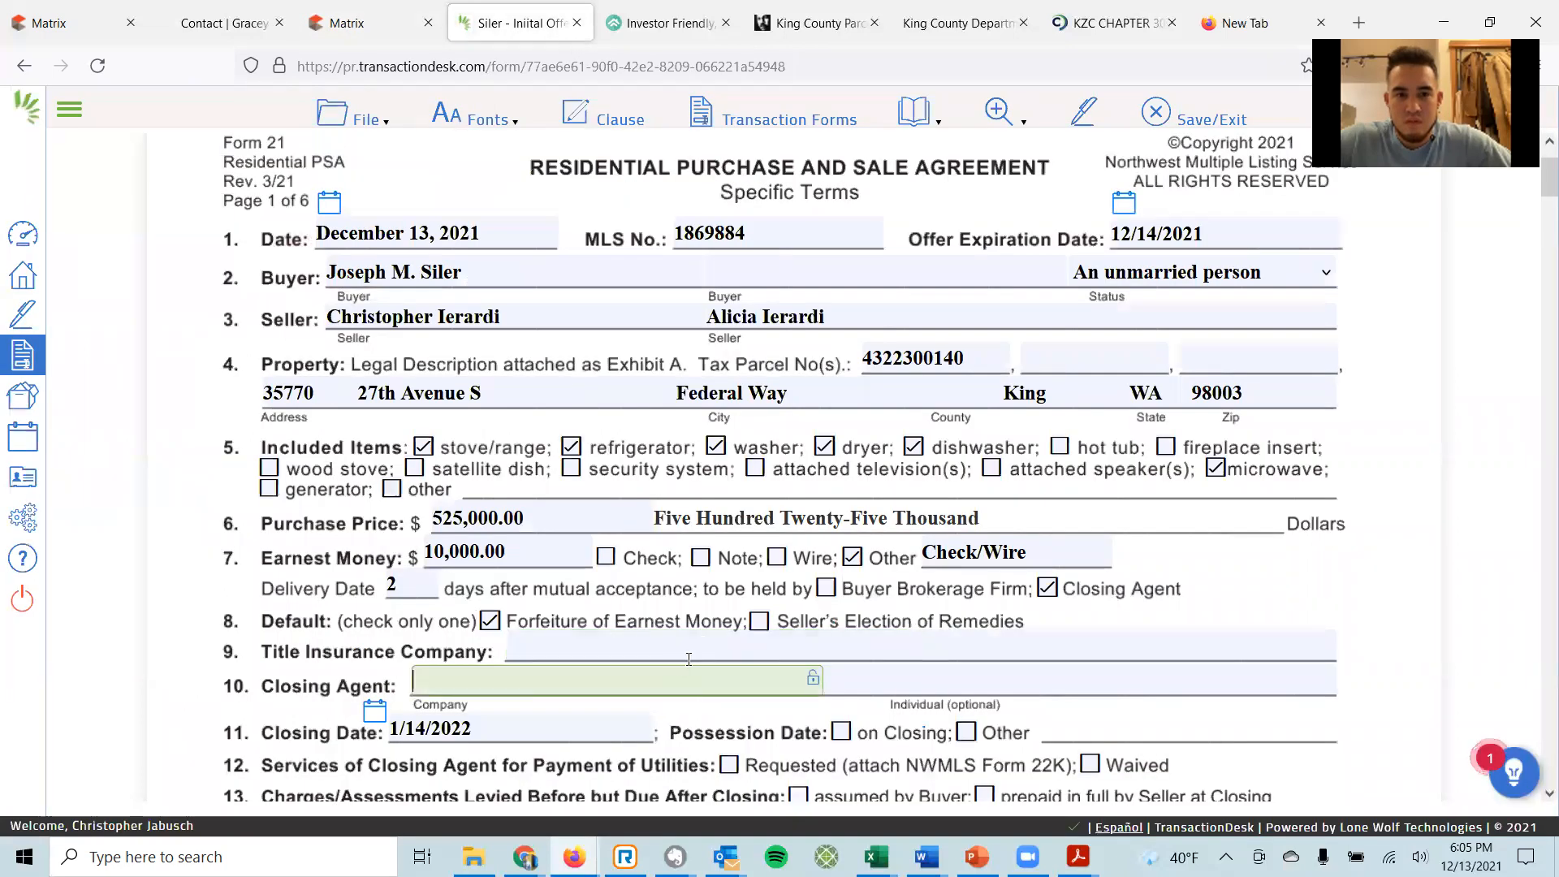
pyautogui.click(690, 638)
pyautogui.hotkey('ctrl', 'v')
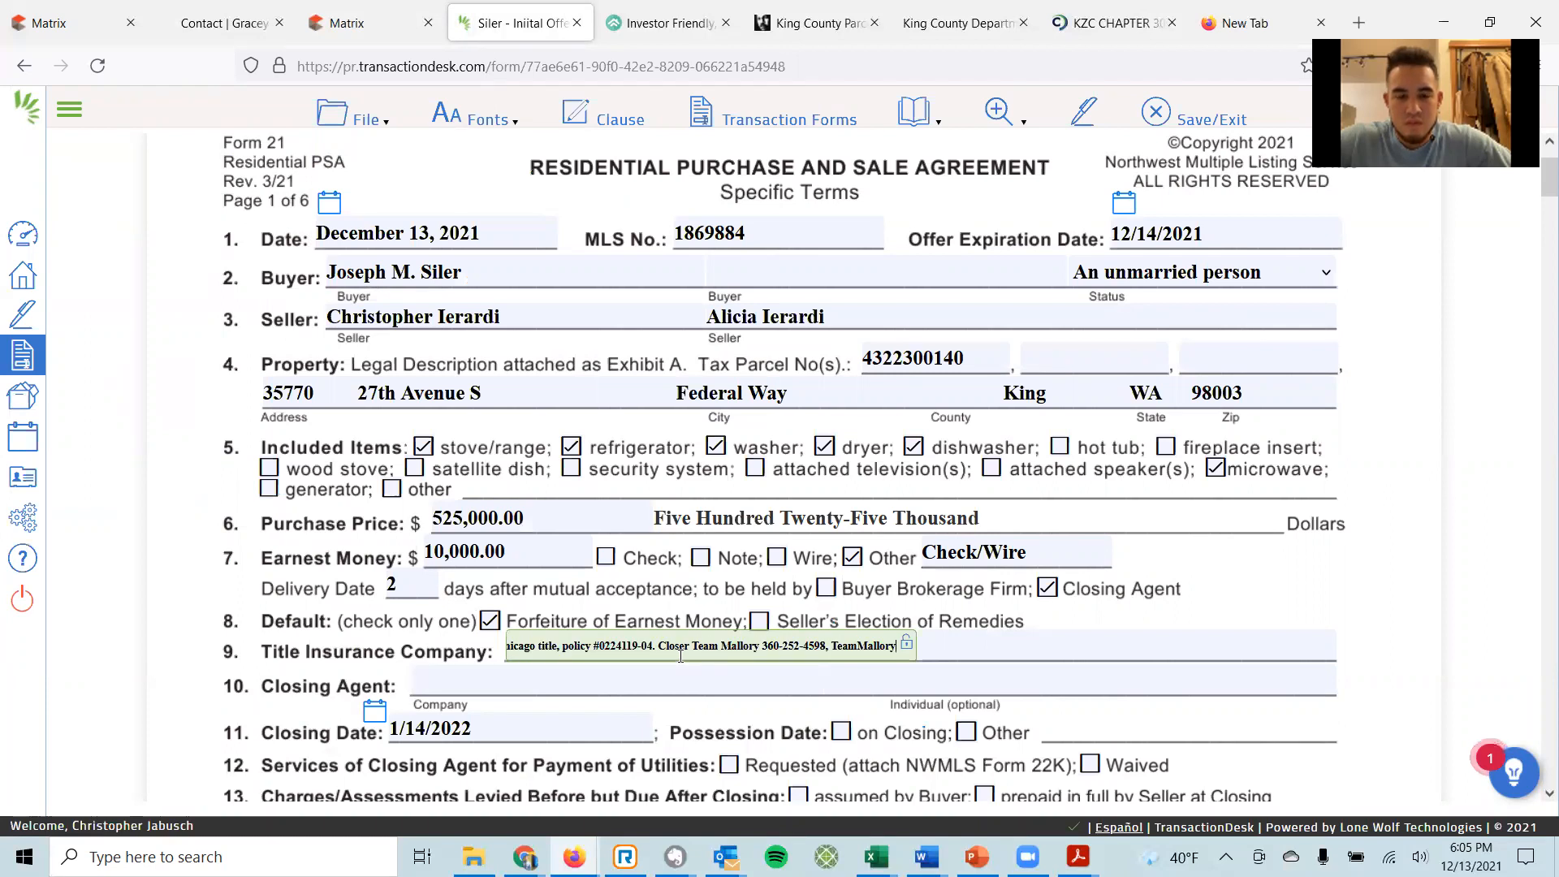
pyautogui.hotkey('ctrl', 'shift', 'Left')
pyautogui.hotkey('ctrl', 'shift', 'Left')
pyautogui.hotkey('ctrl', 'shift', 'Left')
pyautogui.hotkey('ctrl', 'shift', 'Left')
pyautogui.hotkey('ctrl', 'shift', 'Left')
pyautogui.hotkey('ctrl', 'shift', 'Left')
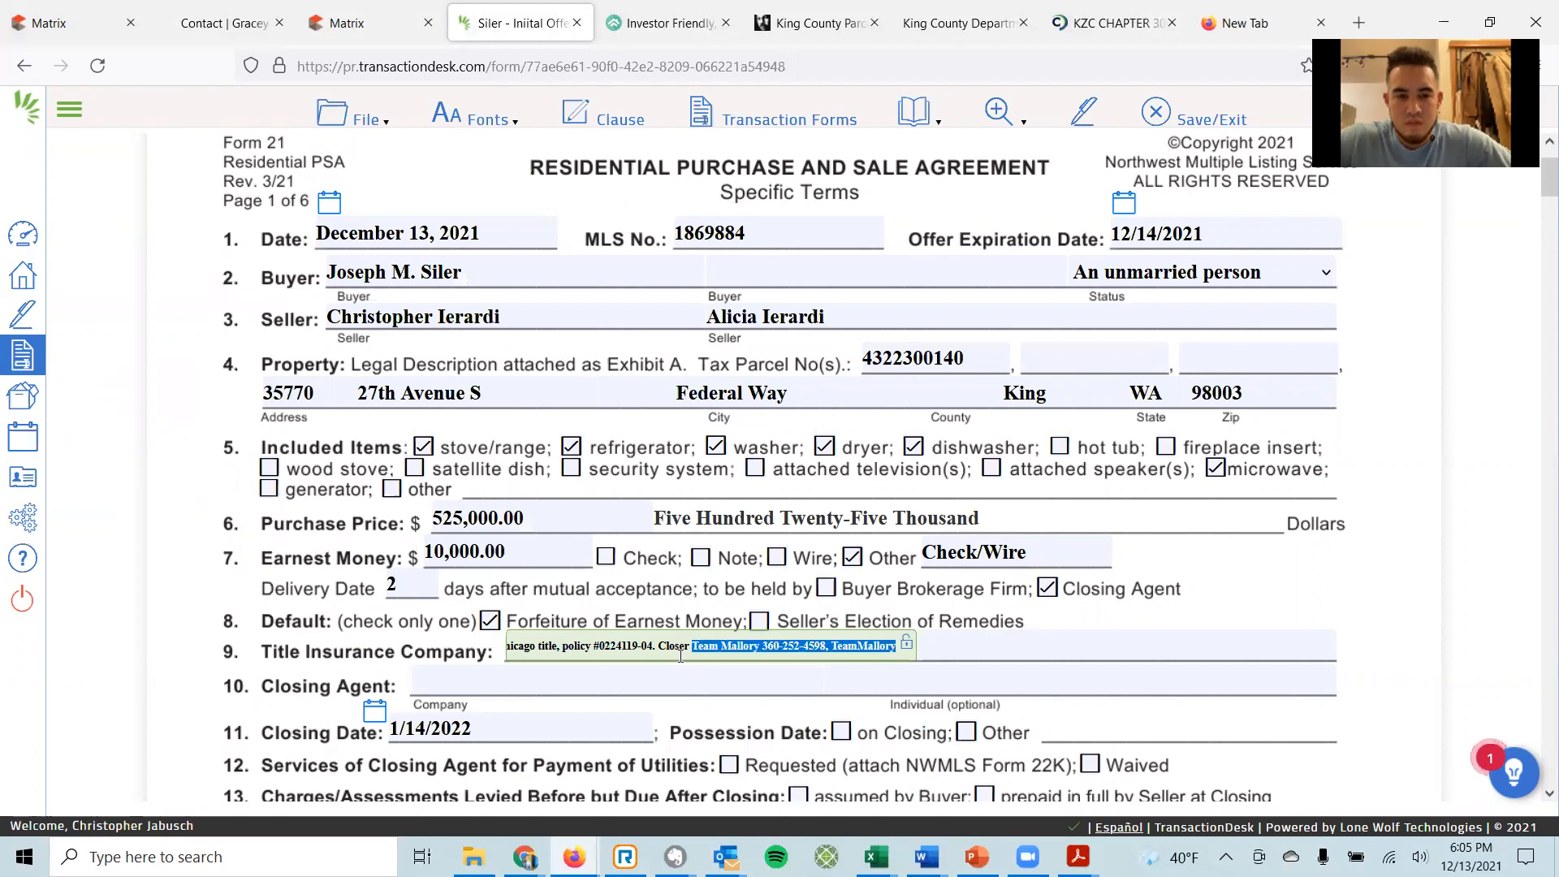
pyautogui.hotkey('ctrl', 'shift', 'Left')
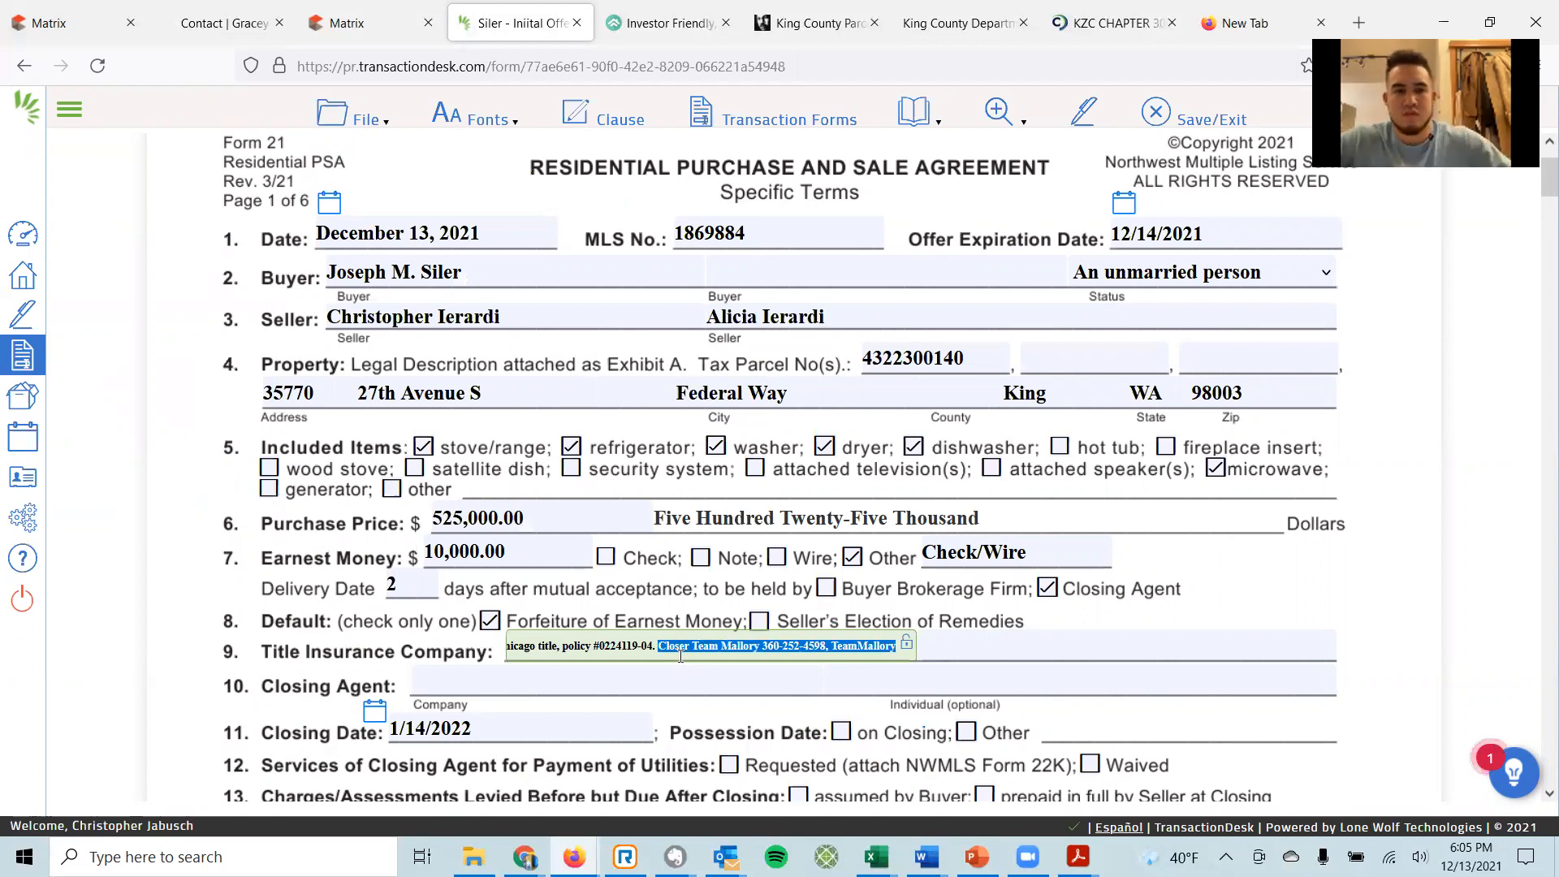
pyautogui.hotkey('ctrl', 'x')
pyautogui.press('Tab')
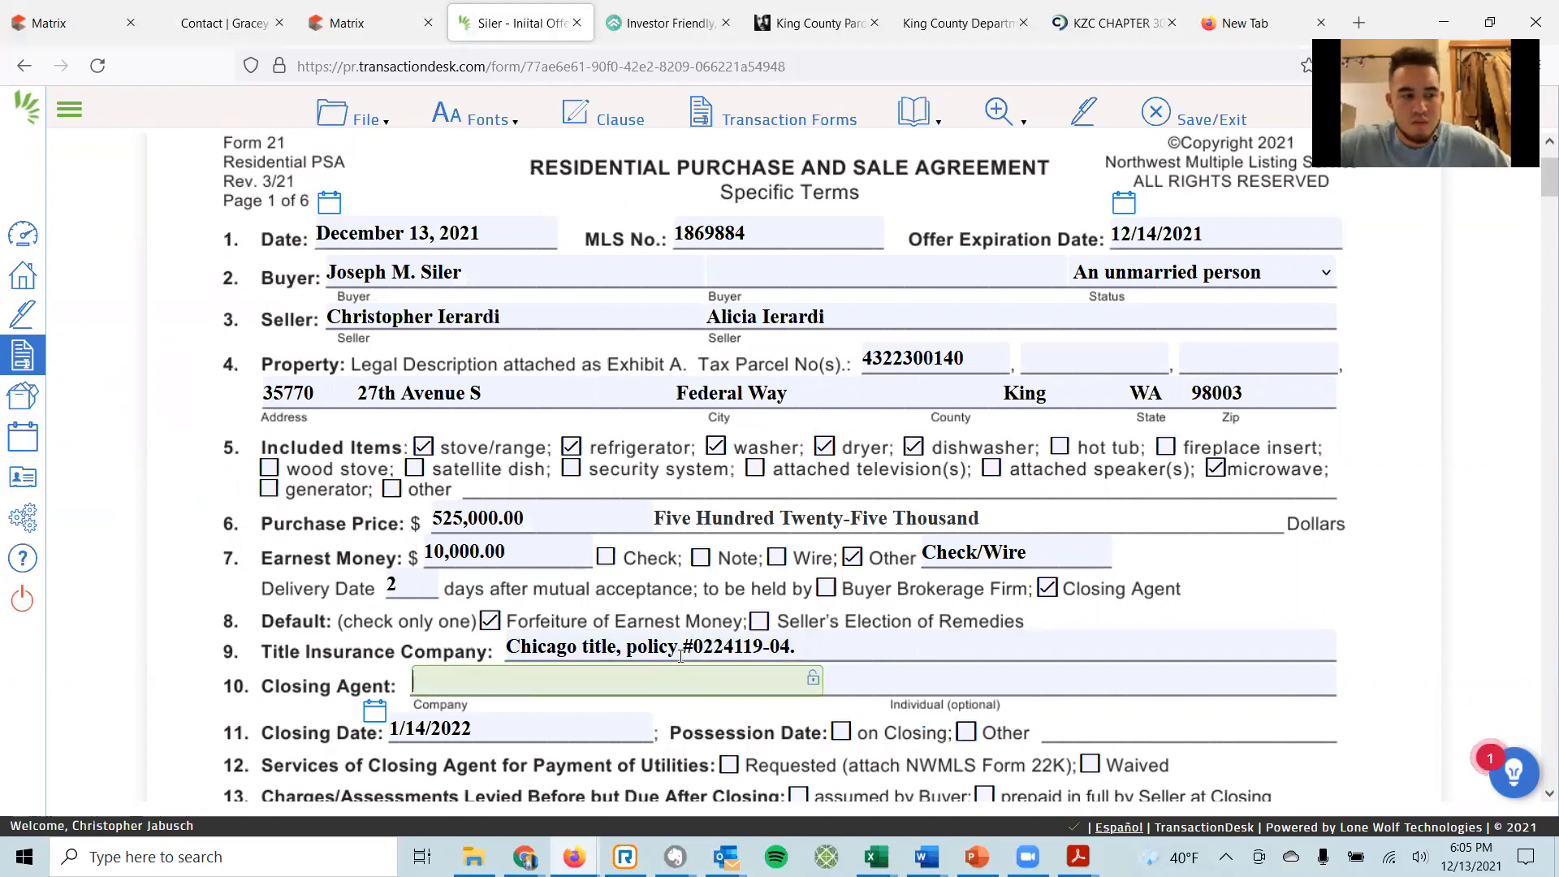
pyautogui.press('Tab')
pyautogui.hotkey('ctrl', 'v')
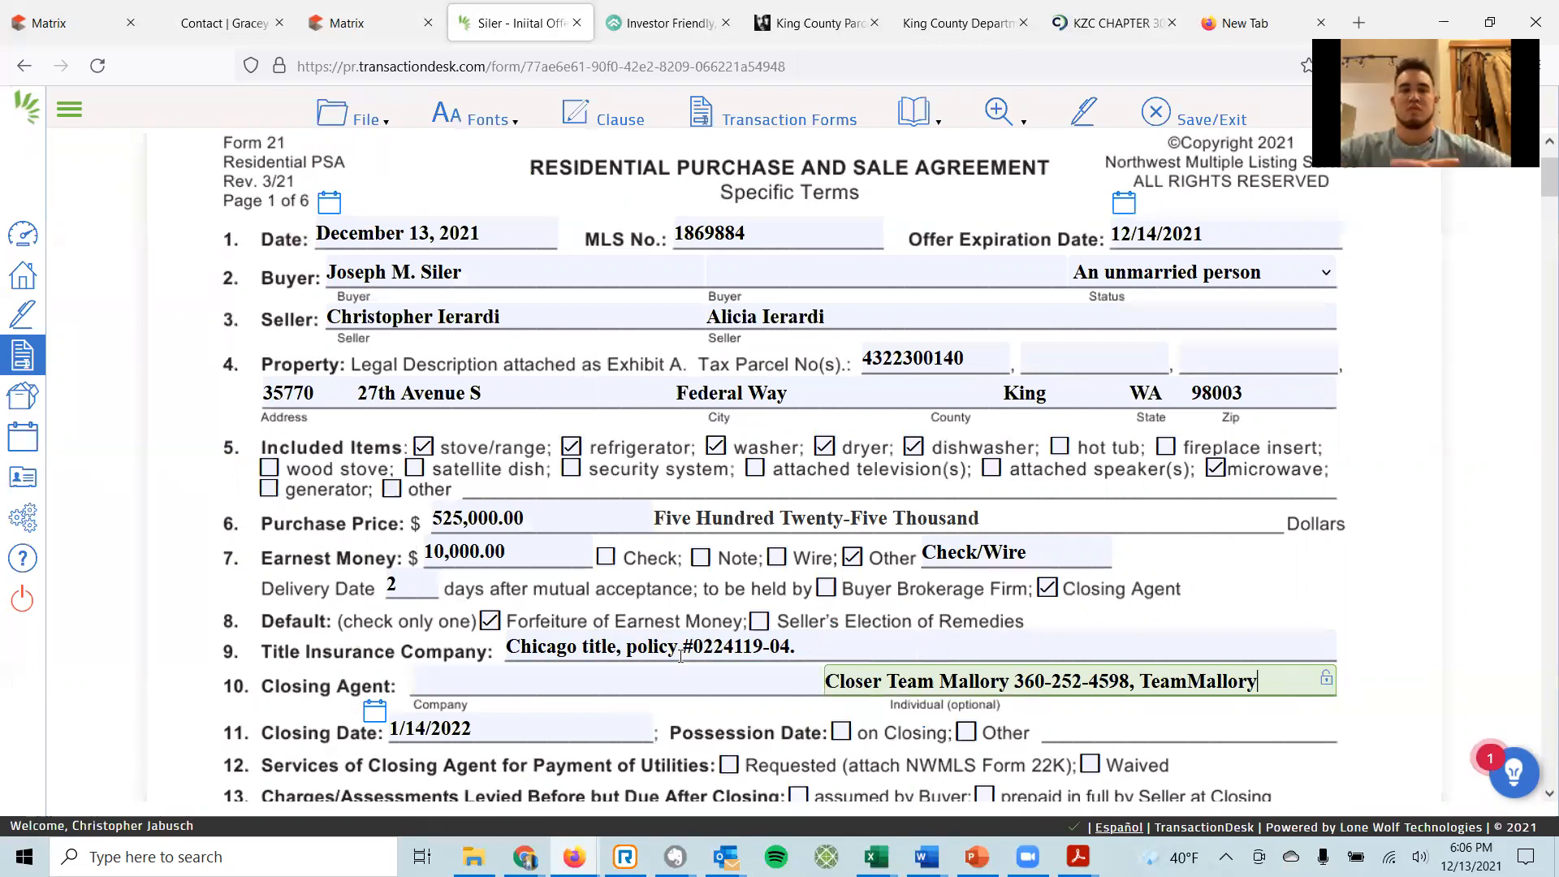
pyautogui.press('BackSpace')
pyautogui.press('BackSpace')
pyautogui.press('BackSpace')
pyautogui.press('BackSpace')
pyautogui.press('BackSpace')
pyautogui.press('BackSpace')
pyautogui.press('BackSpace')
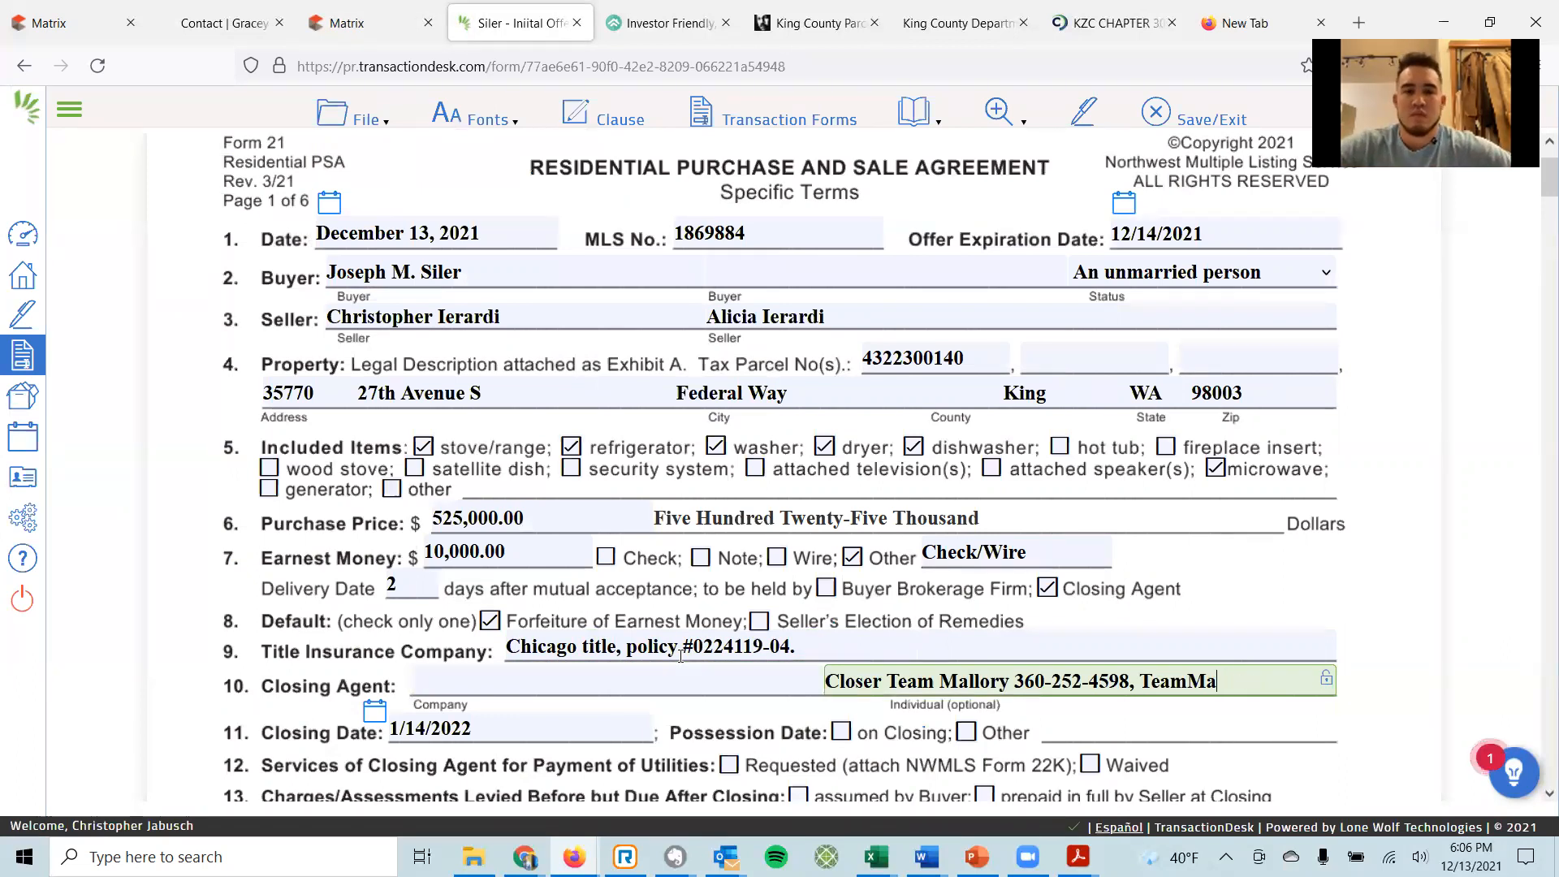
pyautogui.press('BackSpace')
pyautogui.press('BackSpace')
pyautogui.press('BackSpace')
pyautogui.press('BackSpace')
pyautogui.press('BackSpace')
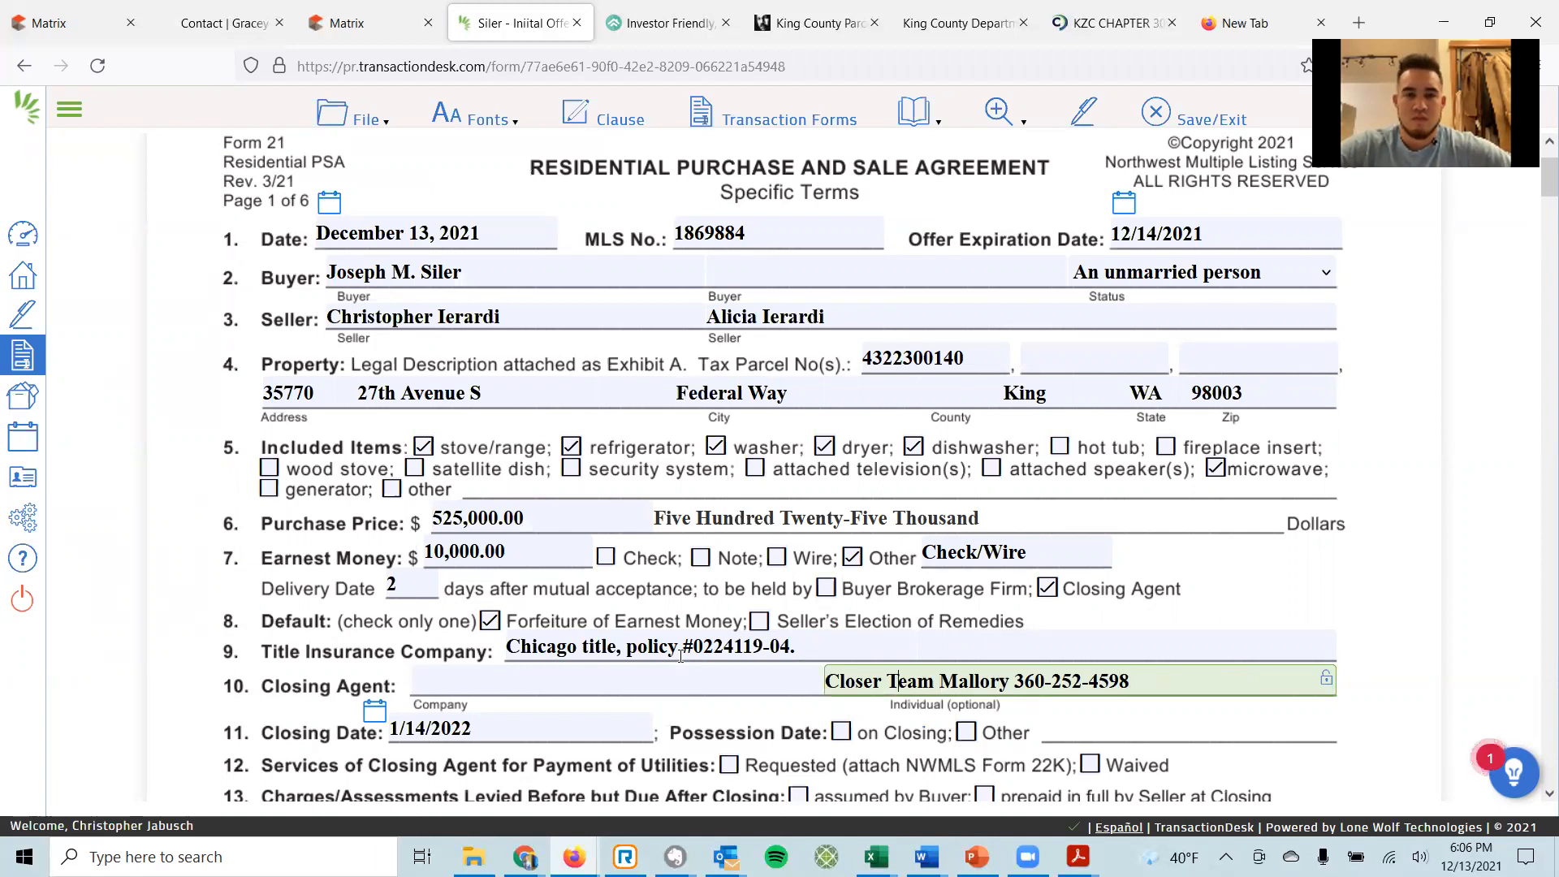
pyautogui.press('BackSpace')
pyautogui.press('BackSpace')
pyautogui.press('BackSpace')
pyautogui.press('BackSpace')
pyautogui.press('BackSpace')
pyautogui.press('BackSpace')
pyautogui.press('BackSpace')
# Move the policy number into its own box beside the company, relabelled 'Order'.
pyautogui.hotkey('shift', 'Tab')
pyautogui.hotkey('shift', 'Tab')
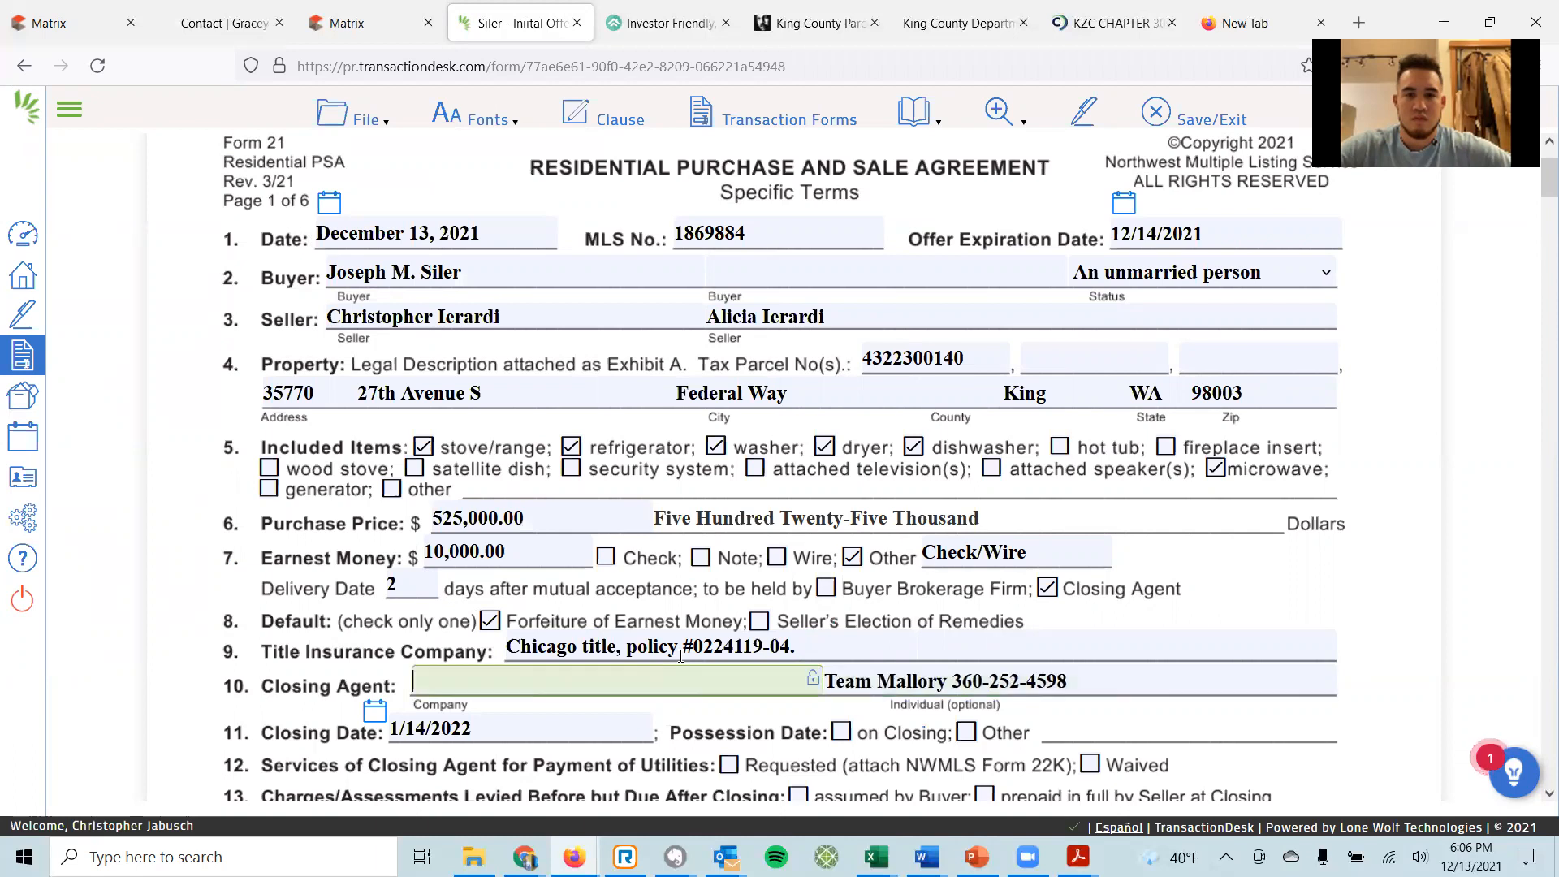
pyautogui.hotkey('shift', 'Tab')
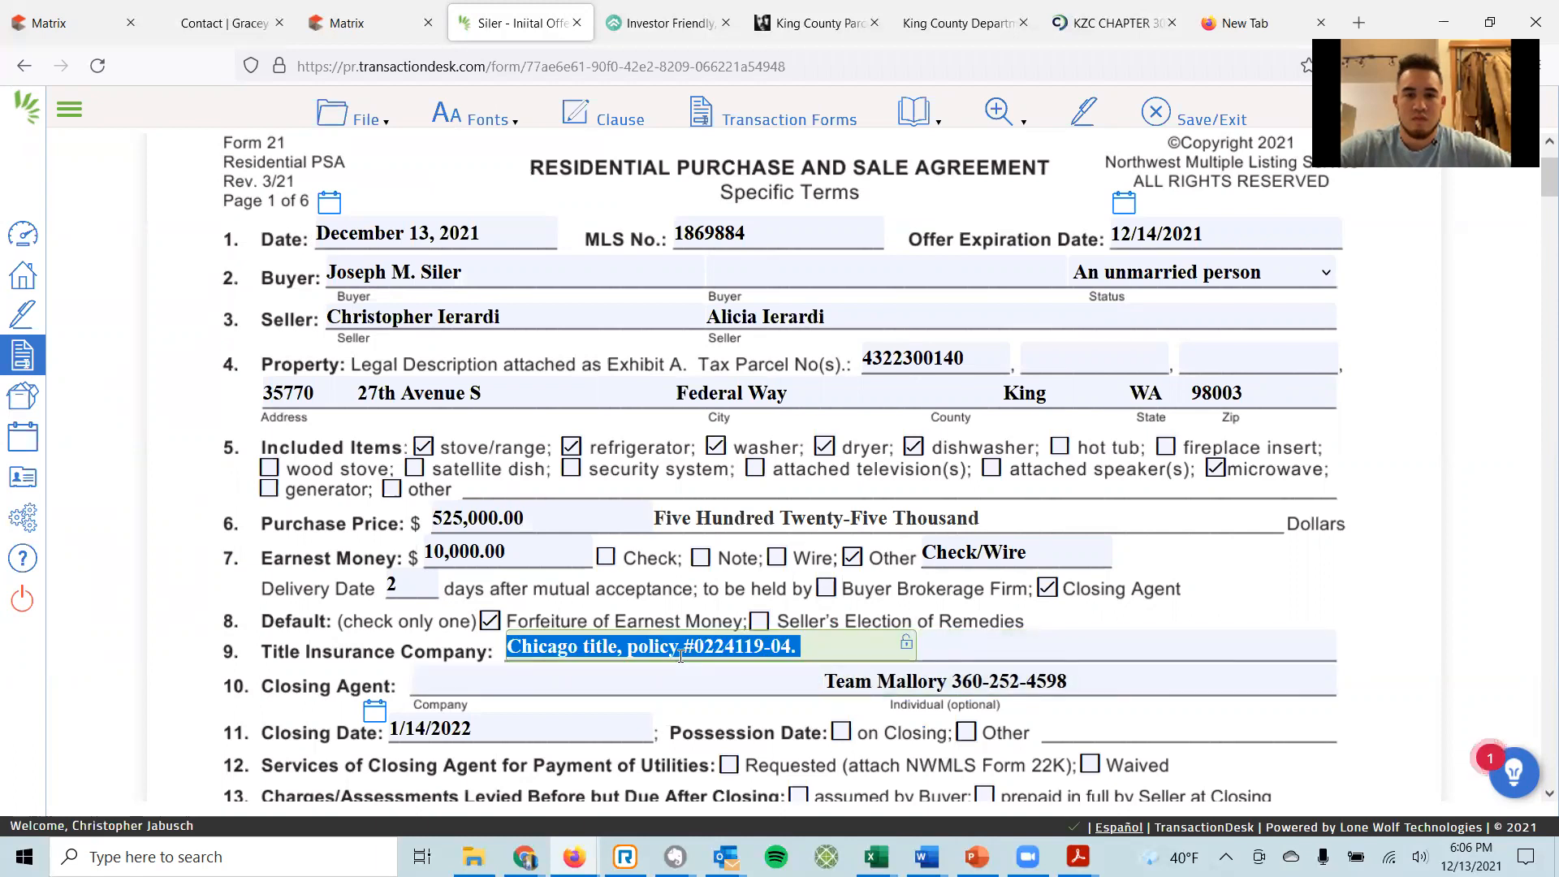
pyautogui.press('Right')
pyautogui.hotkey('shift', 'Left')
pyautogui.hotkey('shift', 'Left')
pyautogui.hotkey('shift', 'Left')
pyautogui.hotkey('shift', 'Left')
pyautogui.hotkey('shift', 'Left')
pyautogui.hotkey('shift', 'Left')
pyautogui.hotkey('shift', 'Left')
pyautogui.hotkey('shift', 'Left')
pyautogui.hotkey('shift', 'Left')
pyautogui.hotkey('shift', 'Left')
pyautogui.hotkey('shift', 'Left')
pyautogui.hotkey('shift', 'Left')
pyautogui.hotkey('shift', 'Left')
pyautogui.hotkey('shift', 'Left')
pyautogui.hotkey('shift', 'Left')
pyautogui.hotkey('shift', 'Left')
pyautogui.hotkey('shift', 'Left')
pyautogui.hotkey('shift', 'Left')
pyautogui.hotkey('shift', 'Left')
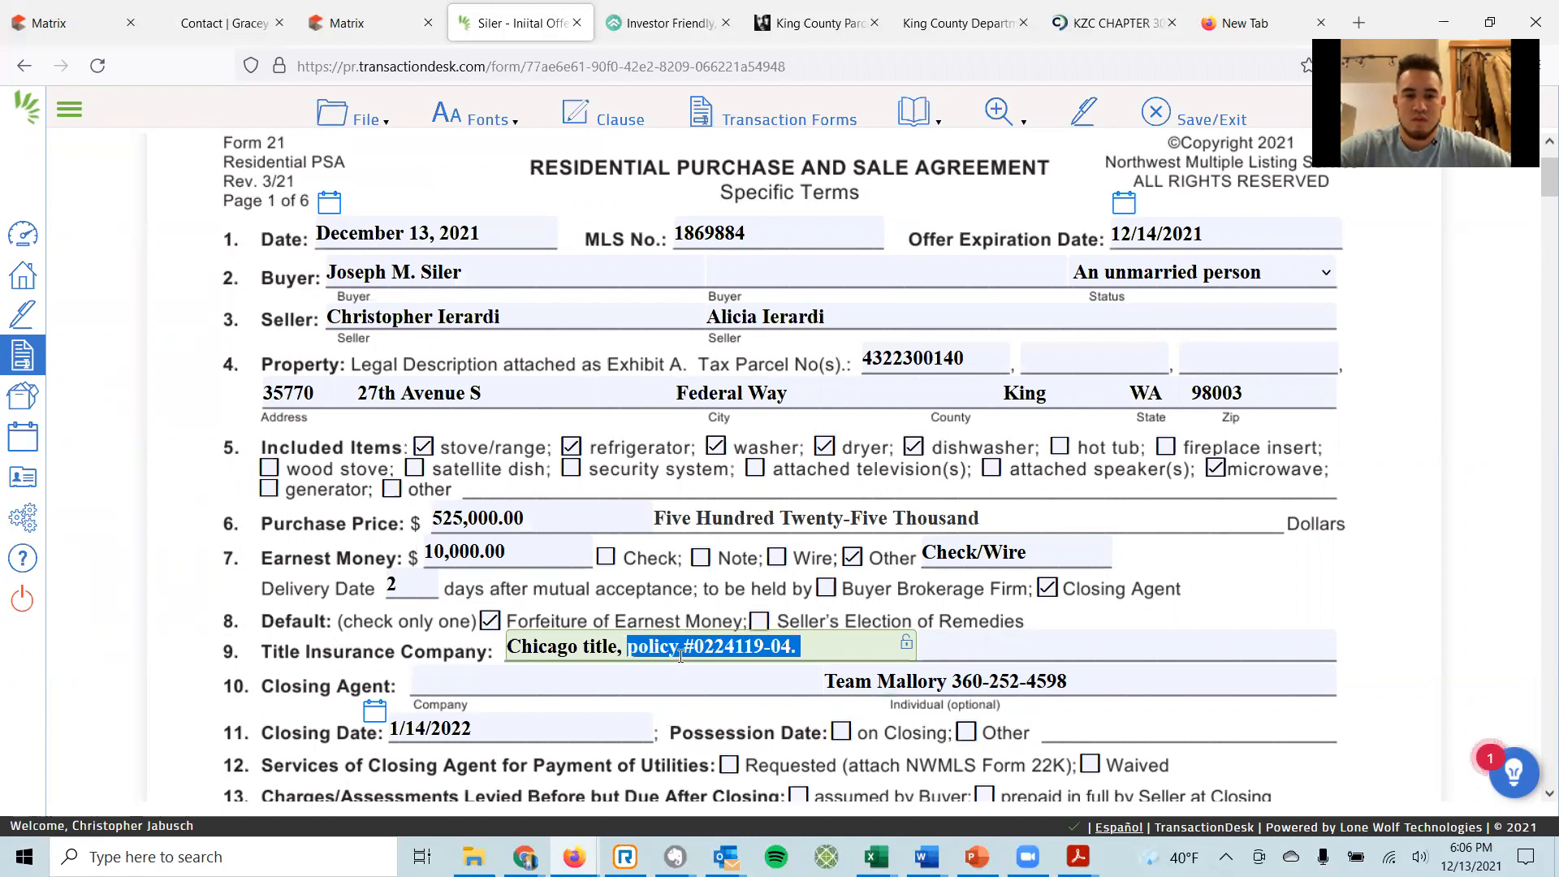
pyautogui.hotkey('ctrl', 'x')
pyautogui.press('Tab')
pyautogui.hotkey('ctrl', 'v')
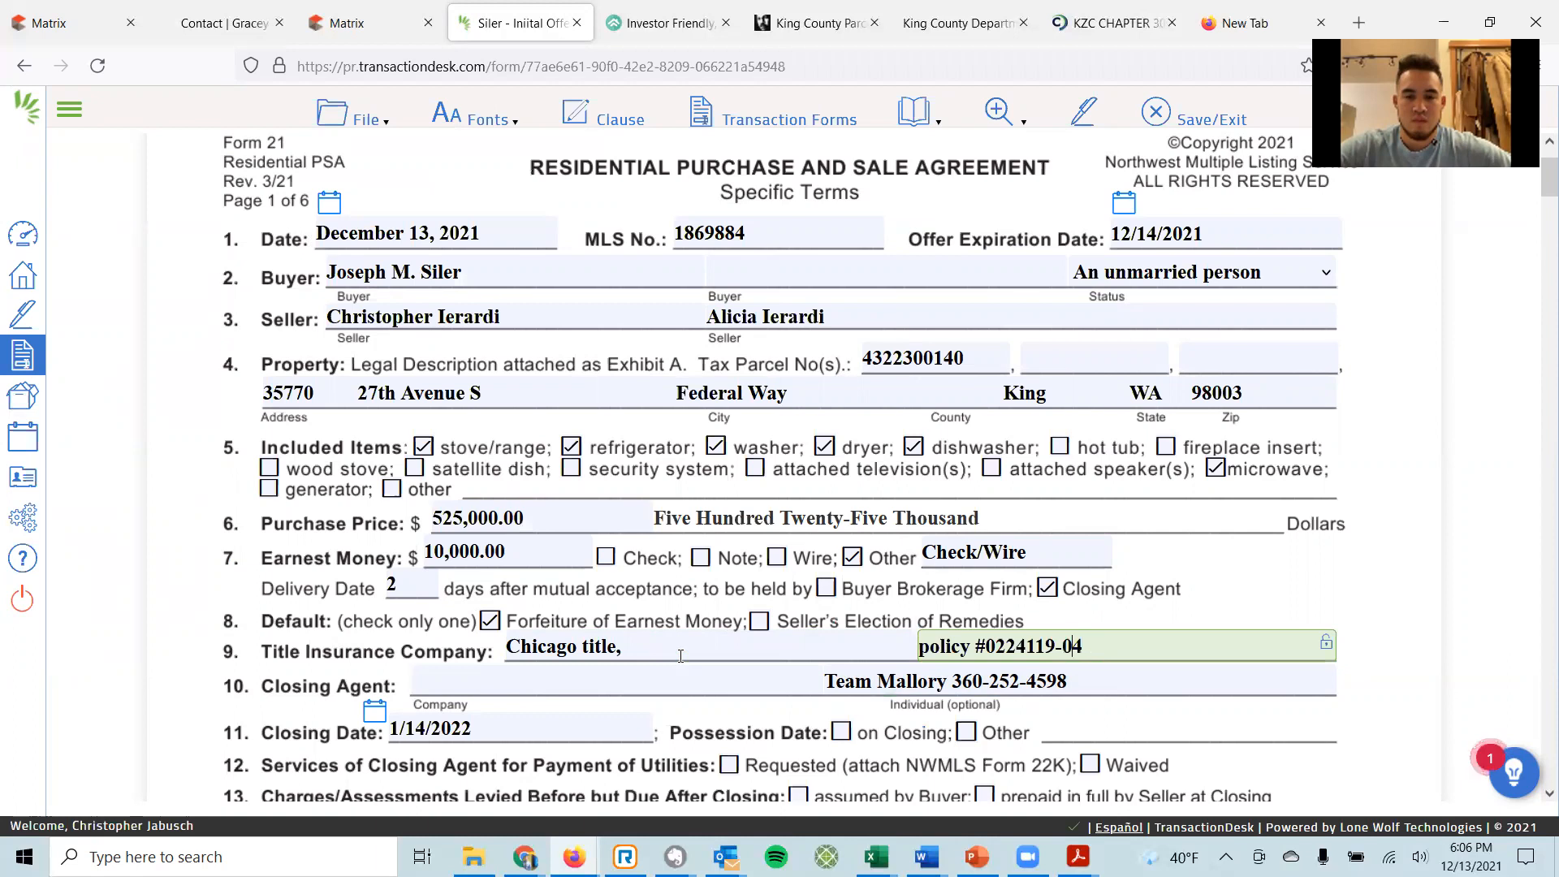
pyautogui.hotkey('shift', 'Left')
pyautogui.hotkey('shift', 'Left')
pyautogui.hotkey('shift', 'Left')
pyautogui.hotkey('shift', 'Left')
pyautogui.hotkey('shift', 'Left')
pyautogui.write('Order')
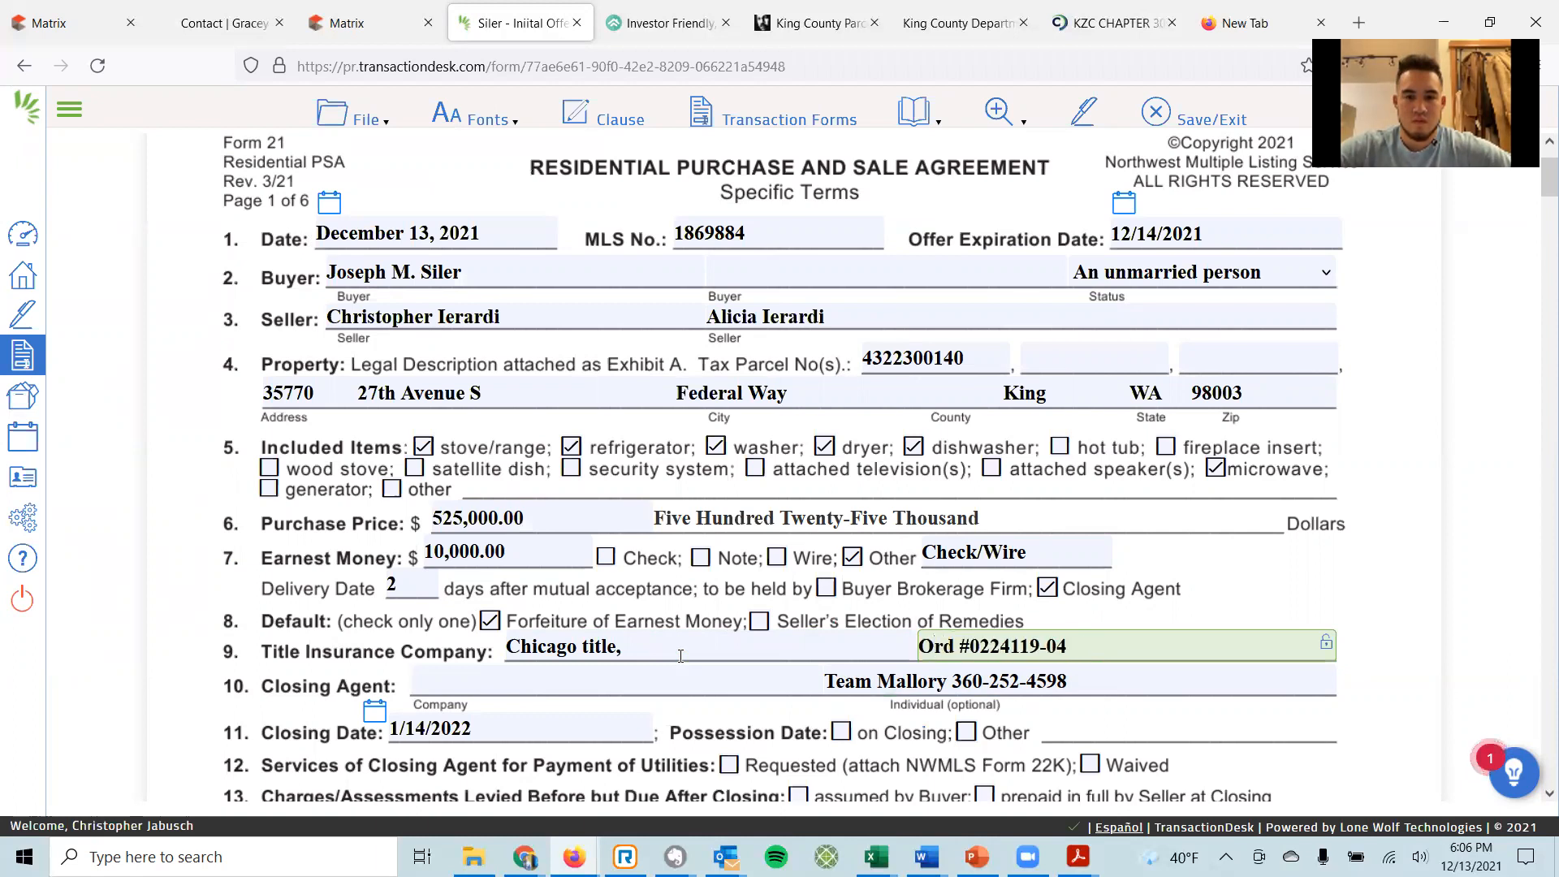
# Correct the company name to 'Chicago Title & Escrow' and reuse it as the closing agent company.
pyautogui.hotkey('shift', 'Tab')
pyautogui.press('End')
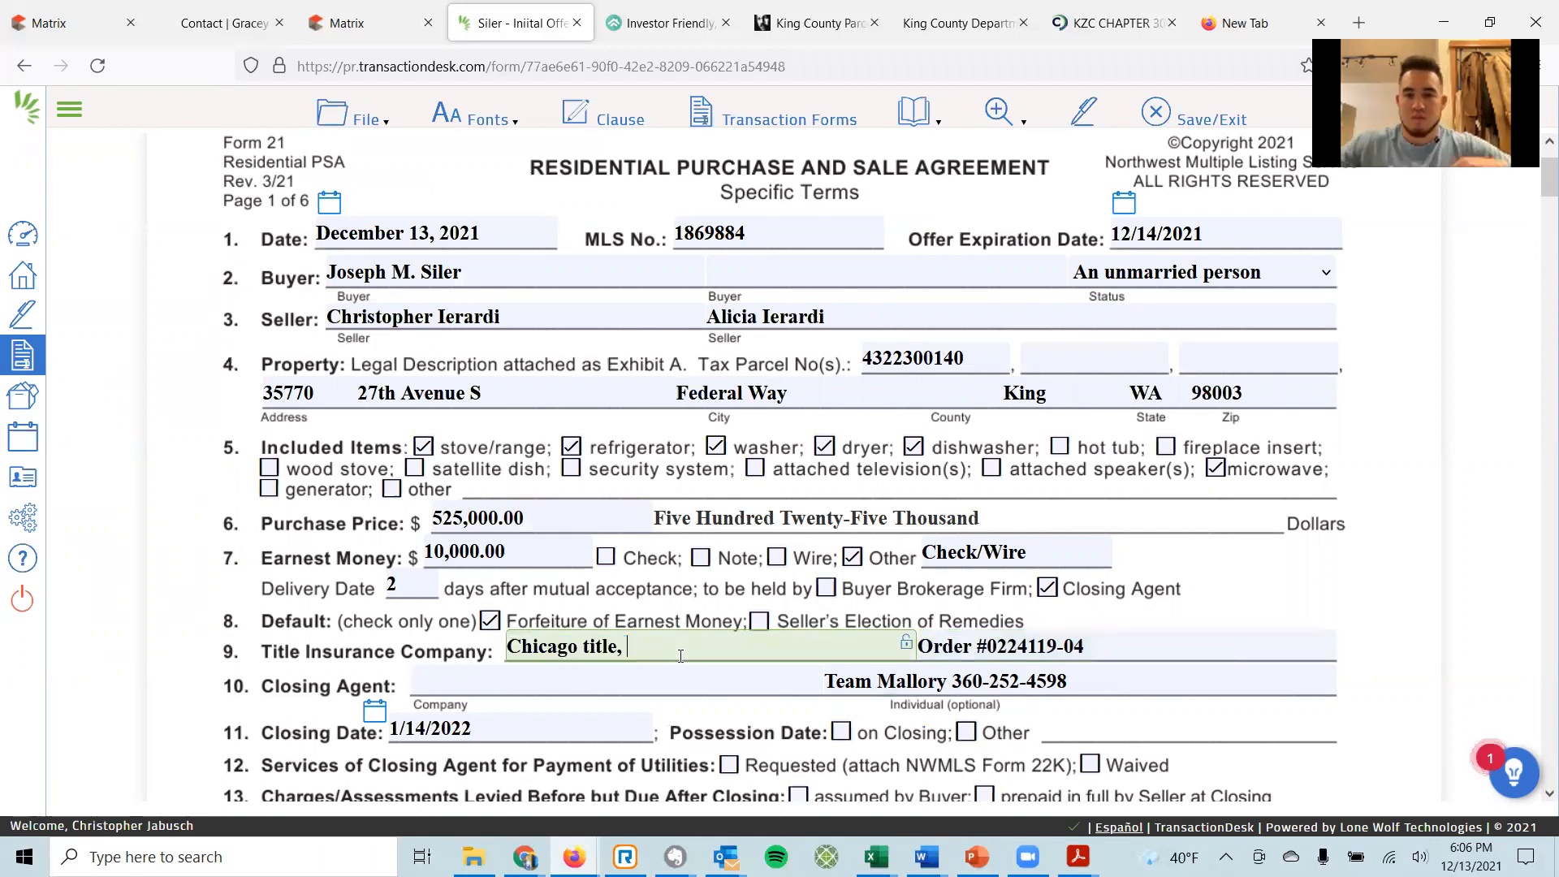
pyautogui.press('BackSpace')
pyautogui.write('& Escrow')
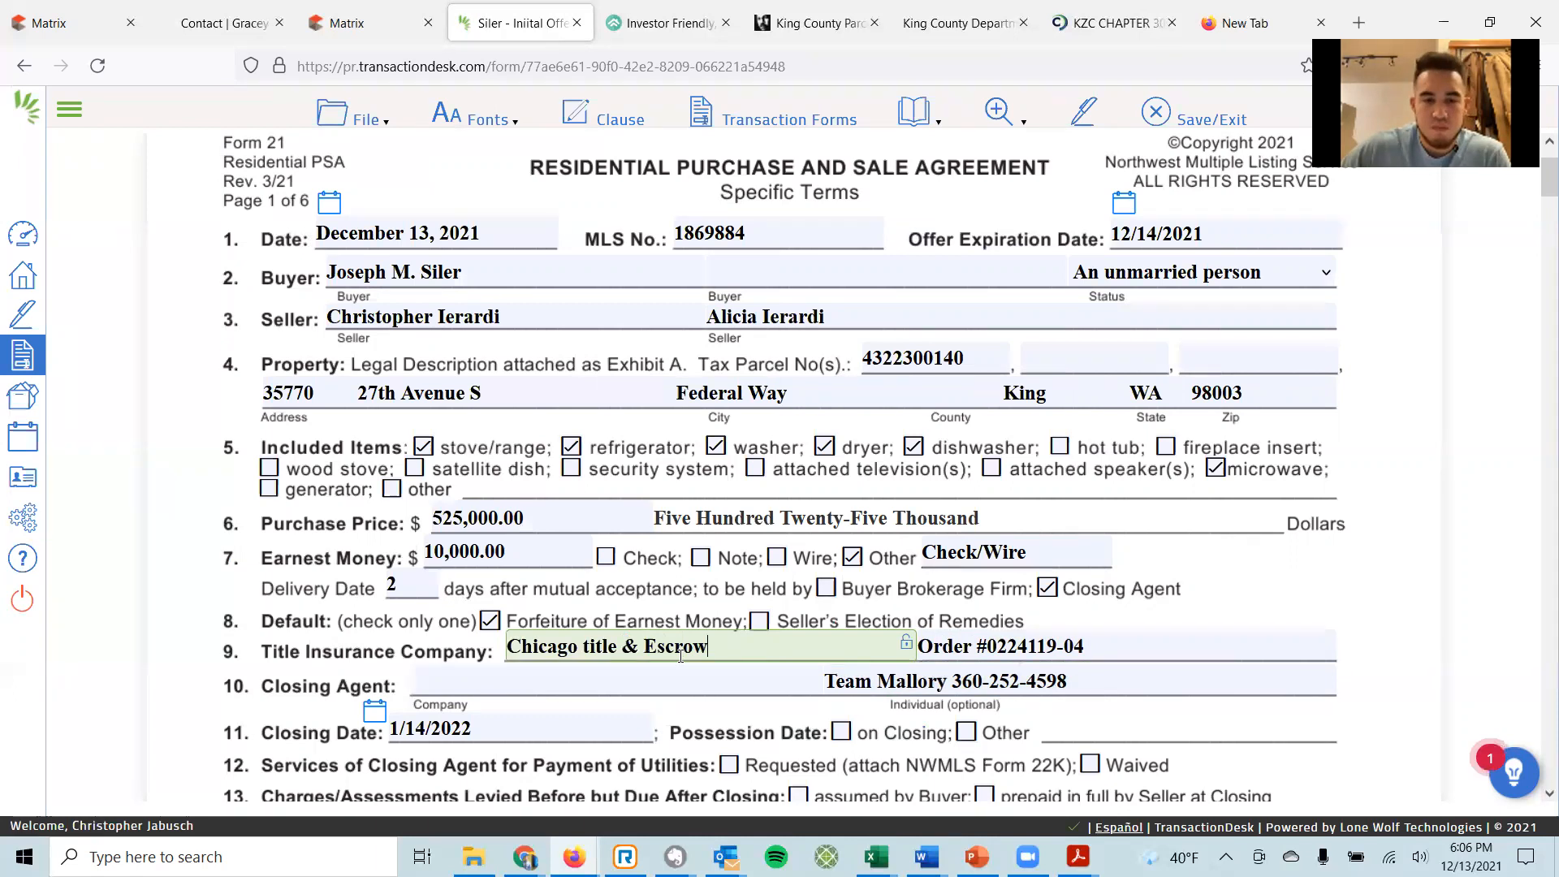
pyautogui.hotkey('ctrl', 'Left')
pyautogui.hotkey('ctrl', 'Left')
pyautogui.hotkey('ctrl', 'Left')
pyautogui.press('Delete')
pyautogui.write('T')
pyautogui.hotkey('ctrl', 'a')
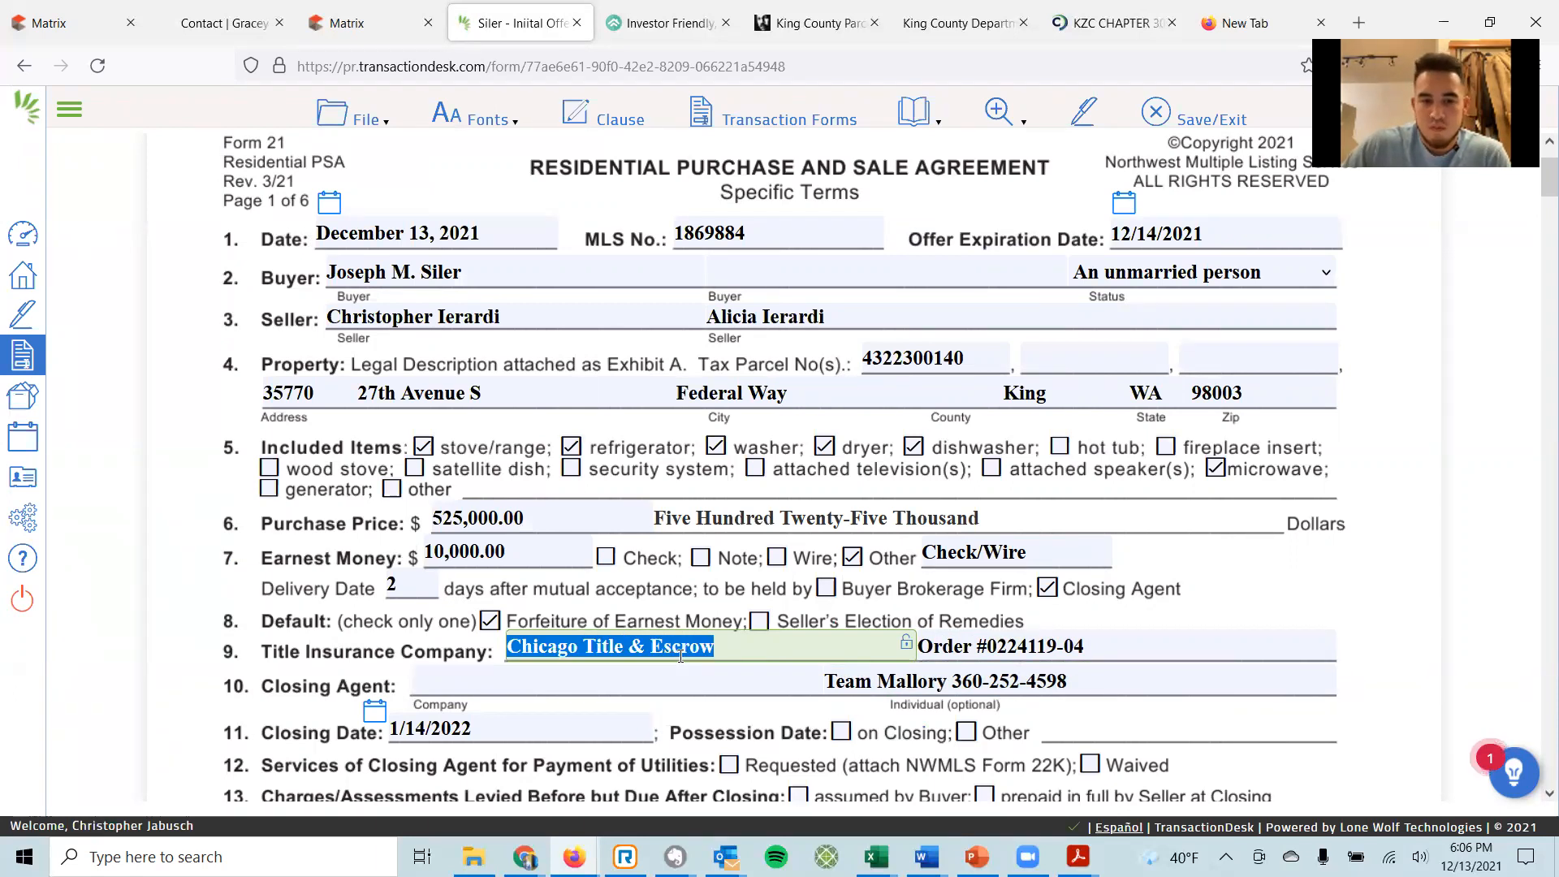
pyautogui.press('Tab')
pyautogui.press('Tab')
pyautogui.hotkey('ctrl', 'v')
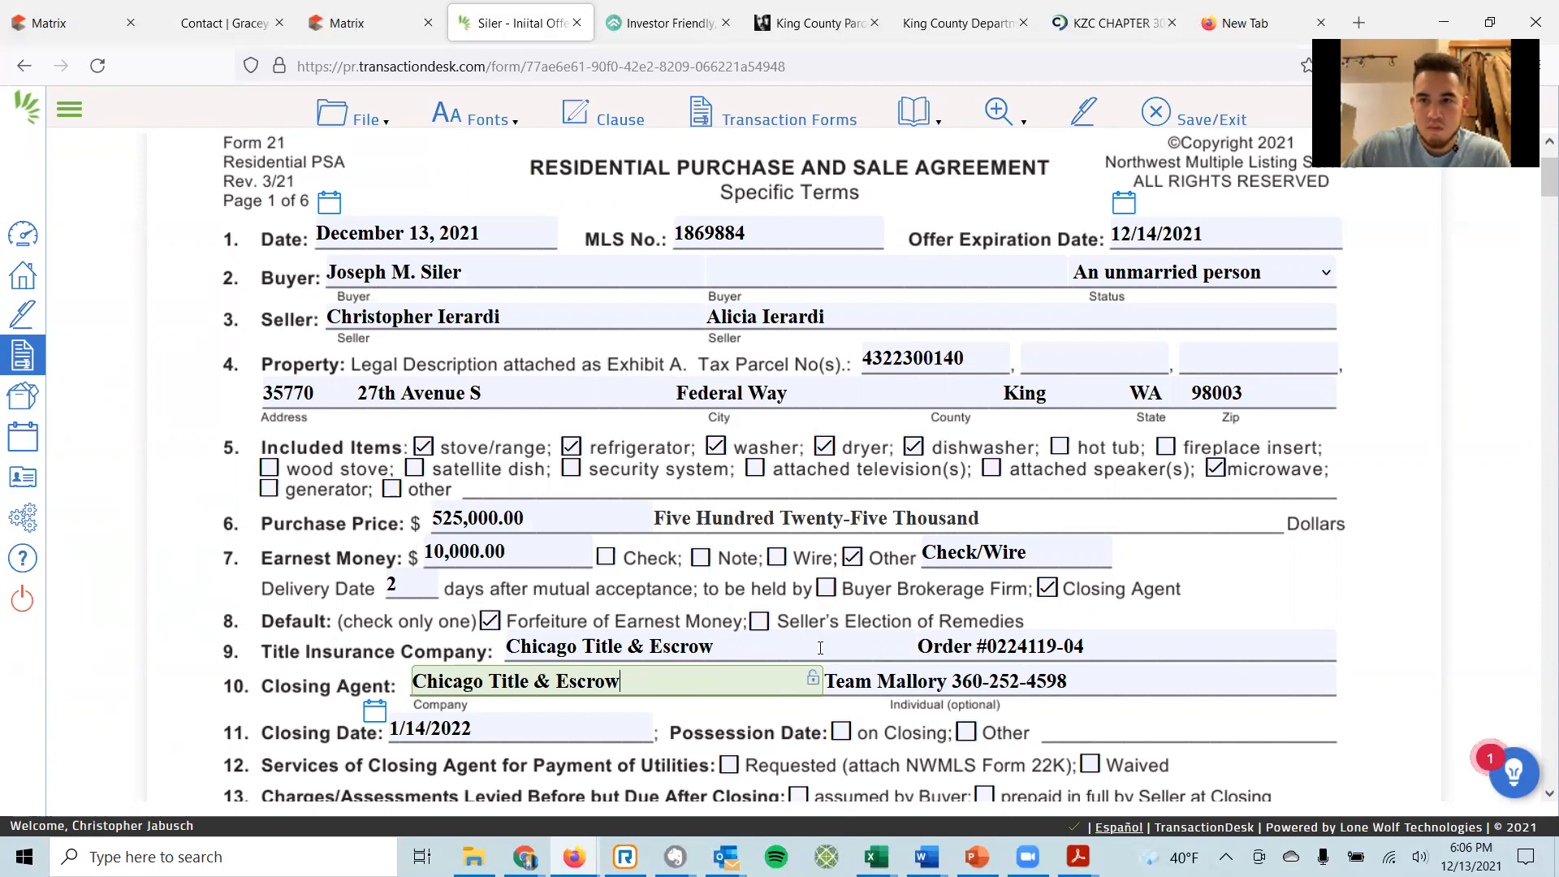
# Set possession 'on Closing', utilities 'Requested' and assessments 'assumed by Buyer'.
pyautogui.scroll(-2, 773, 632)
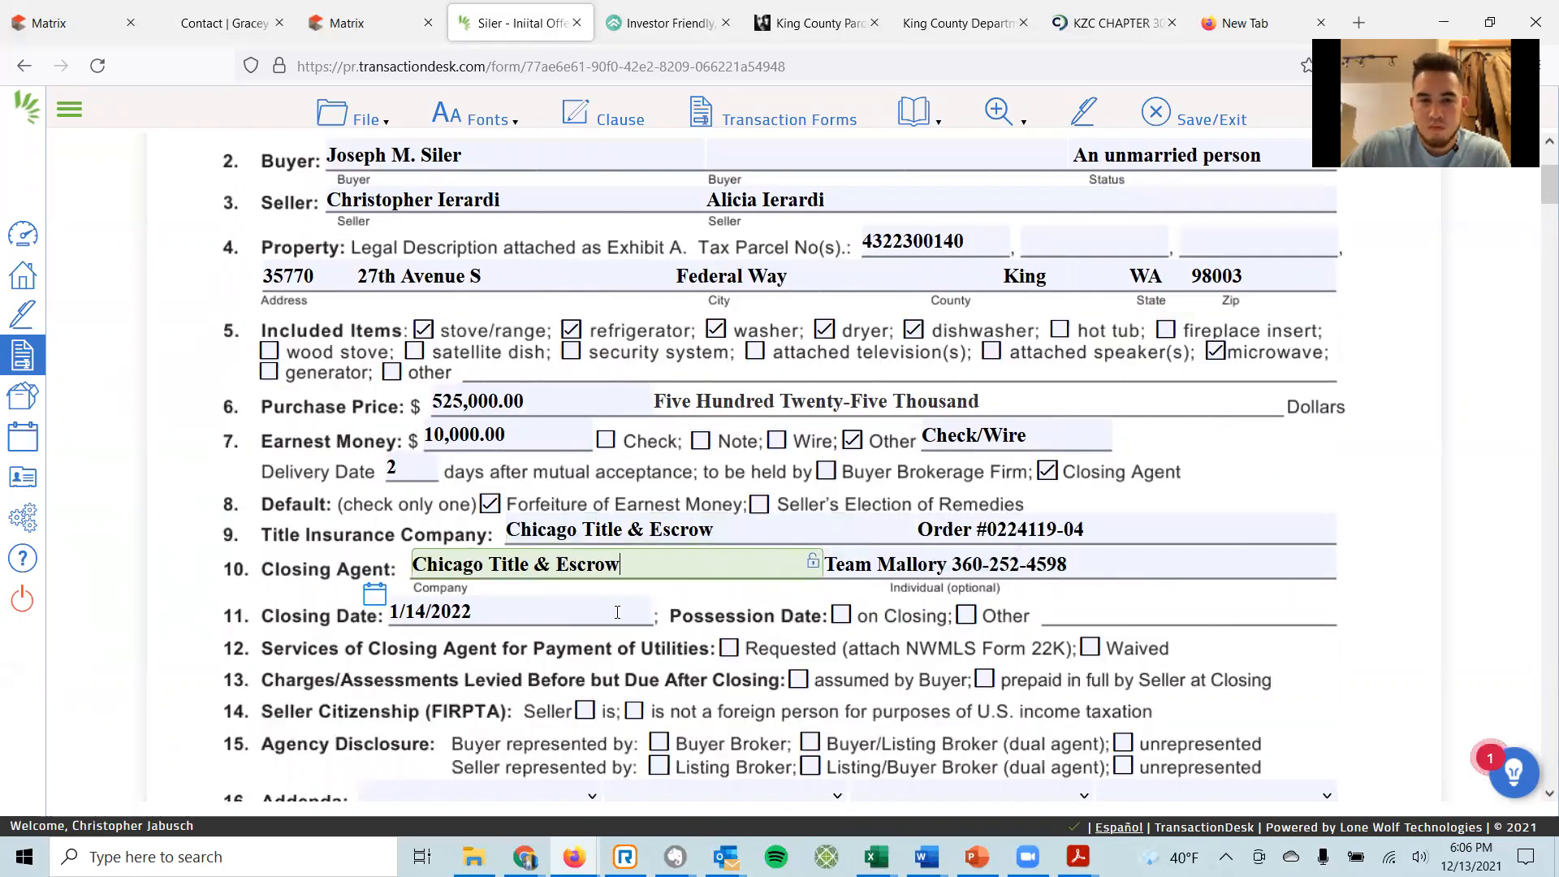
pyautogui.click(531, 622)
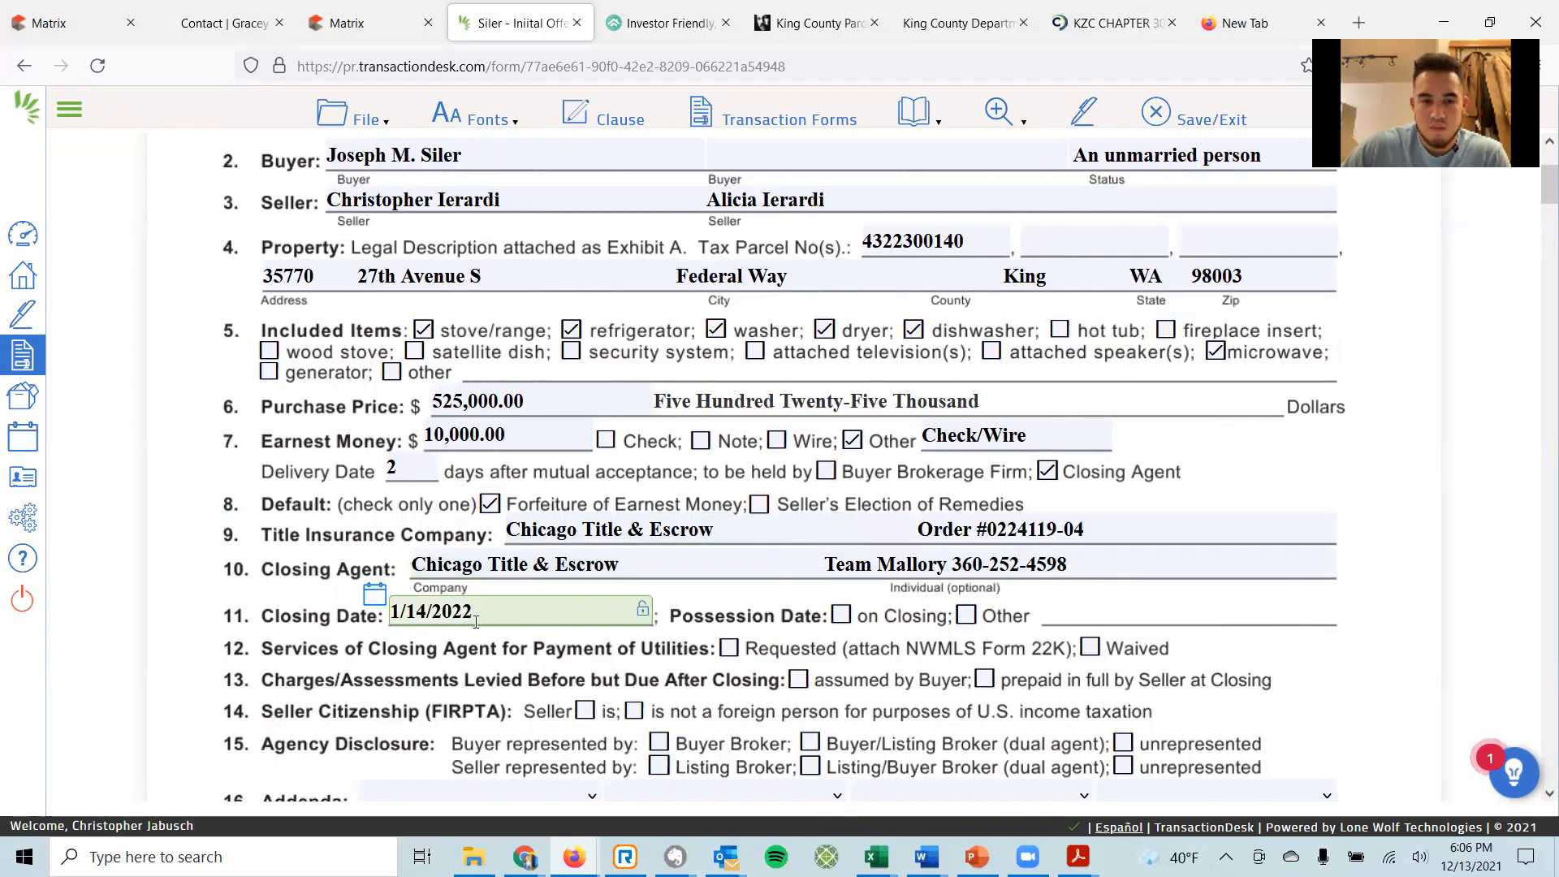
pyautogui.click(841, 614)
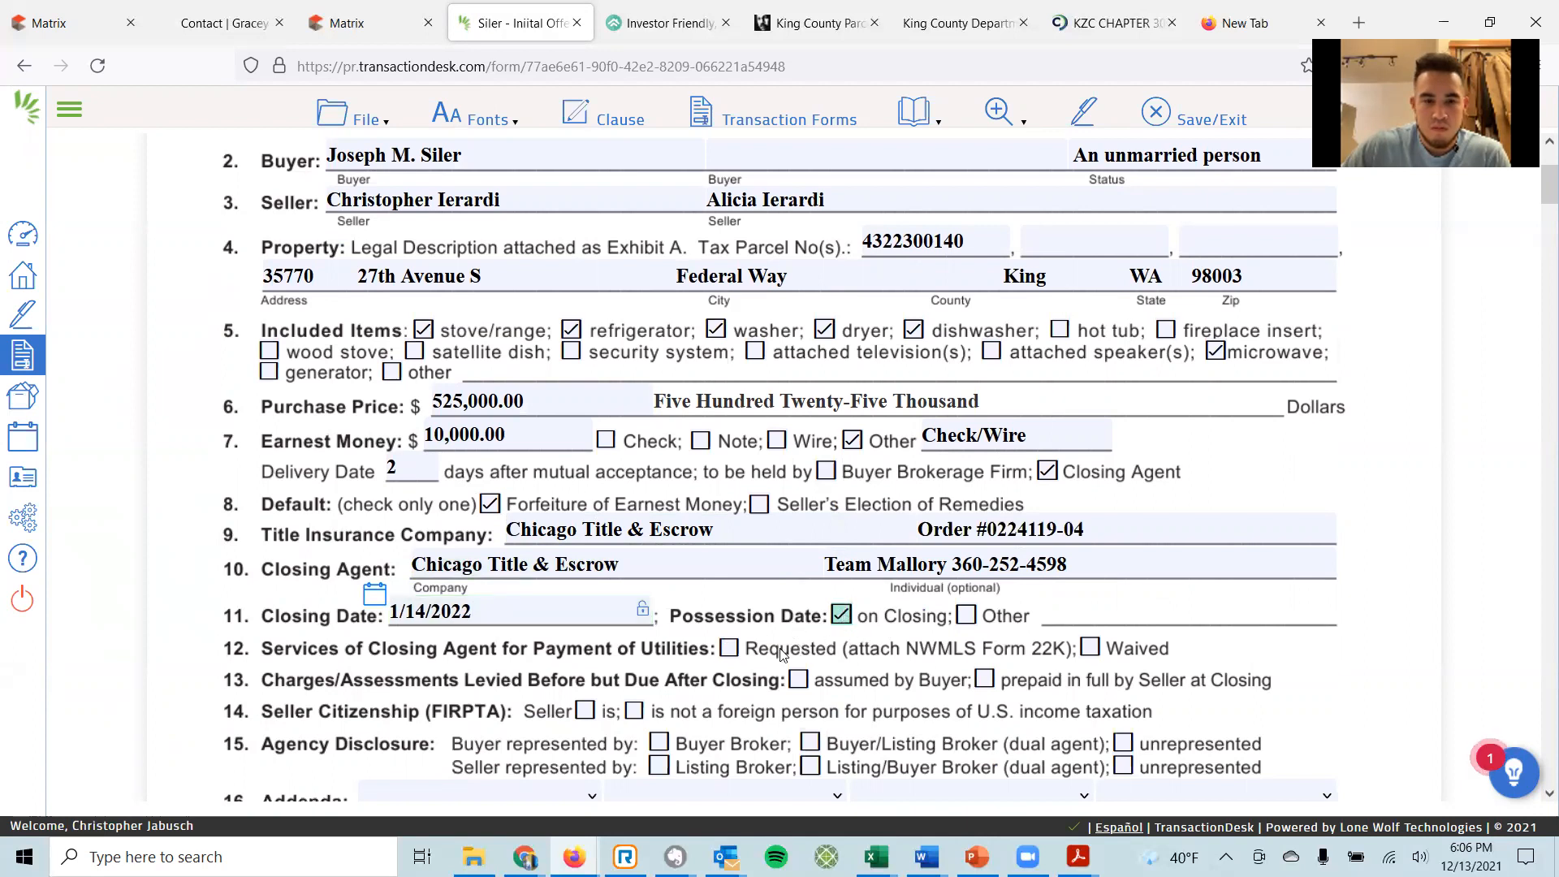
pyautogui.scroll(-3, 722, 658)
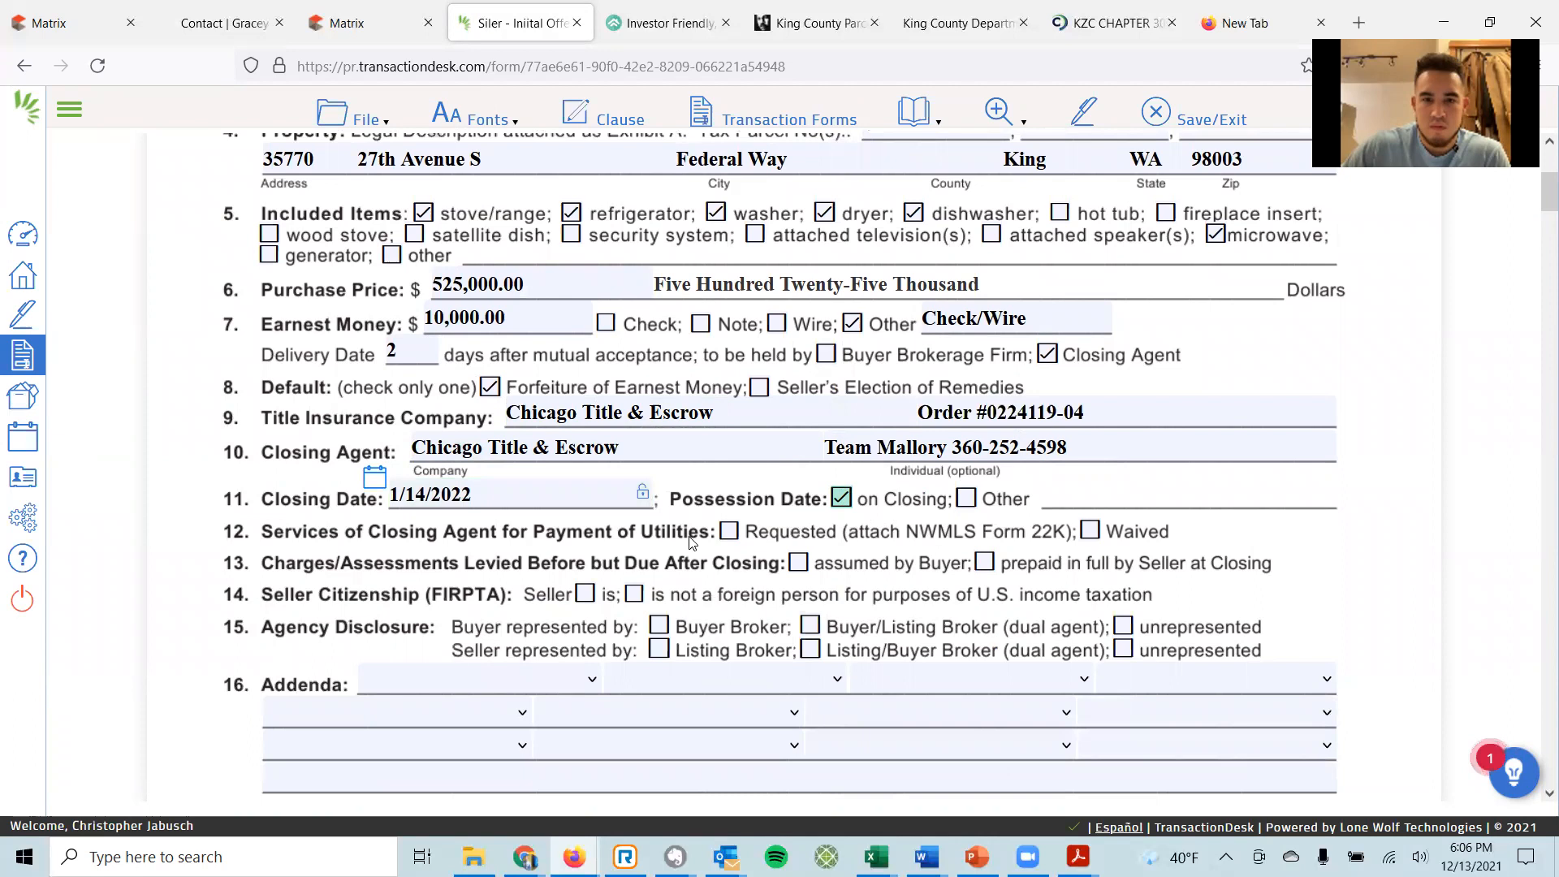
pyautogui.click(730, 532)
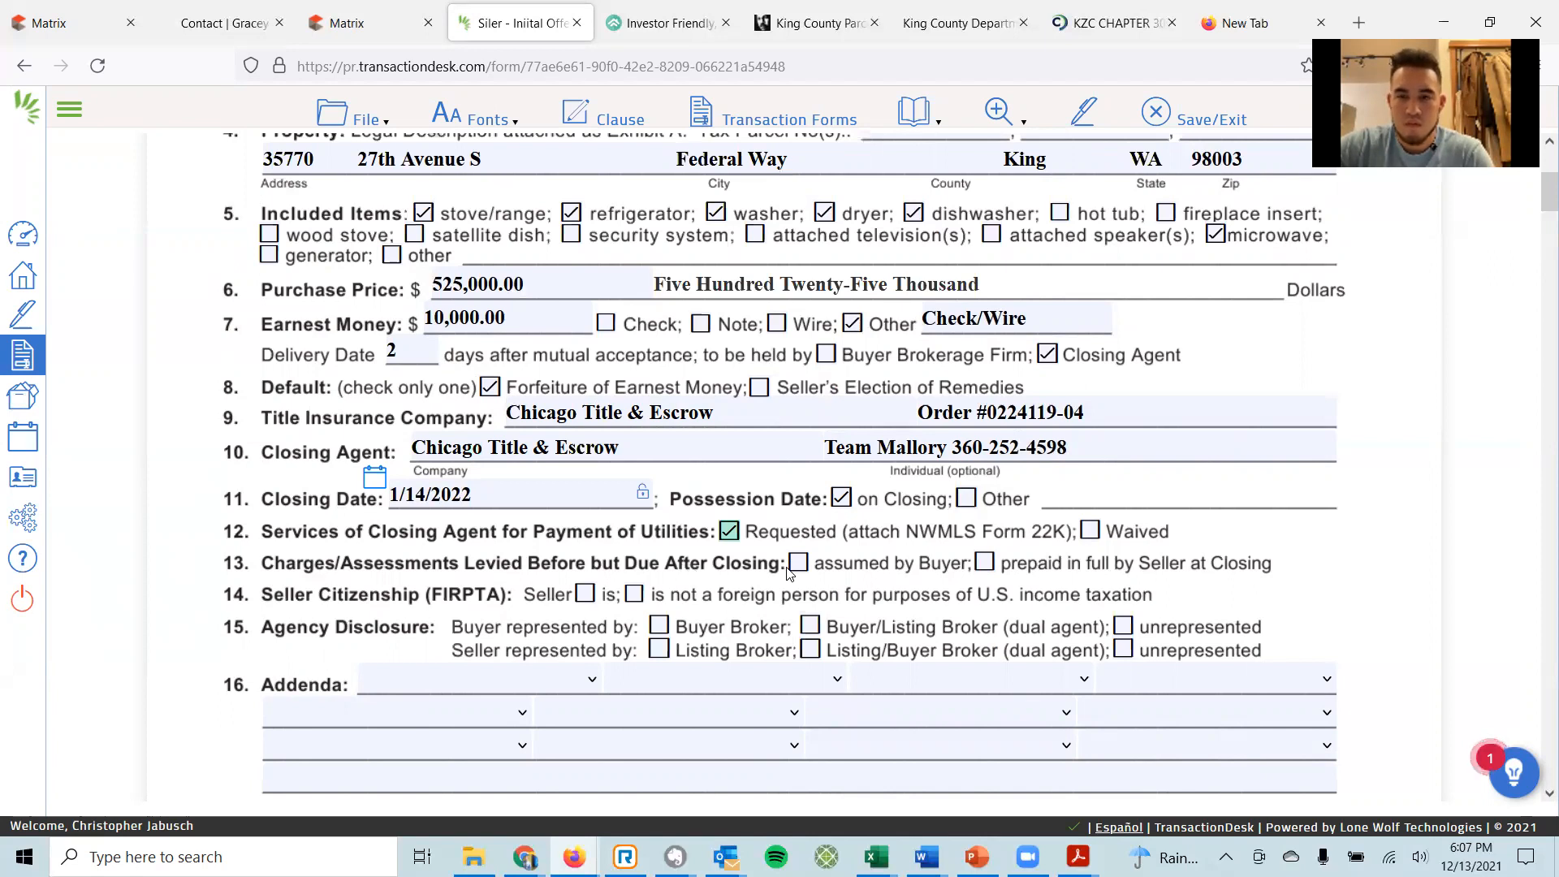
pyautogui.click(797, 566)
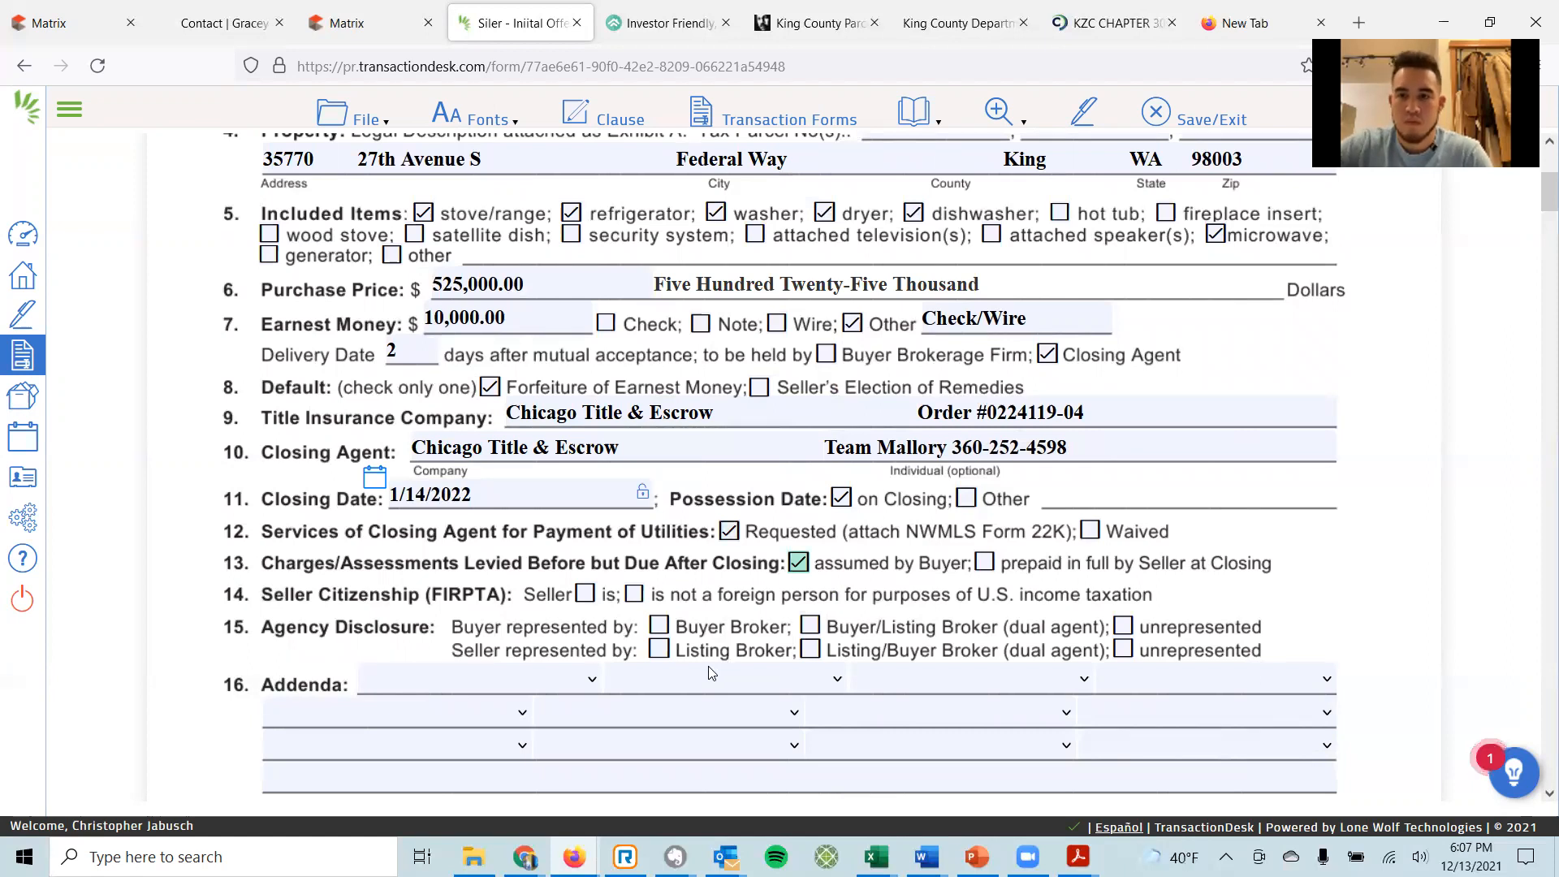
# Mark the seller 'is not' a foreign person and check Buyer Broker and Listing Broker representation.
pyautogui.click(586, 595)
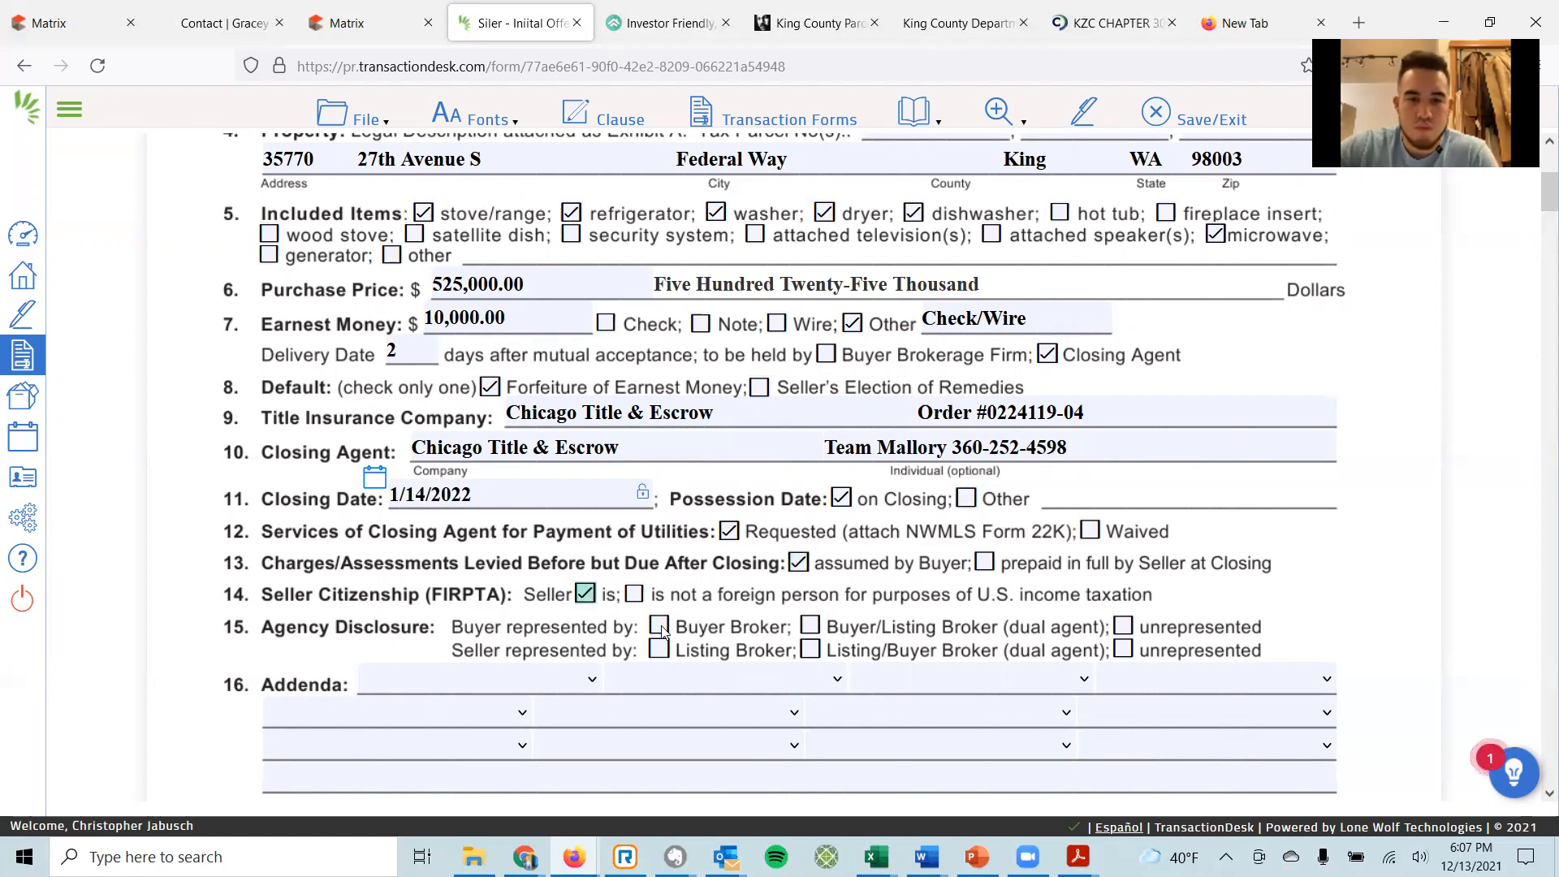
pyautogui.click(634, 595)
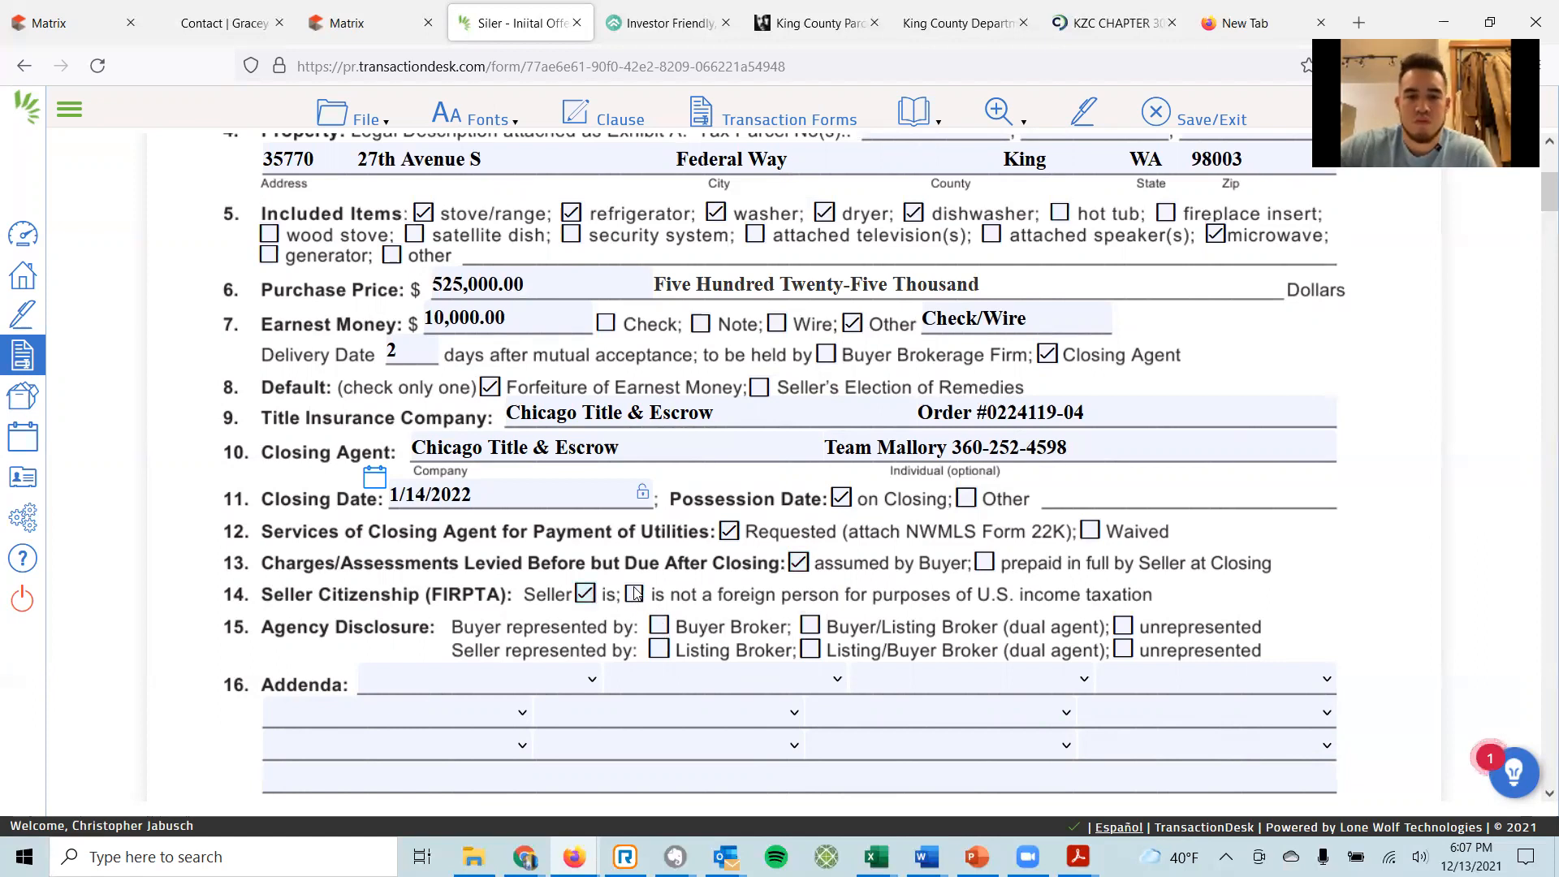
pyautogui.click(659, 625)
pyautogui.click(660, 649)
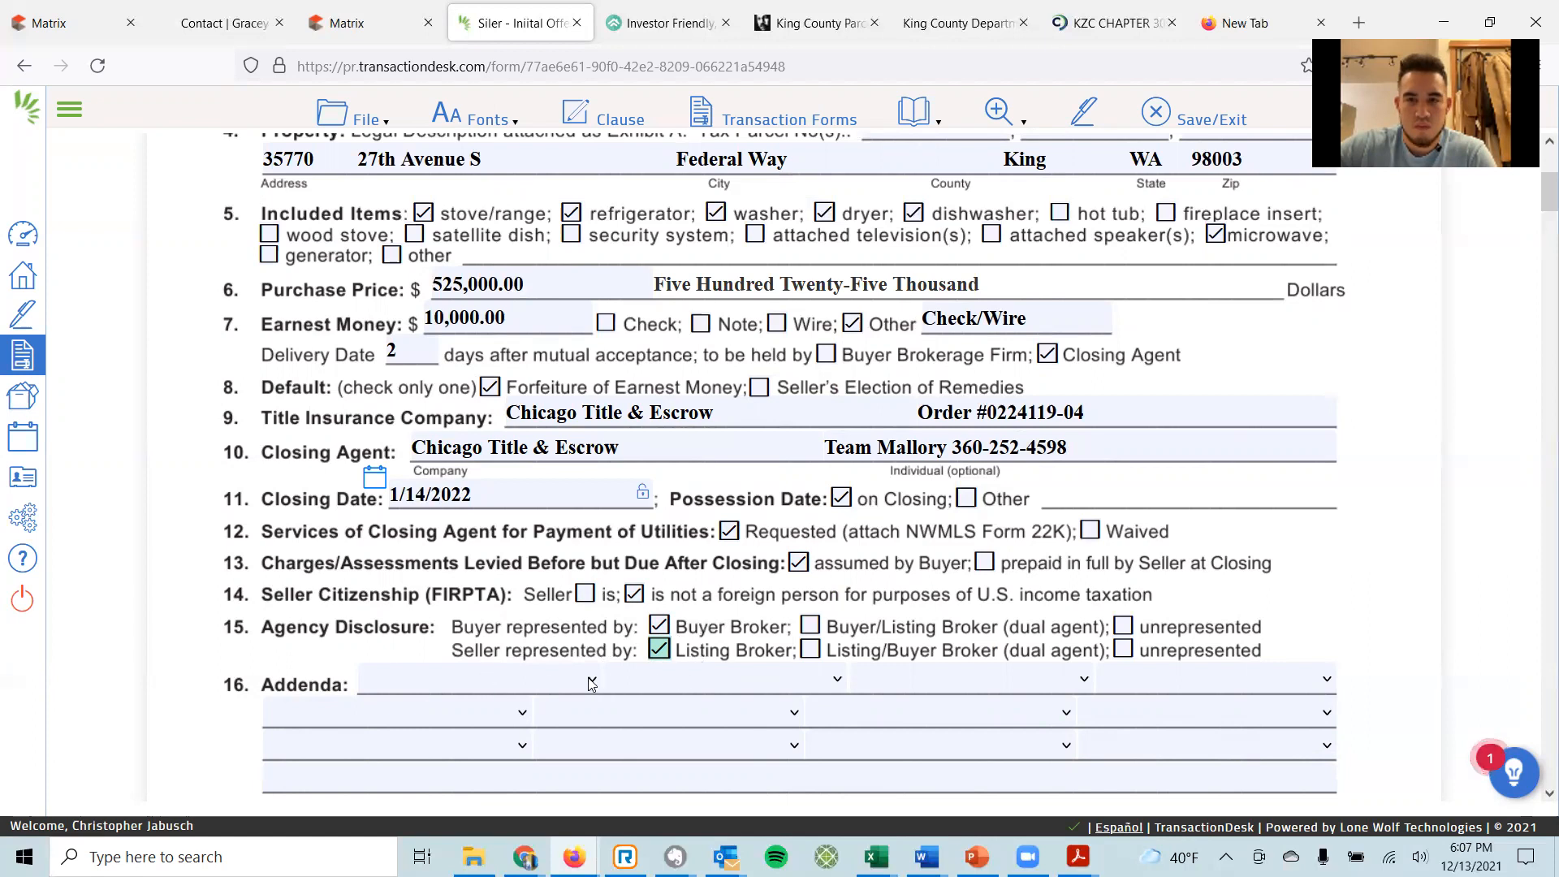
# Set the first addenda slots to 22A (Financing), 22D (Optional Clauses) and 22J (Lead Disclosure).
pyautogui.scroll(-3, 602, 625)
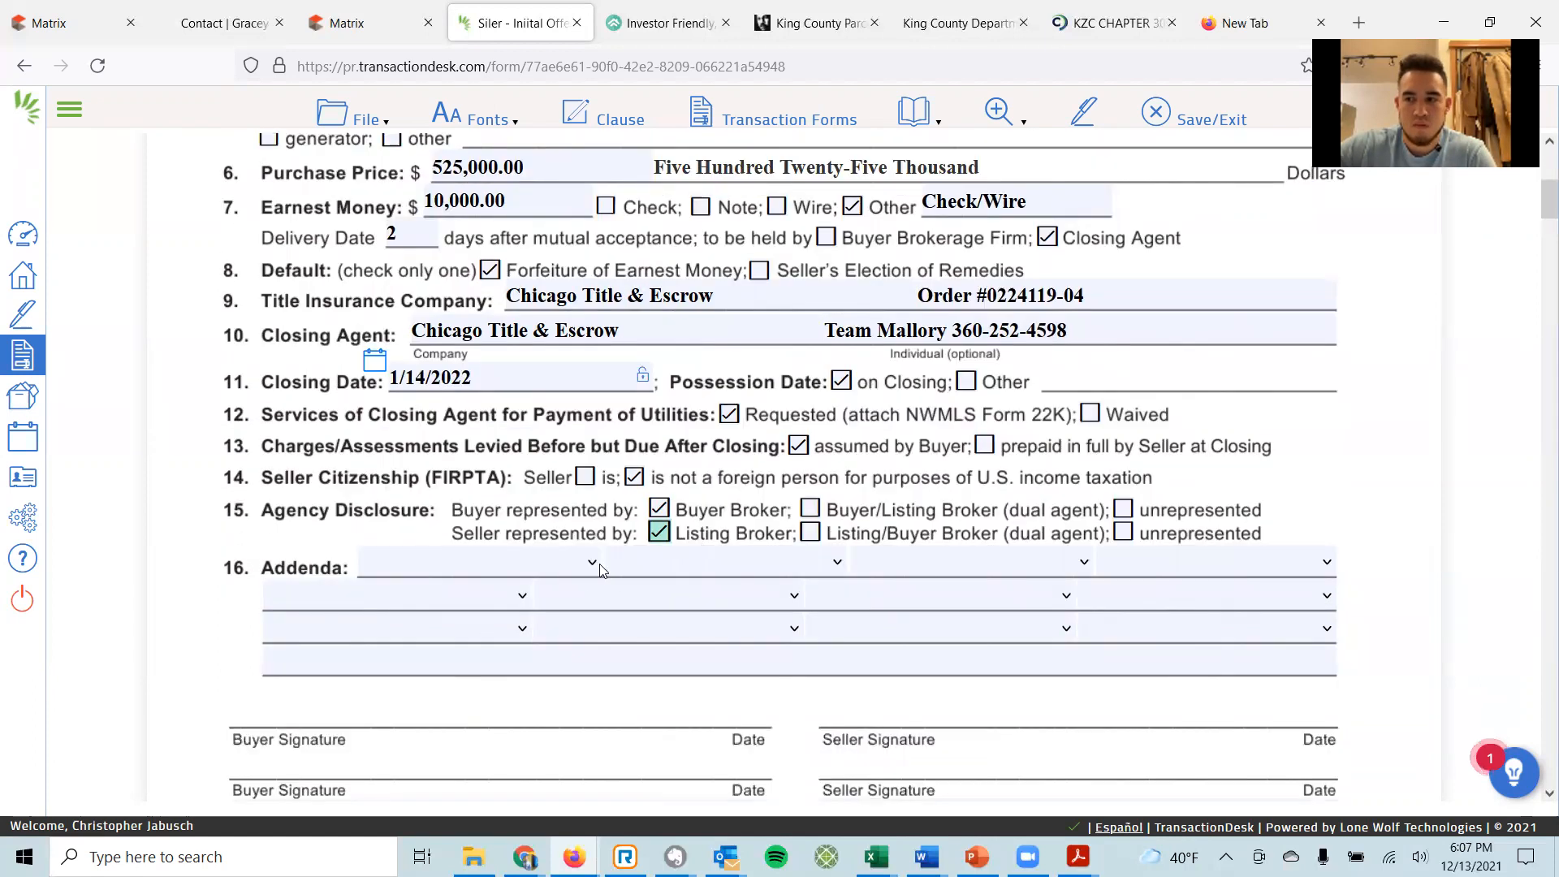
pyautogui.click(591, 563)
pyautogui.press('Down')
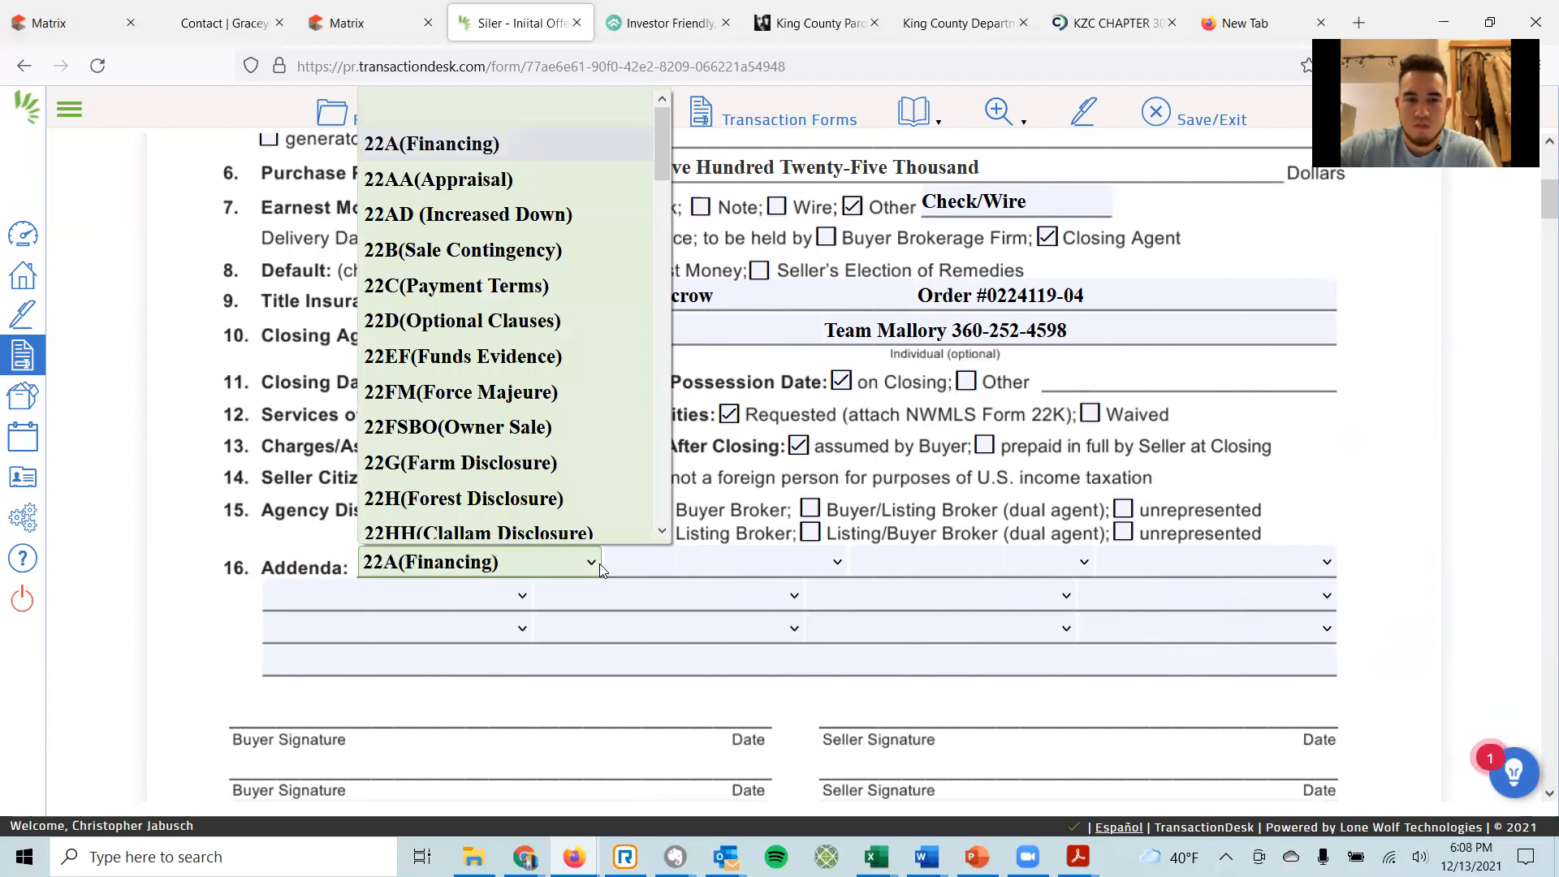
pyautogui.press('Return')
pyautogui.press('Tab')
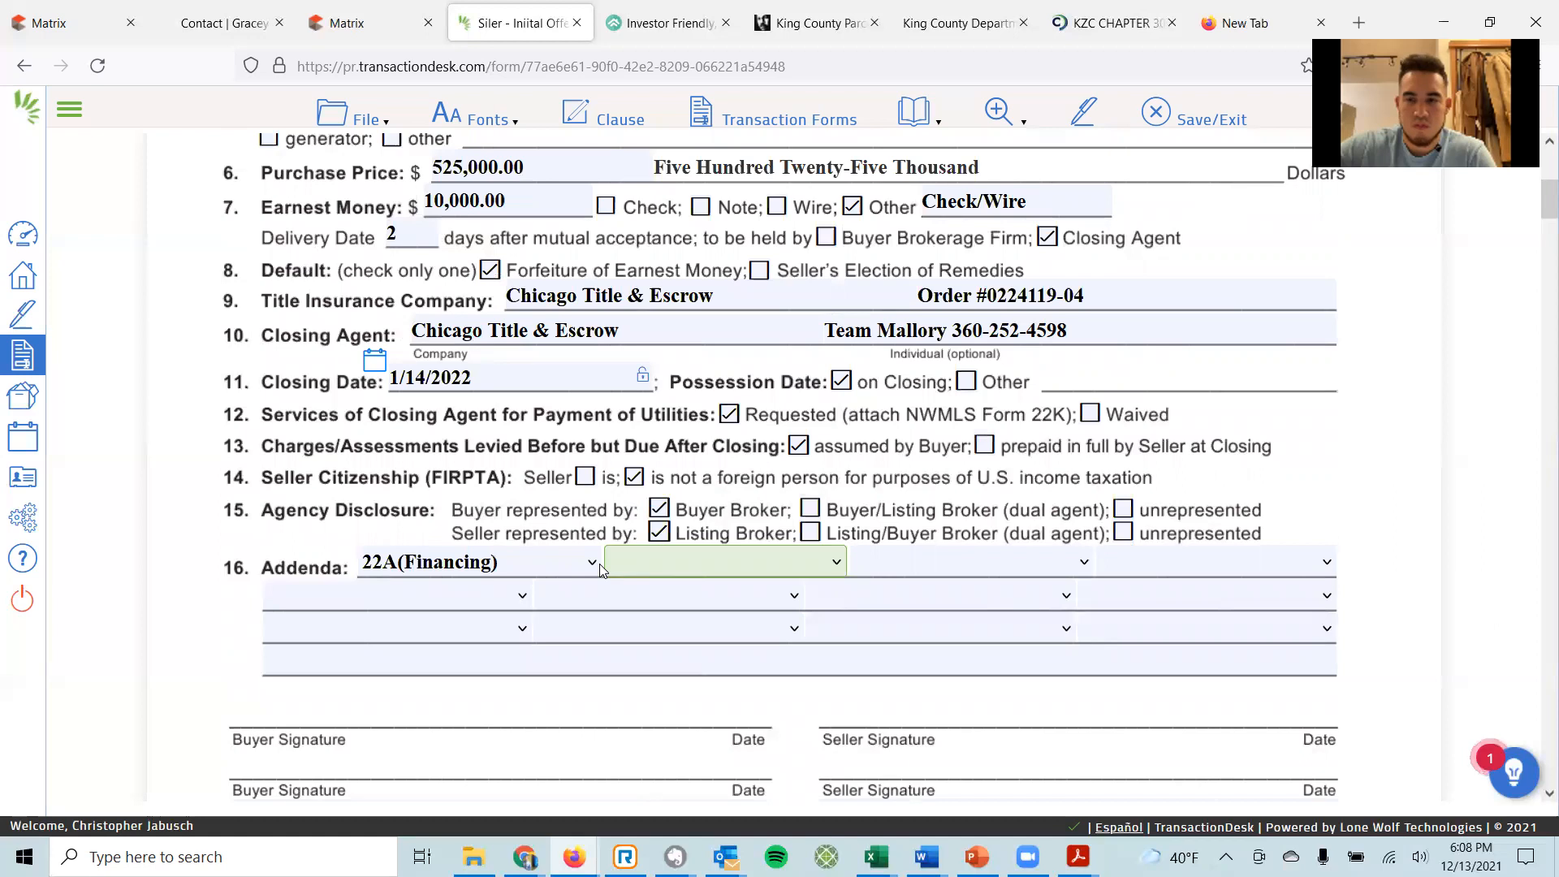
pyautogui.press('Down')
pyautogui.press('Down')
pyautogui.press('Down')
pyautogui.press('Down')
pyautogui.press('Down')
pyautogui.press('Tab')
pyautogui.press('Down')
pyautogui.press('Down')
pyautogui.press('Down')
pyautogui.press('Down')
pyautogui.press('Down')
pyautogui.press('Down')
pyautogui.press('Down')
pyautogui.press('Down')
pyautogui.press('Down')
pyautogui.press('Down')
pyautogui.press('Down')
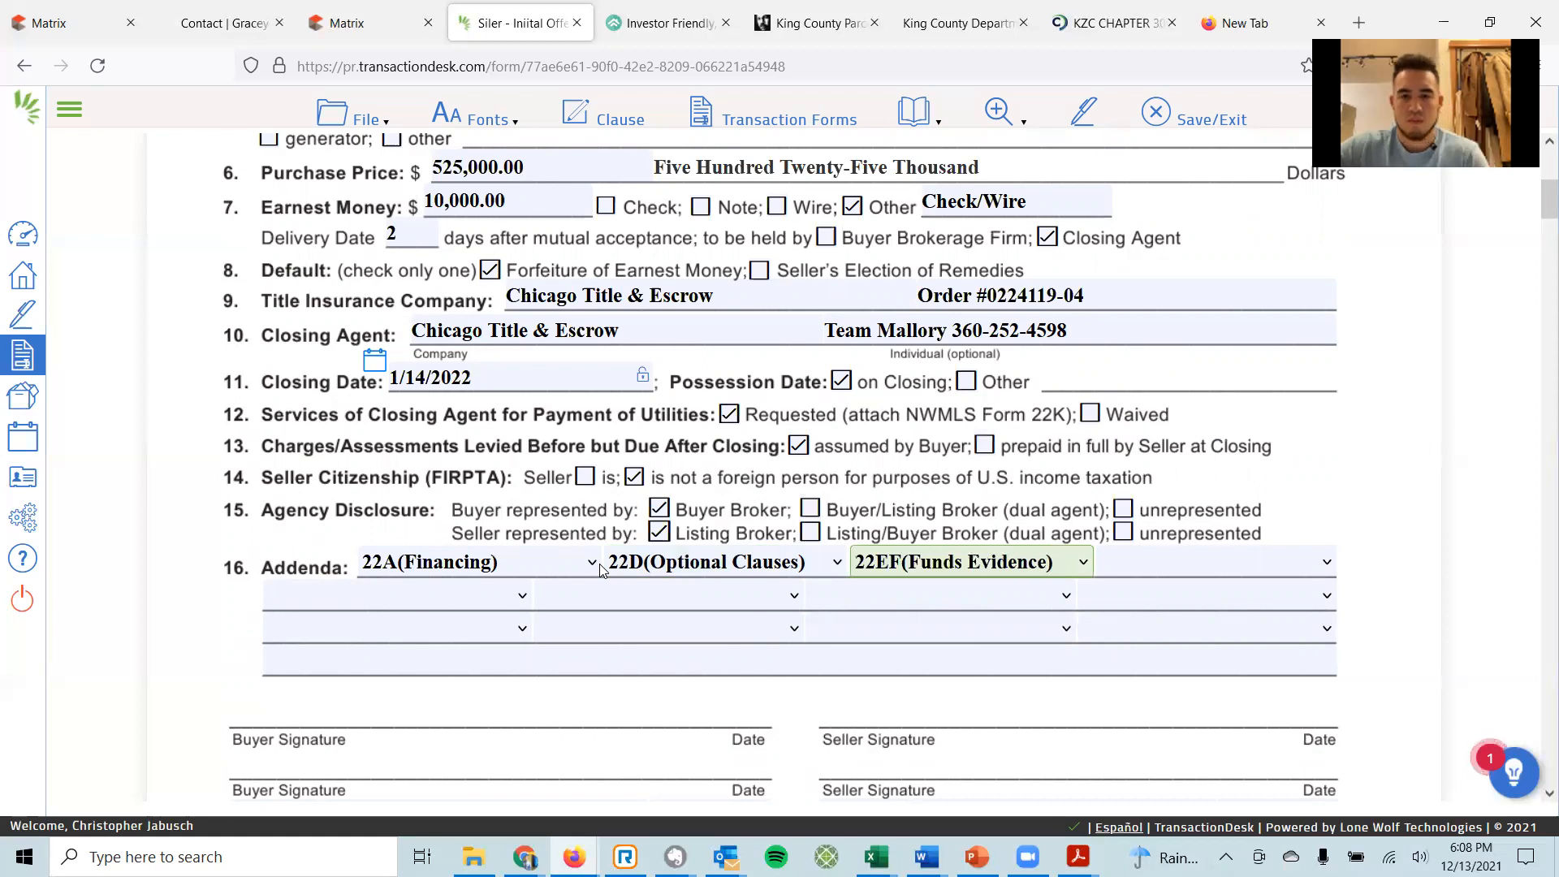
pyautogui.press('Down')
pyautogui.press('Down')
pyautogui.press('Down')
pyautogui.press('Down')
pyautogui.press('Down')
pyautogui.press('Tab')
pyautogui.press('Down')
pyautogui.press('Down')
pyautogui.press('Down')
pyautogui.press('Down')
pyautogui.press('Down')
pyautogui.press('Down')
pyautogui.press('Down')
pyautogui.press('Down')
pyautogui.press('Down')
pyautogui.press('Down')
pyautogui.press('Down')
pyautogui.press('Down')
pyautogui.press('Down')
pyautogui.press('Down')
pyautogui.press('Down')
pyautogui.press('Down')
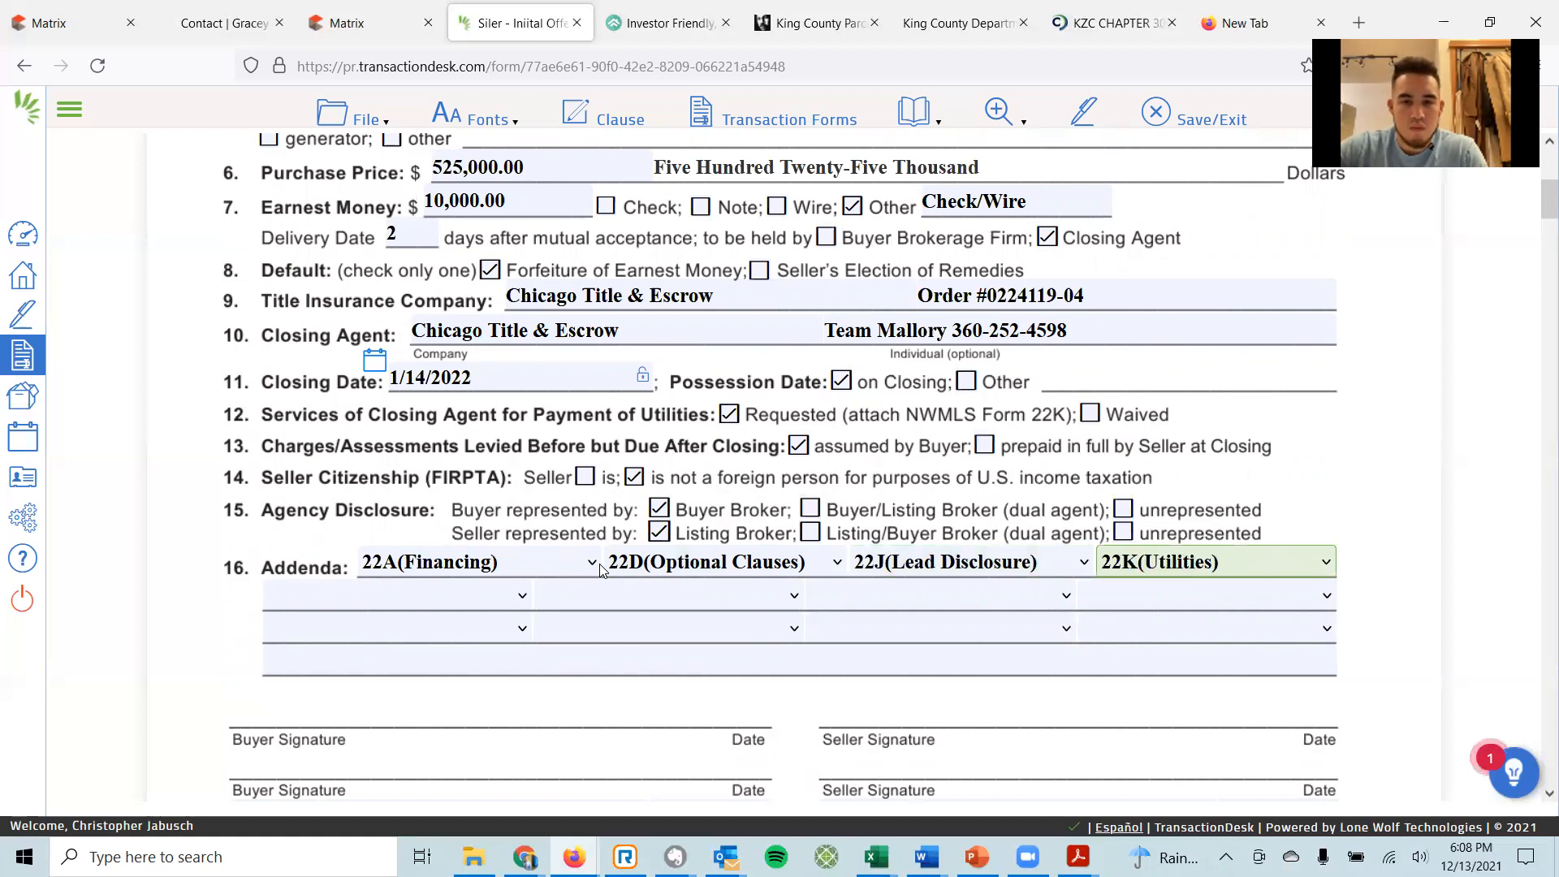
pyautogui.press('Tab')
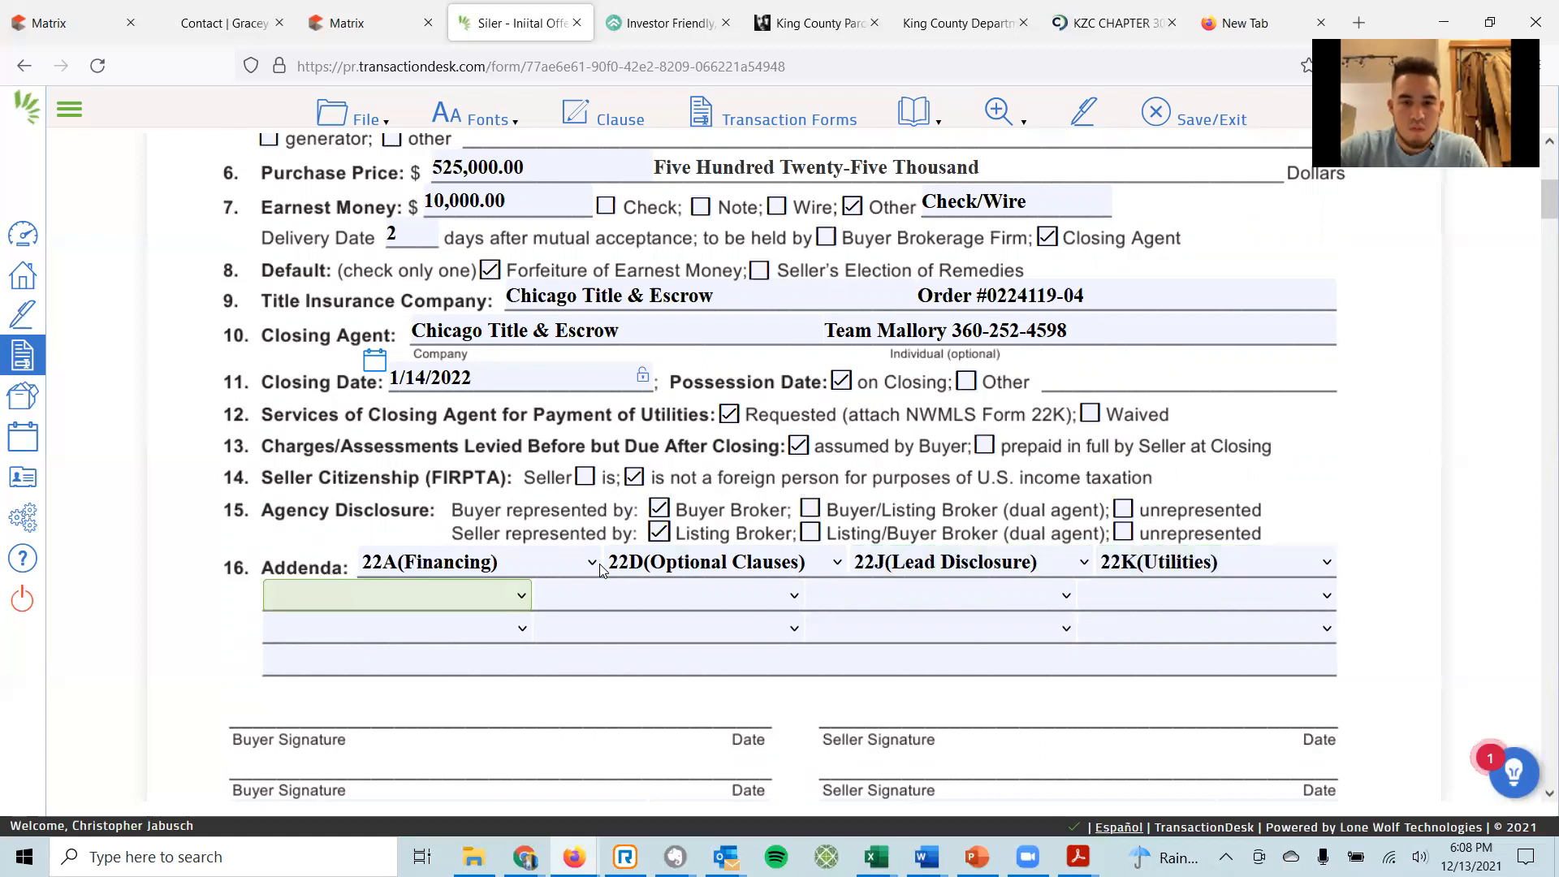
# Set the fifth addendum slot to 22SKC (King Septic).
pyautogui.press('3')
pyautogui.press('2')
pyautogui.press('6')
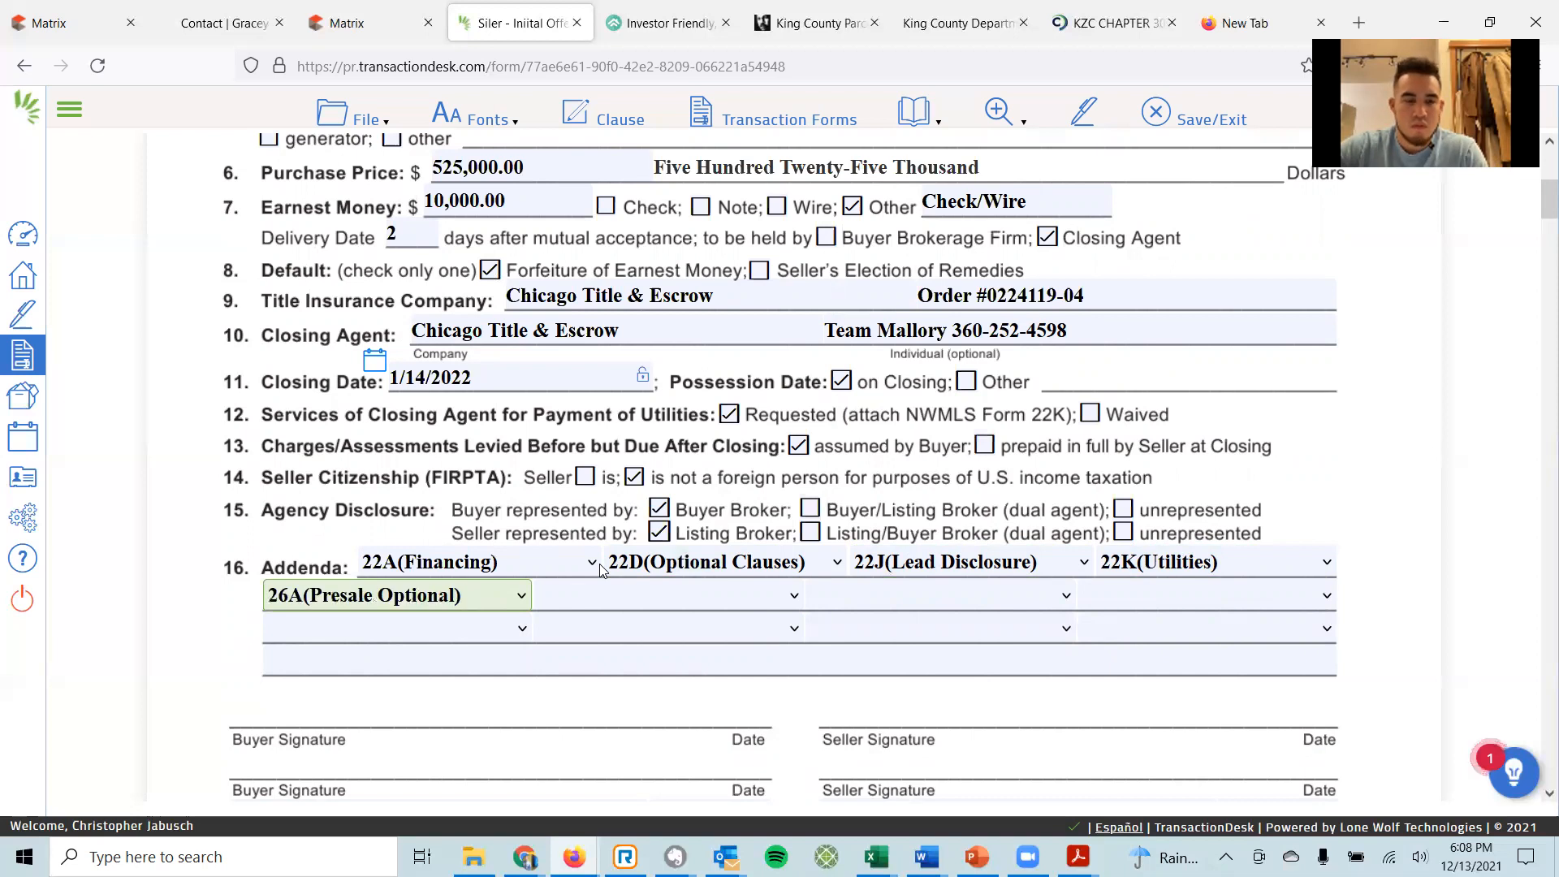
pyautogui.press('2')
pyautogui.press('2')
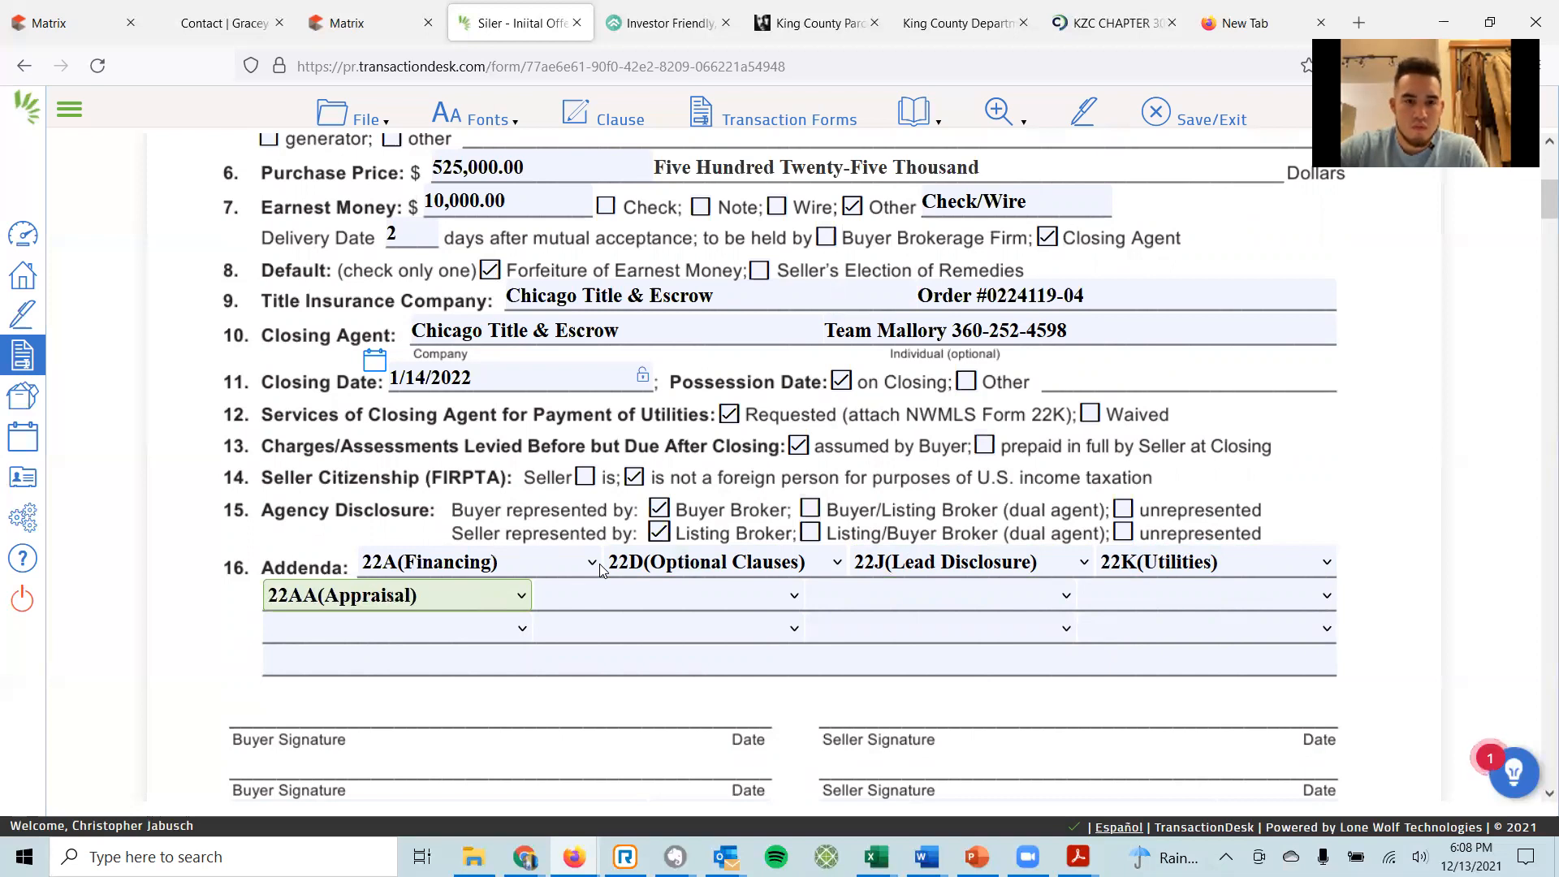
pyautogui.press('f')
pyautogui.press('Down')
pyautogui.press('Down')
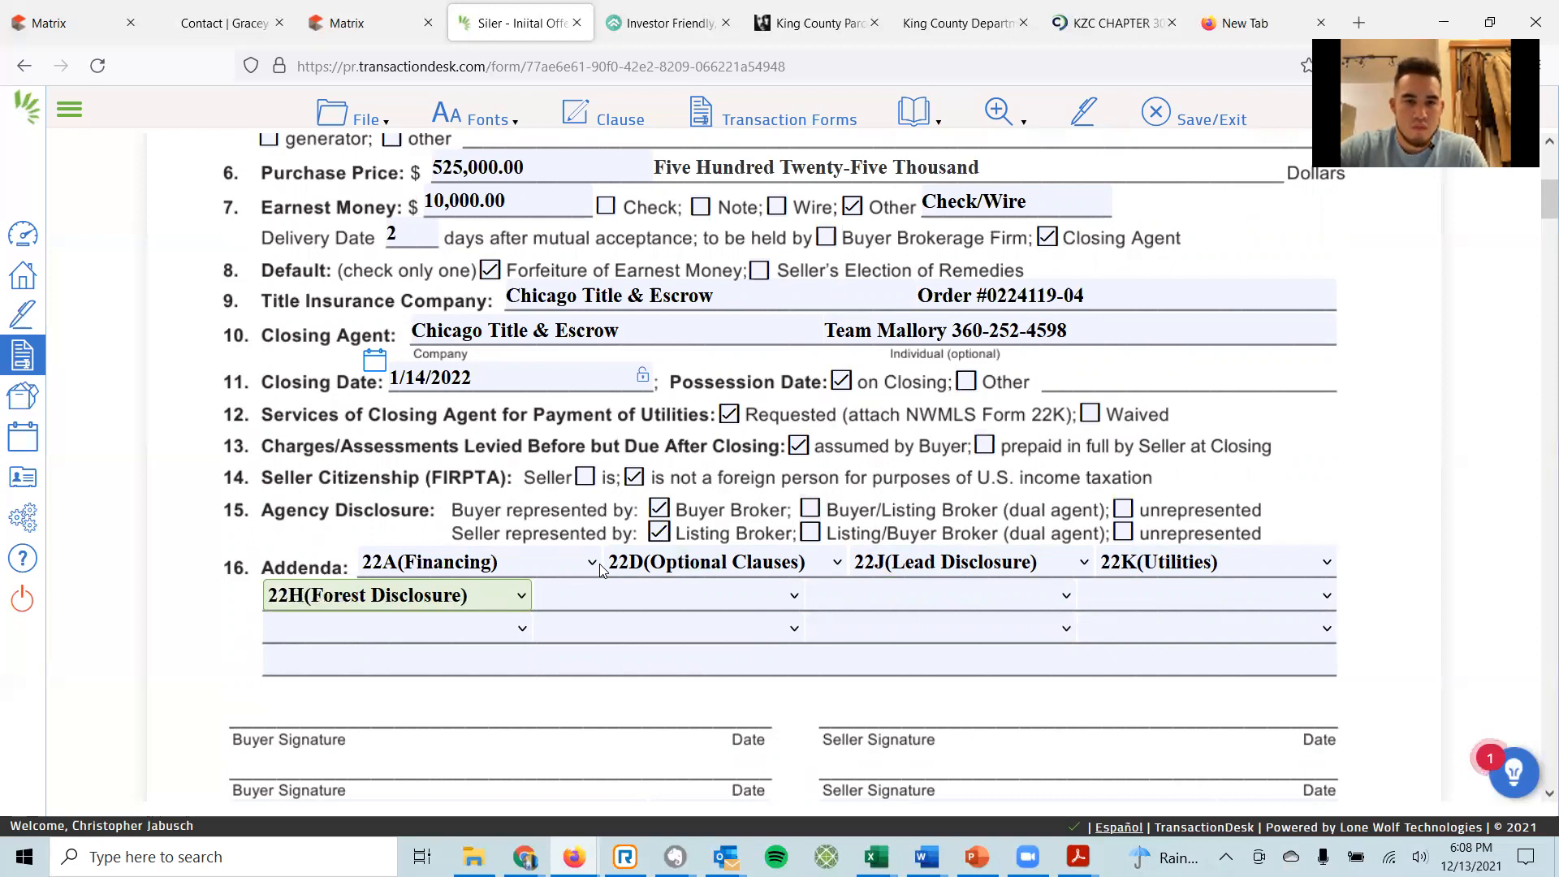
pyautogui.press('Down')
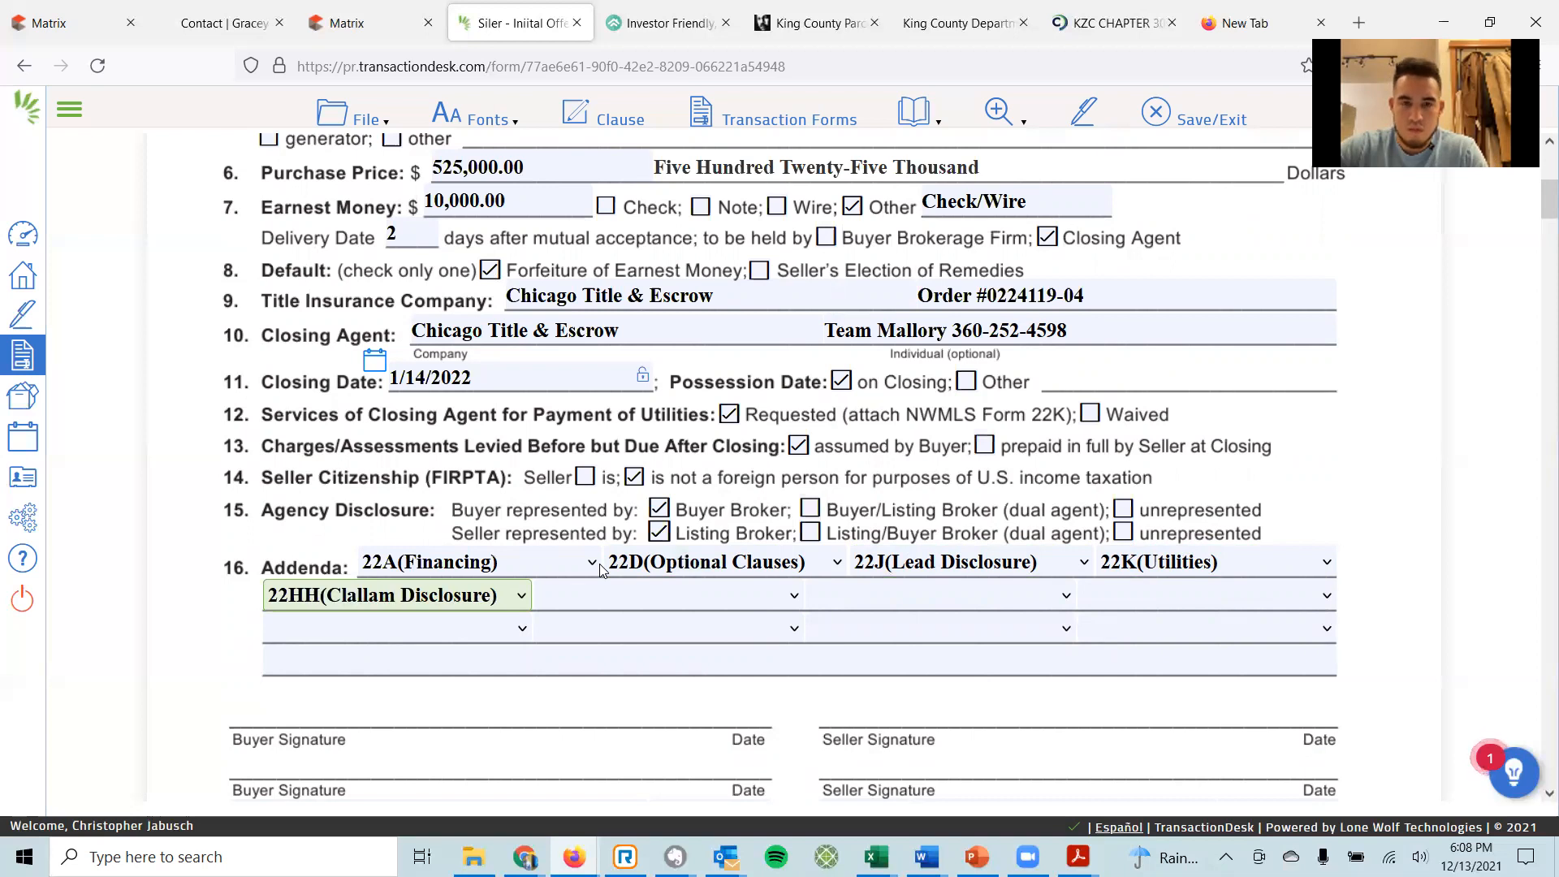
pyautogui.press('Down')
pyautogui.press('Down')
pyautogui.press('Down')
pyautogui.press('Down')
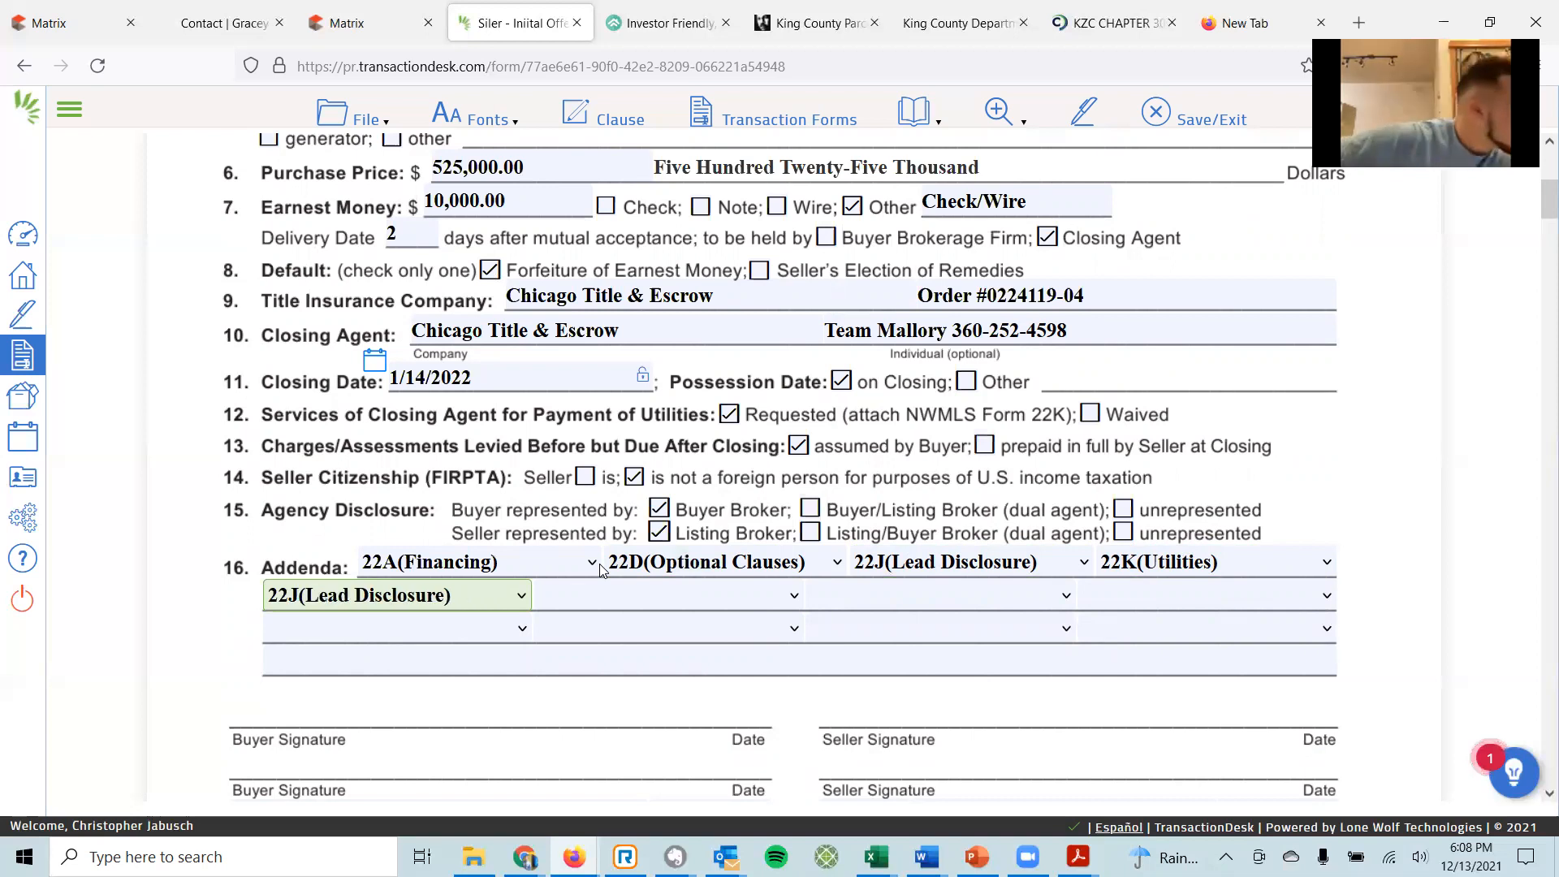
pyautogui.press('Down')
pyautogui.press('Down')
pyautogui.press('Down')
pyautogui.press('Down')
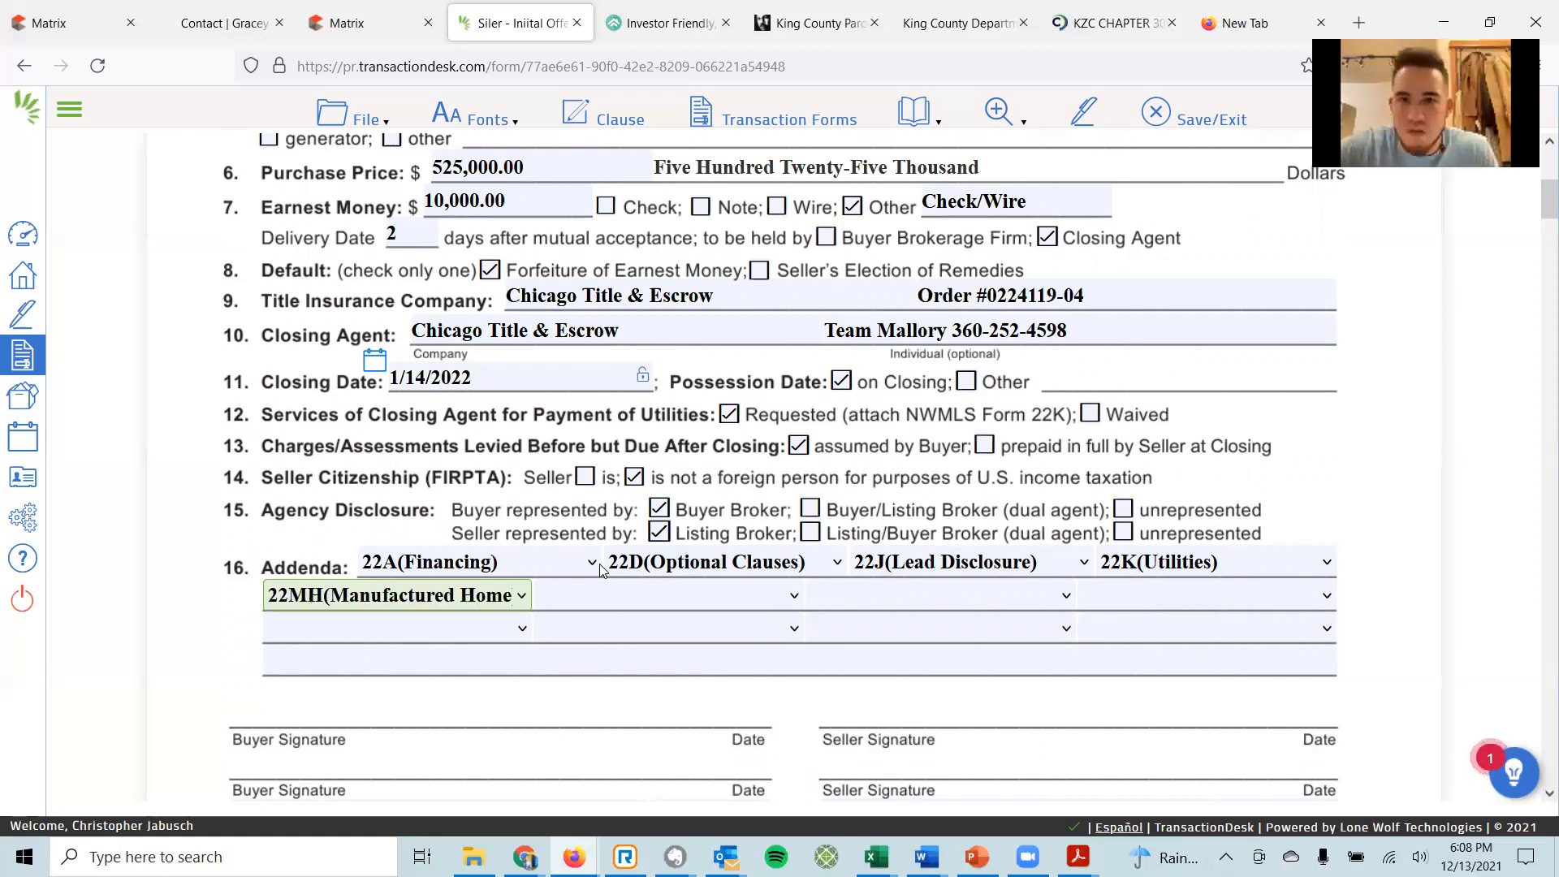
pyautogui.press('Down')
pyautogui.press('Down')
pyautogui.press('Down')
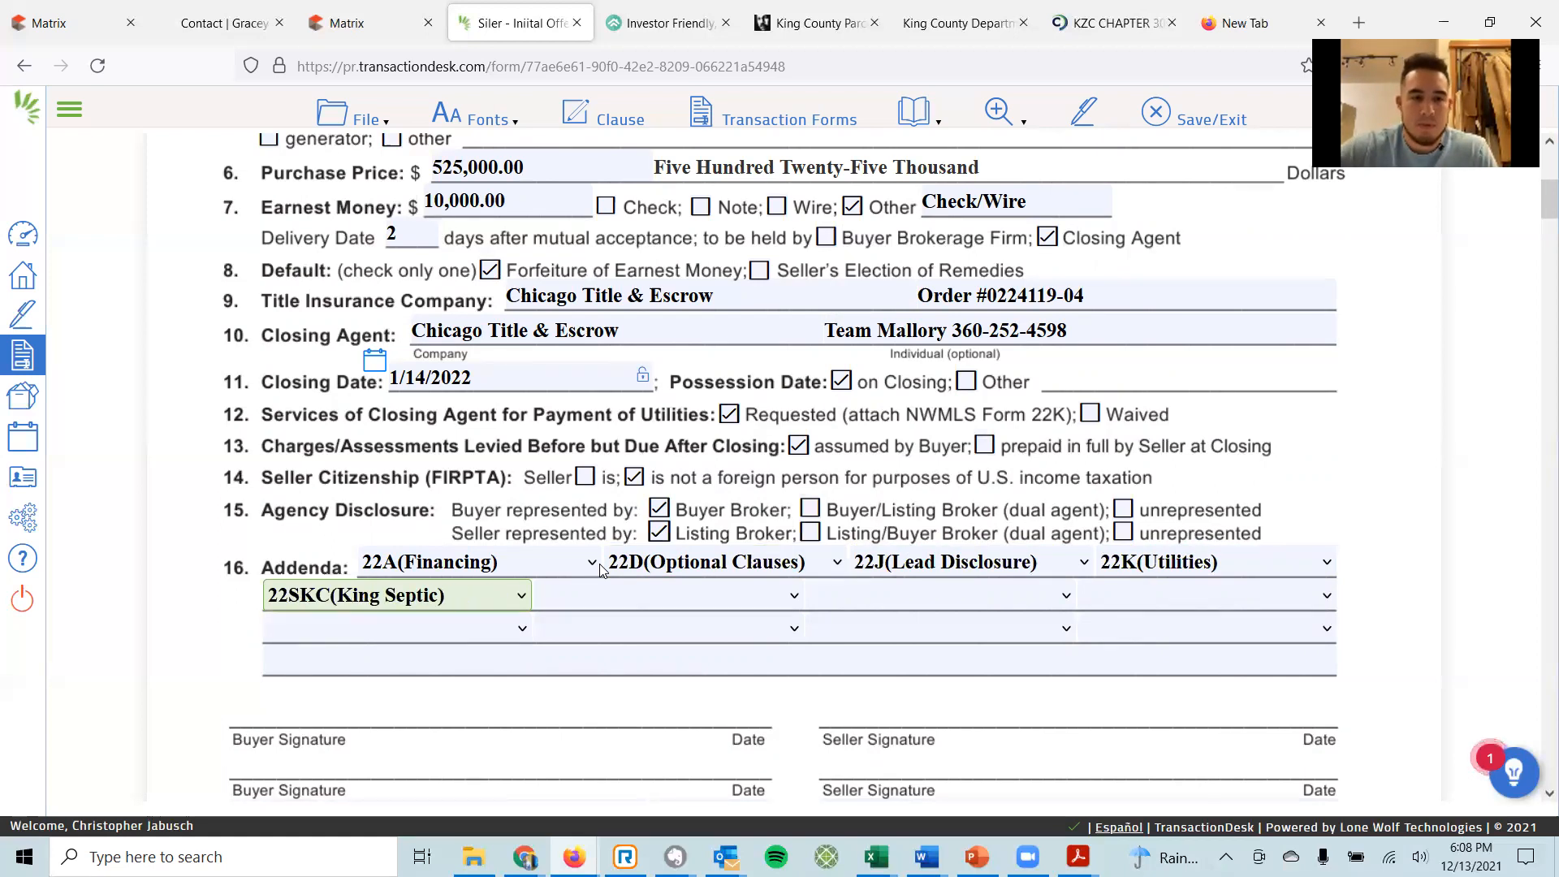
pyautogui.press('Tab')
# Fill the next two addenda slots with 35E (Escalation) and 35W (Inspection Waiver).
pyautogui.press('3')
pyautogui.press('Down')
pyautogui.press('Down')
pyautogui.press('Down')
pyautogui.press('Down')
pyautogui.press('Down')
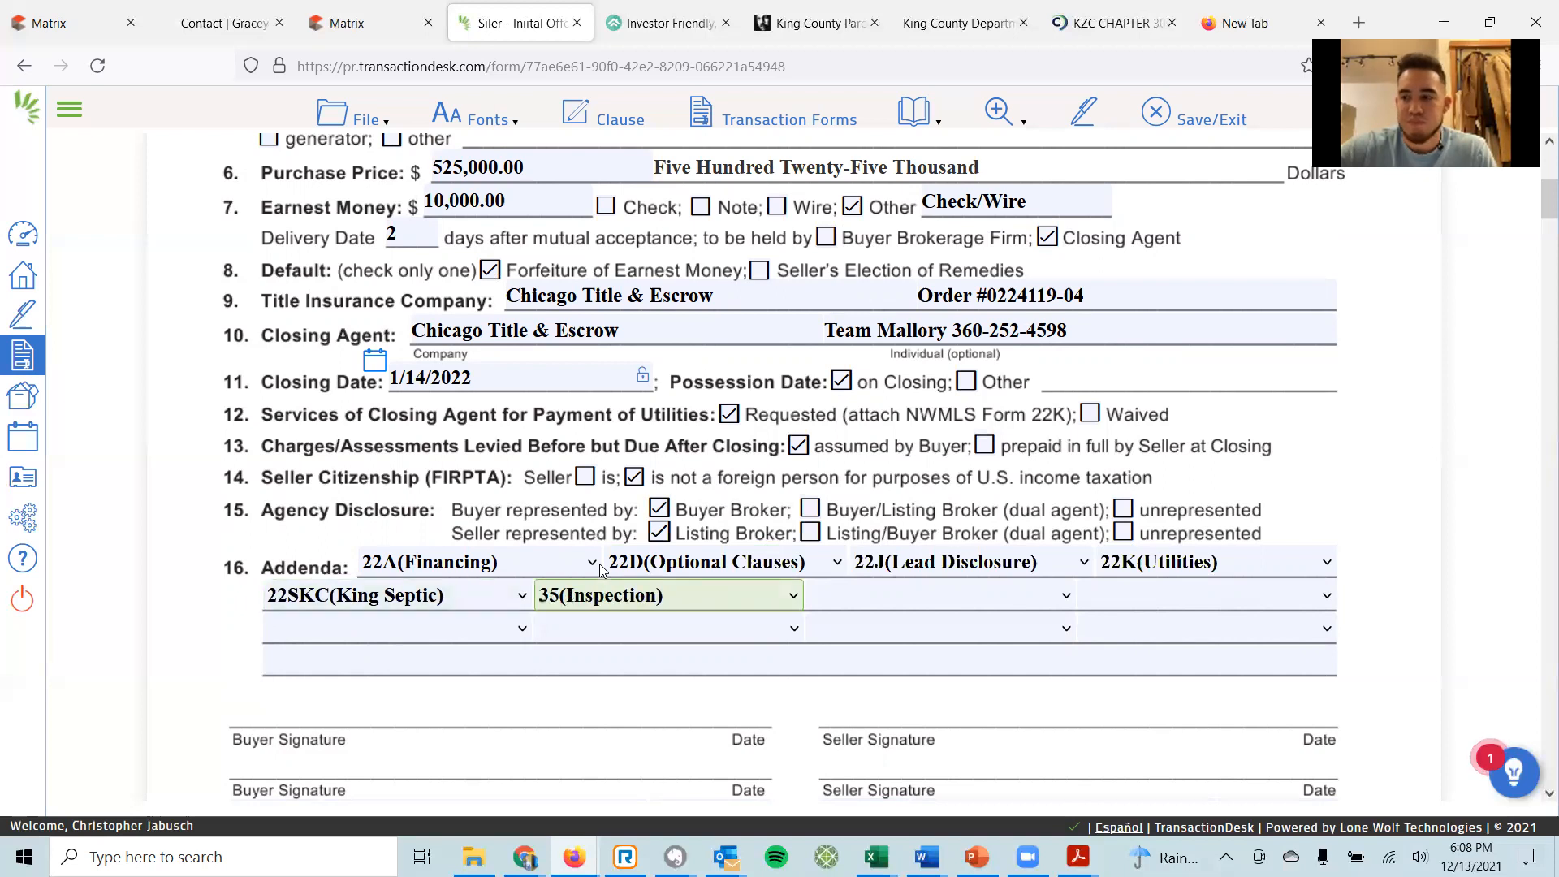
pyautogui.press('Up')
pyautogui.press('Tab')
pyautogui.press('3')
pyautogui.press('3')
pyautogui.press('3')
pyautogui.press('3')
pyautogui.press('3')
pyautogui.press('3')
pyautogui.press('3')
pyautogui.press('3')
pyautogui.press('3')
pyautogui.press('Up')
pyautogui.press('Tab')
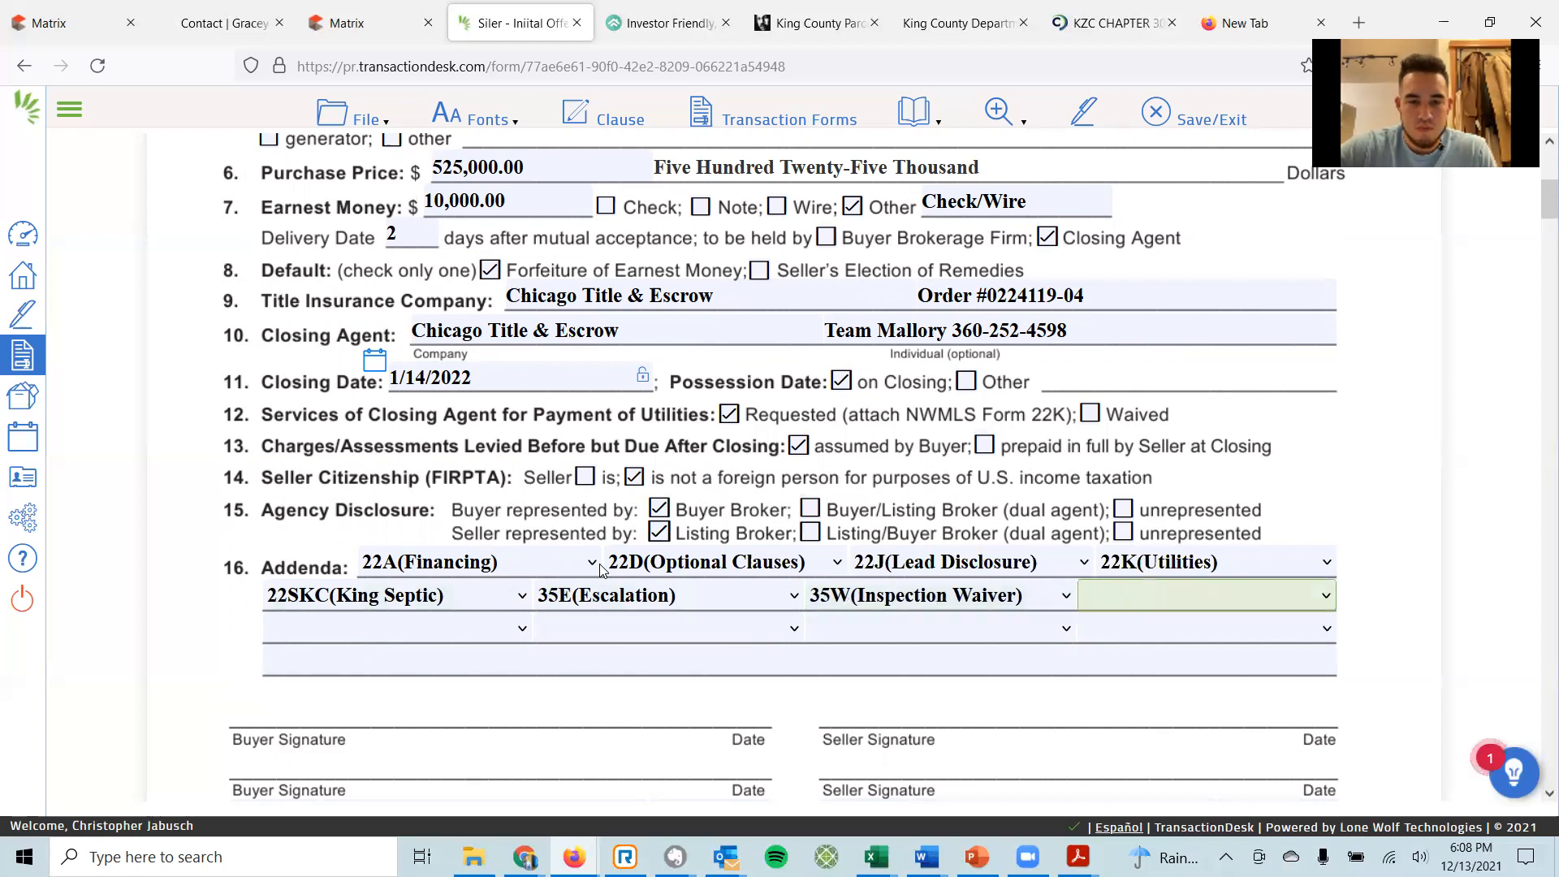
pyautogui.click(511, 668)
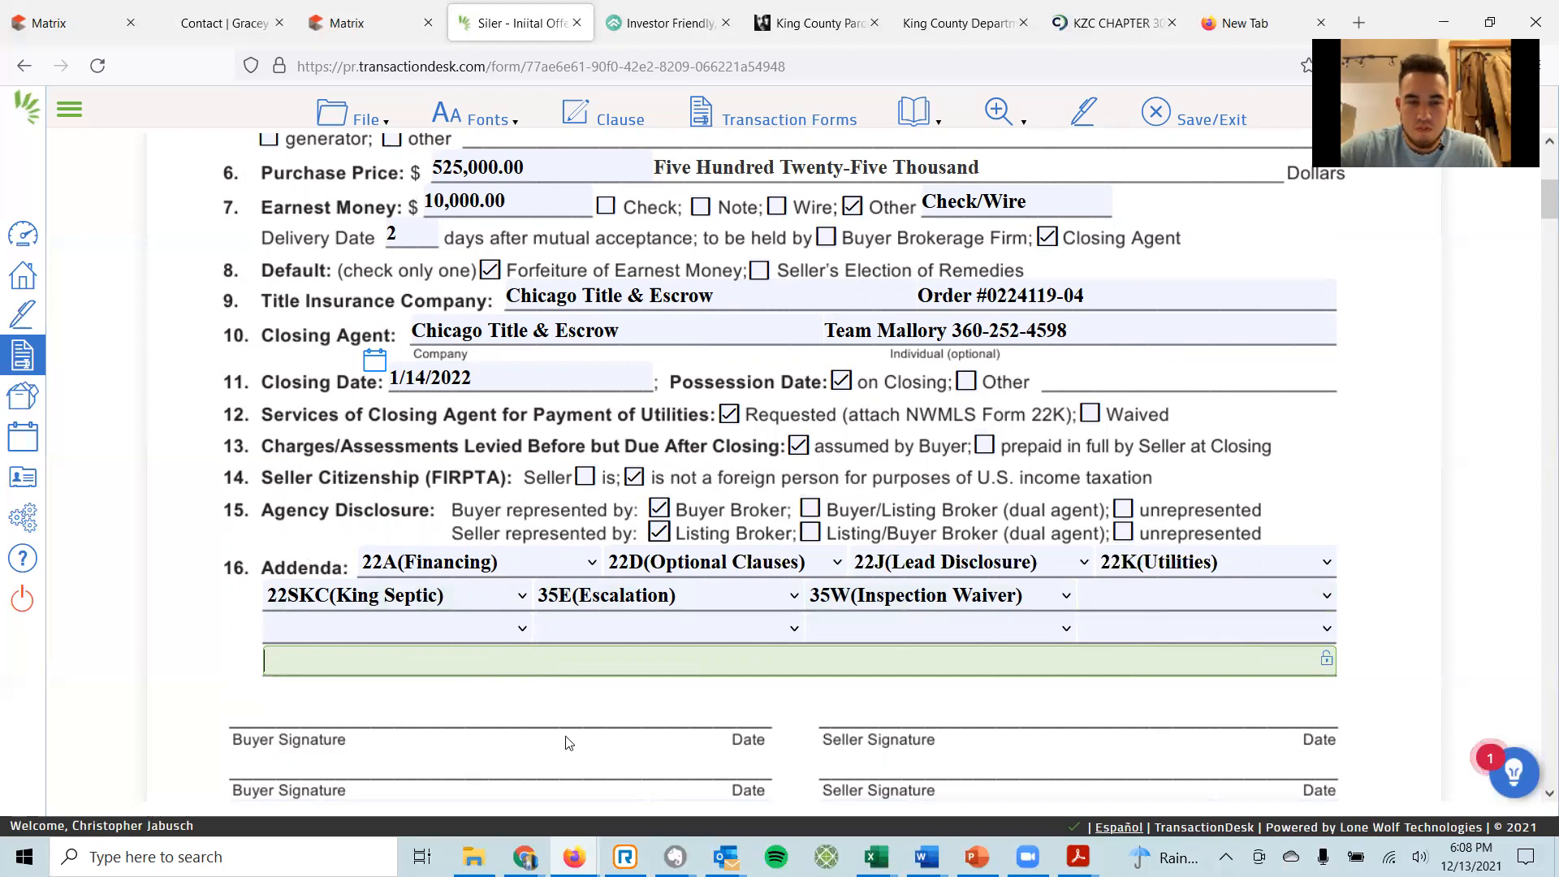
pyautogui.click(674, 856)
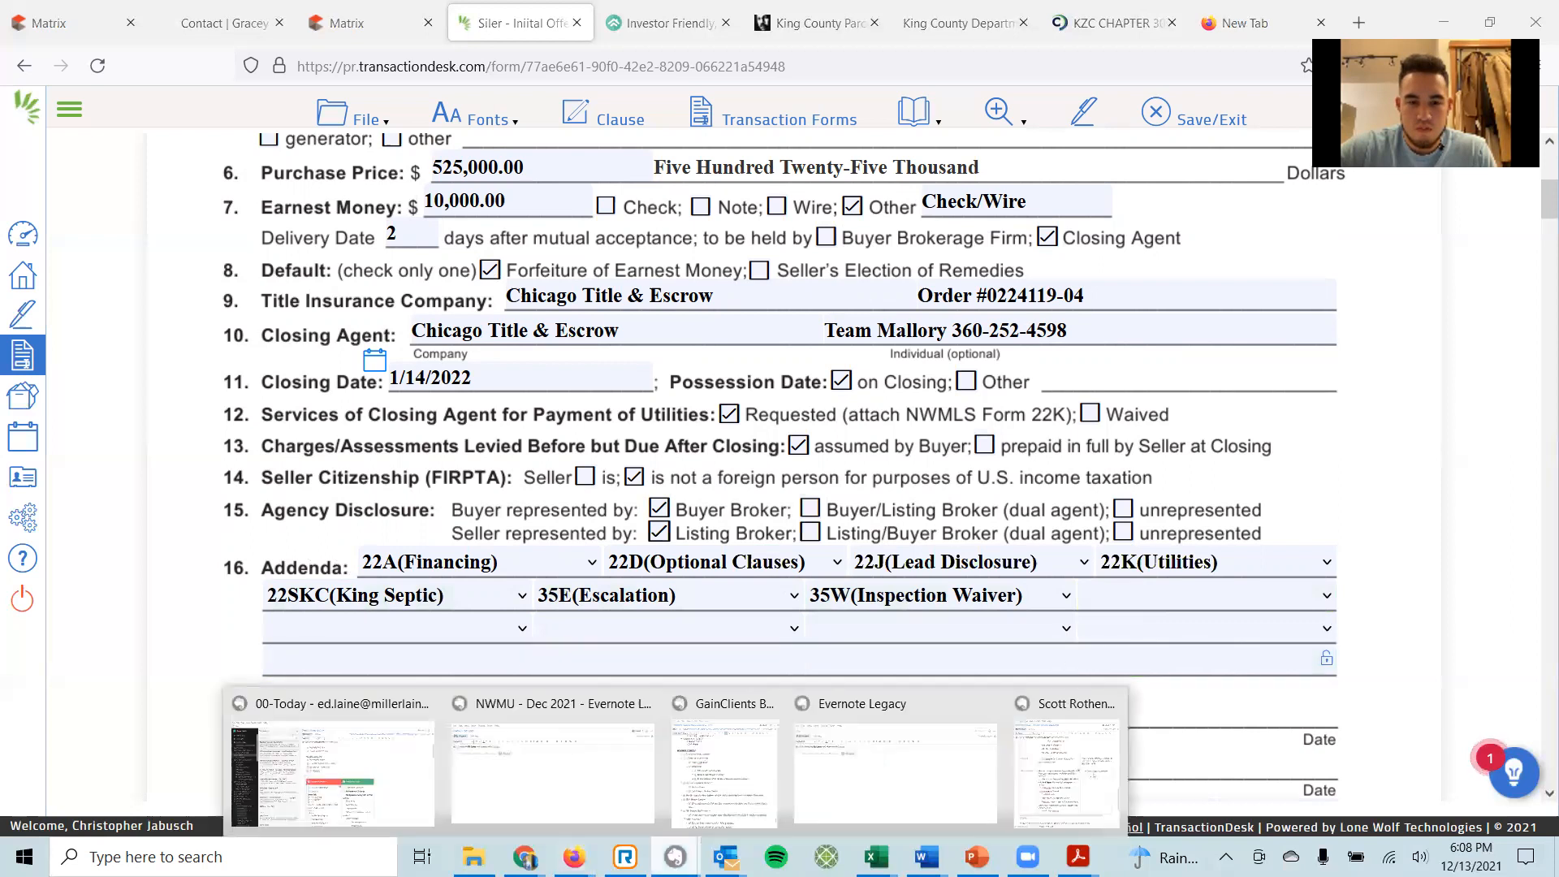
# Search Evernote for FIRPTA and copy the addendum line from the 'Form 21 Addendum Line' note.
pyautogui.click(364, 779)
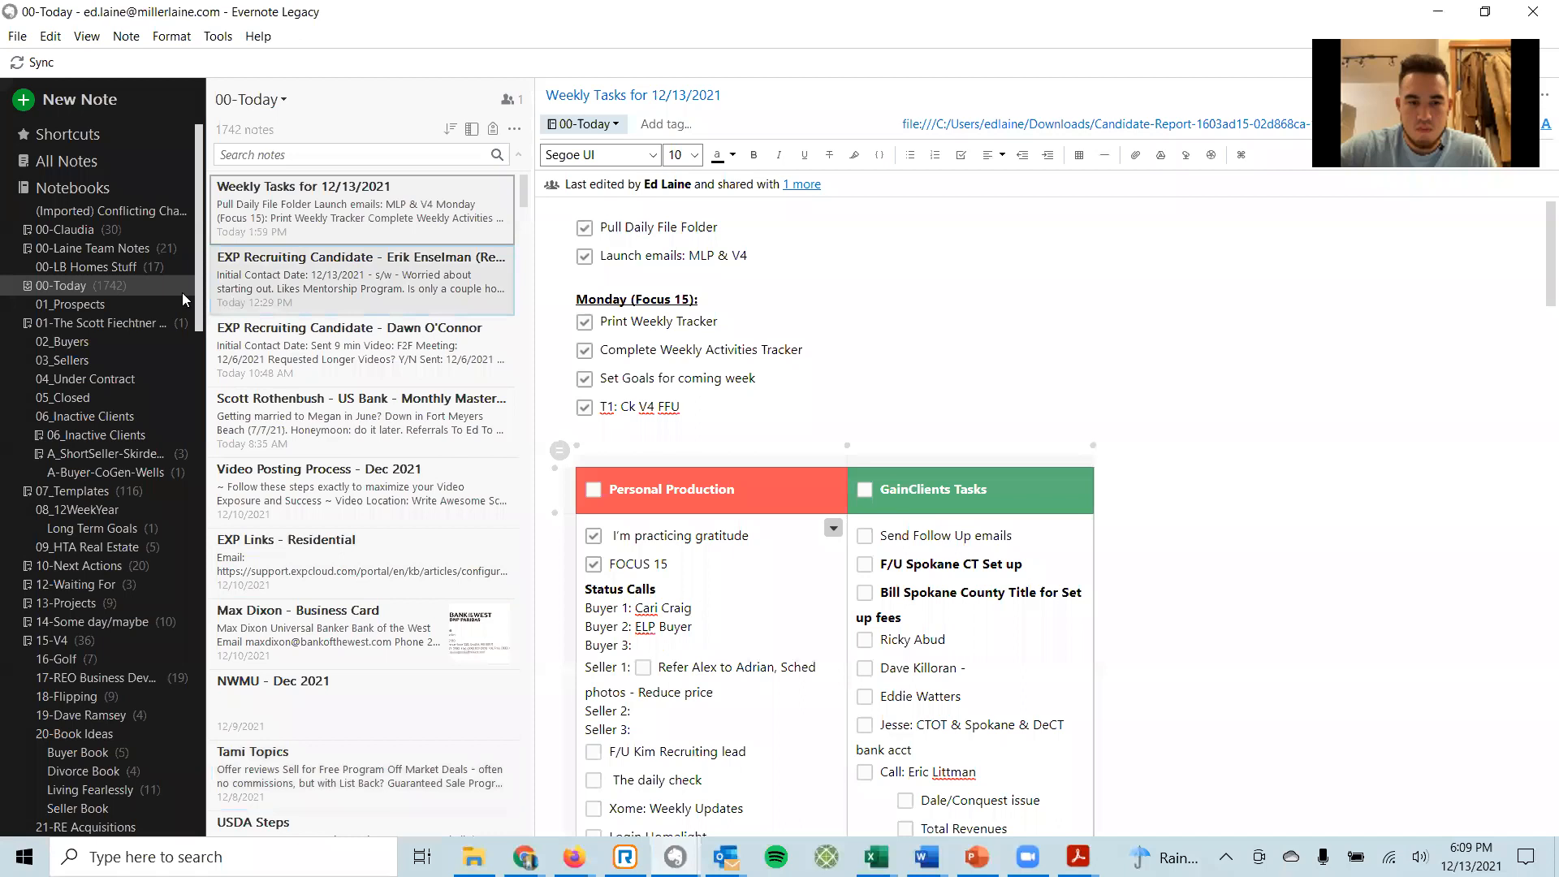
pyautogui.click(62, 169)
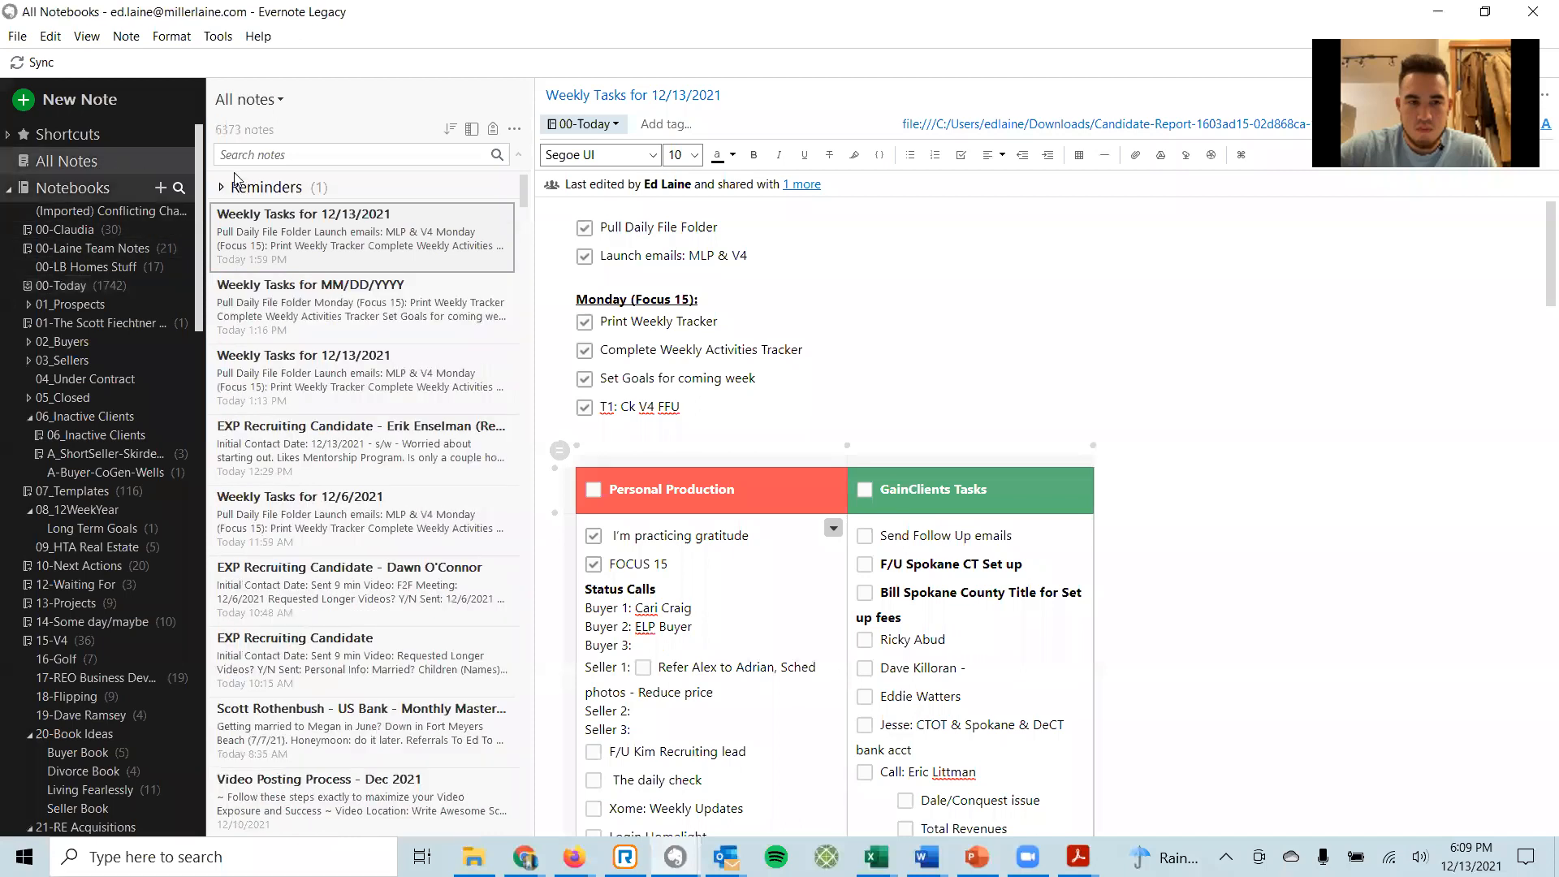
pyautogui.click(265, 154)
pyautogui.write('FR')
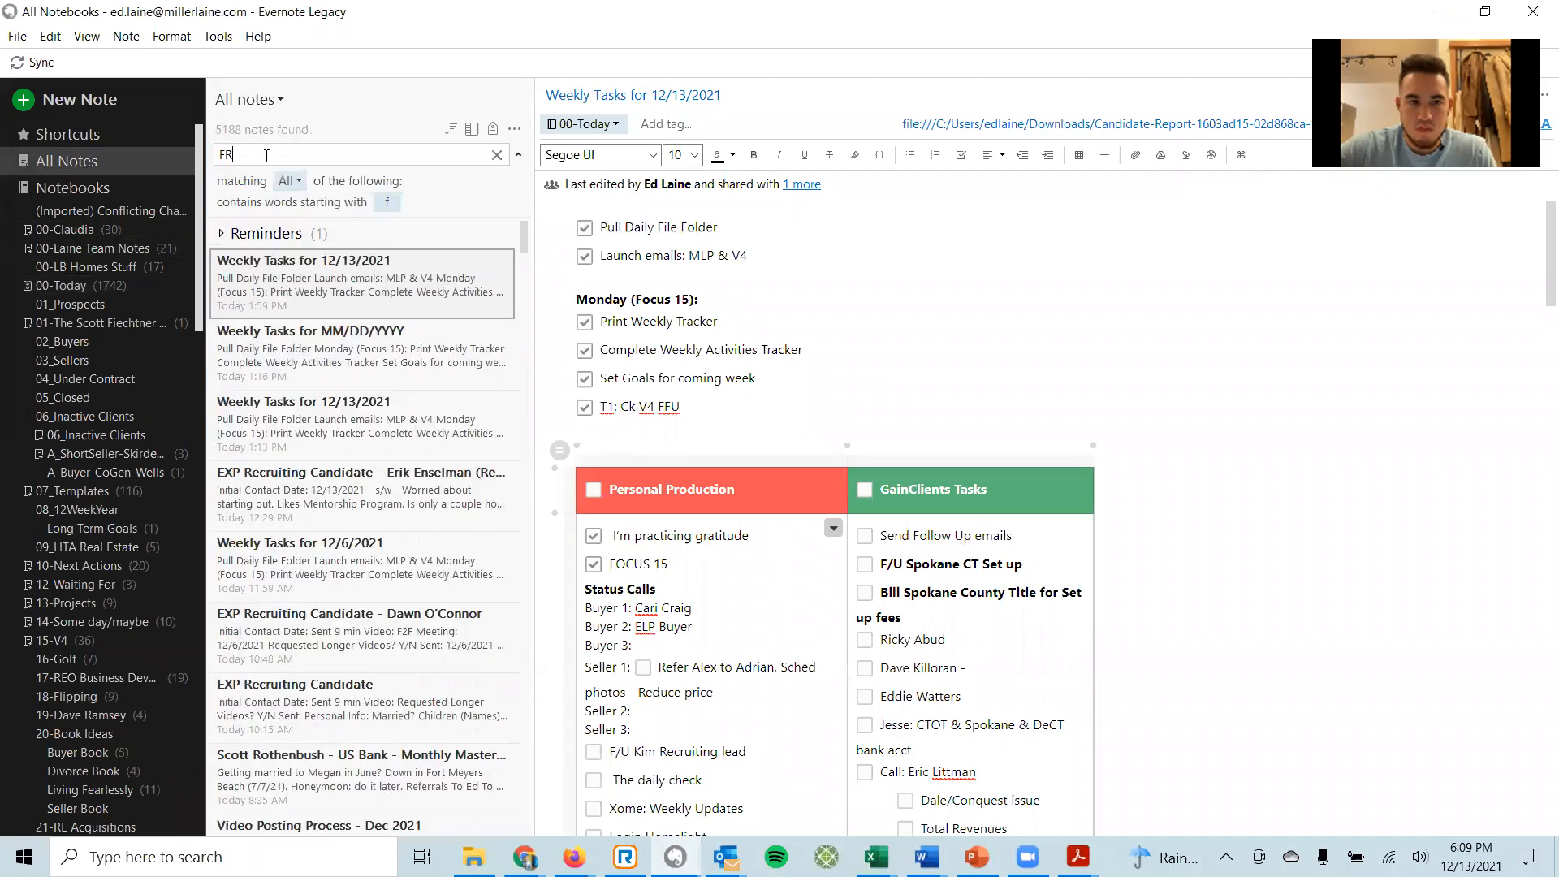
pyautogui.write('IPTA')
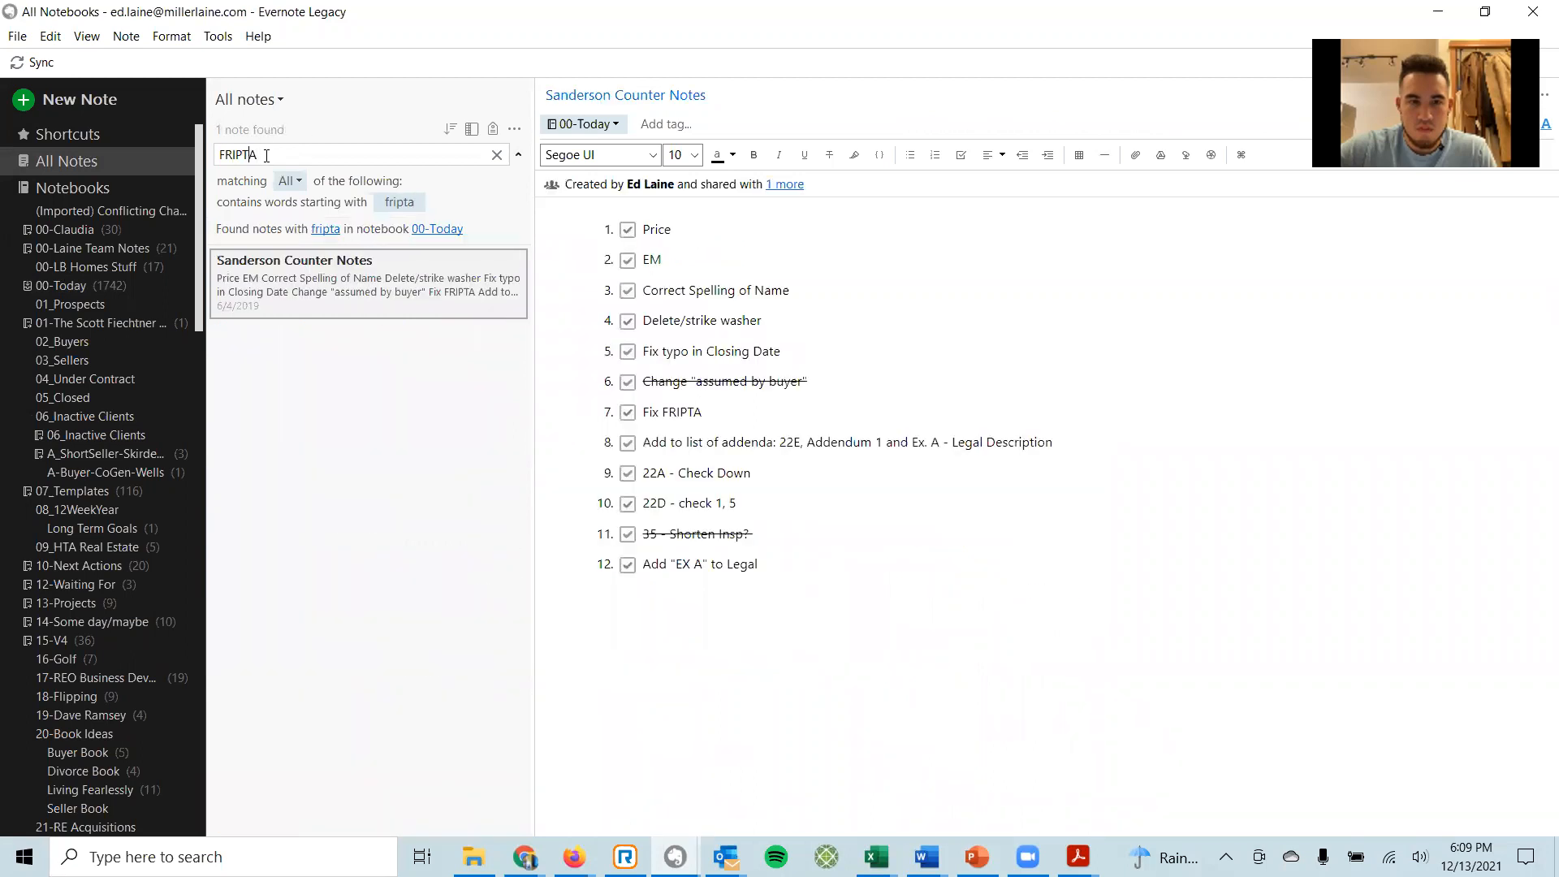
pyautogui.press('Delete')
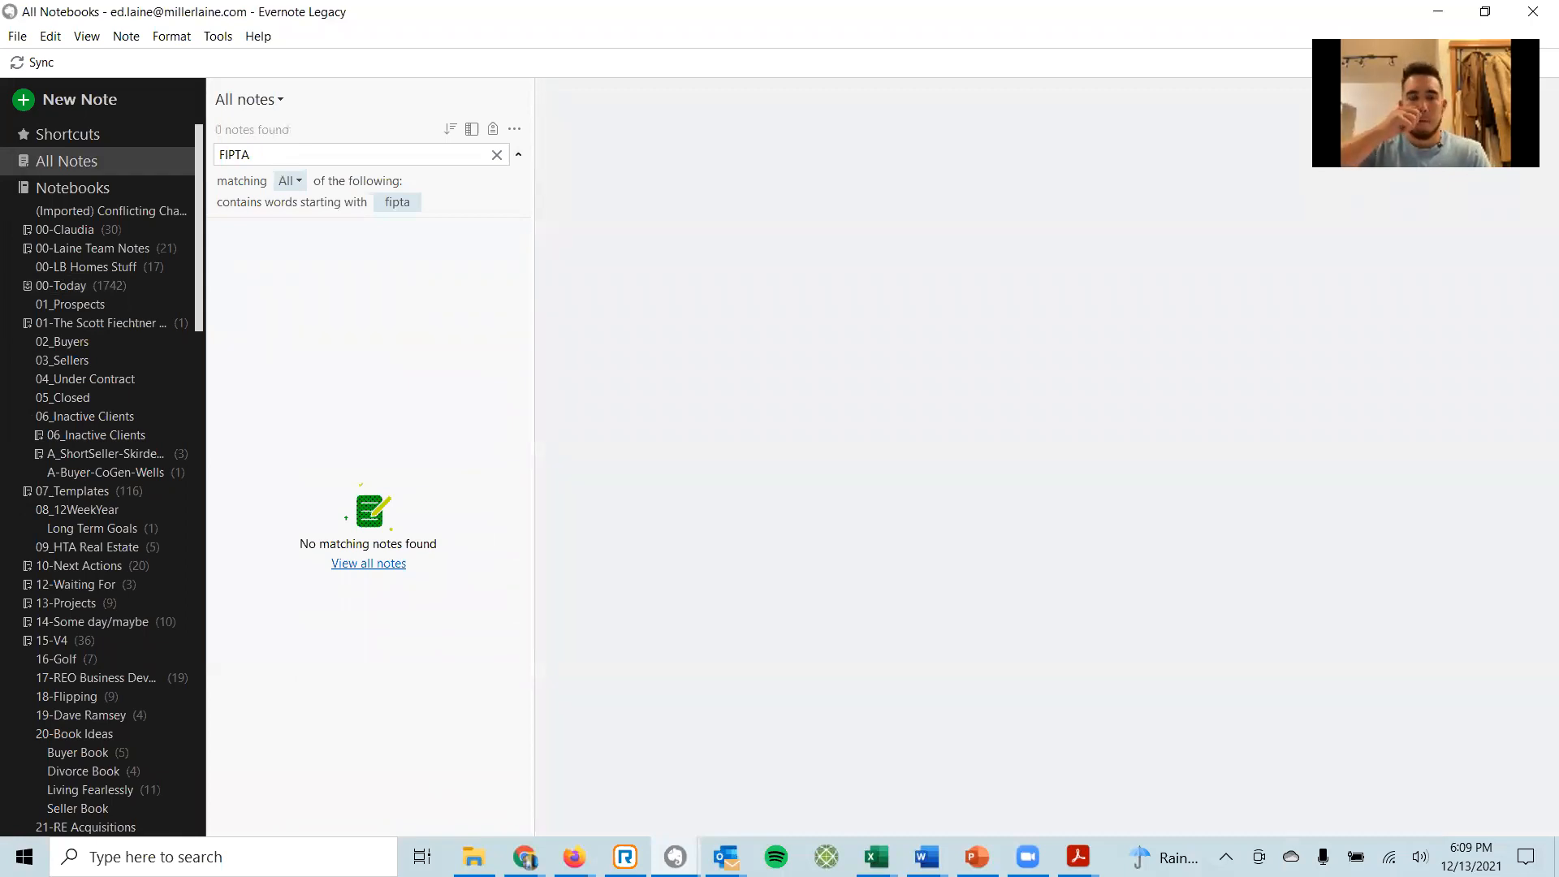
pyautogui.write('R')
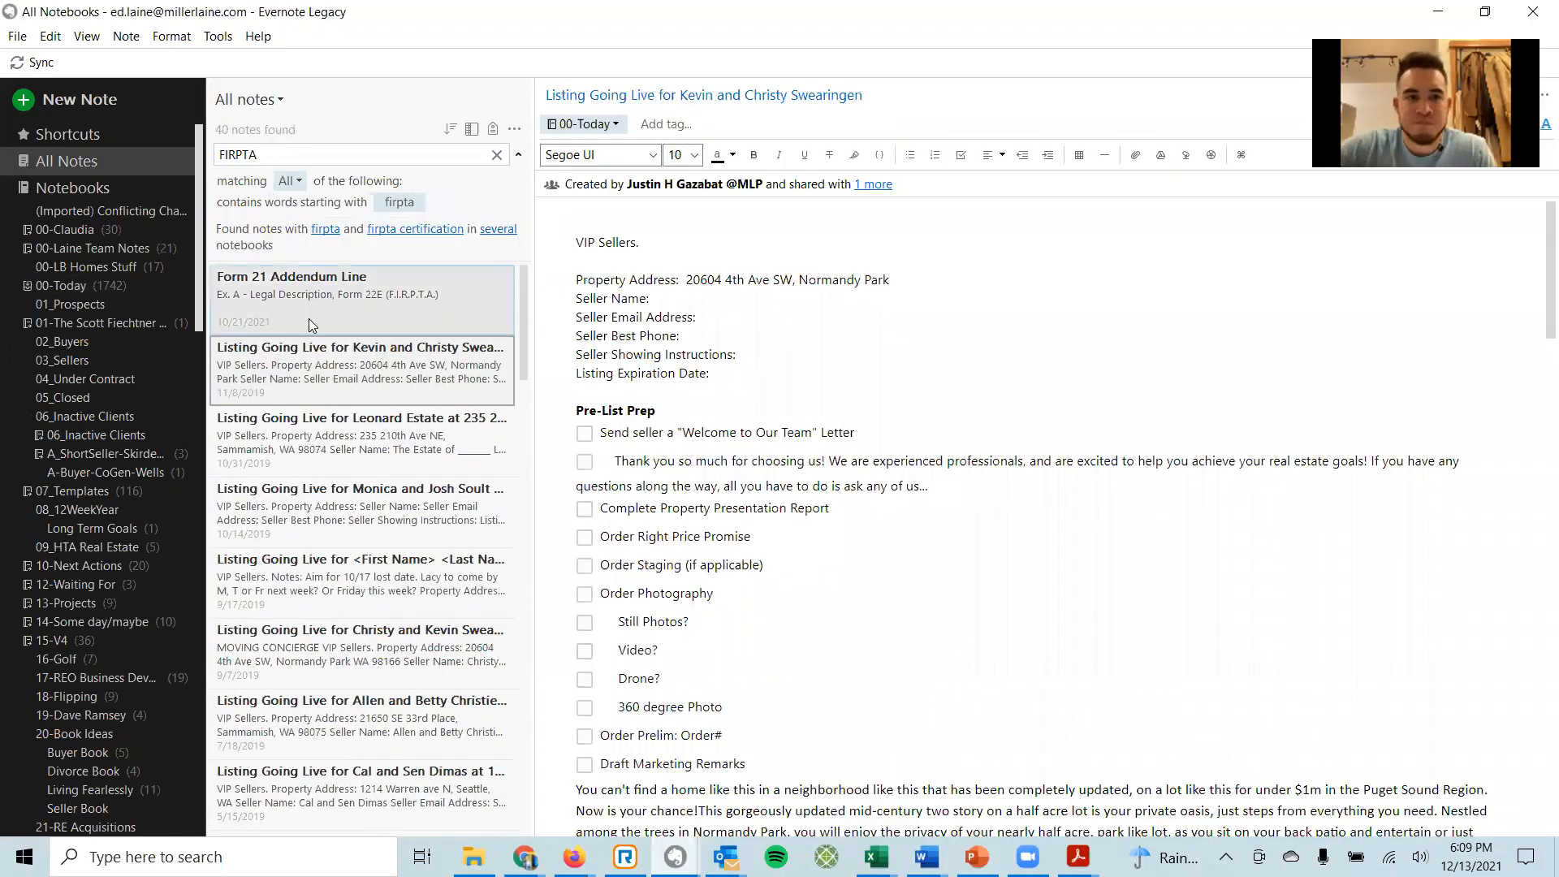
pyautogui.click(414, 299)
pyautogui.tripleClick(678, 227)
pyautogui.hotkey('ctrl', 'c')
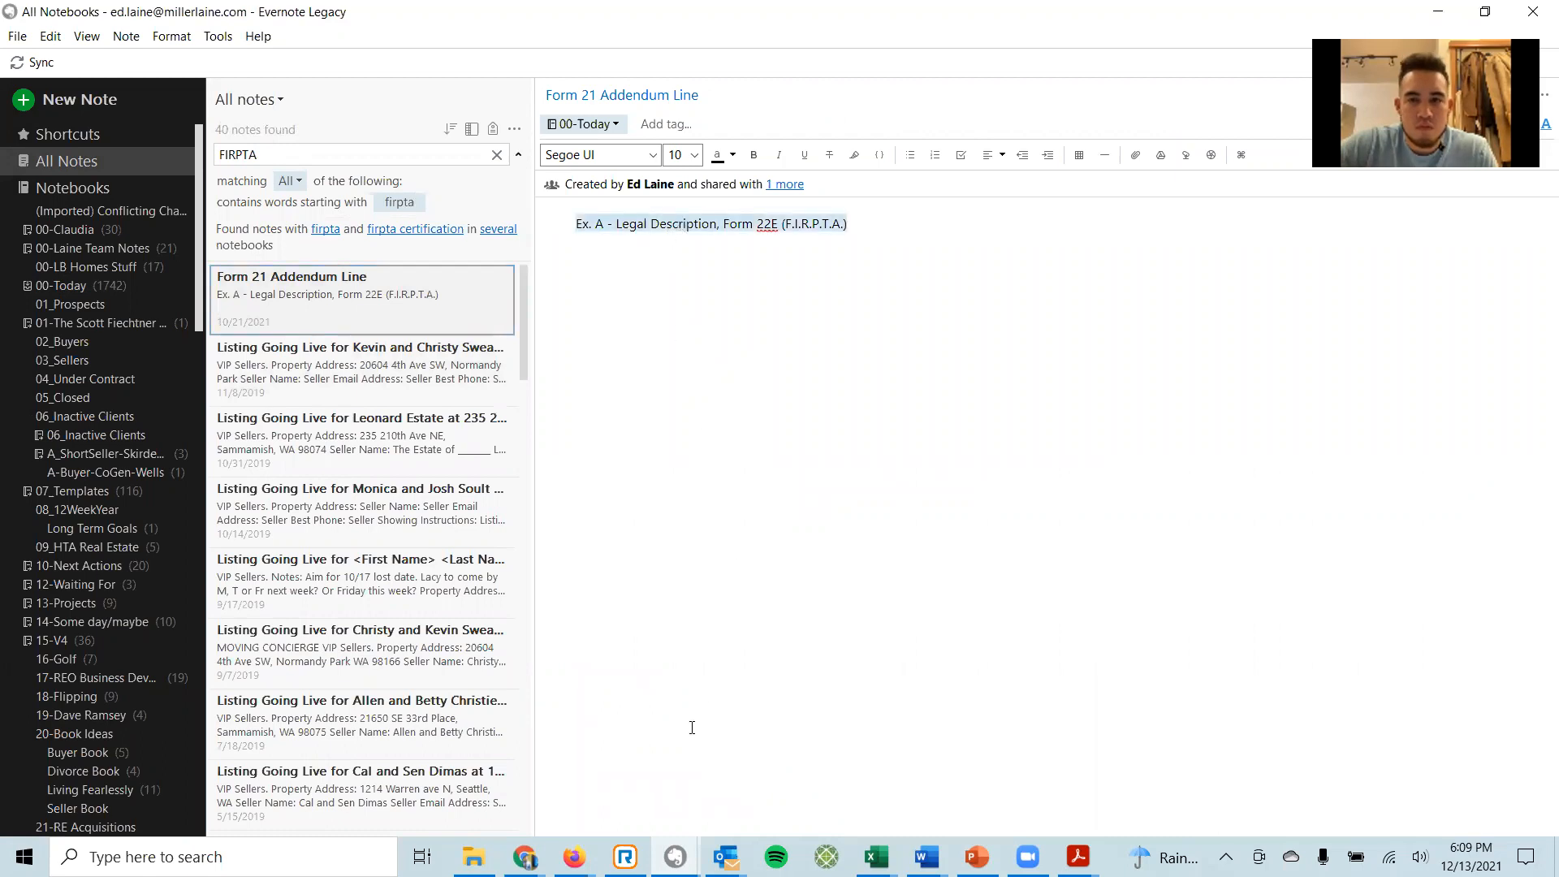
pyautogui.click(574, 856)
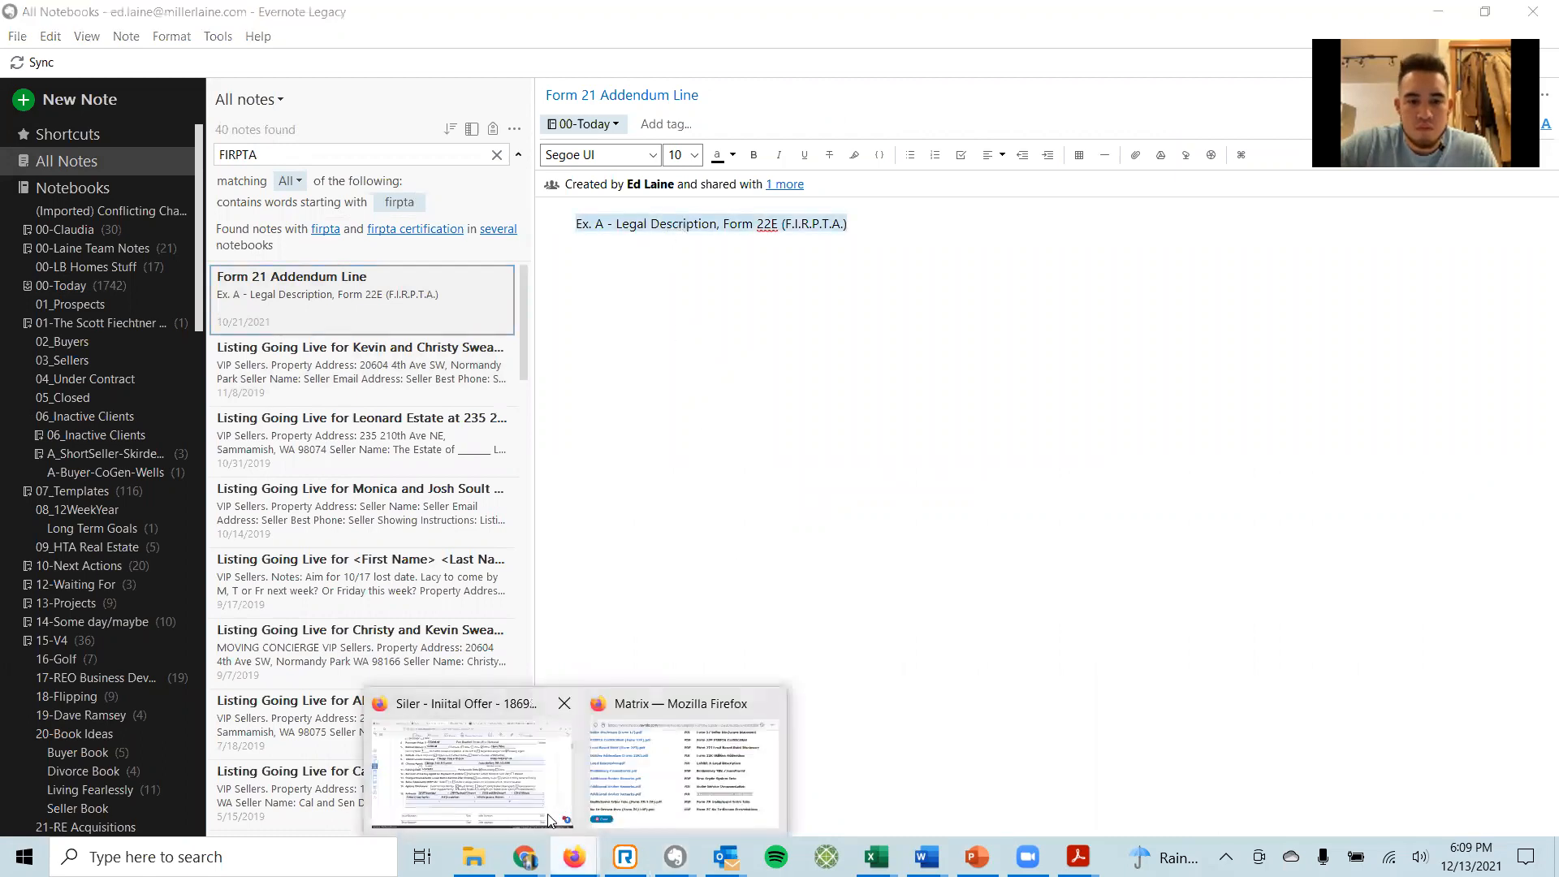
pyautogui.click(502, 787)
# Paste 'Ex. A - Legal Description, Form 22E (F.I.R.P.T.A.)' into the addenda line and save Form 21.
pyautogui.click(336, 651)
pyautogui.hotkey('ctrl', 'v')
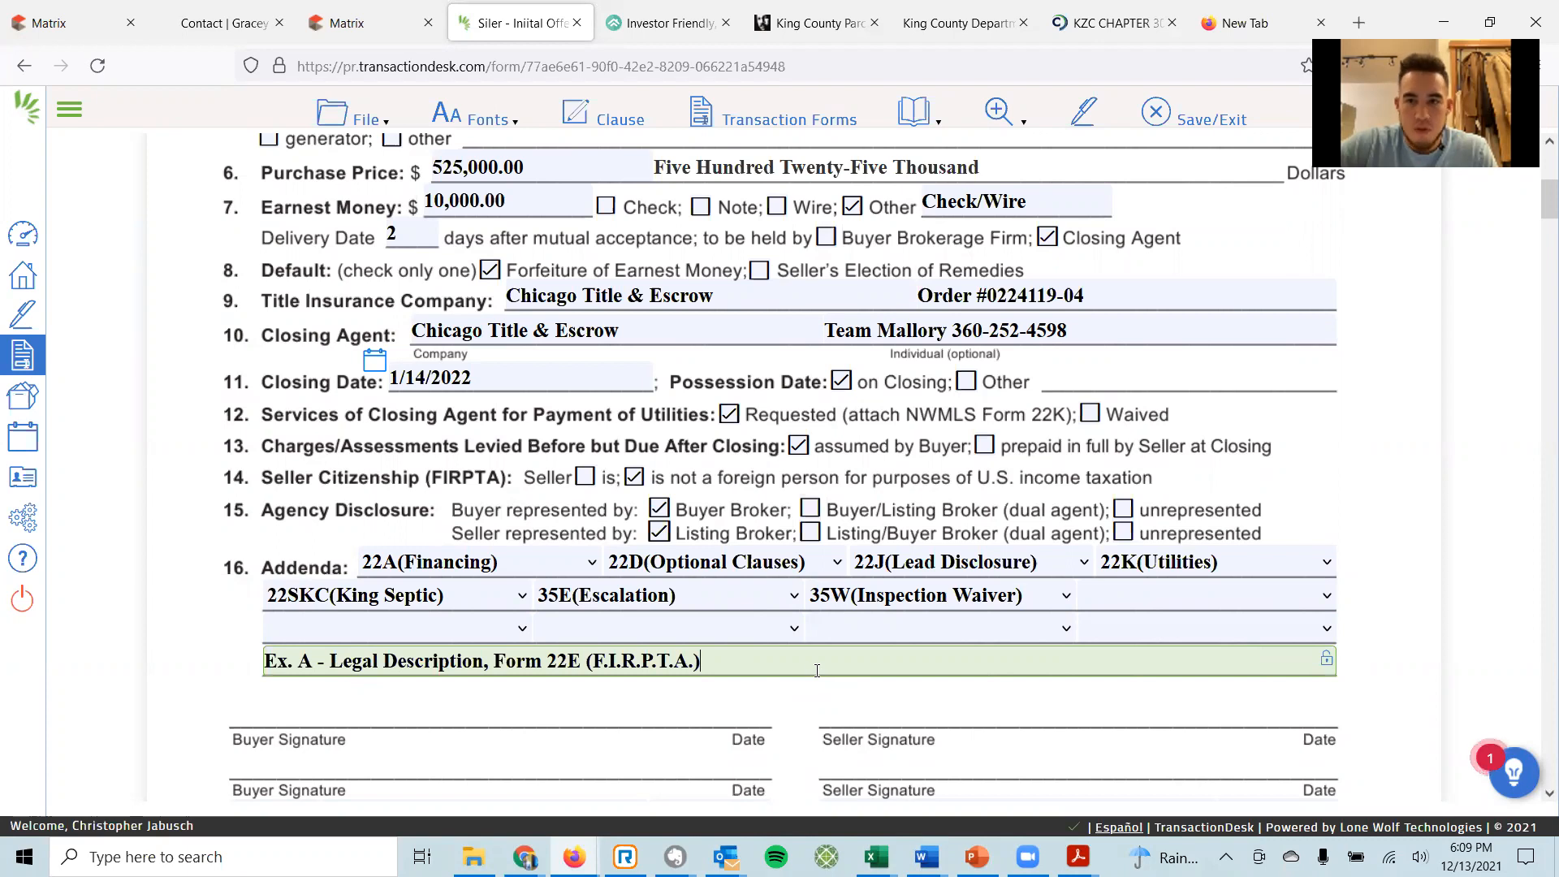
pyautogui.click(1184, 122)
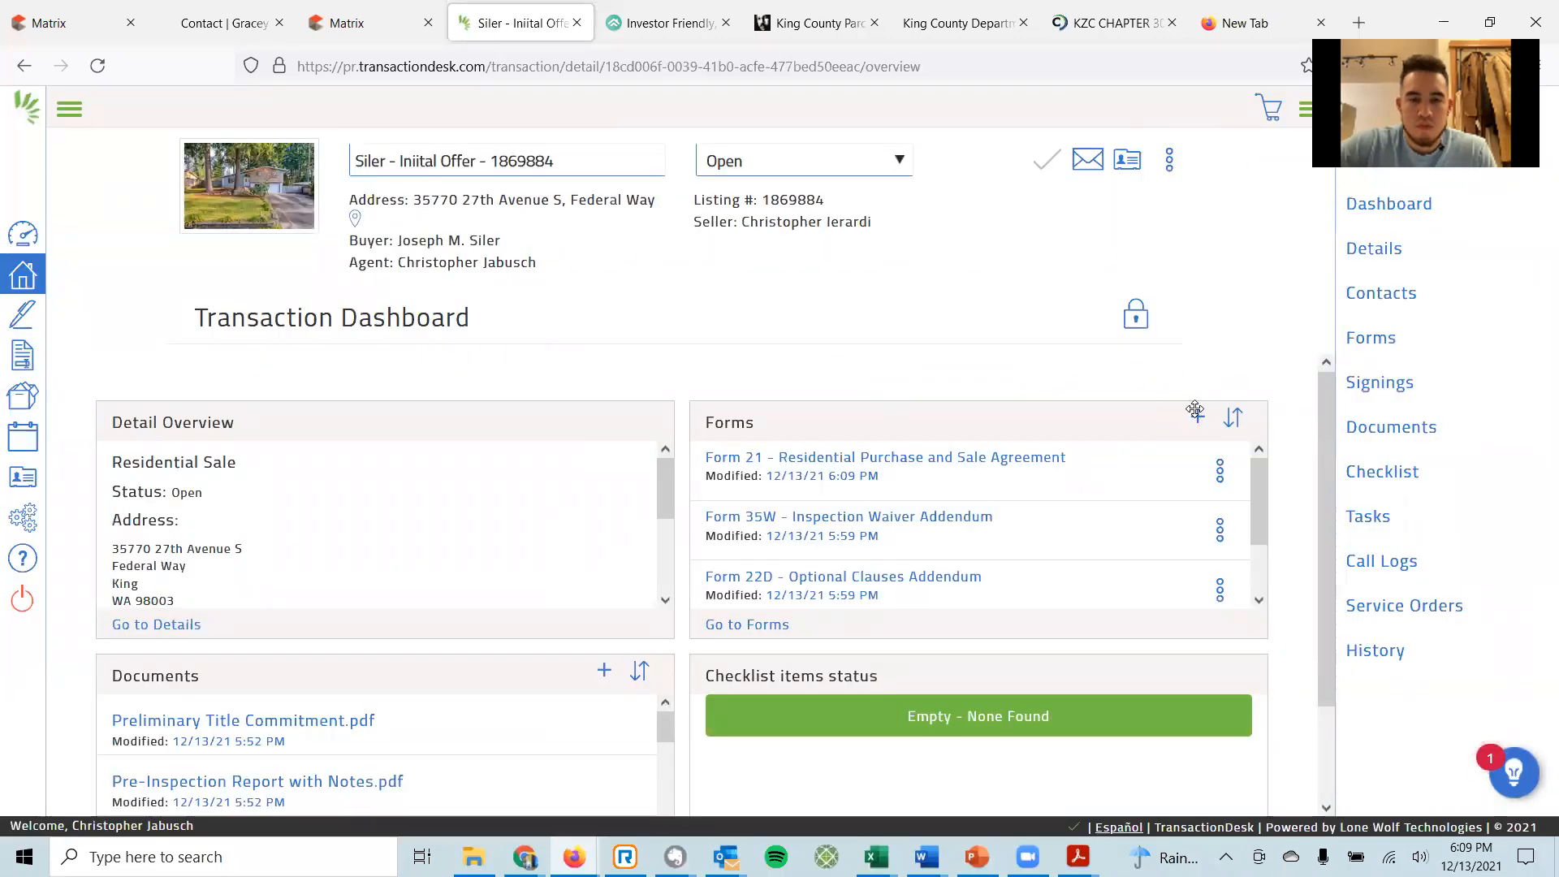
# Add Form 22S-King (King County Septic) and Form 35E (Escalation) from the forms library.
pyautogui.click(1197, 422)
pyautogui.click(1134, 202)
pyautogui.write('22s')
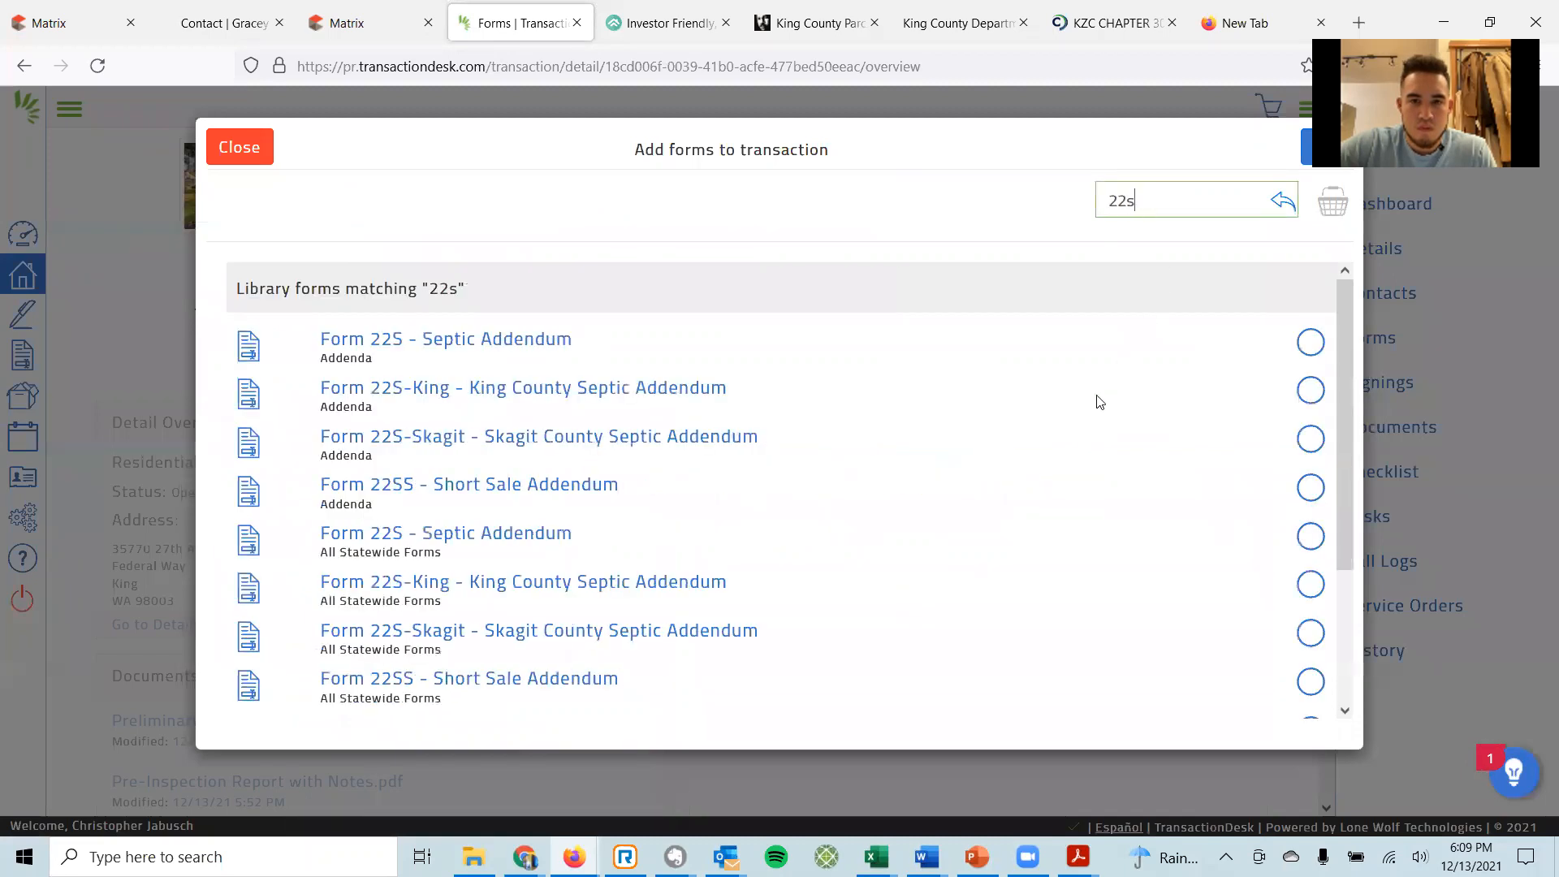
pyautogui.click(1308, 390)
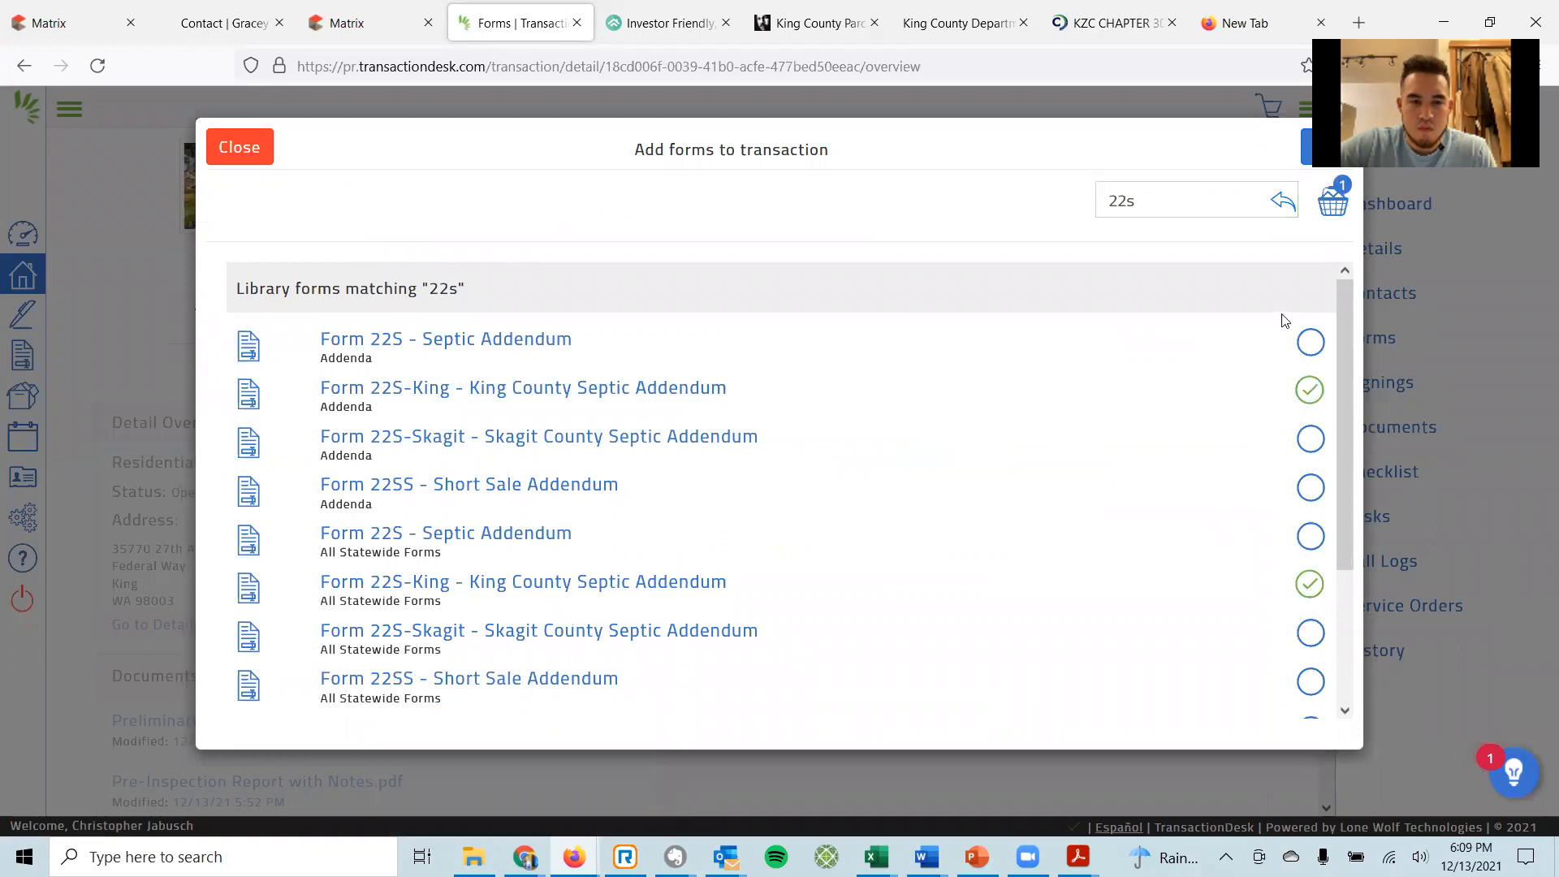
pyautogui.doubleClick(1158, 211)
pyautogui.write('35e')
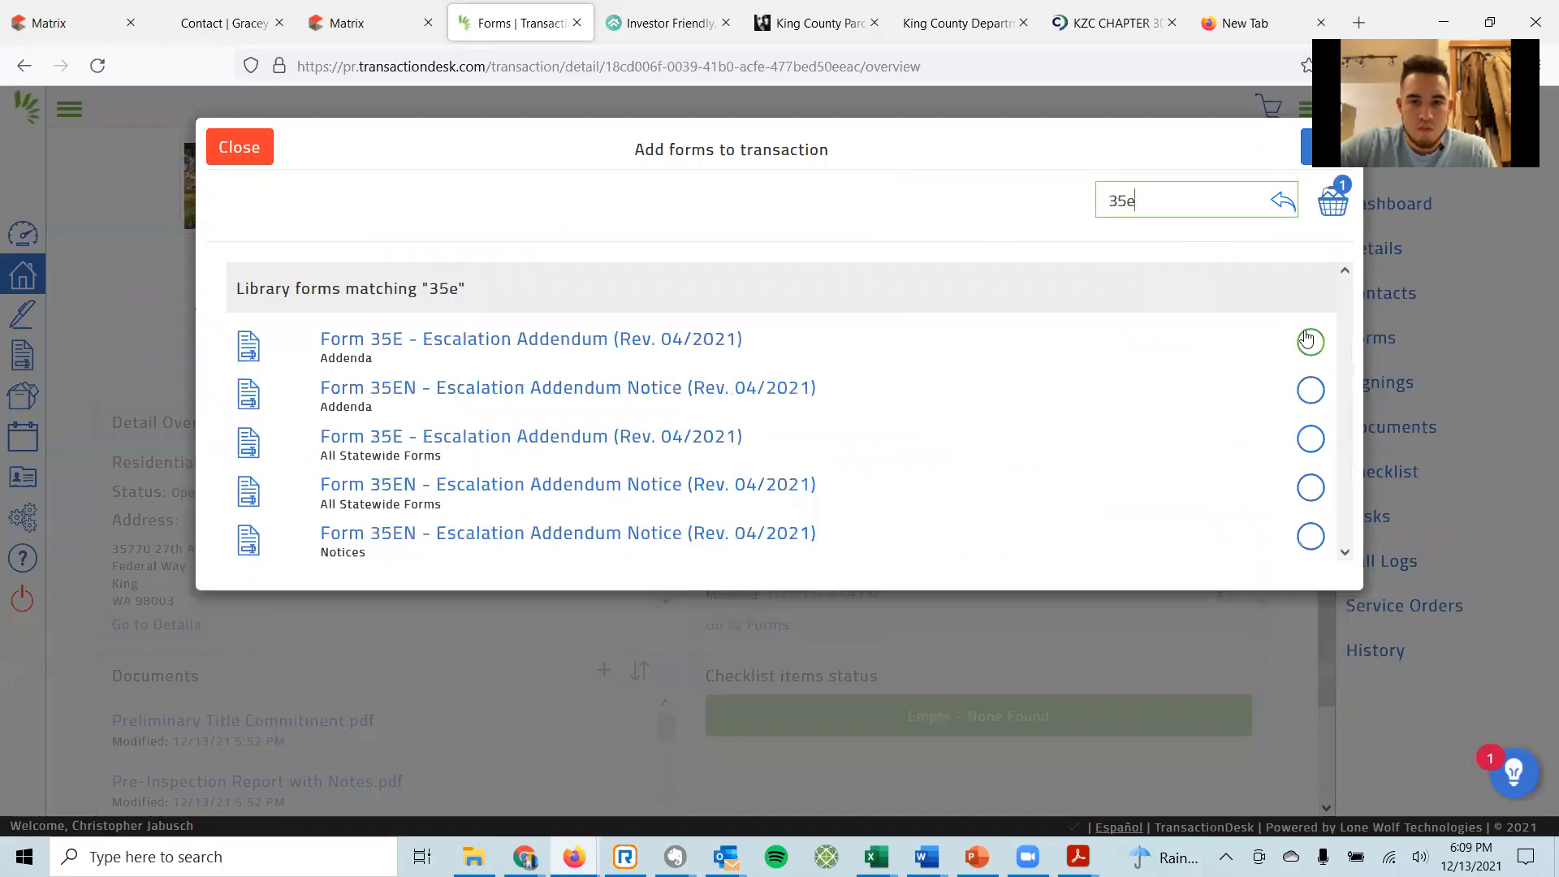
pyautogui.click(1308, 341)
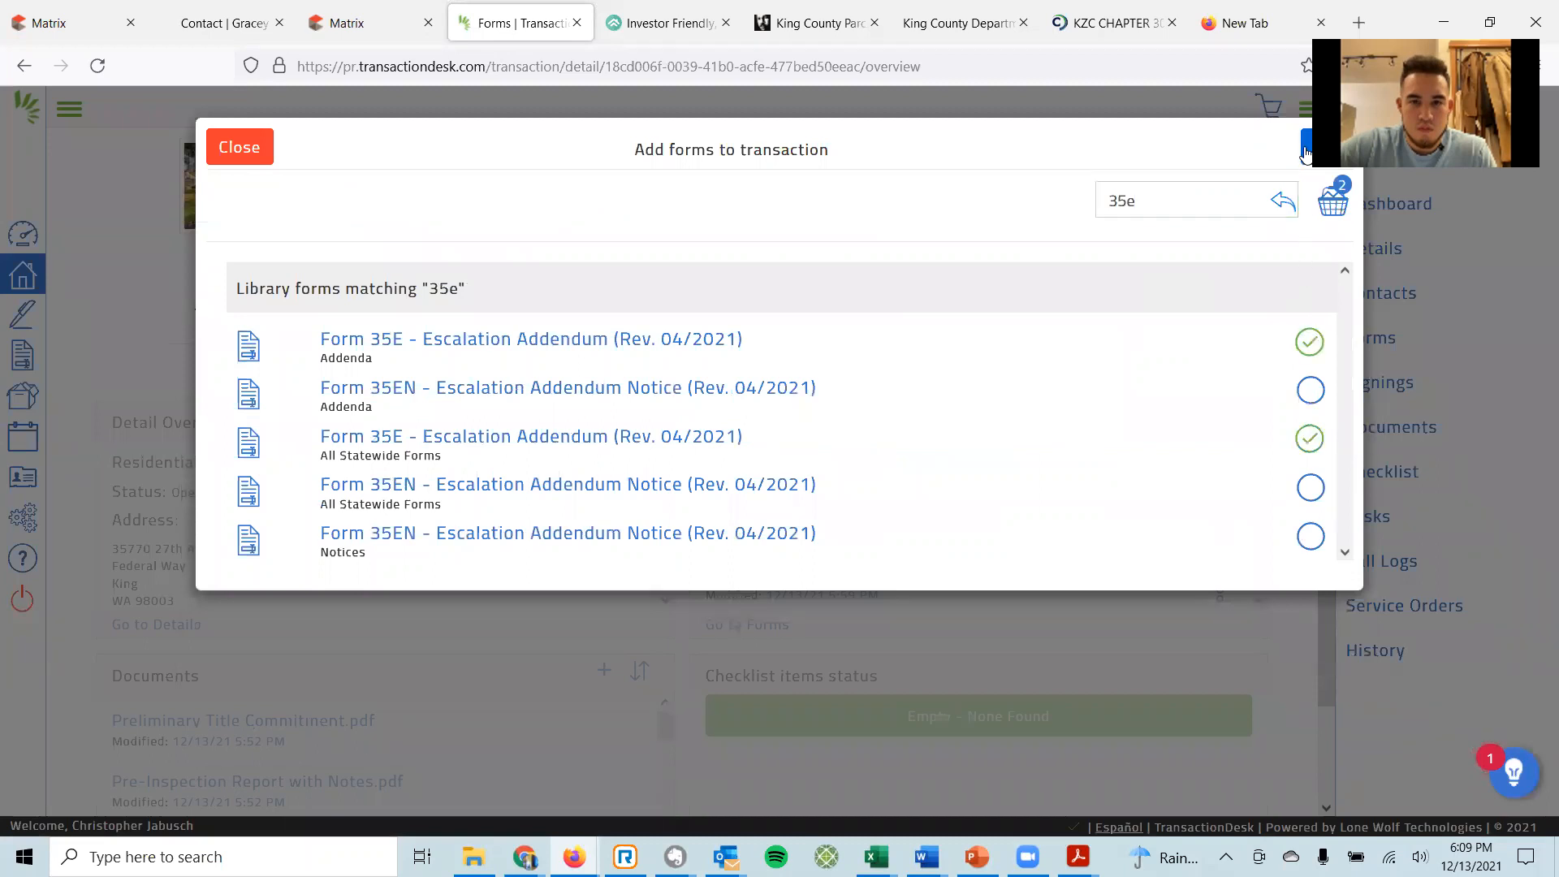
pyautogui.click(1306, 149)
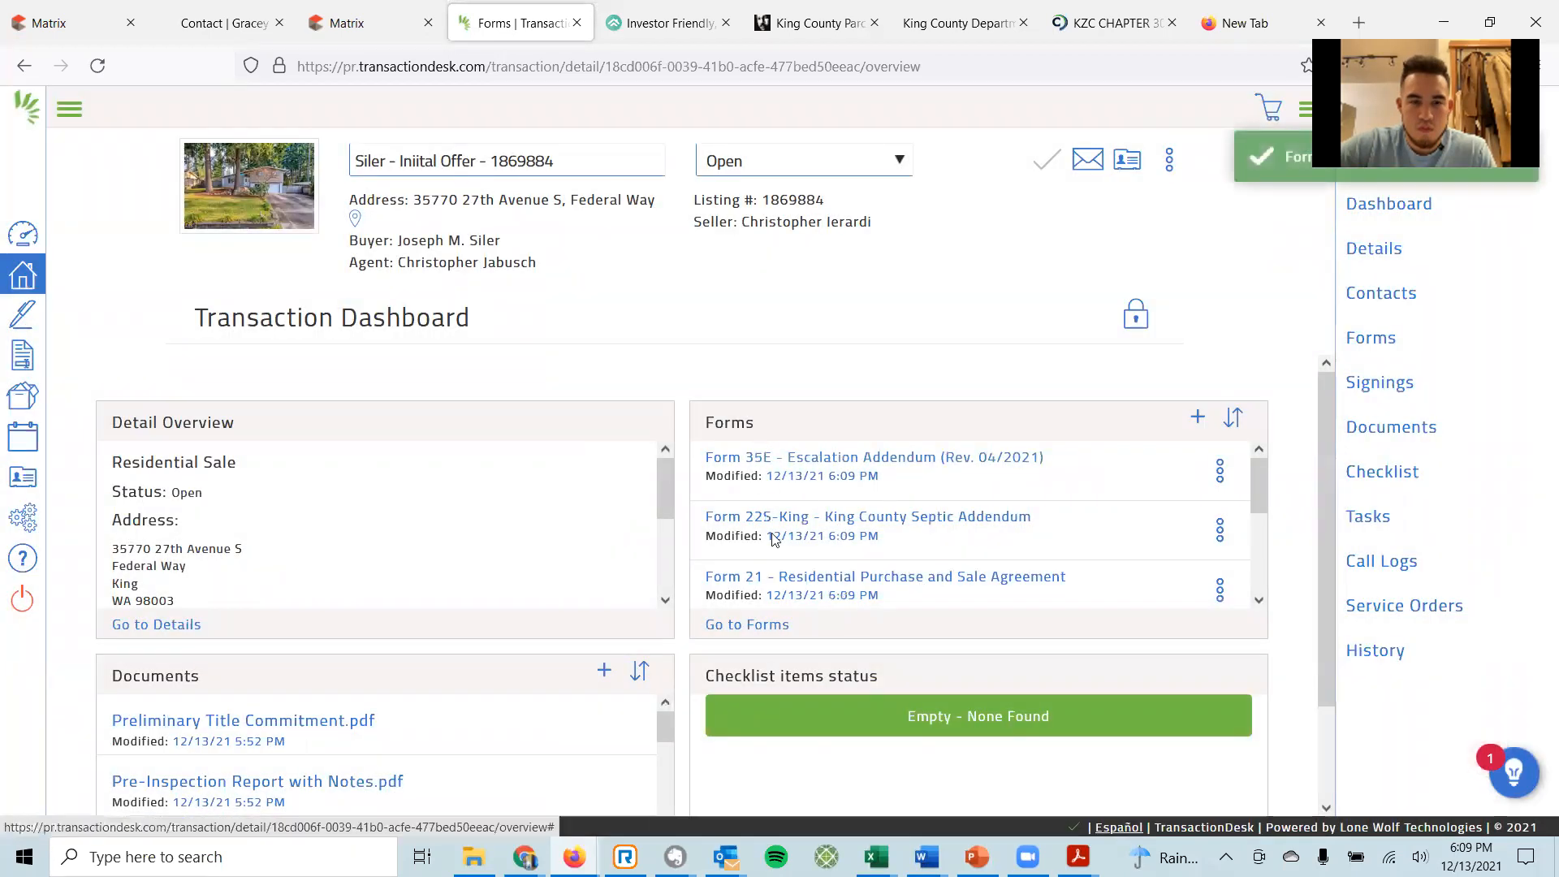
pyautogui.scroll(-2, 894, 512)
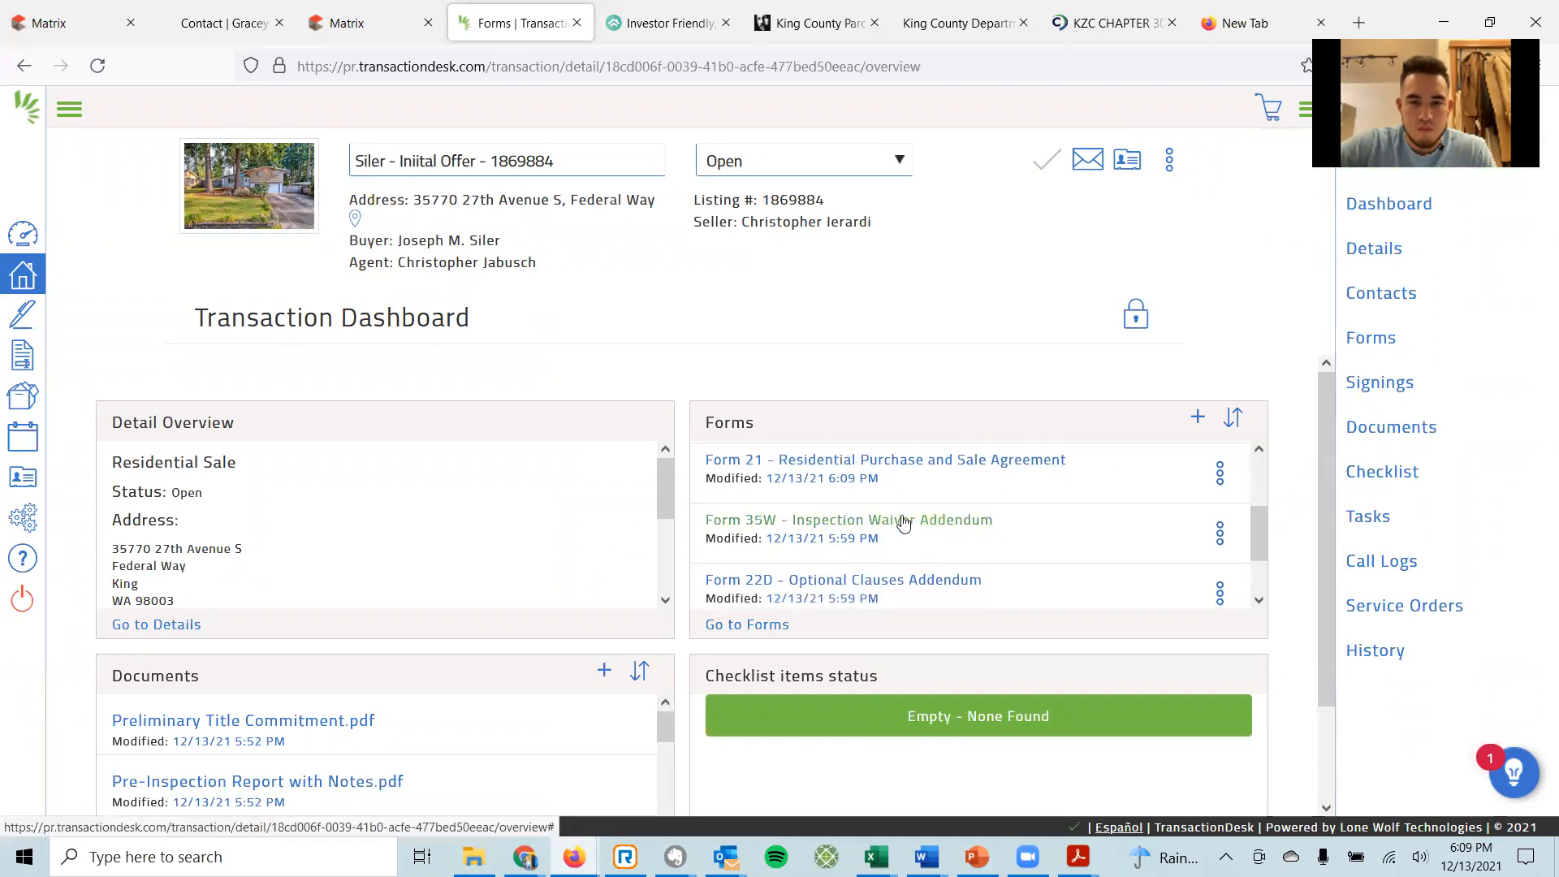
pyautogui.scroll(-1, 902, 516)
pyautogui.scroll(-1, 901, 516)
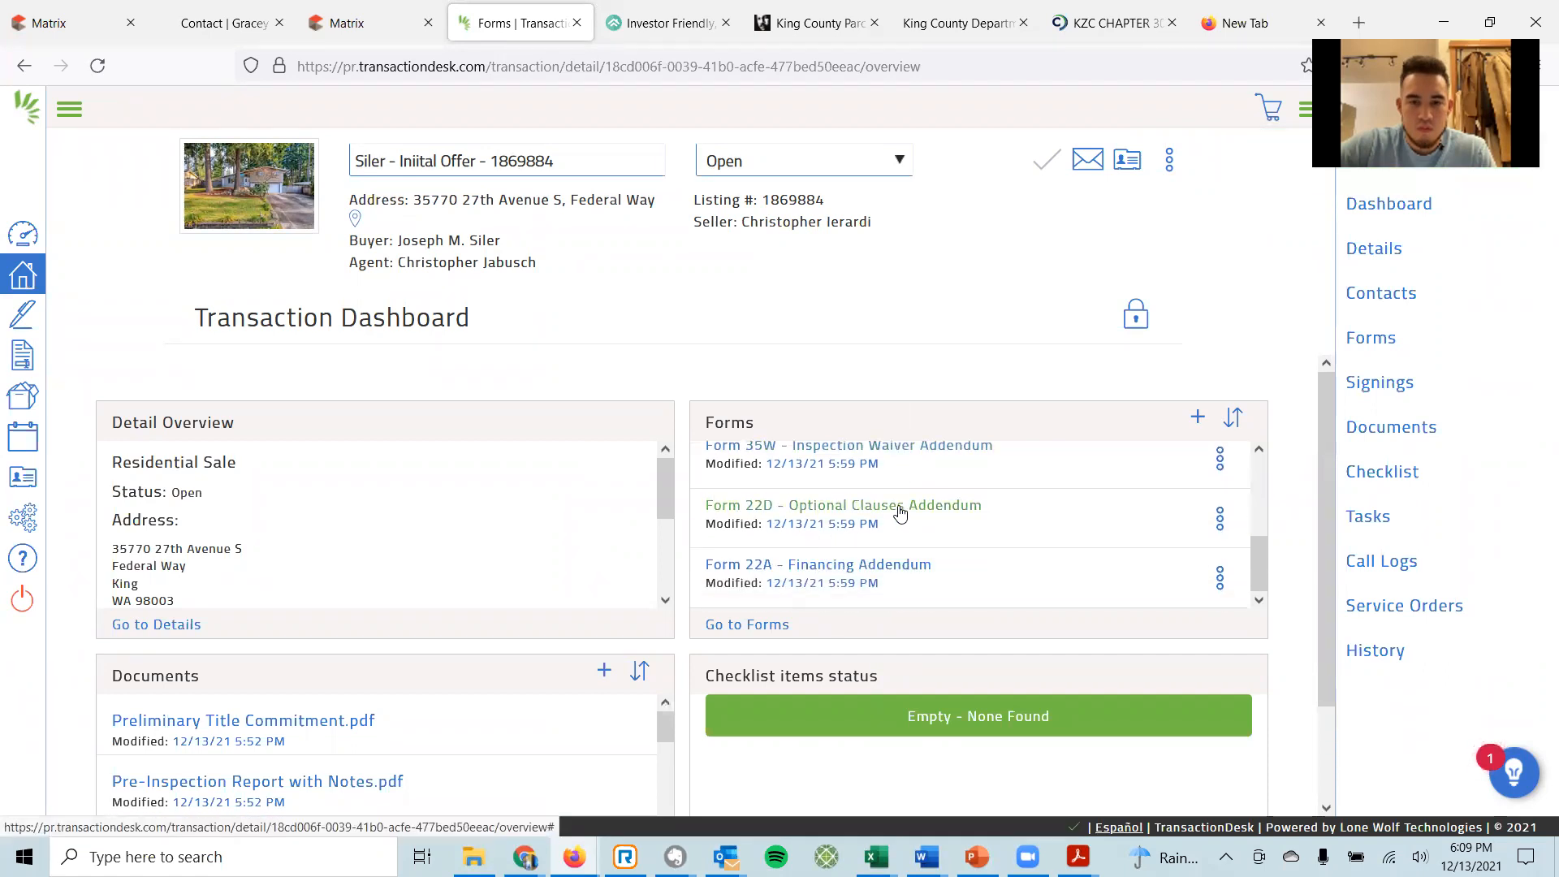
pyautogui.scroll(-3, 896, 511)
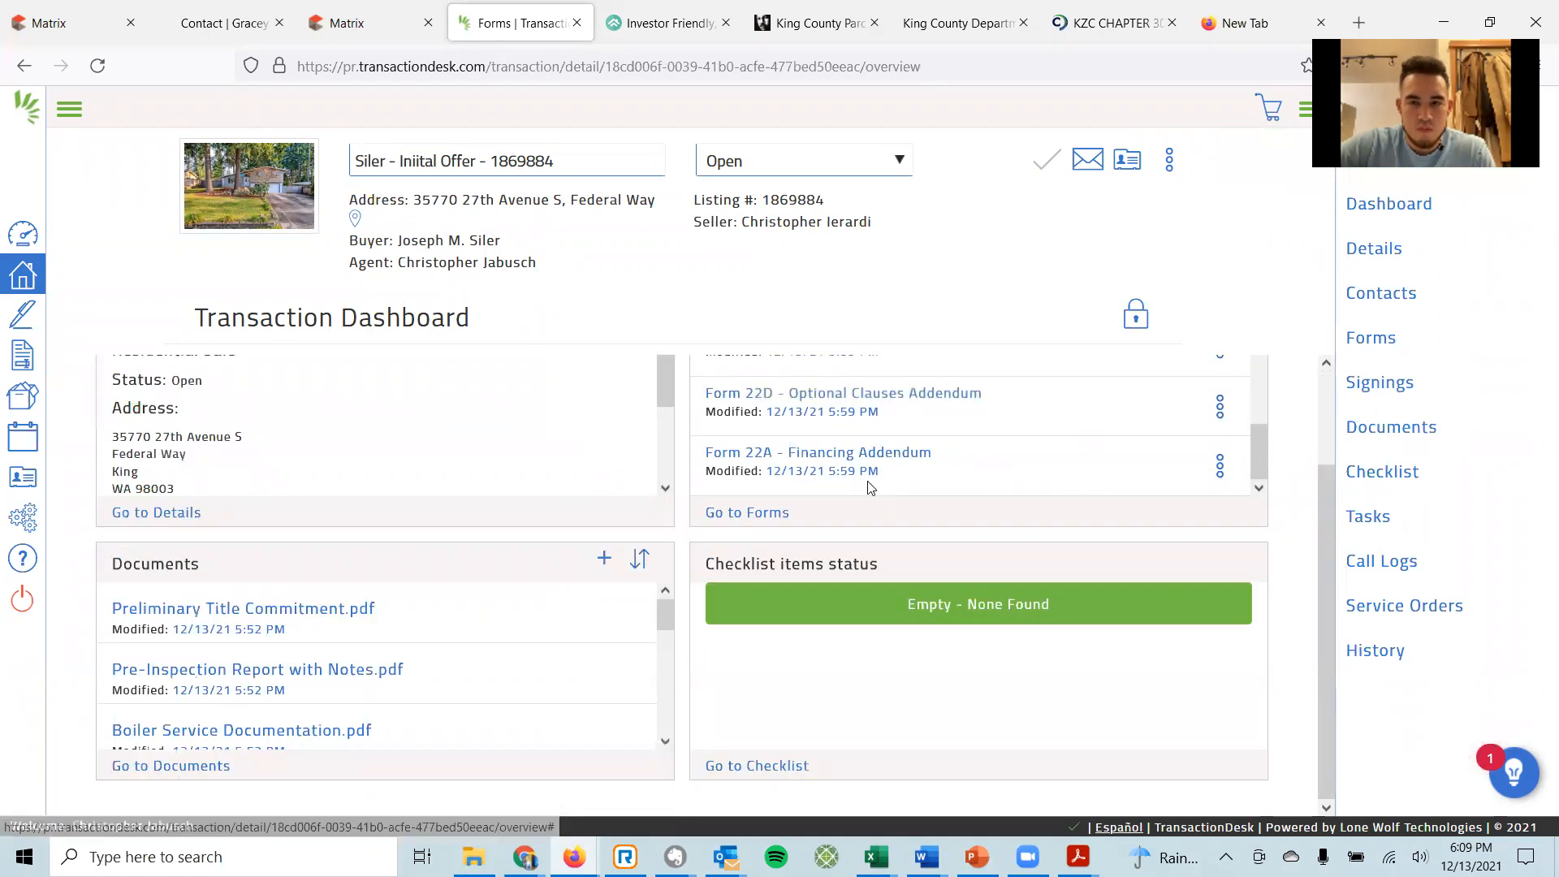
# Open Form 22A, check Conventional First and the '% of the Purchase Price' down payment option.
pyautogui.click(839, 455)
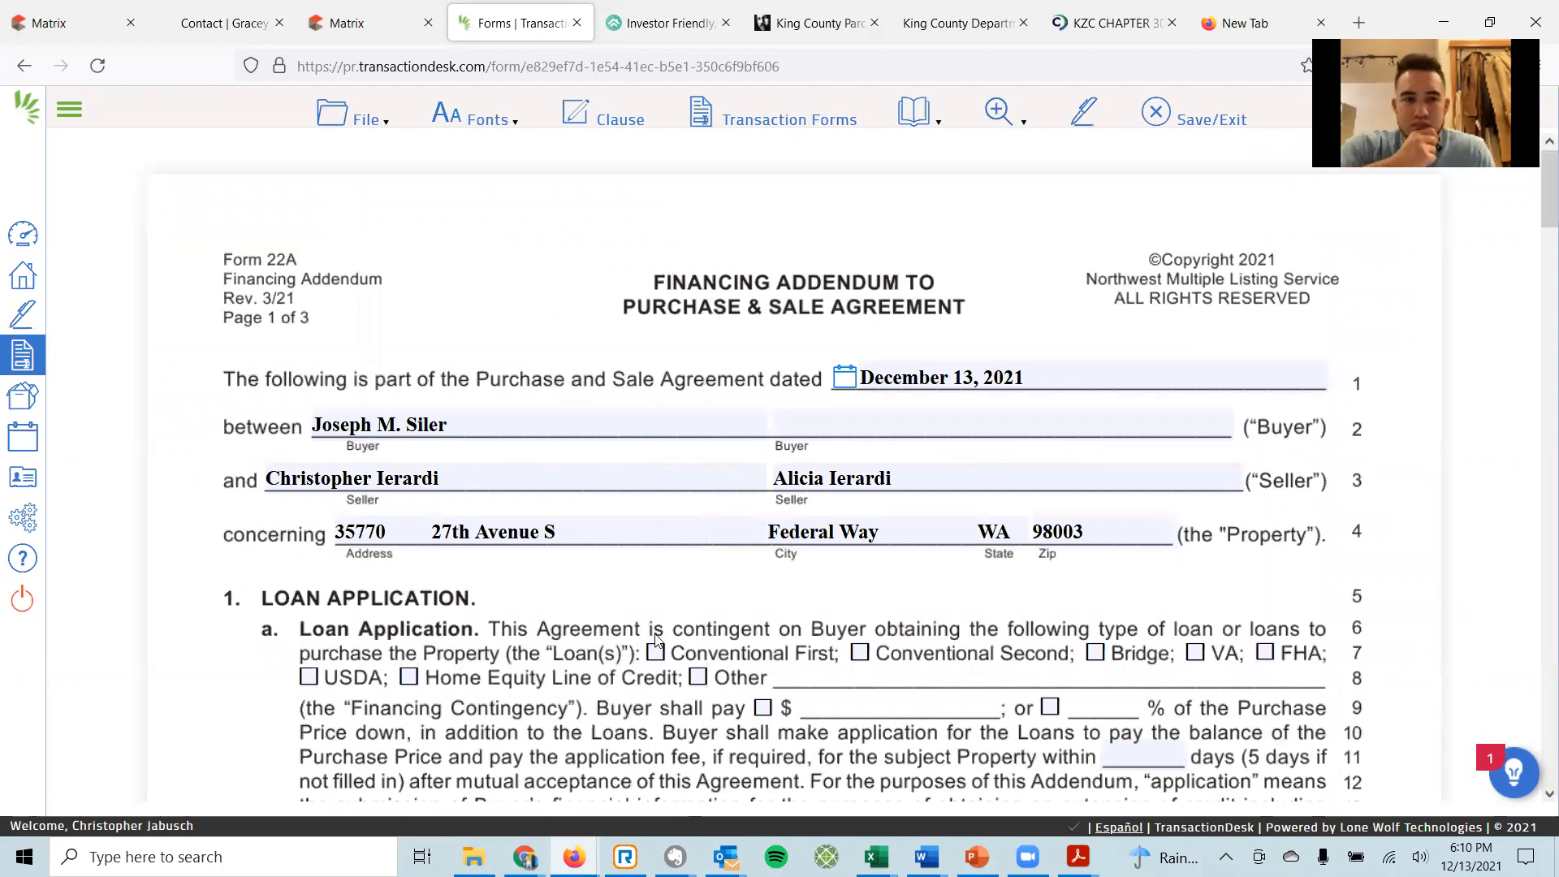
pyautogui.click(656, 655)
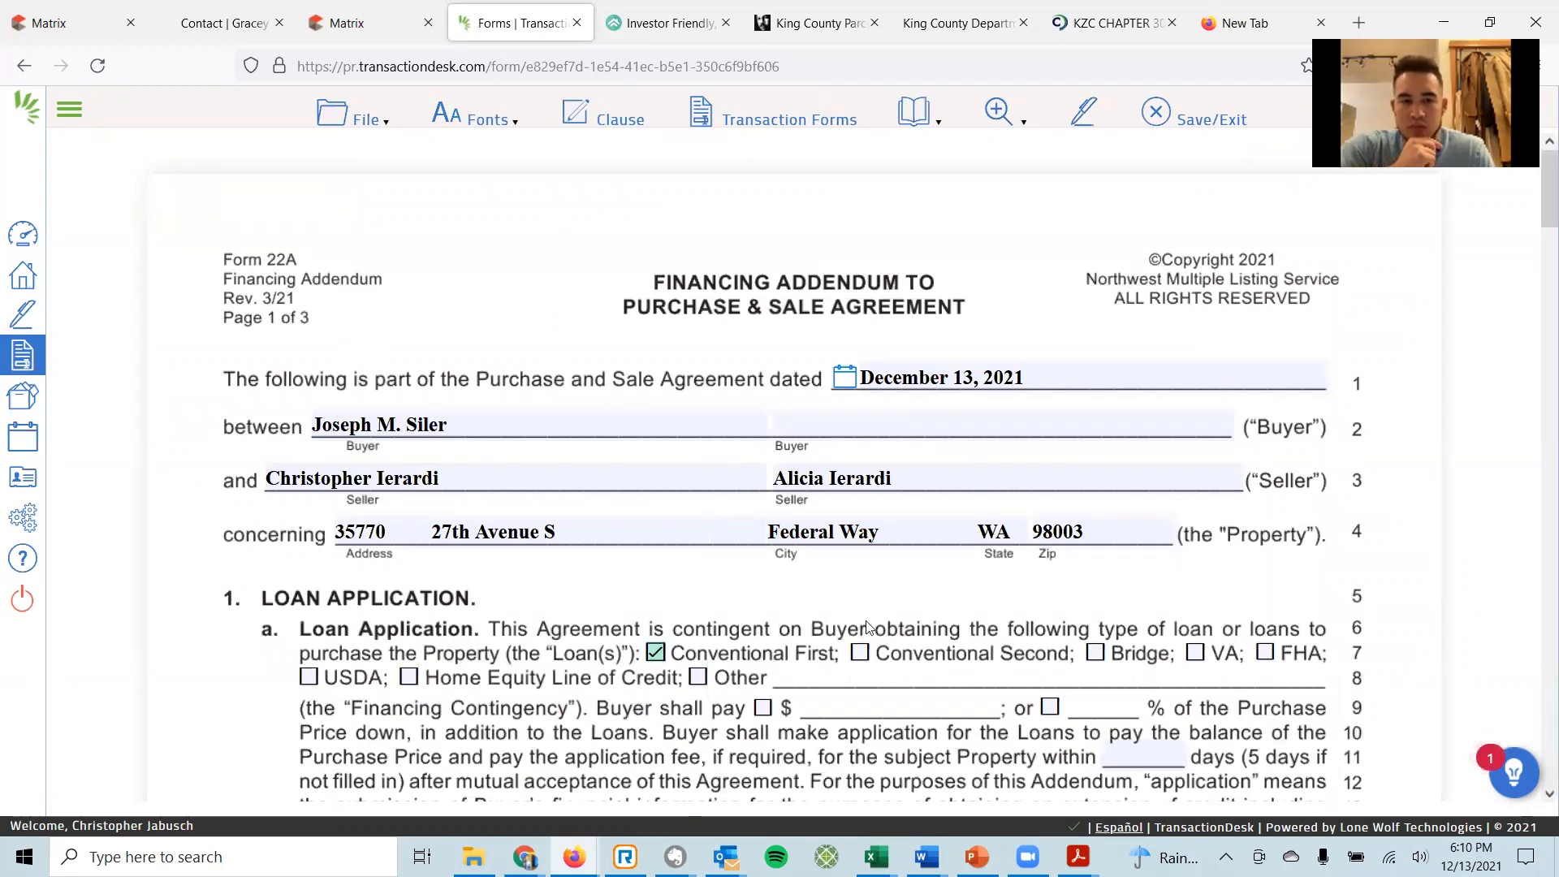
pyautogui.scroll(-3, 885, 589)
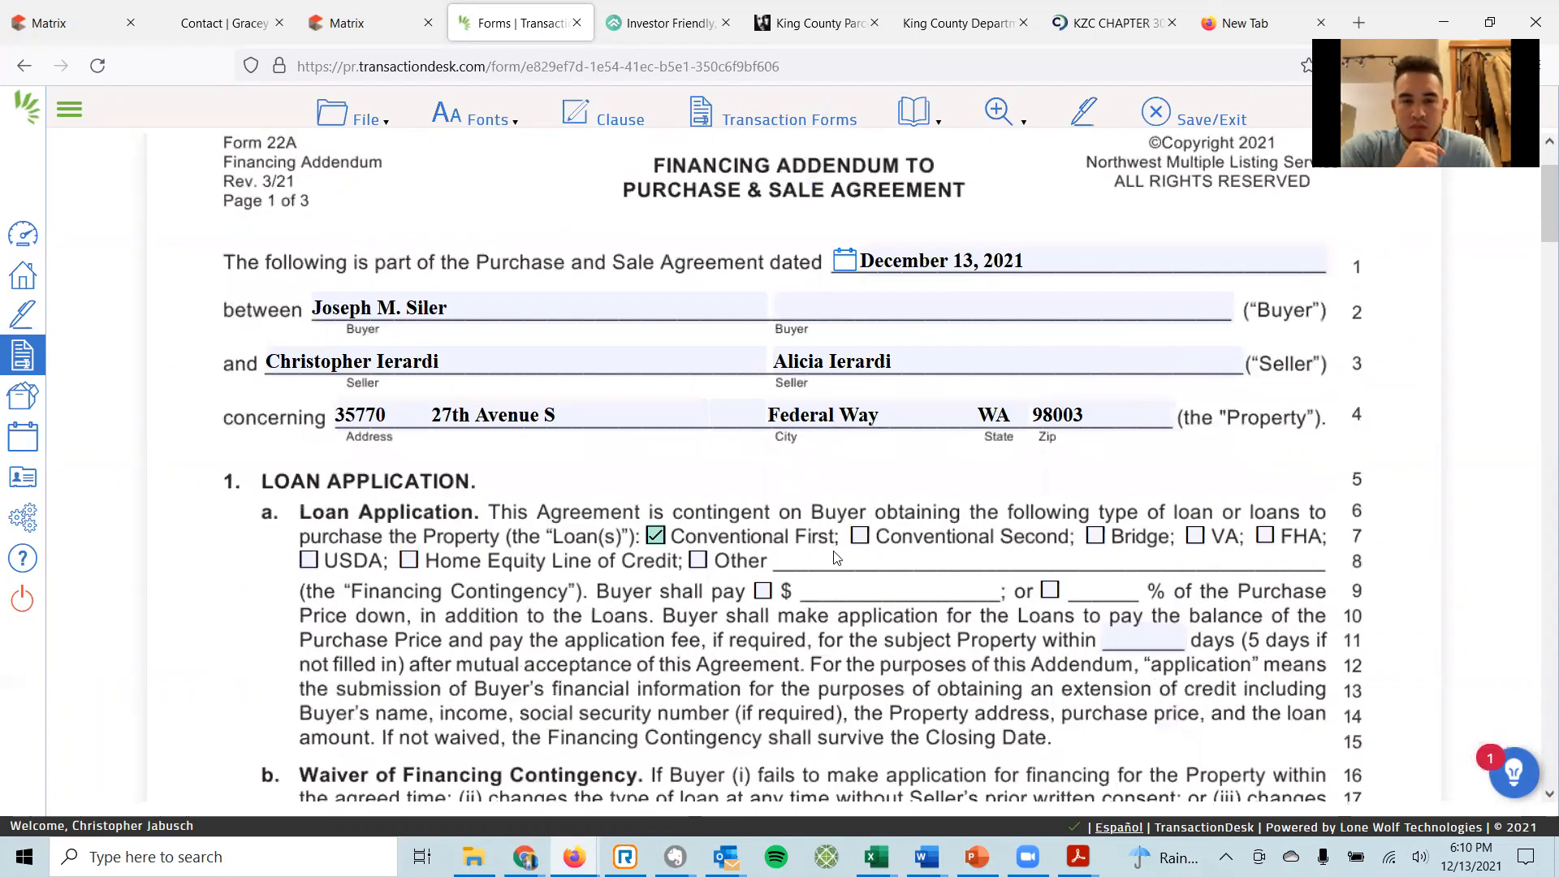
pyautogui.click(1049, 591)
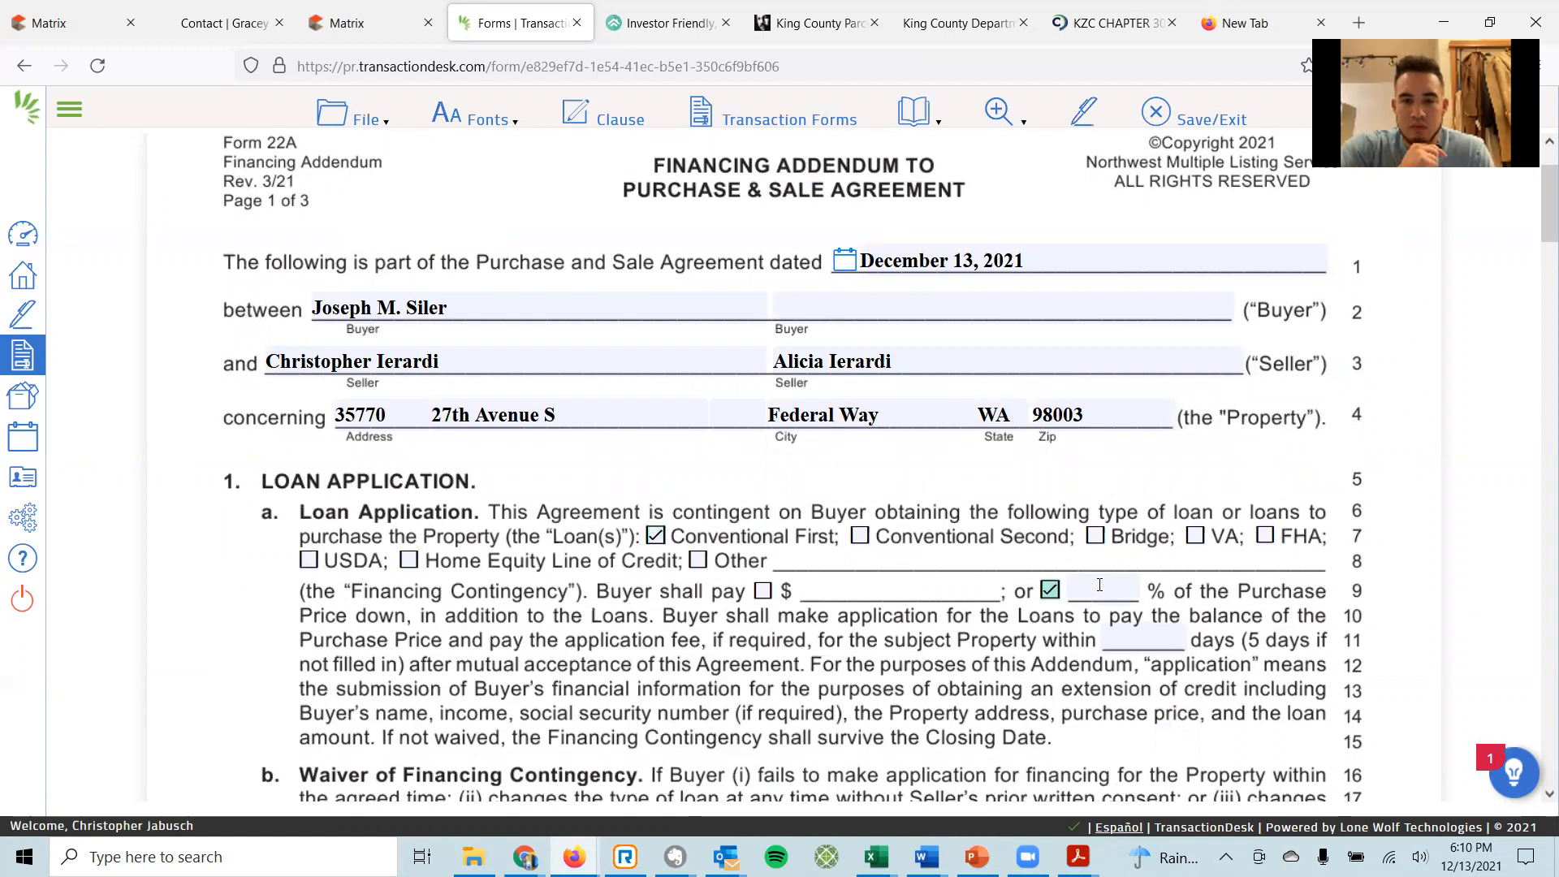
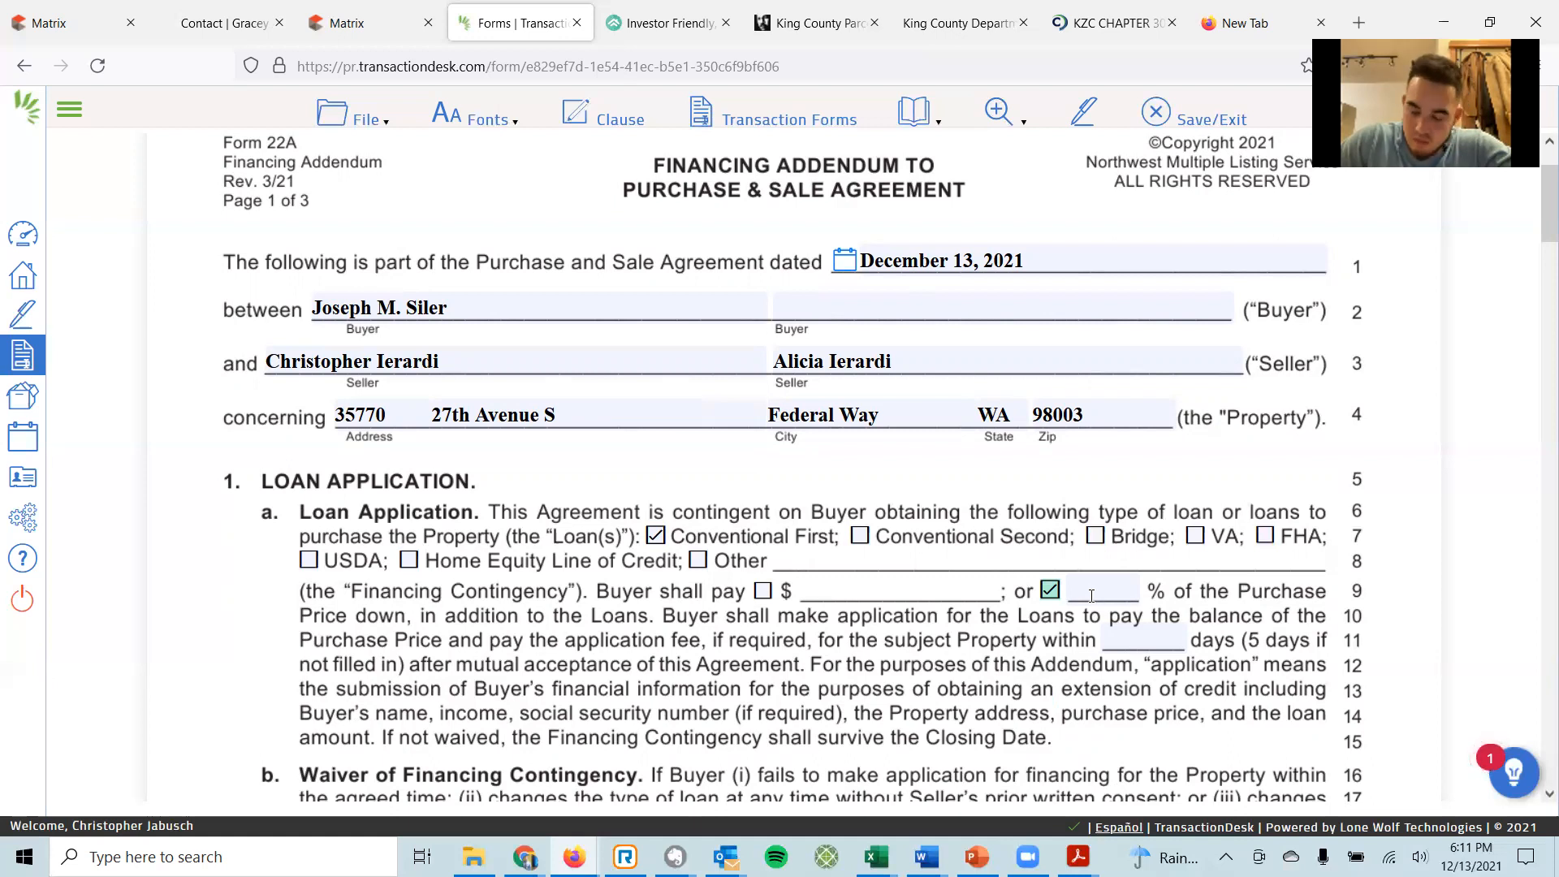
# On Form 22A, enter 10 as the percent of purchase price down and 5 days to apply for the loan.
pyautogui.click(1091, 595)
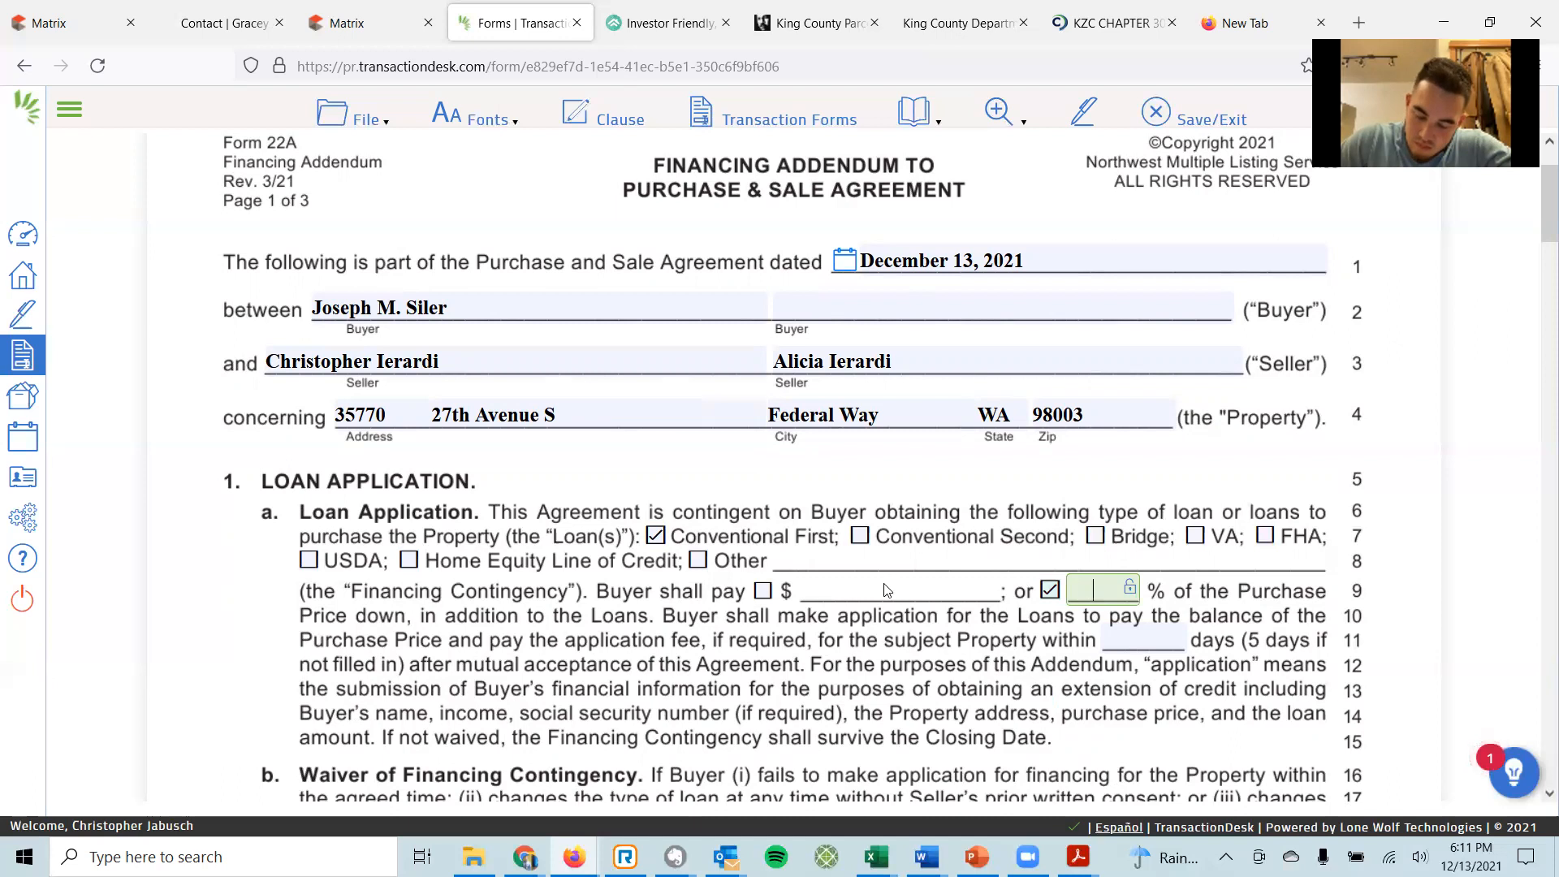
pyautogui.write('10')
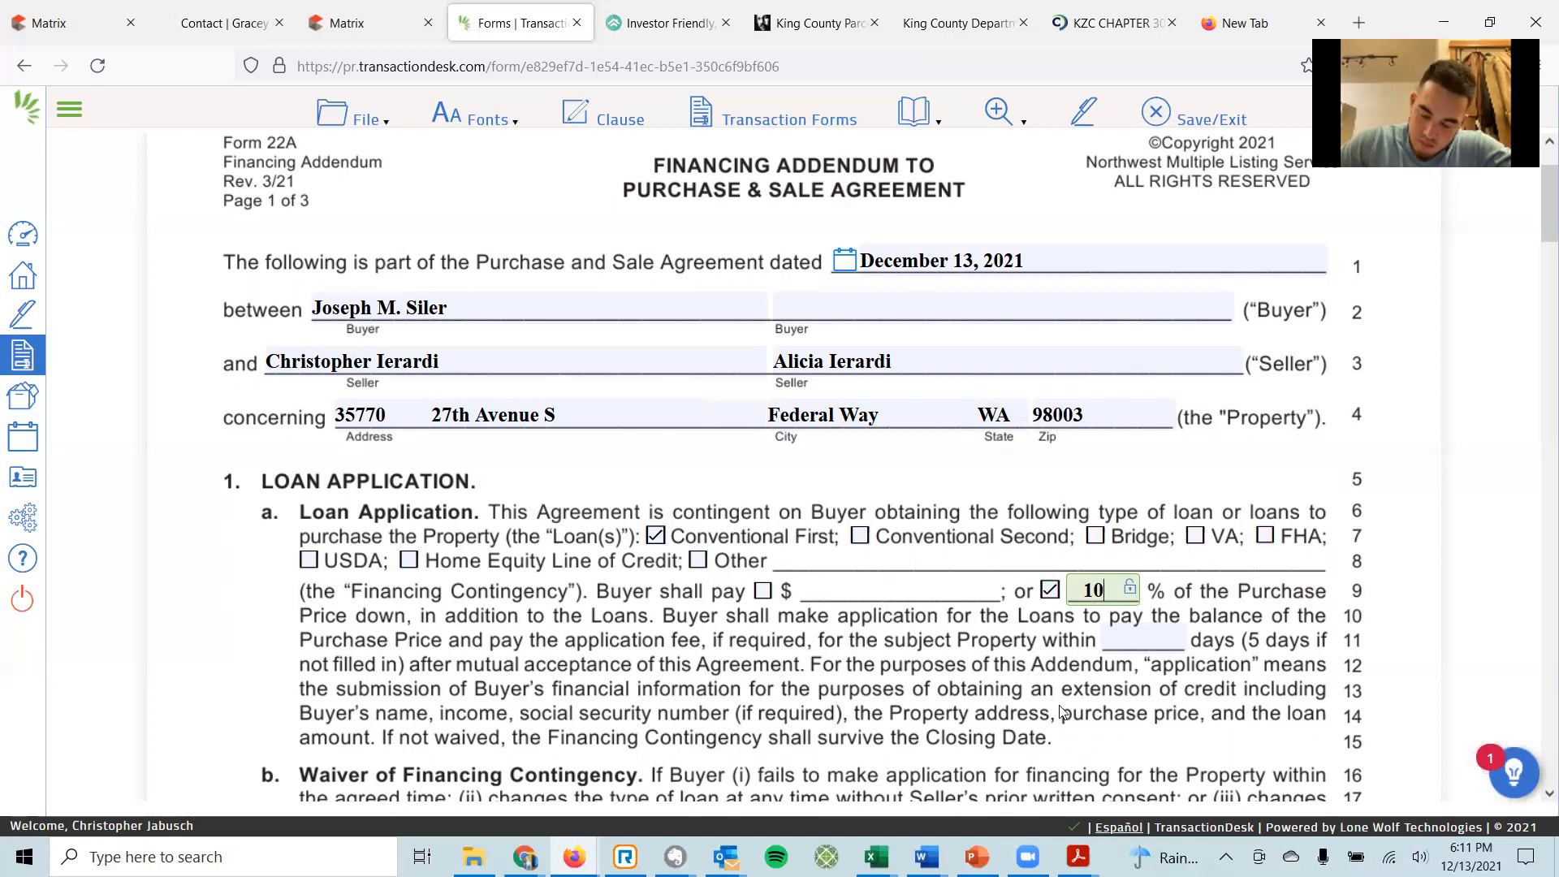
pyautogui.click(1128, 638)
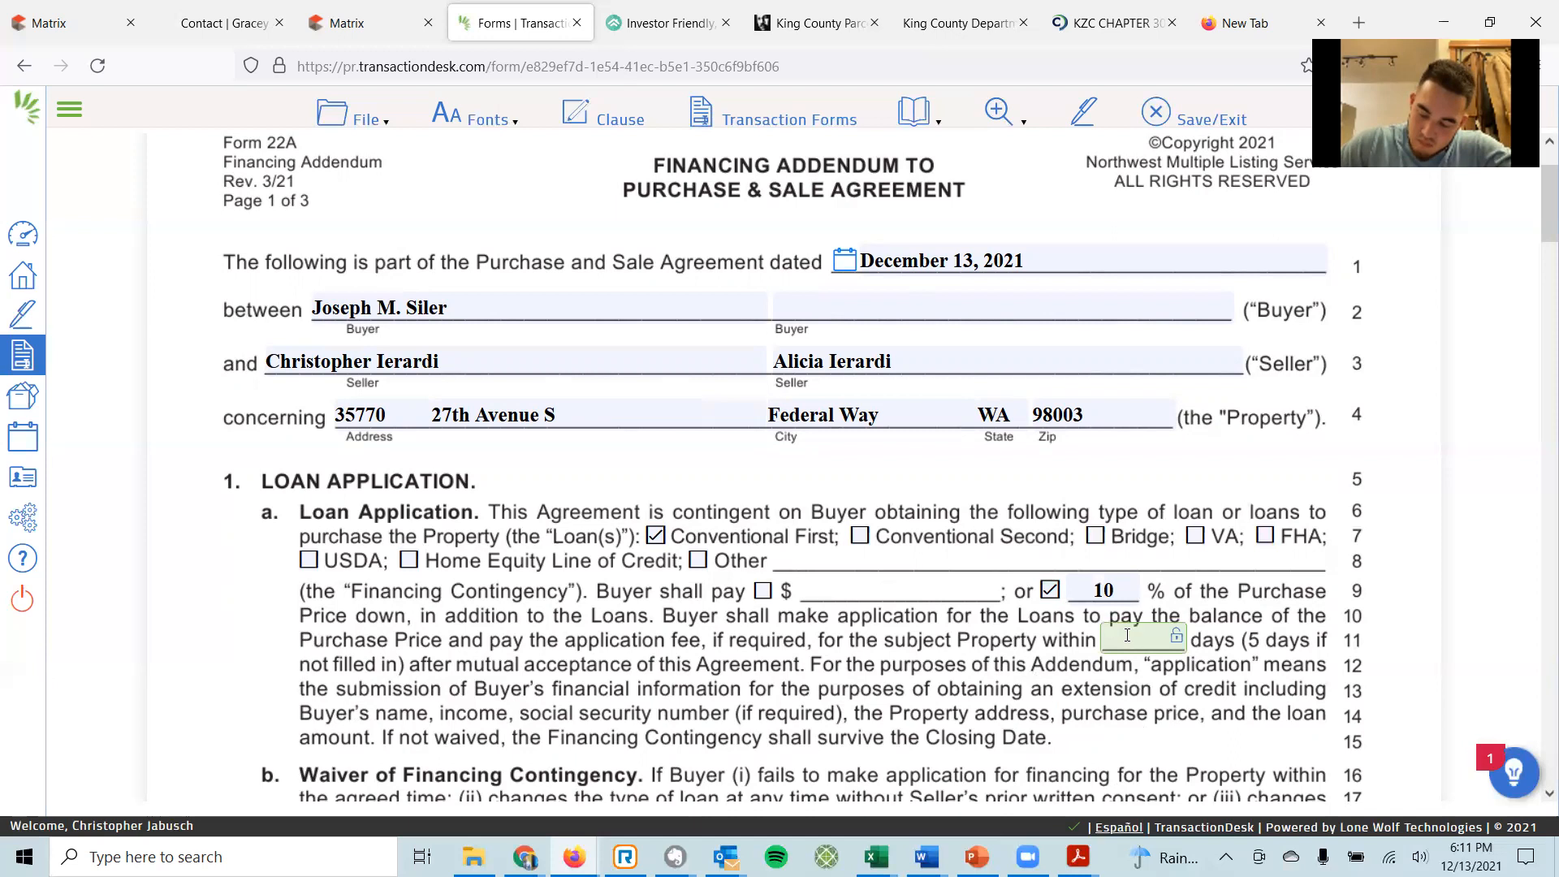
pyautogui.write('5')
pyautogui.scroll(-2, 1082, 644)
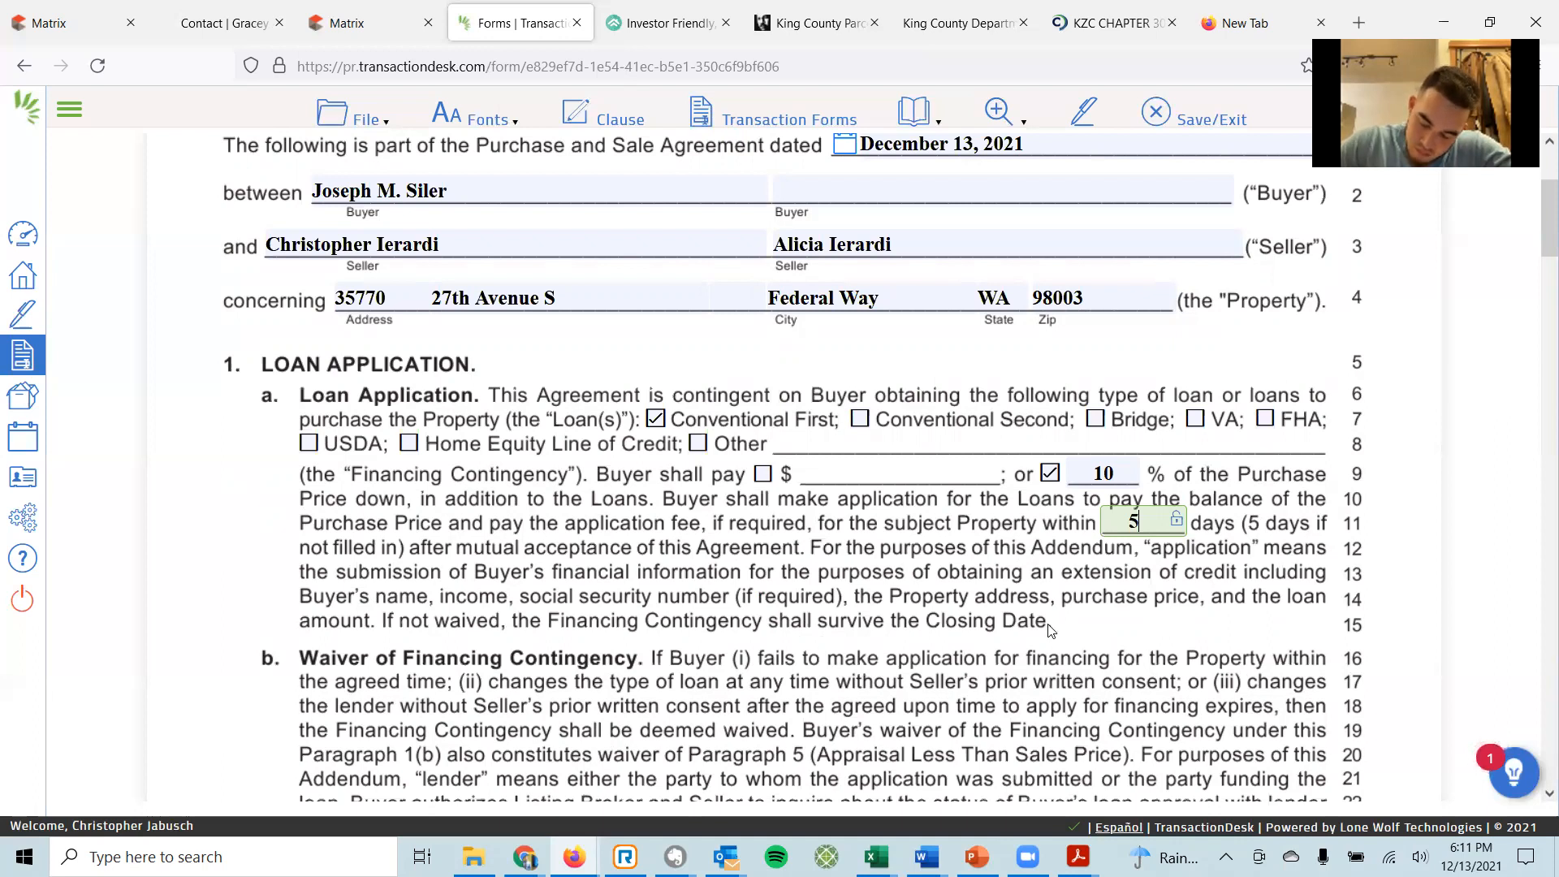
pyautogui.scroll(-3, 1047, 630)
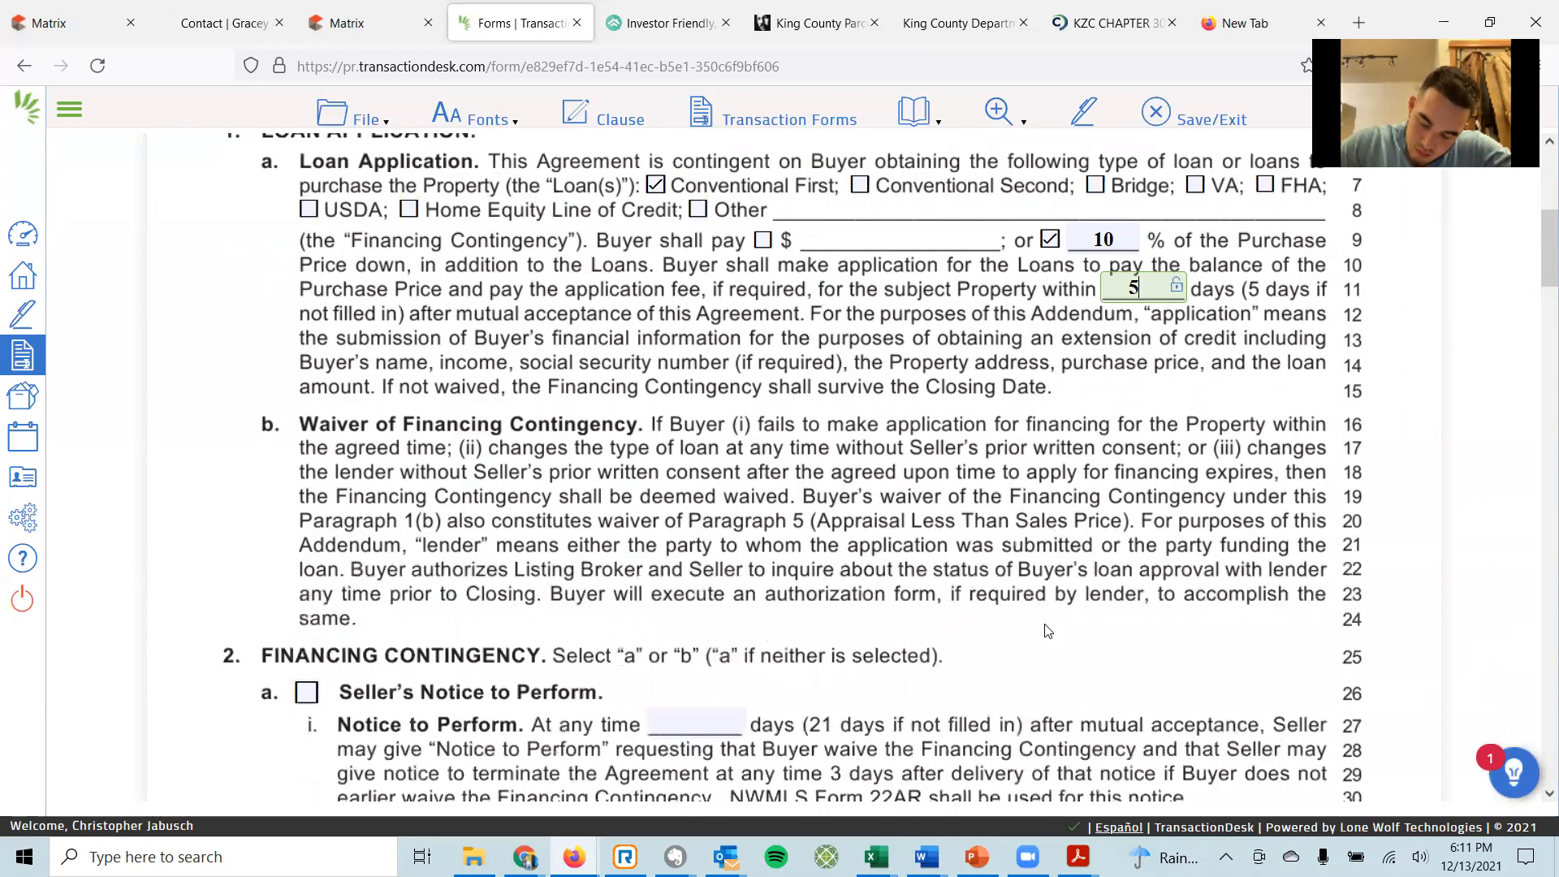
pyautogui.scroll(-2, 1047, 630)
pyautogui.scroll(-2, 1047, 631)
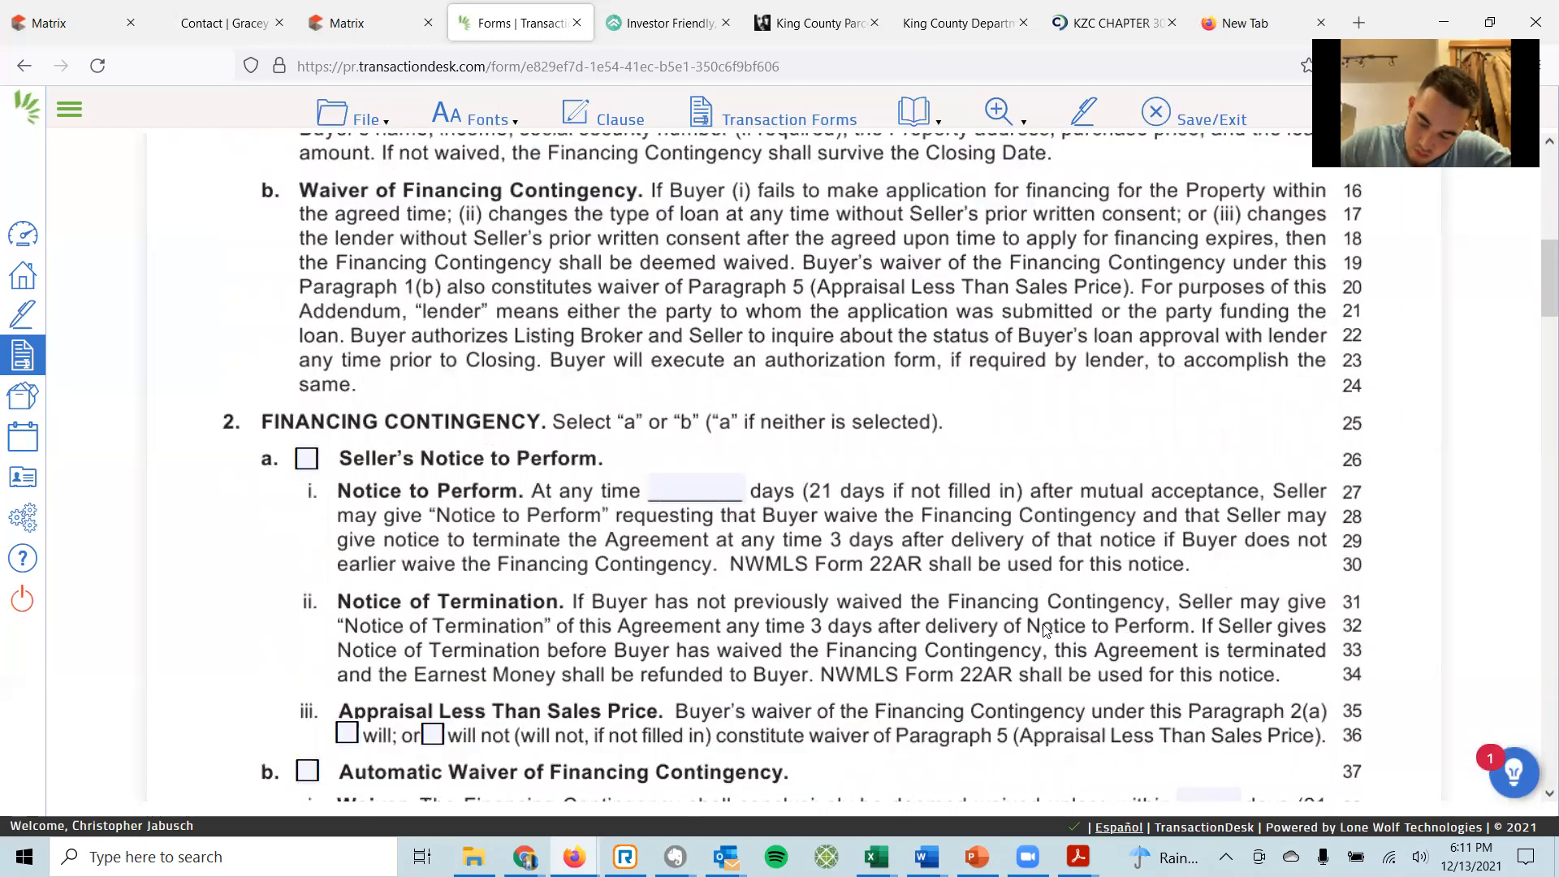
# Check the automatic waiver of the financing contingency and enter 21 days.
pyautogui.scroll(-2, 1046, 629)
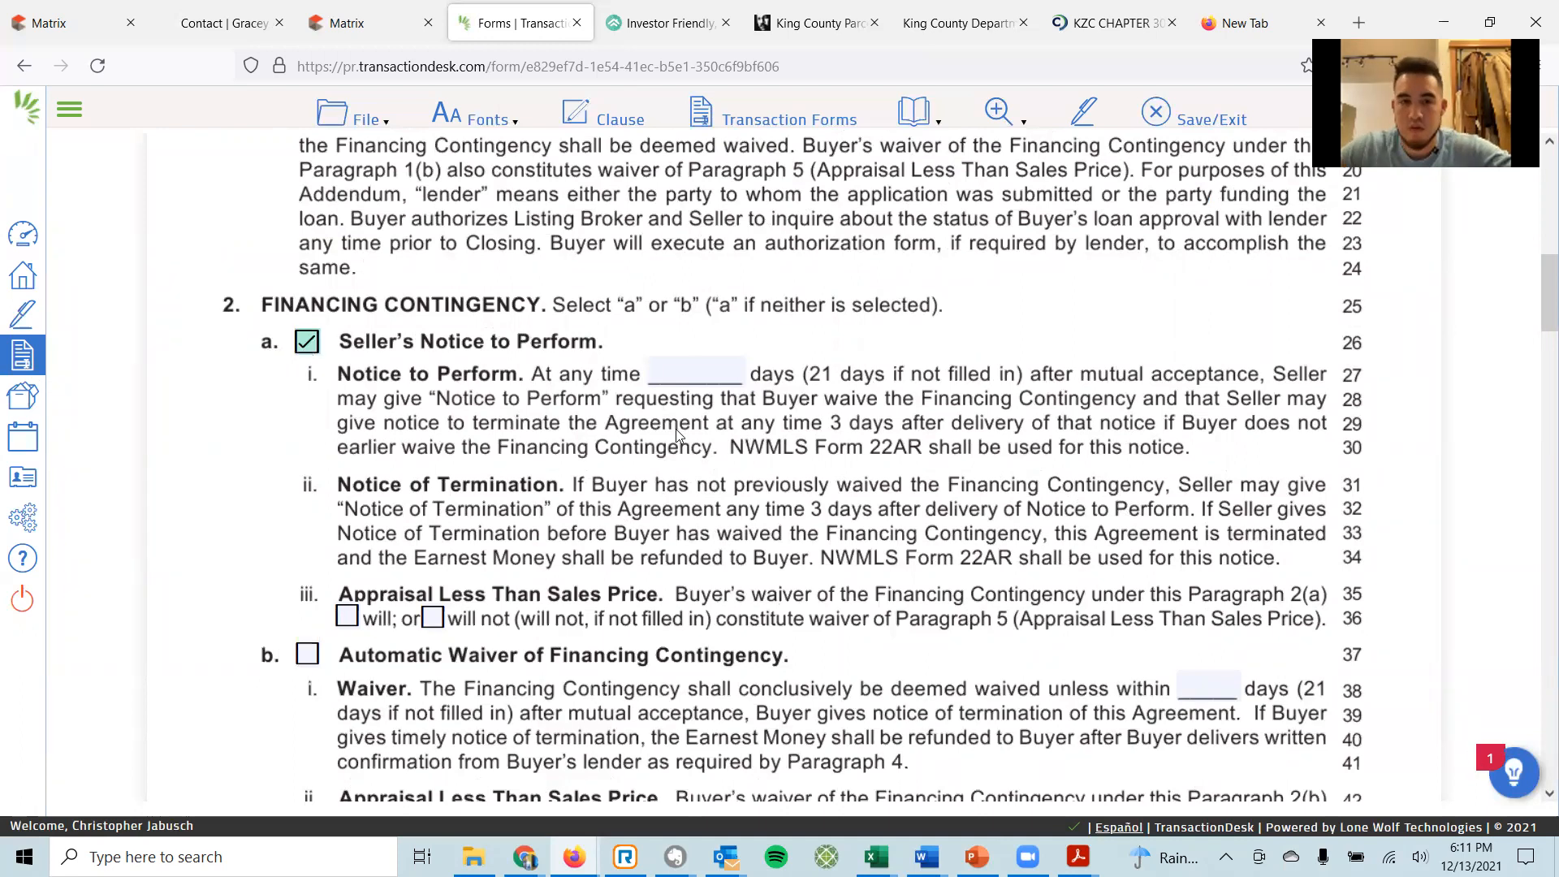
pyautogui.scroll(-2, 675, 430)
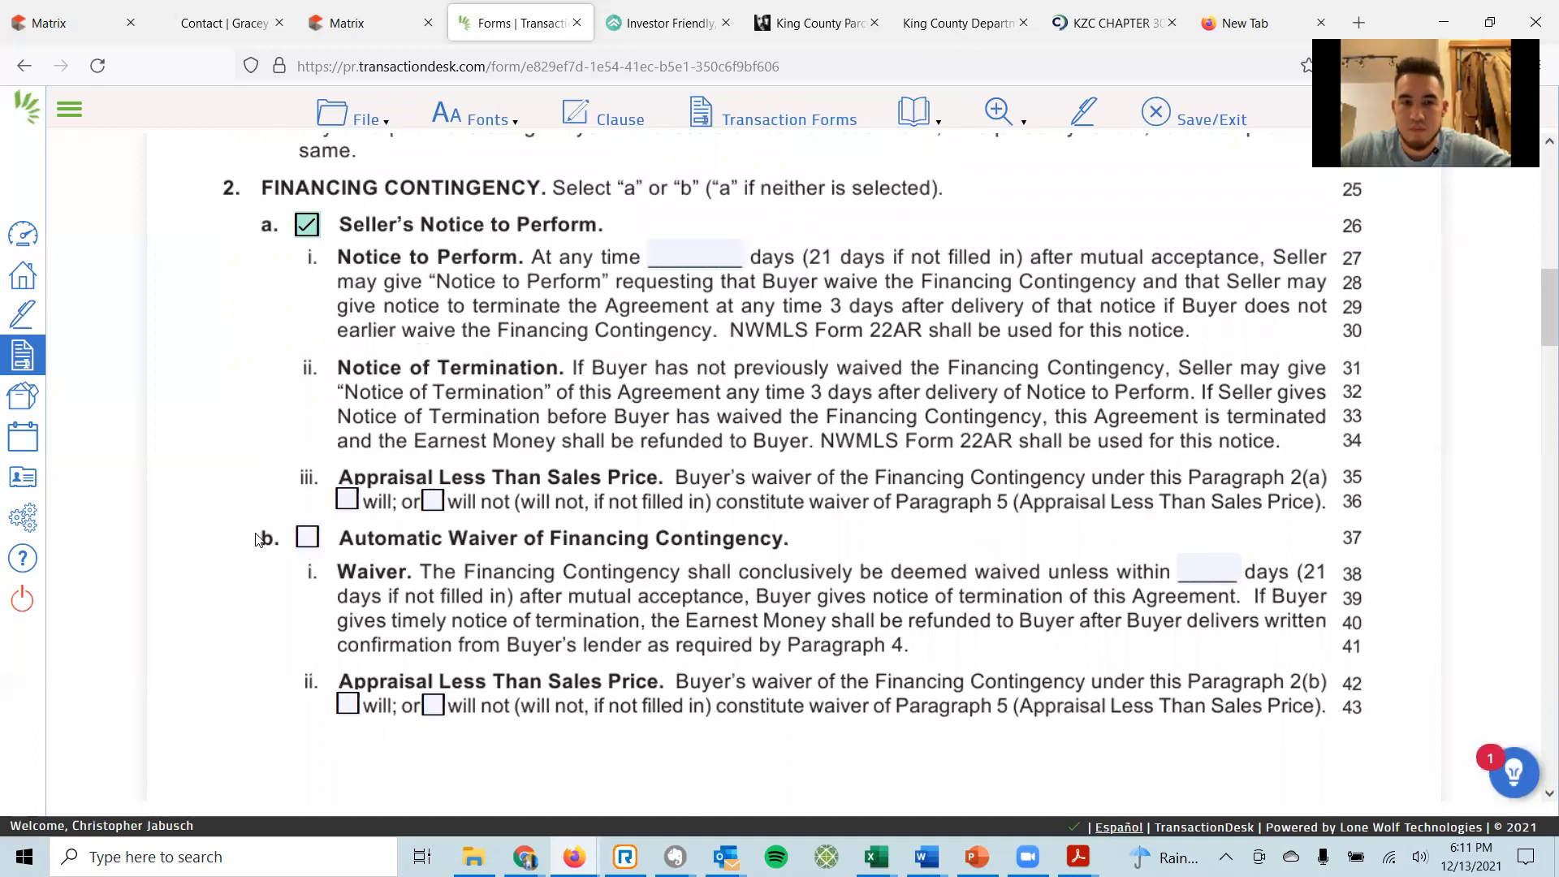
pyautogui.click(307, 539)
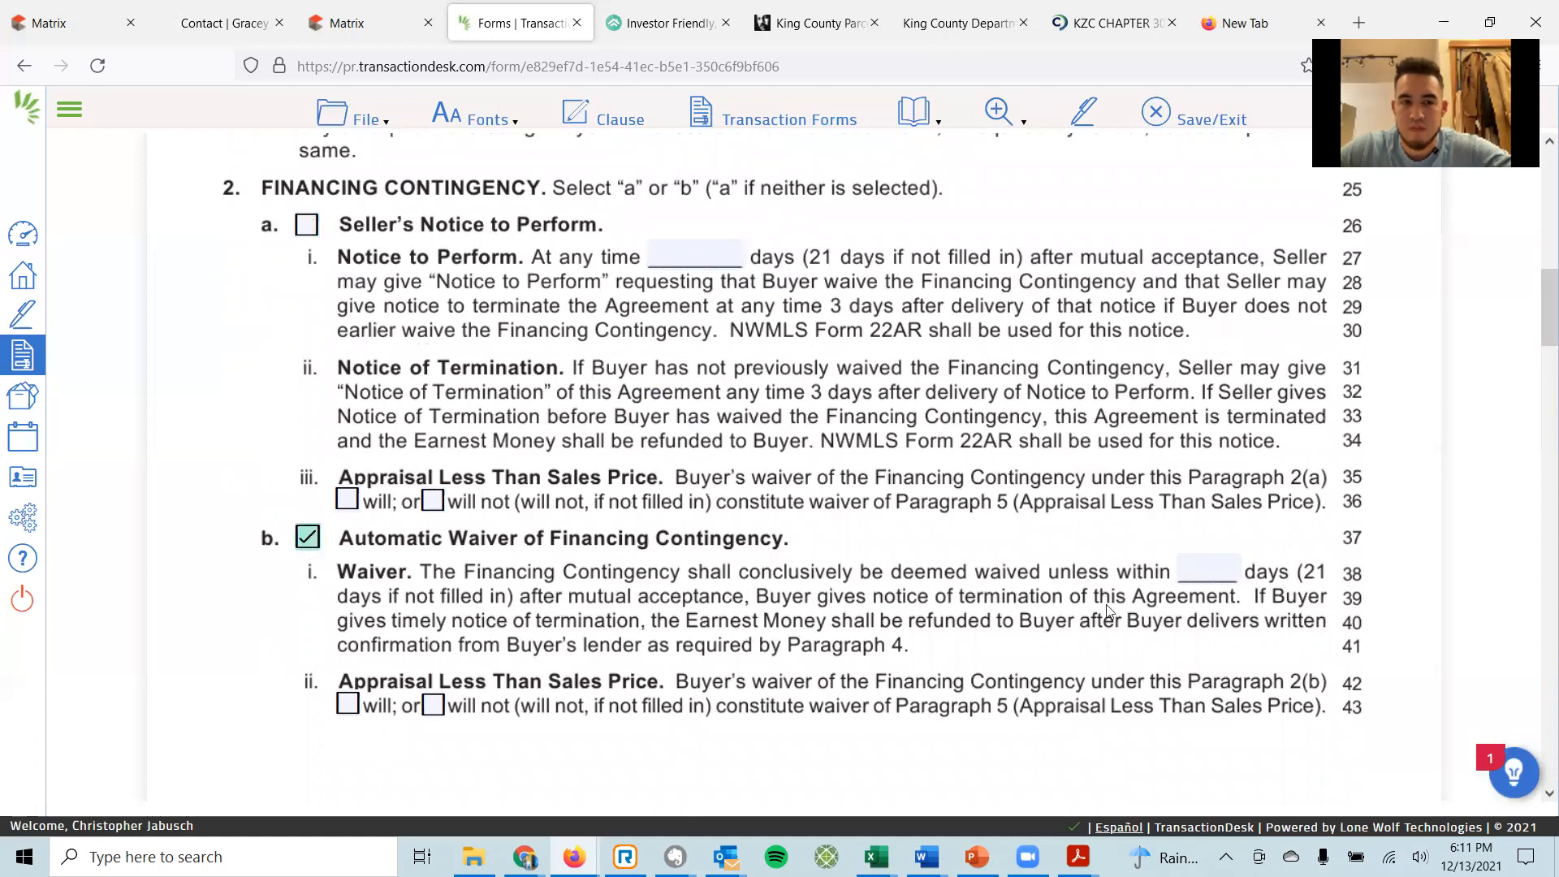
pyautogui.click(1198, 568)
pyautogui.write('21')
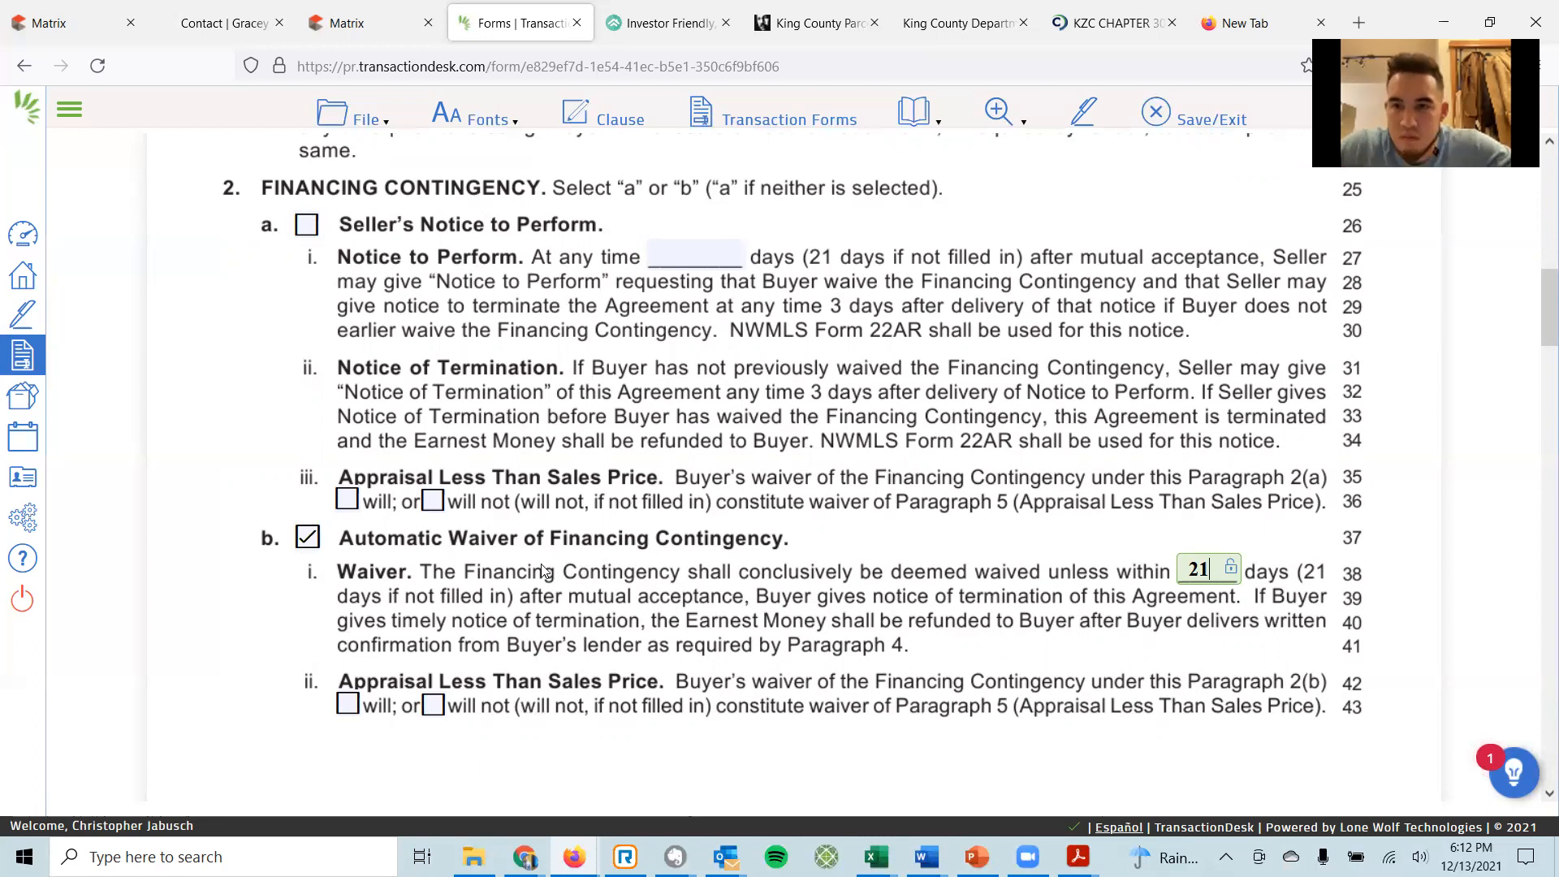
# Switch to Seller's Notice to Perform at 21 days, mark 'will' in 2(a)iii, and clear the 2(b) days.
pyautogui.click(308, 230)
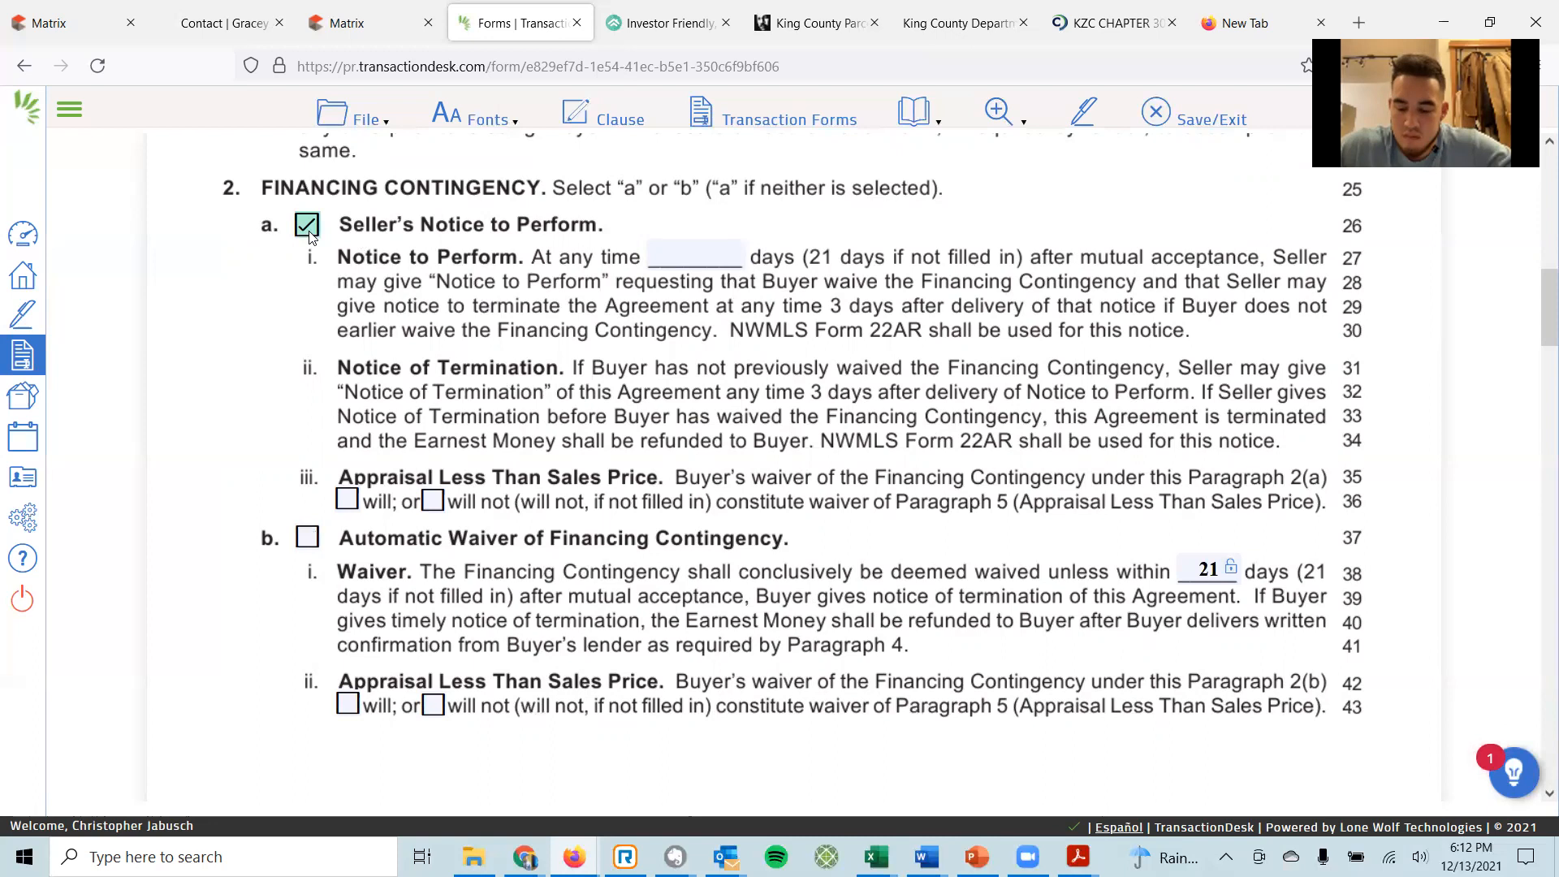
pyautogui.click(693, 257)
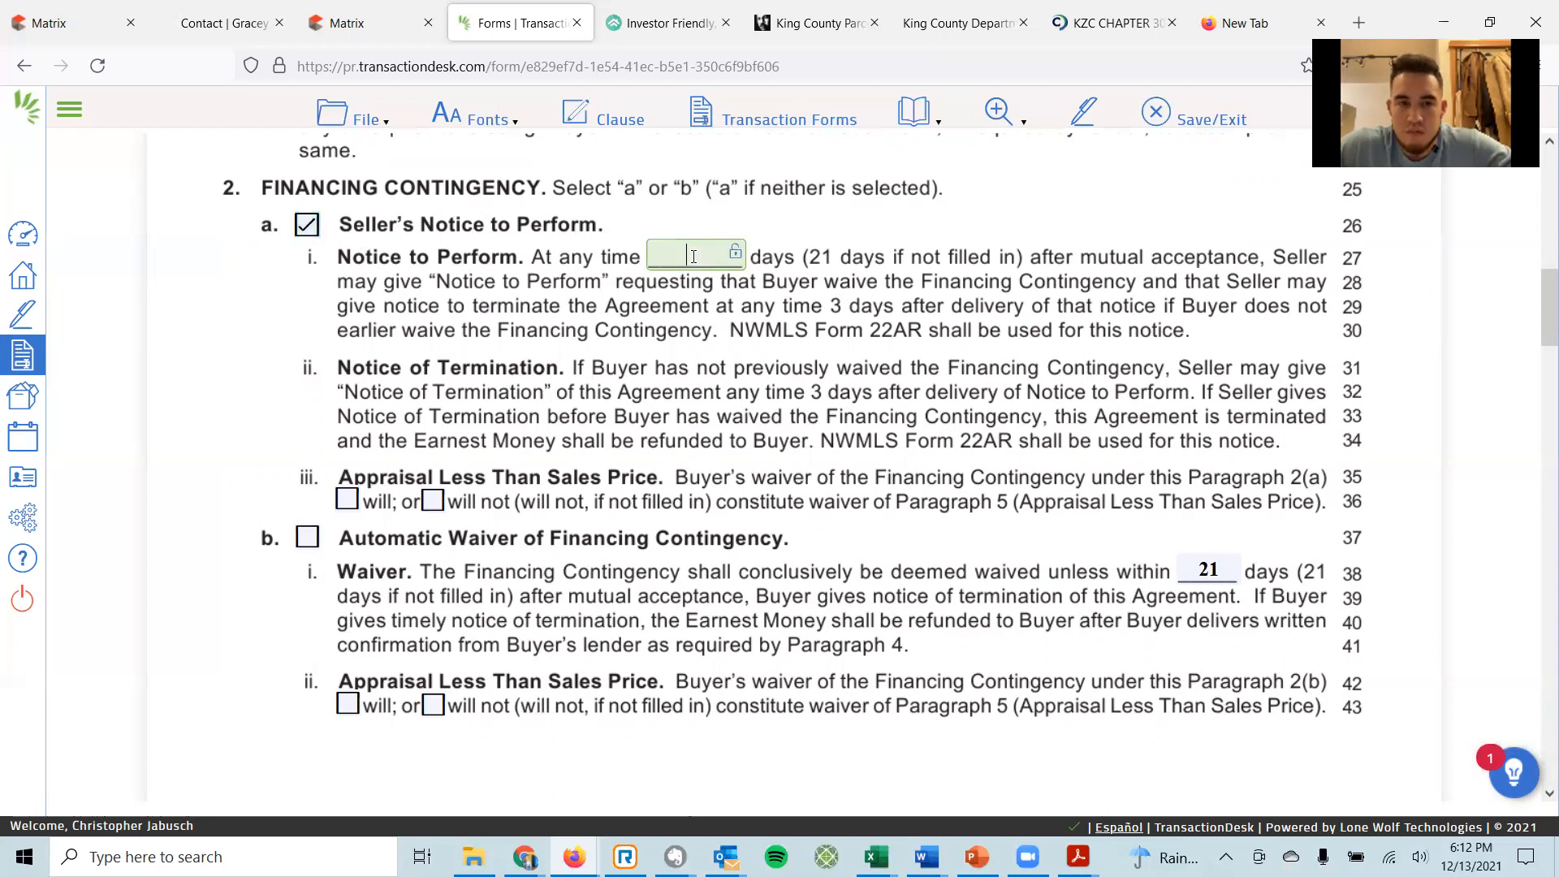
pyautogui.write('21')
pyautogui.click(347, 498)
pyautogui.click(433, 500)
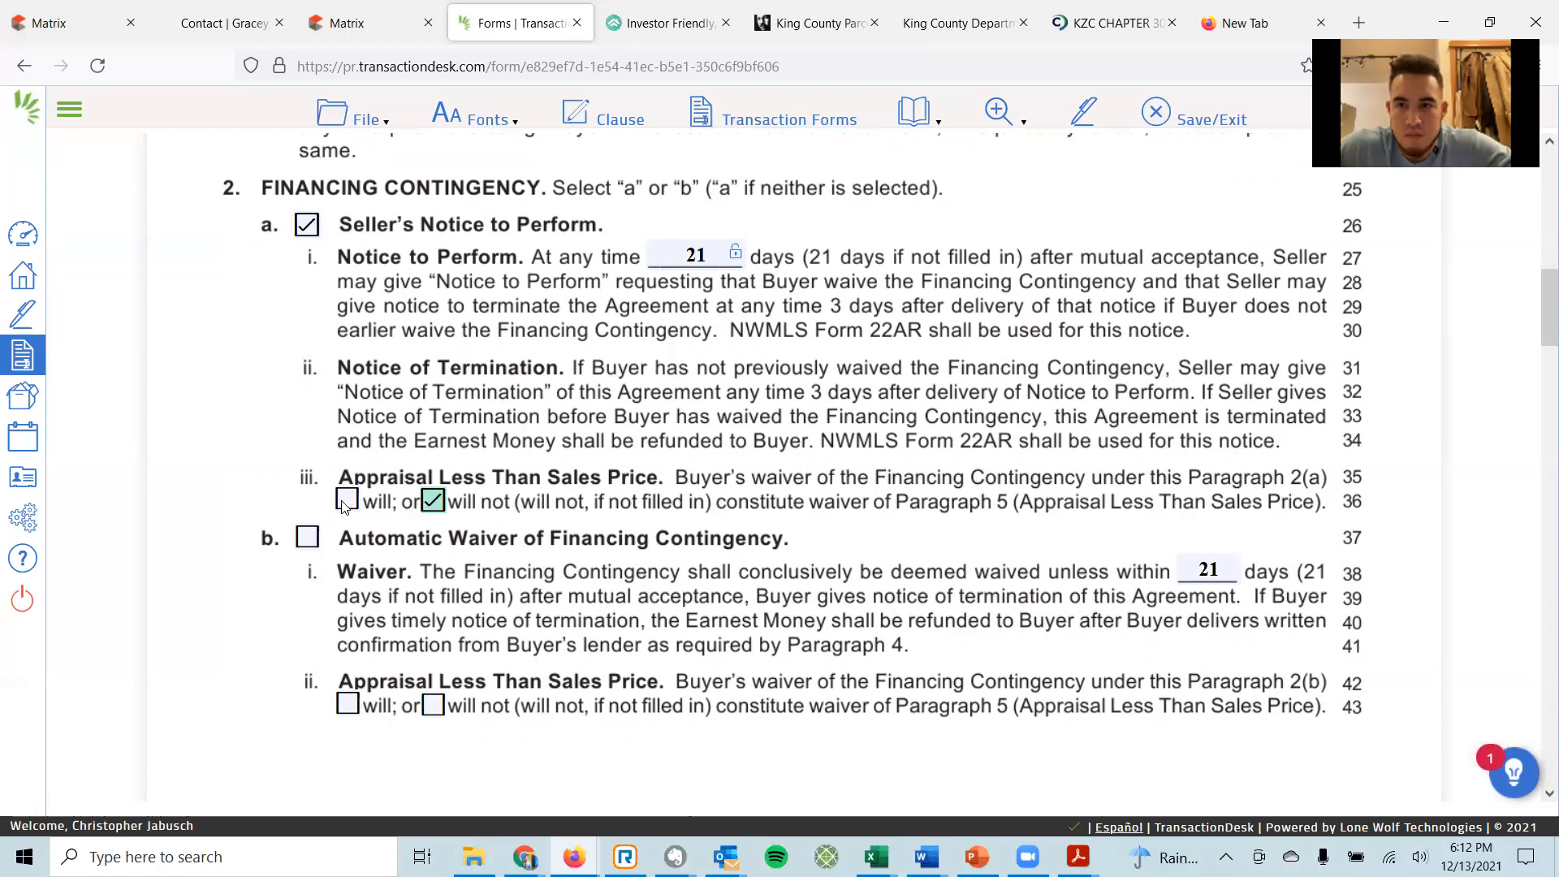
pyautogui.click(689, 254)
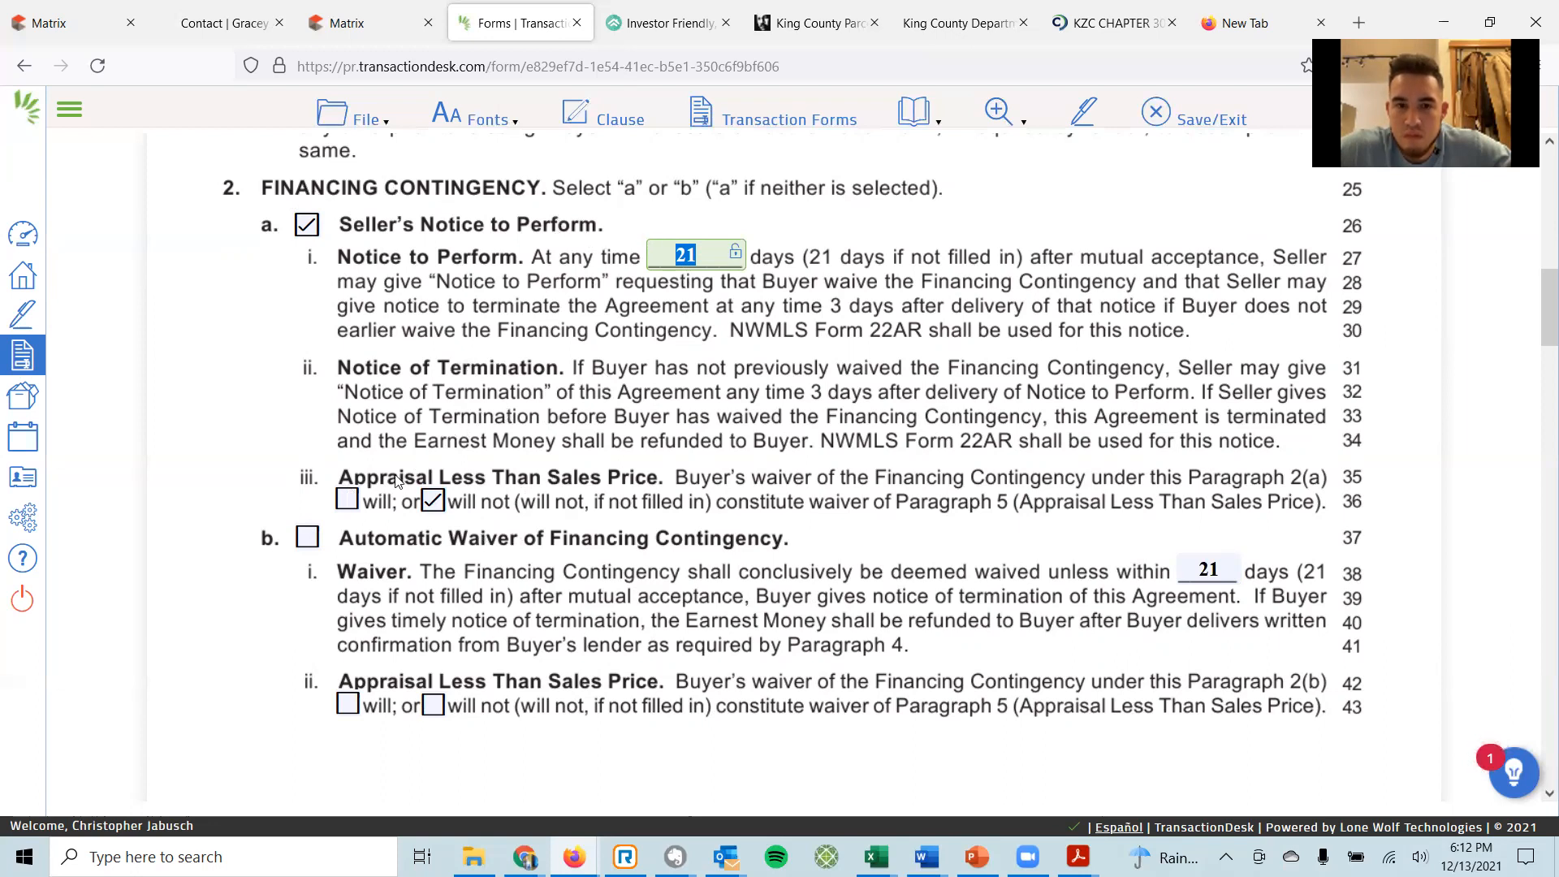
pyautogui.click(346, 499)
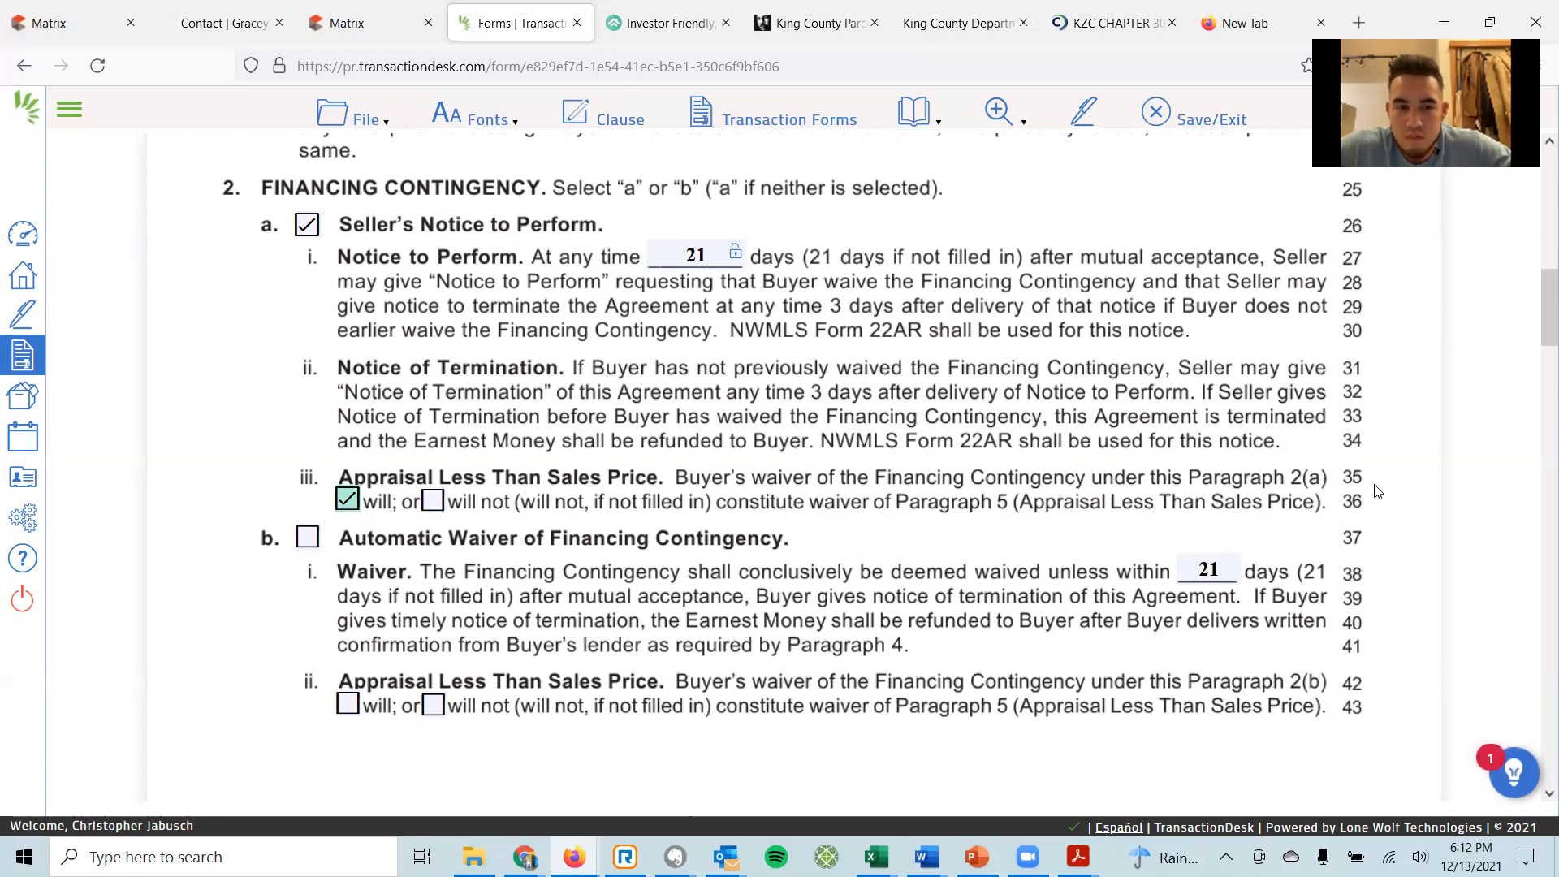
pyautogui.click(1213, 573)
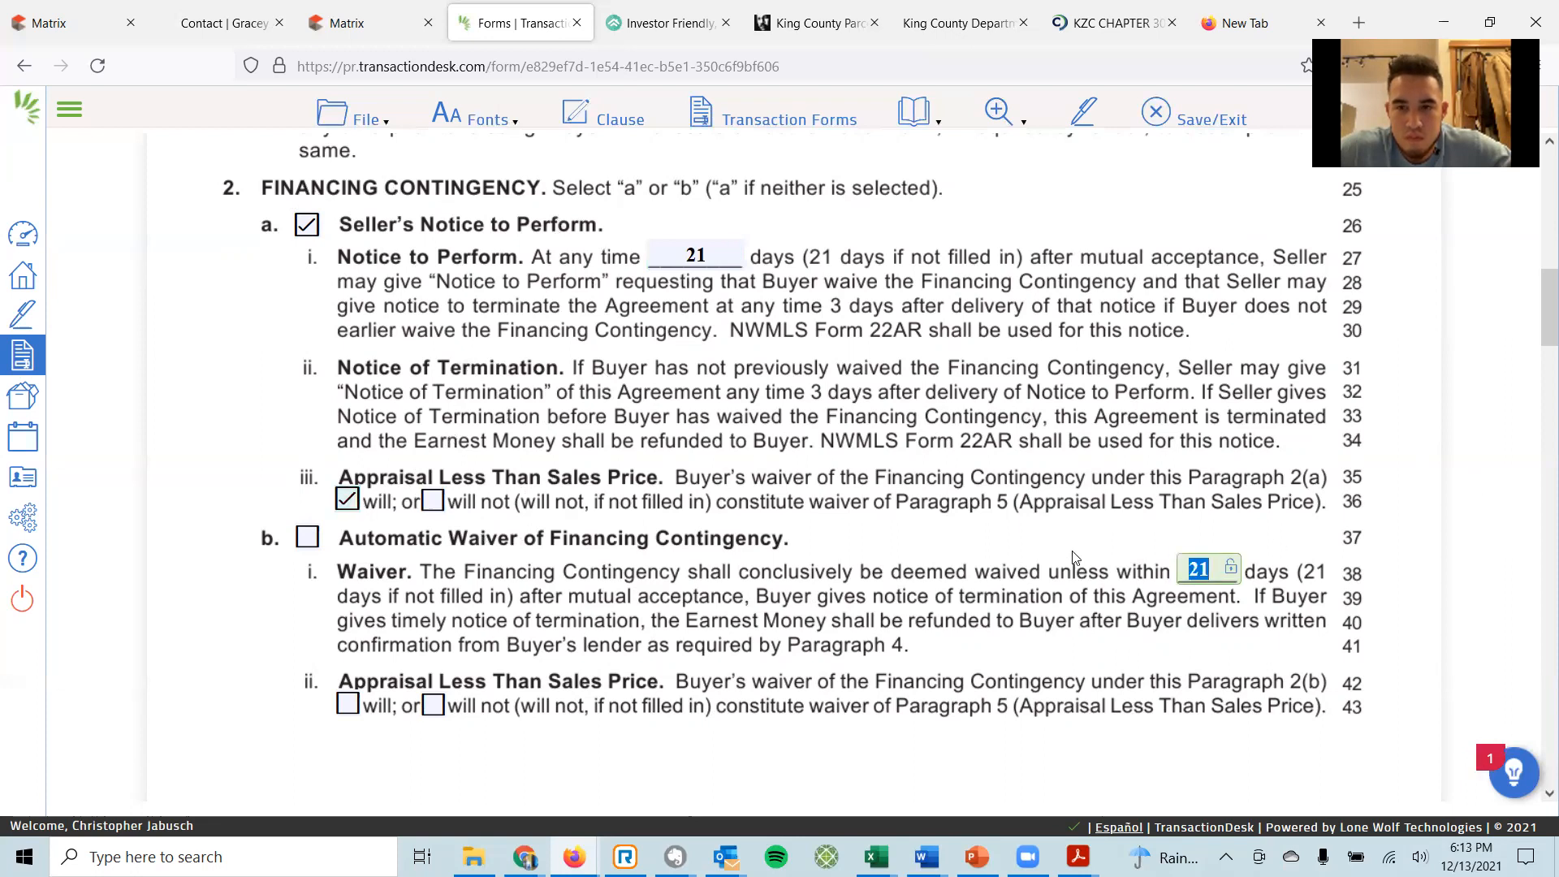
pyautogui.press('BackSpace')
# Save and exit the Financing Addendum, then open Form 22D Optional Clauses Addendum from the Forms list.
pyautogui.scroll(-9, 778, 307)
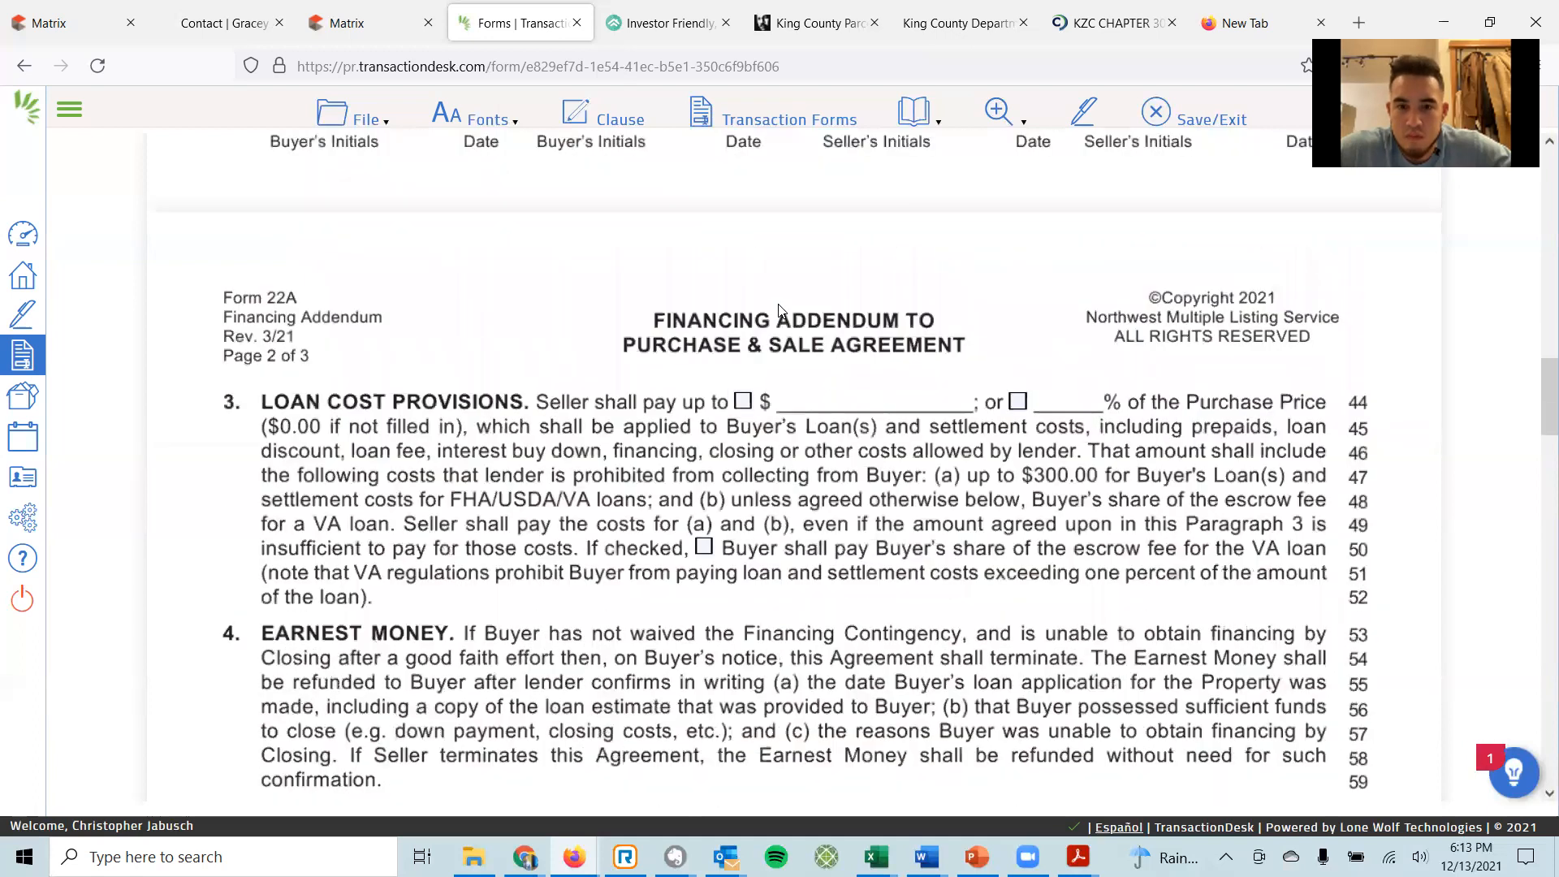
pyautogui.scroll(-2, 779, 327)
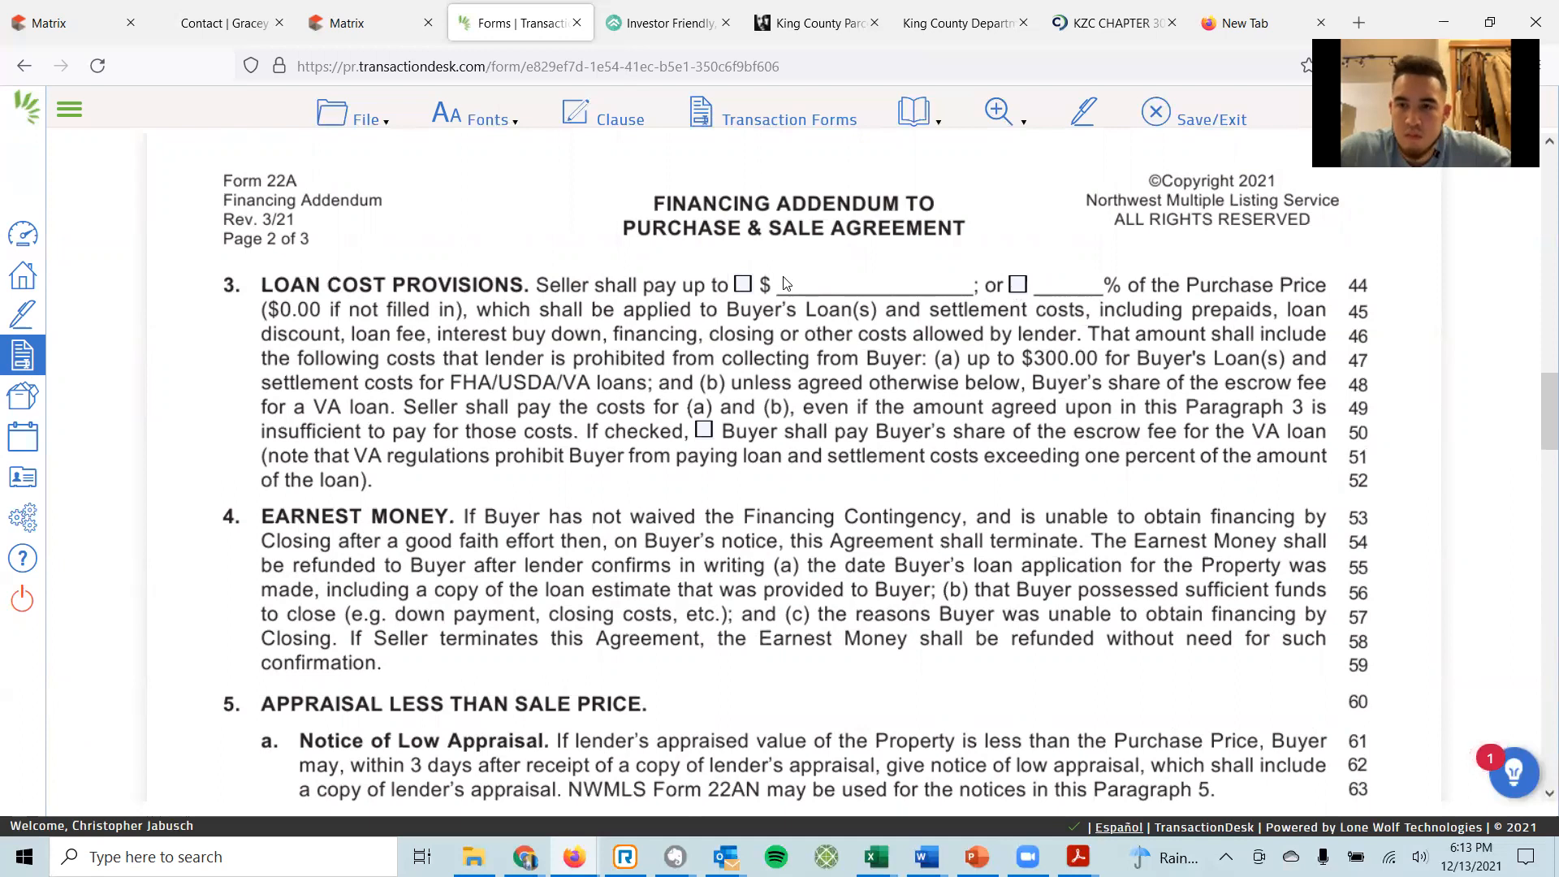
pyautogui.scroll(-3, 794, 284)
pyautogui.scroll(-3, 793, 283)
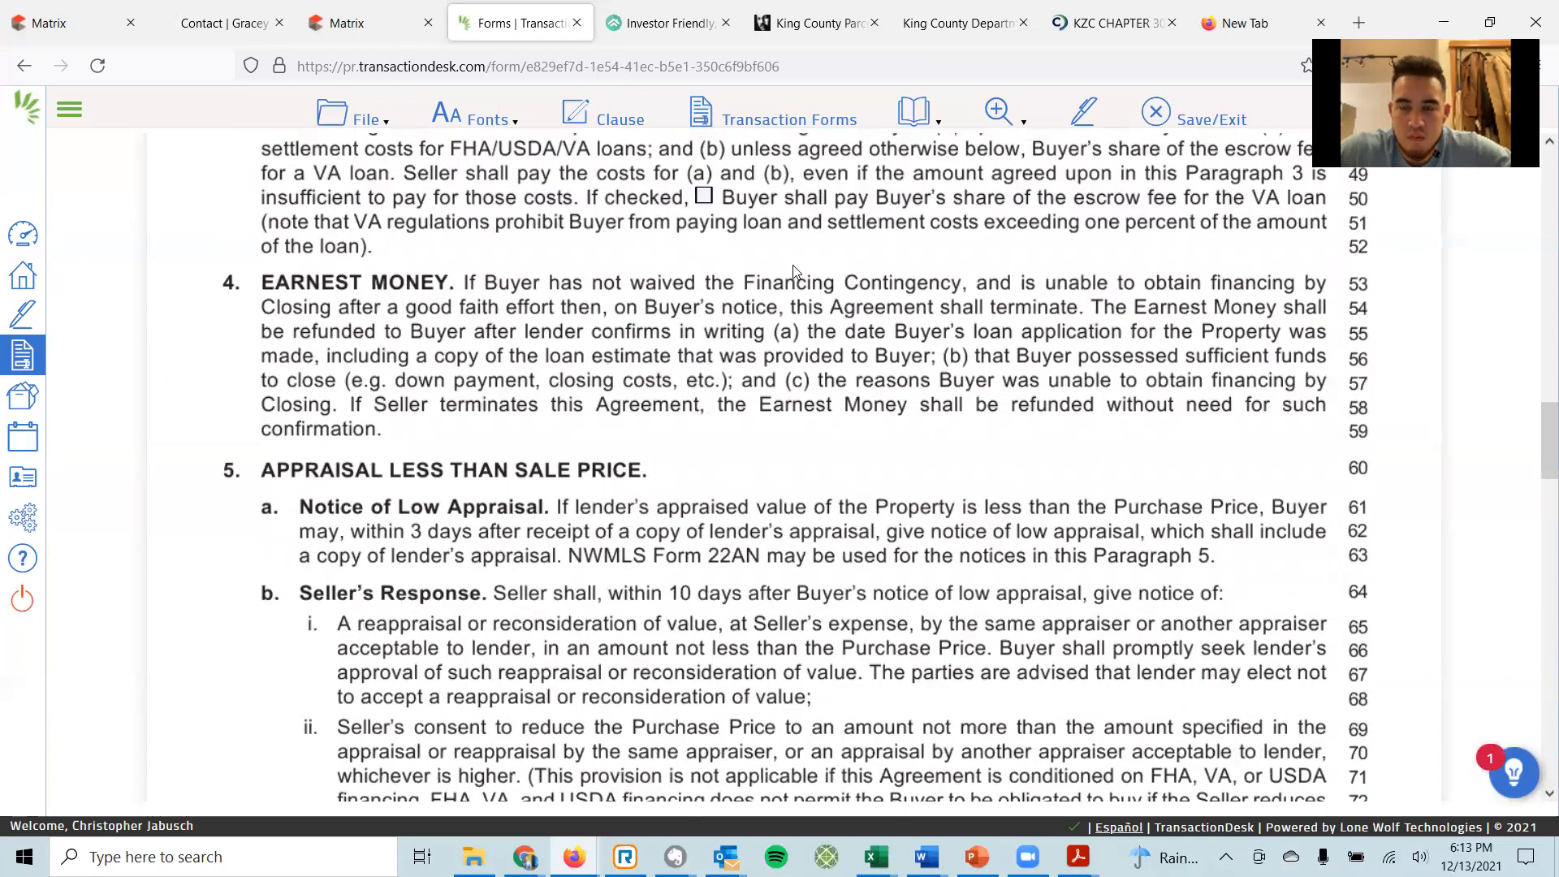
pyautogui.scroll(-12, 780, 271)
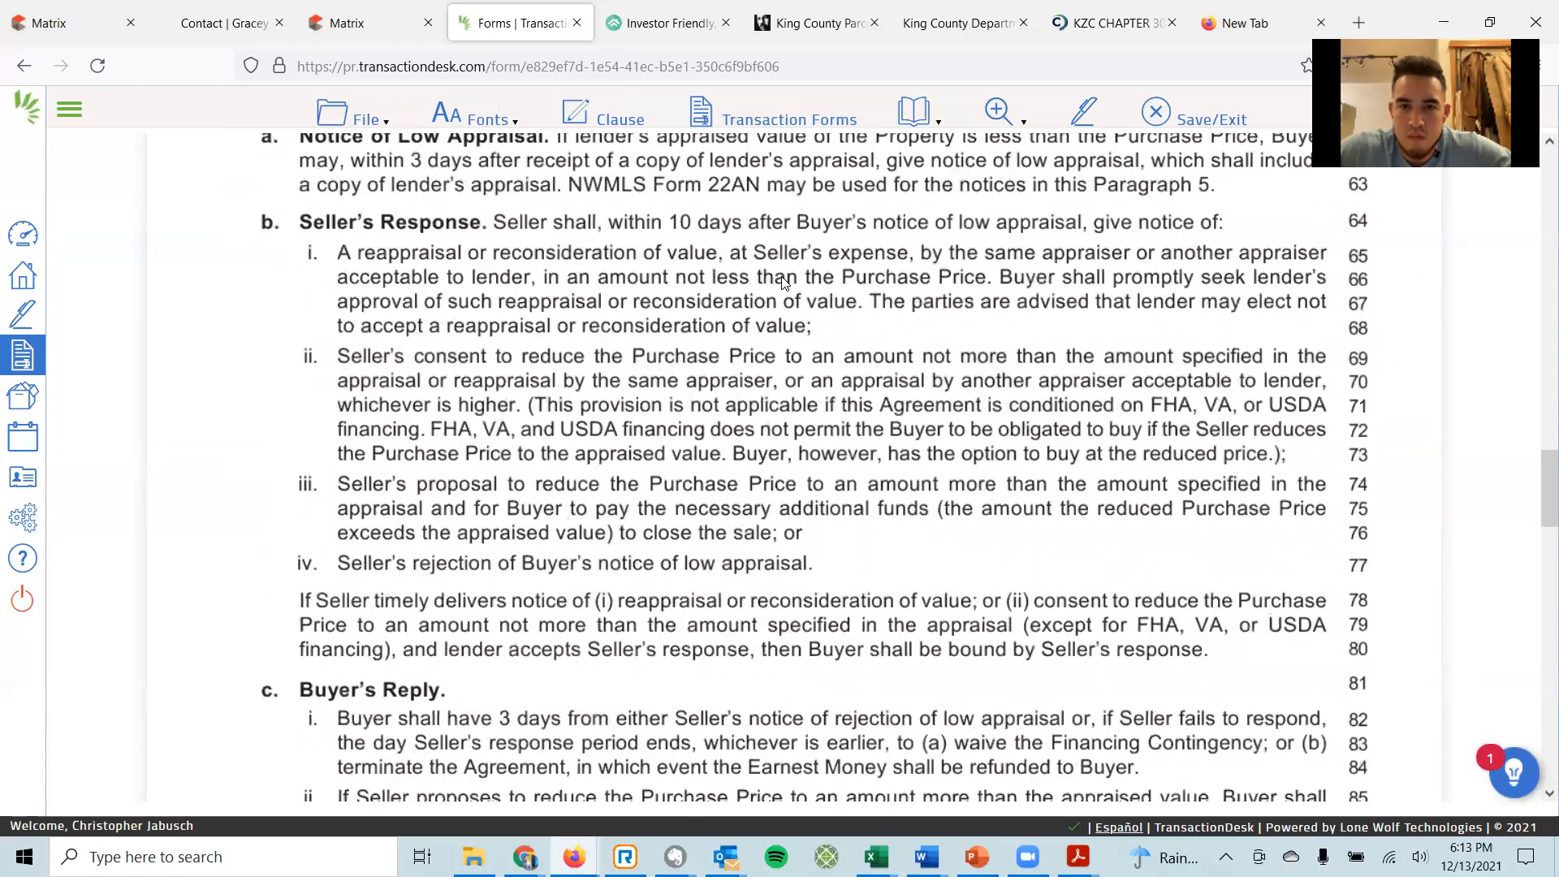
pyautogui.scroll(-20, 783, 283)
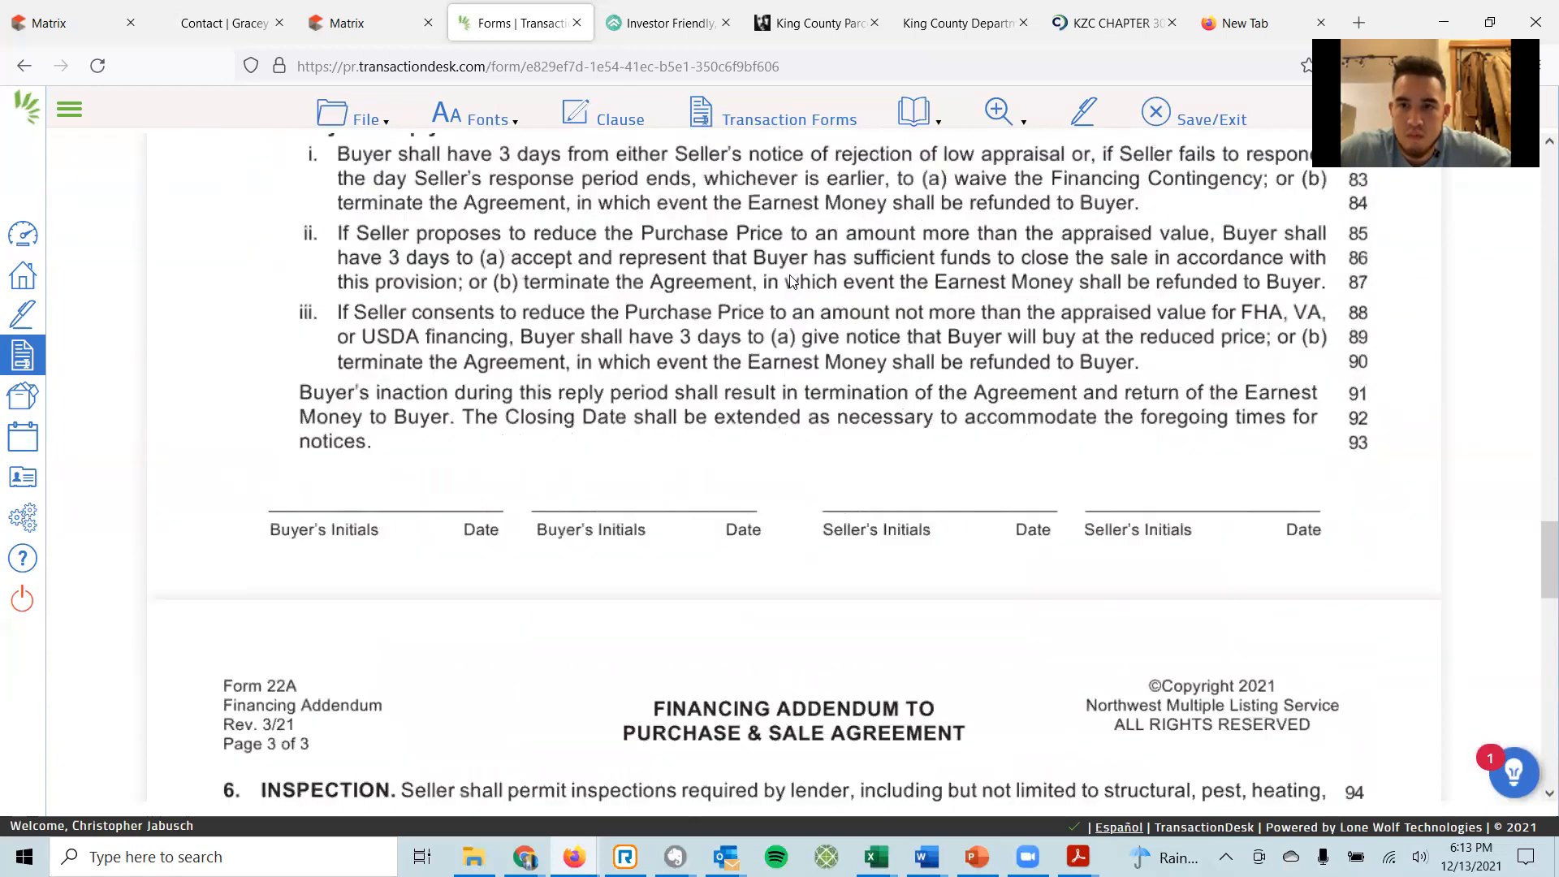
pyautogui.scroll(-15, 793, 283)
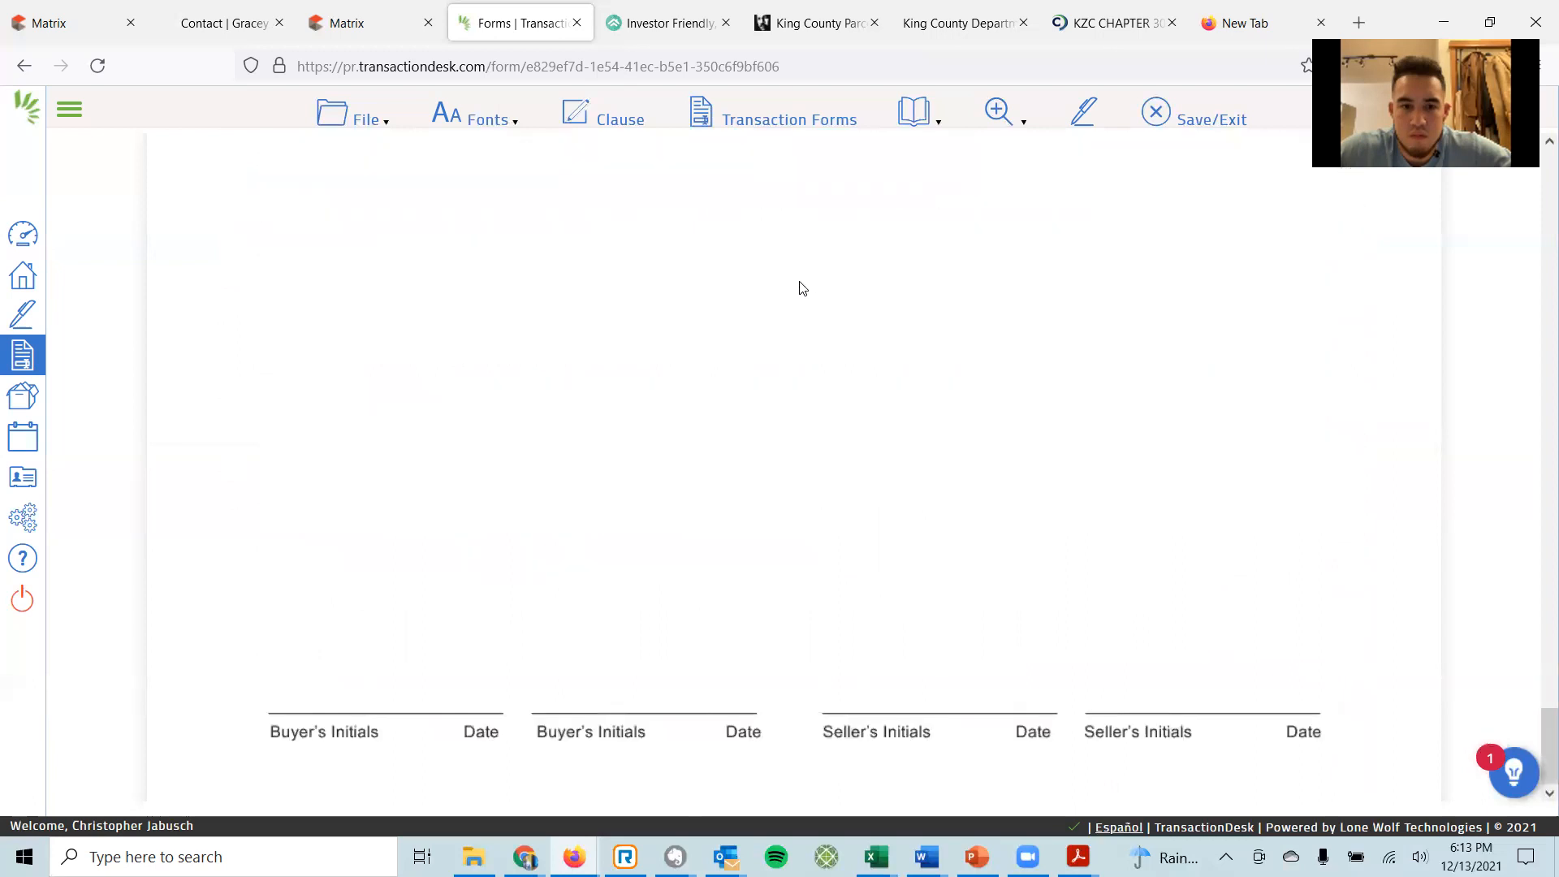
pyautogui.click(1192, 124)
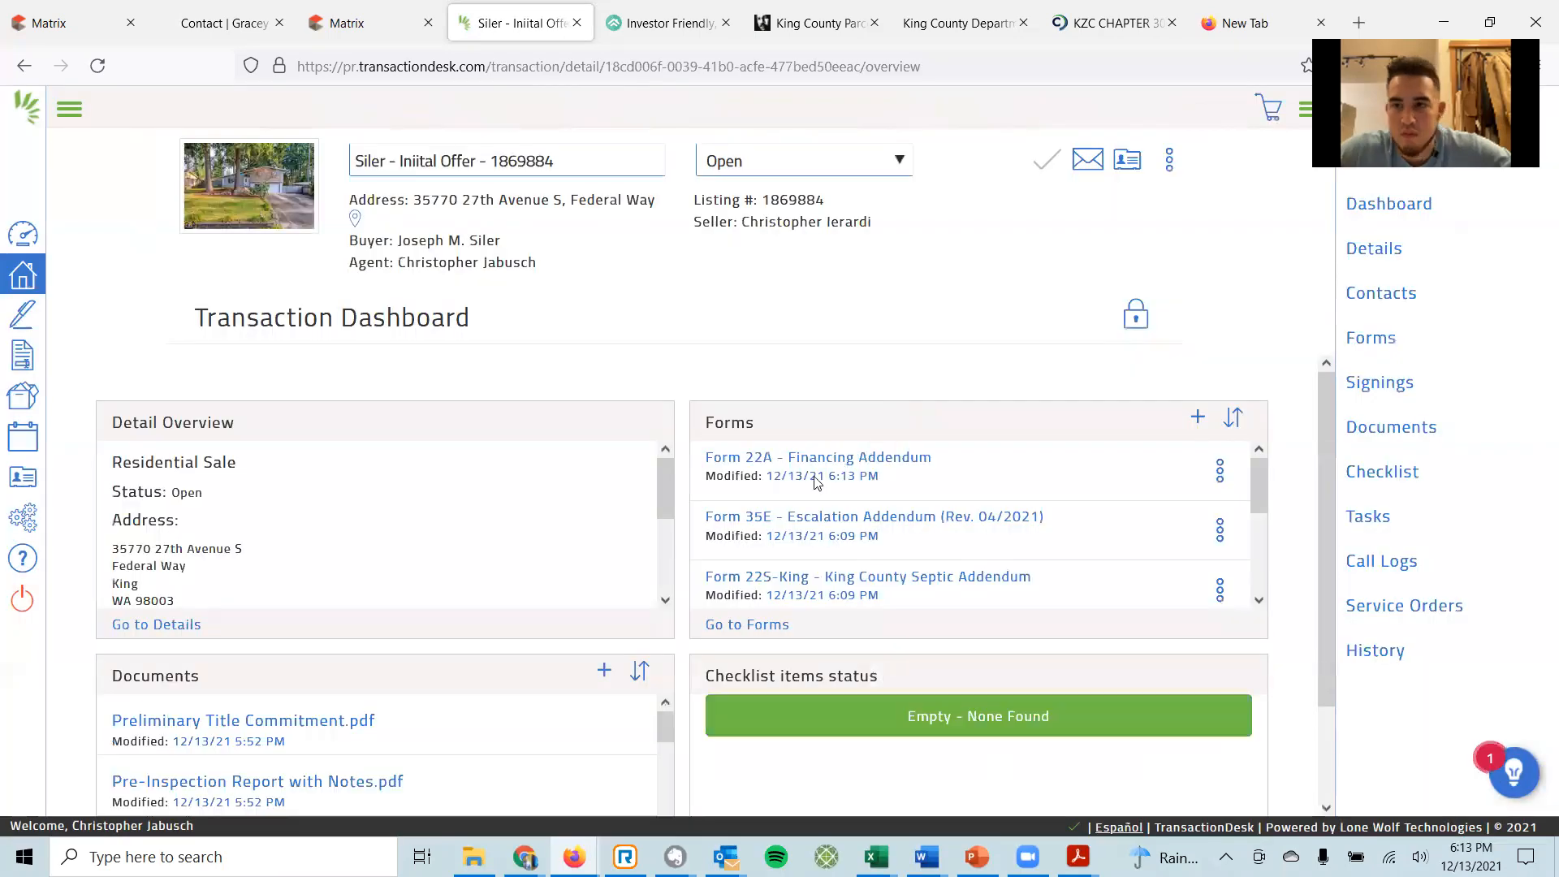
pyautogui.scroll(-3, 831, 520)
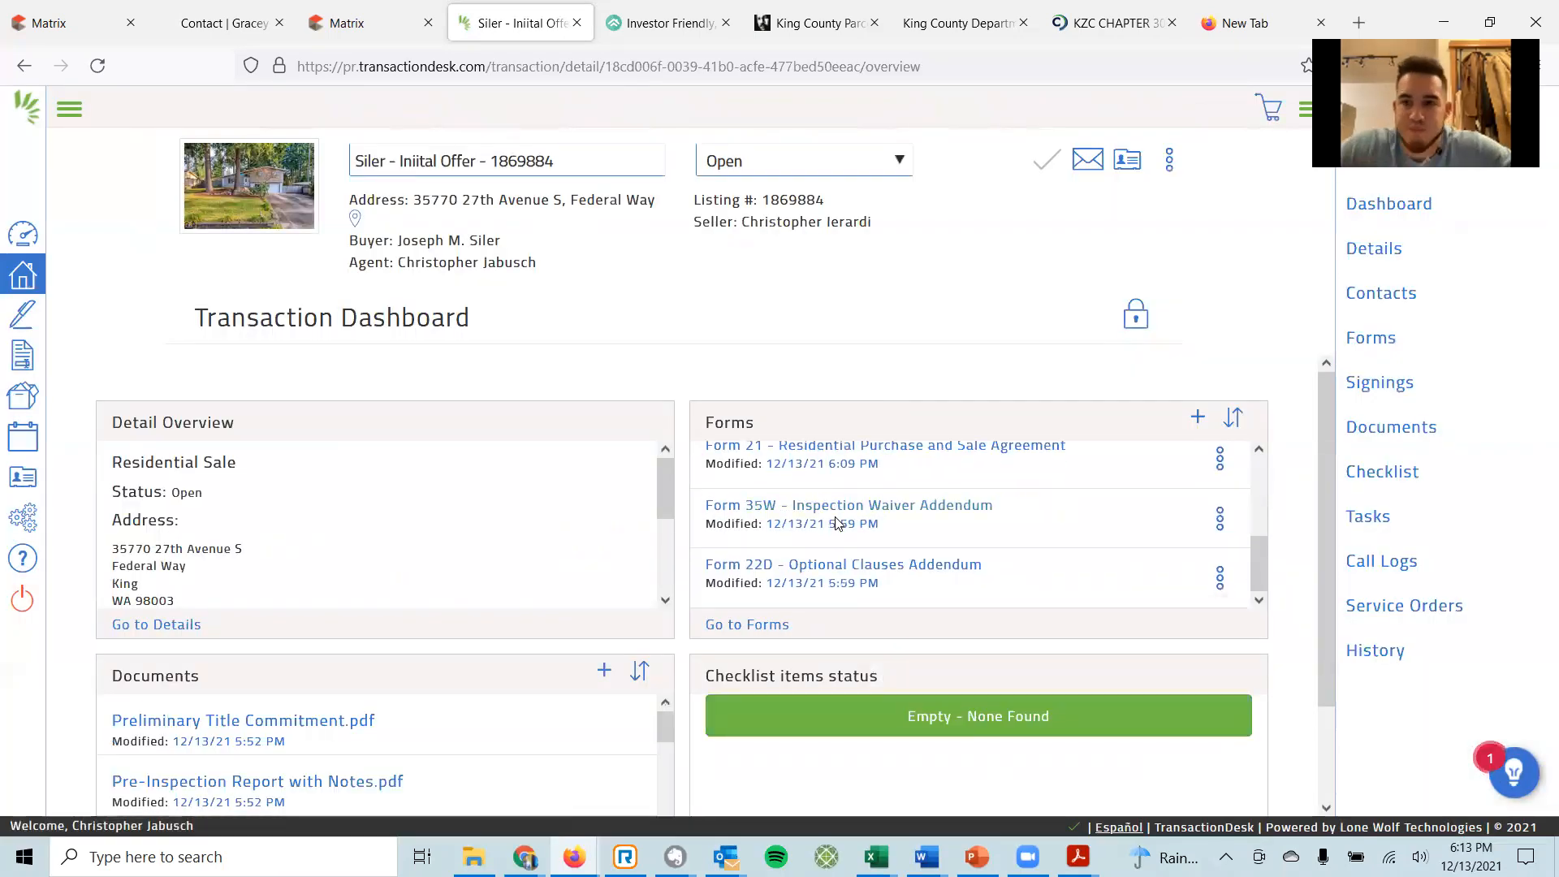
pyautogui.click(831, 565)
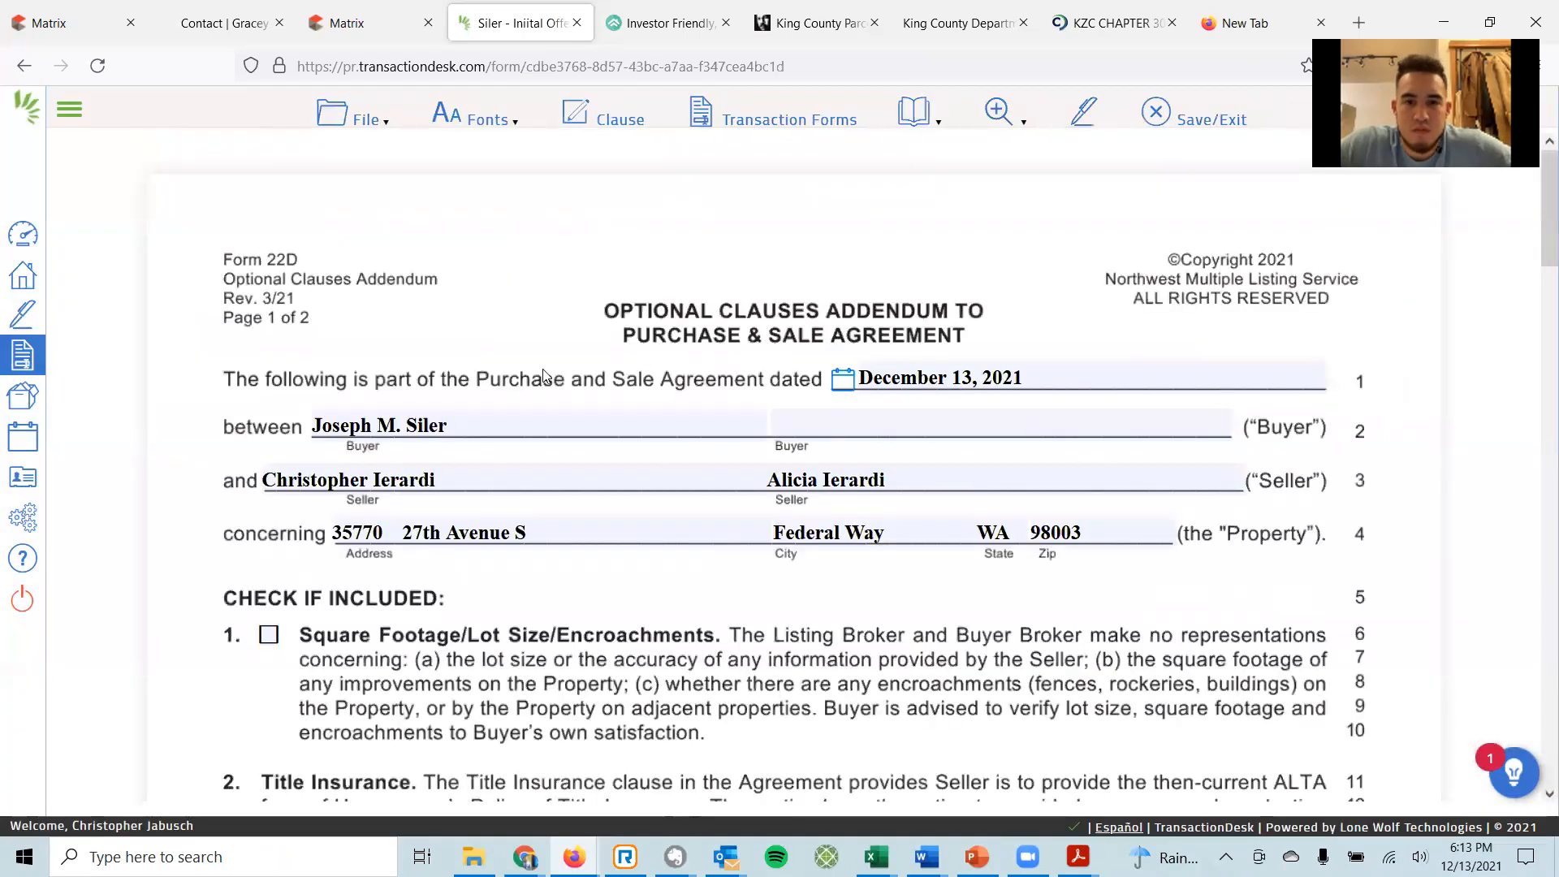
# Check the Square Footage/Lot Size/Encroachments clause, and leave both title insurance coverage options unchecked.
pyautogui.scroll(-2, 549, 366)
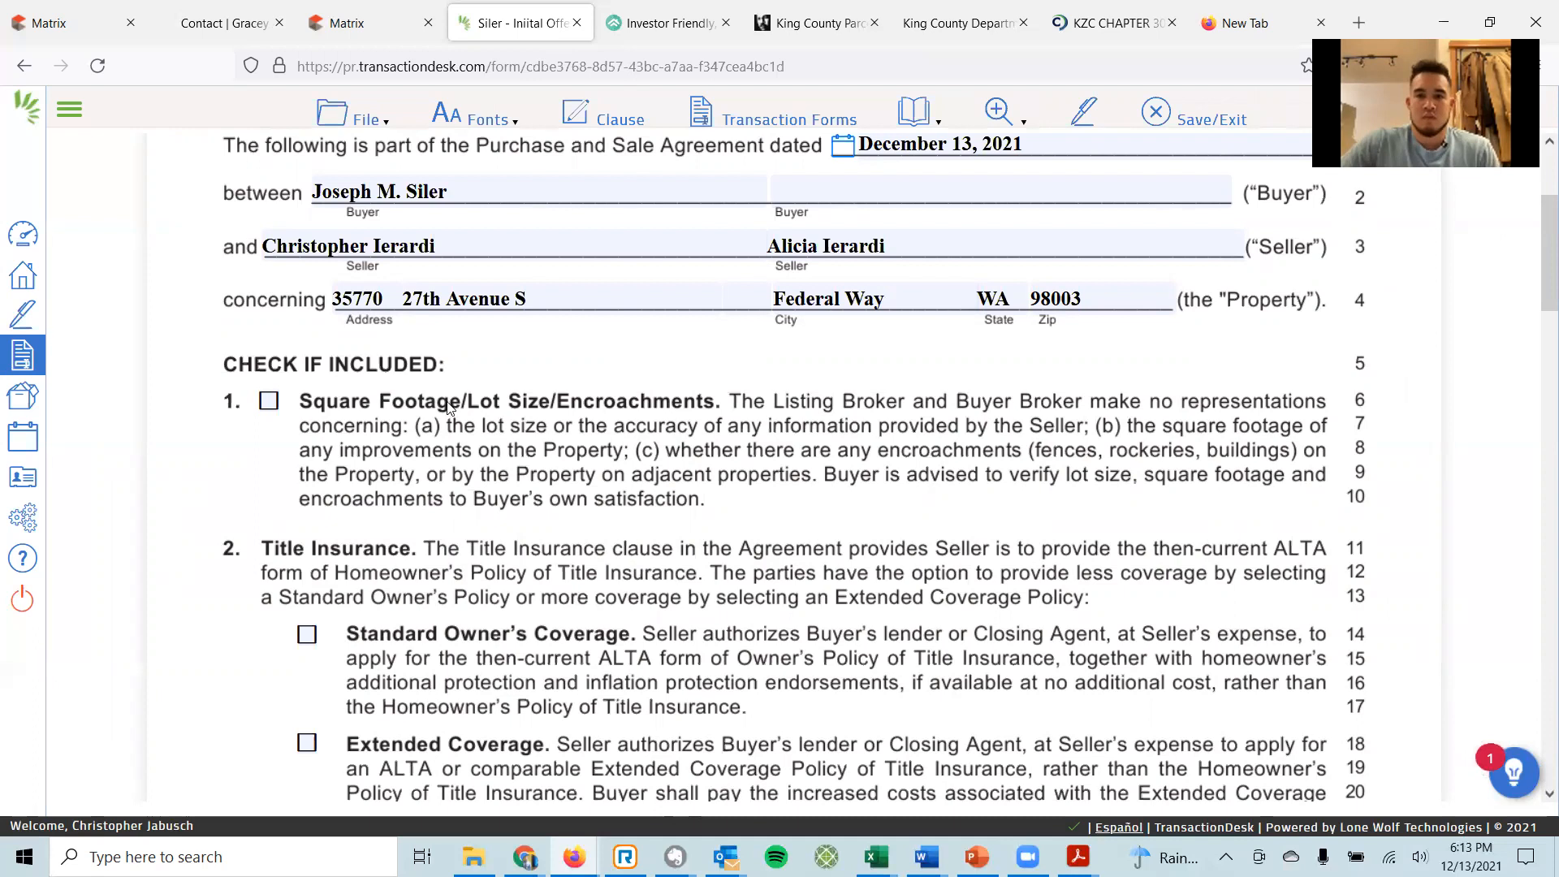
pyautogui.click(269, 402)
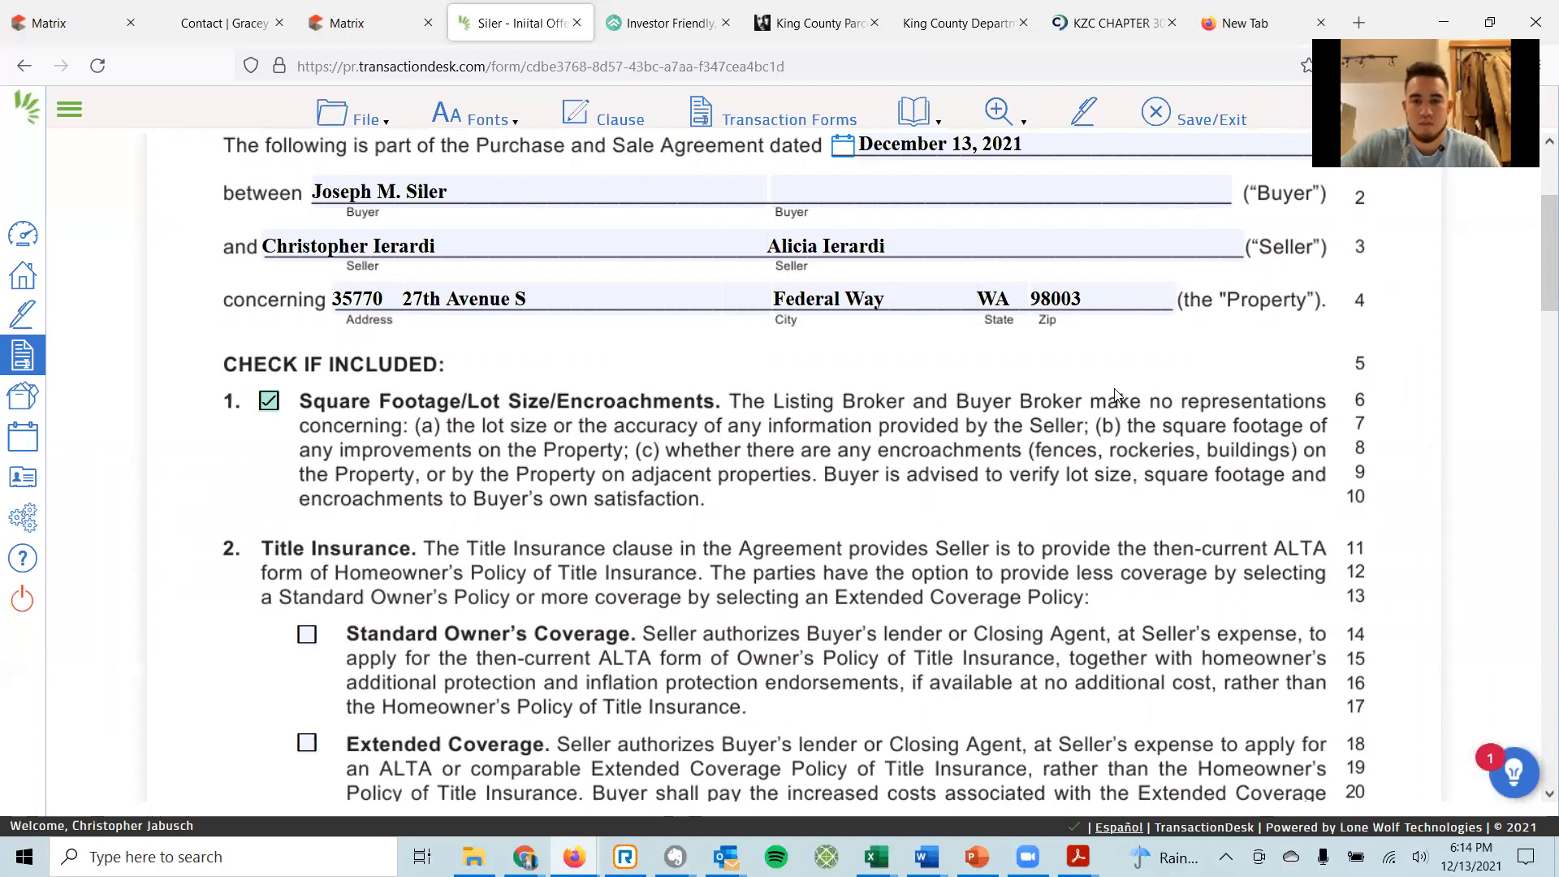
pyautogui.scroll(-1, 936, 442)
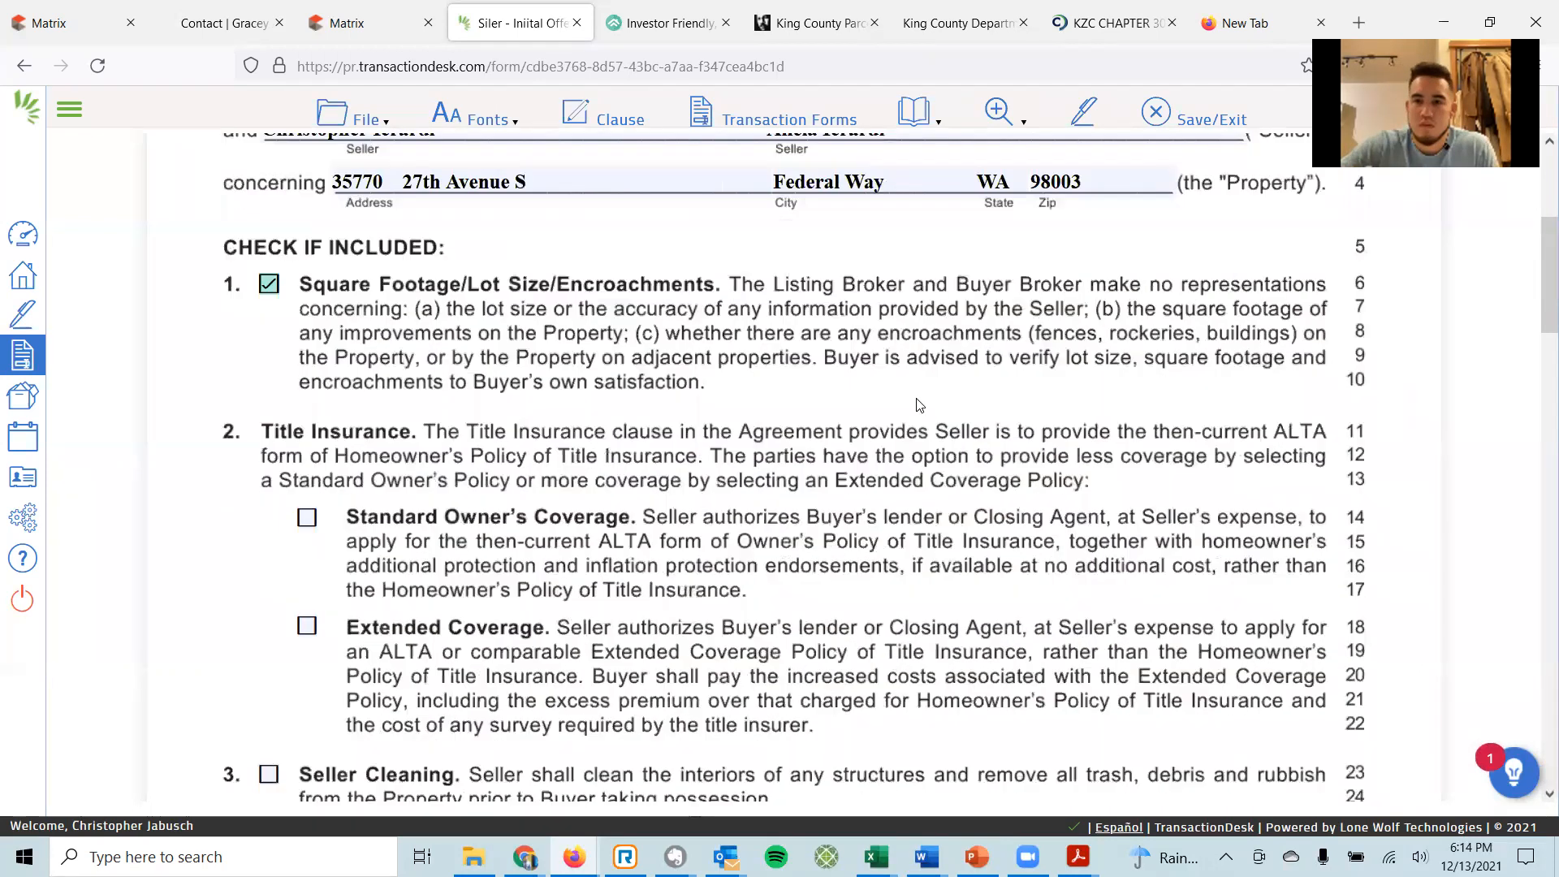
pyautogui.scroll(-2, 881, 326)
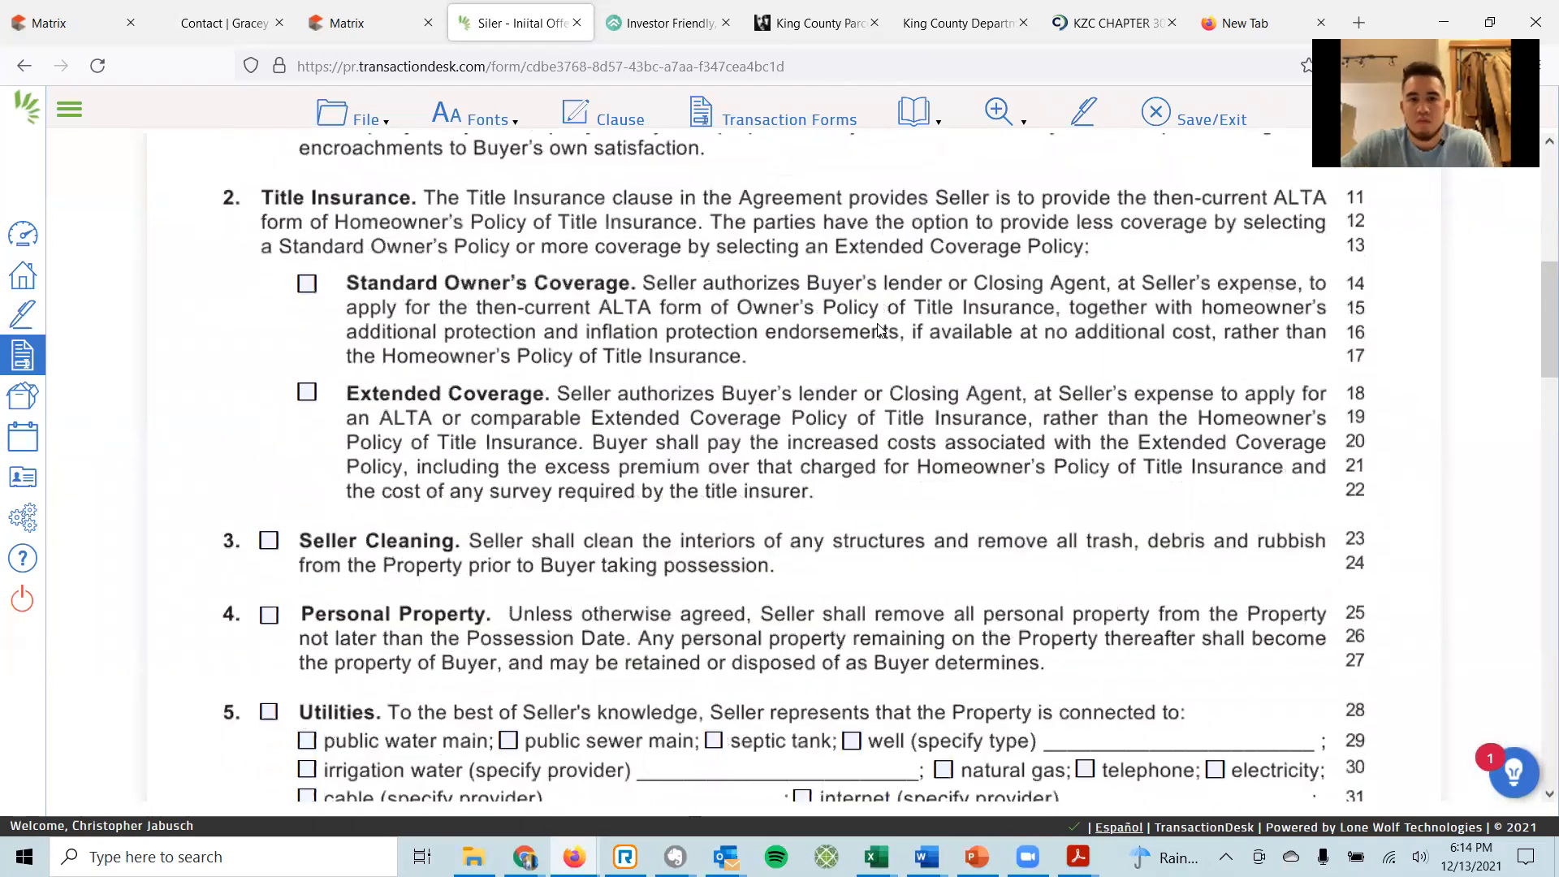
pyautogui.scroll(1, 880, 326)
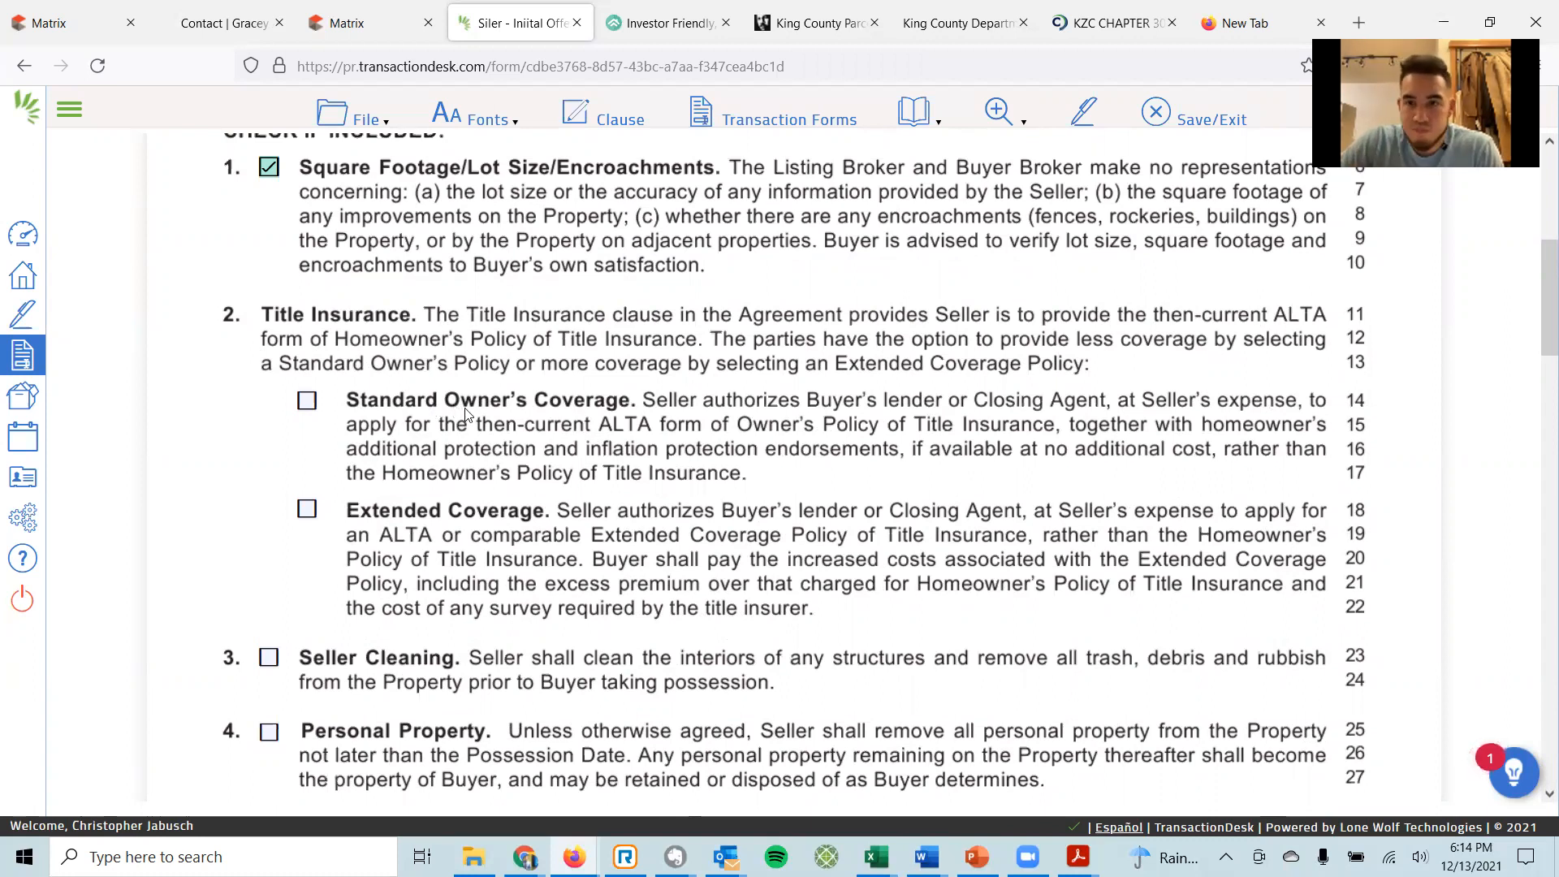
pyautogui.click(307, 401)
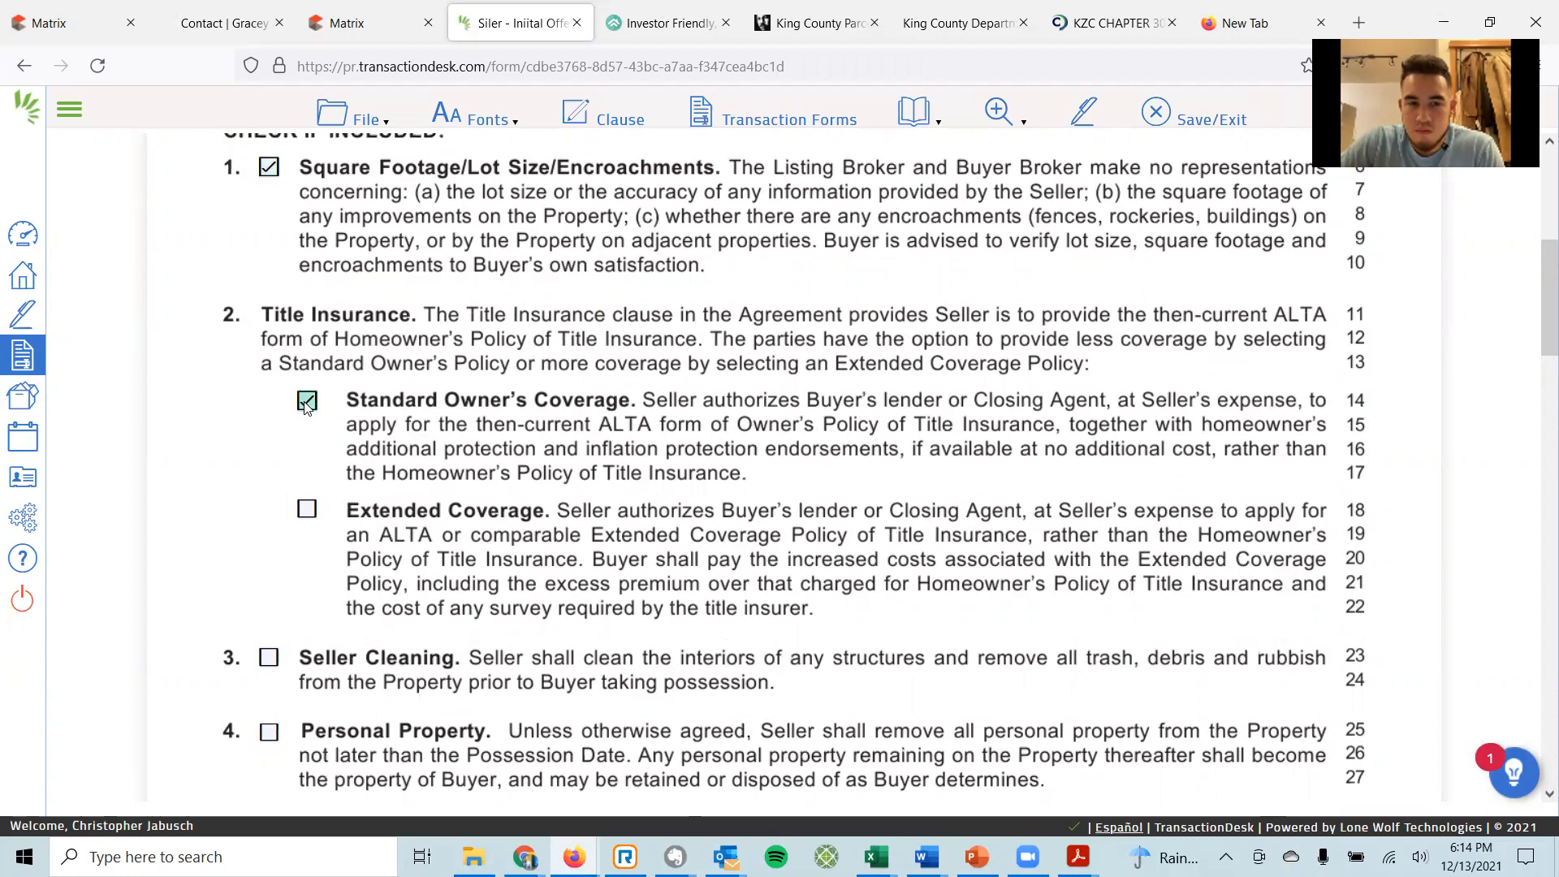
pyautogui.click(308, 512)
pyautogui.click(308, 403)
pyautogui.click(309, 510)
# Include the Seller Cleaning and Personal Property clauses.
pyautogui.scroll(-3, 633, 478)
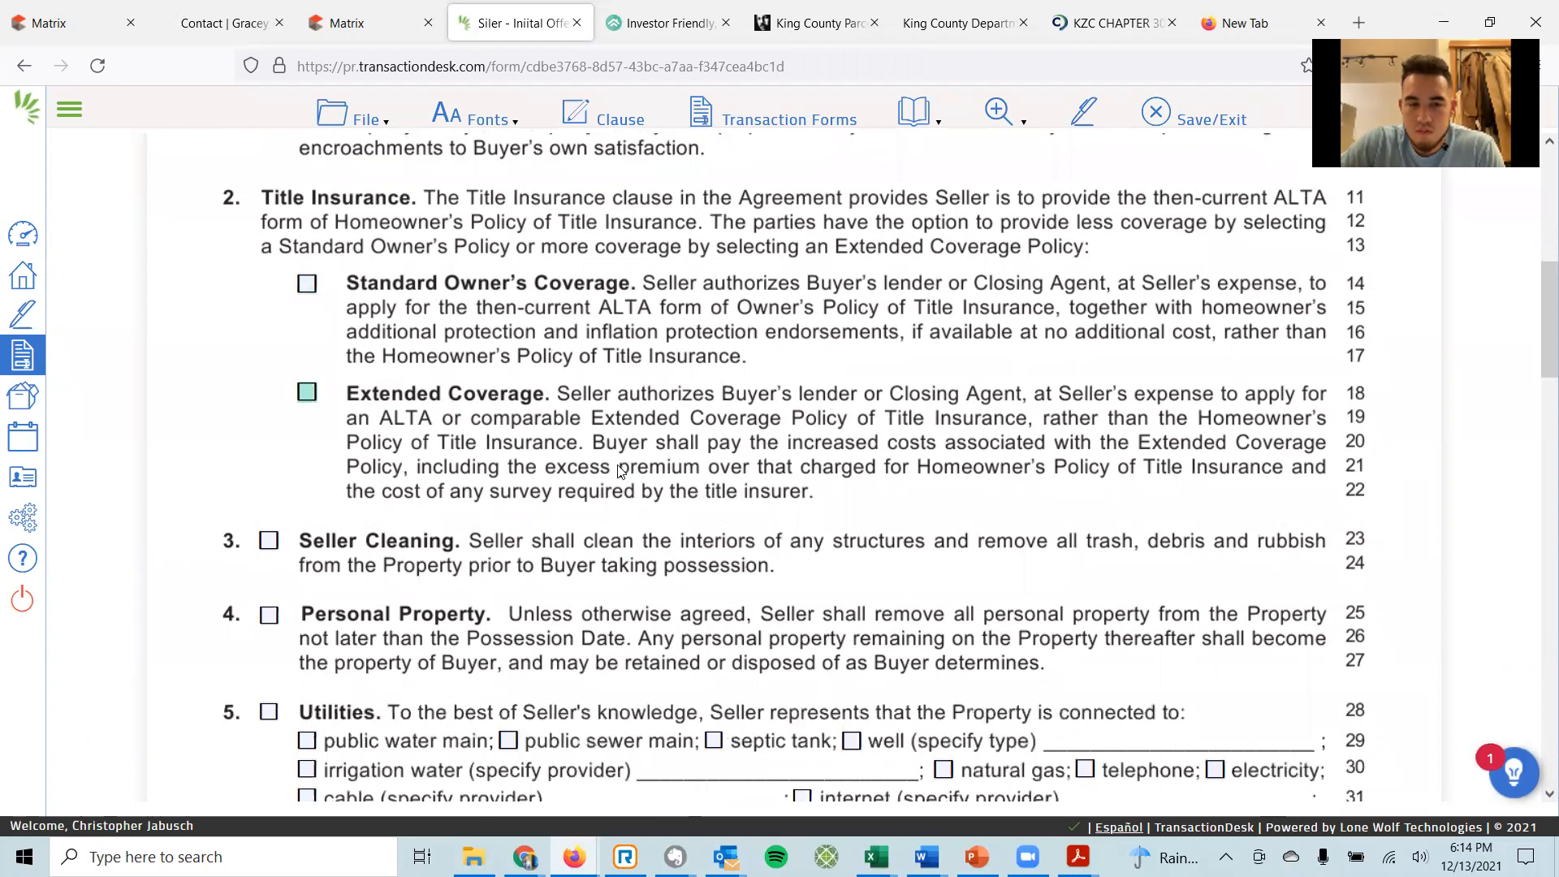
pyautogui.scroll(-3, 610, 461)
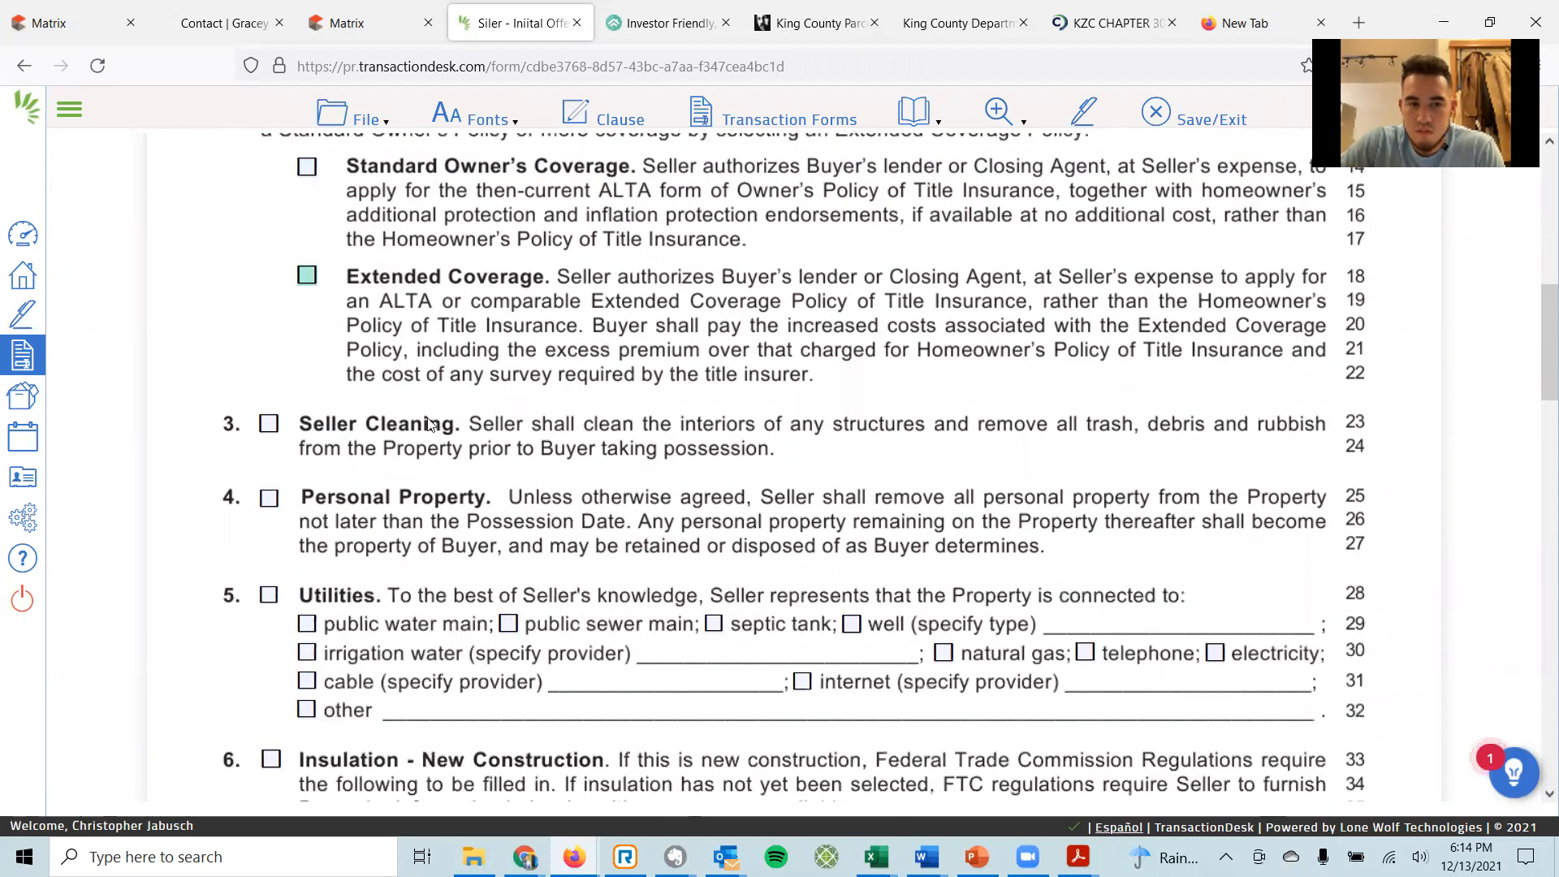
pyautogui.click(268, 424)
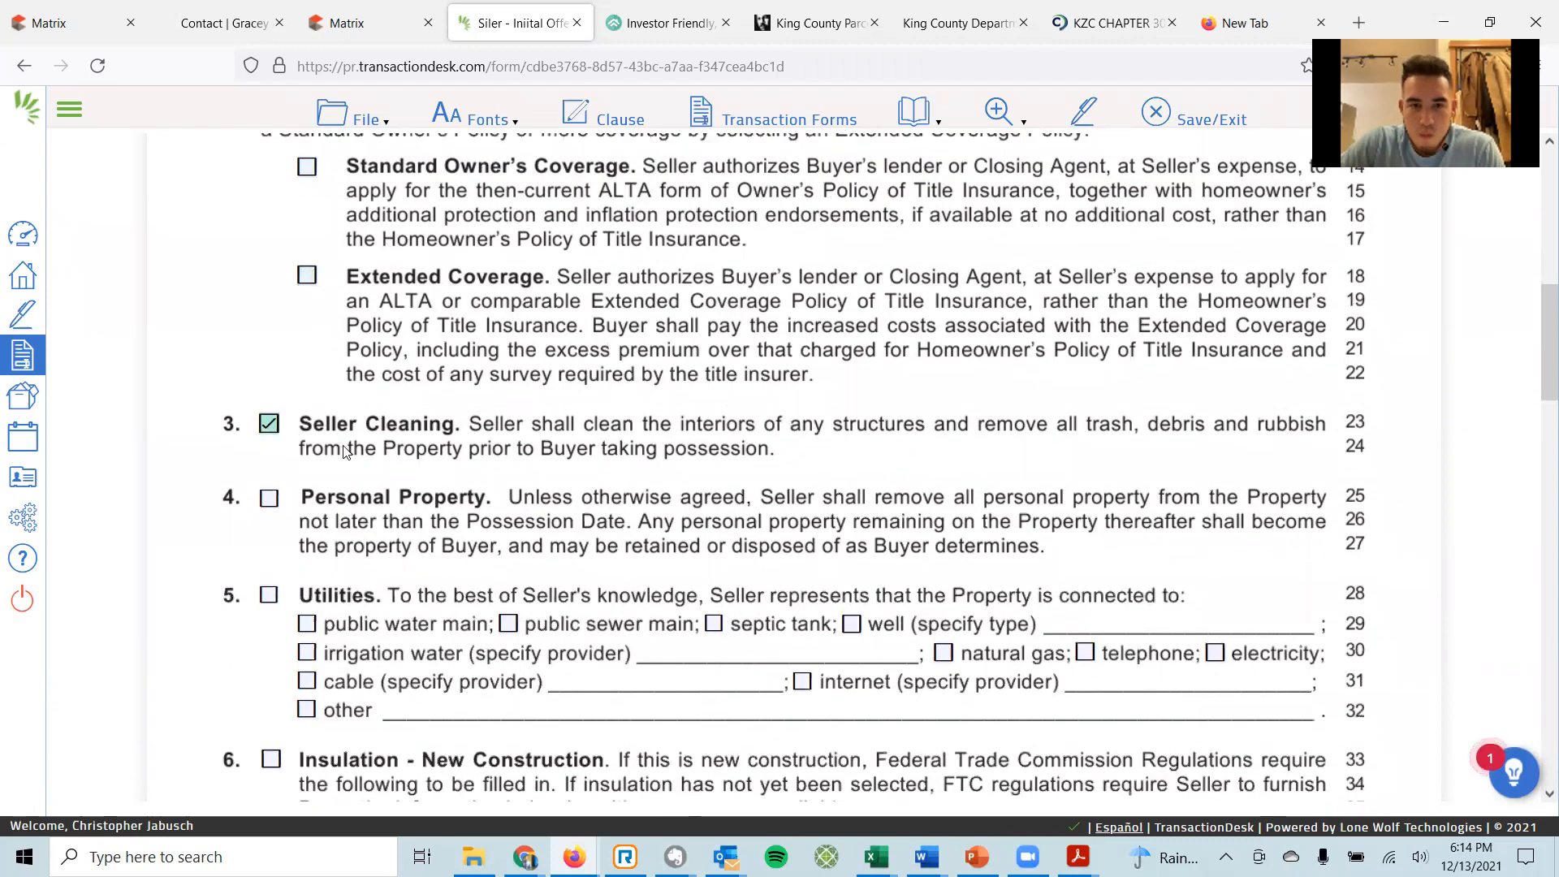
pyautogui.click(269, 498)
# Re-check the Seller Cleaning clause.
pyautogui.scroll(-6, 484, 450)
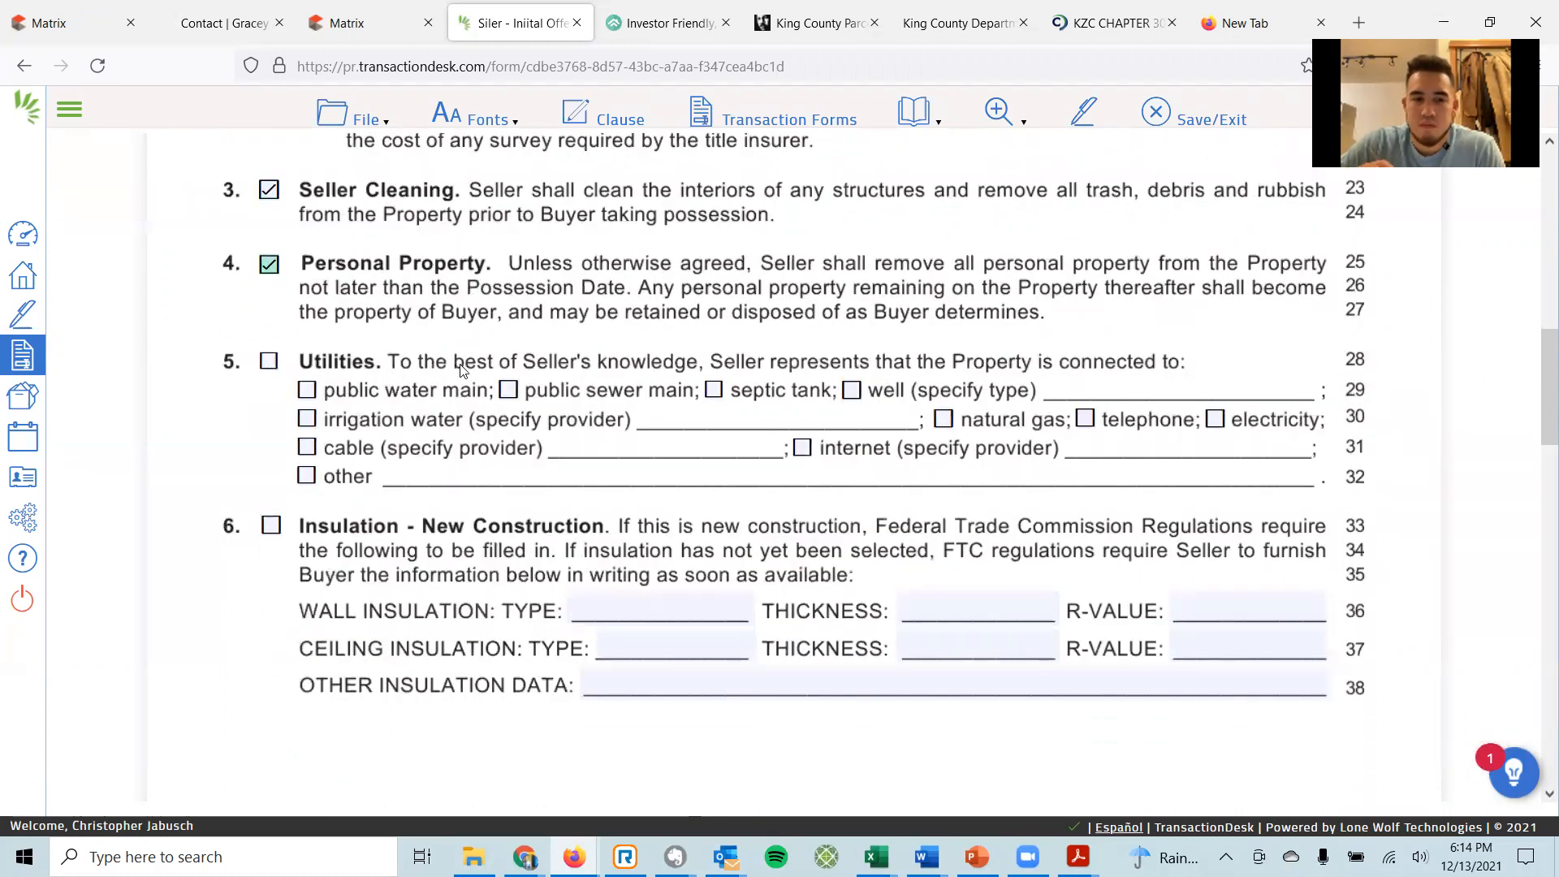
pyautogui.click(268, 191)
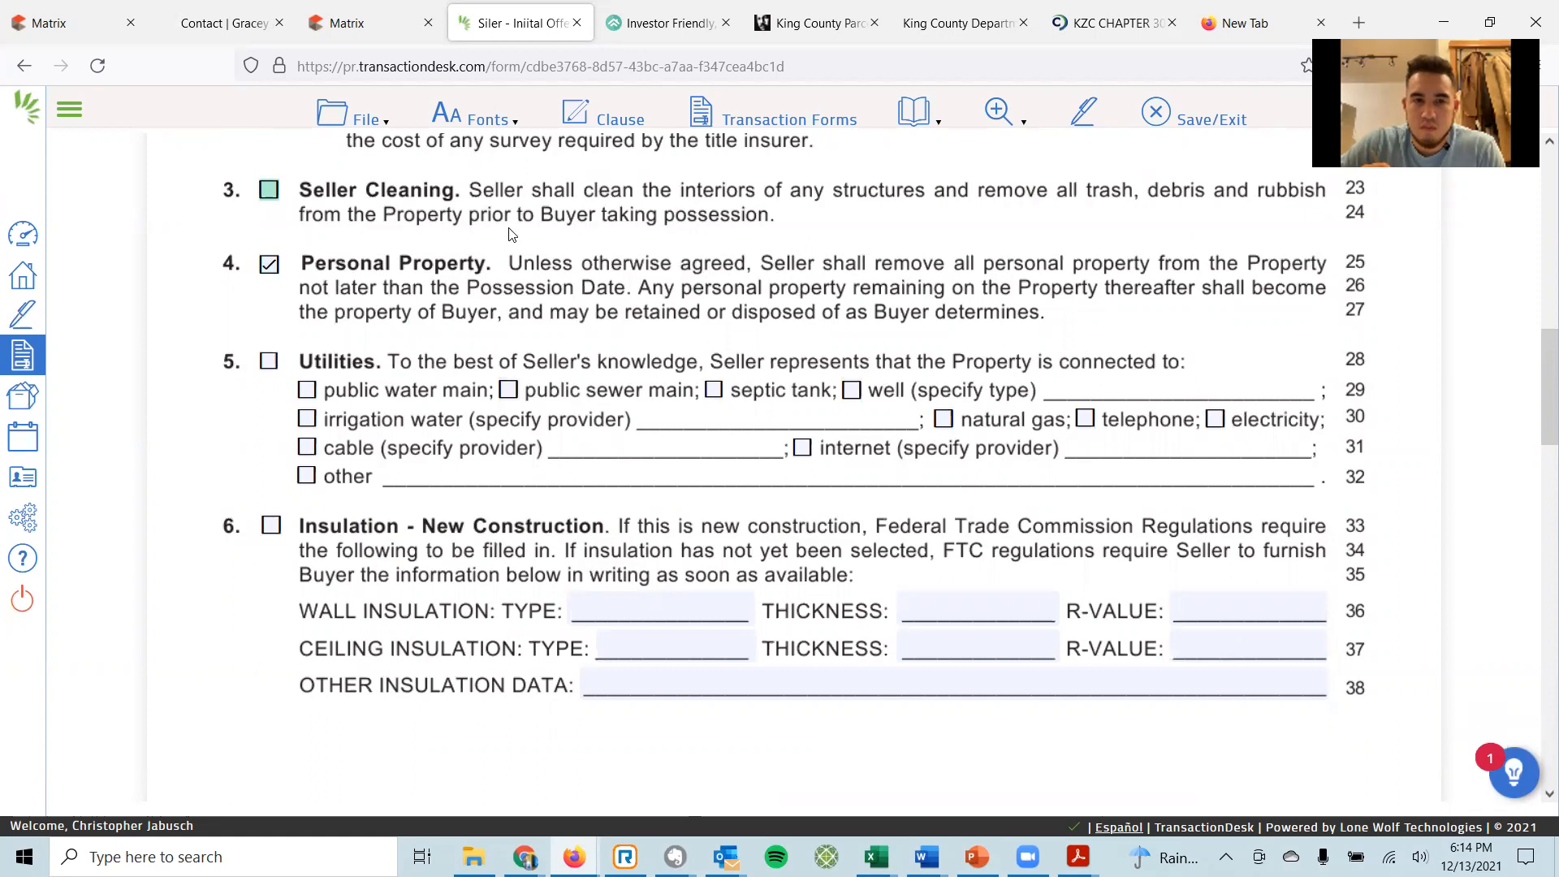
pyautogui.click(270, 193)
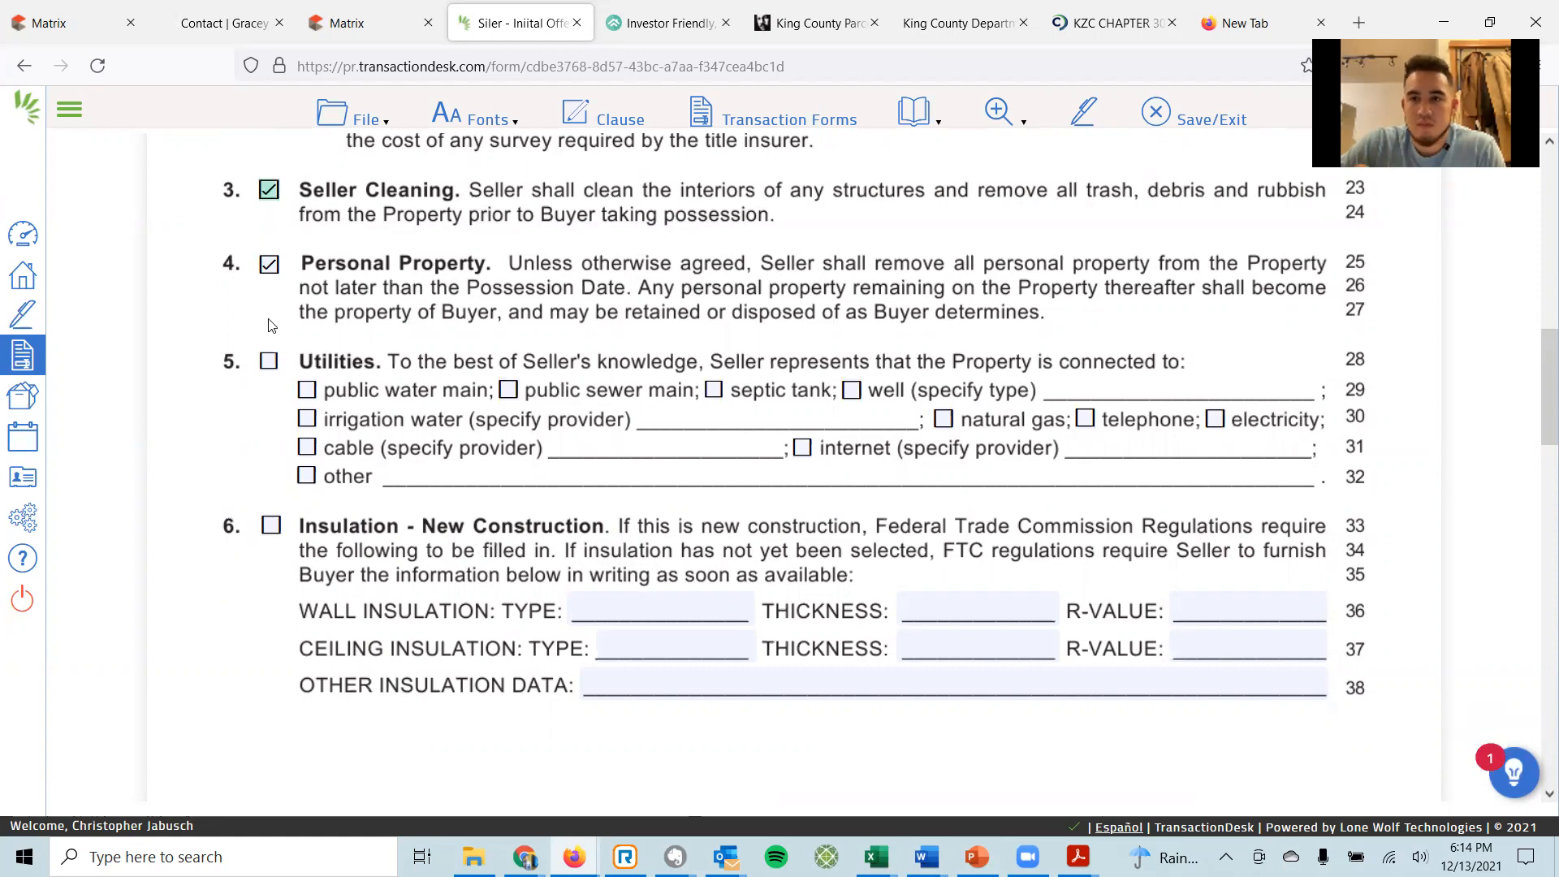
# Include Utilities with public water main, septic tank, natural gas, telephone, electricity, cable and internet connected.
pyautogui.click(269, 365)
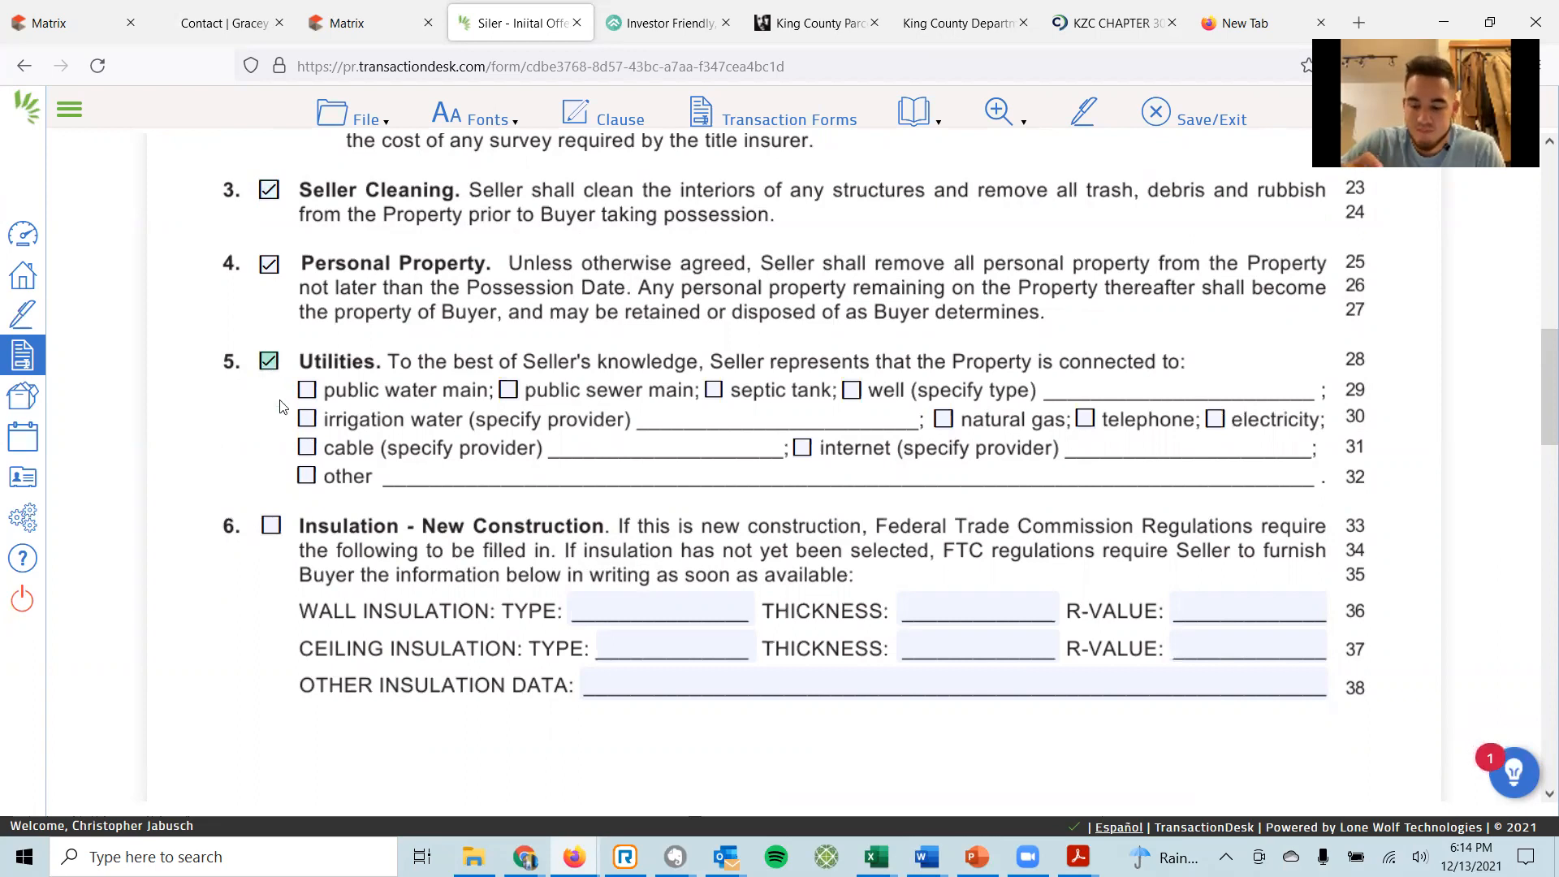
pyautogui.click(306, 391)
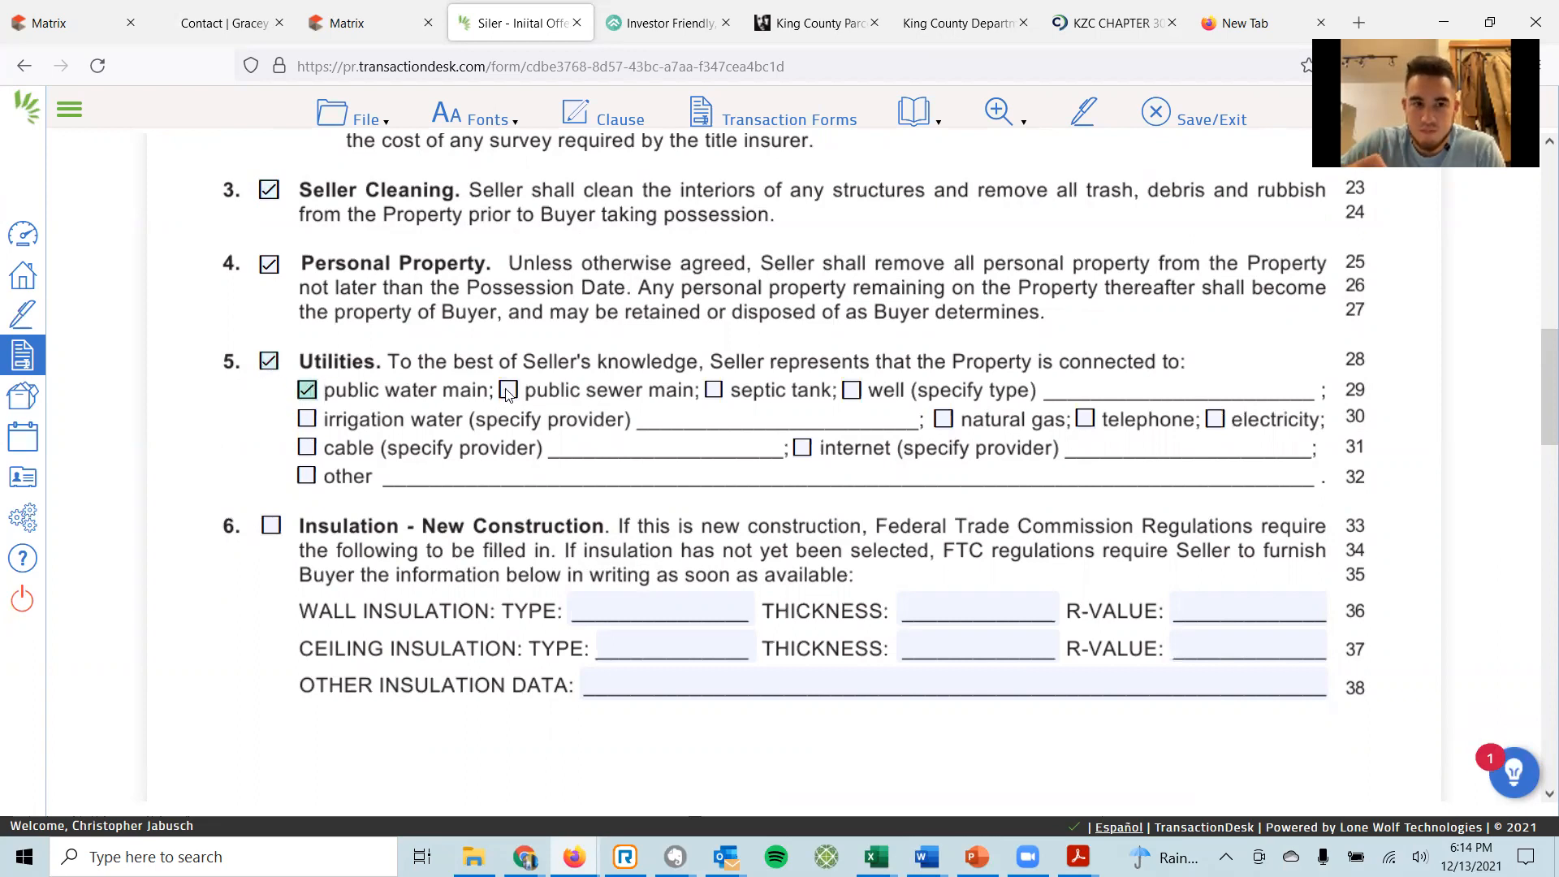
pyautogui.click(714, 393)
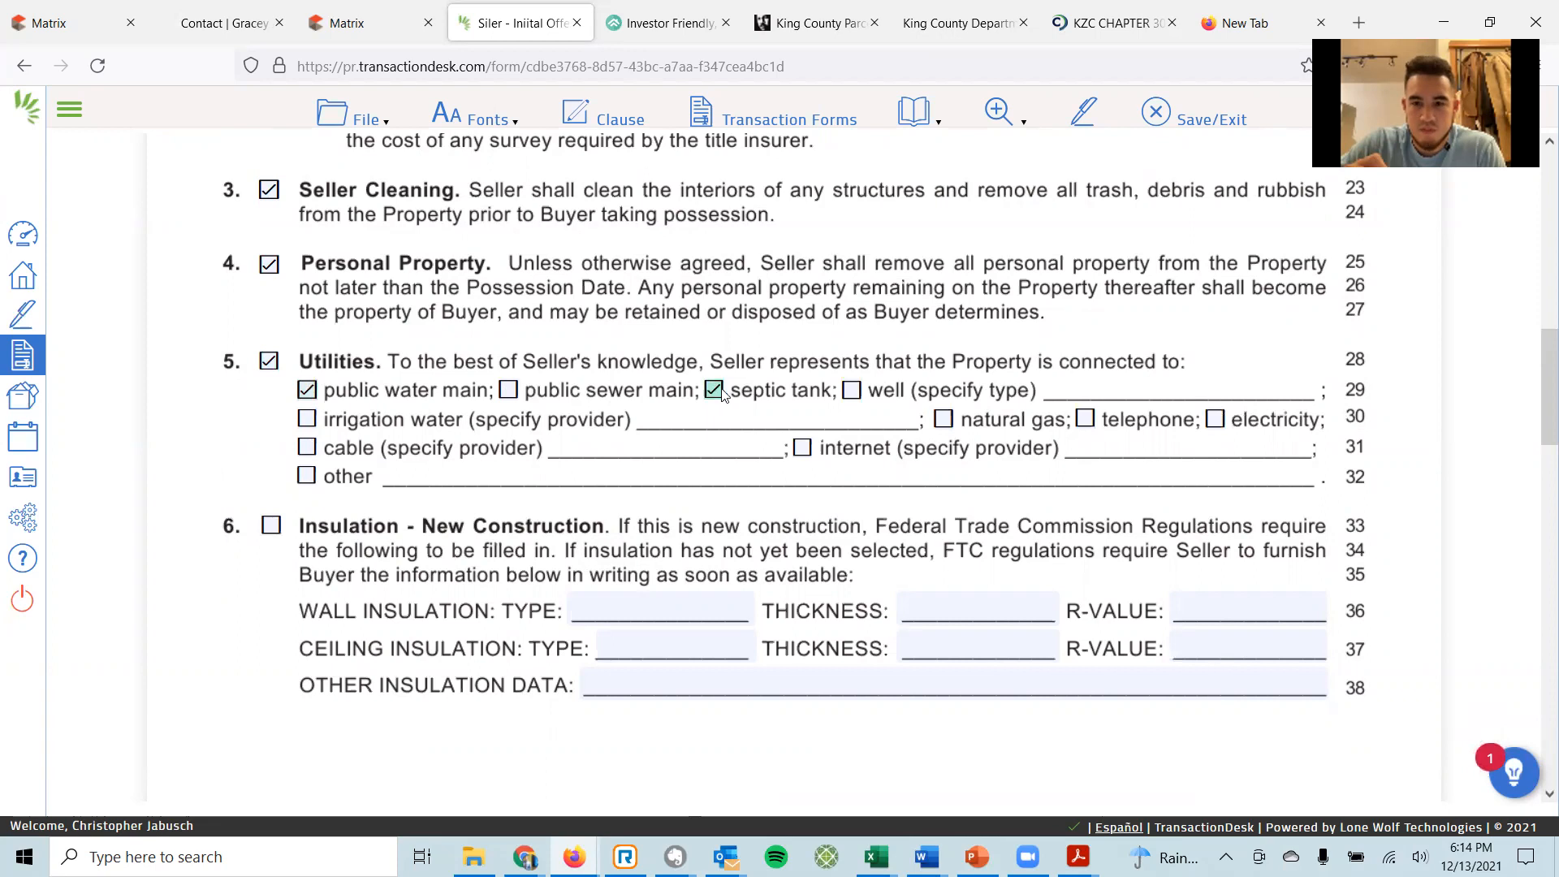
pyautogui.click(944, 420)
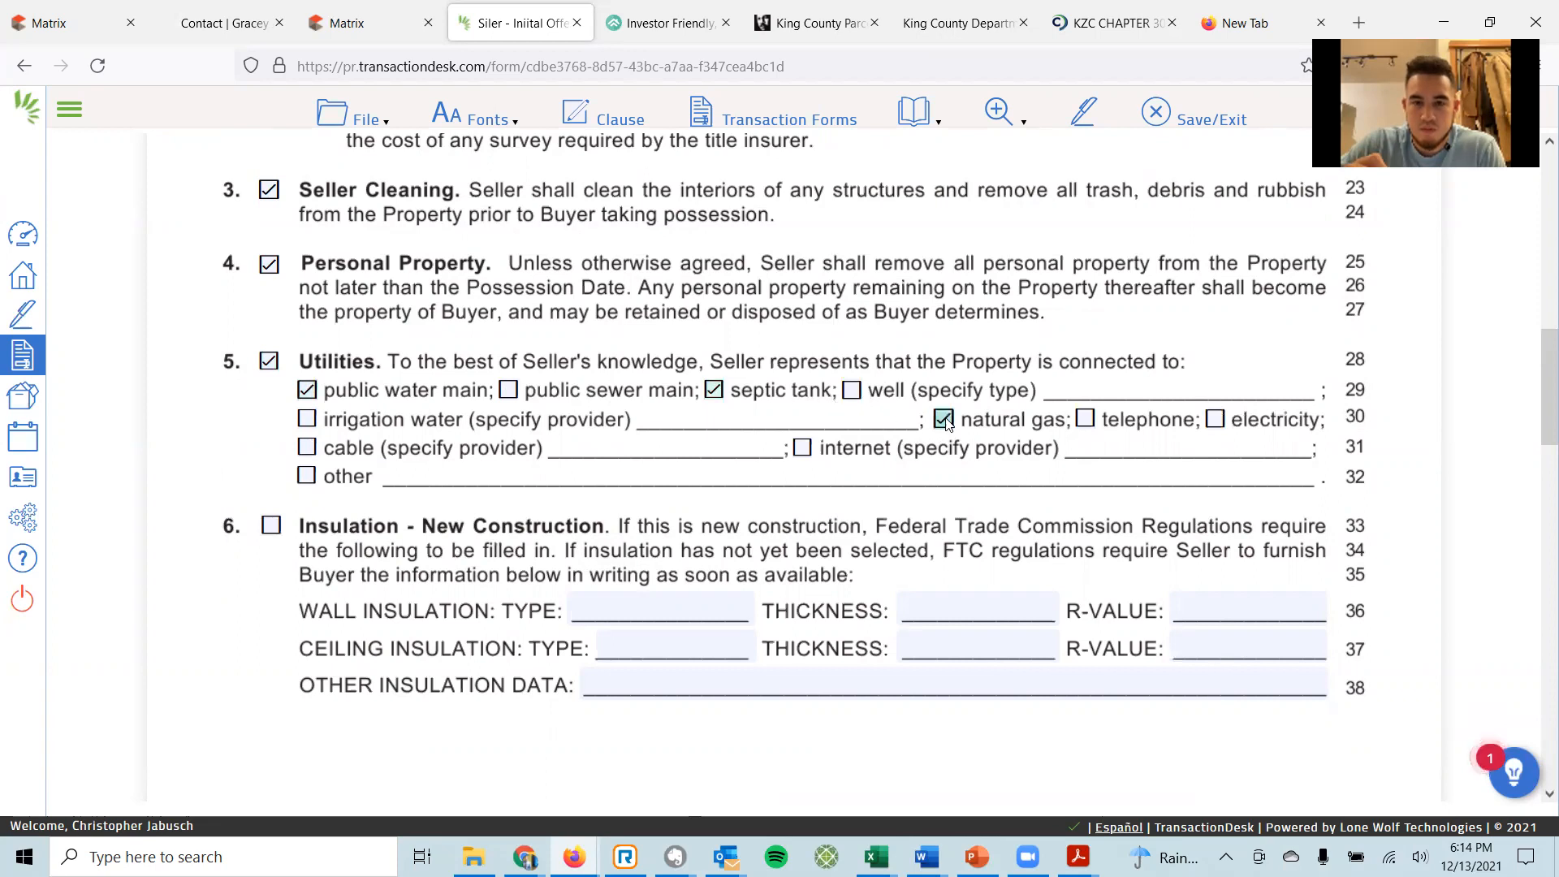
pyautogui.click(1085, 420)
pyautogui.click(1215, 419)
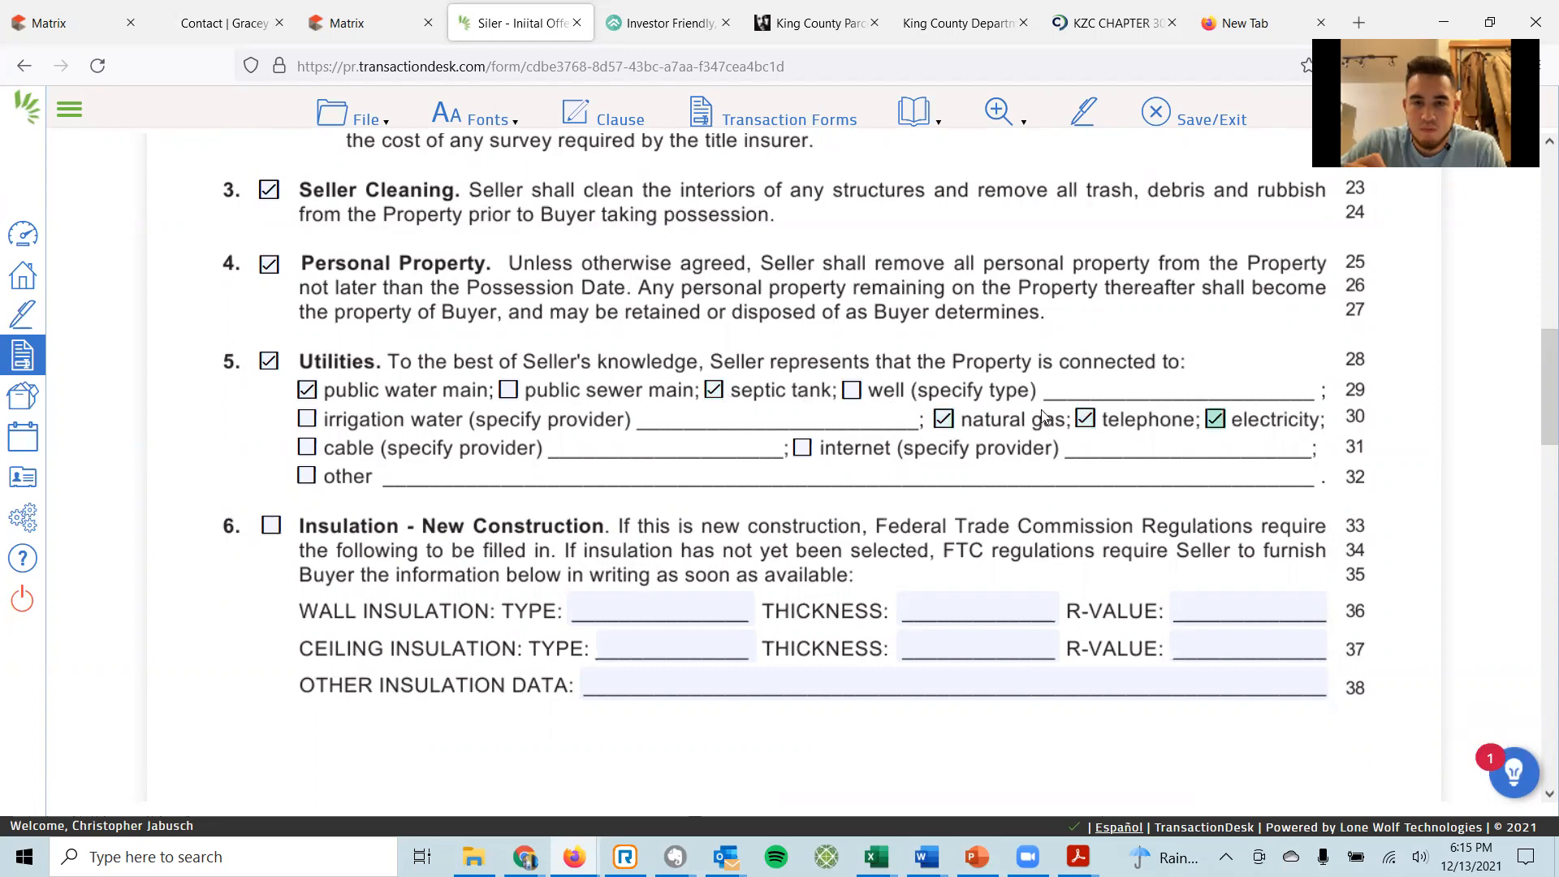
pyautogui.click(307, 449)
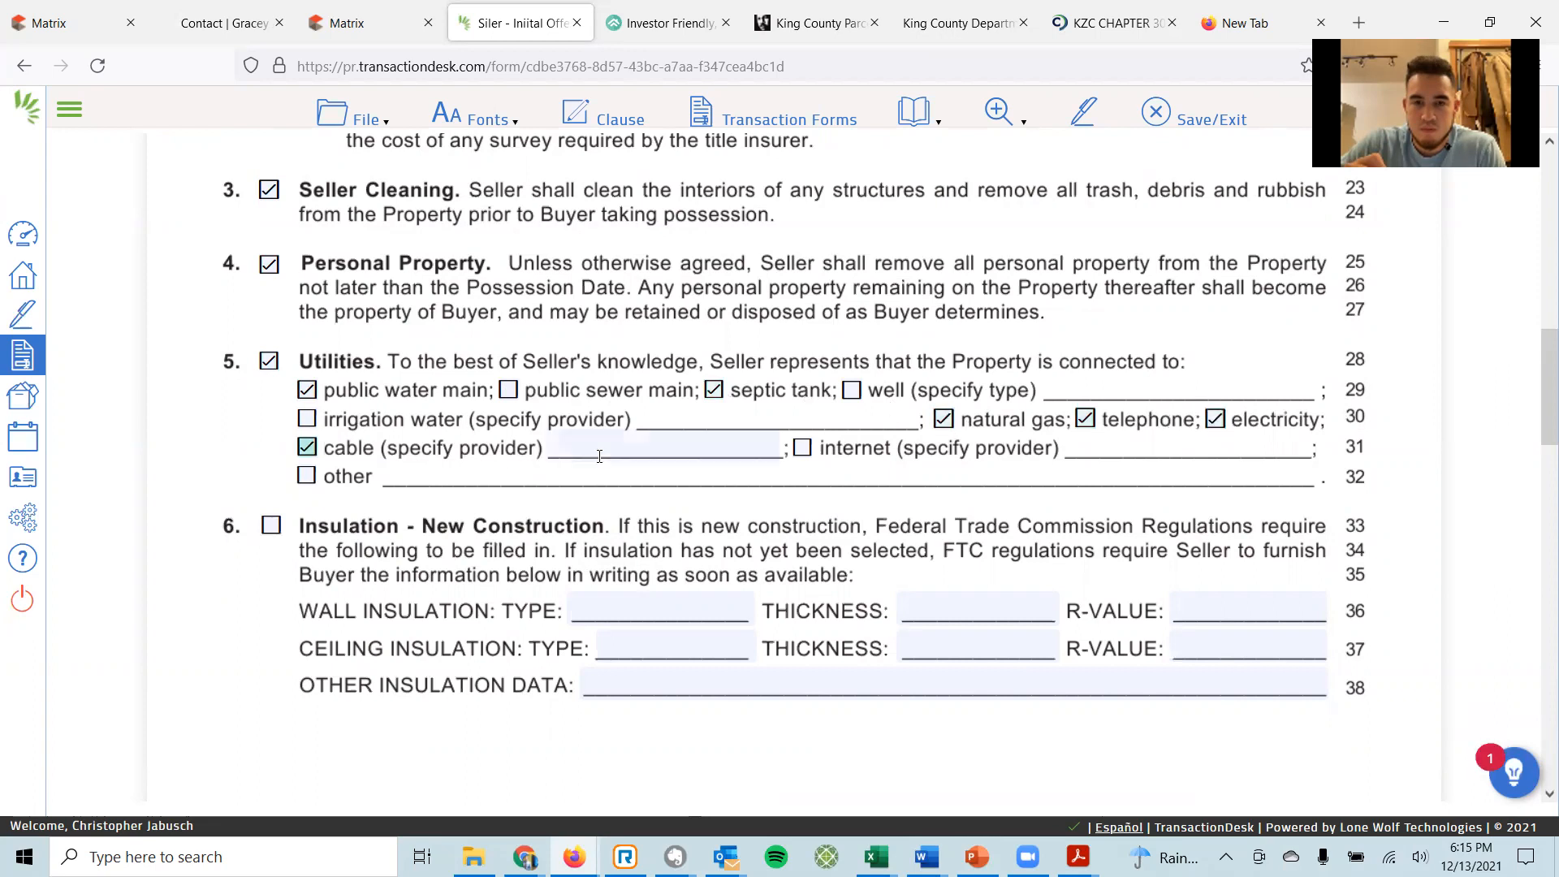
pyautogui.click(802, 449)
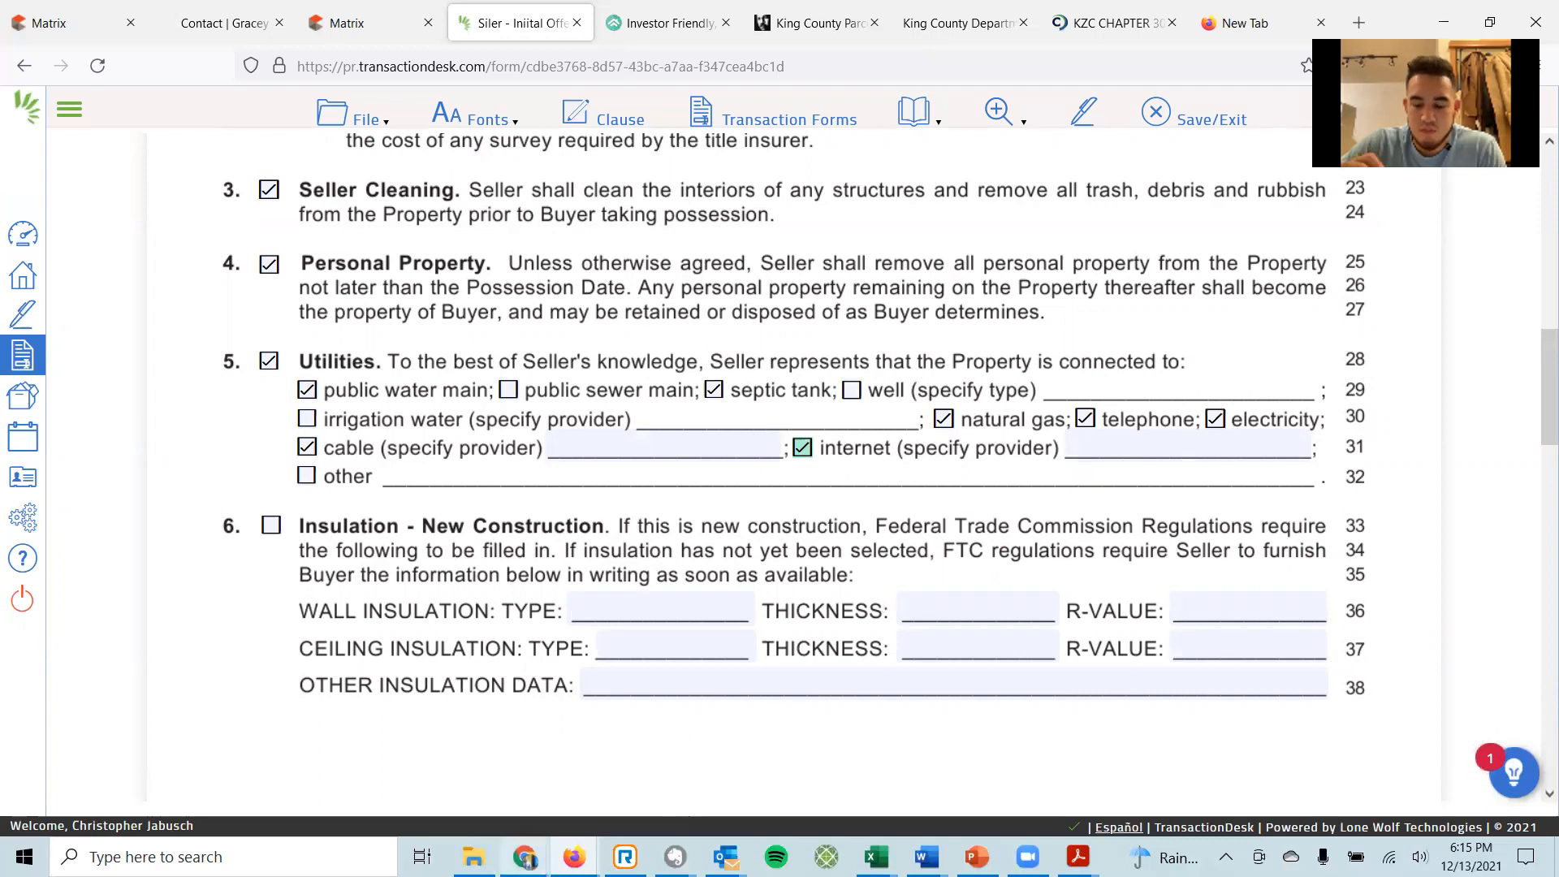
pyautogui.moveTo(574, 856)
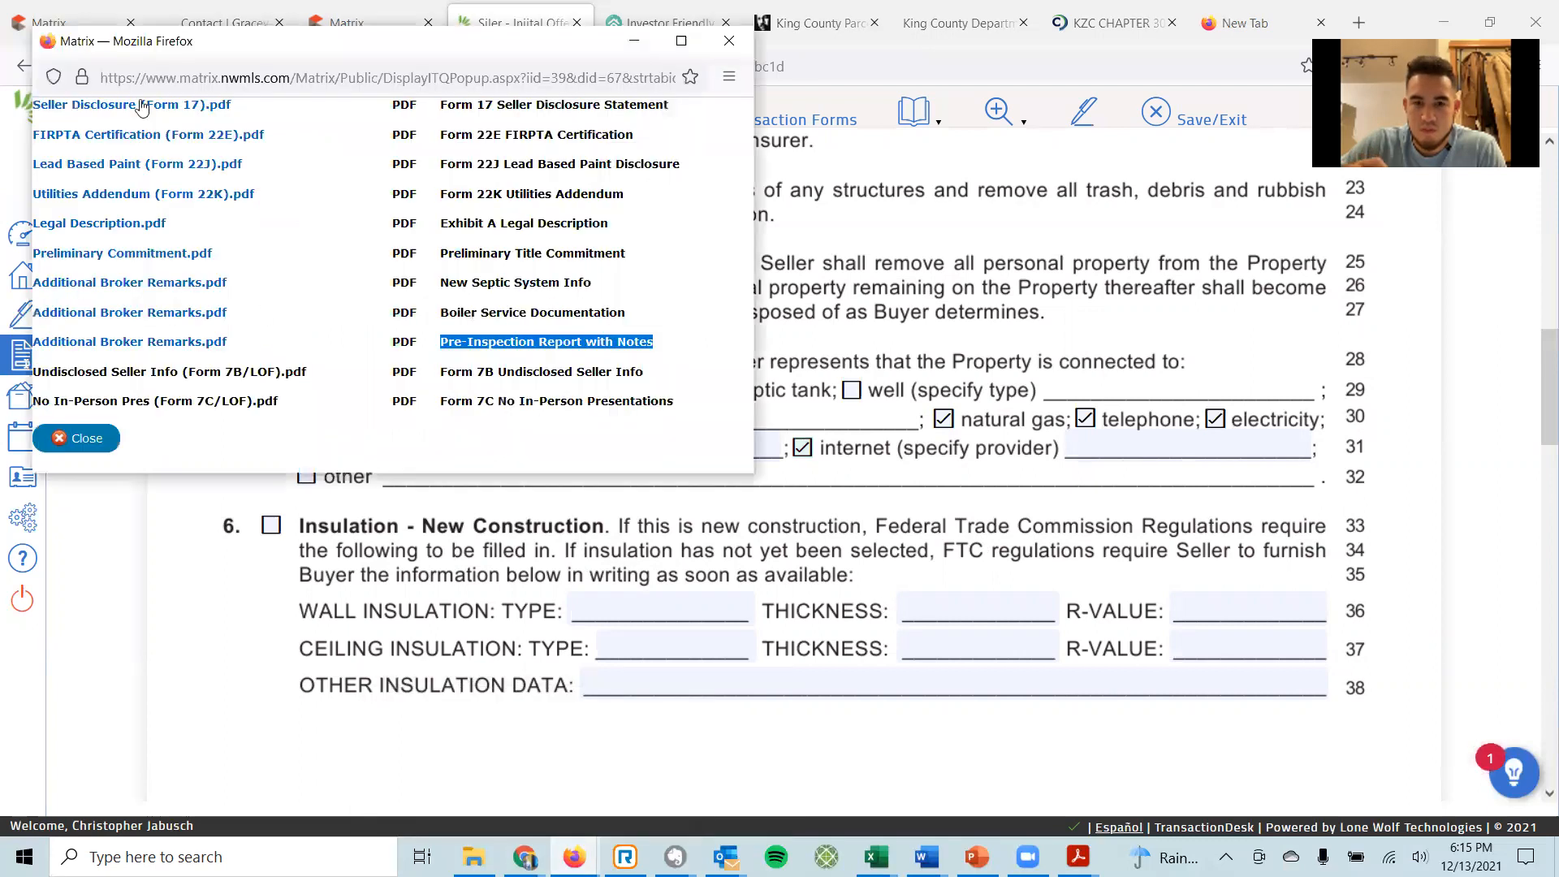
# Open Seller Disclosure (Form 17)-1.pdf at Fit One Full Page, page to page 4, then minimize Acrobat.
pyautogui.click(125, 109)
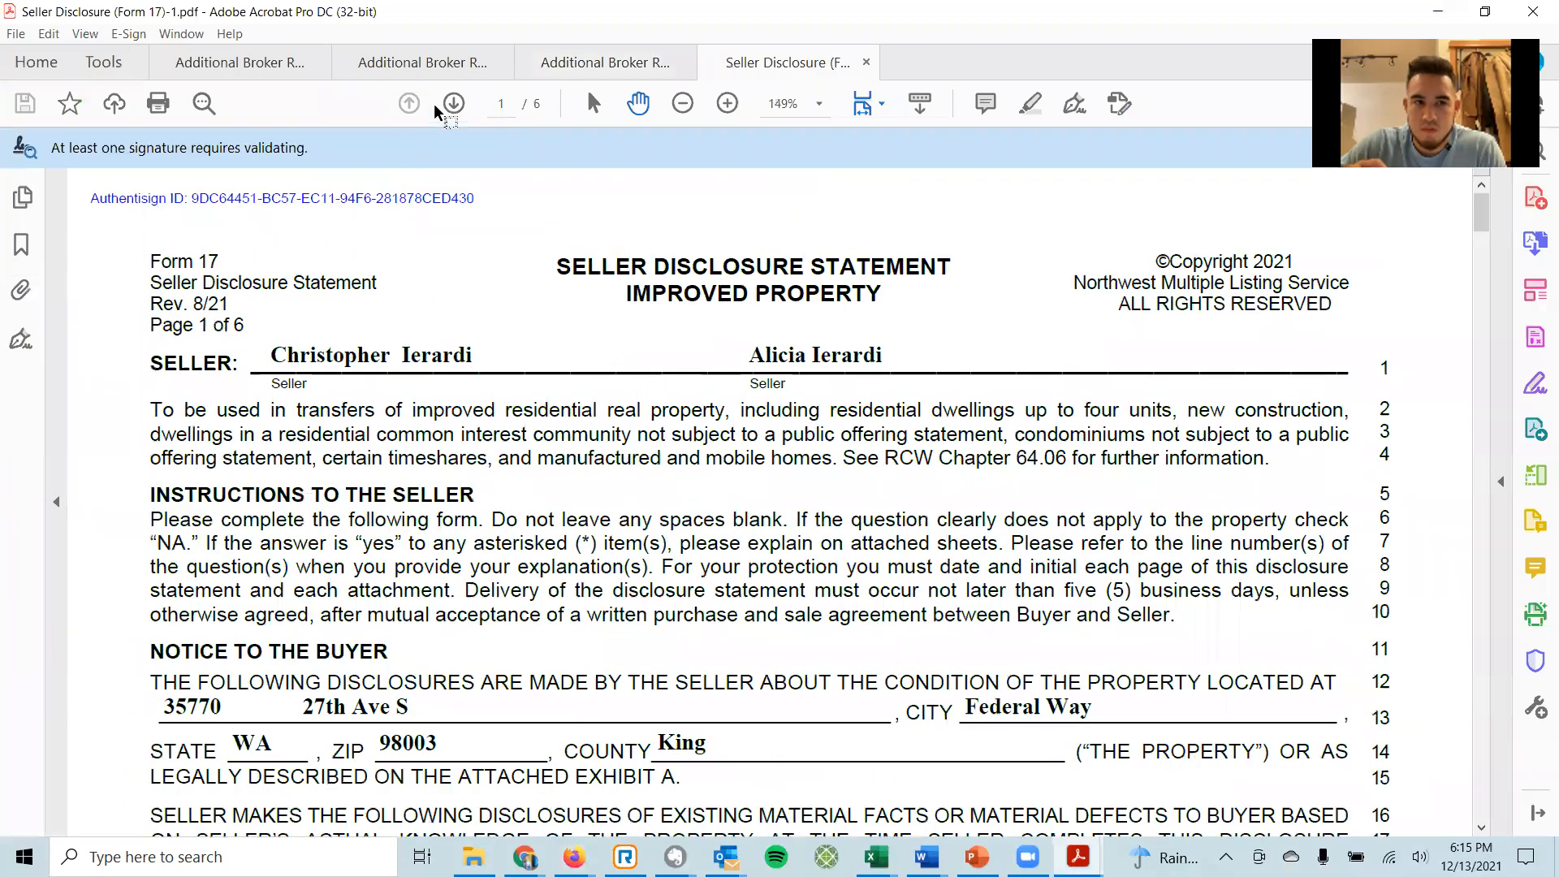
pyautogui.scroll(-5, 573, 438)
pyautogui.scroll(-7, 573, 438)
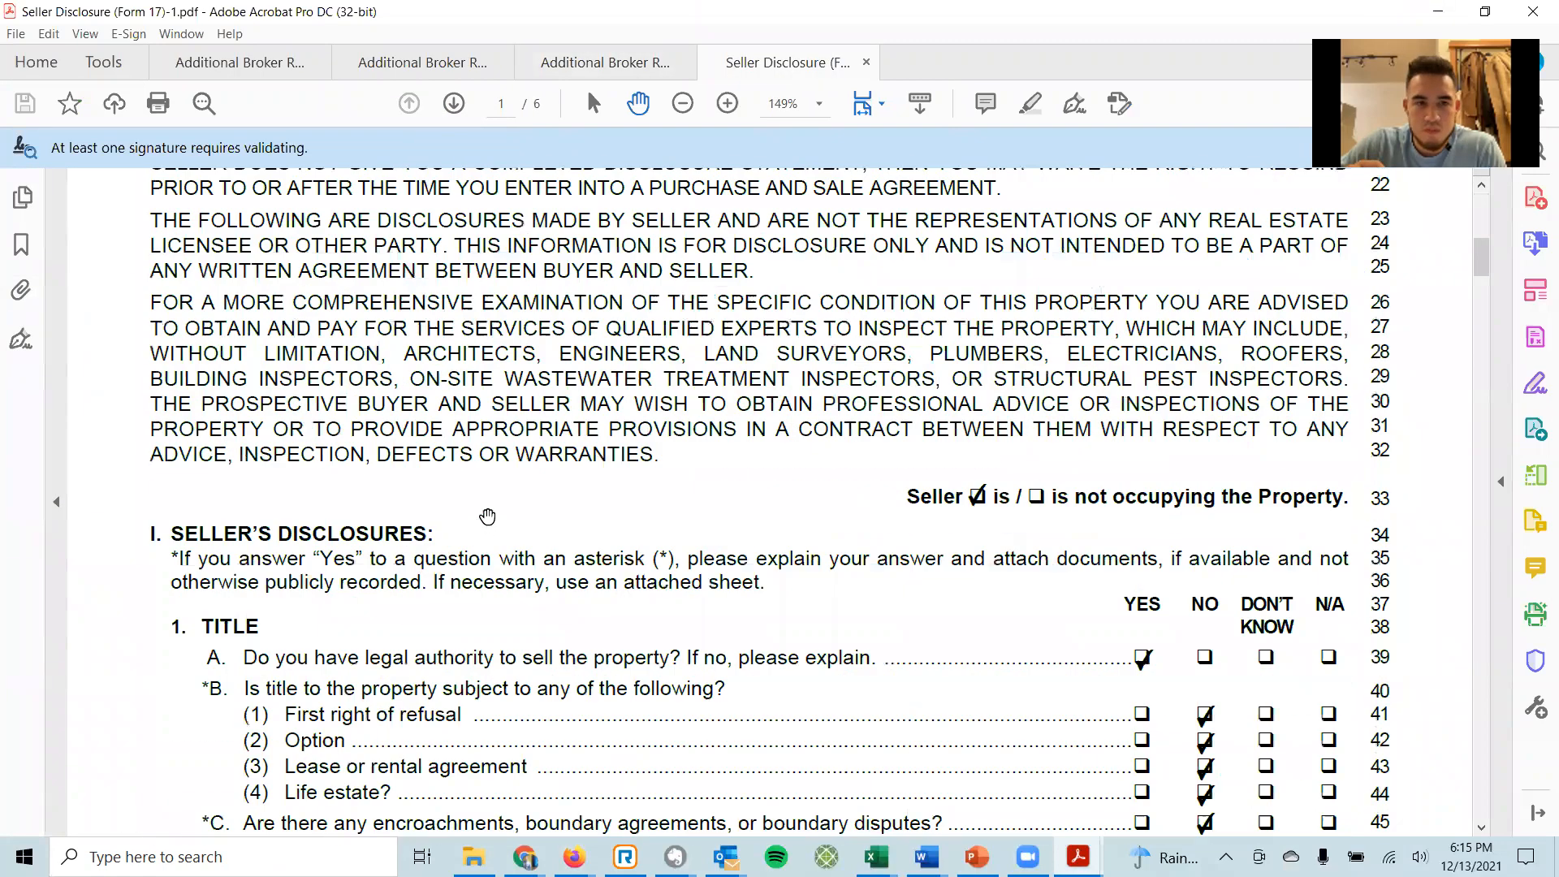
pyautogui.click(456, 107)
pyautogui.click(864, 110)
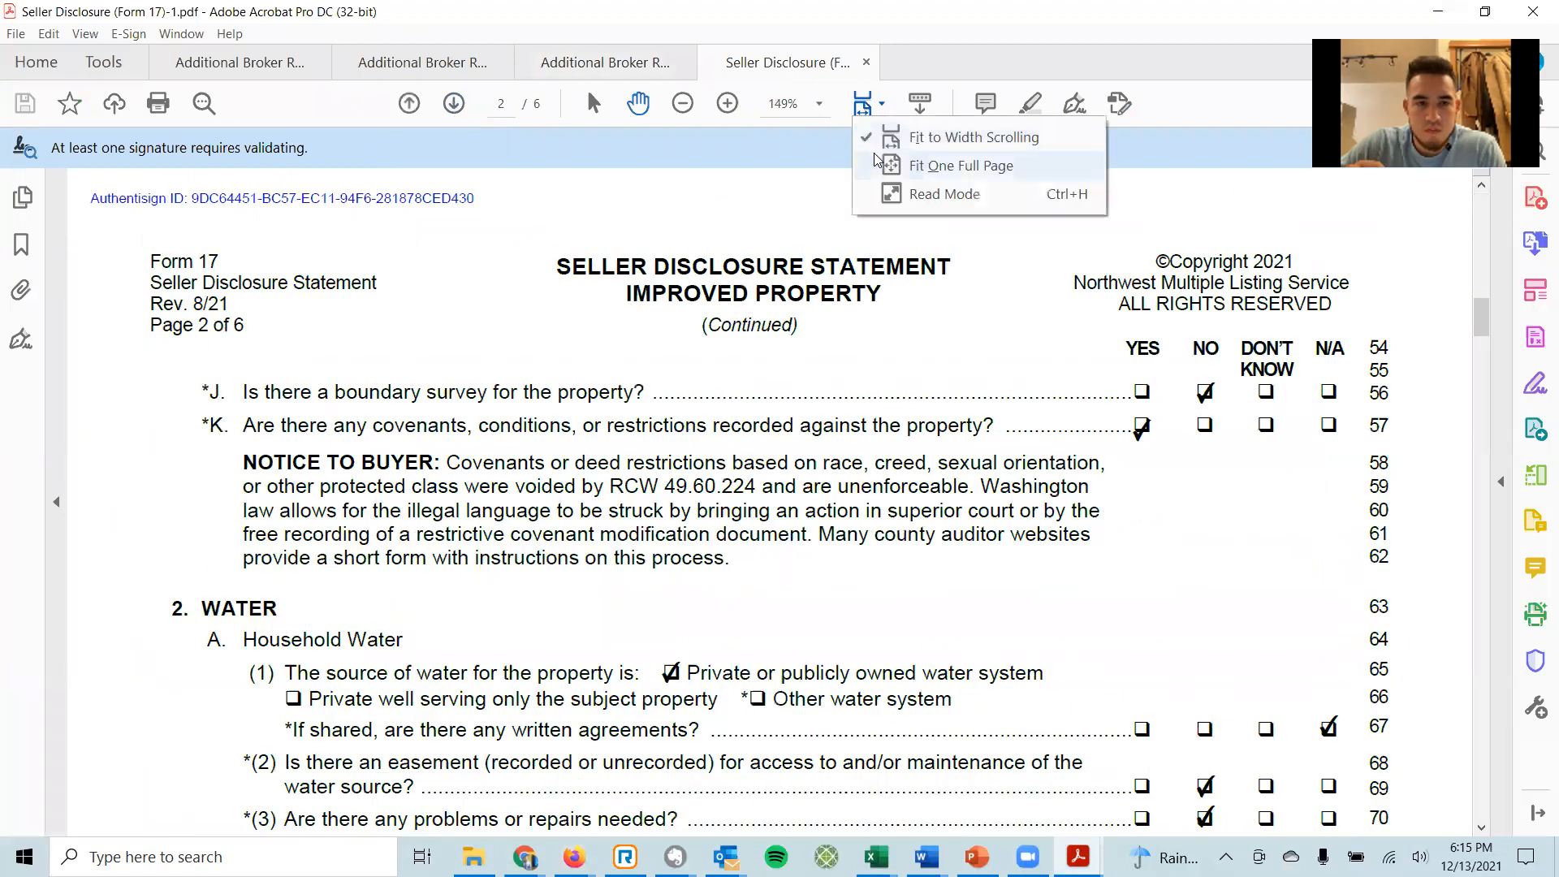
pyautogui.click(878, 163)
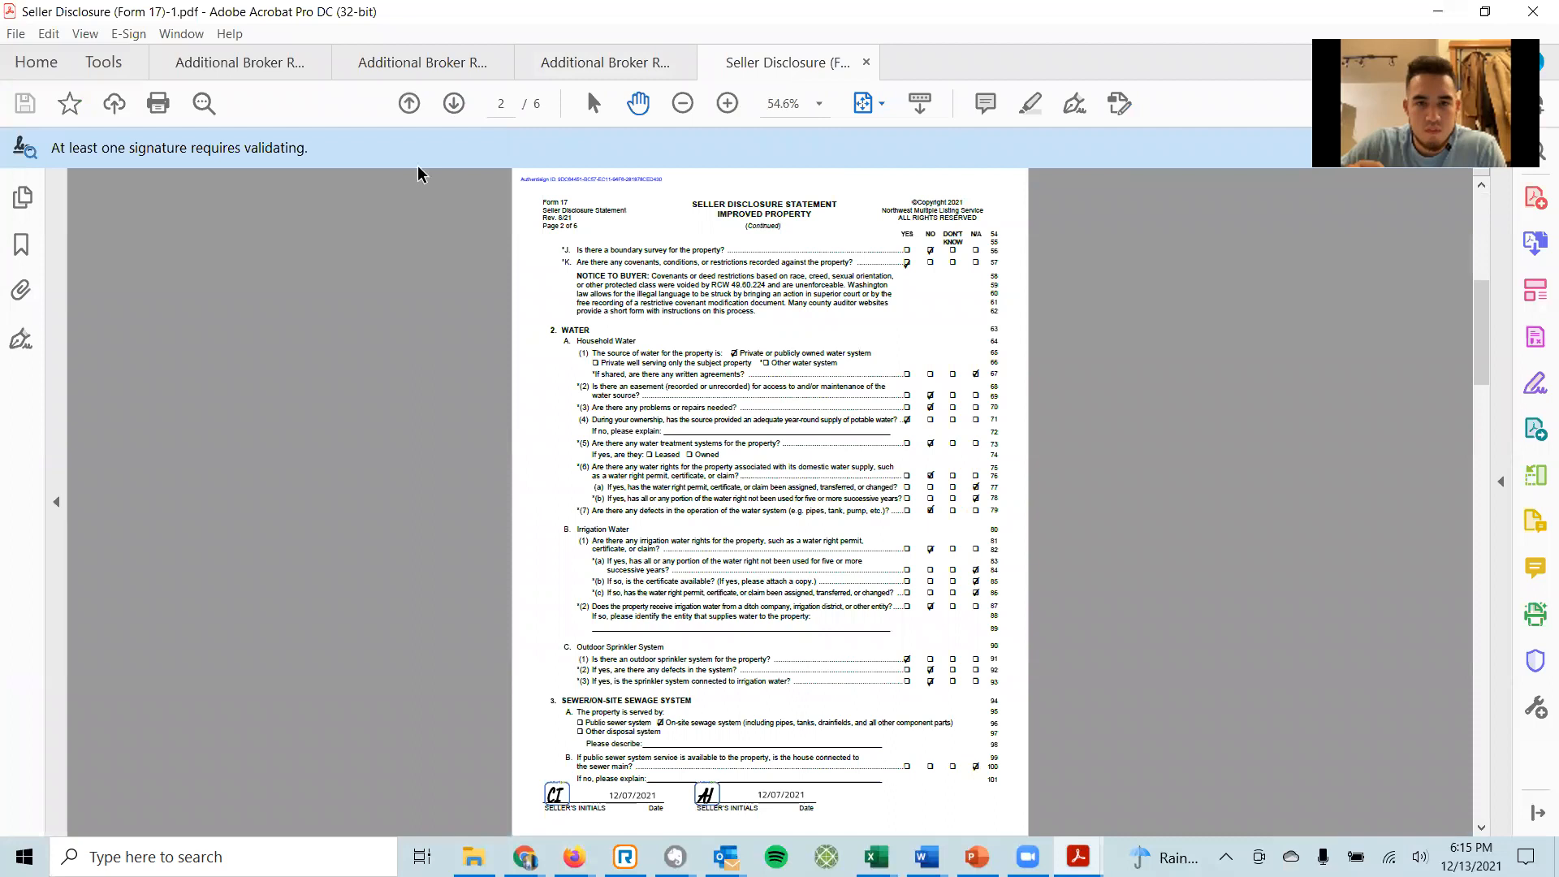
pyautogui.click(457, 106)
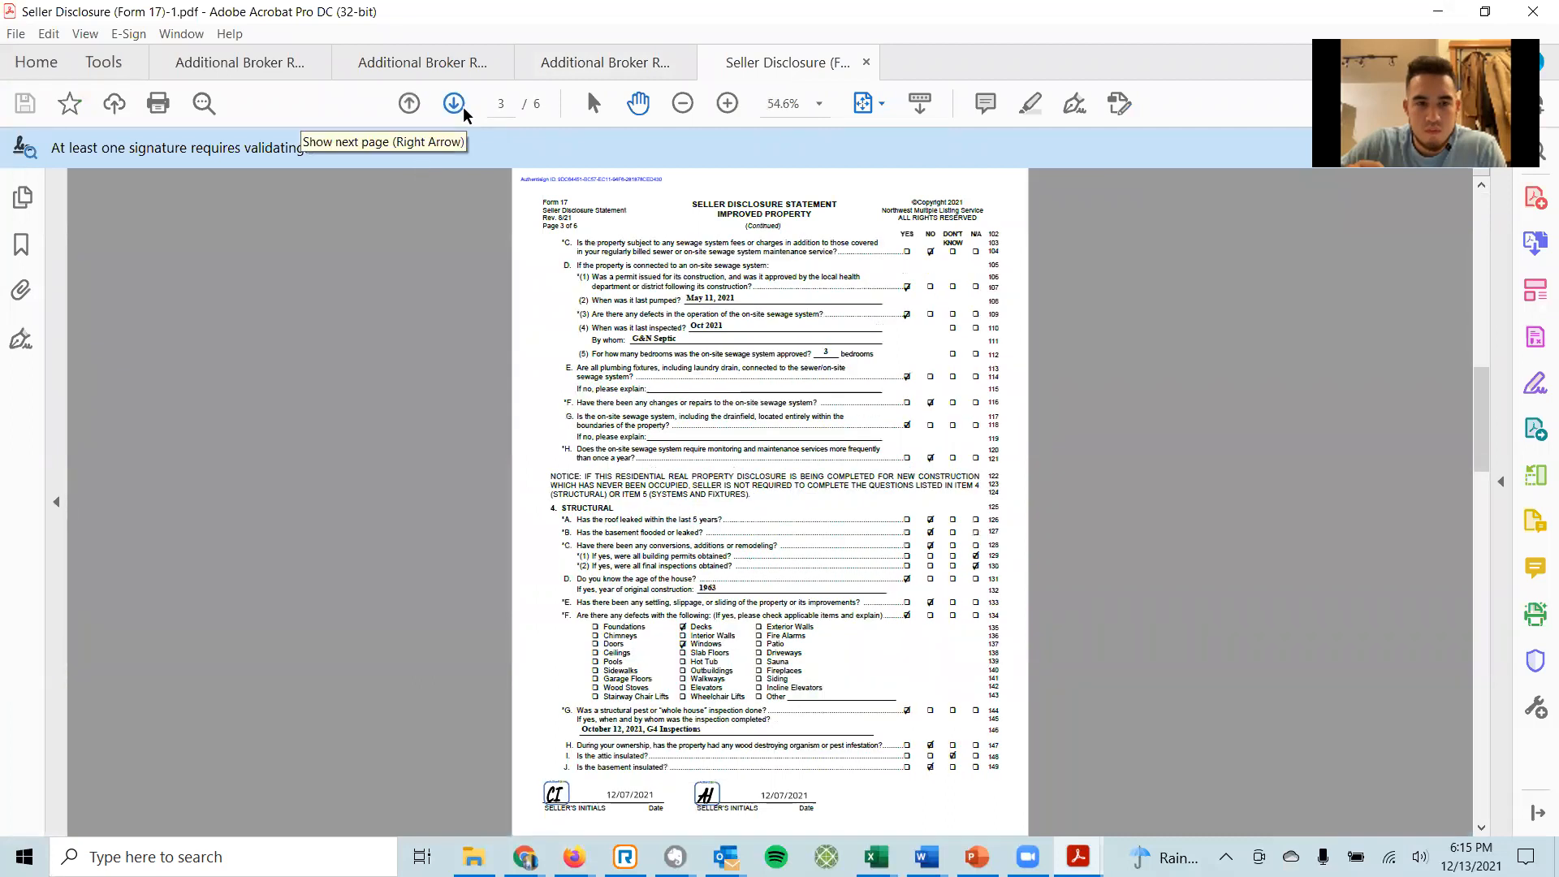
pyautogui.click(464, 108)
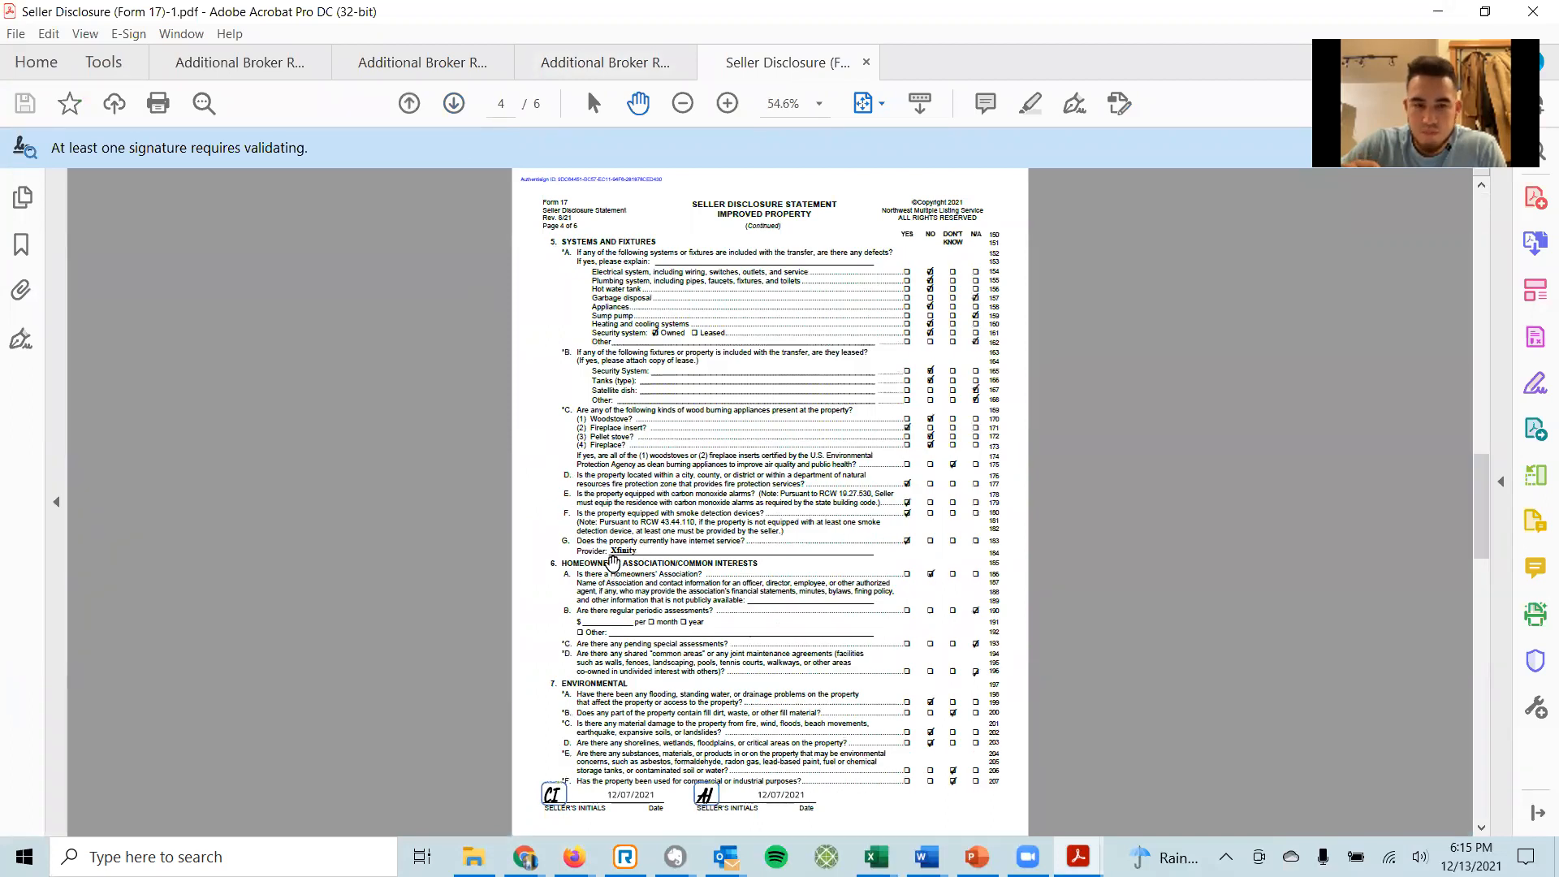
pyautogui.click(1430, 10)
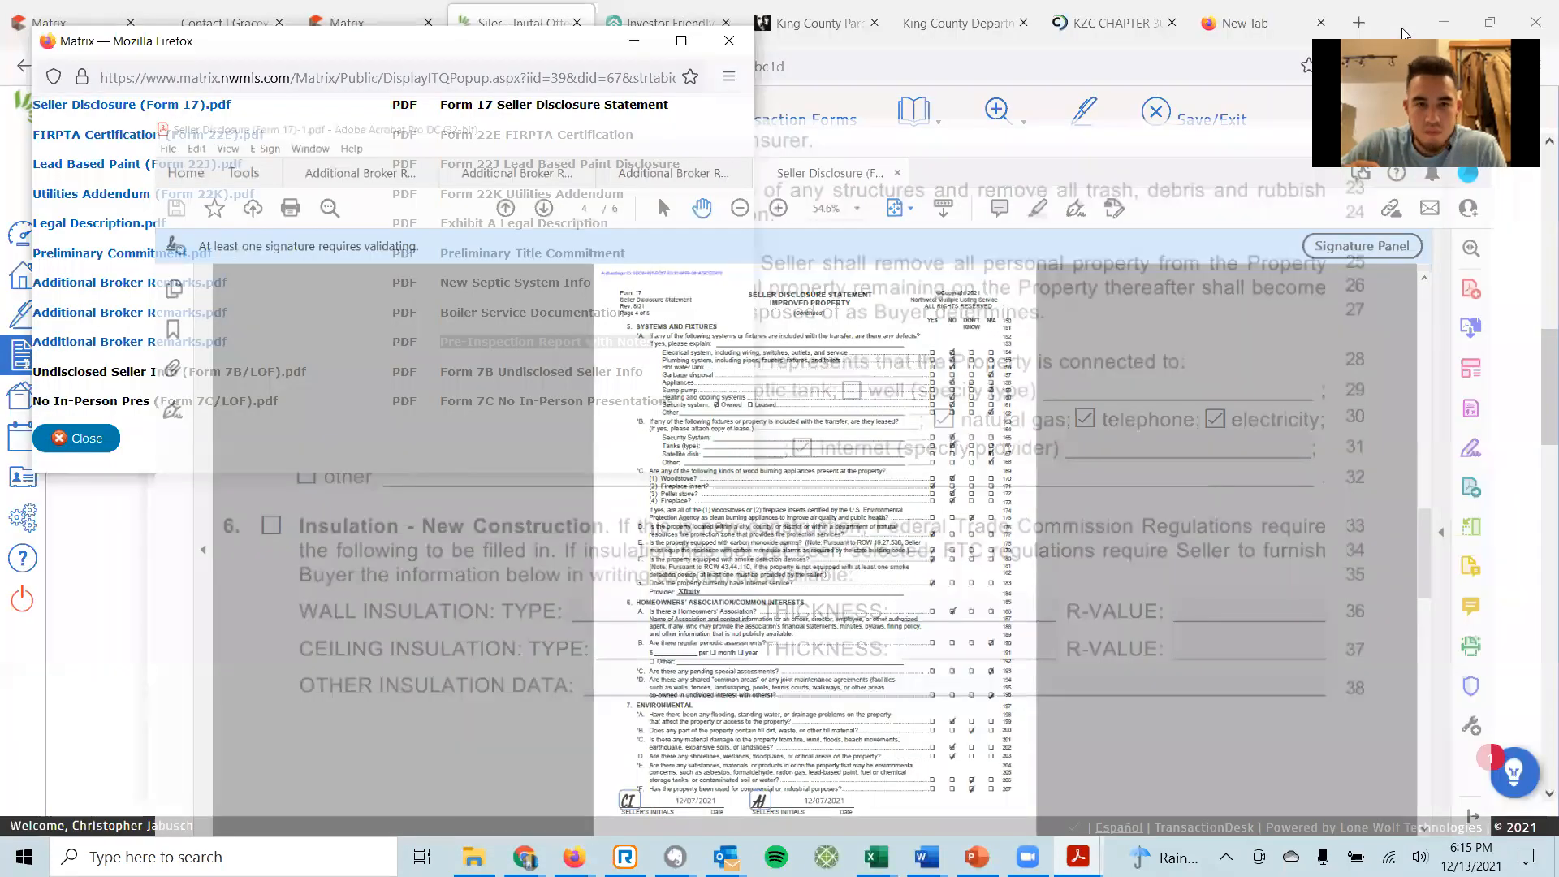
# Enter Xfinity as internet provider, include the Leased Property Review Period clause, and reopen the Seller Disclosure.
pyautogui.click(1096, 449)
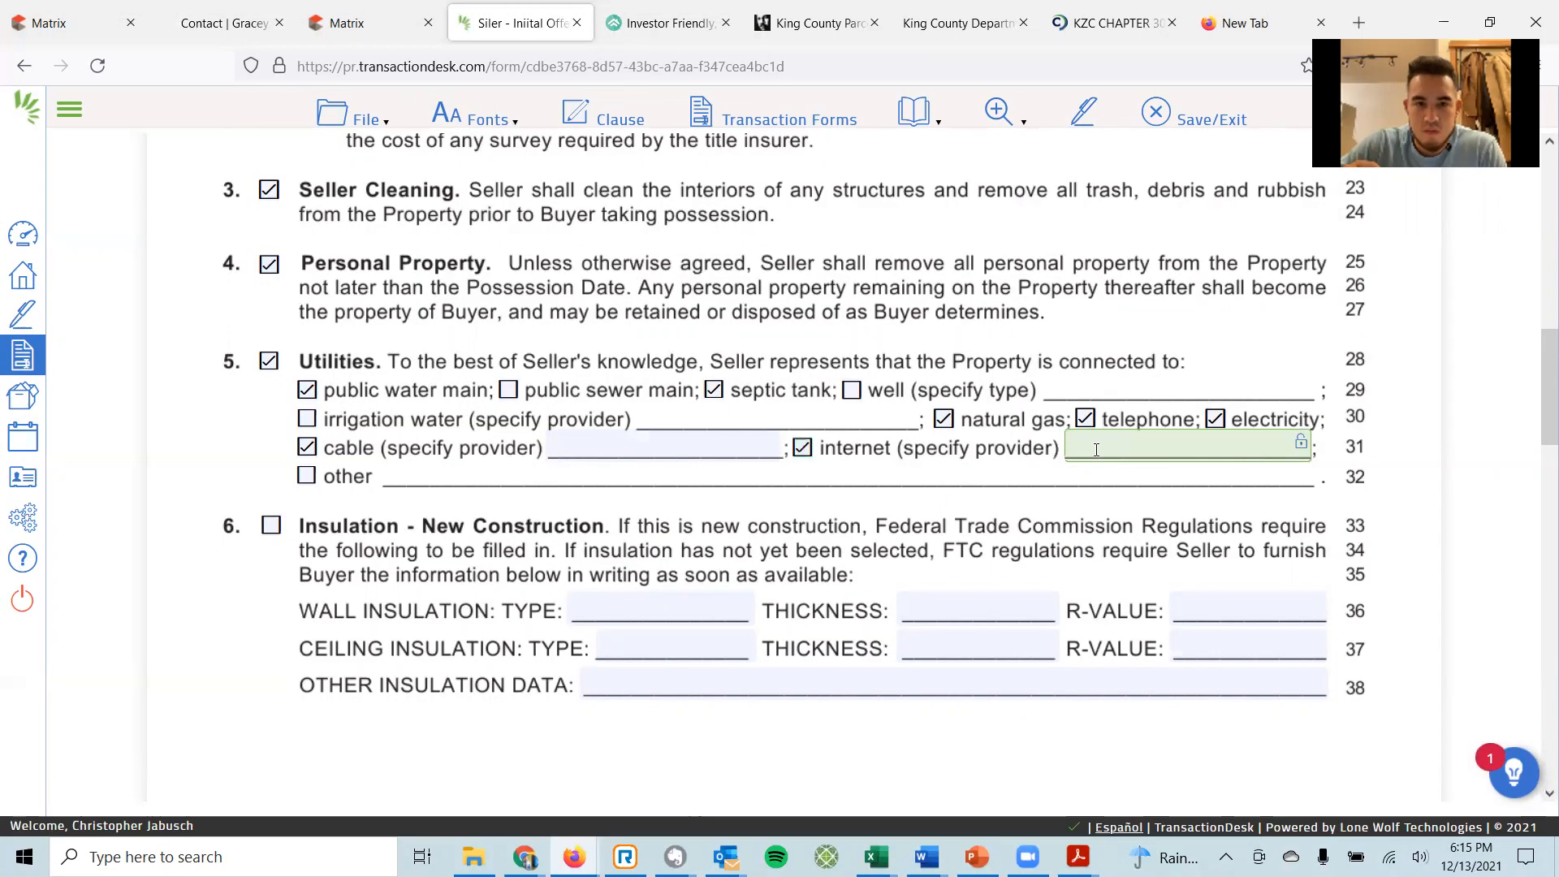
pyautogui.write('Xfinity')
pyautogui.scroll(-9, 528, 552)
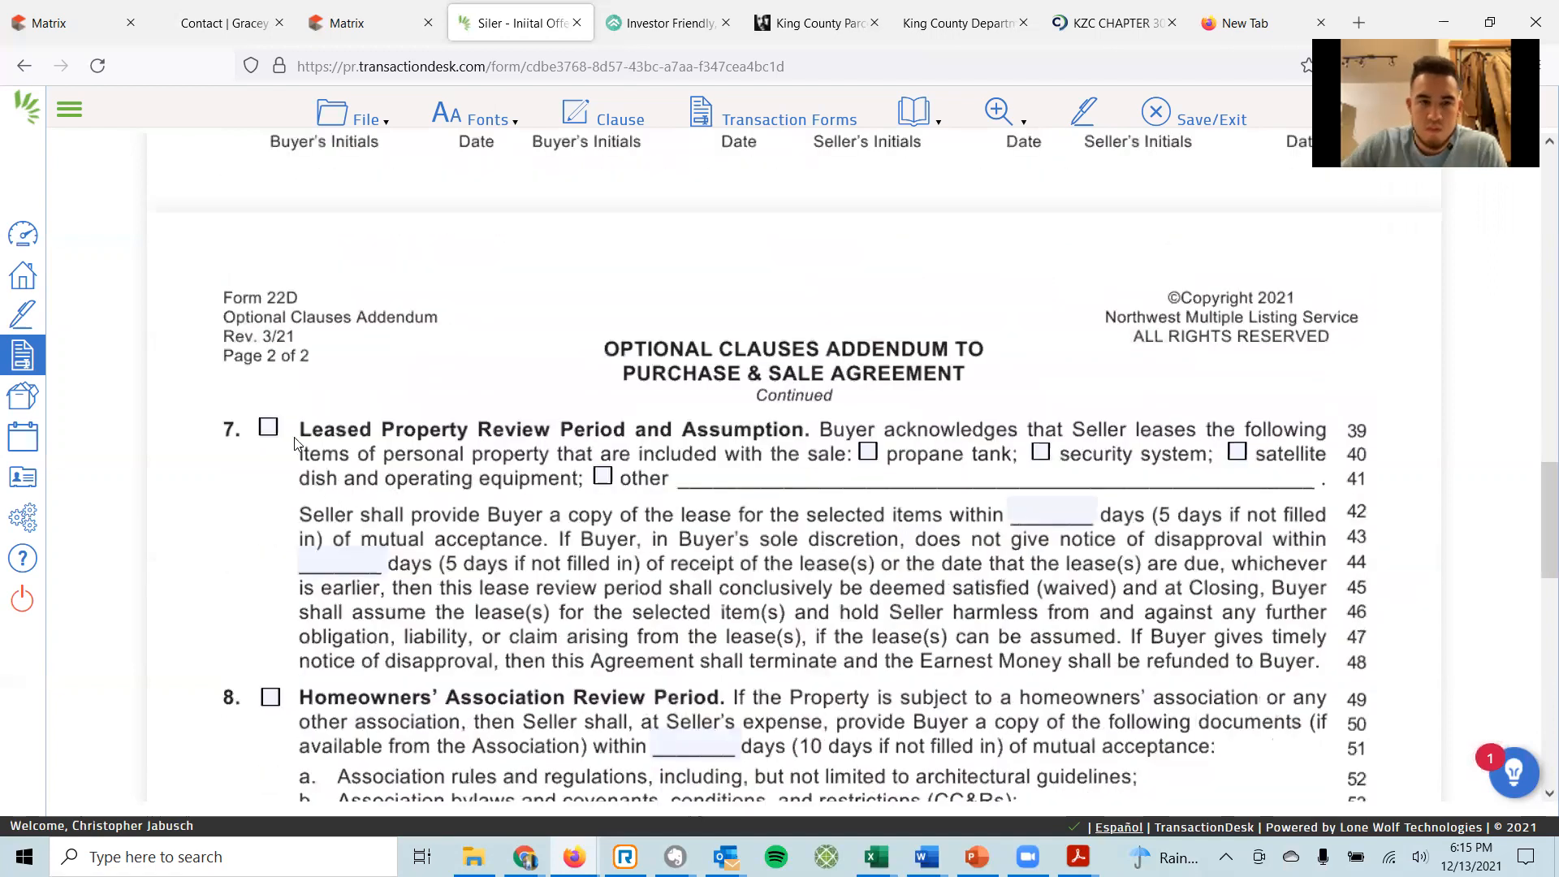
pyautogui.click(269, 427)
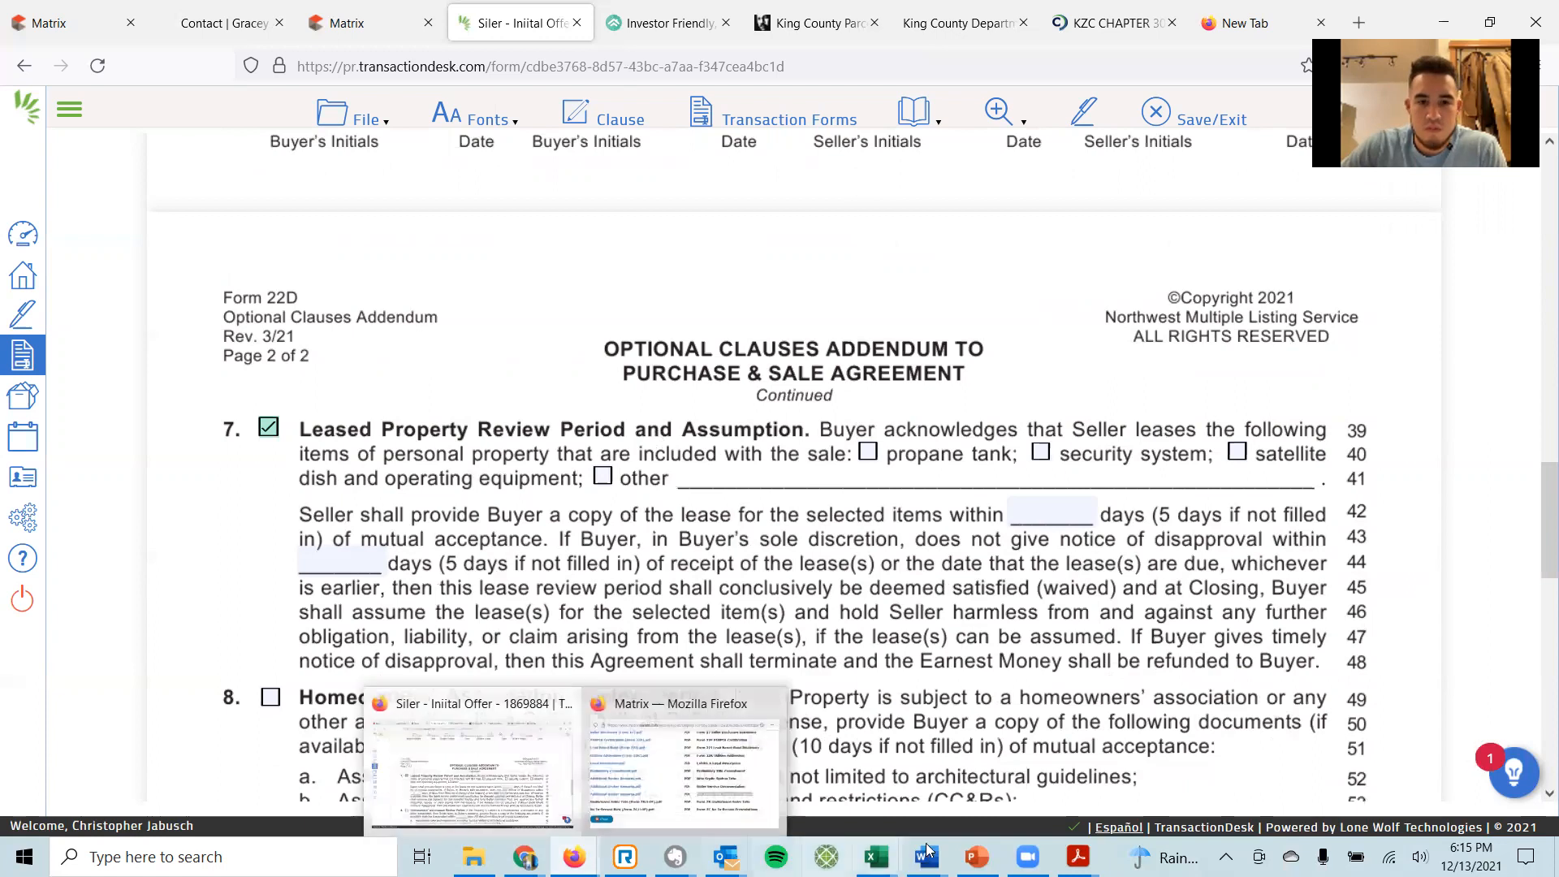
pyautogui.moveTo(1077, 856)
pyautogui.click(1320, 783)
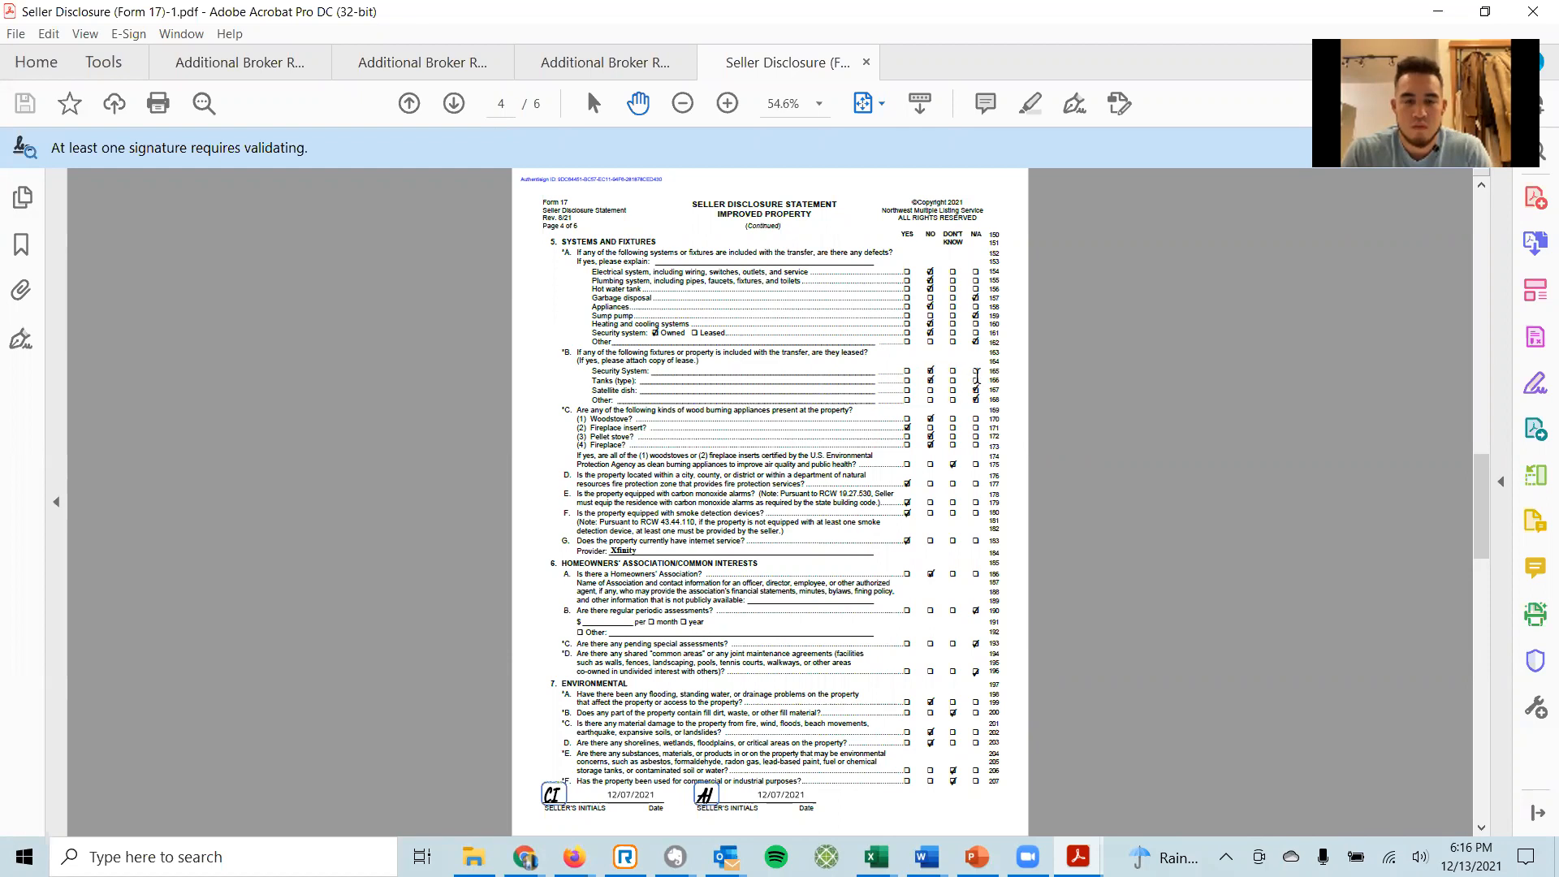
# After reading disclosure page 4, switch back to the initial offer form window in Firefox.
pyautogui.click(572, 854)
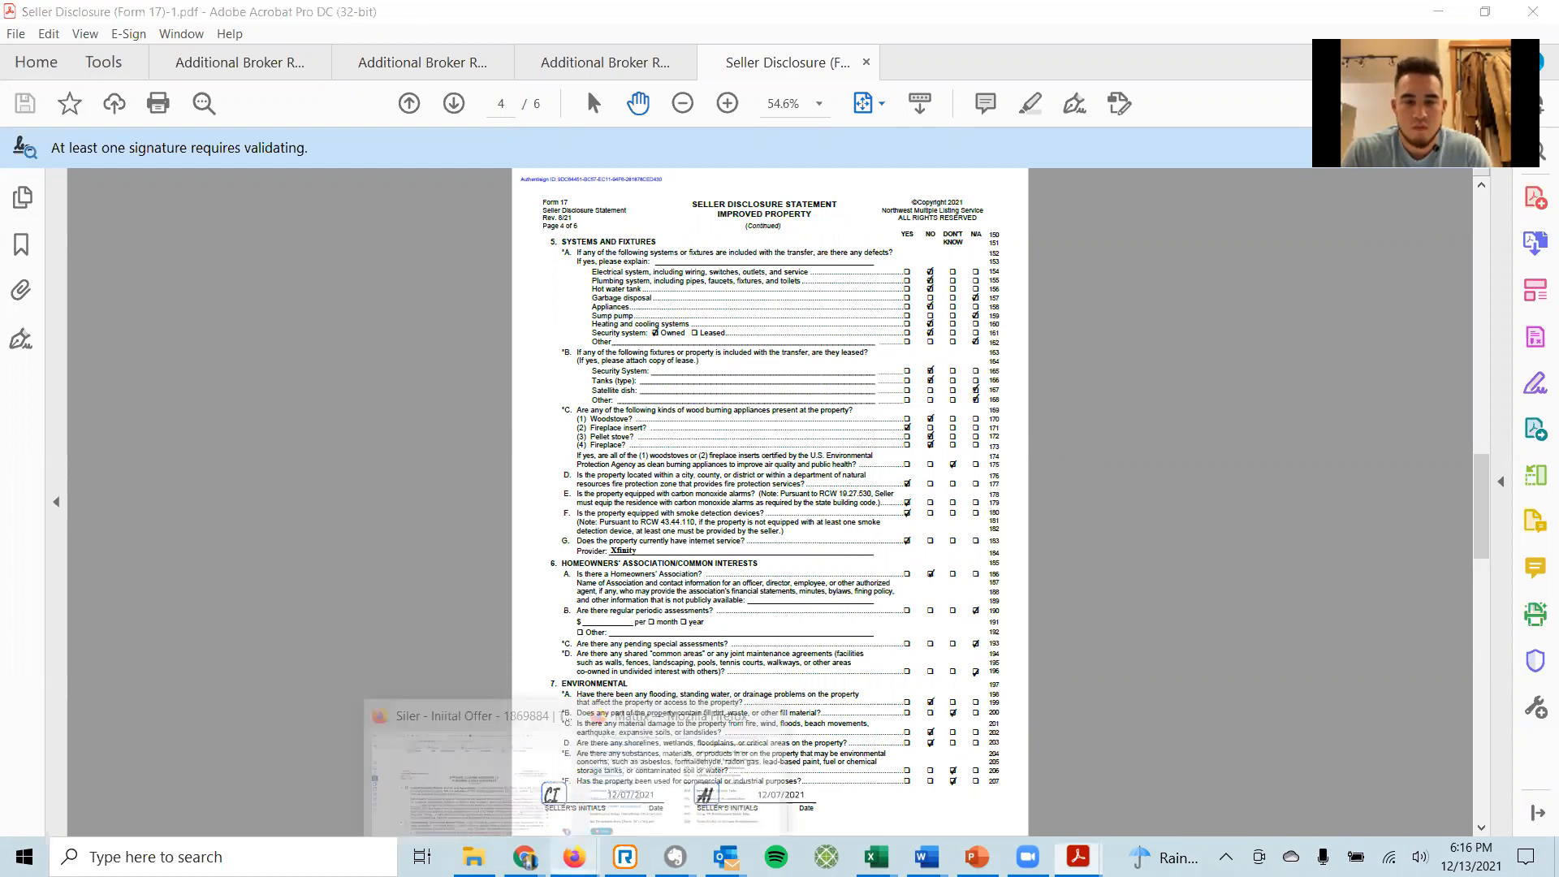
pyautogui.moveTo(523, 857)
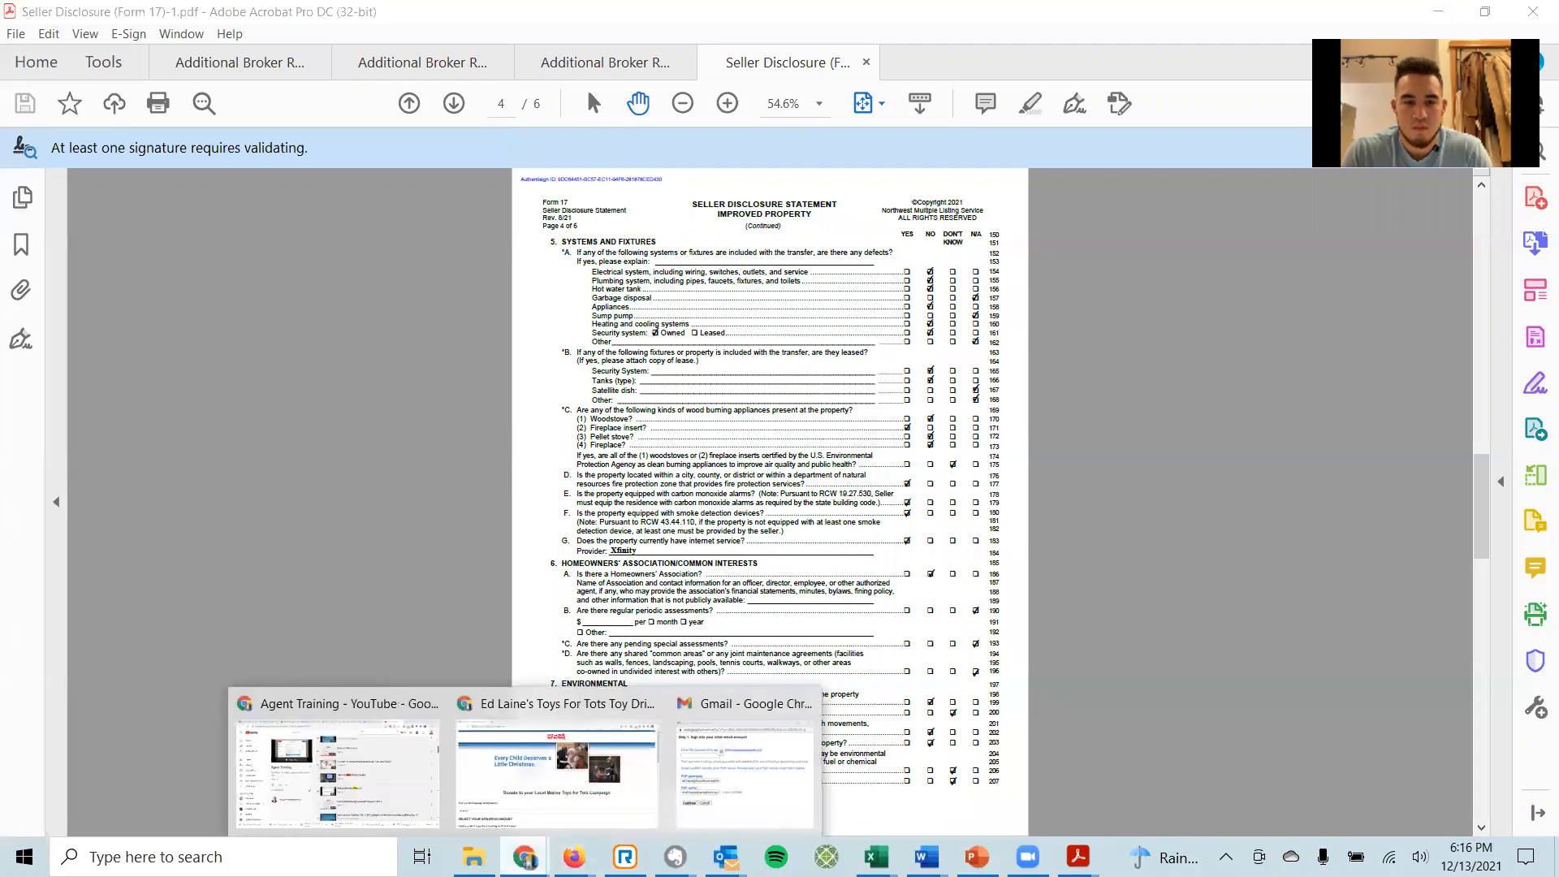
pyautogui.moveTo(573, 856)
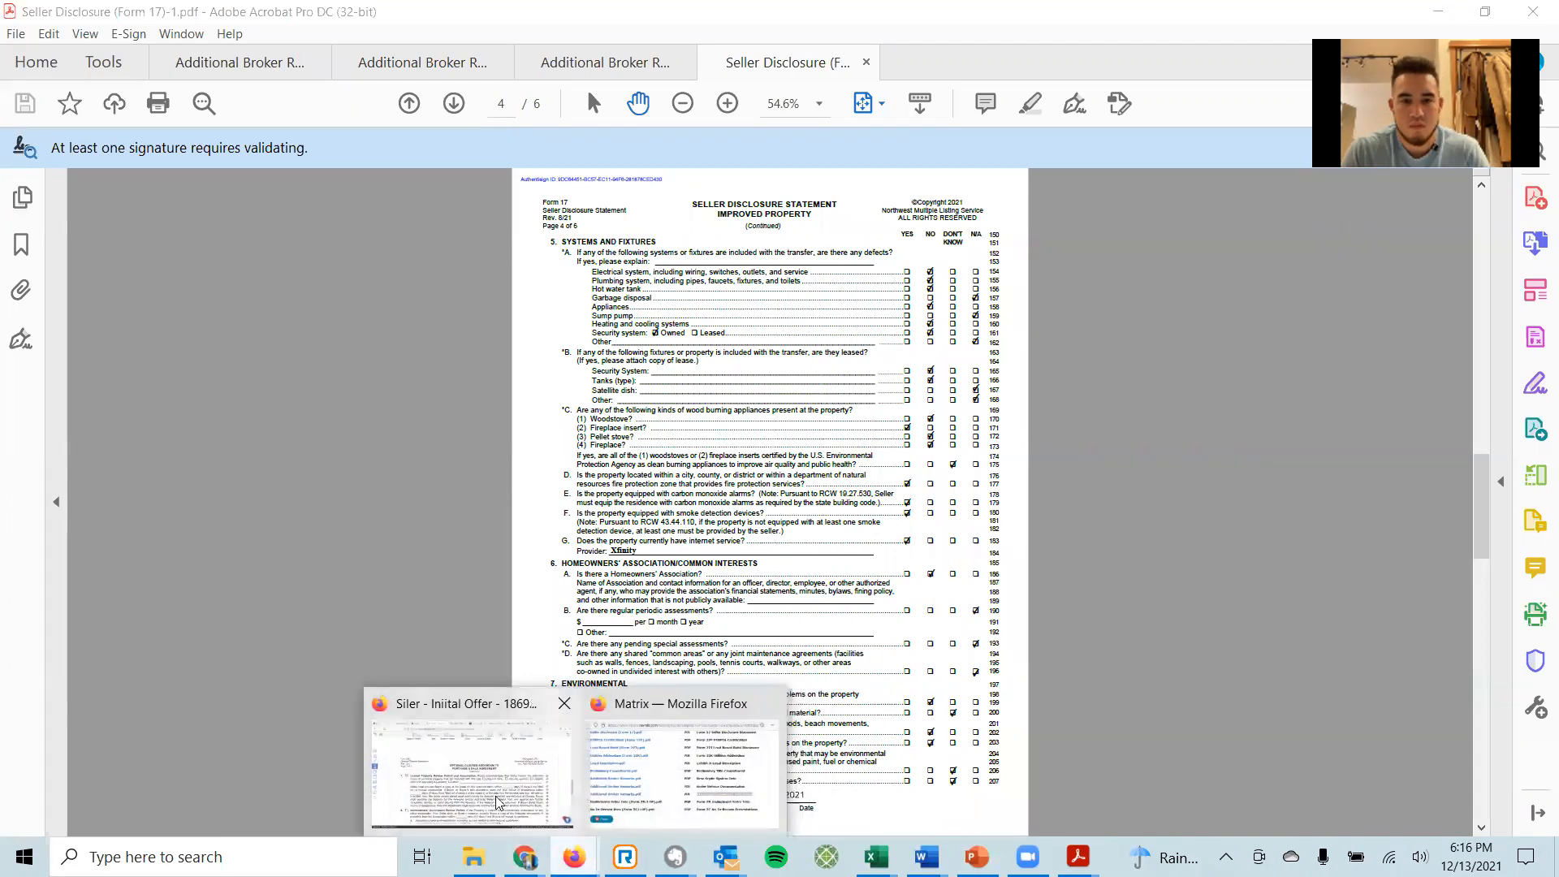
pyautogui.click(467, 763)
pyautogui.click(603, 475)
pyautogui.click(704, 474)
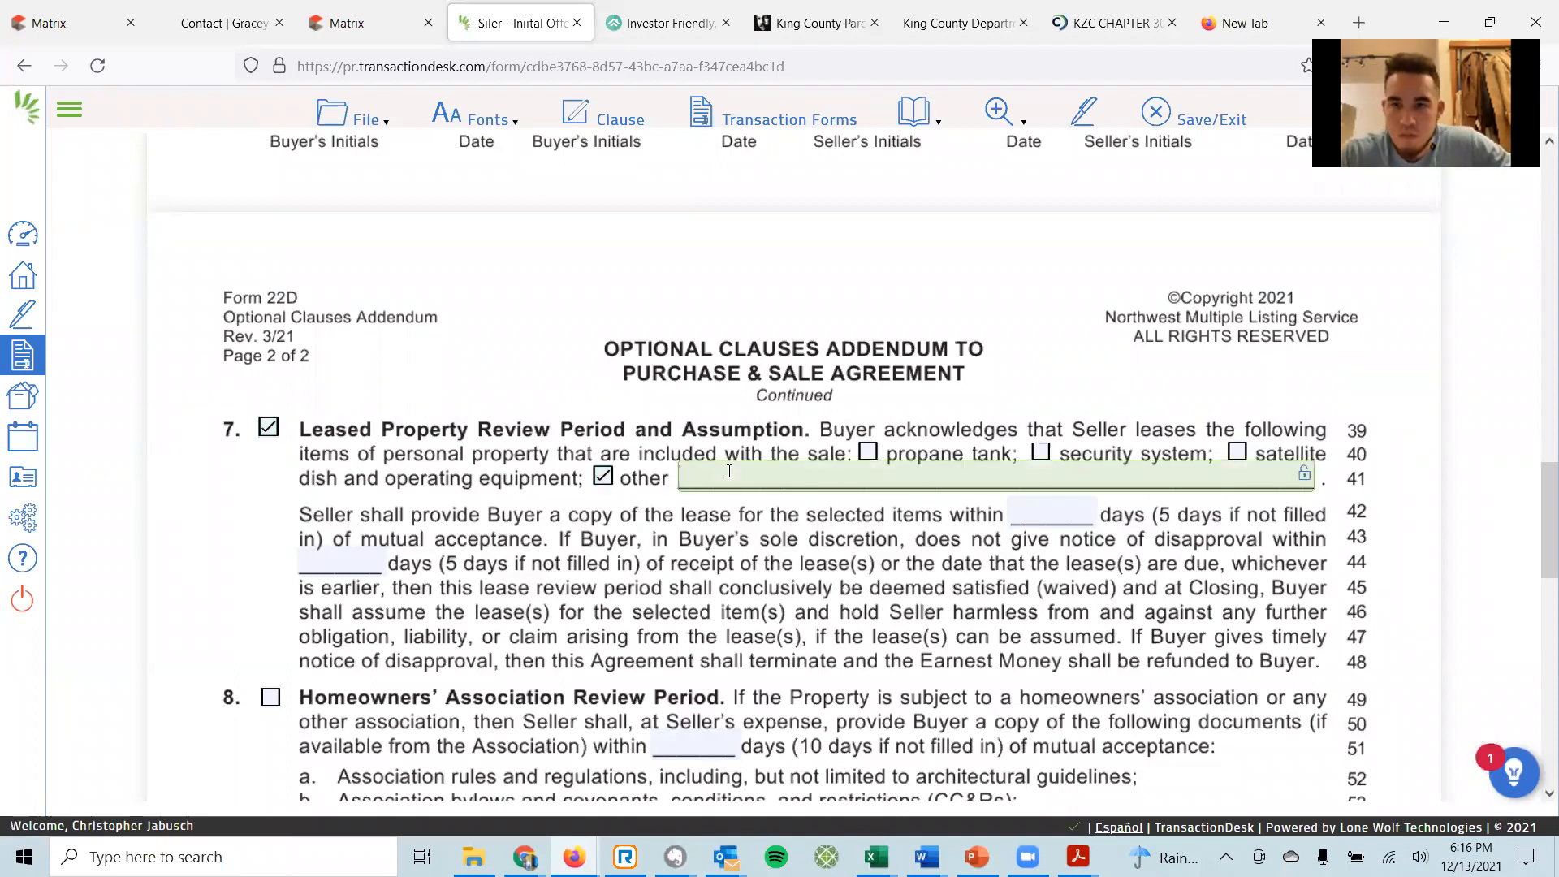
pyautogui.write('None')
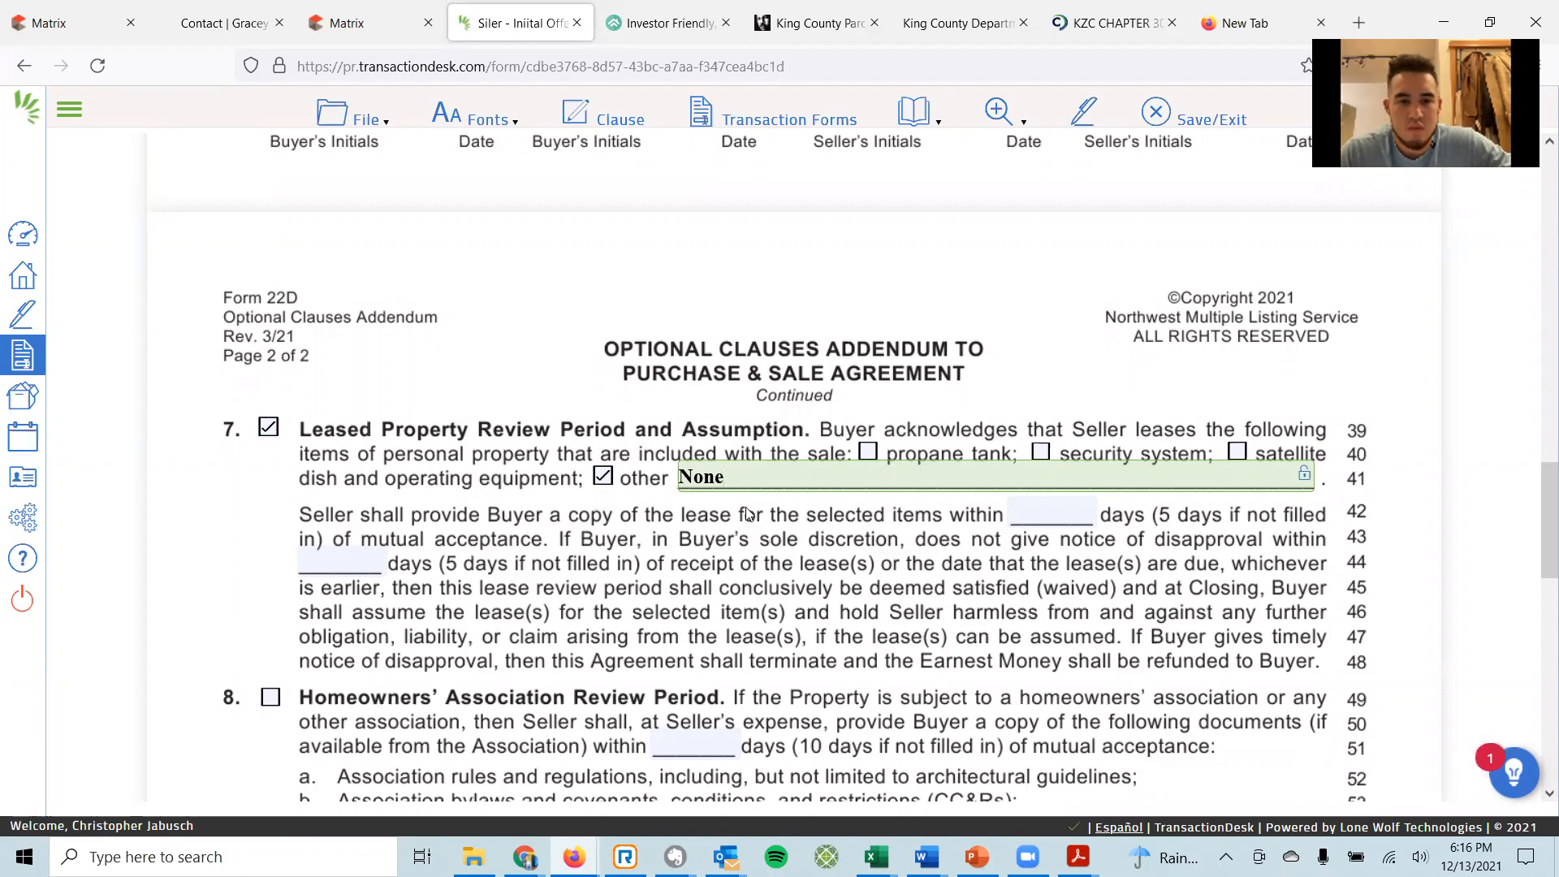
pyautogui.scroll(-3, 749, 513)
pyautogui.click(1045, 283)
pyautogui.click(373, 329)
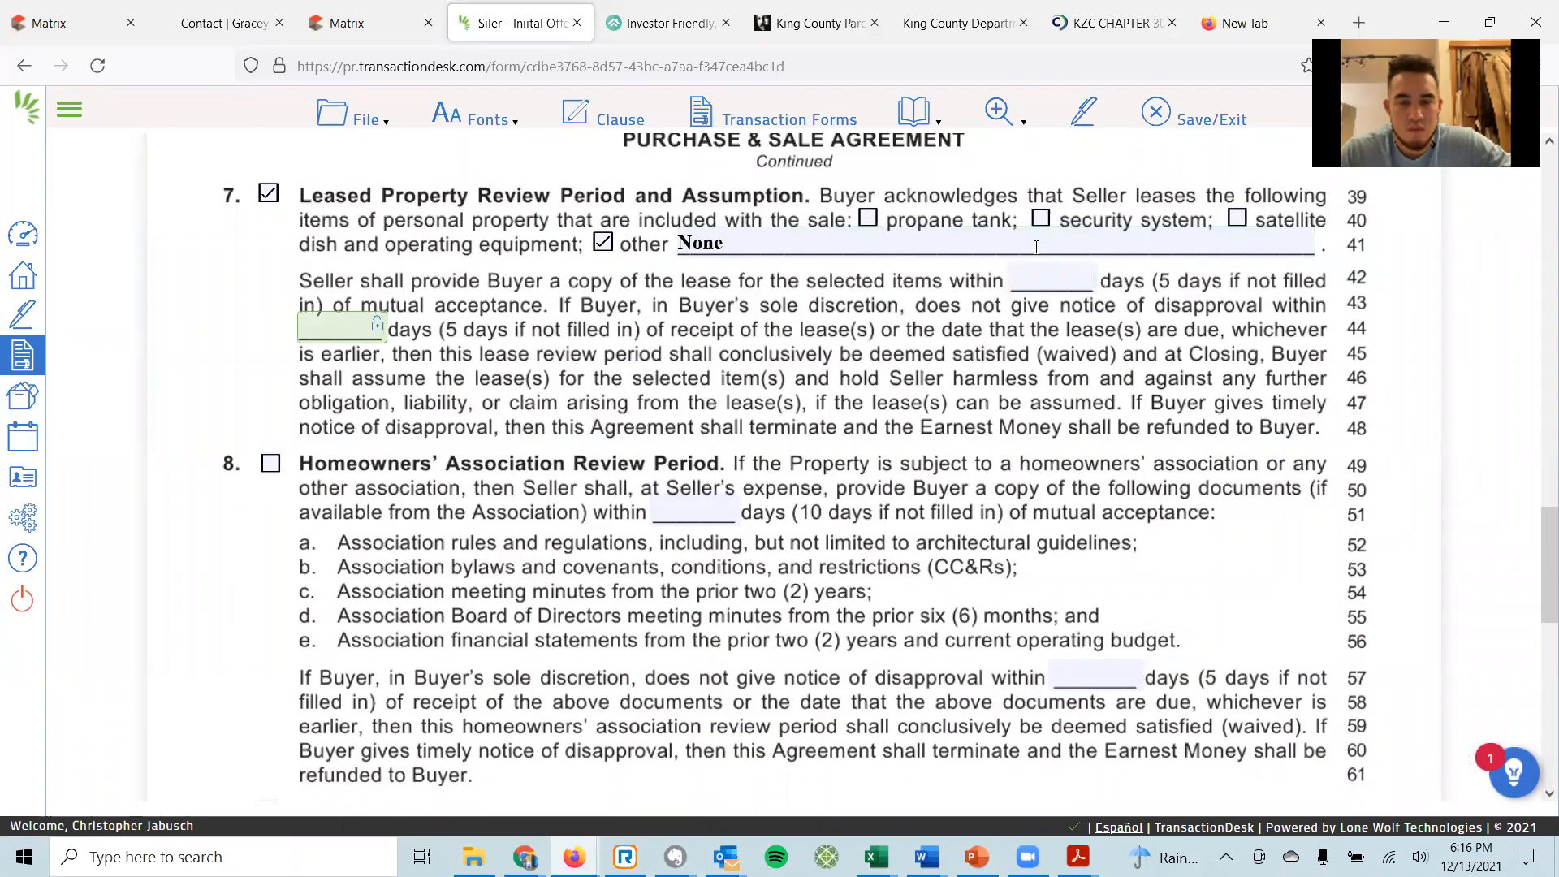
pyautogui.click(1065, 275)
pyautogui.click(751, 243)
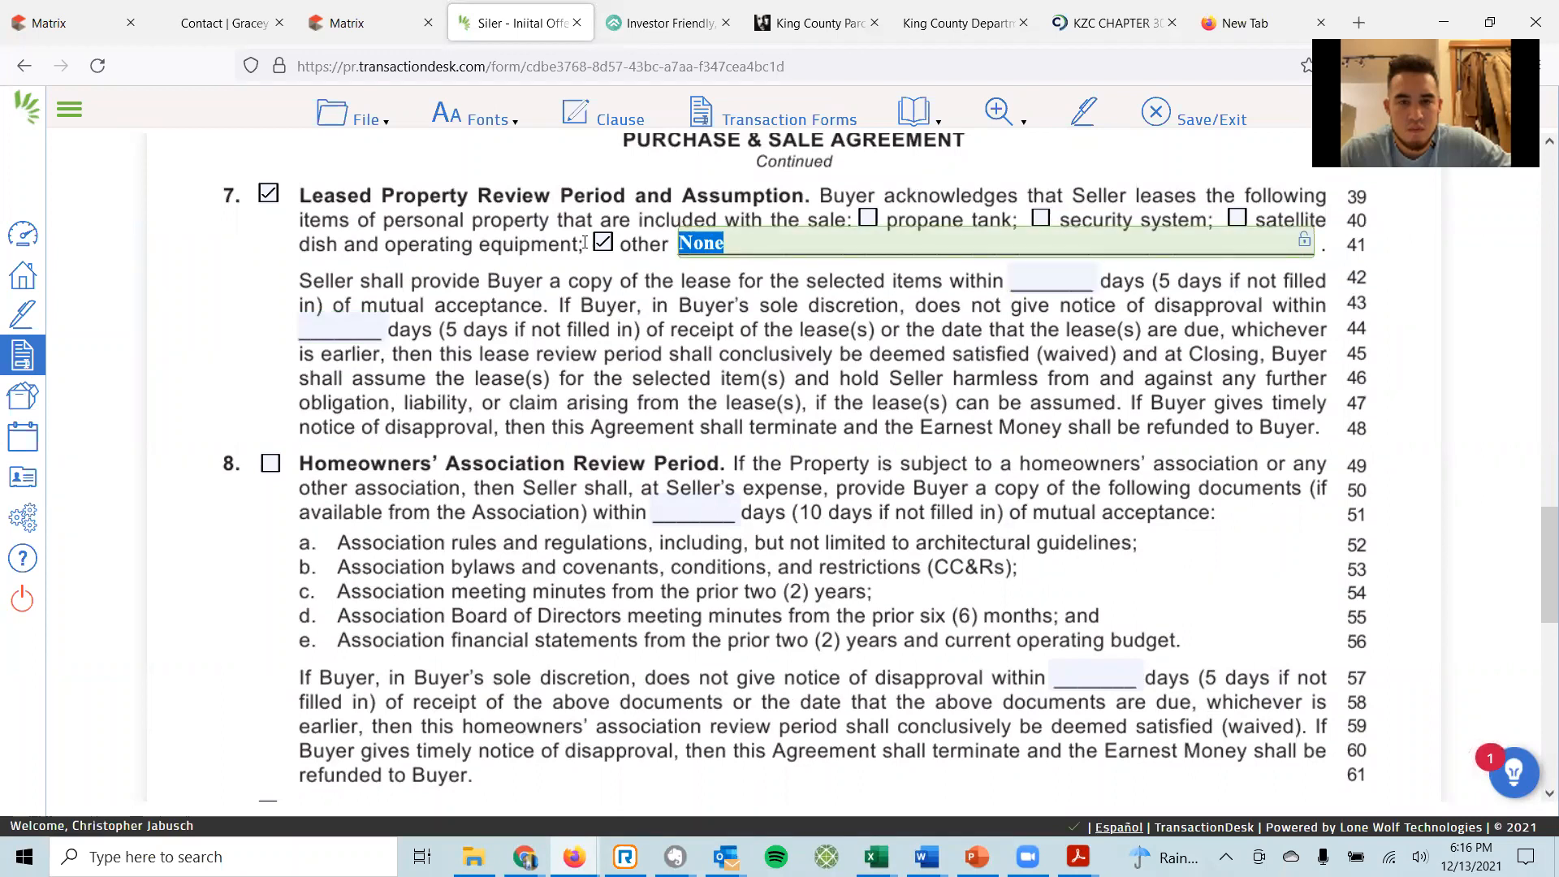
pyautogui.click(603, 396)
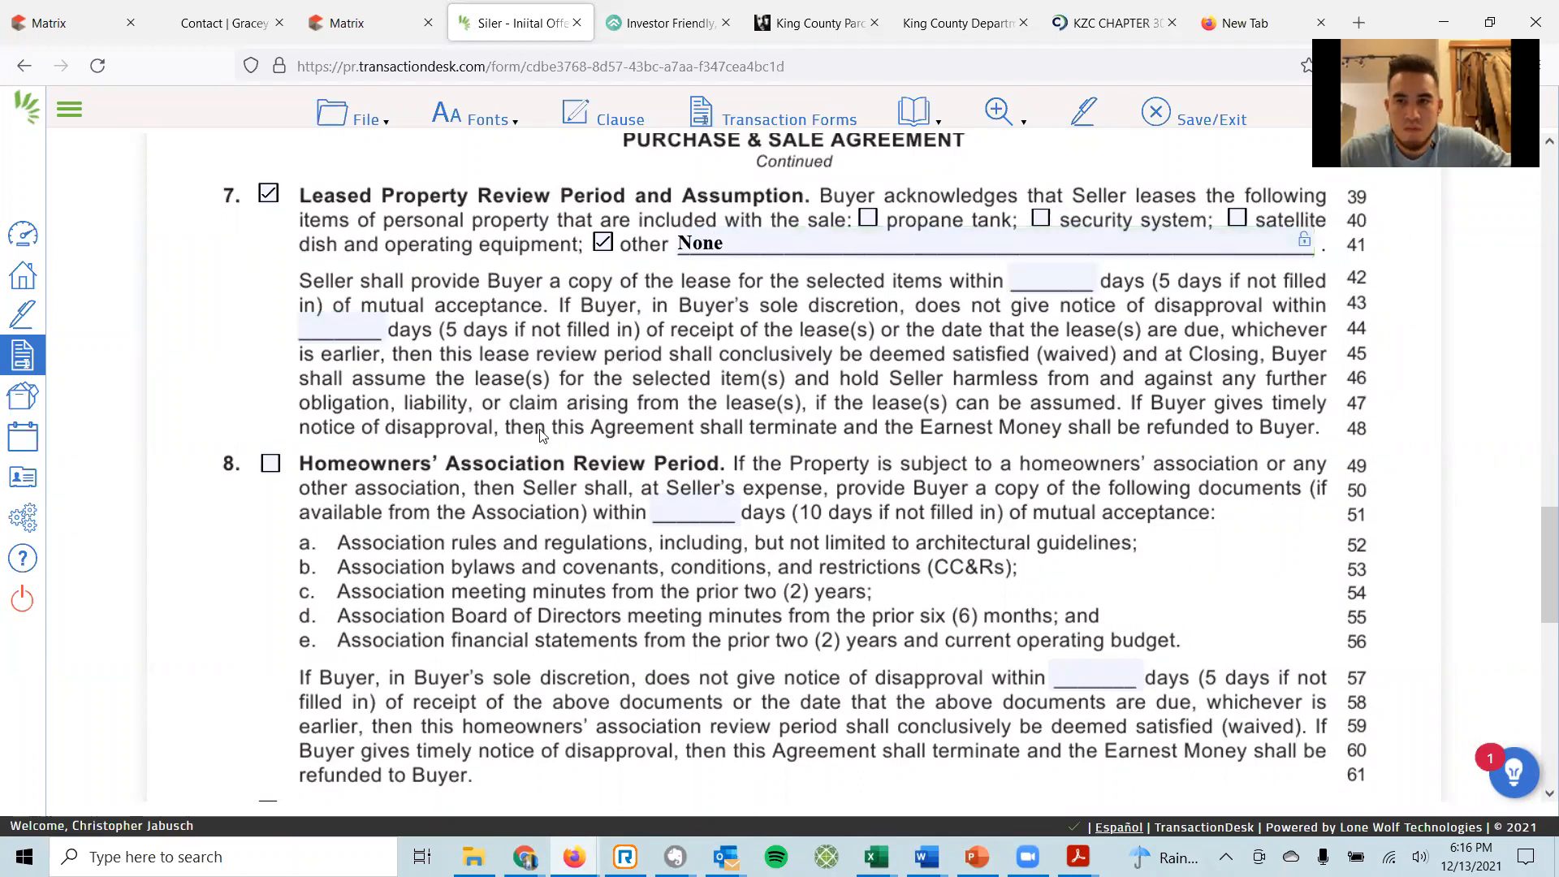
pyautogui.scroll(-2, 396, 384)
pyautogui.scroll(-4, 330, 344)
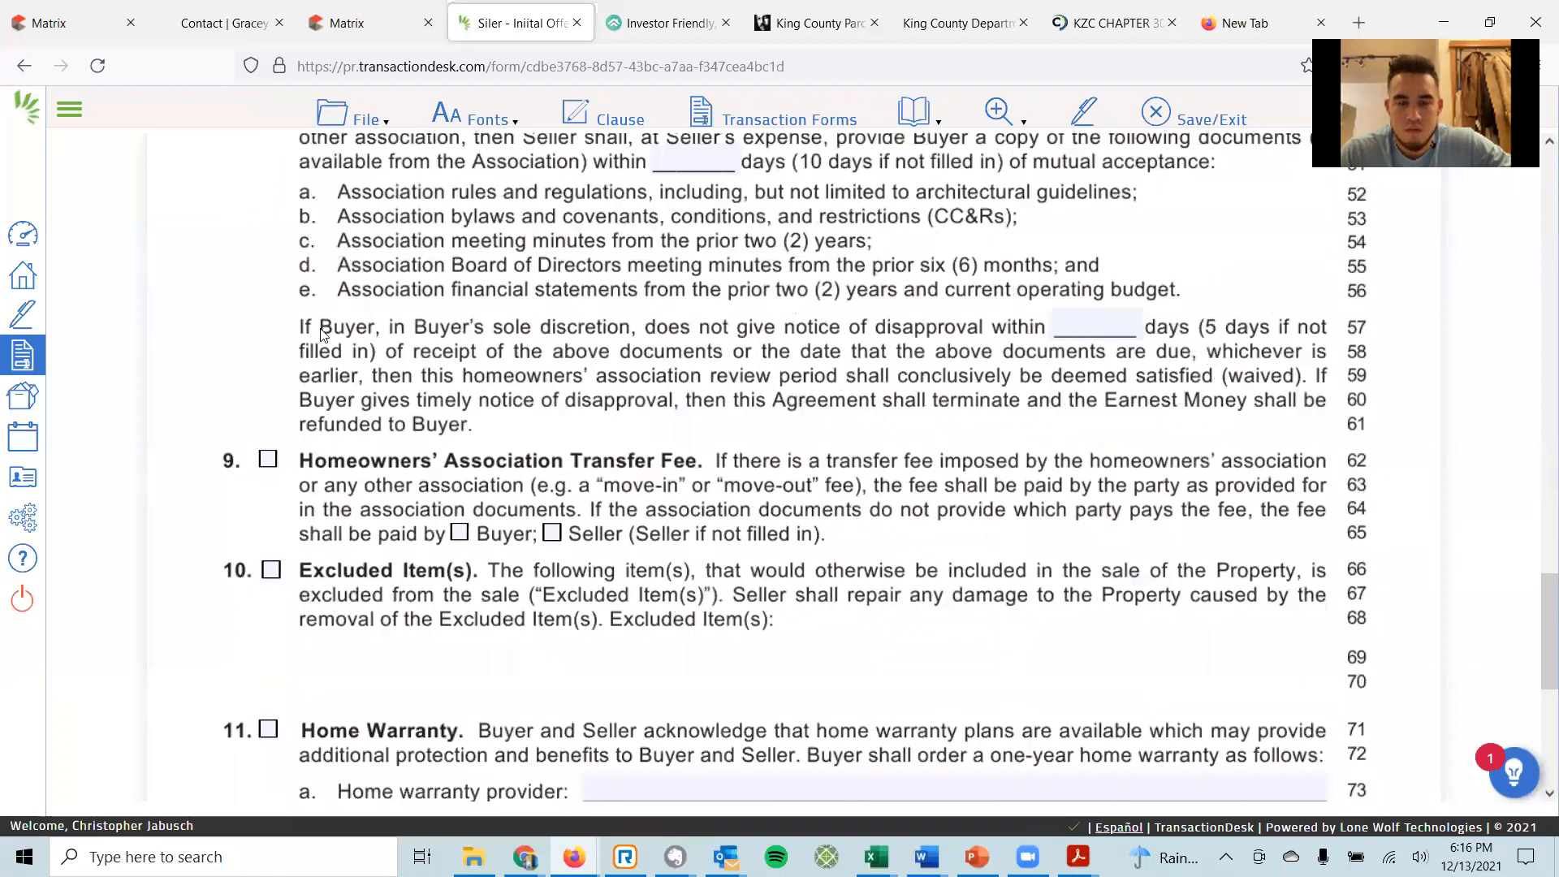
pyautogui.scroll(-2, 330, 343)
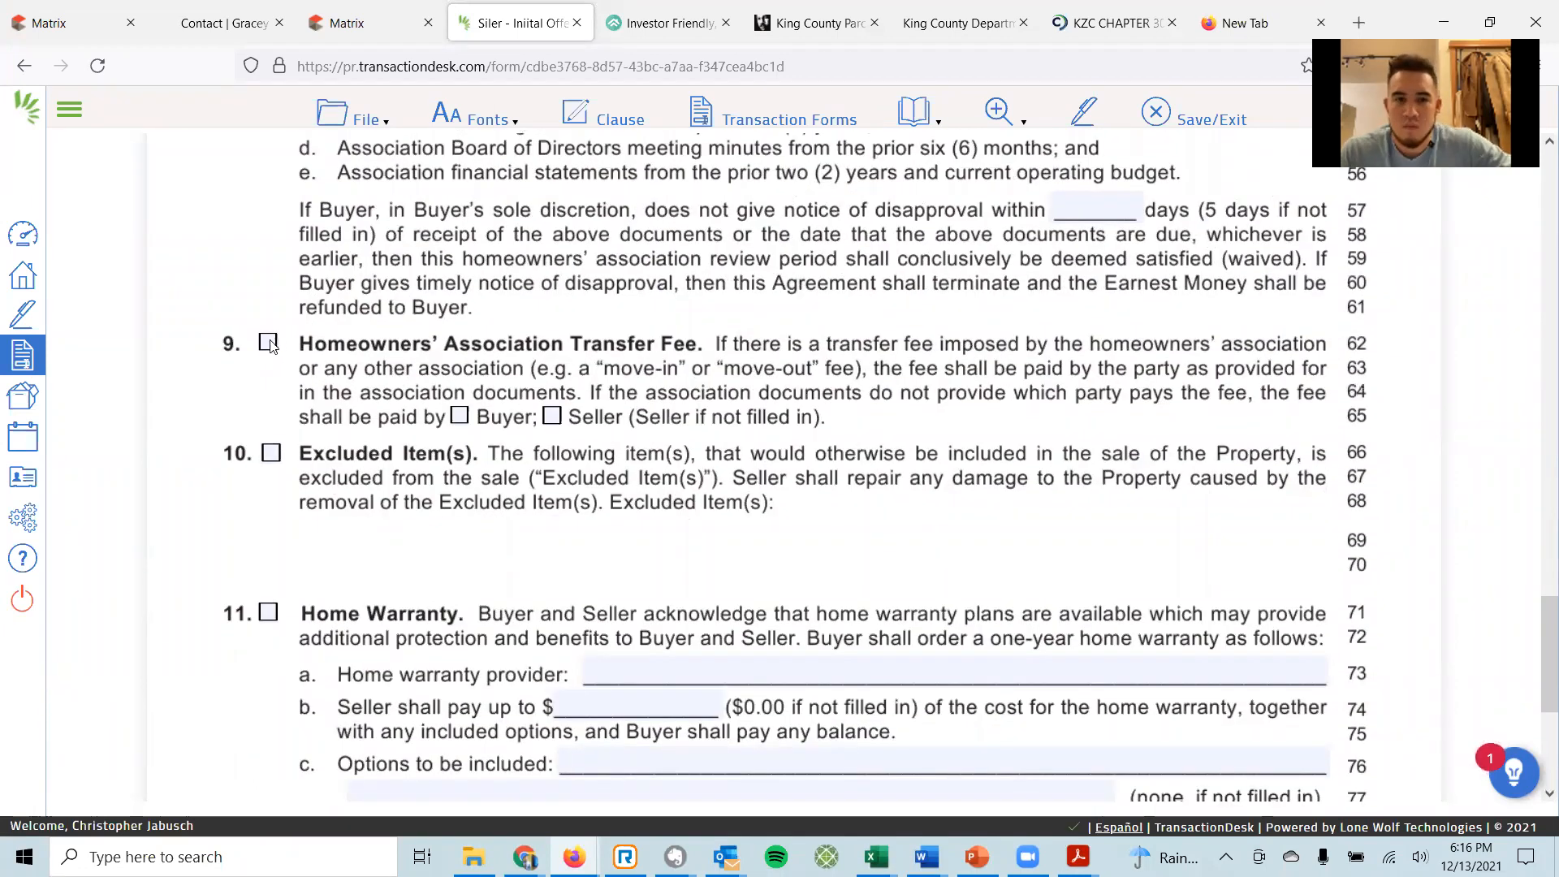
pyautogui.scroll(6, 341, 252)
pyautogui.scroll(-3, 354, 280)
pyautogui.scroll(-3, 358, 488)
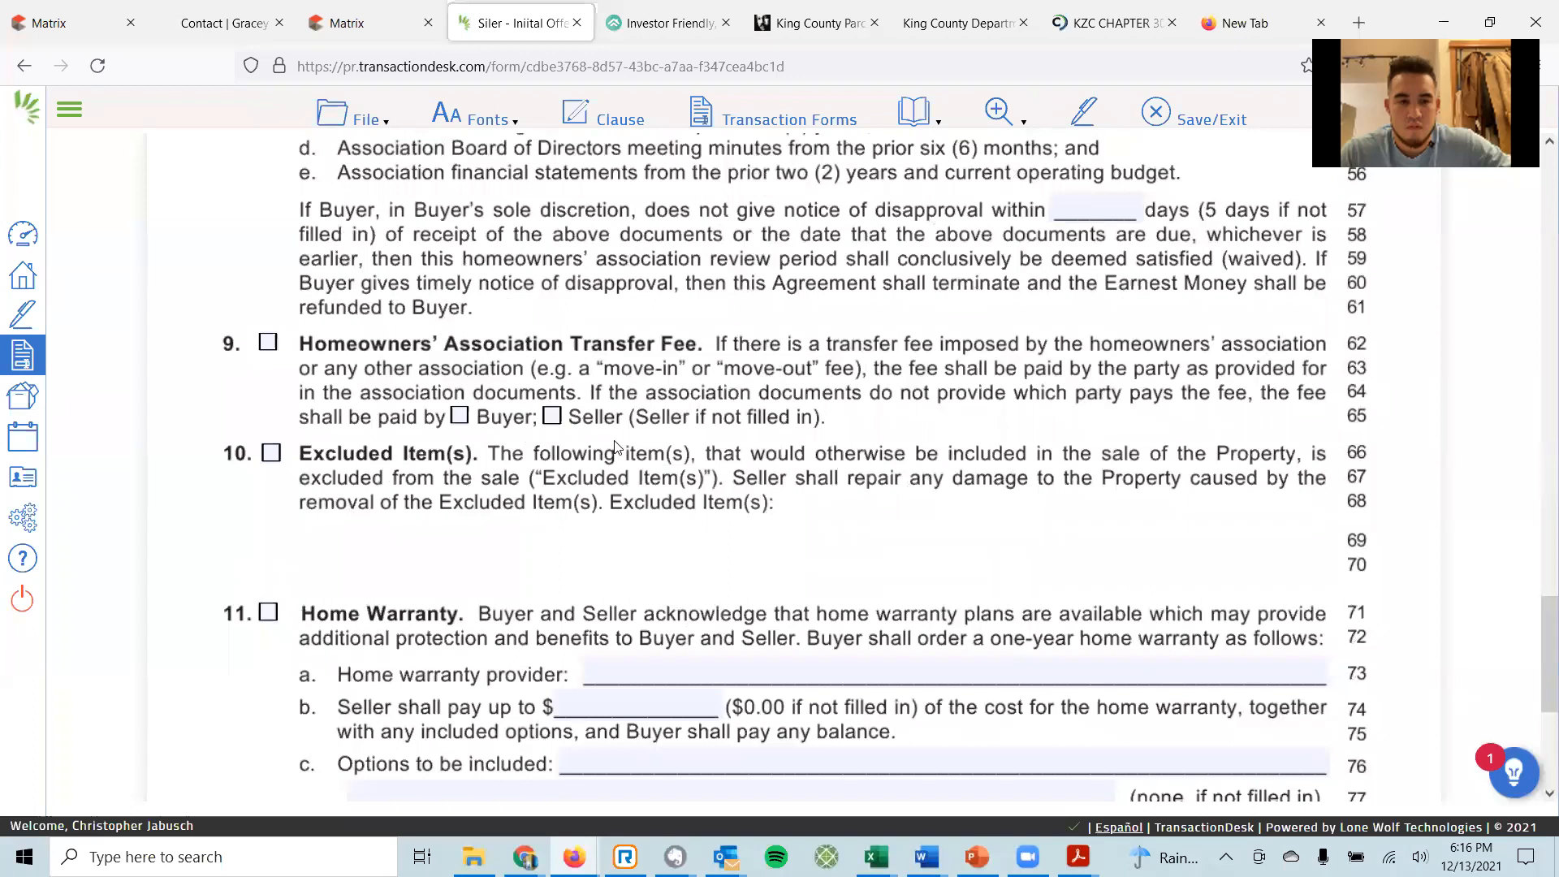
pyautogui.scroll(-5, 617, 447)
# Include Home Warranty: First American Home Warranty, $0 seller cost, Standard Policy, 'Paid for by Selling Broker'.
pyautogui.click(268, 381)
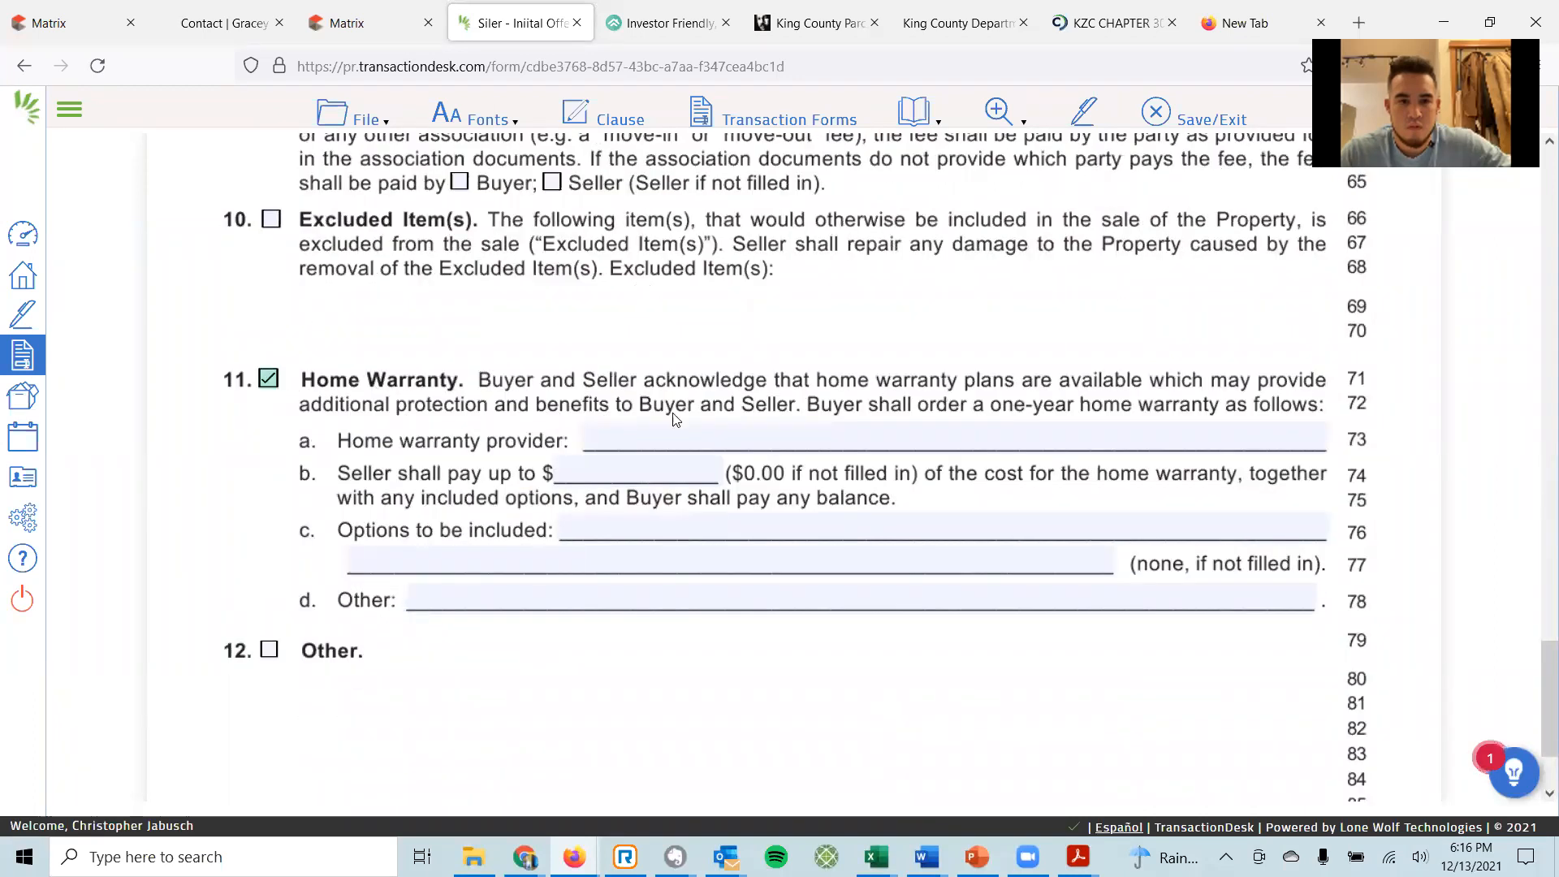
pyautogui.click(630, 439)
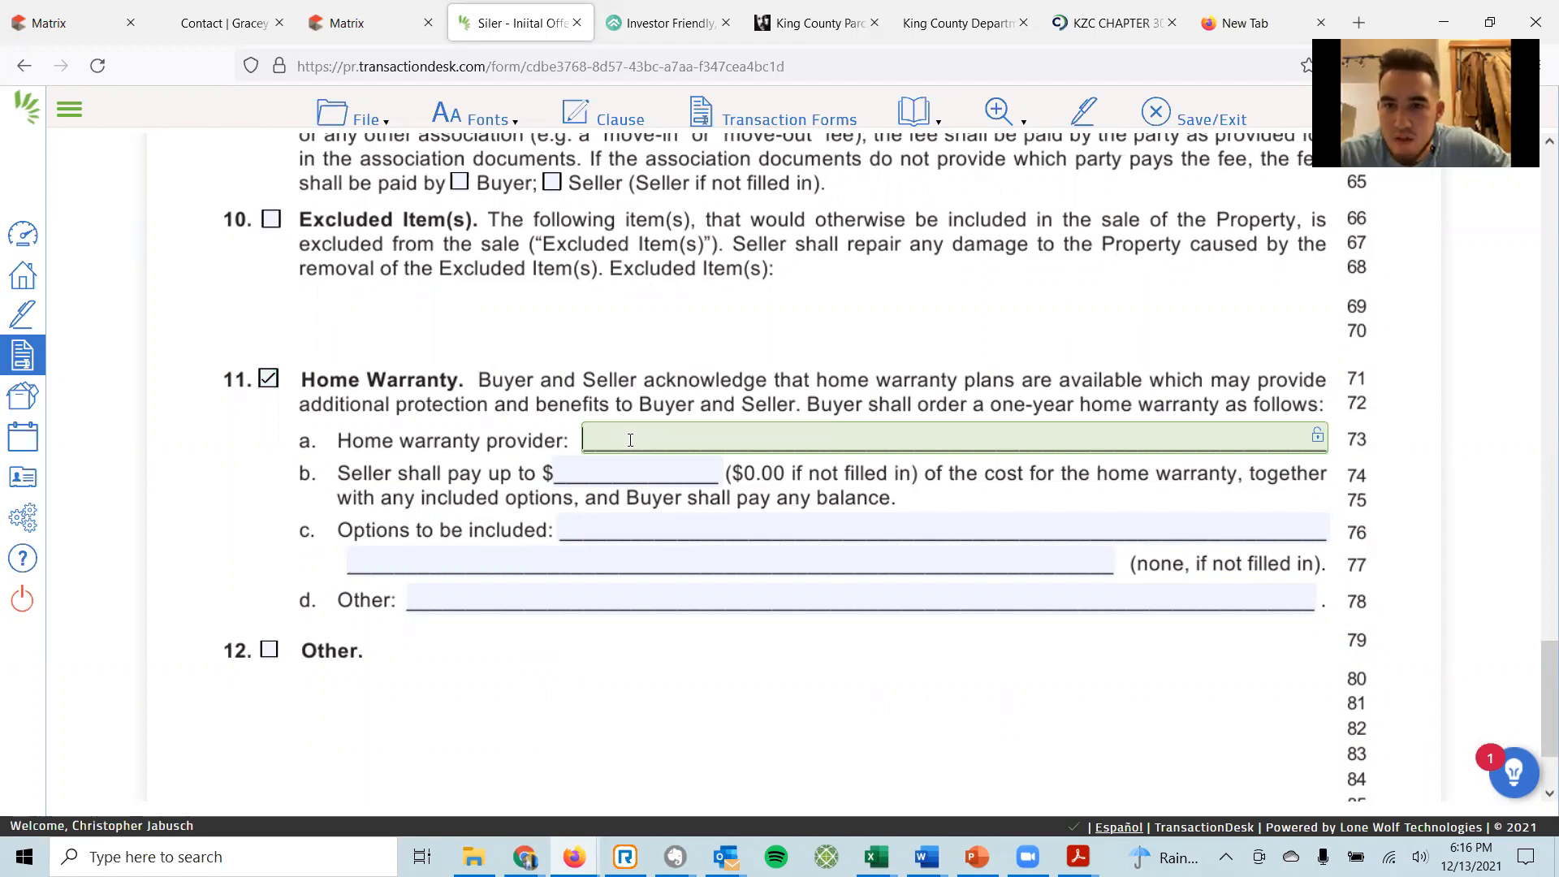
pyautogui.write('First American ')
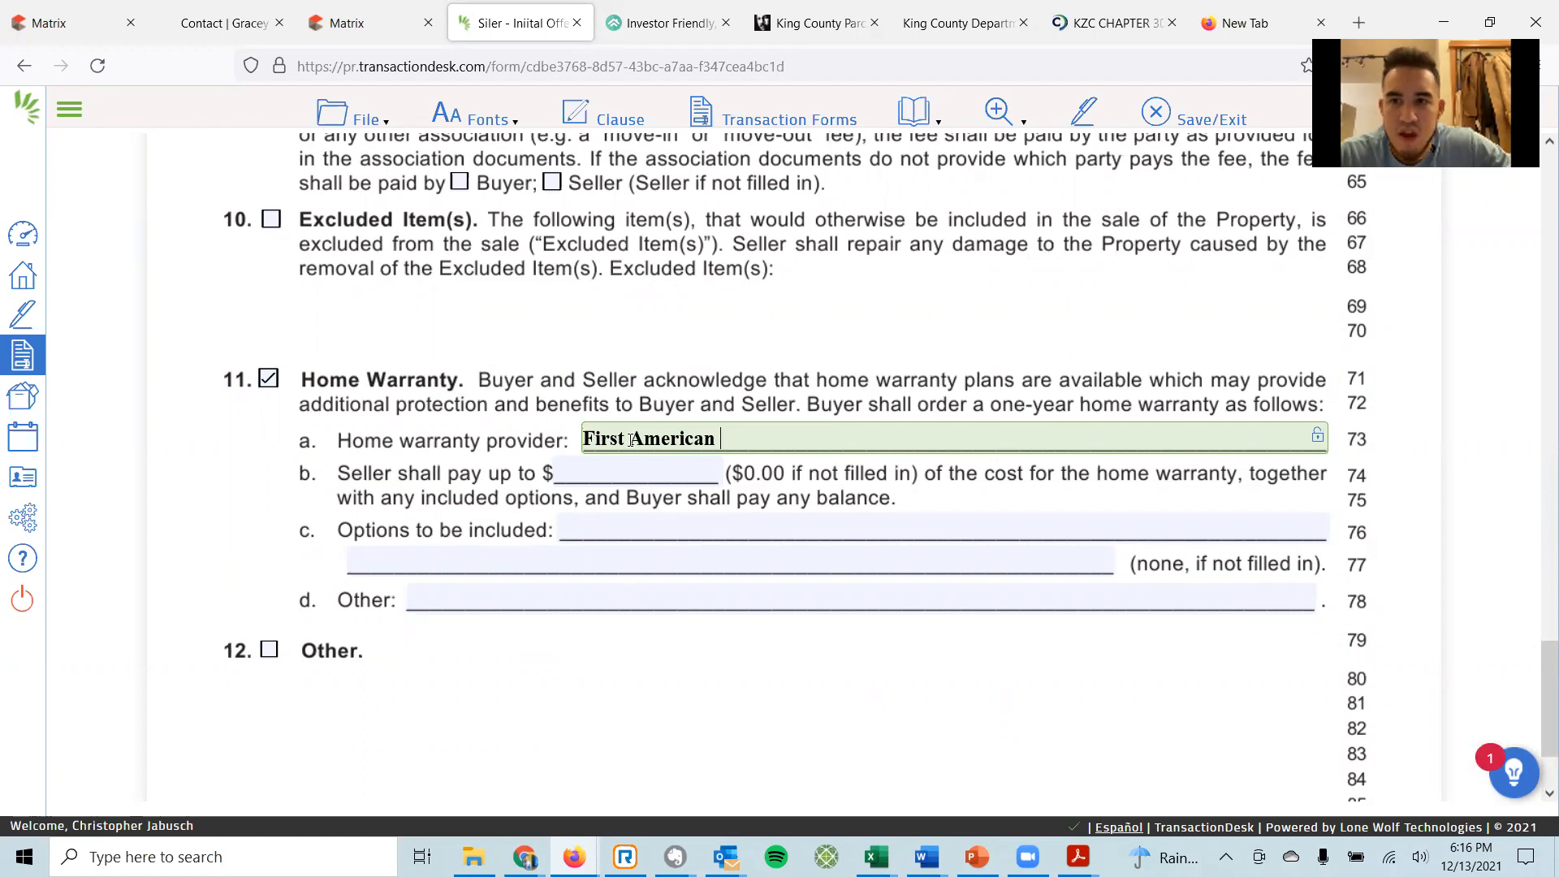
pyautogui.write('Home Warra')
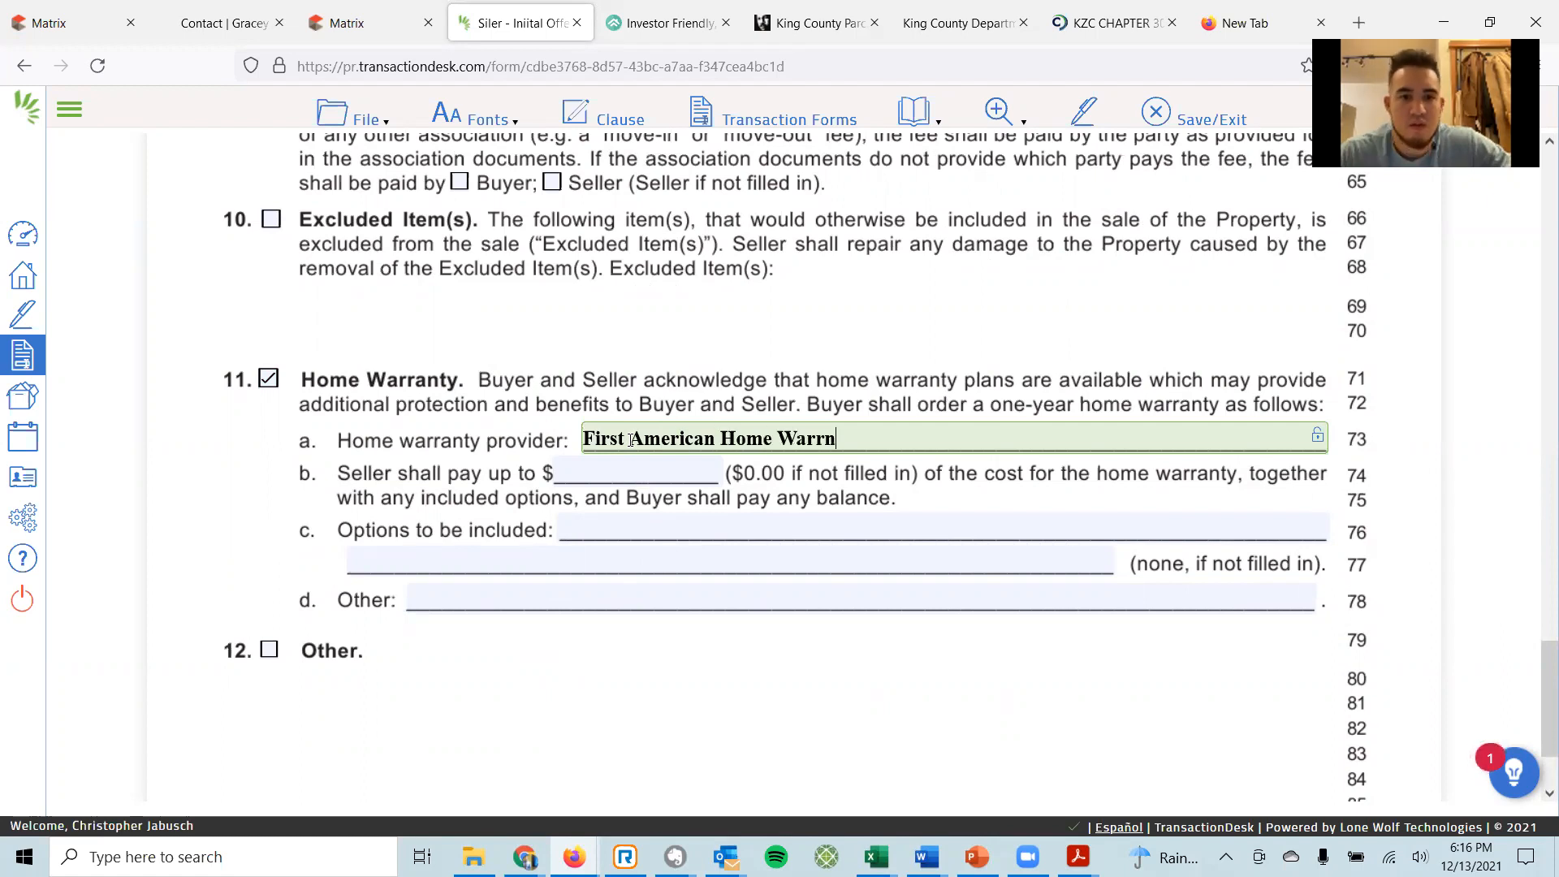
pyautogui.write('nty')
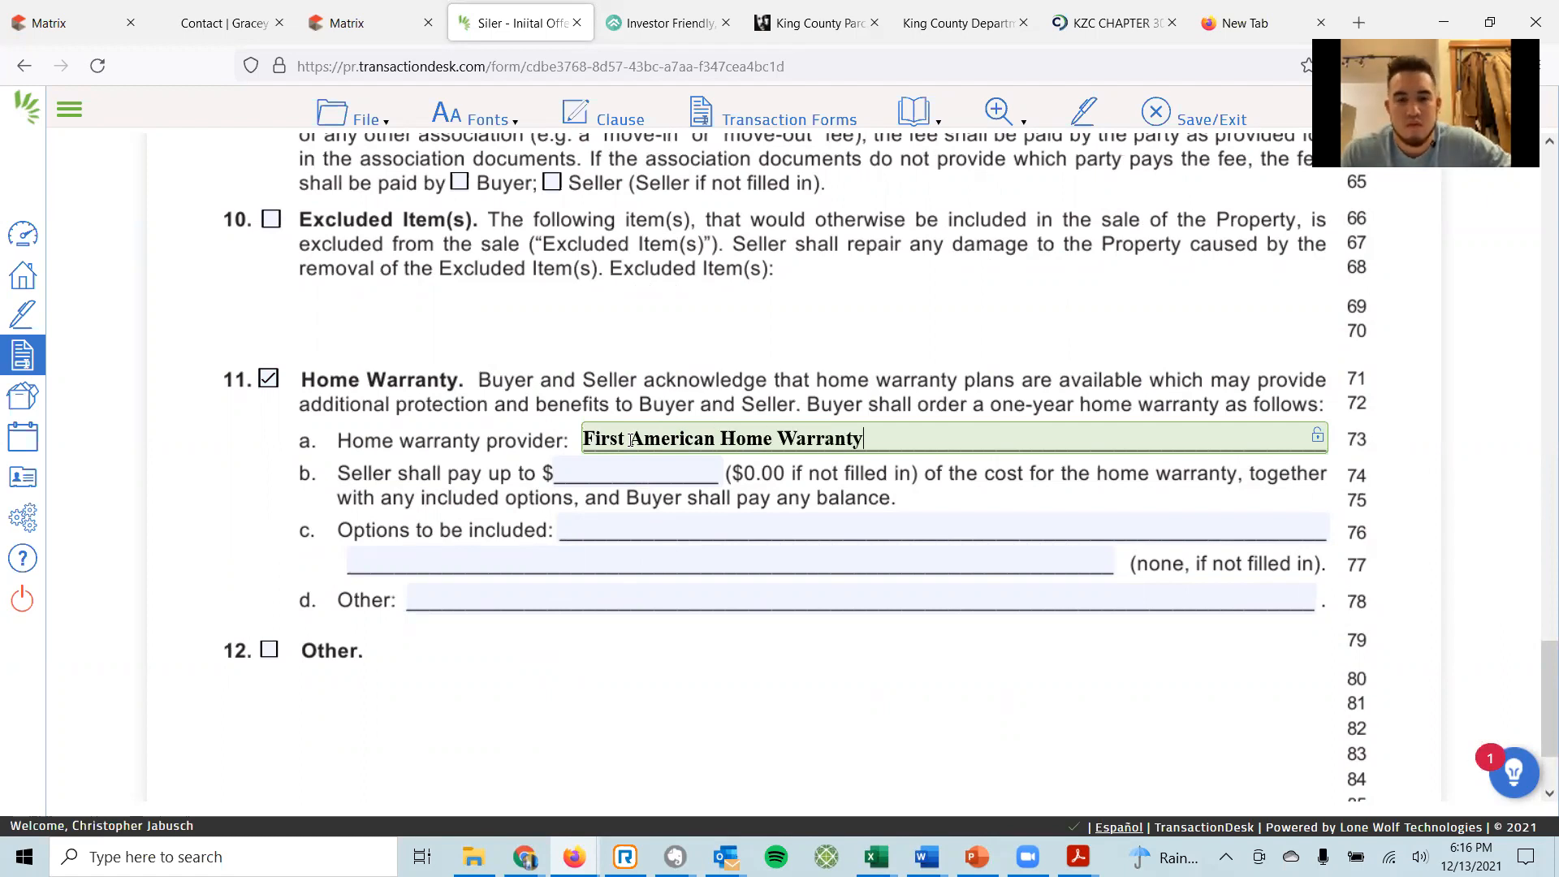
pyautogui.press('Tab')
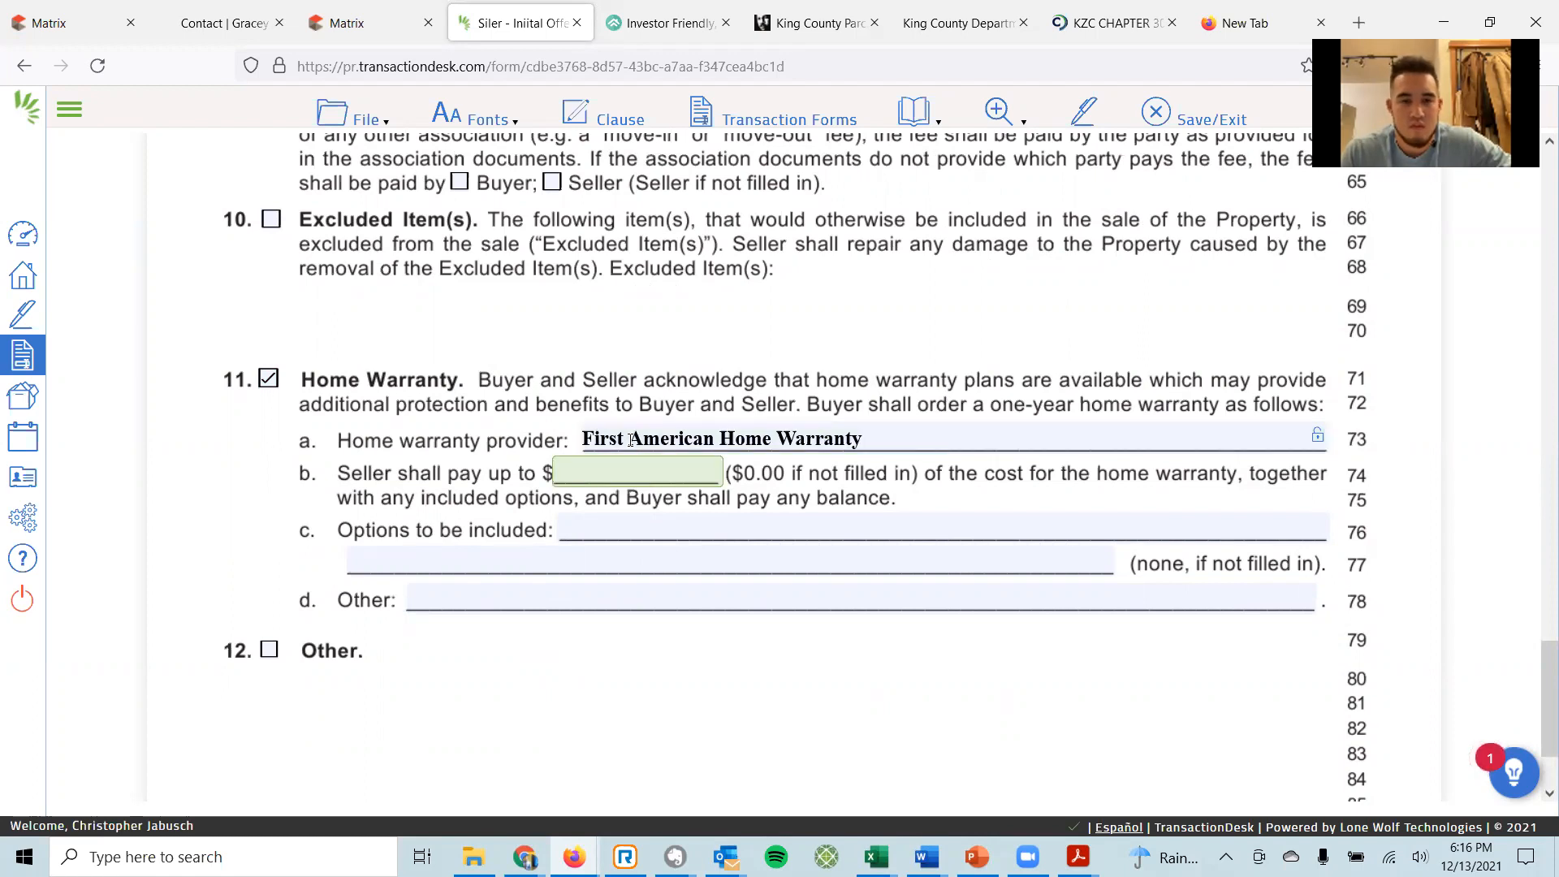
pyautogui.write('0')
pyautogui.press('Tab')
pyautogui.write('S')
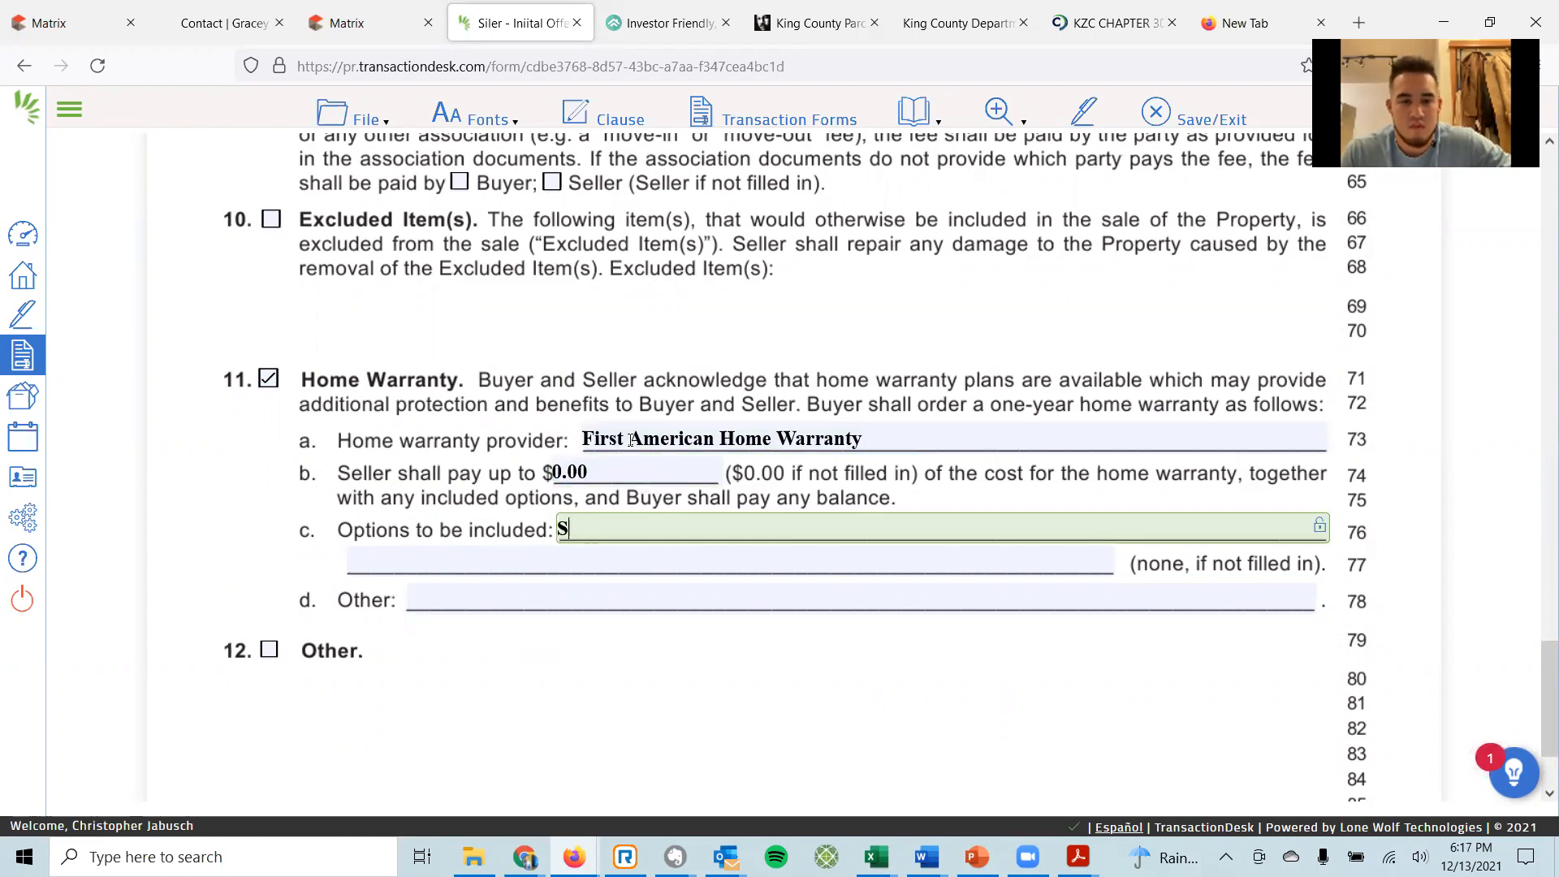
pyautogui.write('tandard Policy')
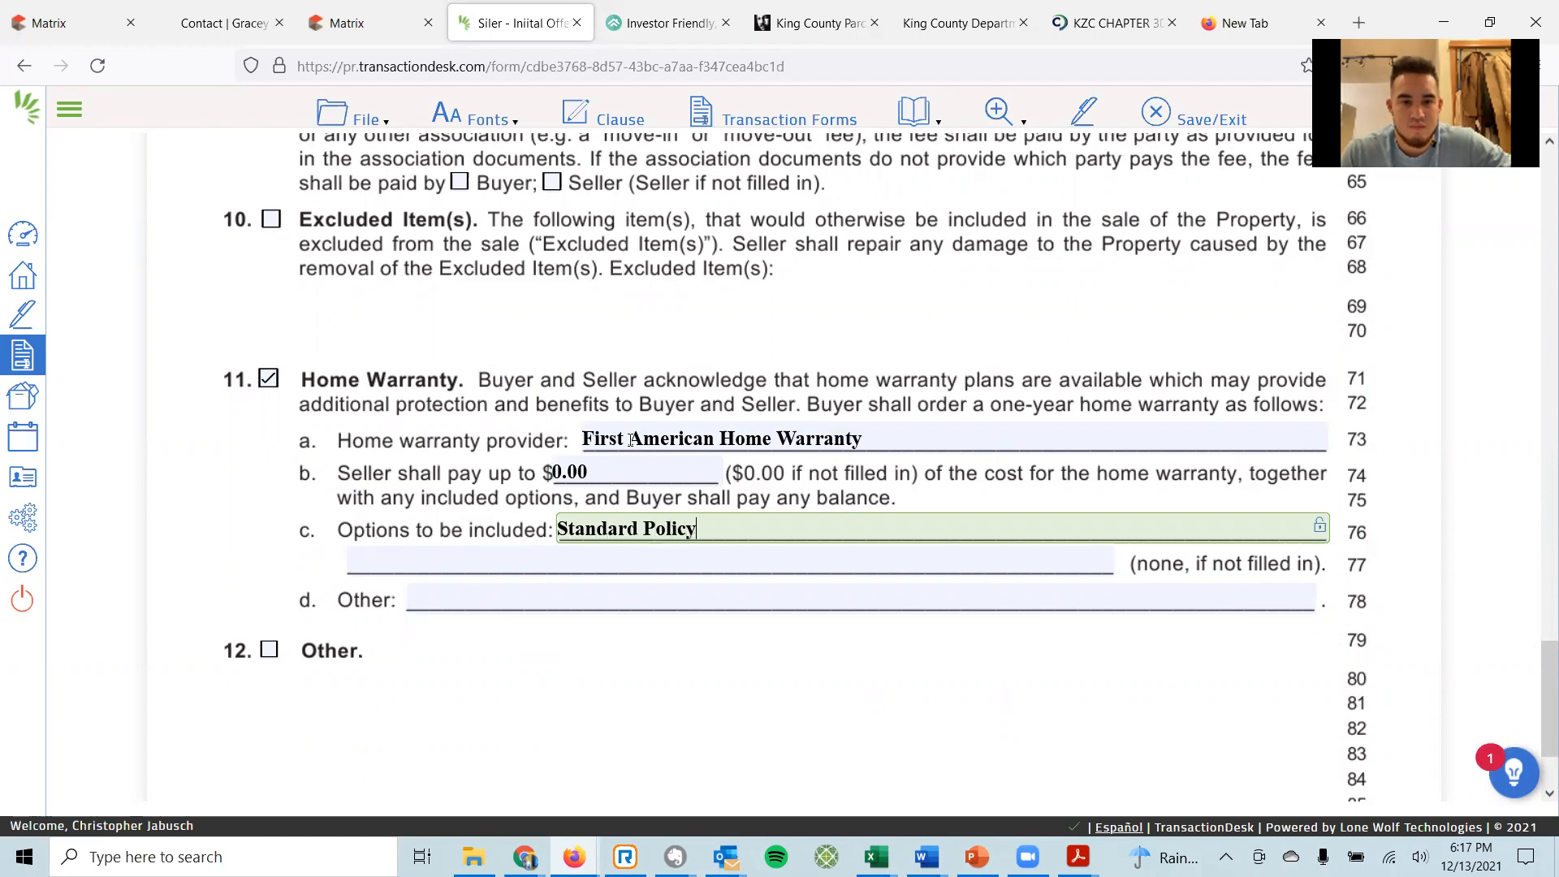
pyautogui.press('Tab')
pyautogui.write('Pai')
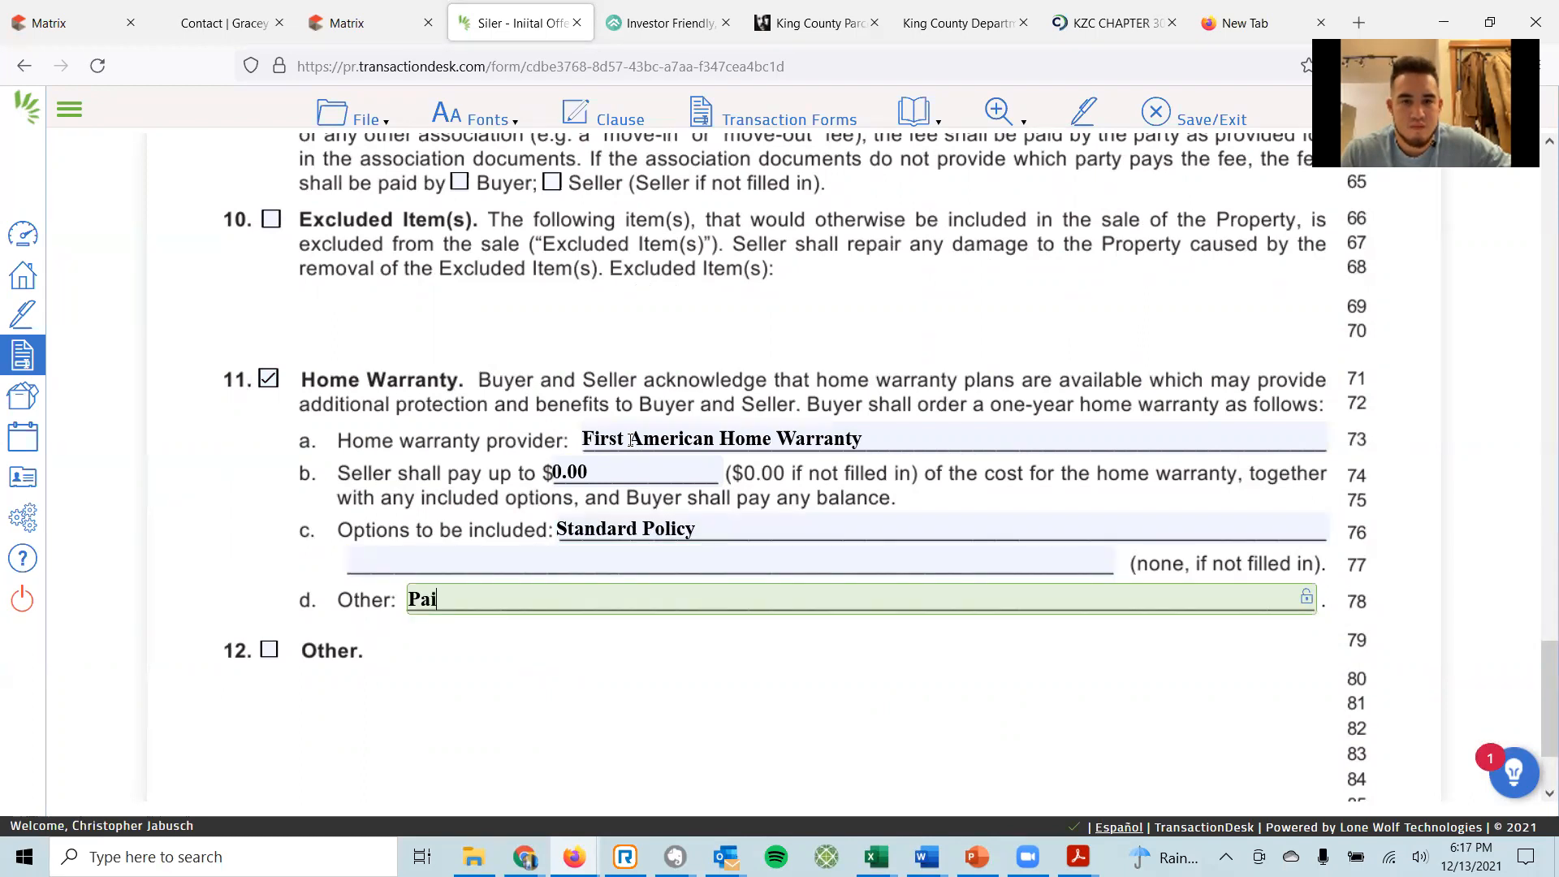
pyautogui.write('d for by Selling Brpoker')
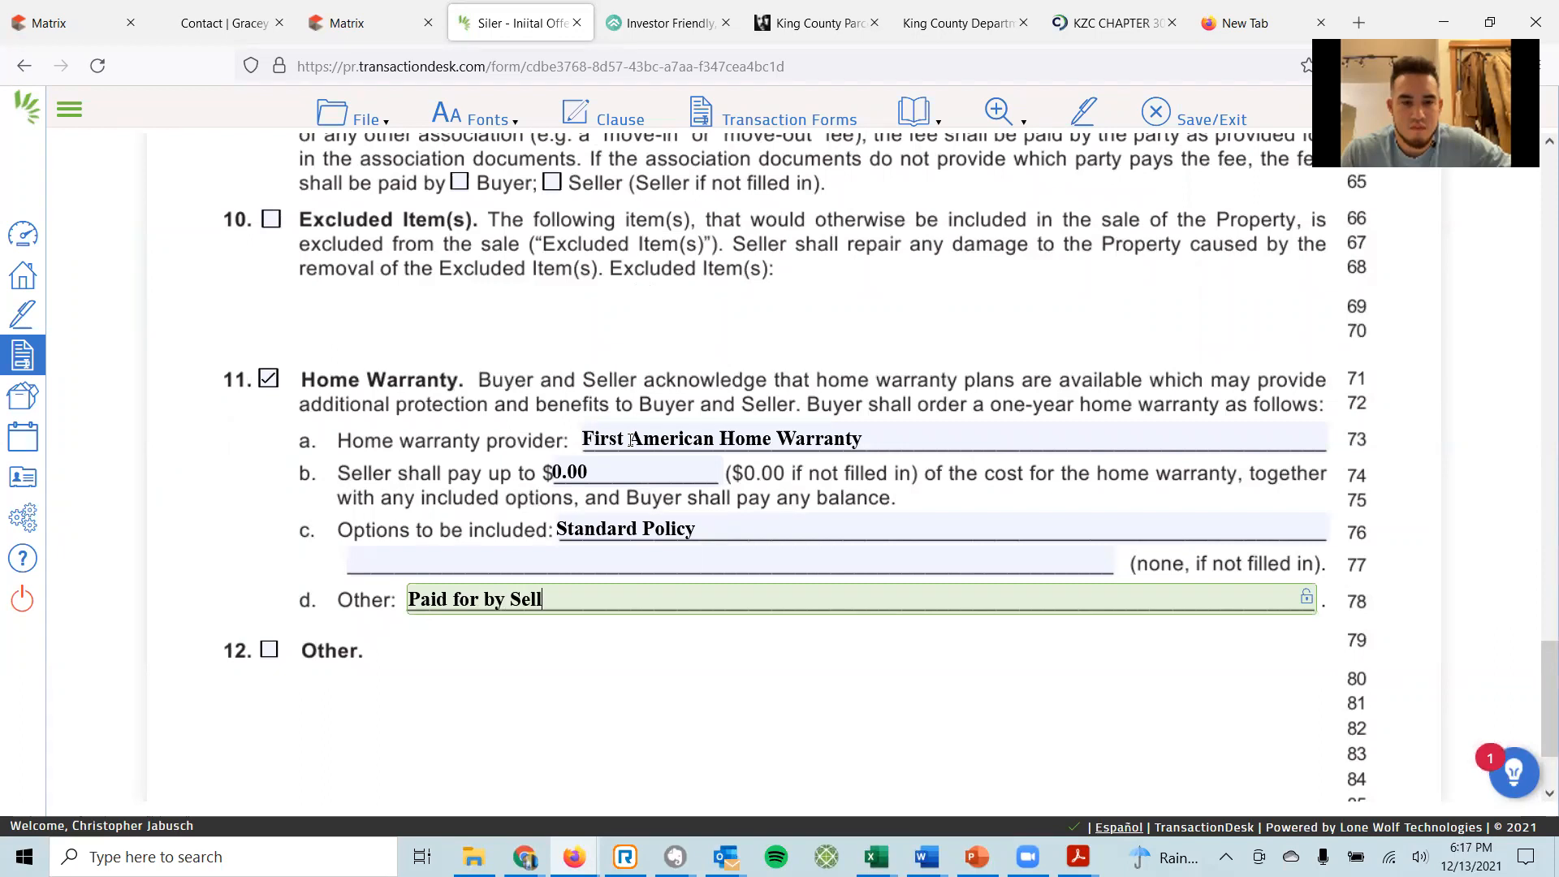
pyautogui.press('BackSpace')
pyautogui.press('BackSpace')
pyautogui.press('BackSpace')
pyautogui.press('Num_Lock')
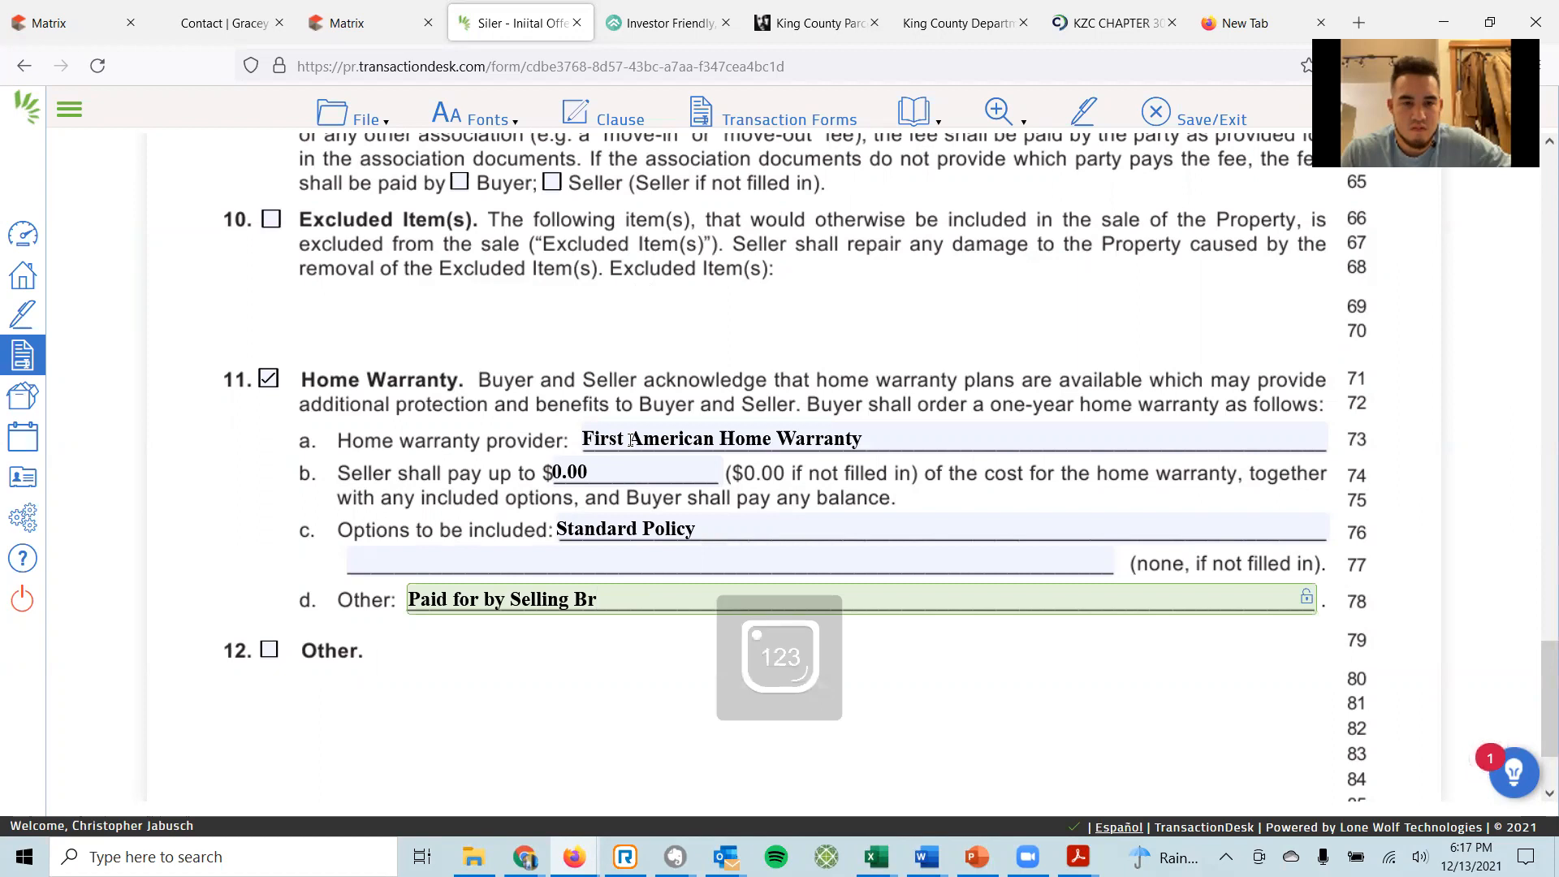
pyautogui.write('oker')
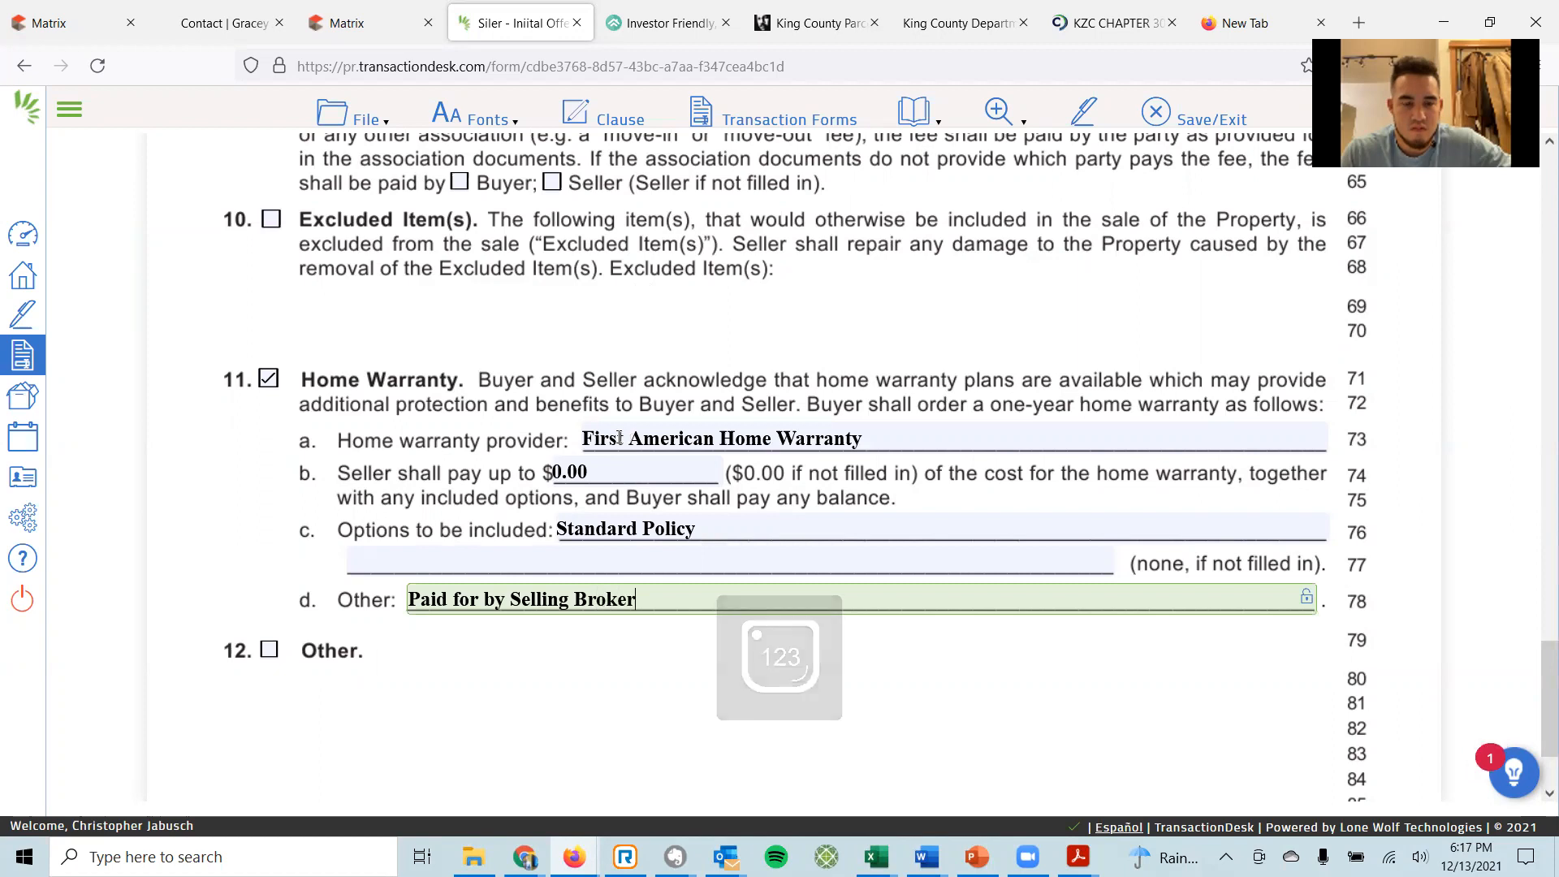
# Save Form 22D through File > Save, then Save/Exit back to the Transaction Dashboard.
pyautogui.click(363, 120)
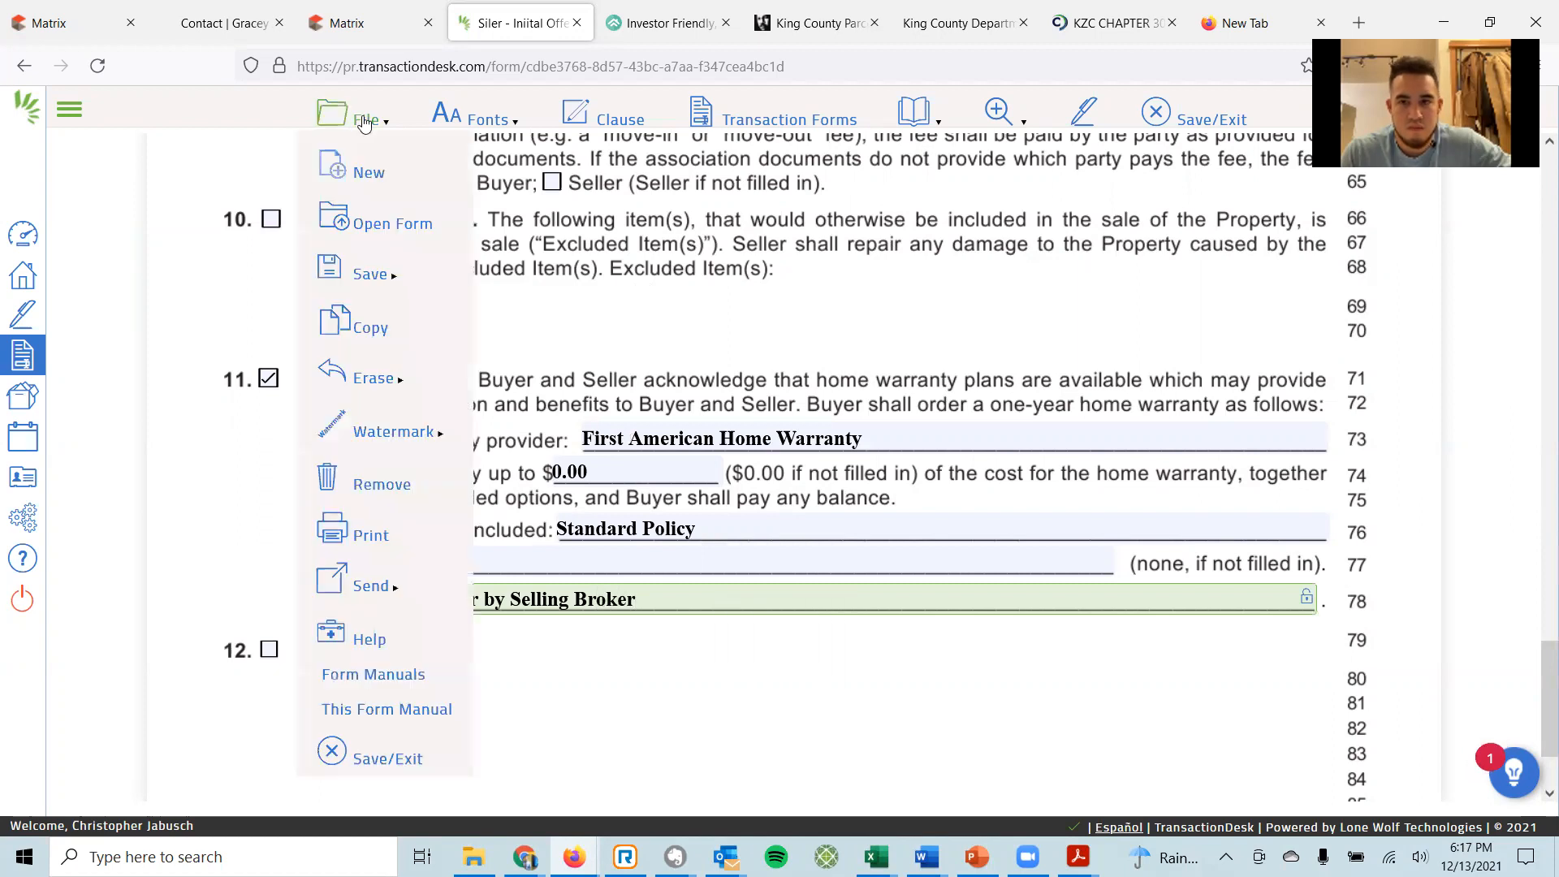
pyautogui.moveTo(354, 270)
pyautogui.click(536, 274)
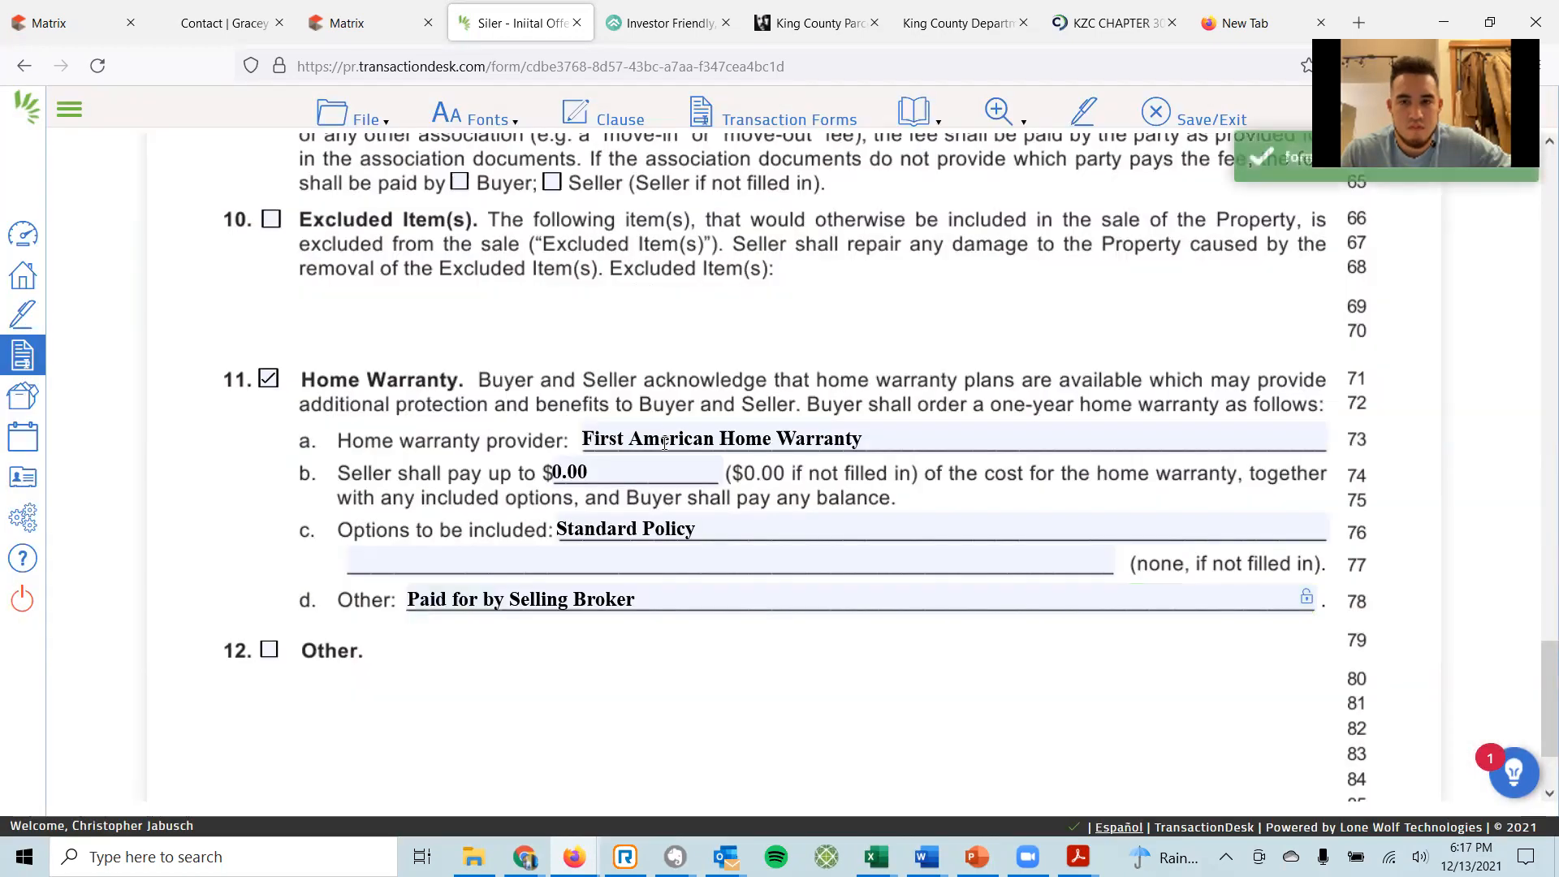
pyautogui.scroll(-2, 664, 443)
pyautogui.scroll(3, 664, 443)
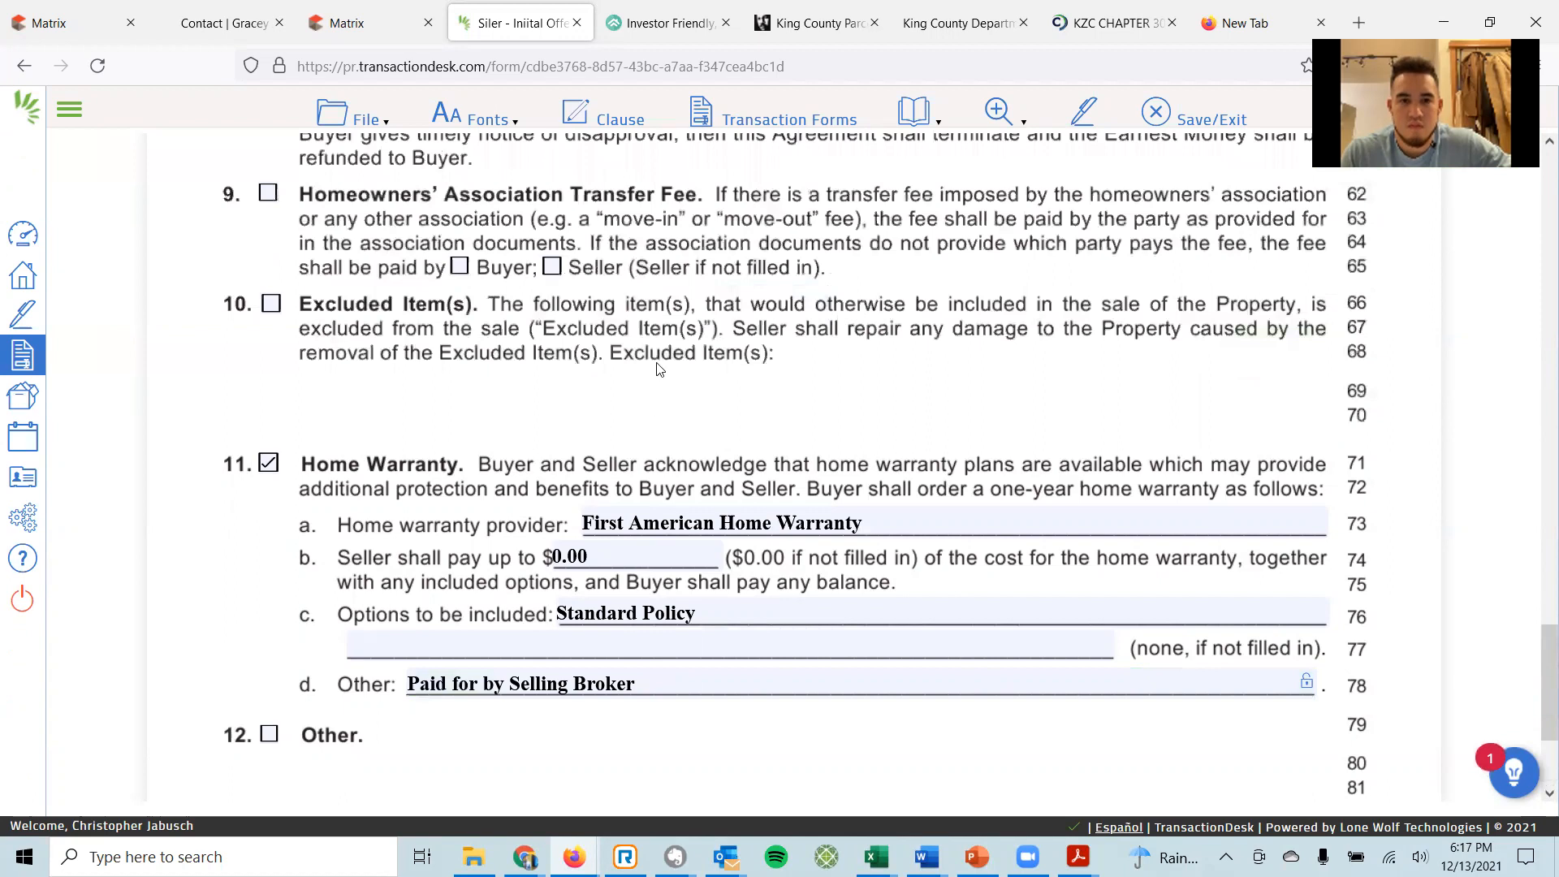
pyautogui.click(1187, 124)
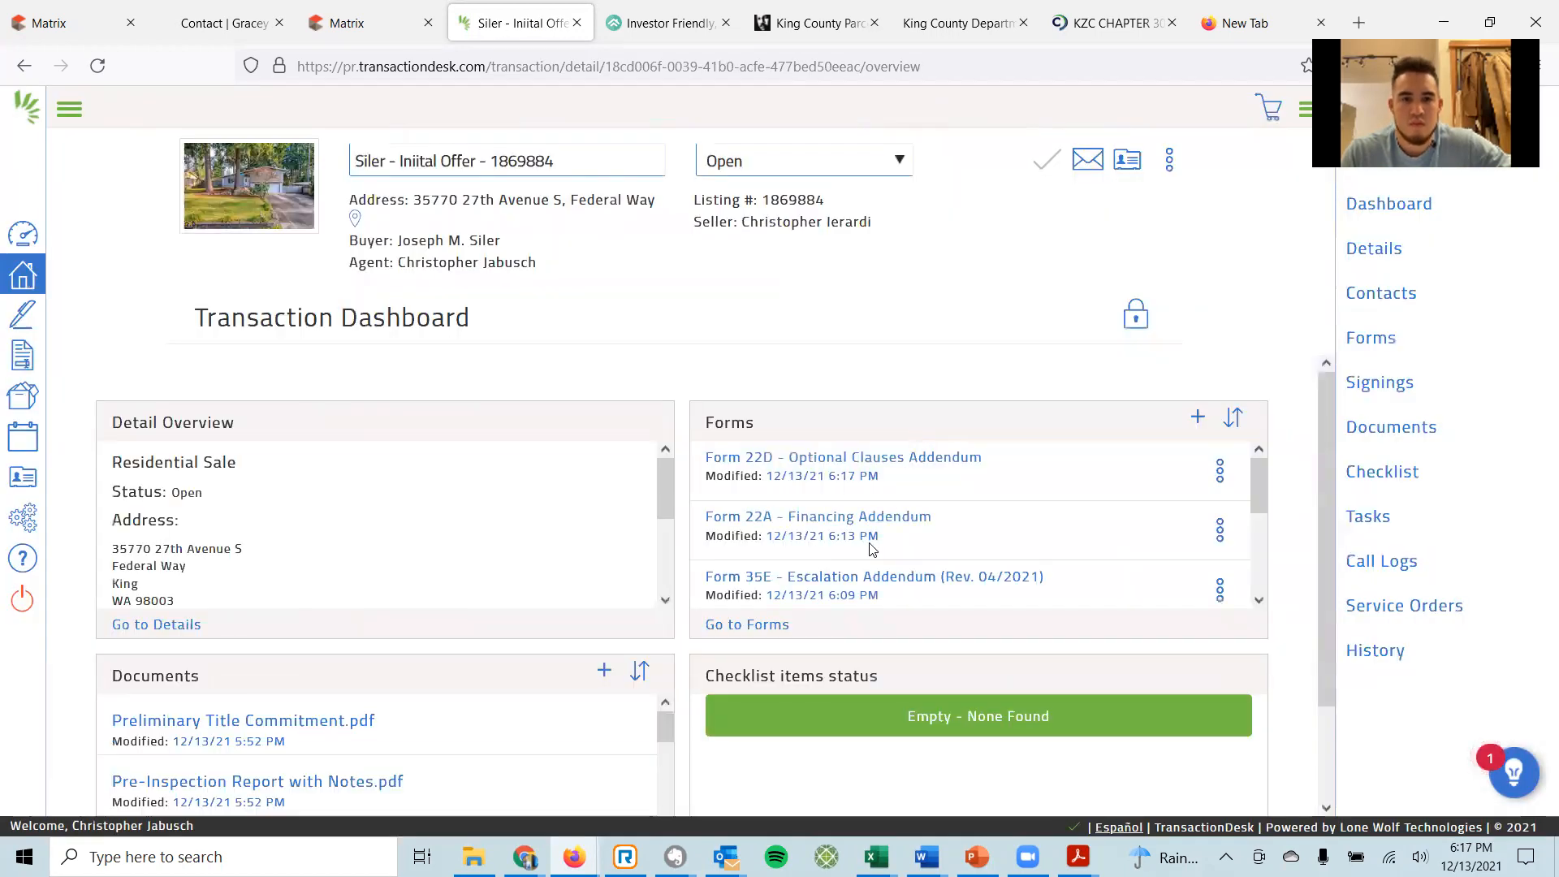
# Open Form 35E Escalation Addendum from the dashboard Forms list.
pyautogui.scroll(-3, 869, 542)
pyautogui.scroll(3, 869, 547)
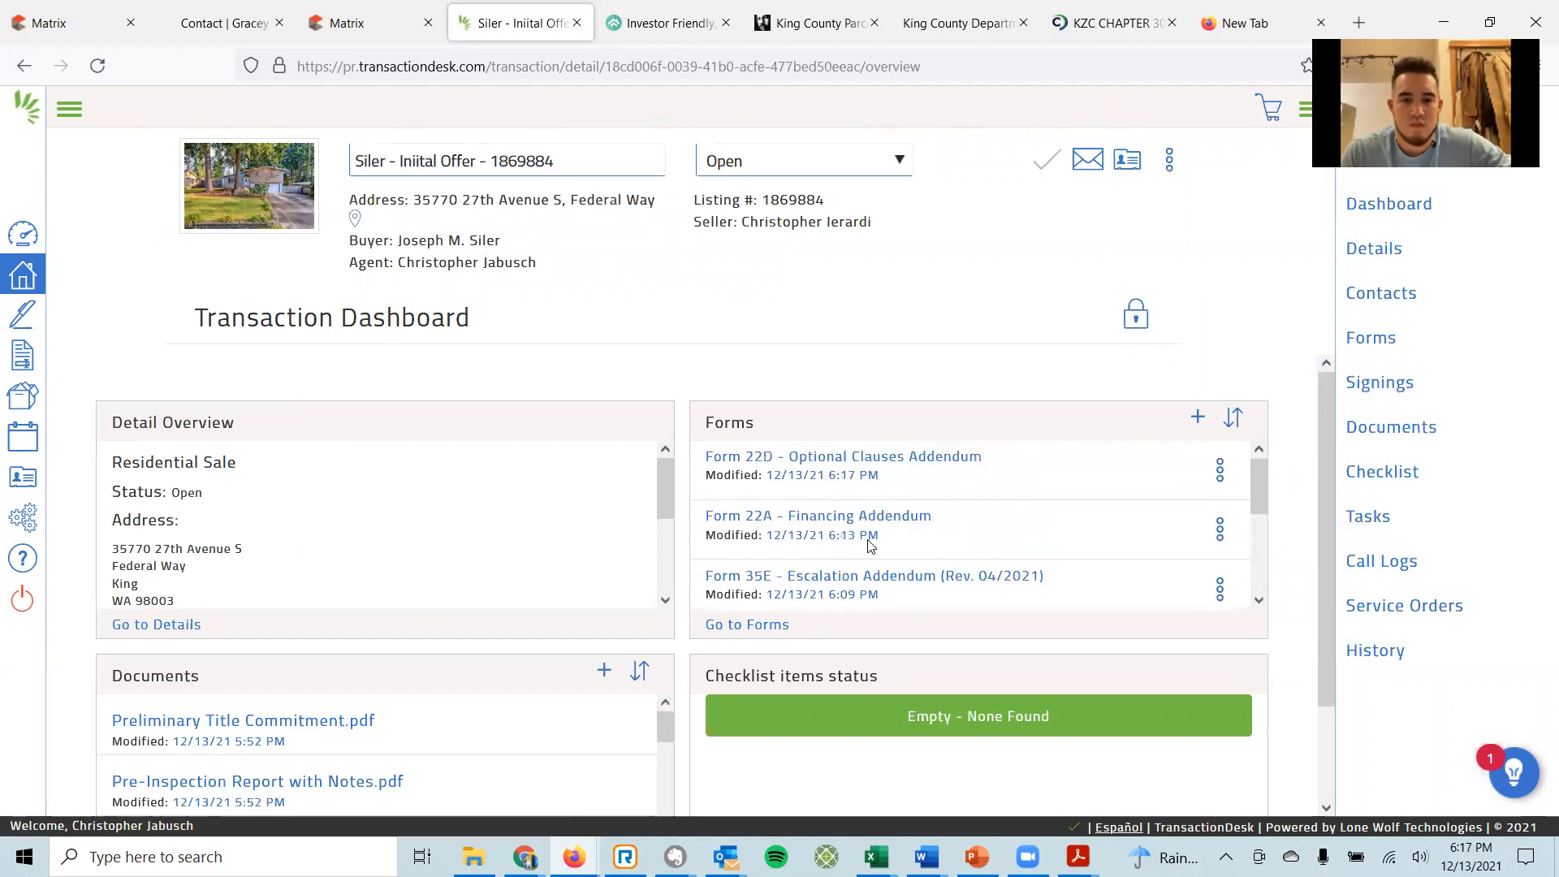
pyautogui.click(824, 573)
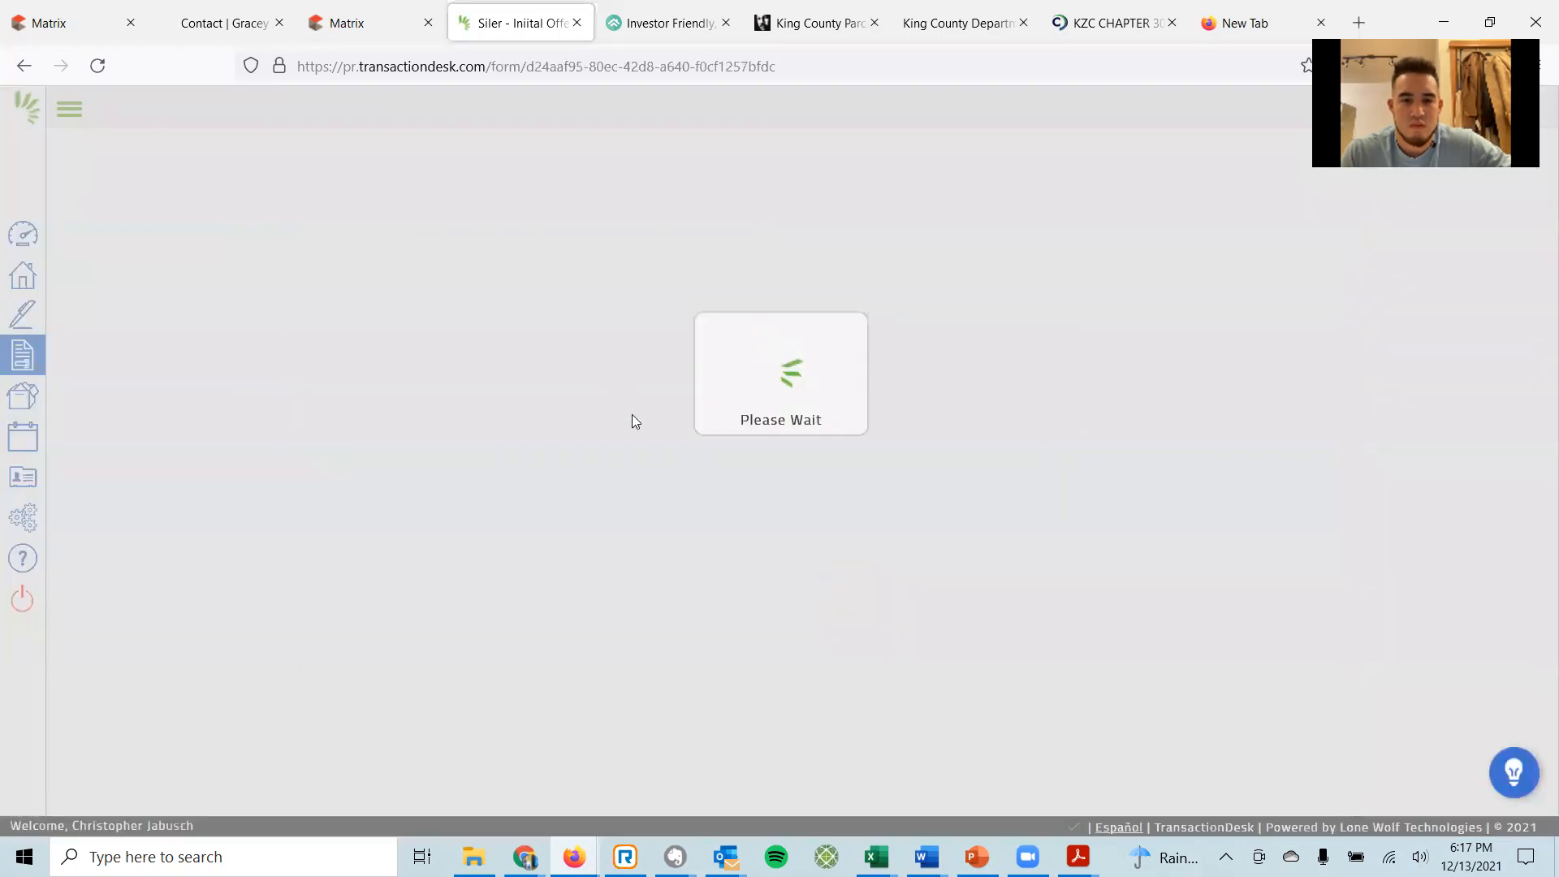
# Enter 60 days to close and a $5000 increase over competing offers.
pyautogui.scroll(-5, 635, 445)
pyautogui.click(510, 485)
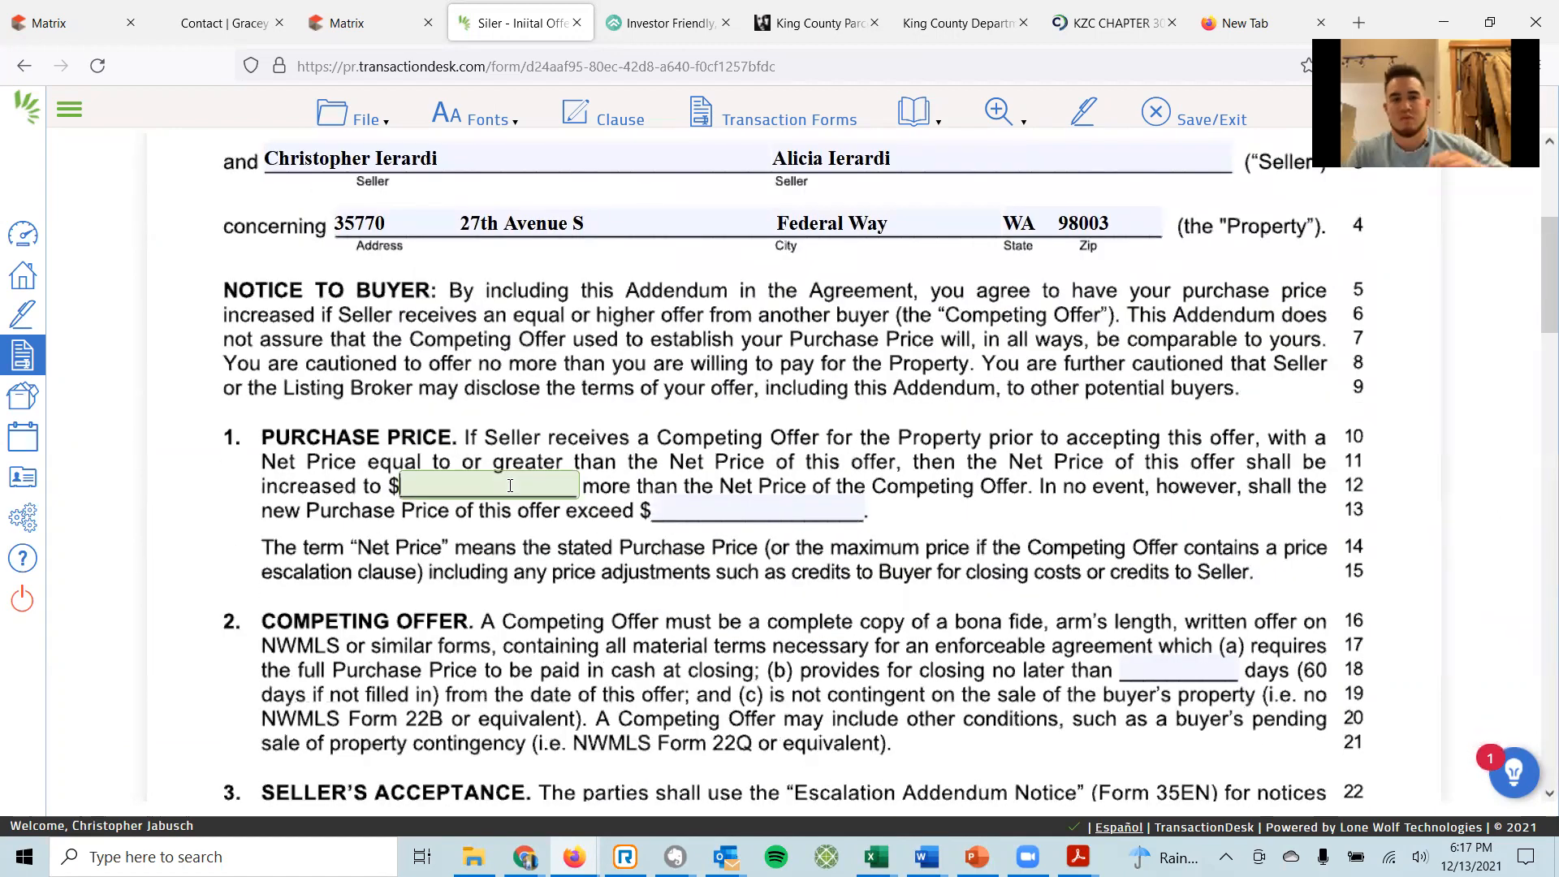
pyautogui.click(815, 507)
pyautogui.click(480, 485)
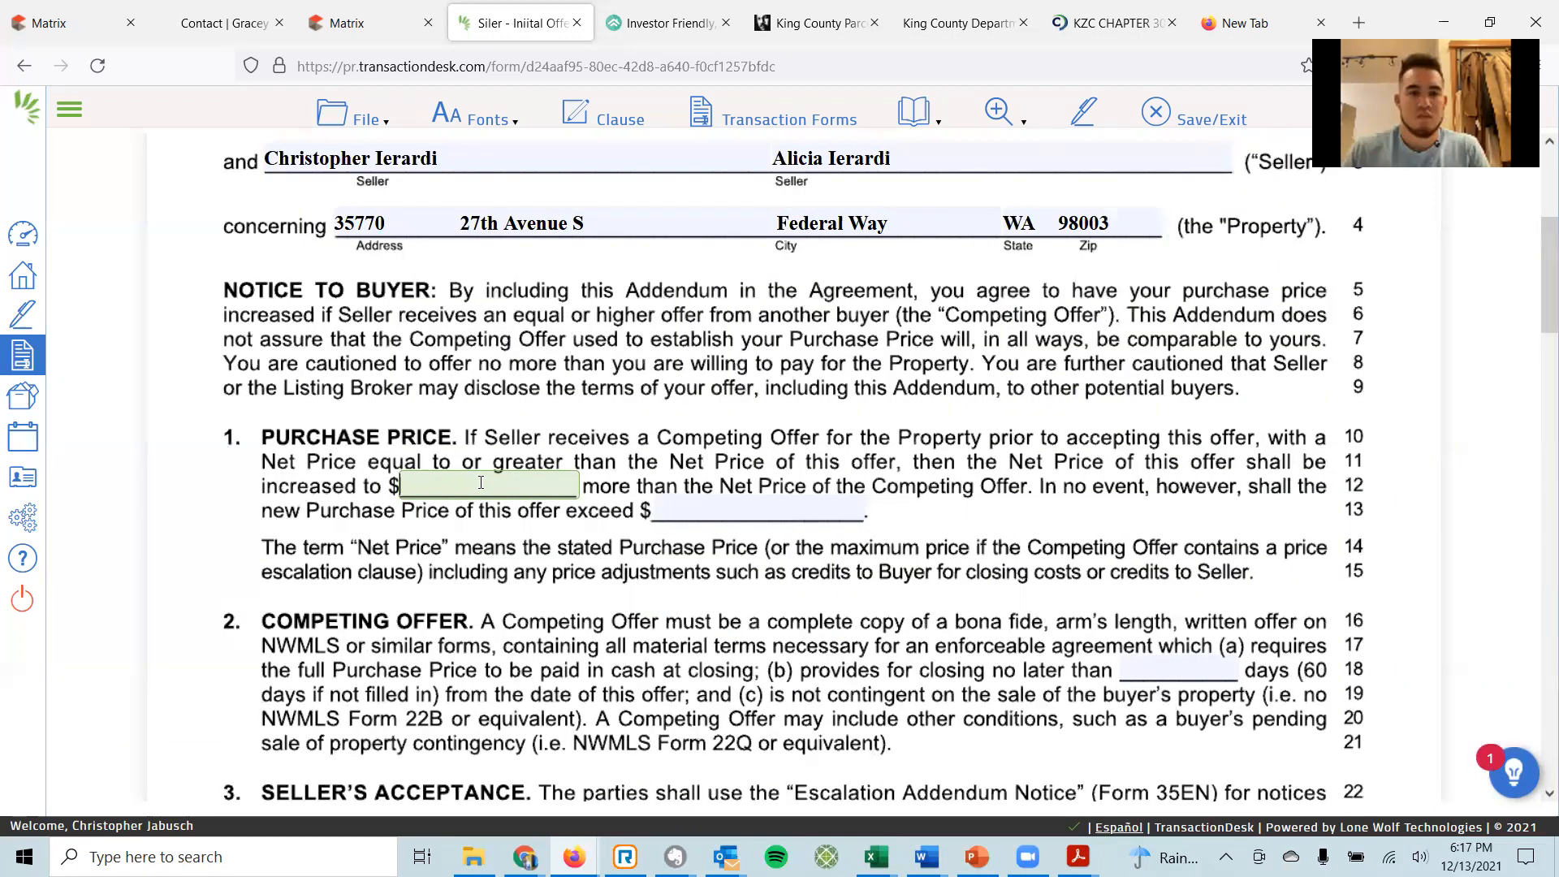
pyautogui.click(737, 505)
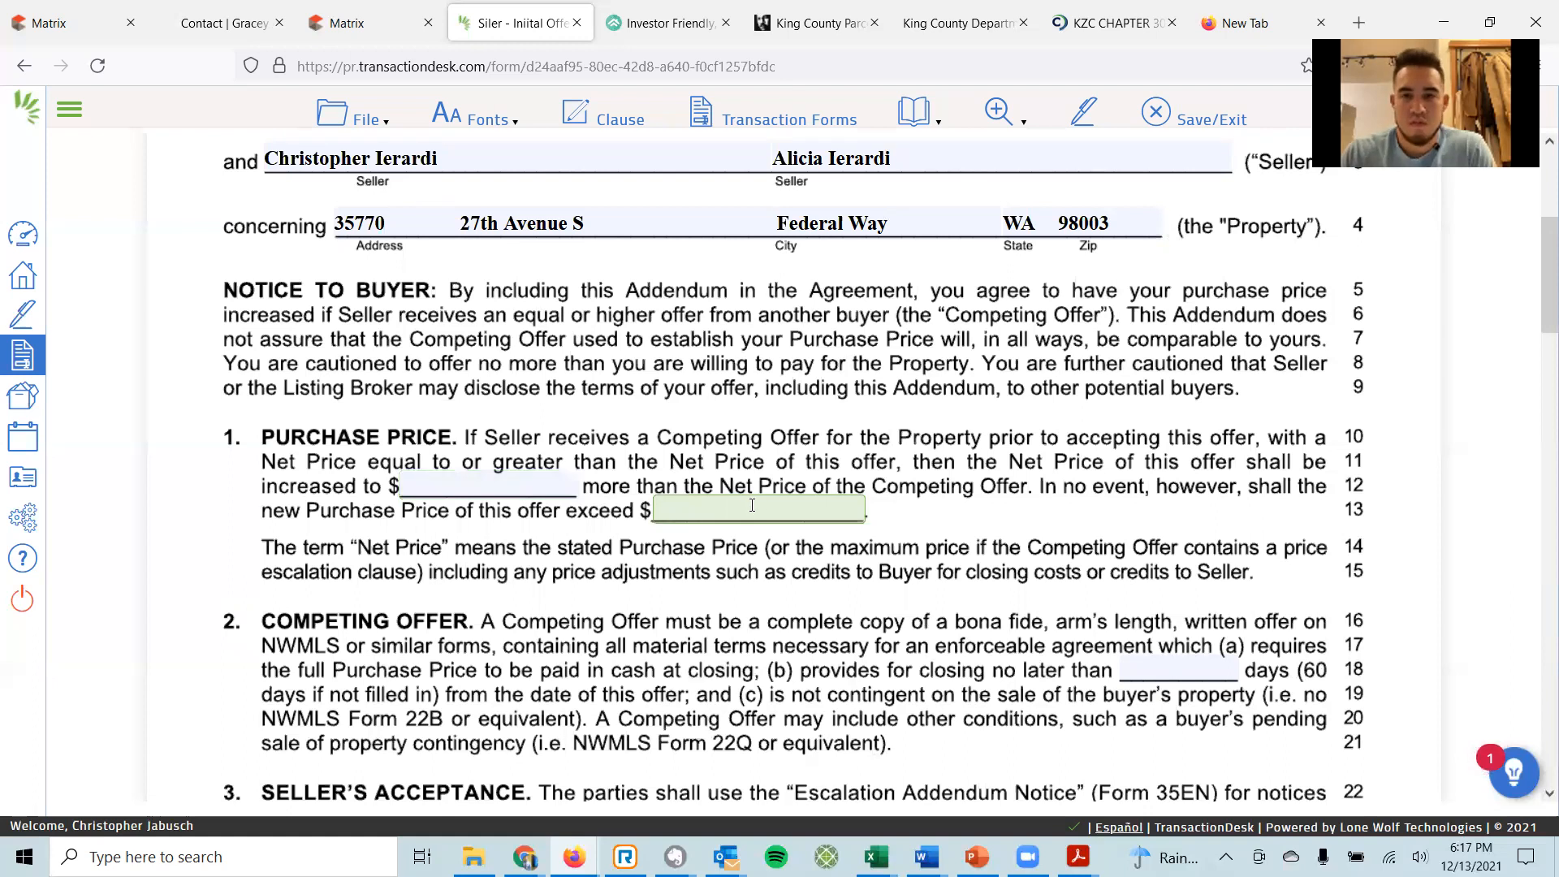
pyautogui.click(1166, 662)
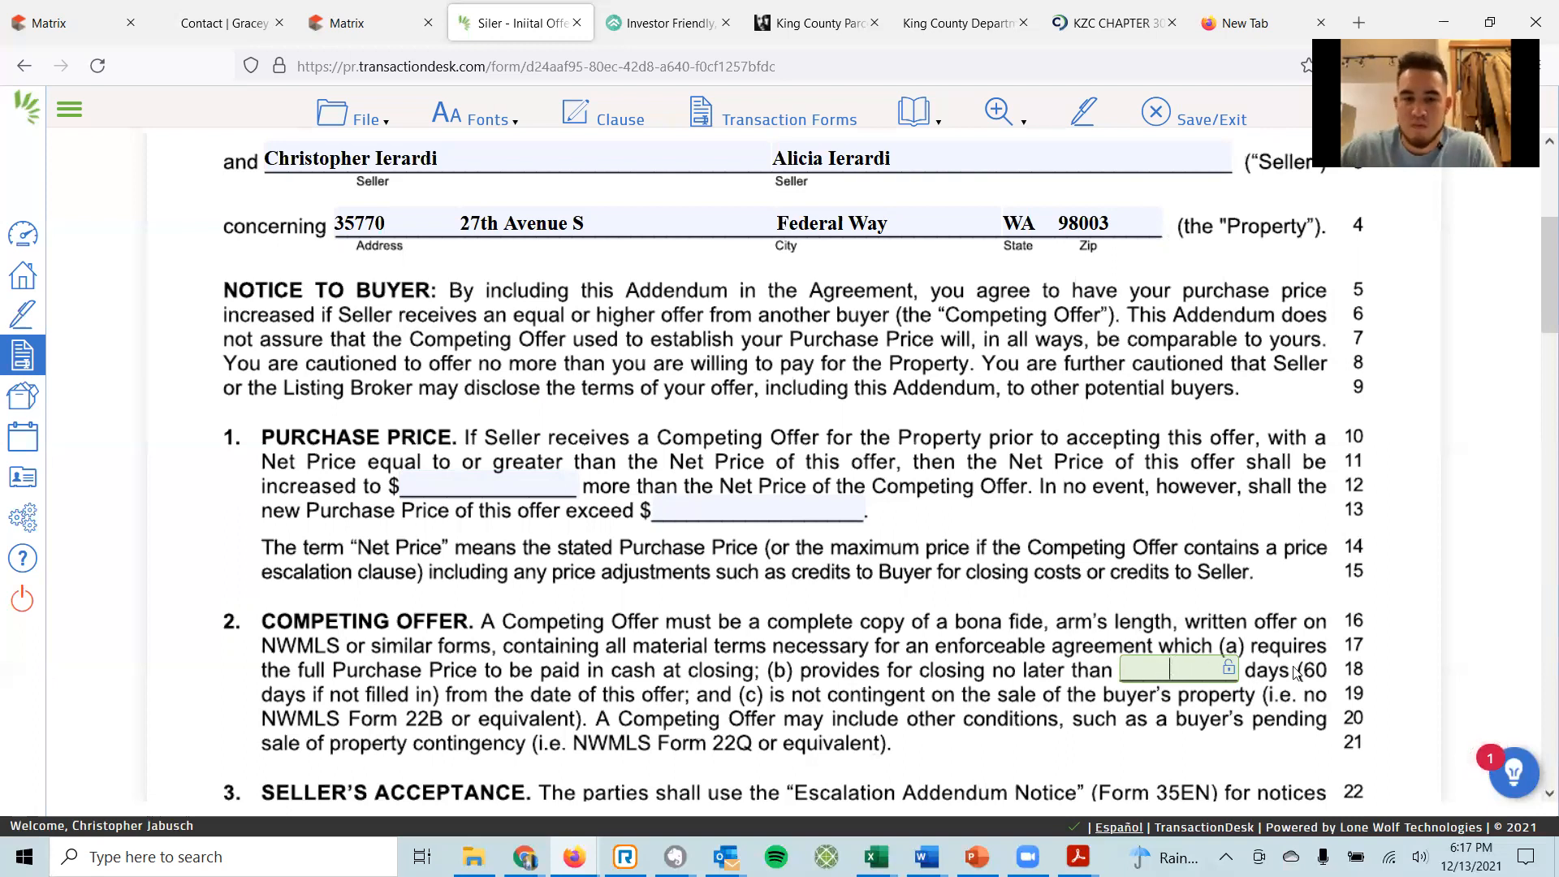
pyautogui.moveTo(1317, 674); pyautogui.dragTo(1308, 672)
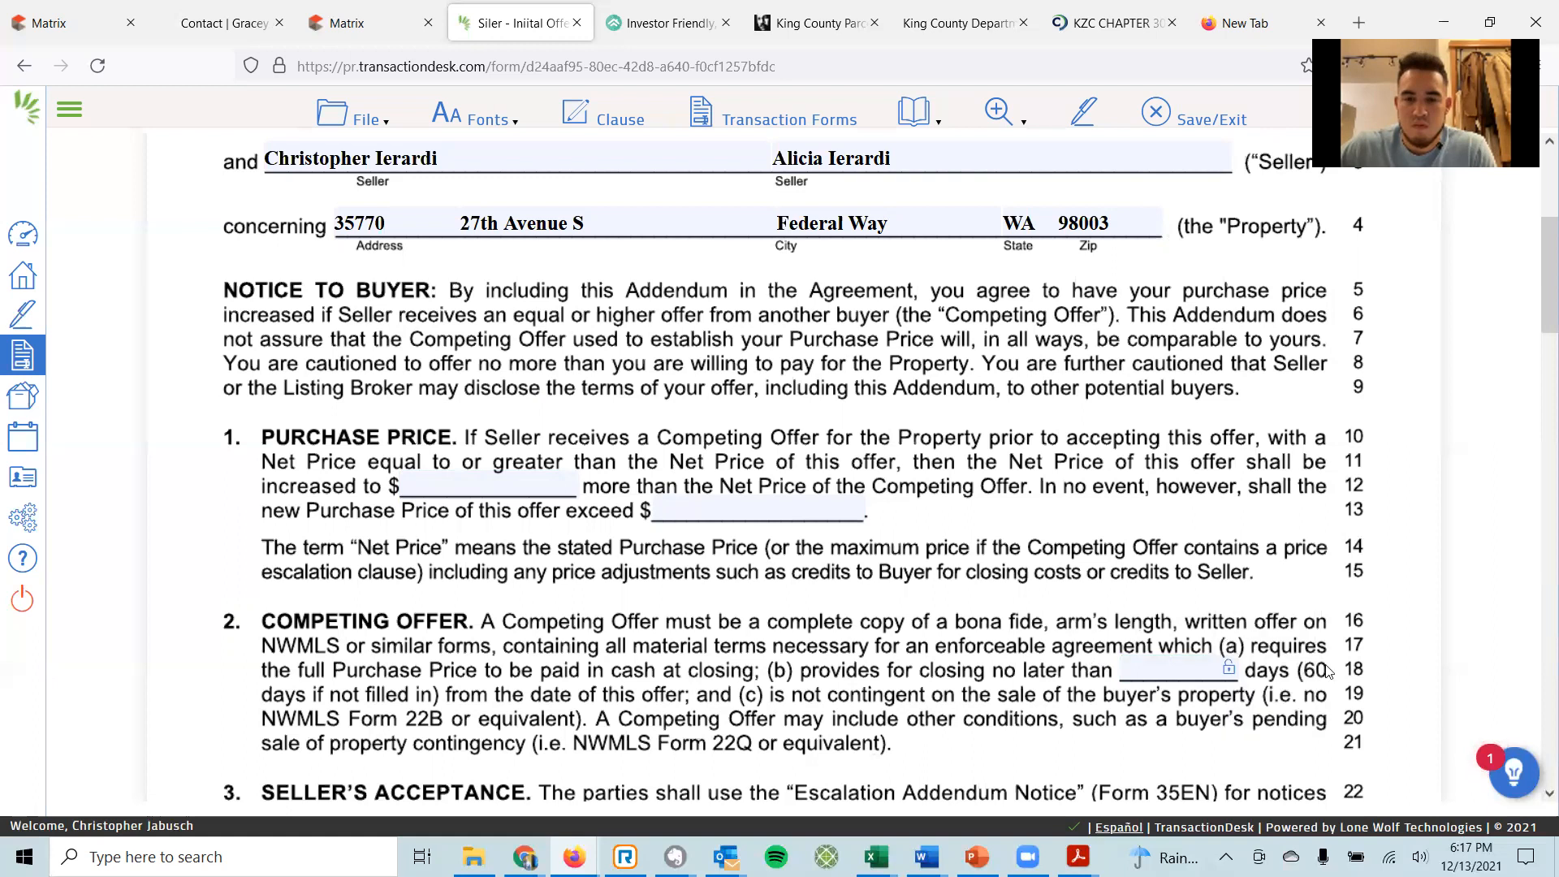
pyautogui.click(1161, 667)
pyautogui.write('60')
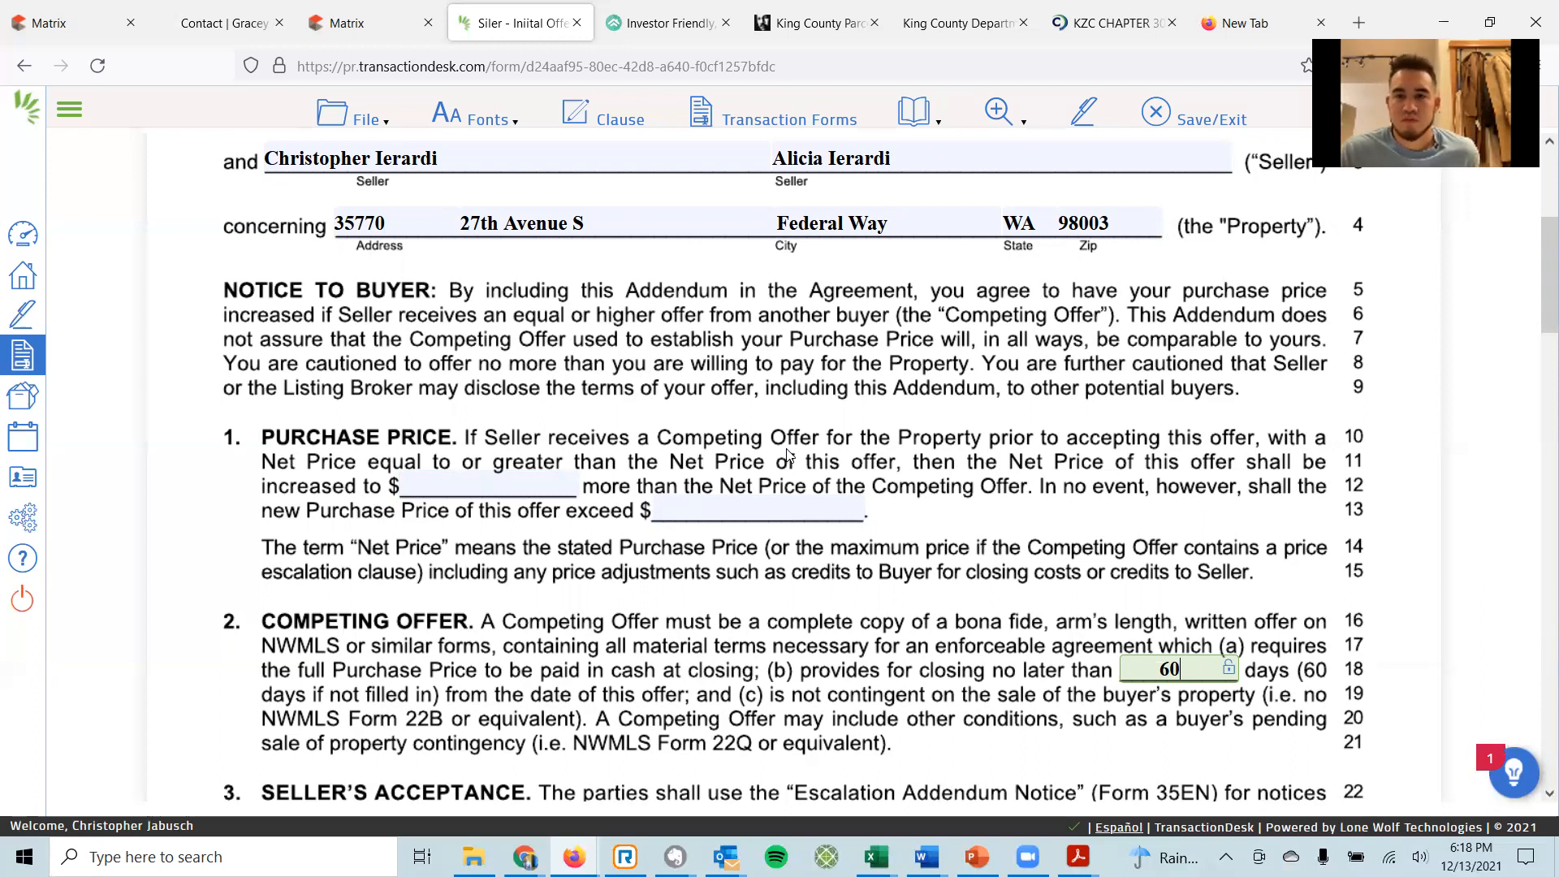
pyautogui.click(479, 491)
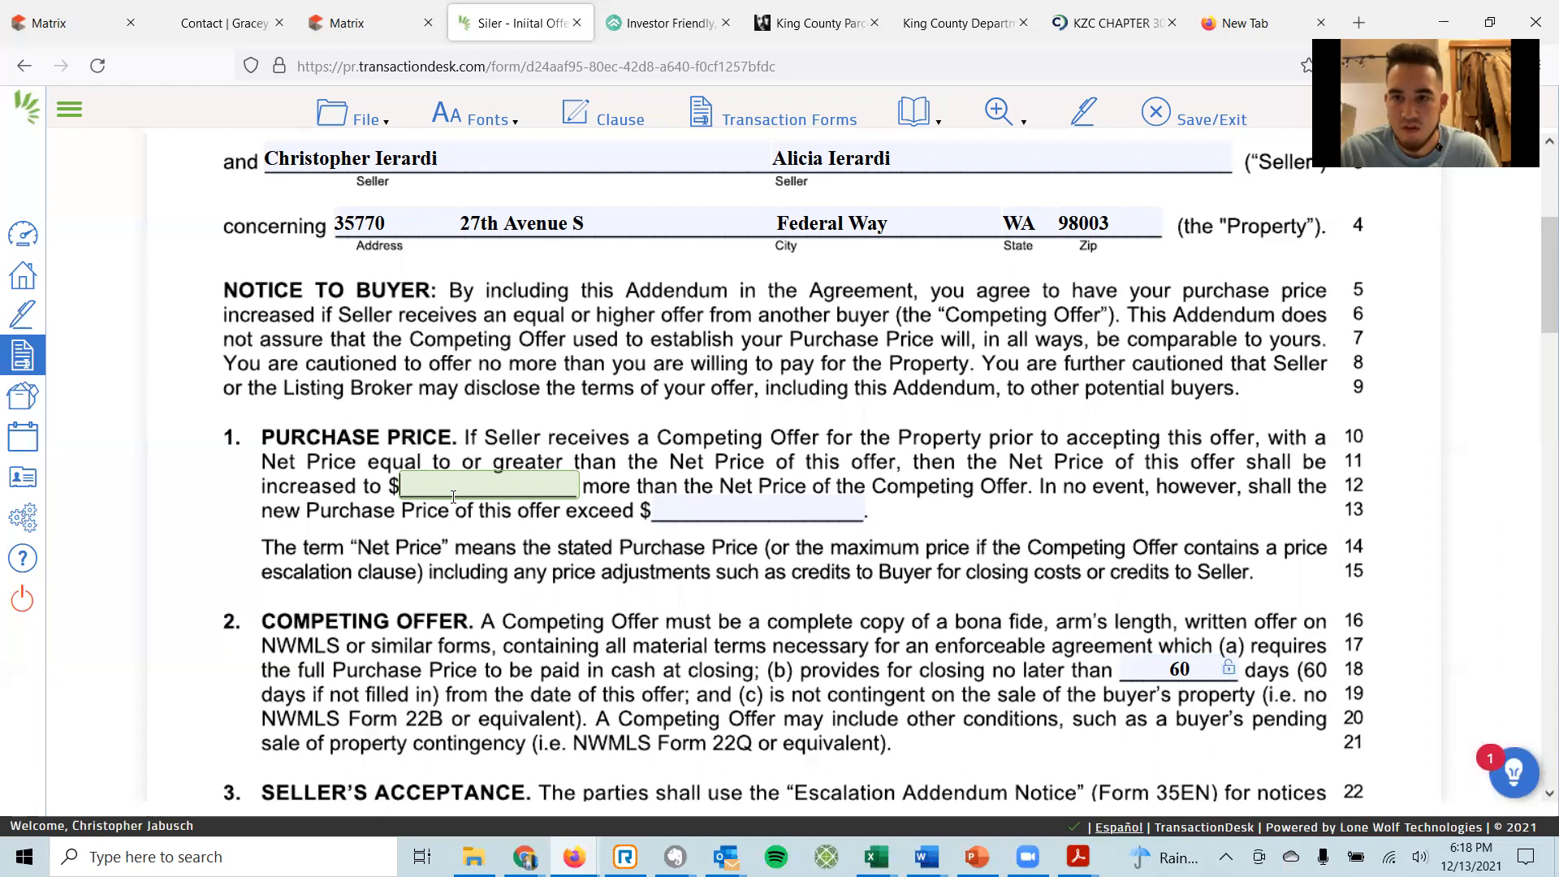
pyautogui.write('5000')
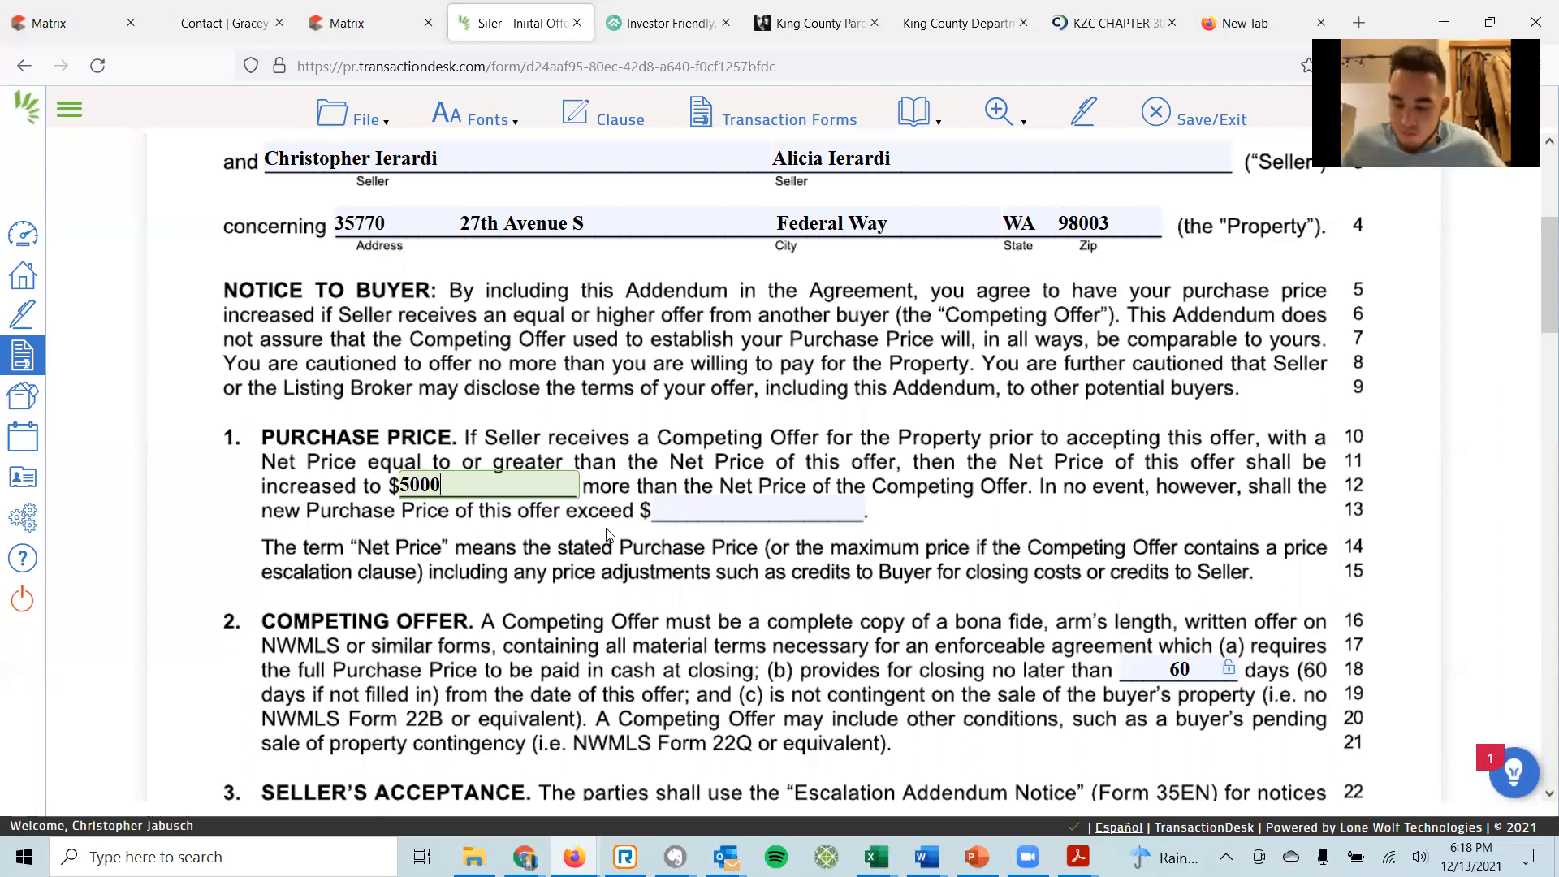
# Commit the $5,000.00 escalation increase and leave the 'shall not exceed $' cap empty.
pyautogui.click(697, 505)
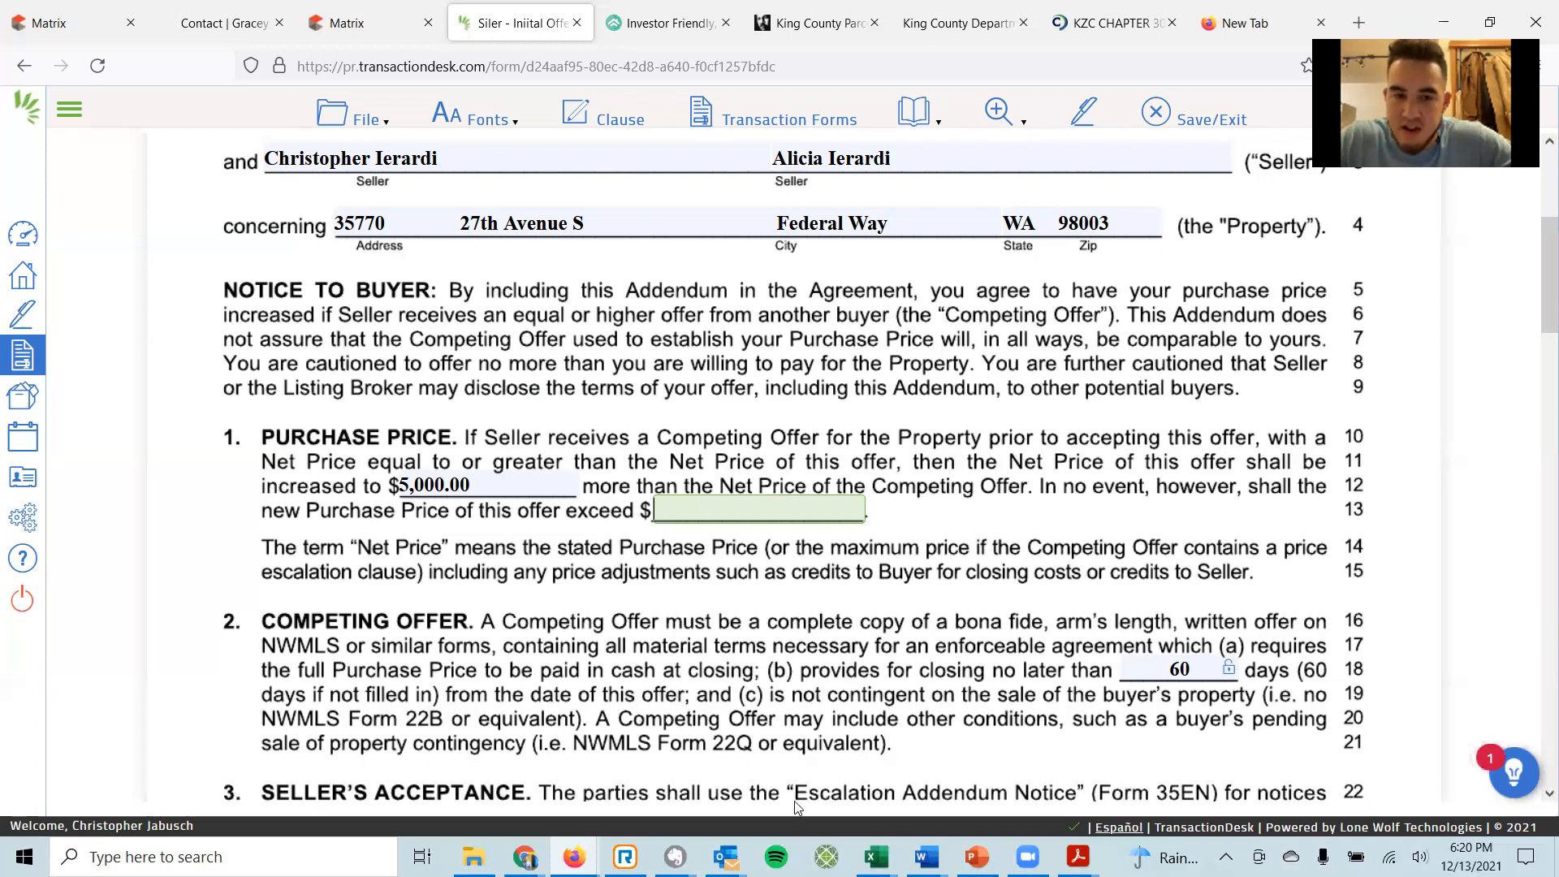
pyautogui.moveTo(574, 857)
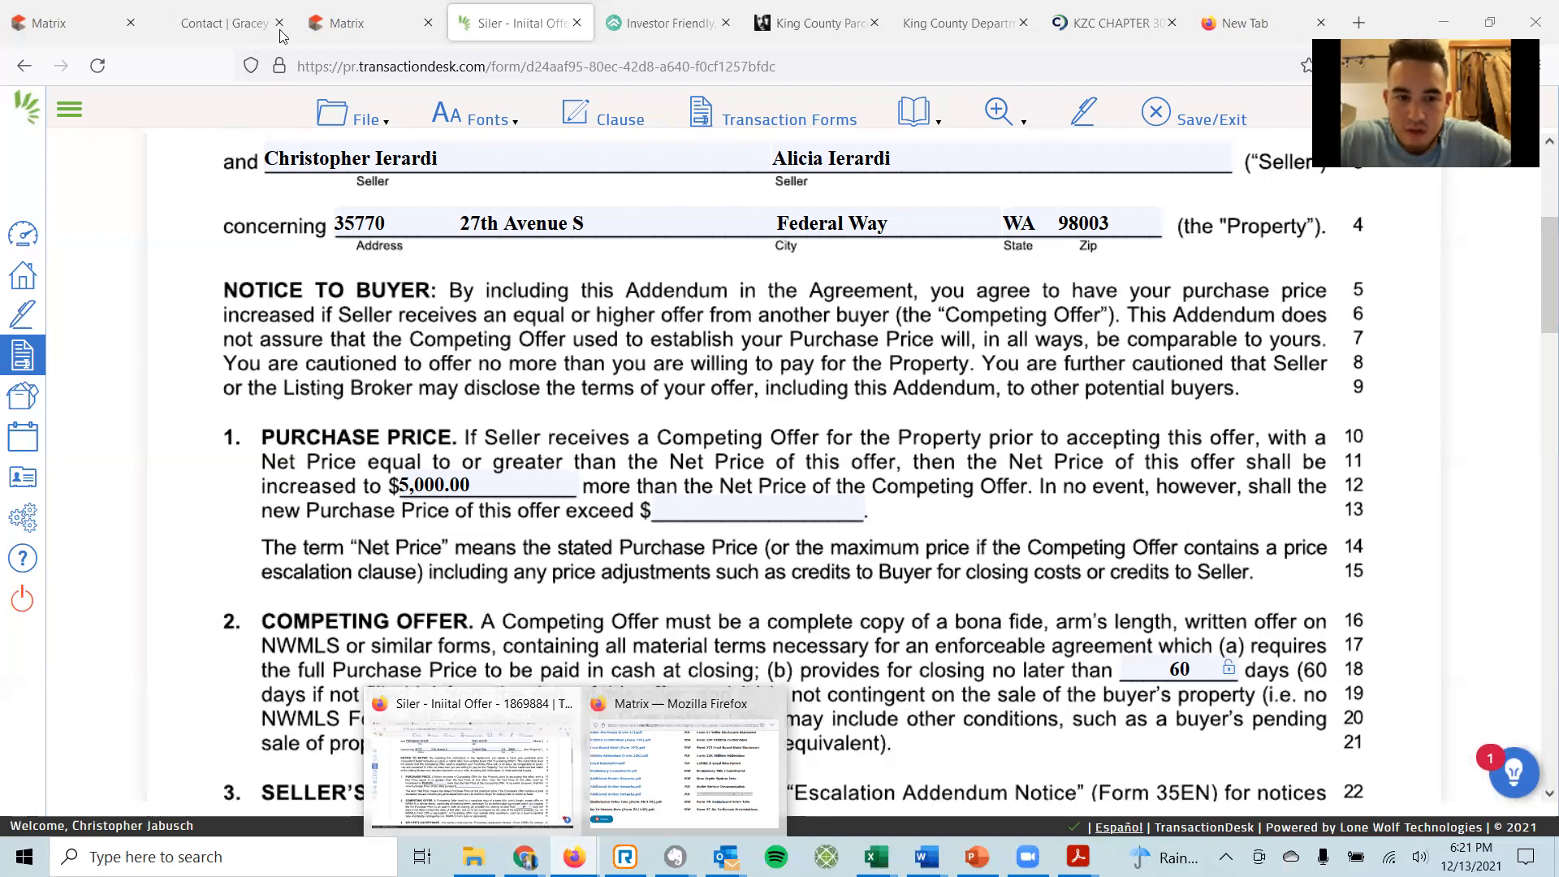
# Look up the listing's MLS number 1869884 on the Matrix listing page.
pyautogui.click(304, 28)
pyautogui.scroll(4, 195, 215)
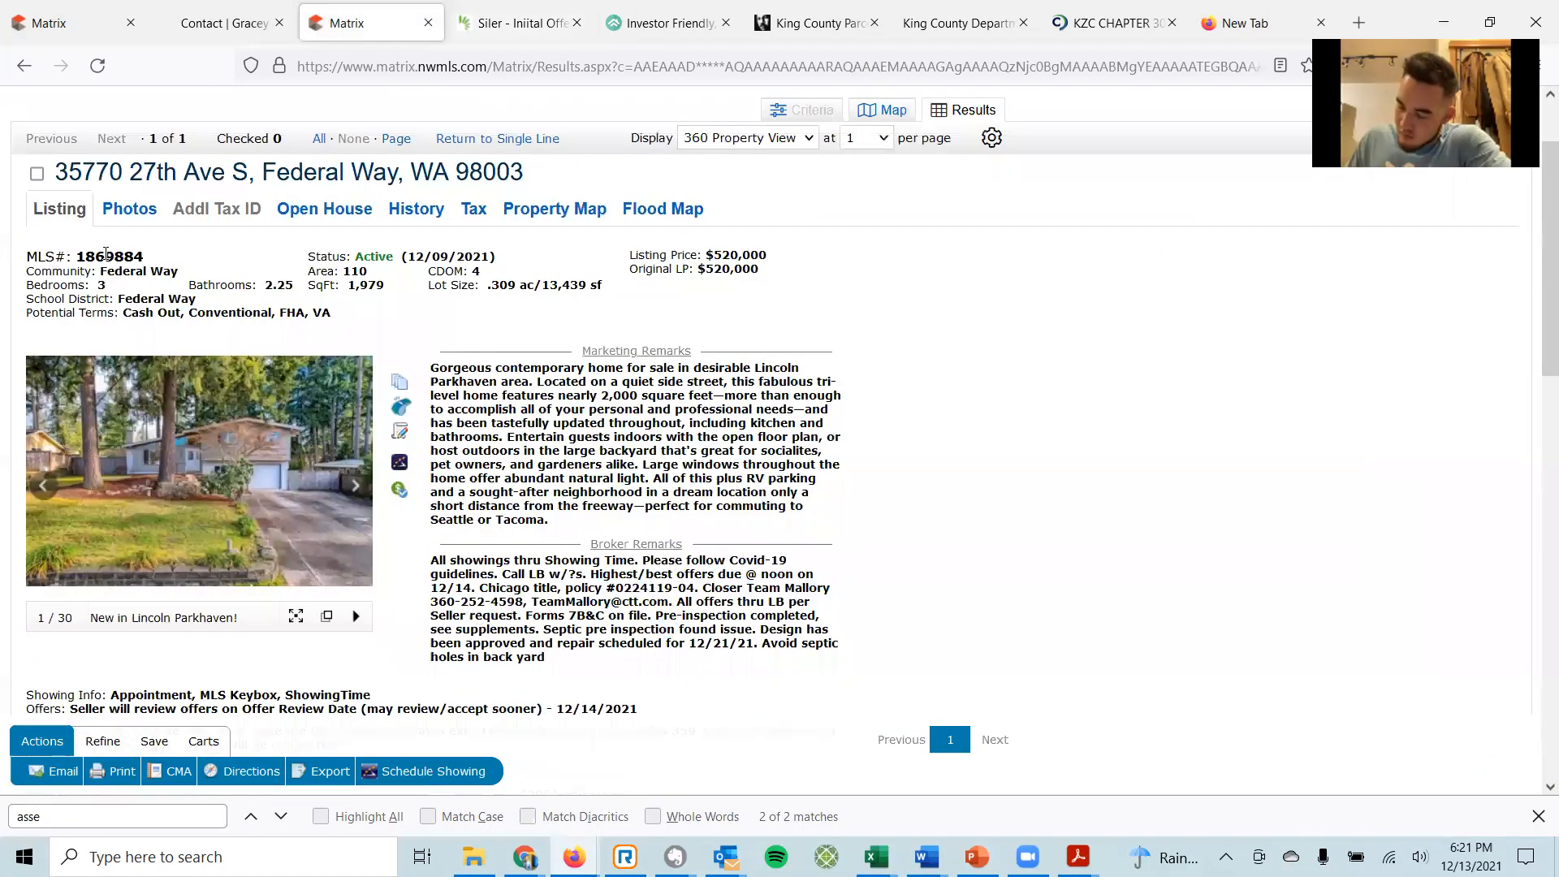
pyautogui.doubleClick(109, 256)
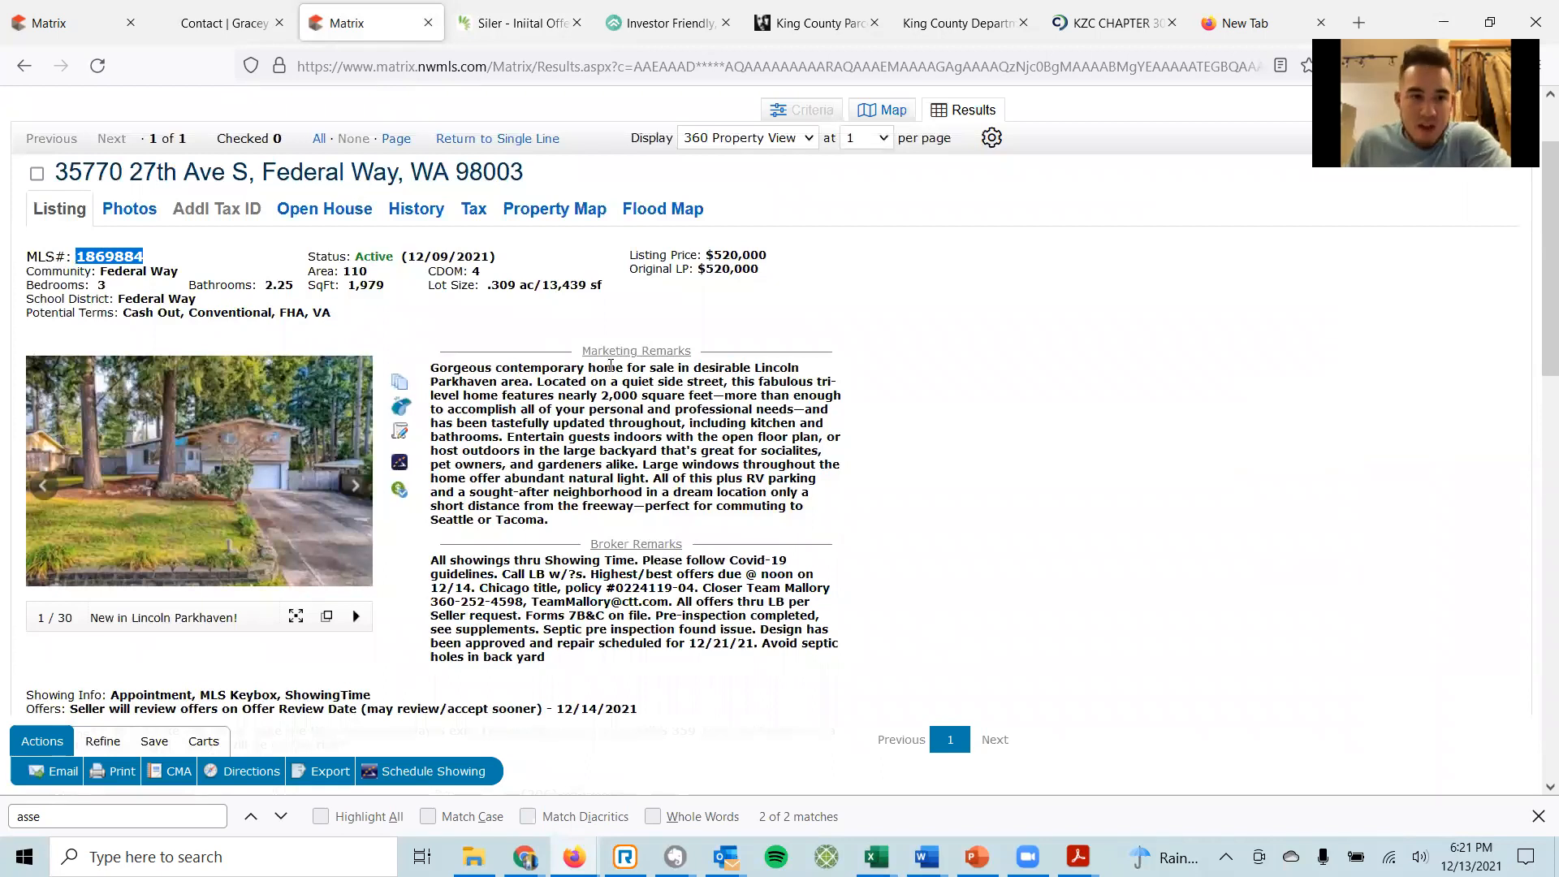
# Enter a $600,000 maximum purchase price on the escalation addendum and save it.
pyautogui.click(521, 33)
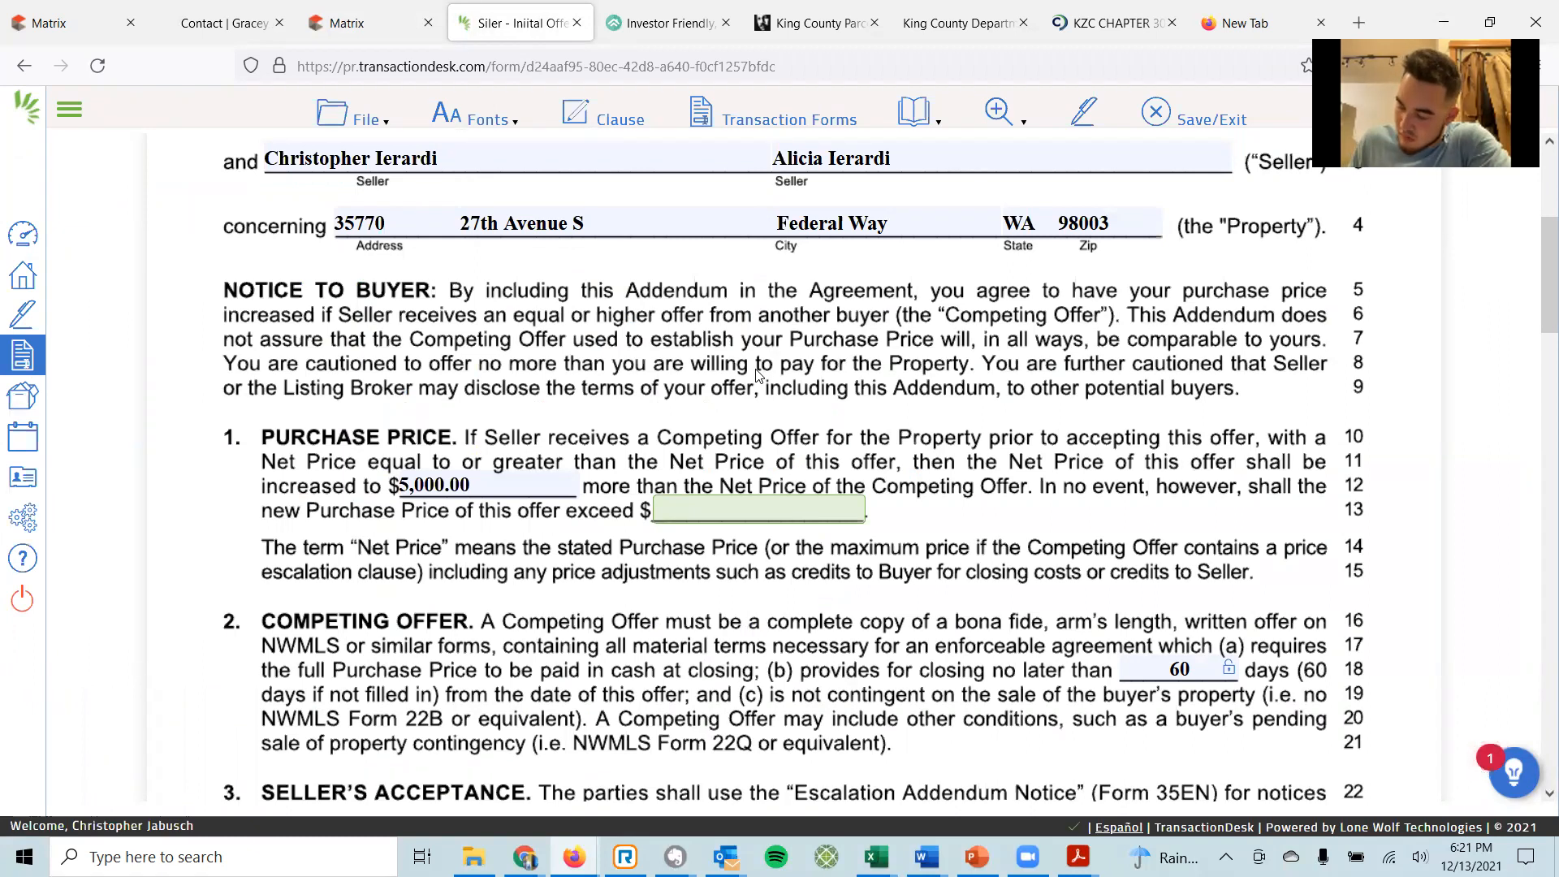
pyautogui.write('600,00')
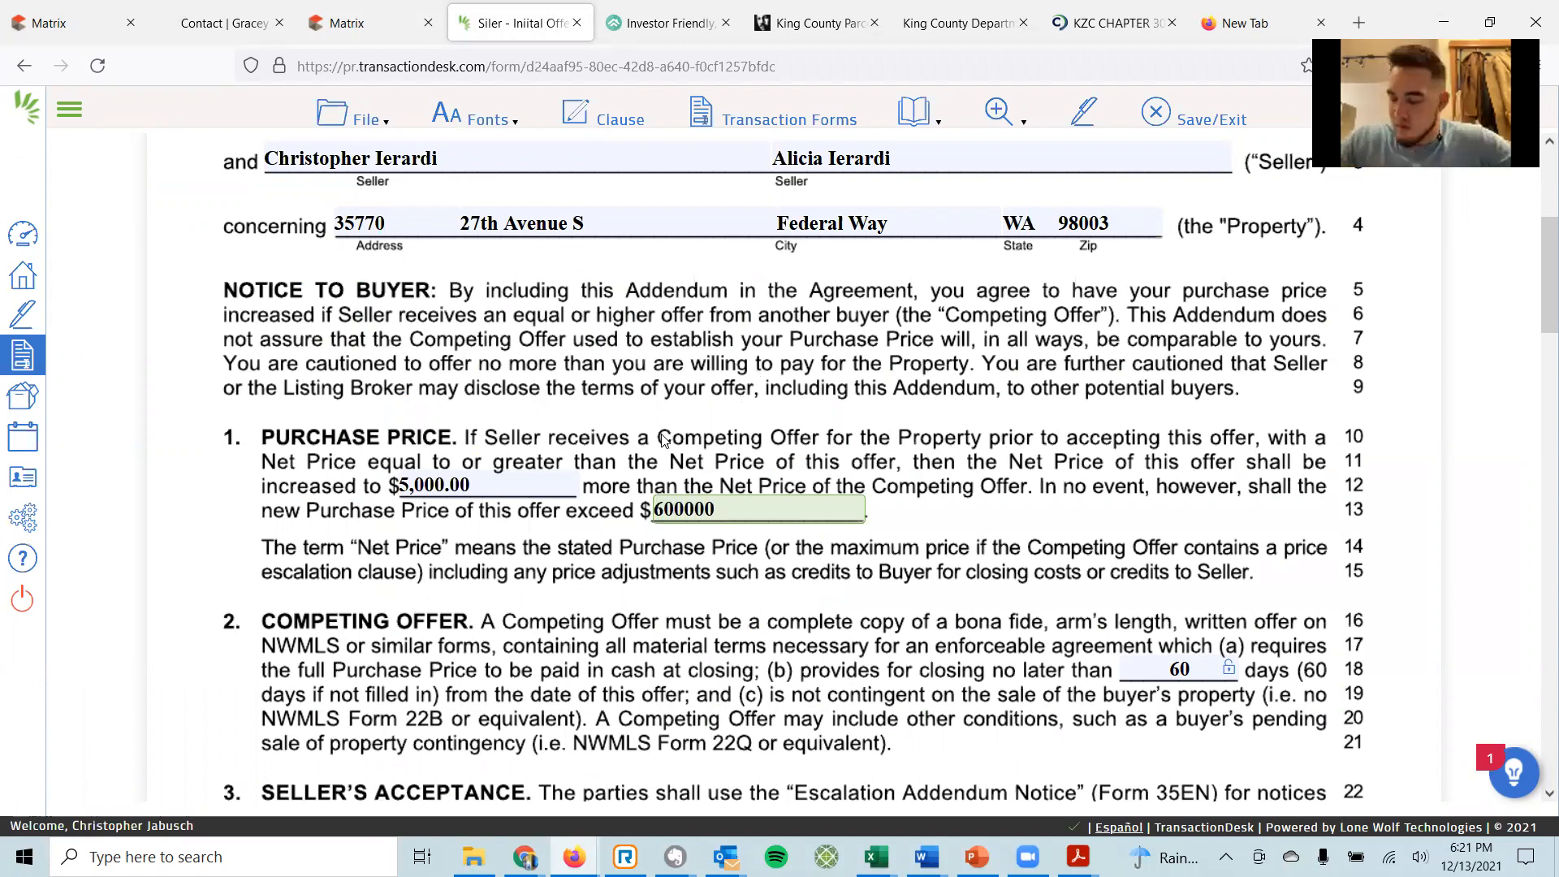
pyautogui.write('0')
pyautogui.click(1135, 667)
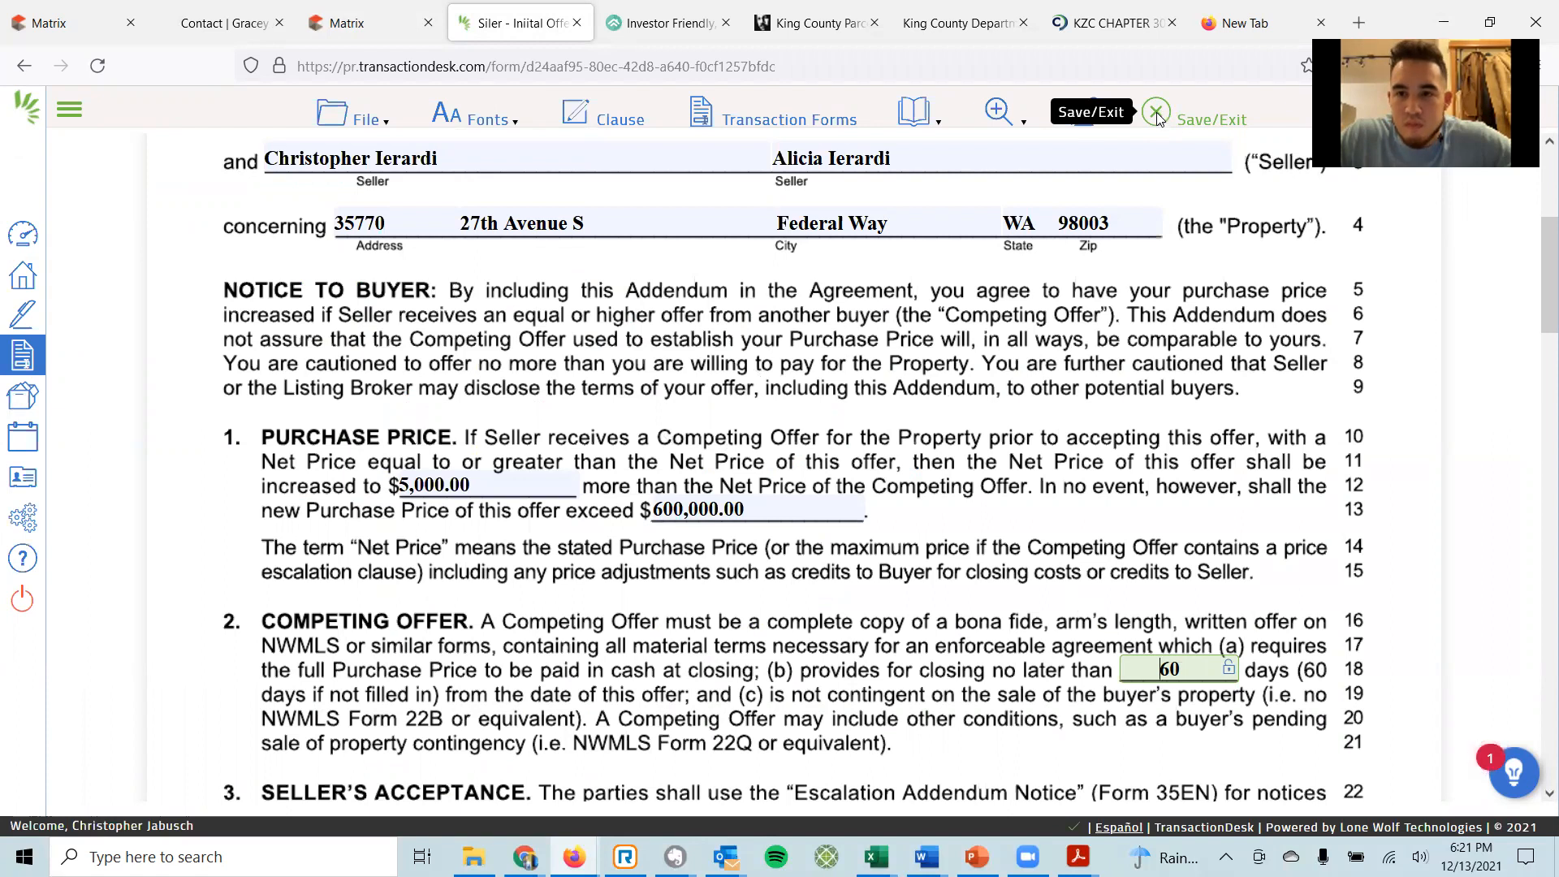
pyautogui.click(1157, 118)
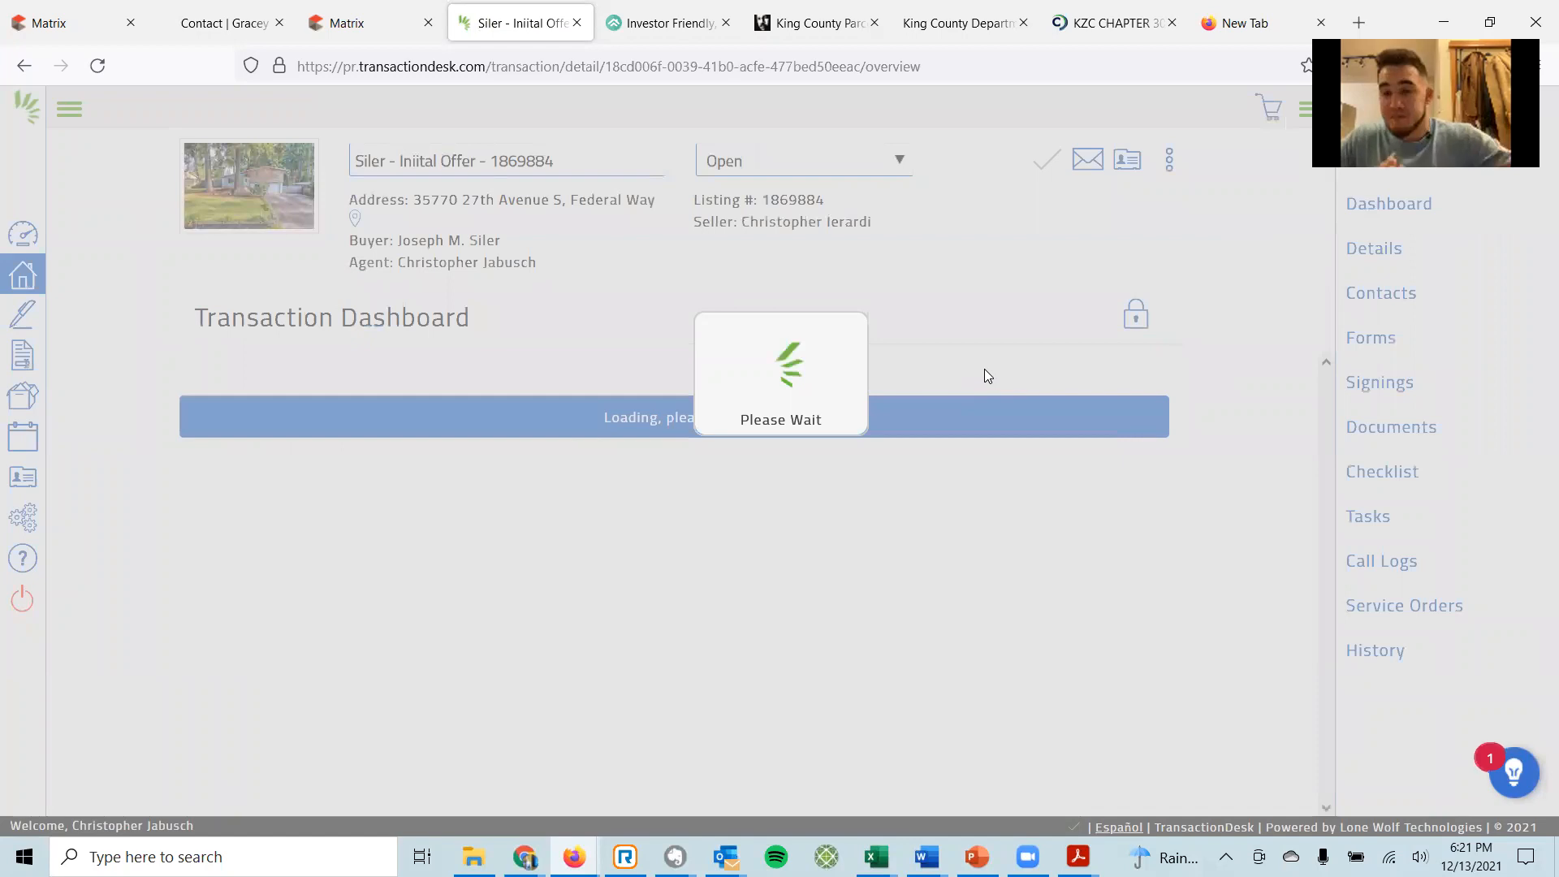
# Open Form 35W, choose Waiver of Inspection in section 1, and save the addendum.
pyautogui.scroll(-3, 800, 521)
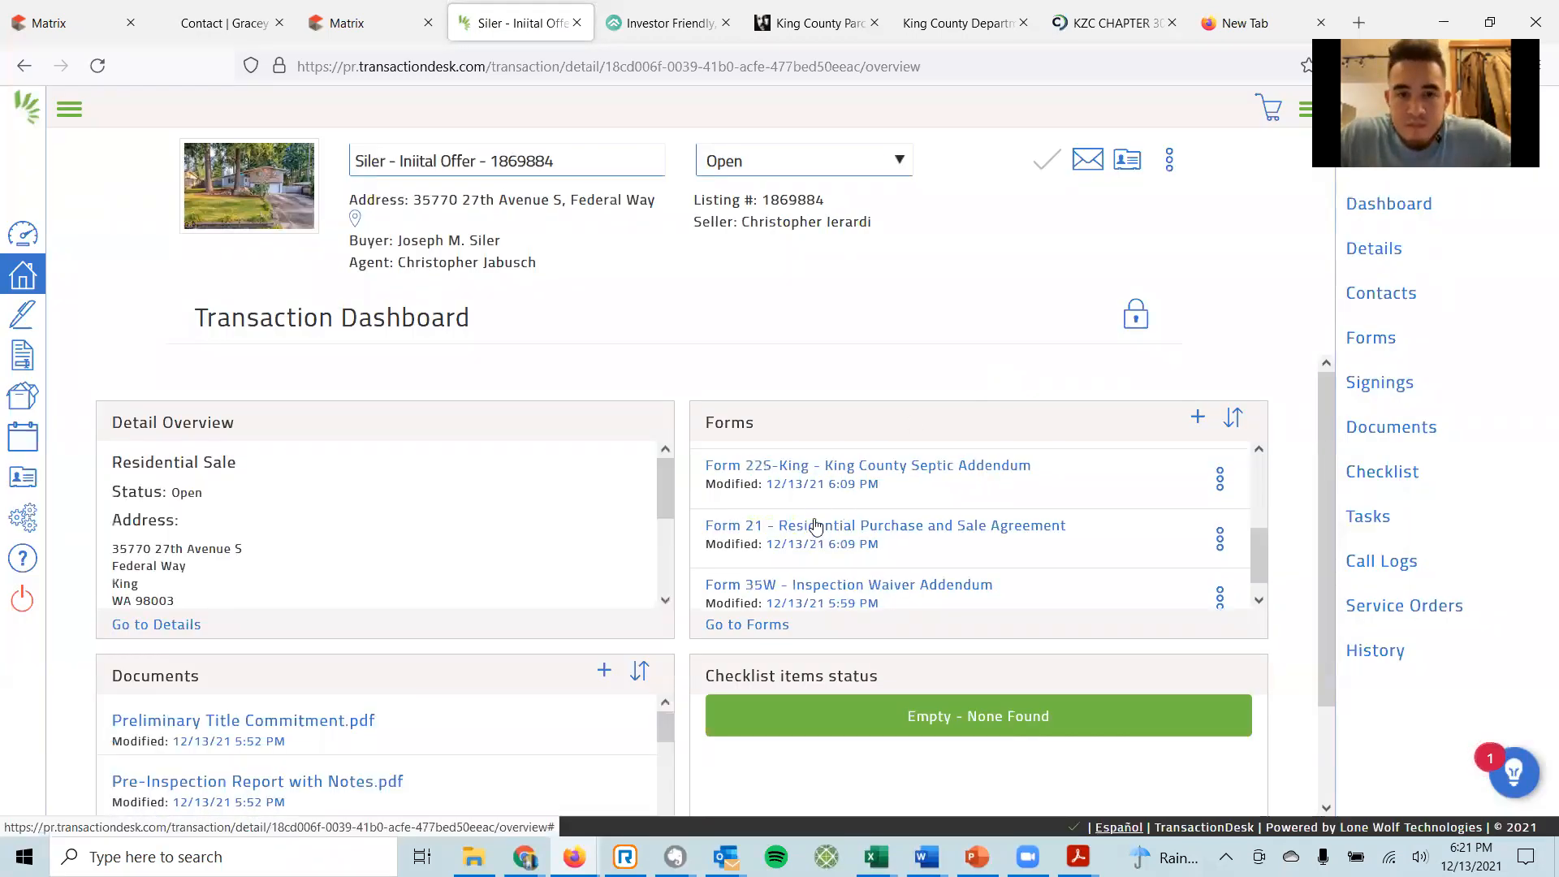
pyautogui.click(807, 569)
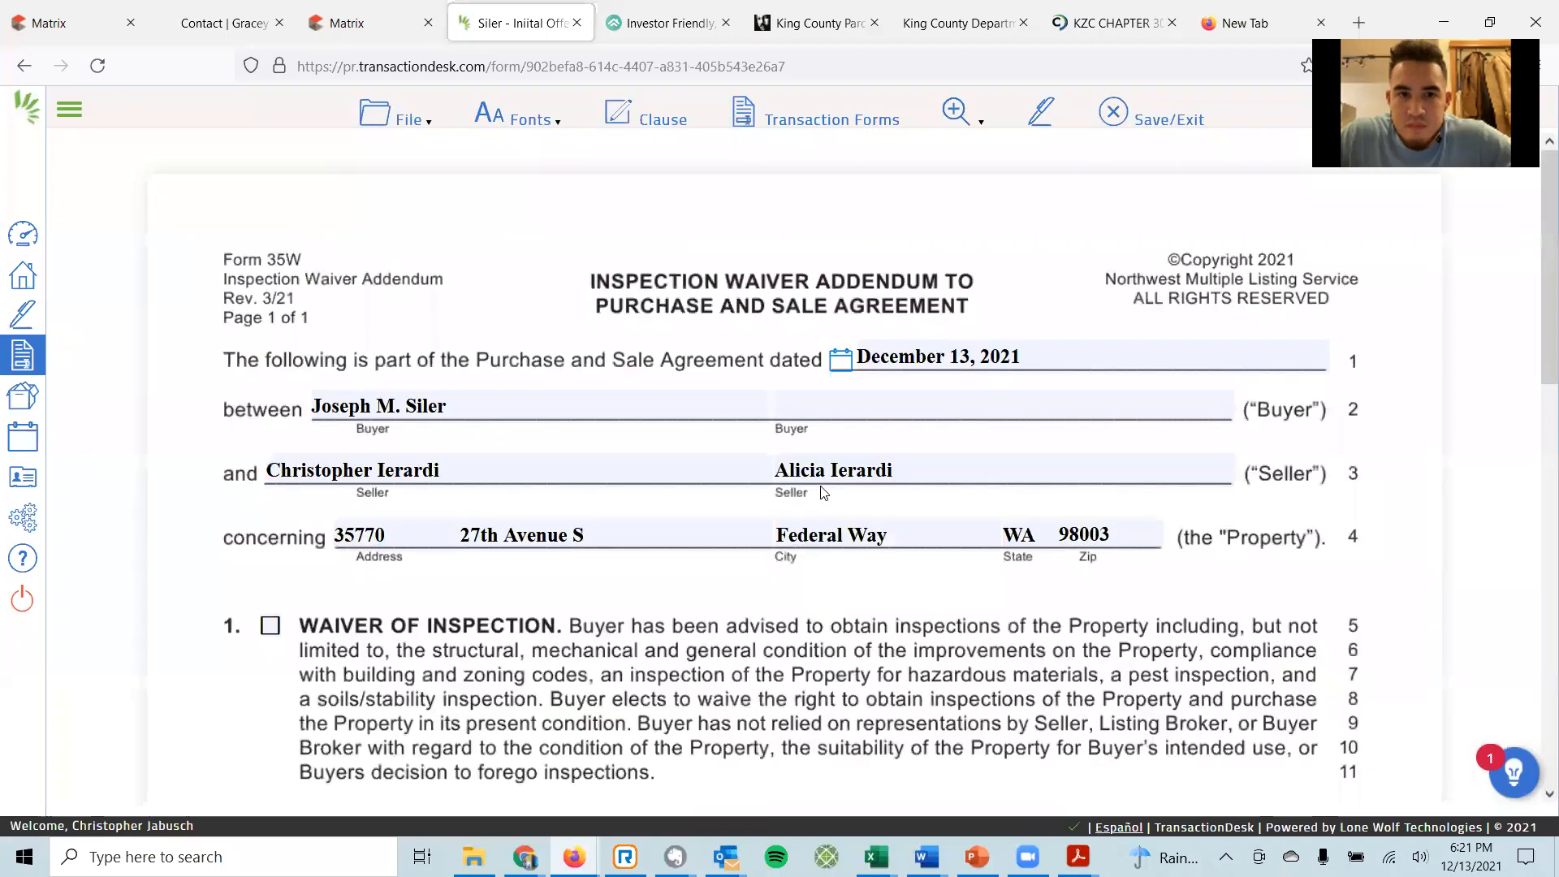
pyautogui.scroll(-3, 690, 483)
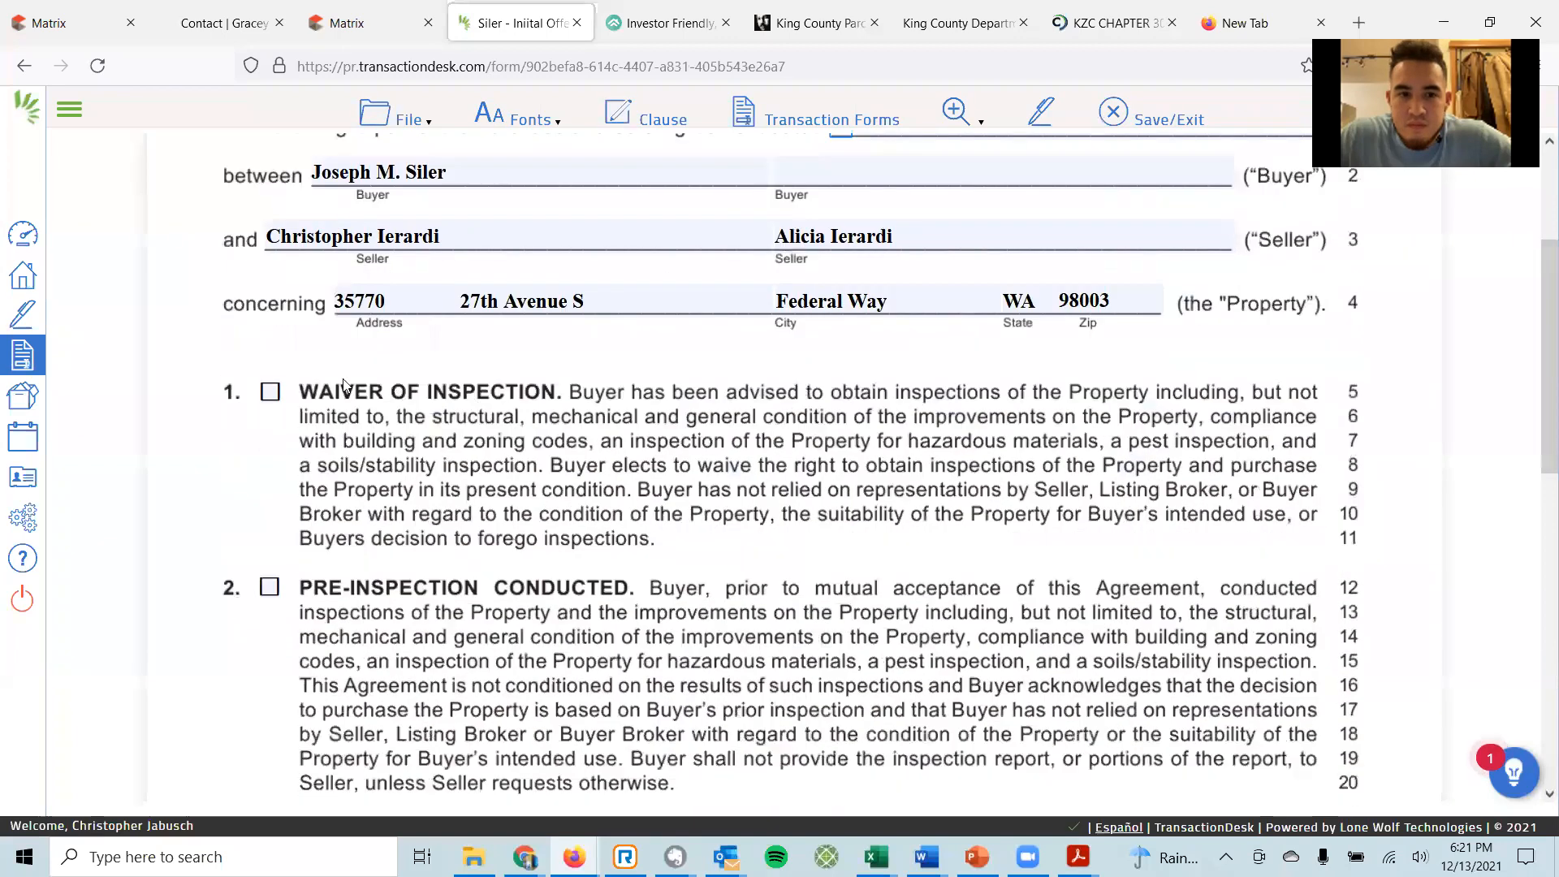
pyautogui.click(271, 392)
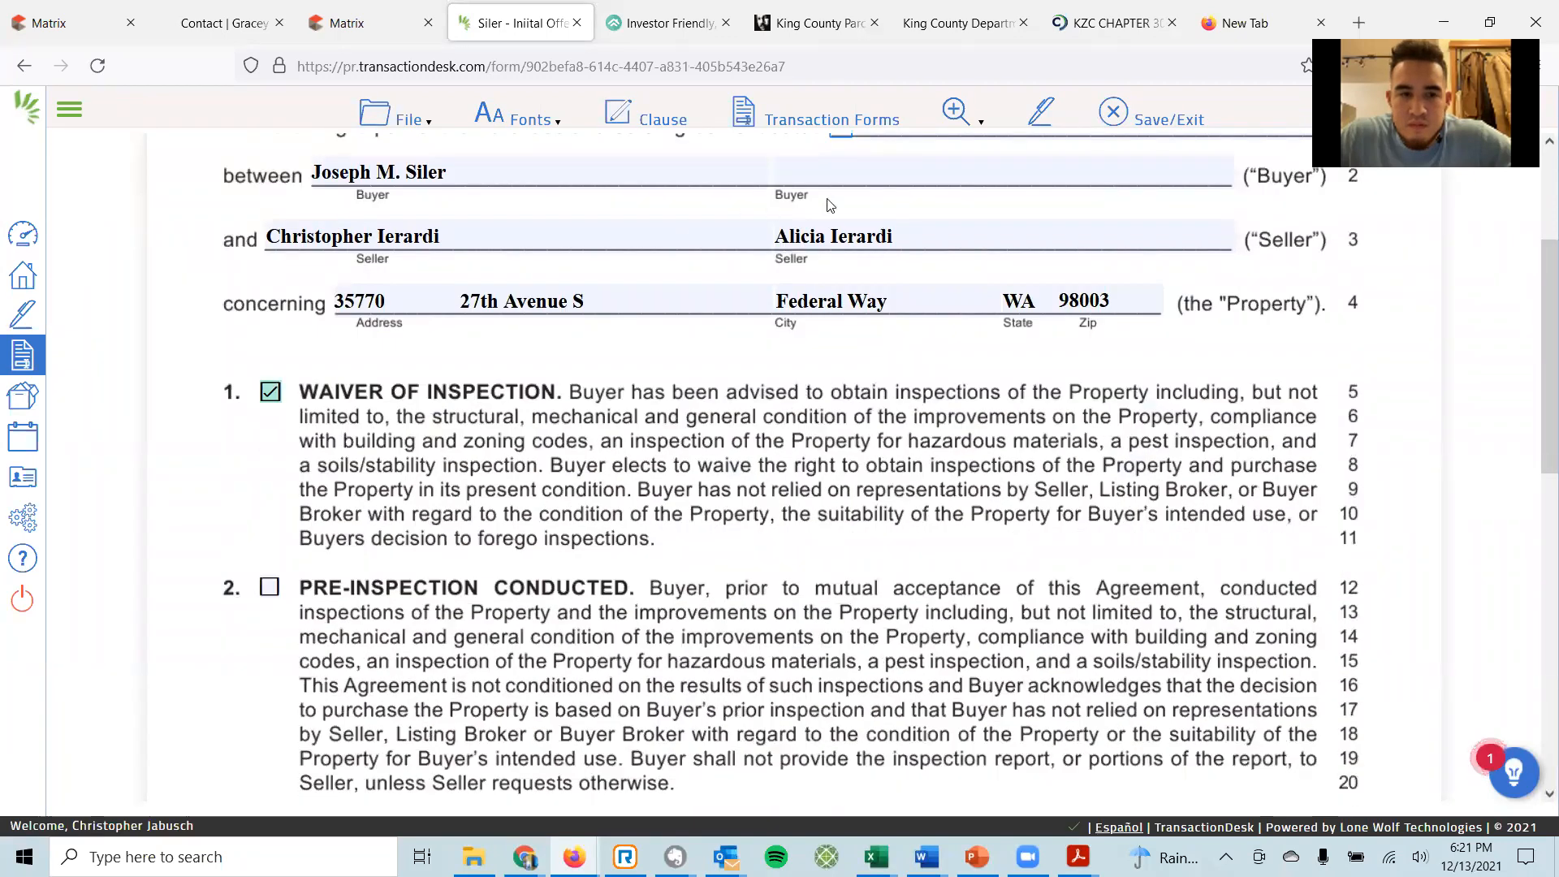
pyautogui.click(1130, 128)
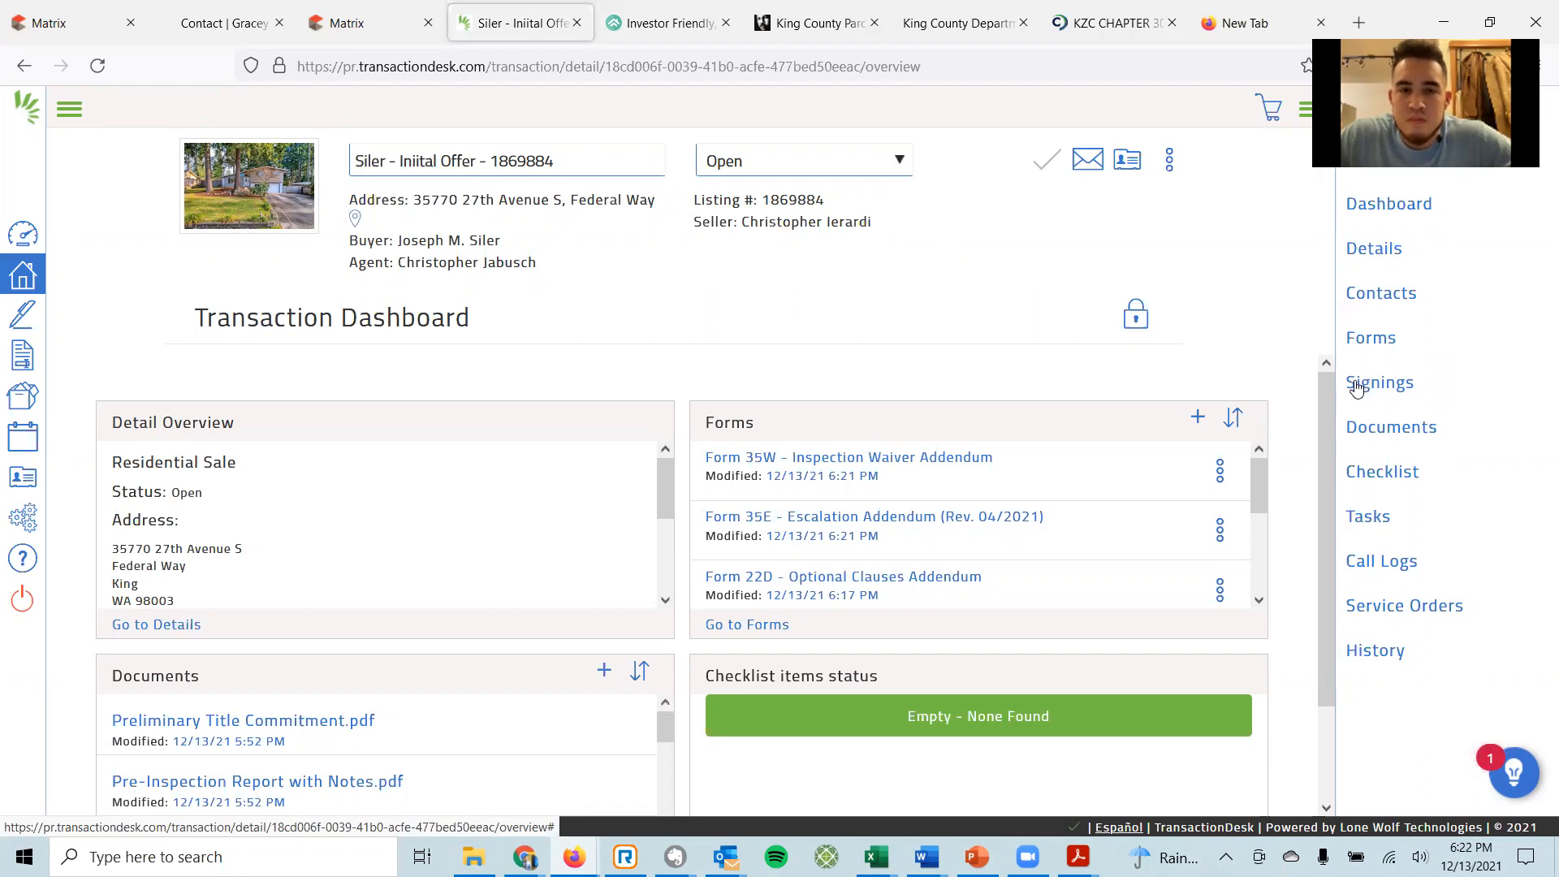
# Add a New Authentisign signing named with the suggested transaction name found by typing 'Sil'.
pyautogui.scroll(-2, 725, 365)
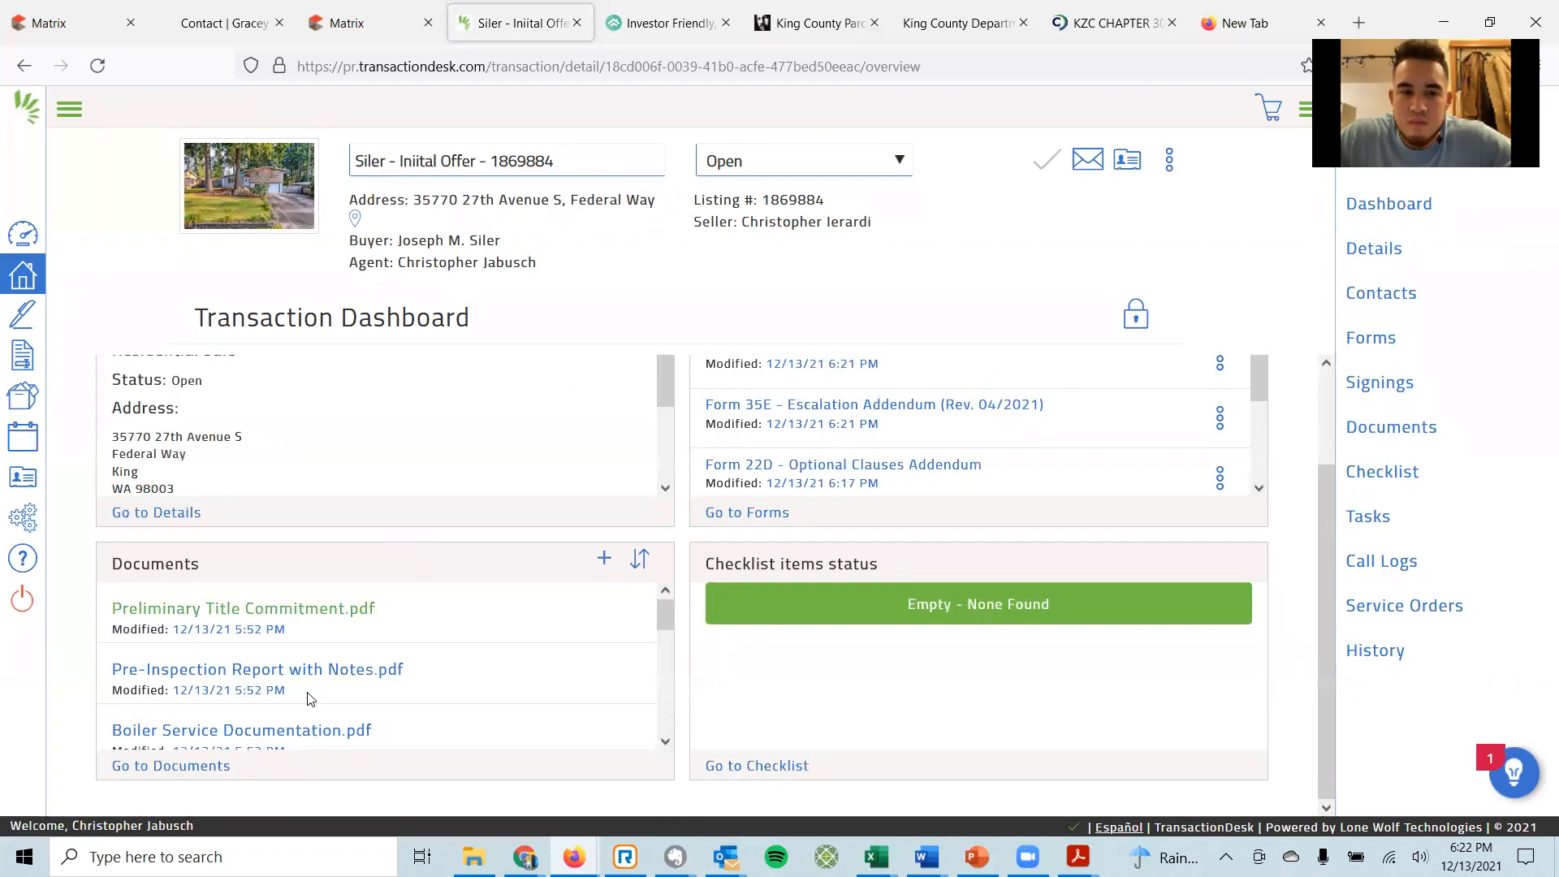
pyautogui.click(1370, 388)
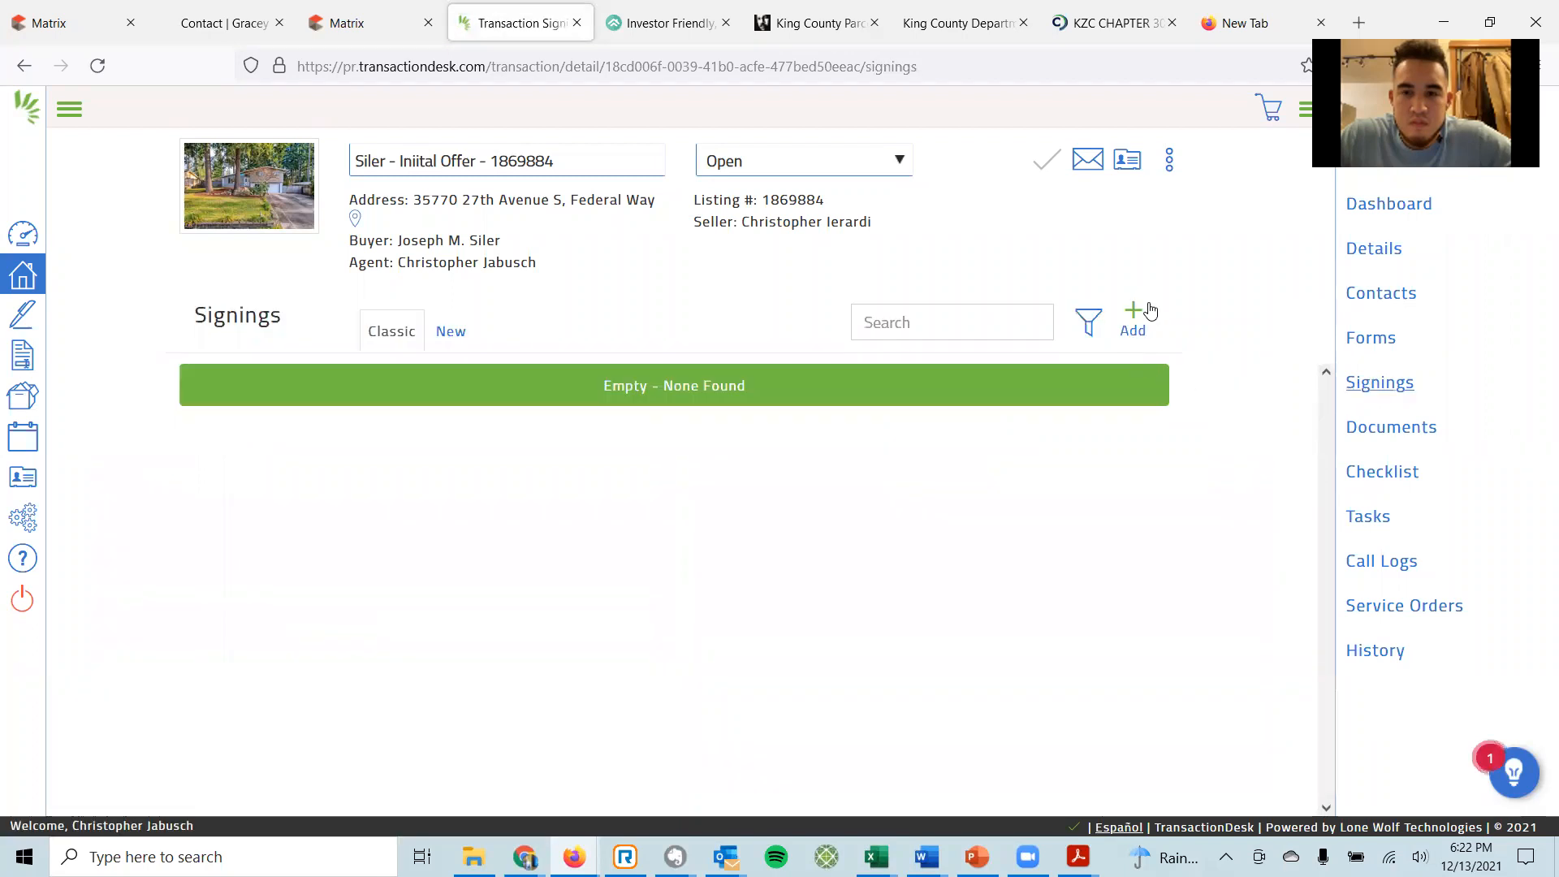
pyautogui.click(1133, 312)
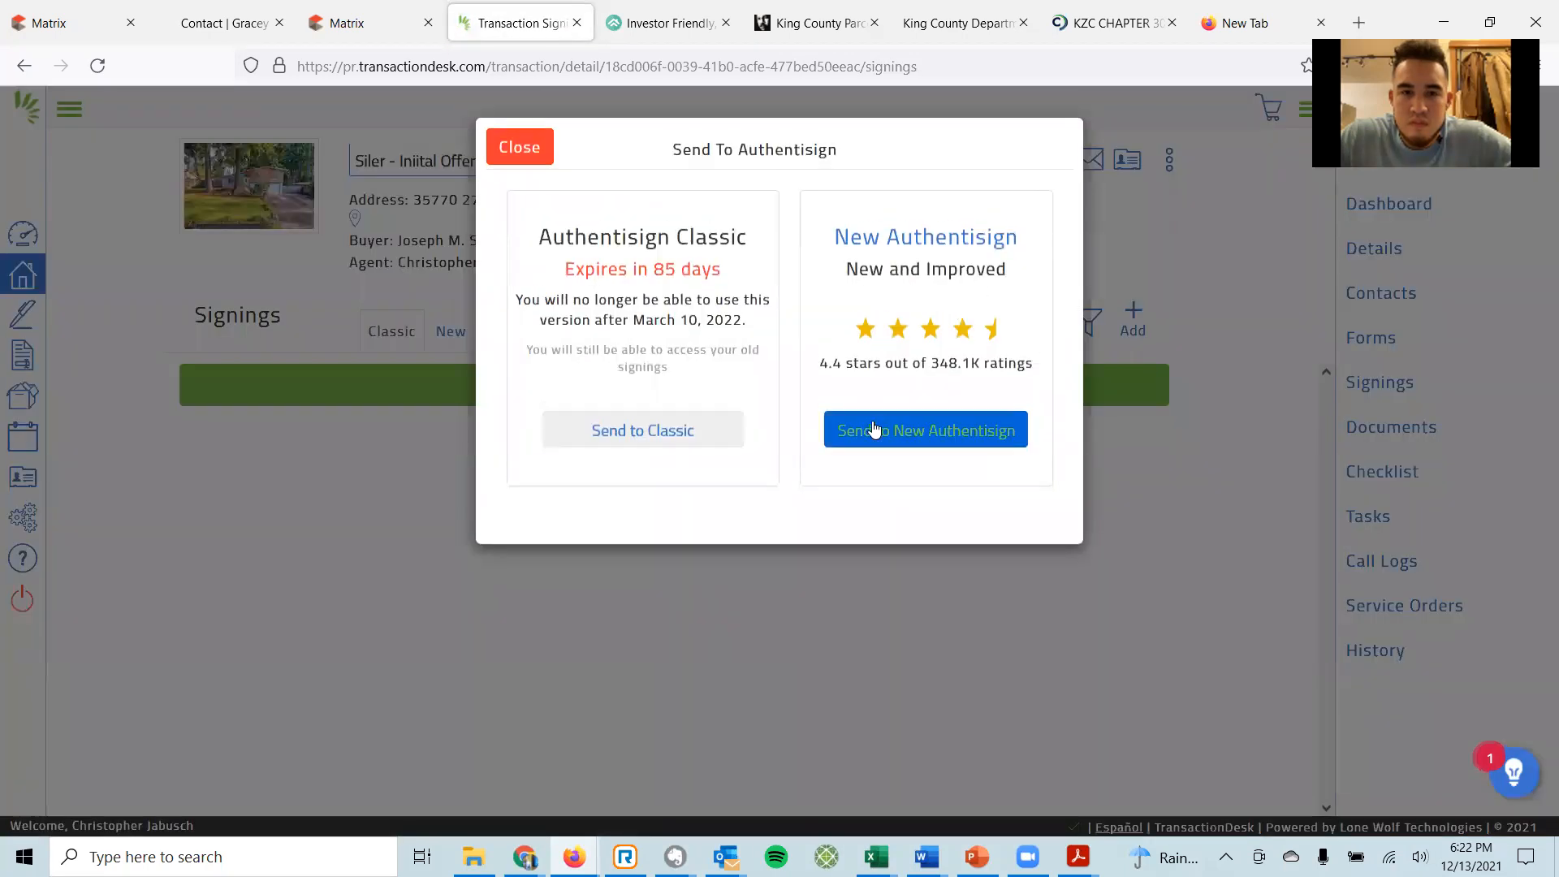
pyautogui.click(935, 432)
pyautogui.click(757, 213)
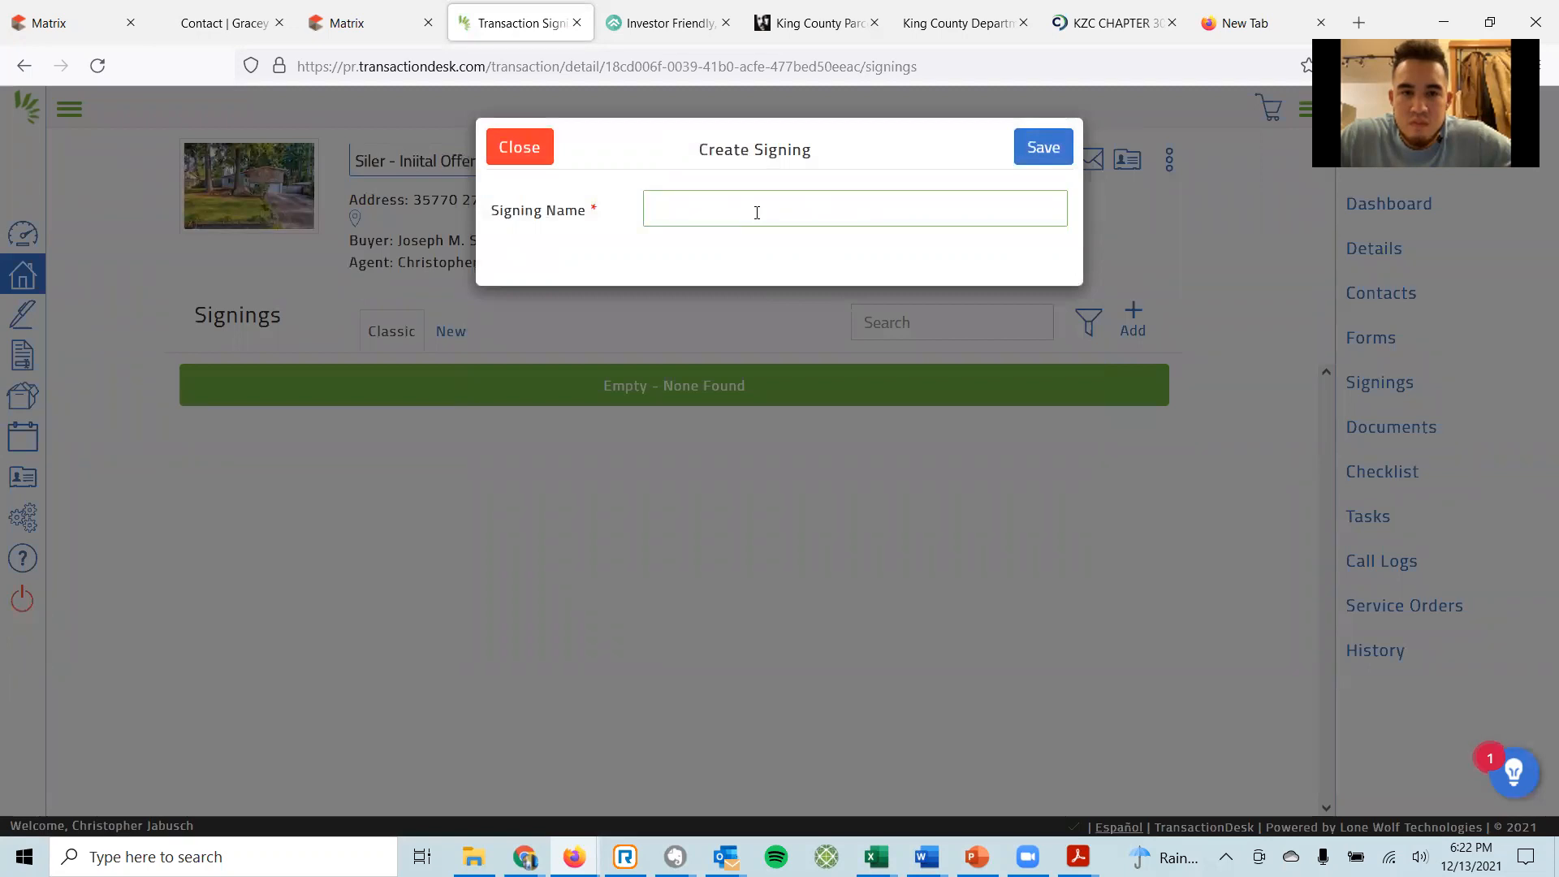
pyautogui.write('Sil')
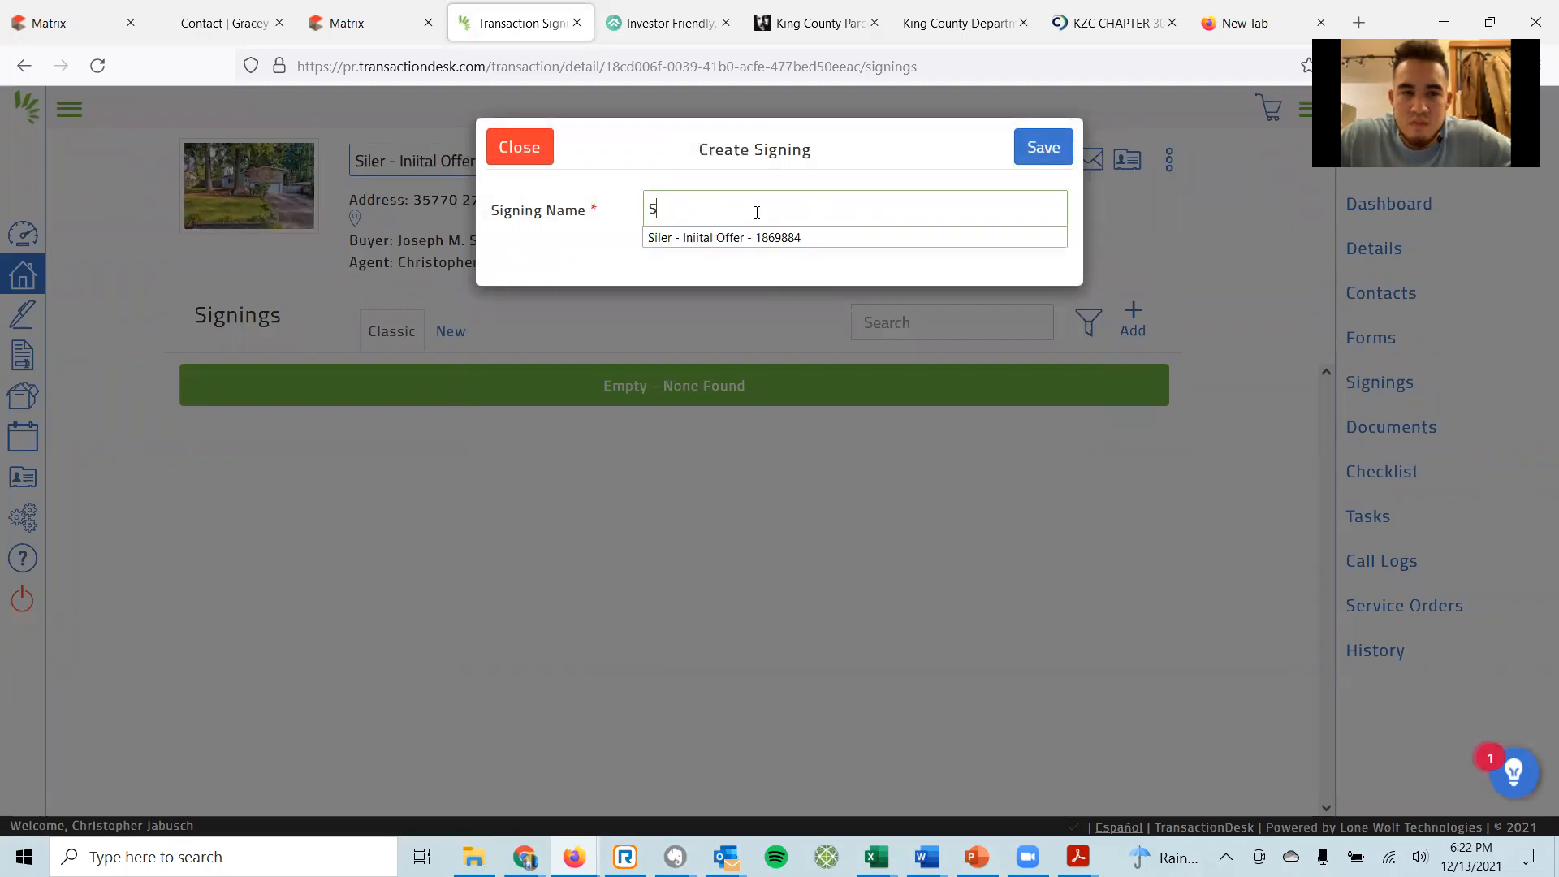
pyautogui.click(721, 237)
pyautogui.click(1041, 144)
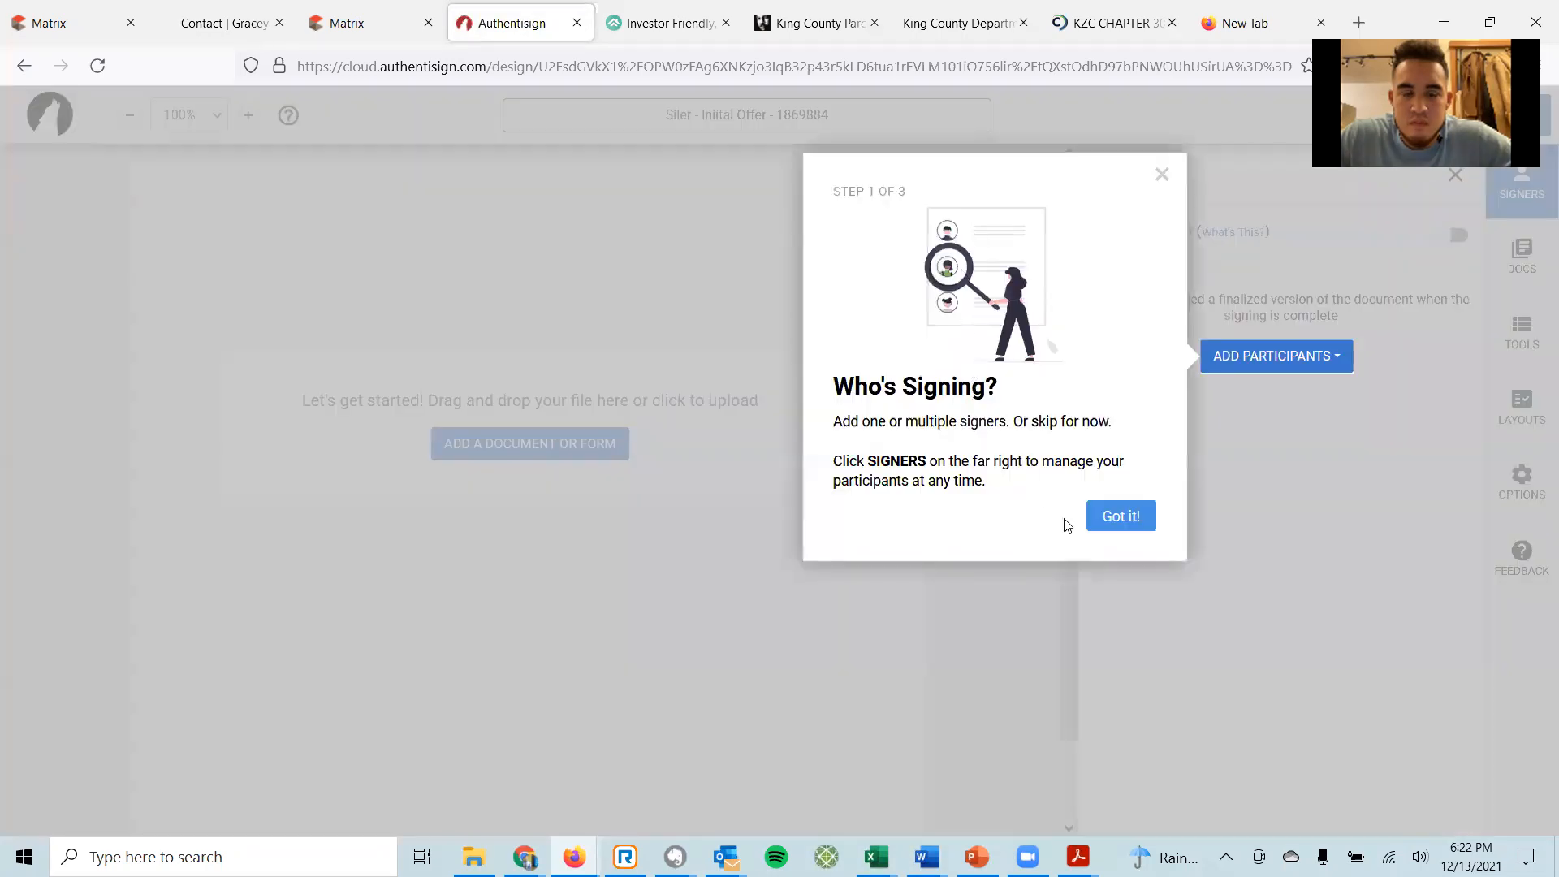
# Dismiss the introductory tour and add the buyer from contacts as a signer.
pyautogui.click(1122, 517)
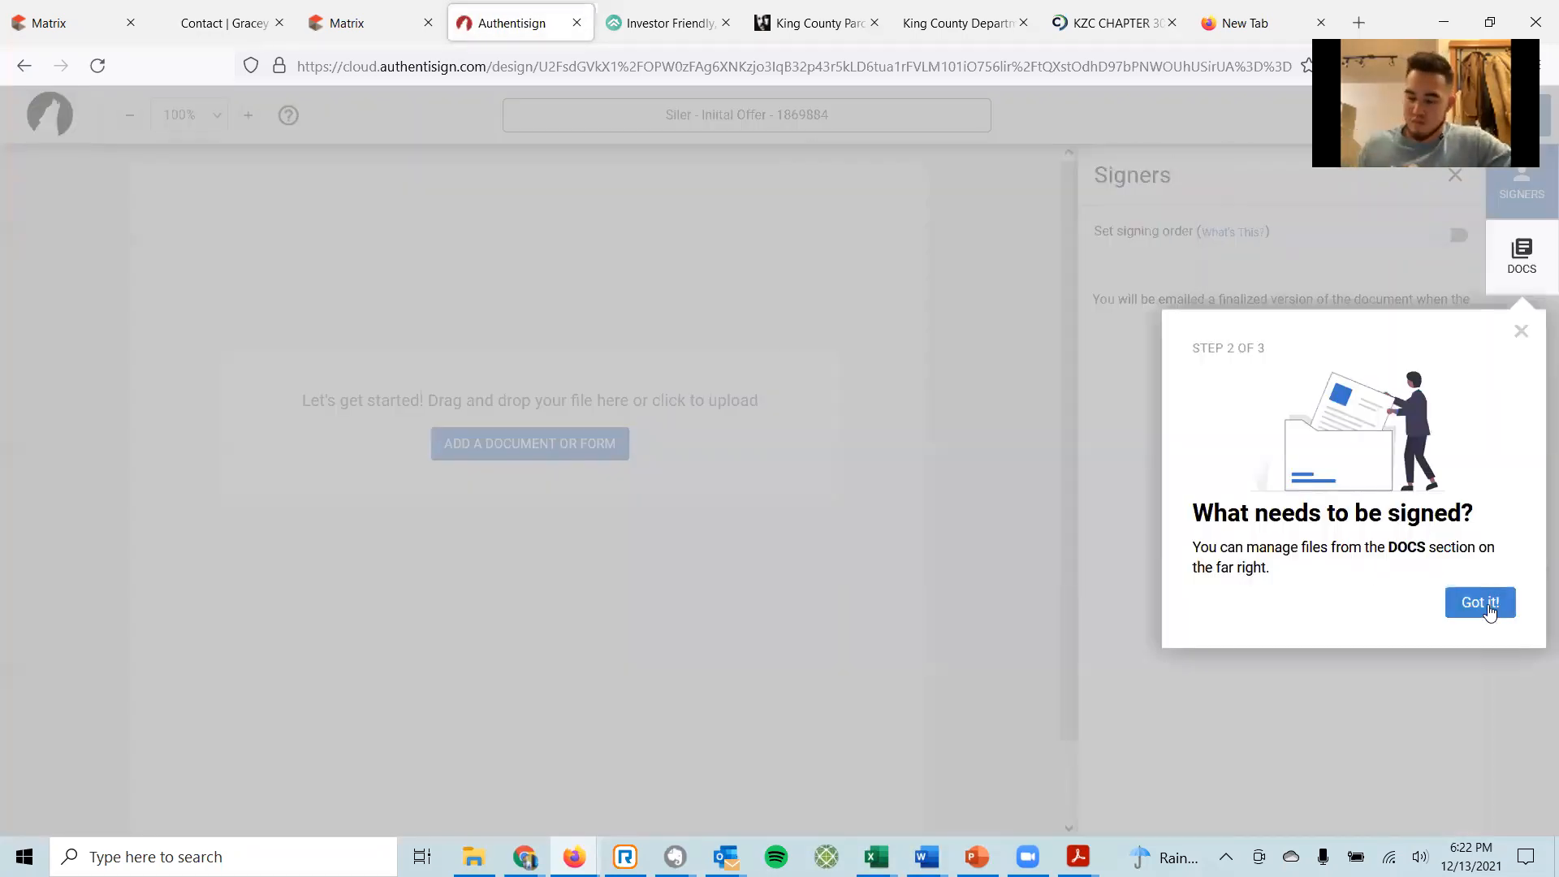
pyautogui.click(1480, 603)
pyautogui.click(1470, 800)
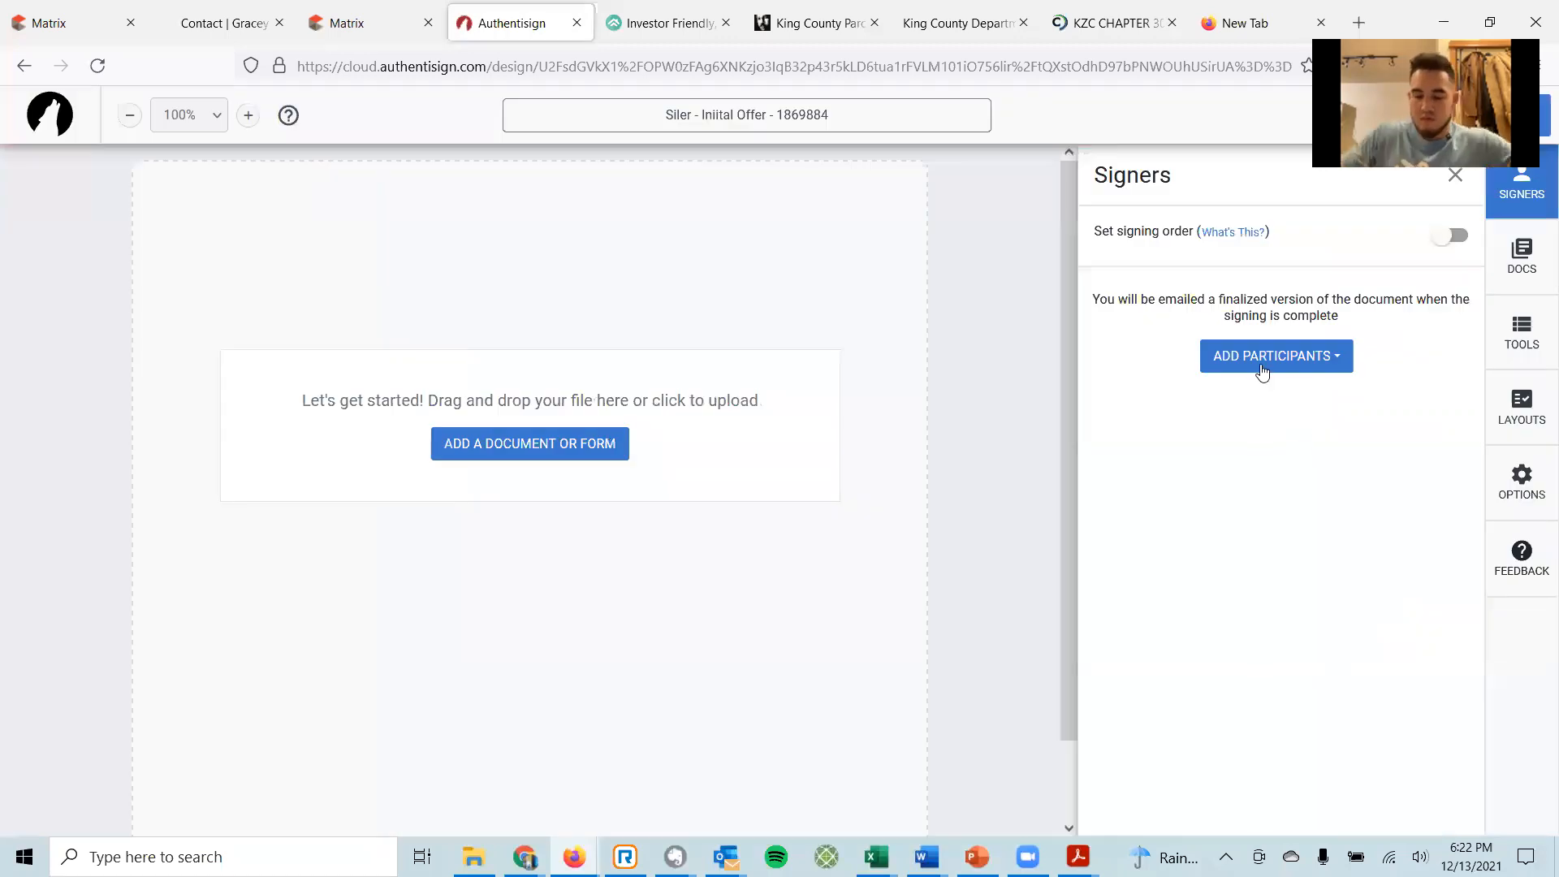
pyautogui.click(1262, 371)
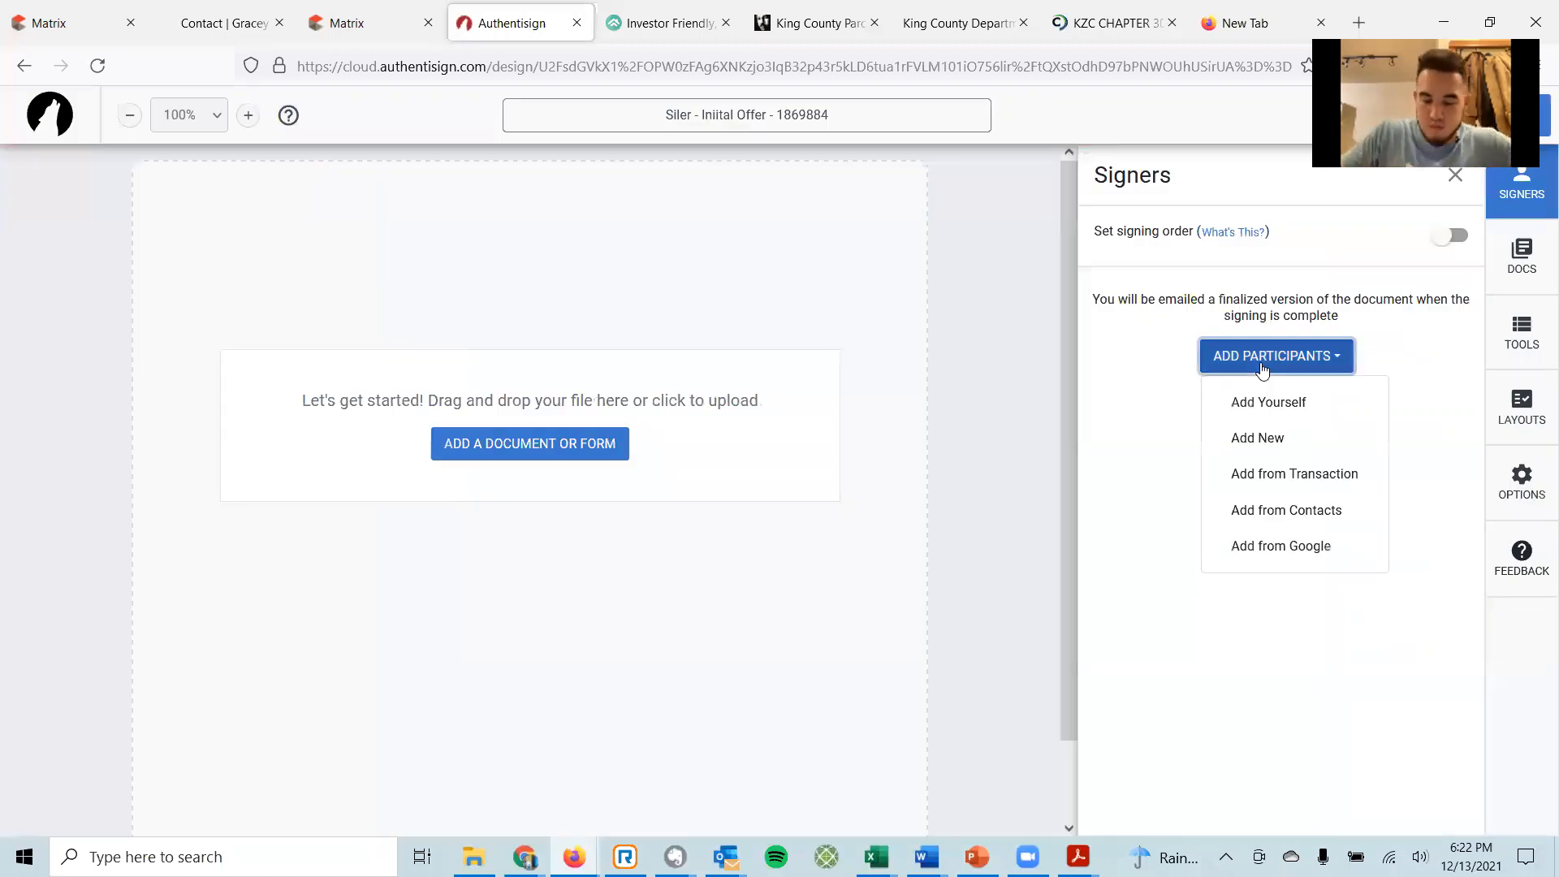
pyautogui.click(1260, 510)
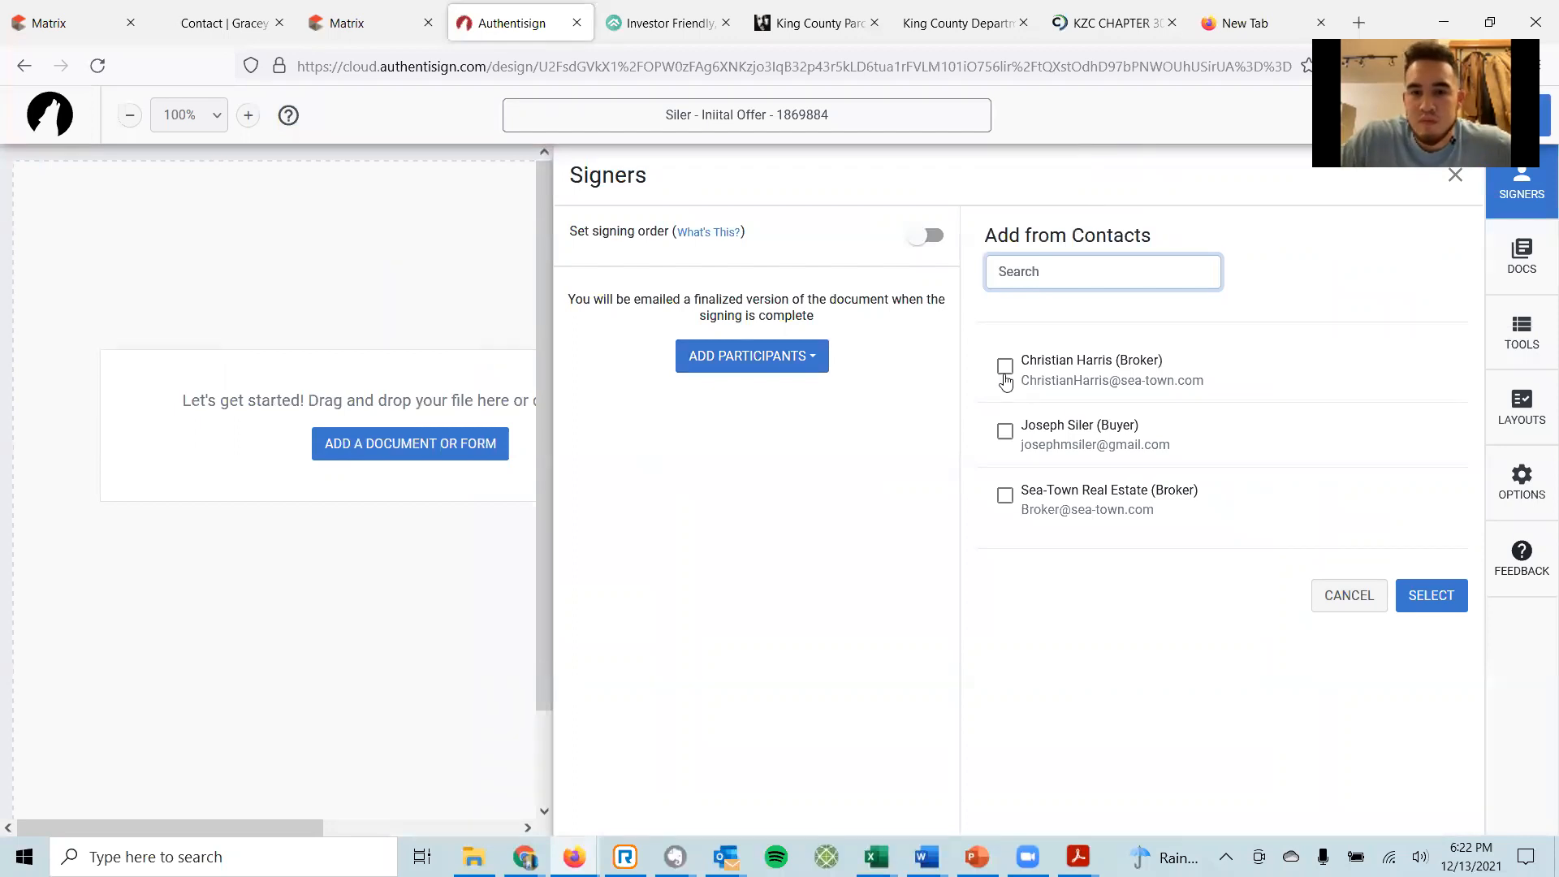
pyautogui.click(1005, 436)
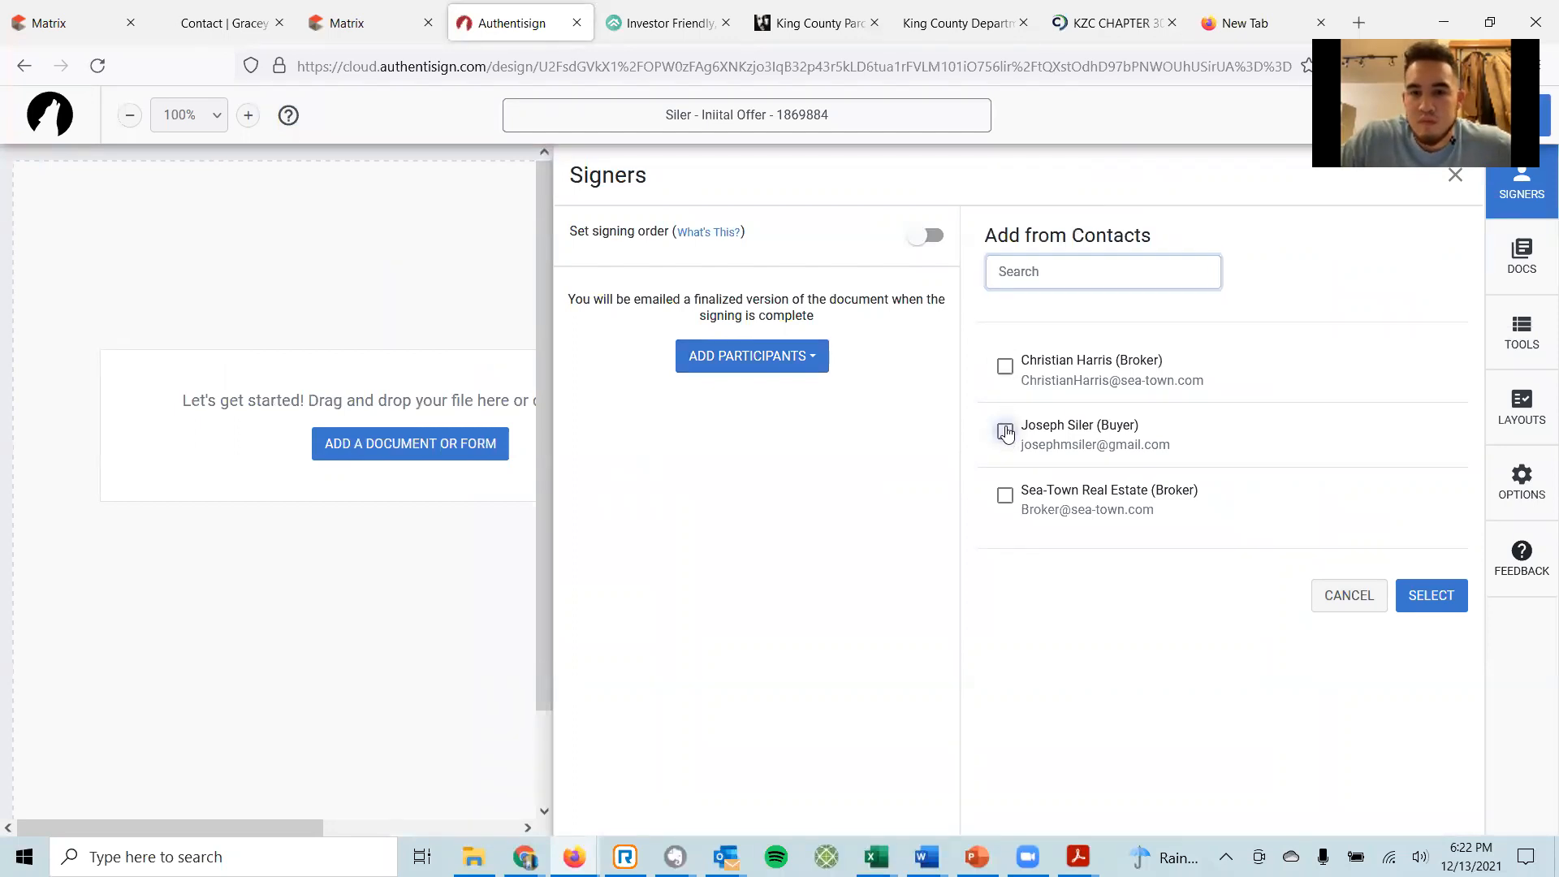
pyautogui.click(1439, 598)
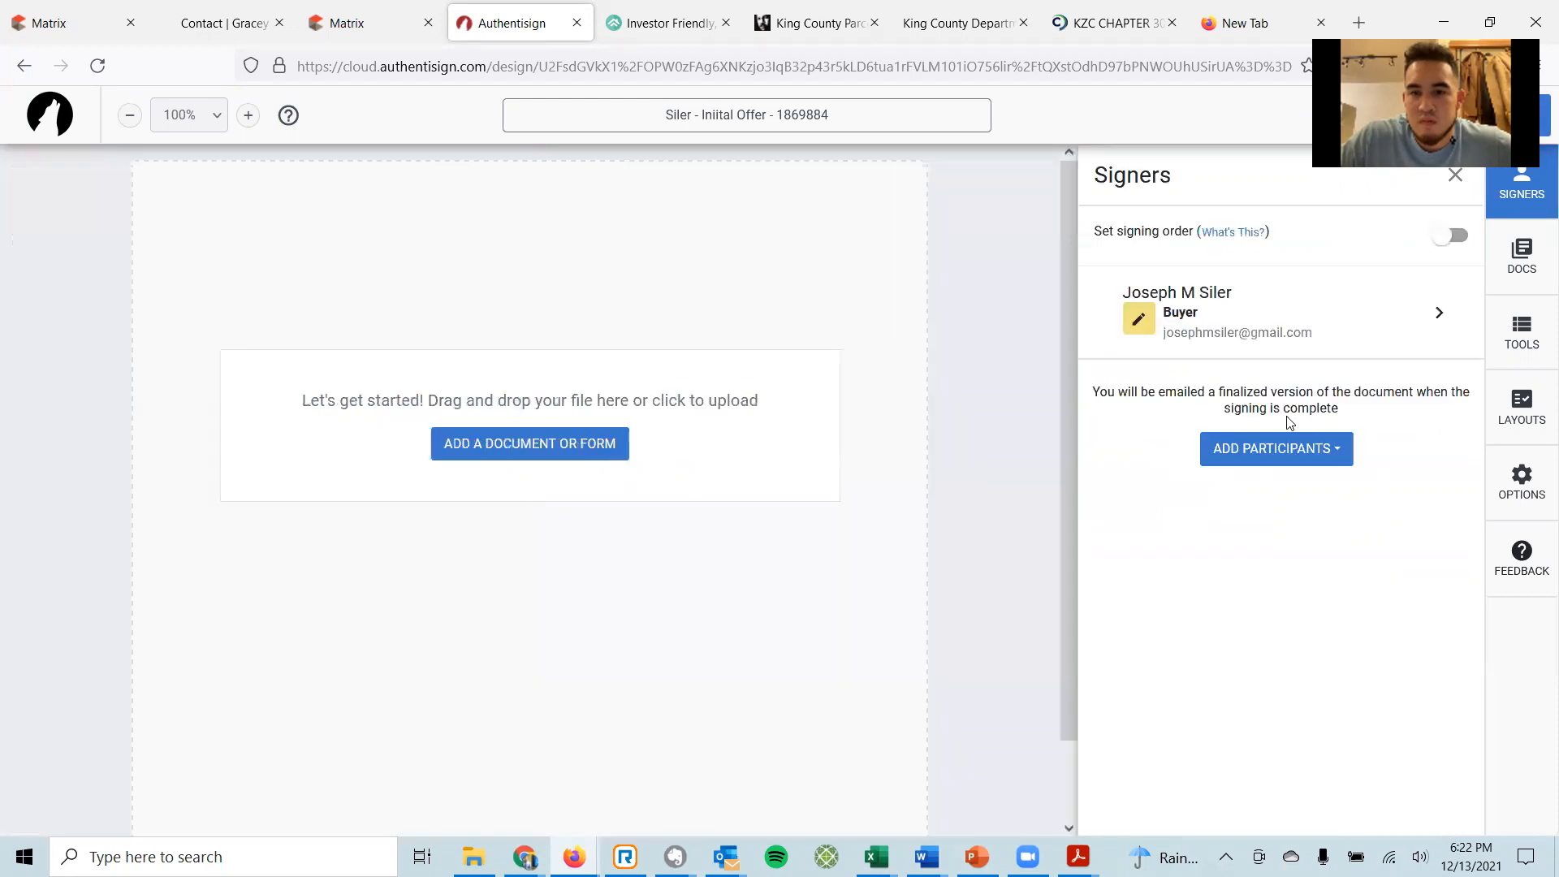
# Add yourself as the second signer and save the participants.
pyautogui.click(1264, 459)
pyautogui.click(1277, 502)
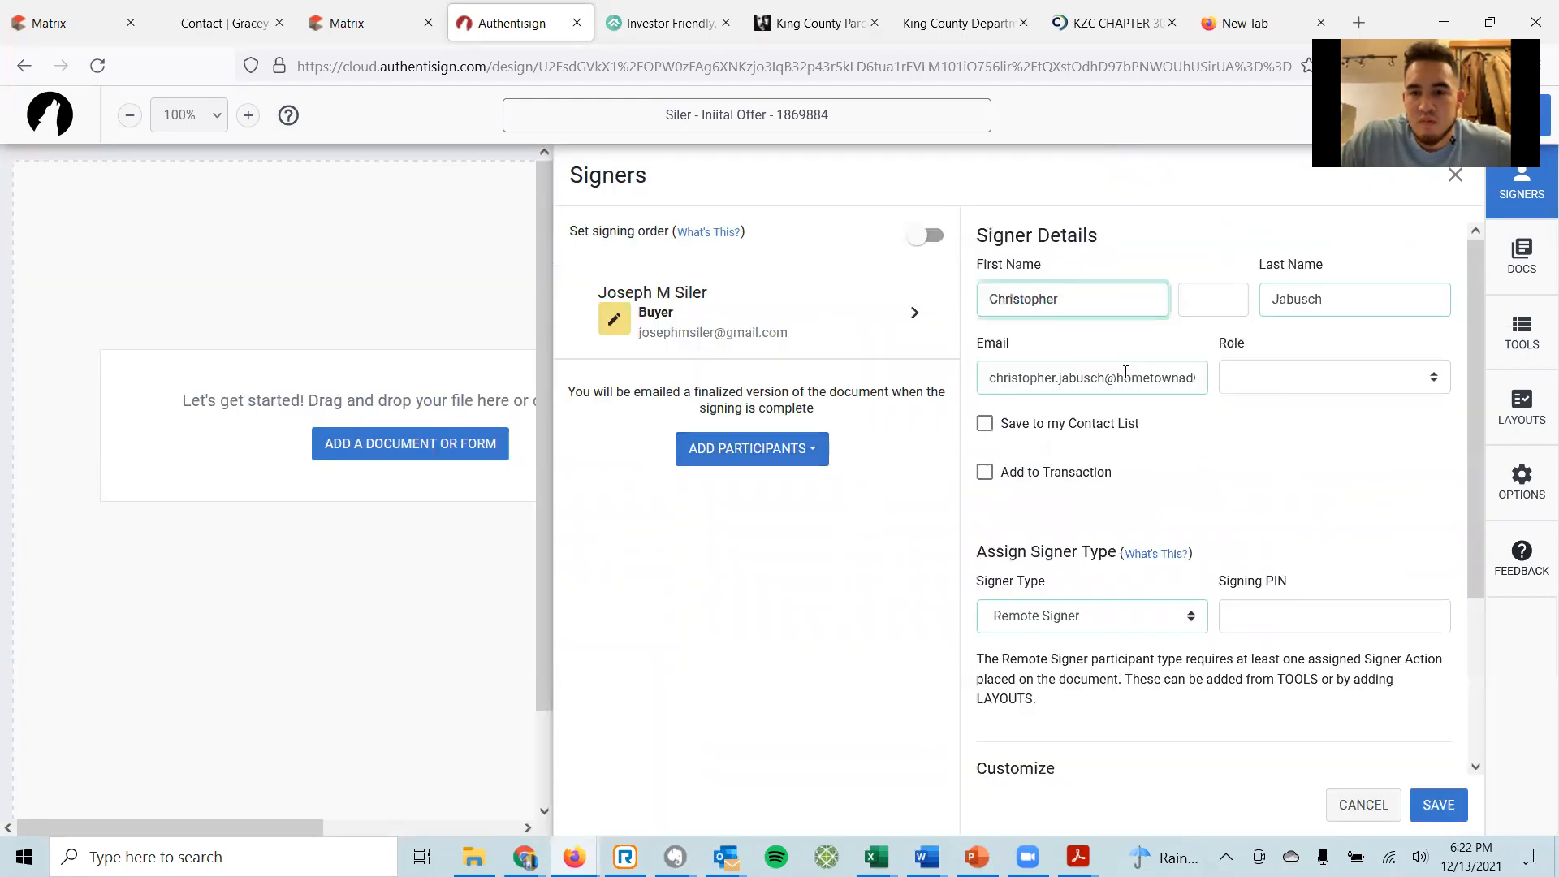
pyautogui.click(1437, 804)
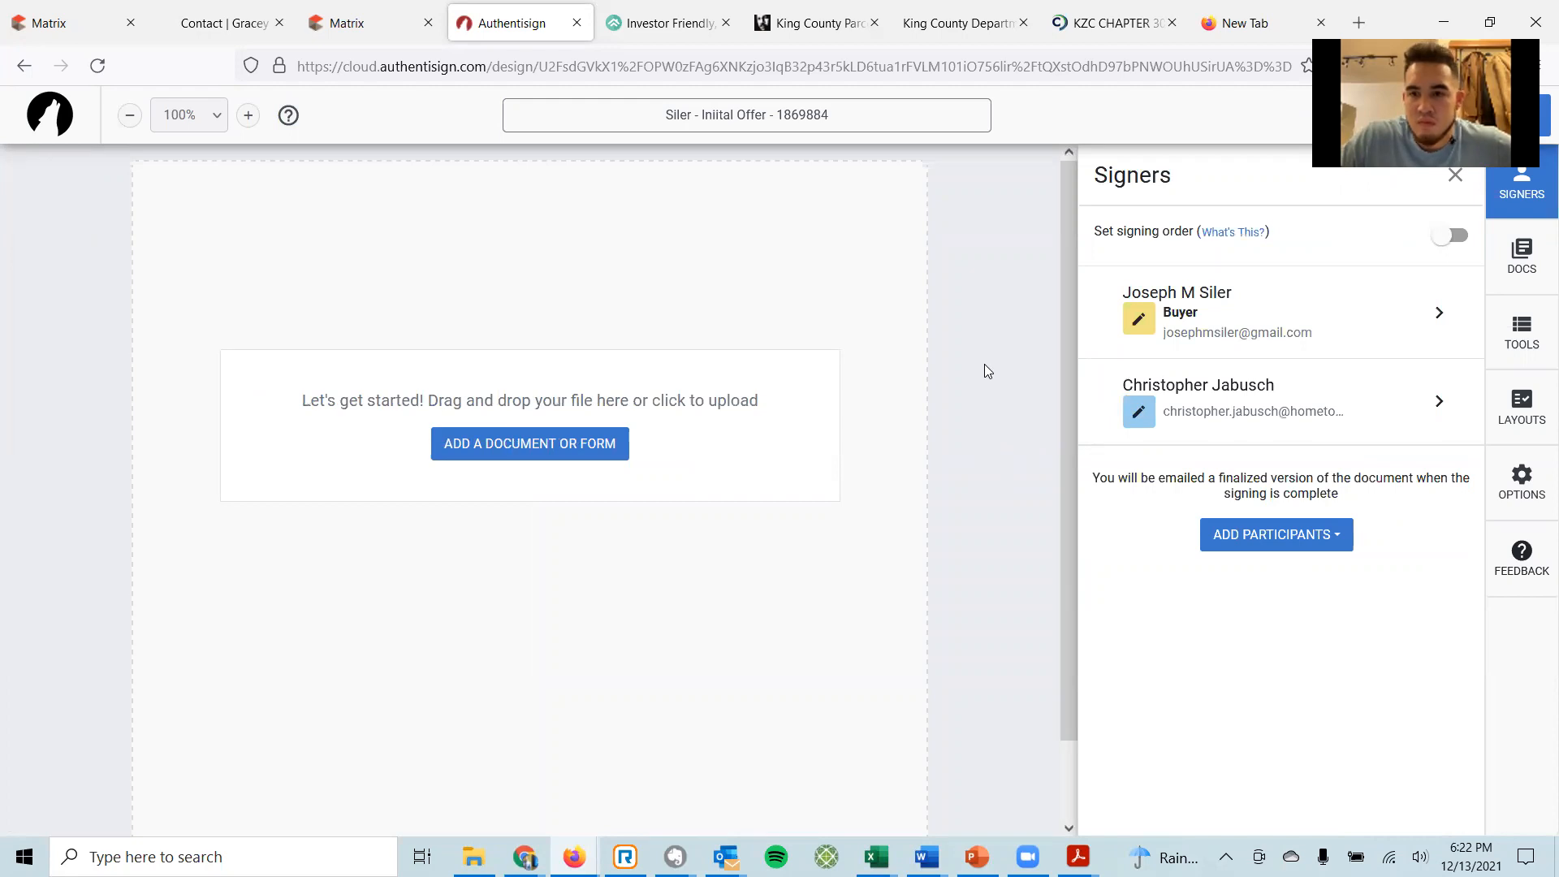
pyautogui.click(551, 449)
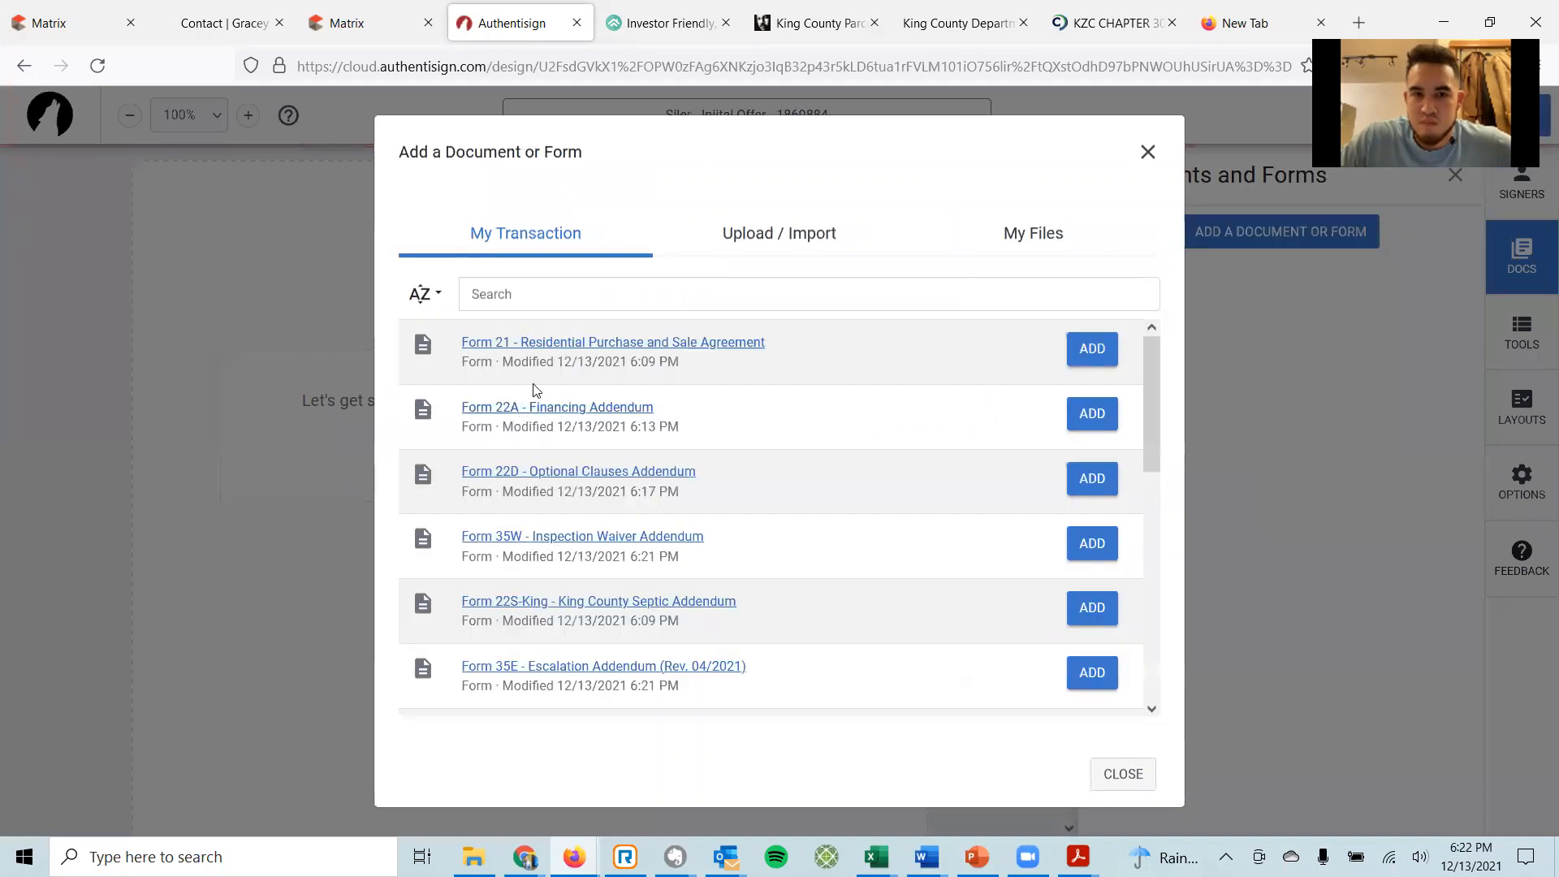
# Attach Forms 21, 22A, 22D, 35W, 22S-King County Septic, 35E and 17 to the package.
pyautogui.click(1101, 362)
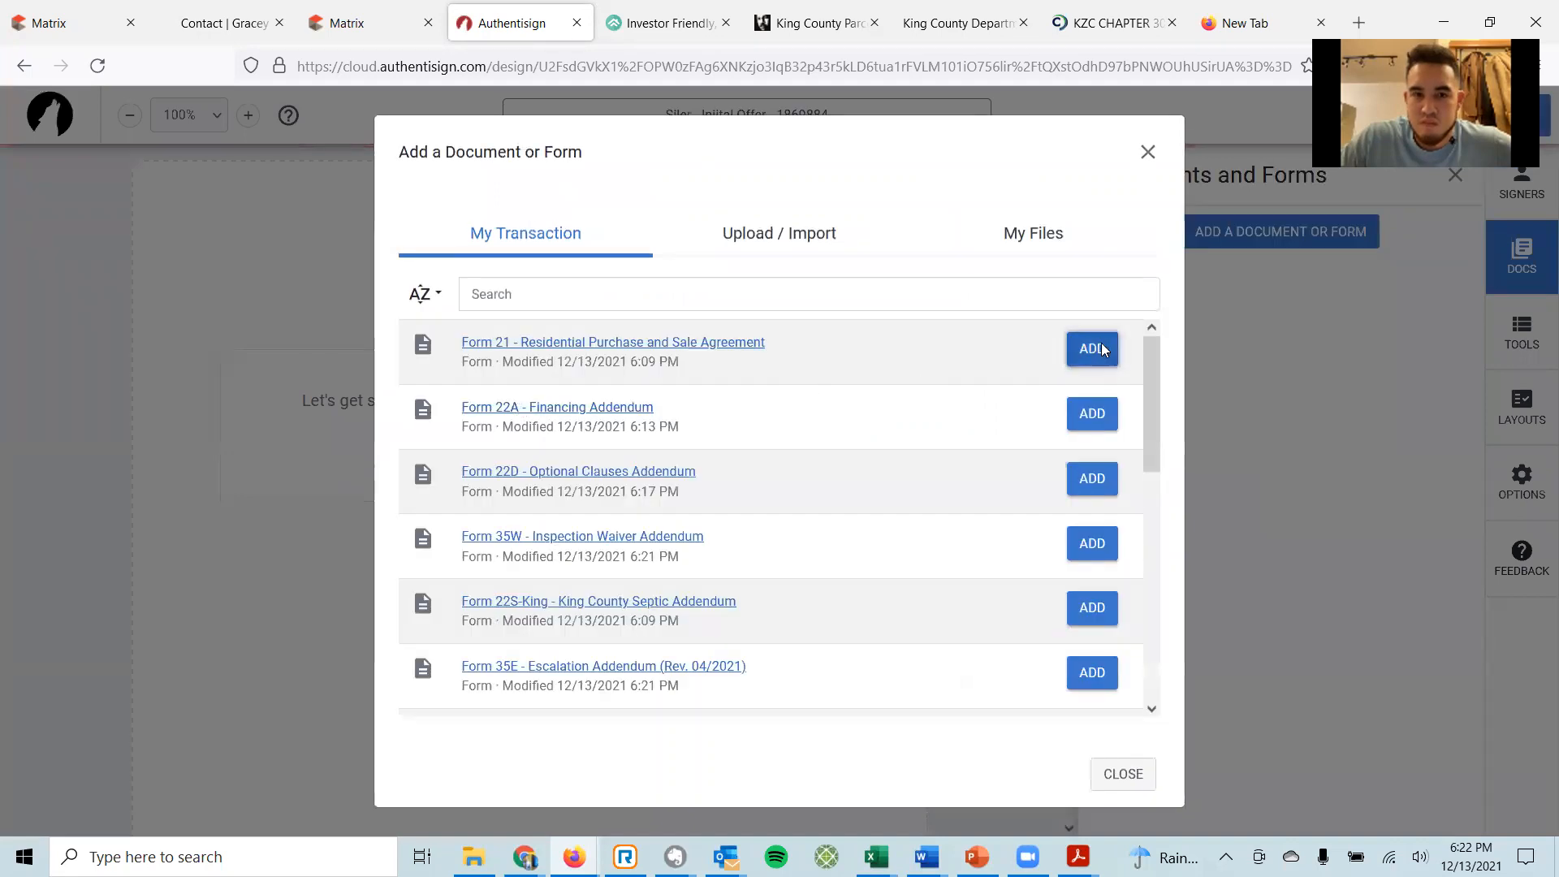
pyautogui.click(1096, 415)
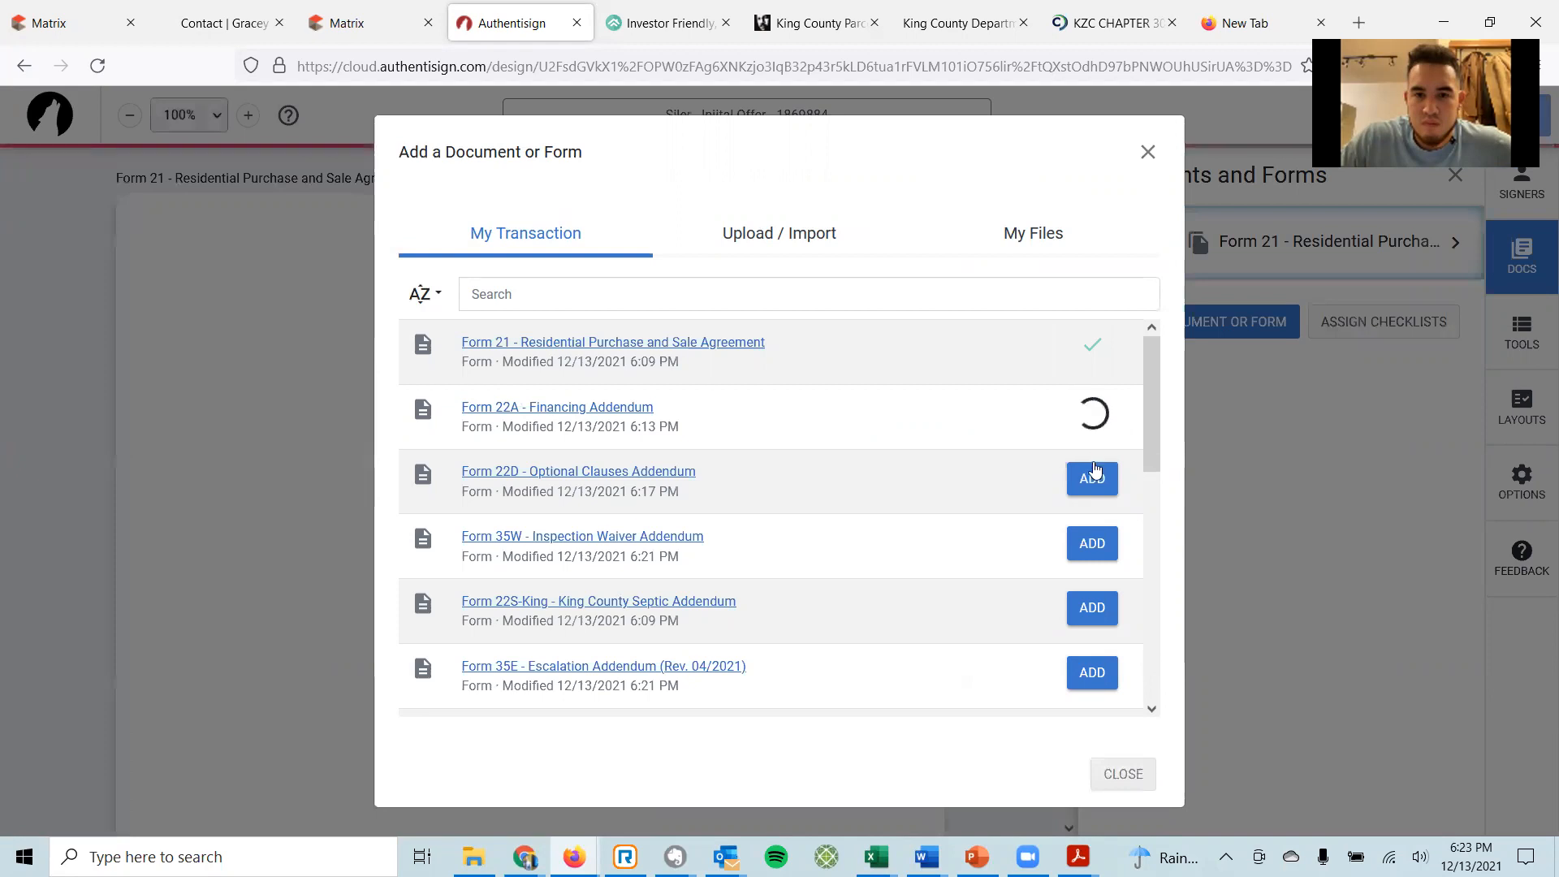
pyautogui.click(1094, 481)
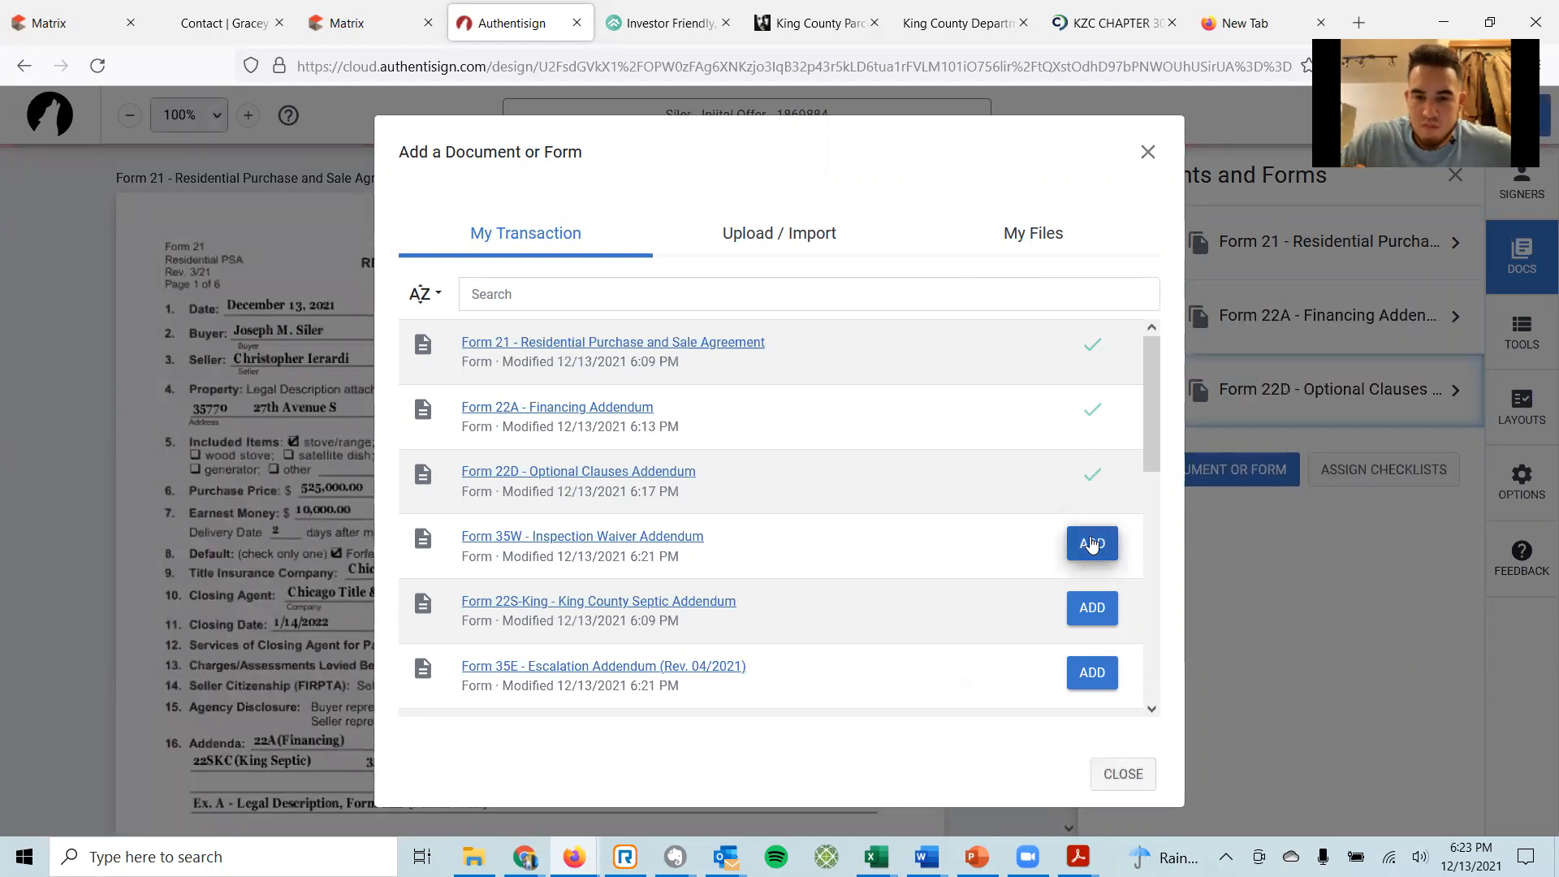
pyautogui.click(1092, 543)
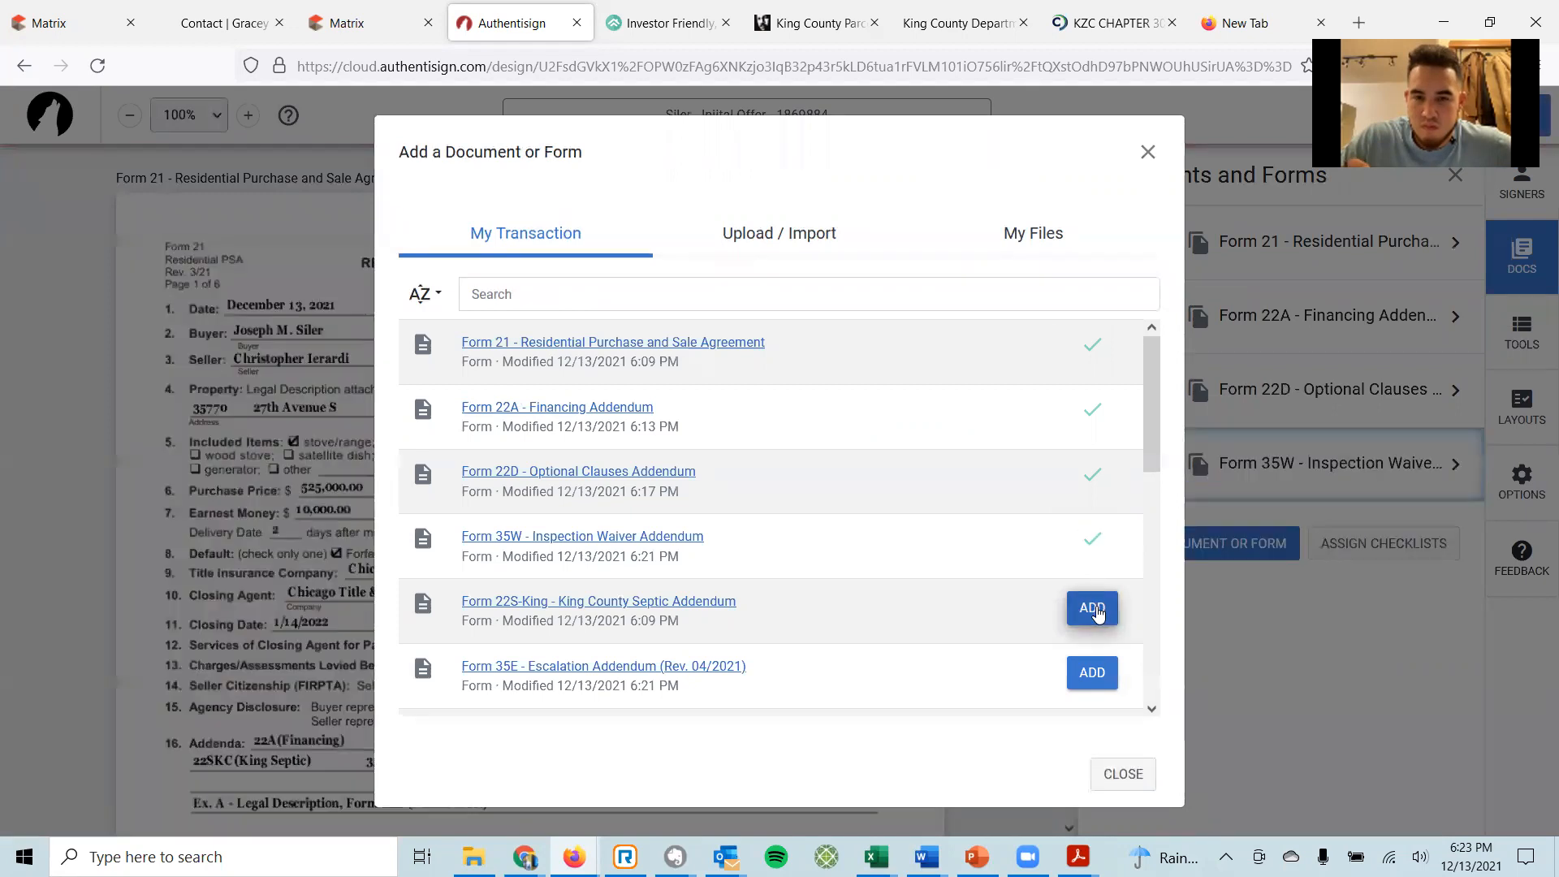
pyautogui.click(1092, 608)
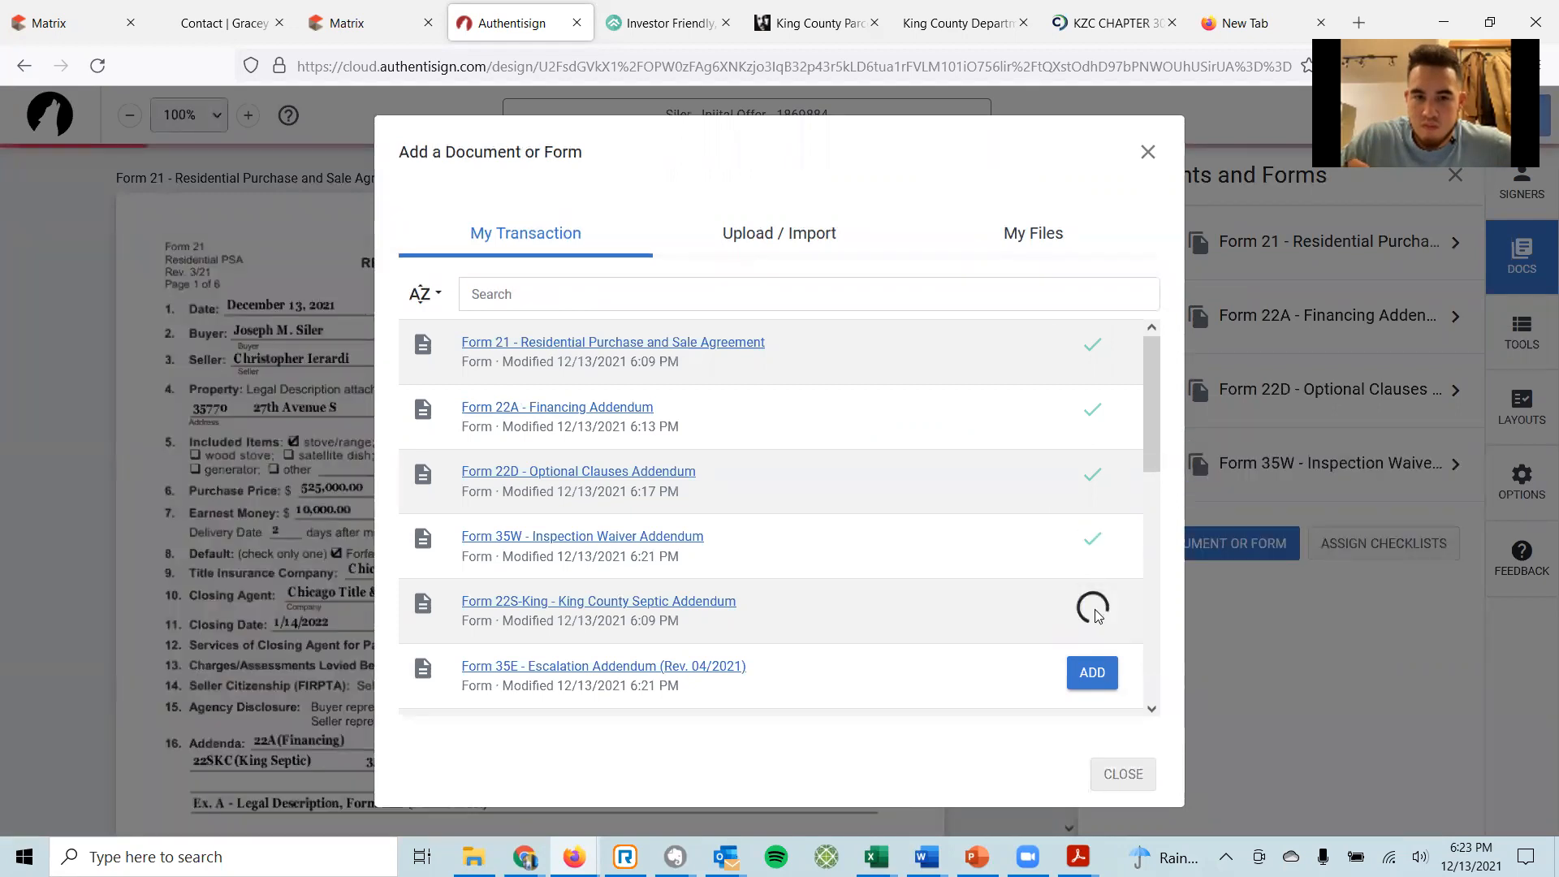
pyautogui.click(1095, 677)
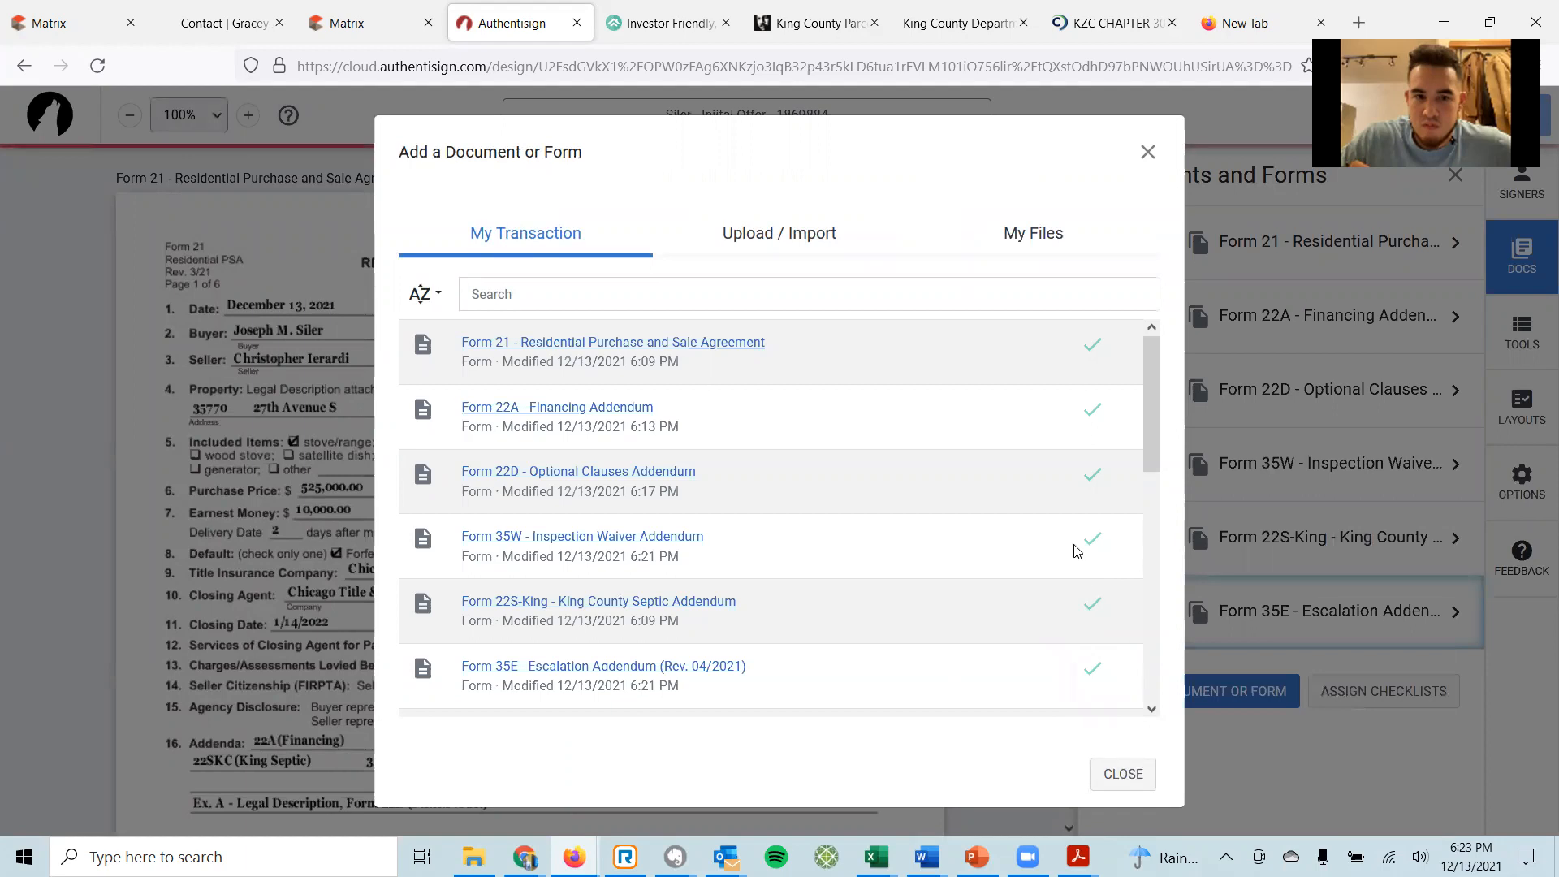
pyautogui.scroll(-3, 1079, 544)
pyautogui.click(1088, 460)
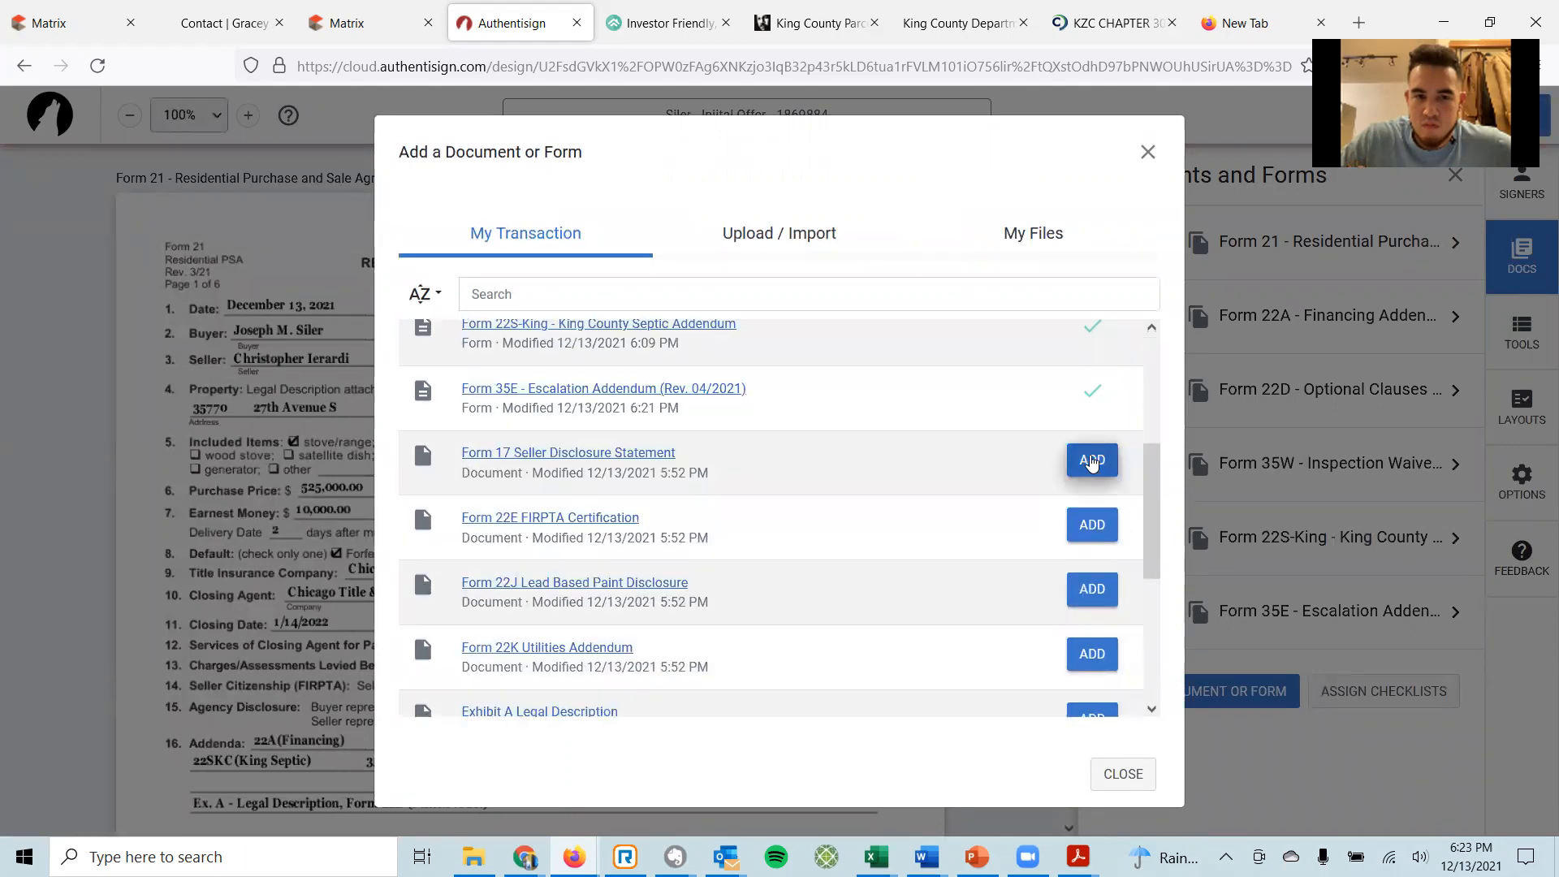
# Add Forms 22E FIRPTA, 22J, 22K and Exhibit A, then apply the Buyer 1 signature mapping.
pyautogui.click(1106, 536)
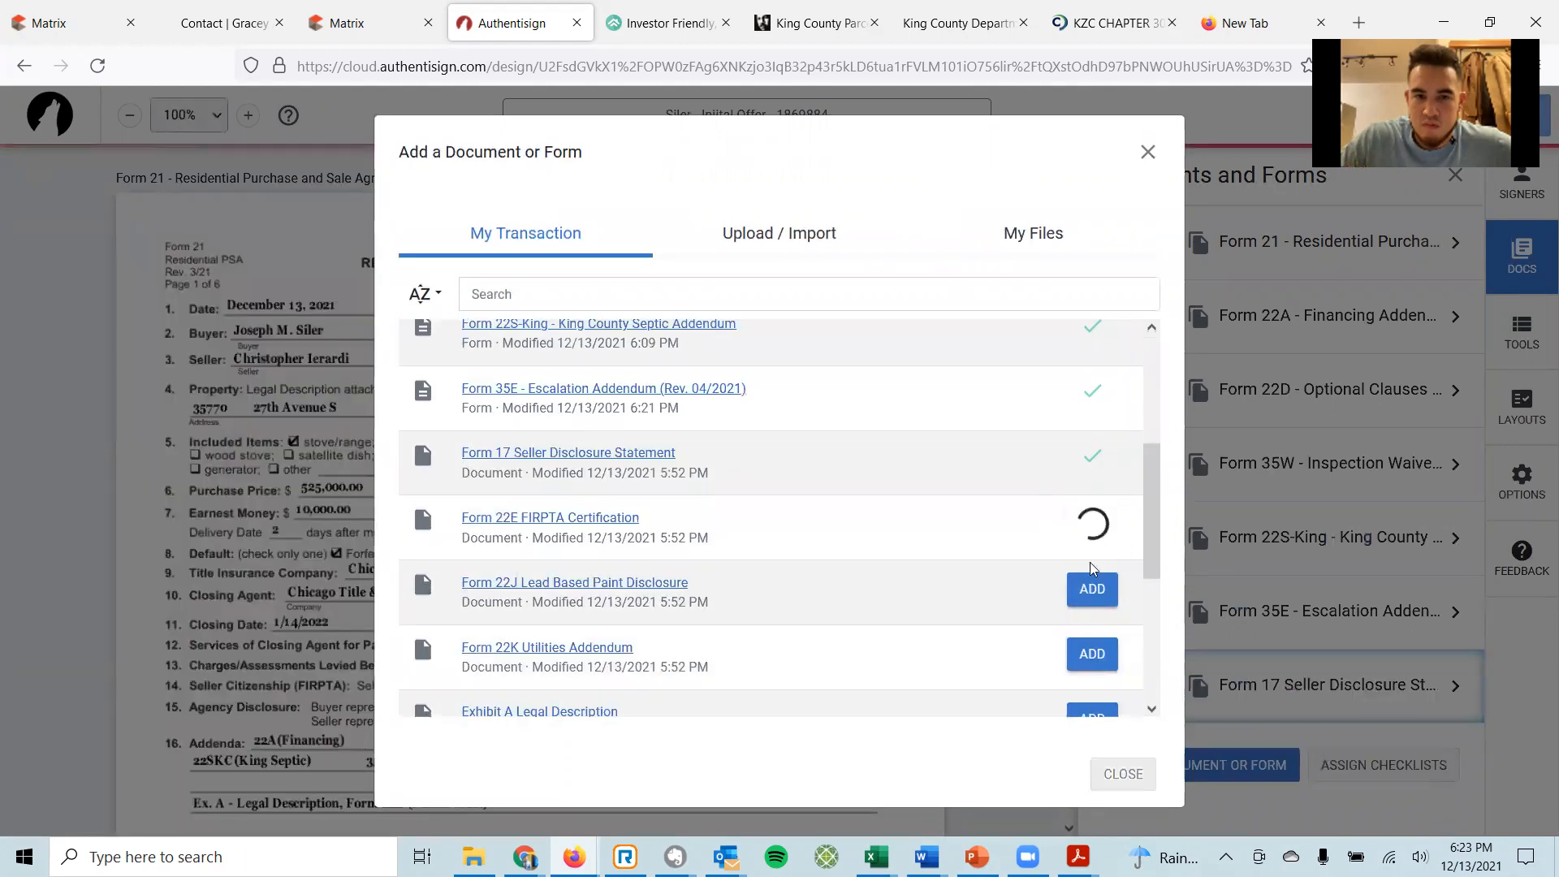
pyautogui.click(1089, 602)
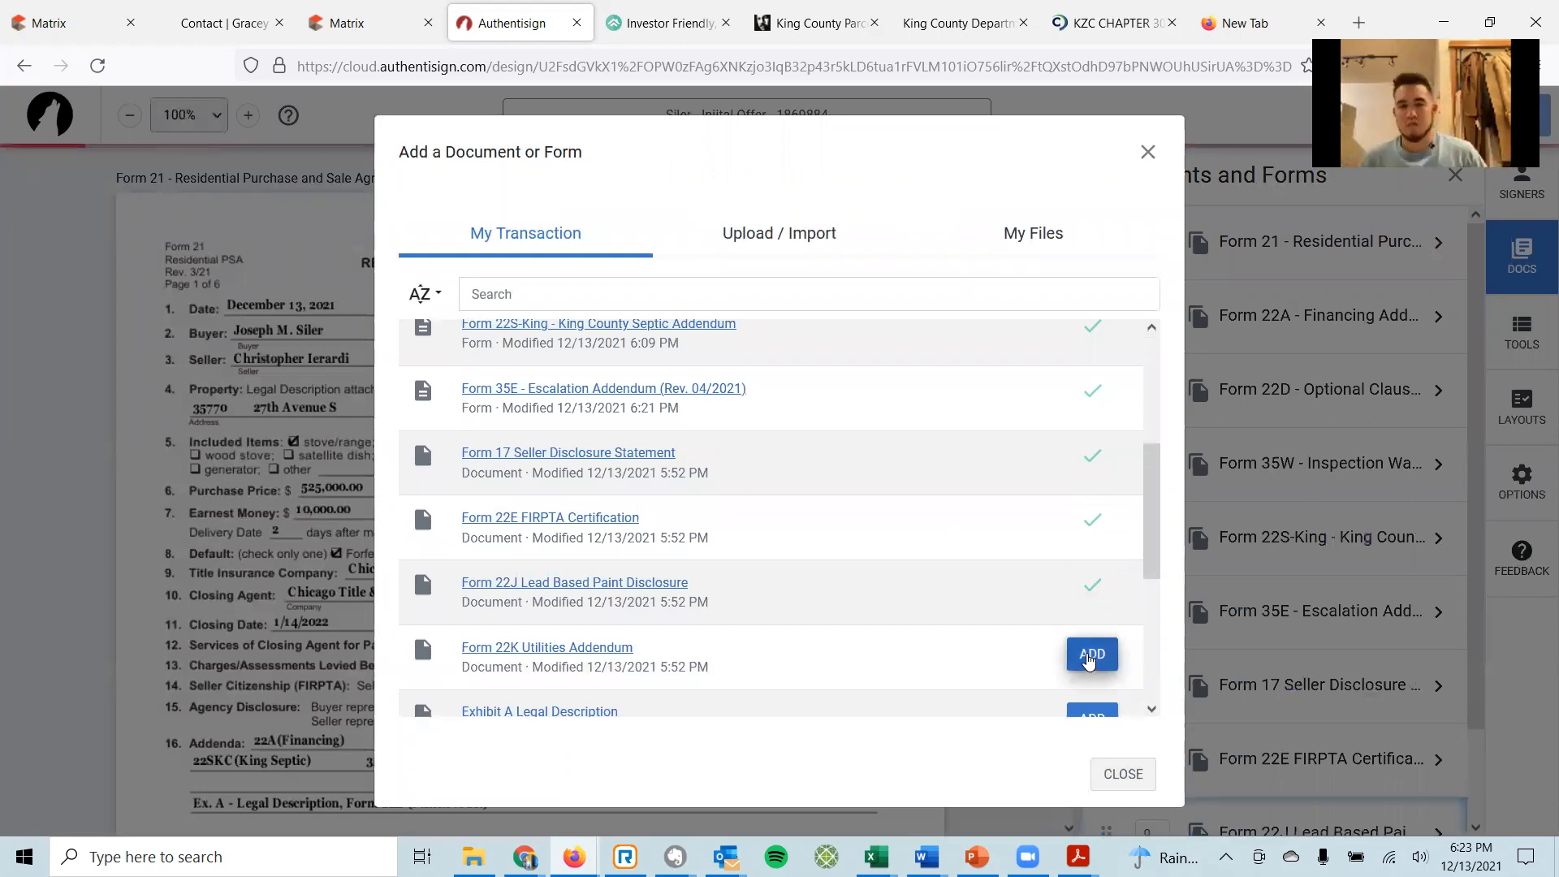
pyautogui.click(1093, 653)
pyautogui.scroll(-2, 1095, 652)
pyautogui.click(1093, 625)
pyautogui.scroll(-4, 1100, 608)
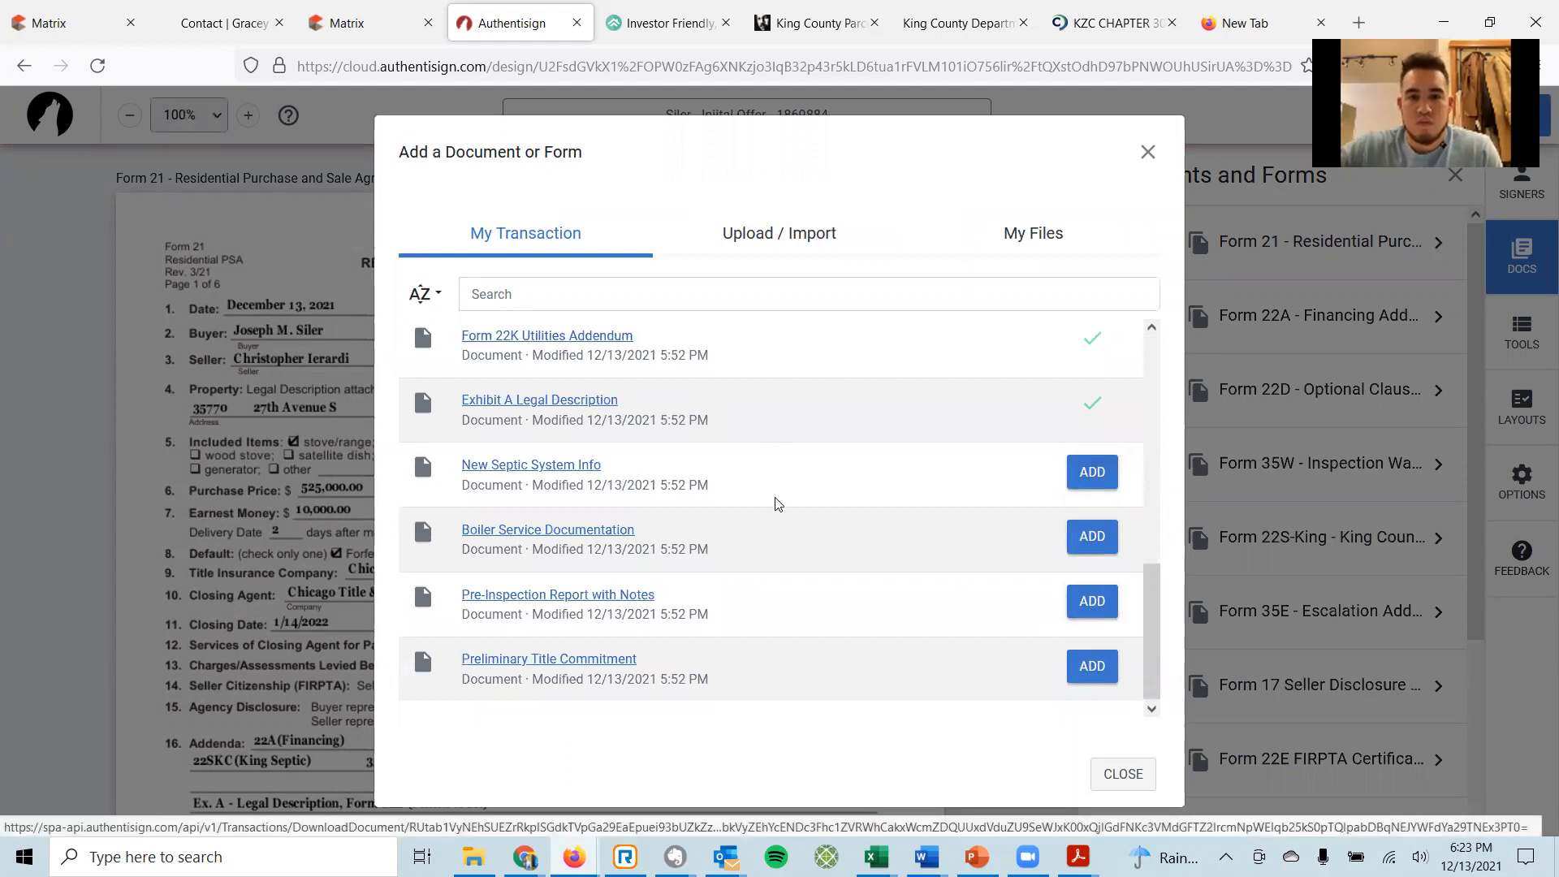
pyautogui.click(1151, 780)
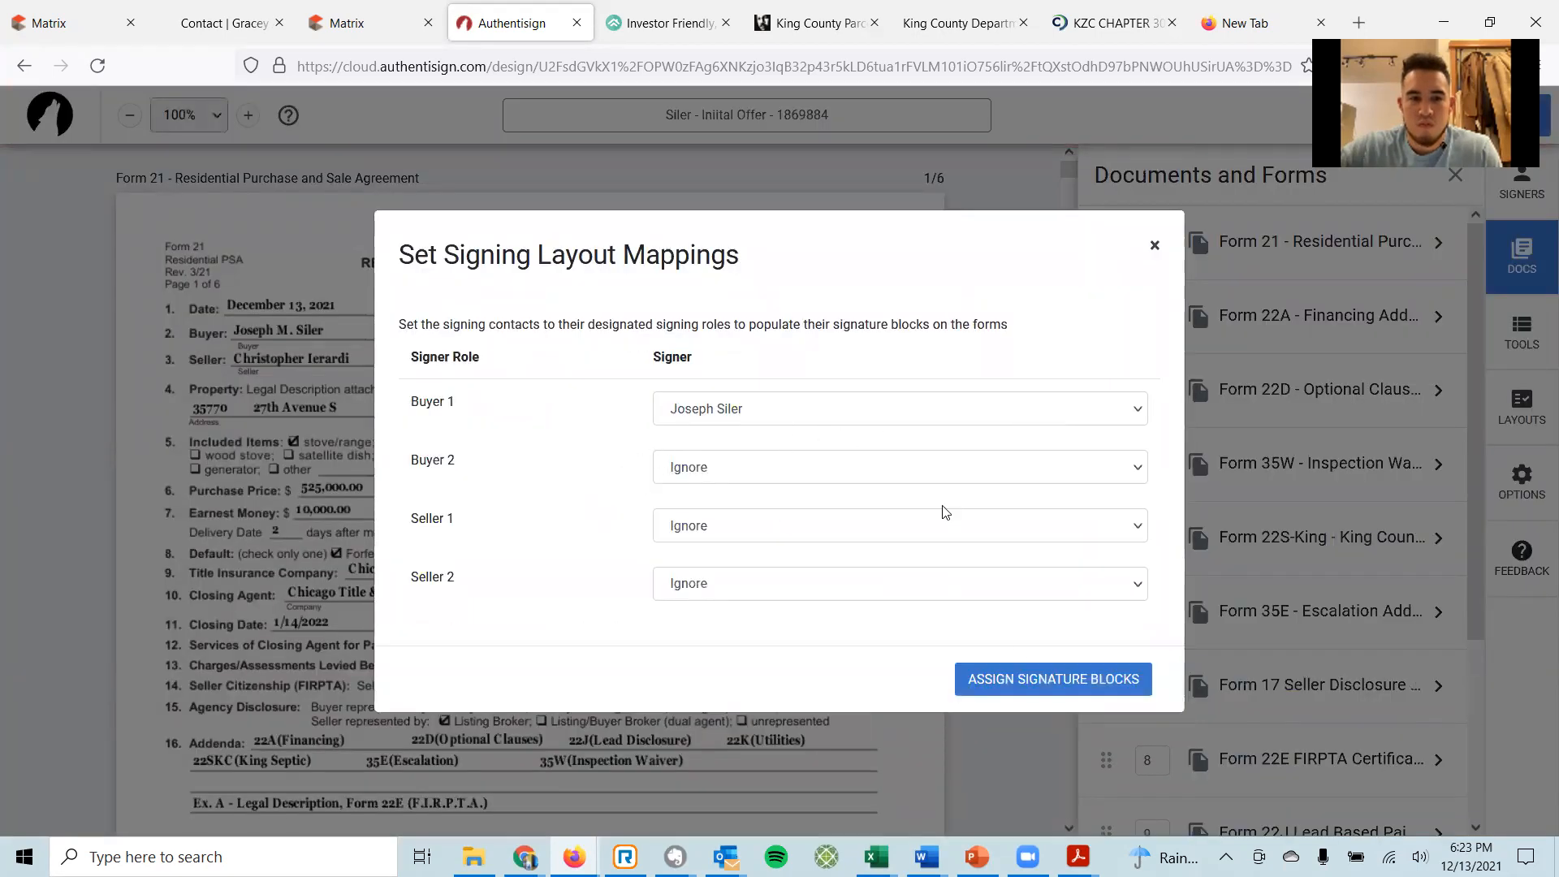
pyautogui.click(1044, 690)
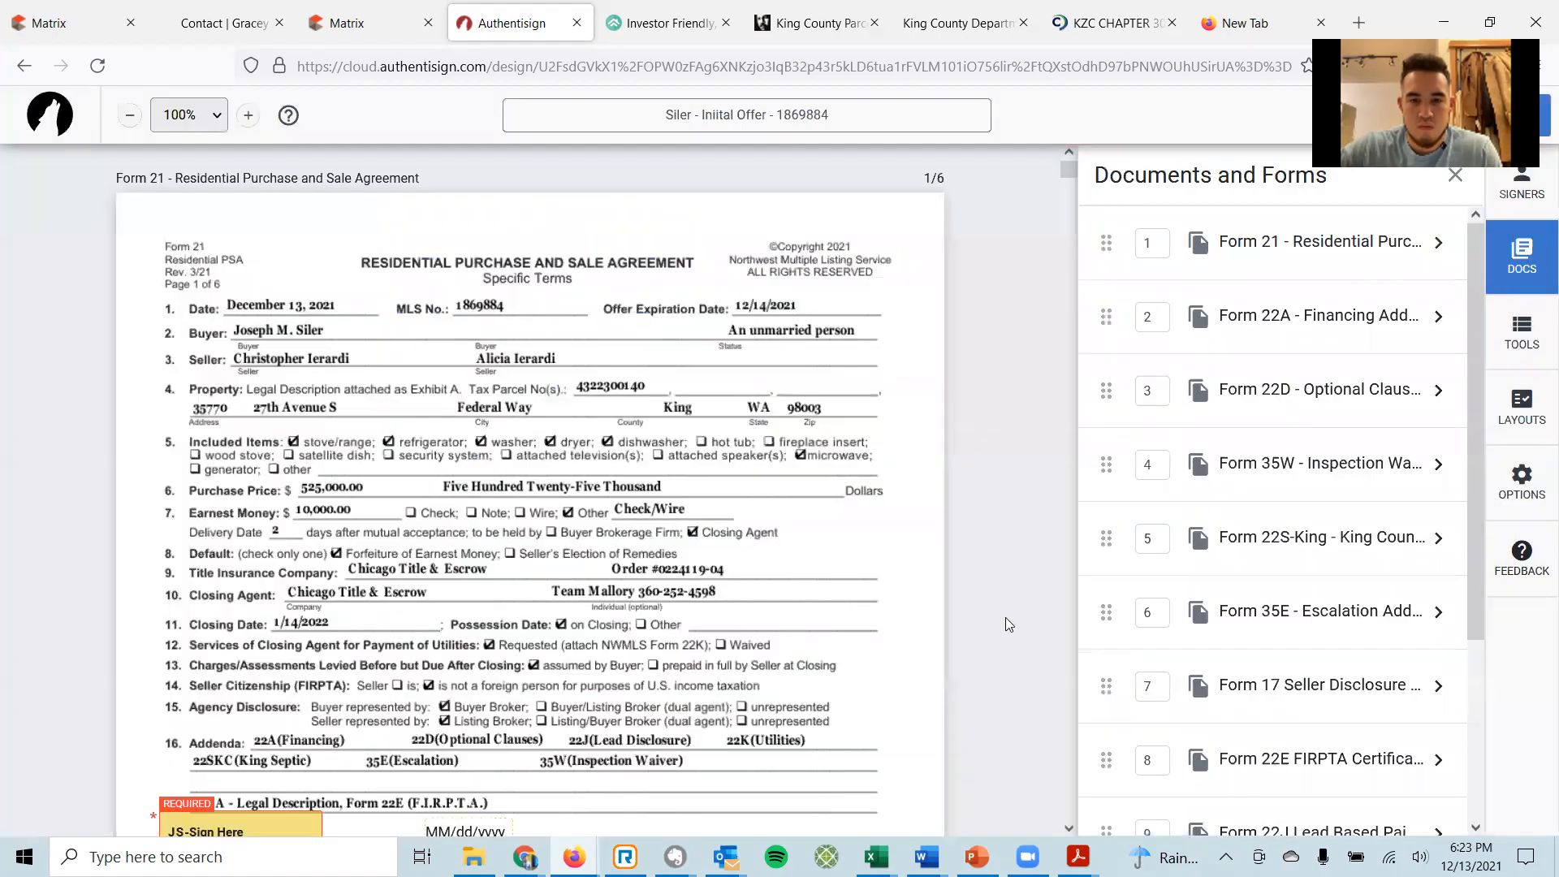
# Review Form 21's fields, then move Form 35E Escalation Addendum to the top of the document list.
pyautogui.scroll(-3, 974, 591)
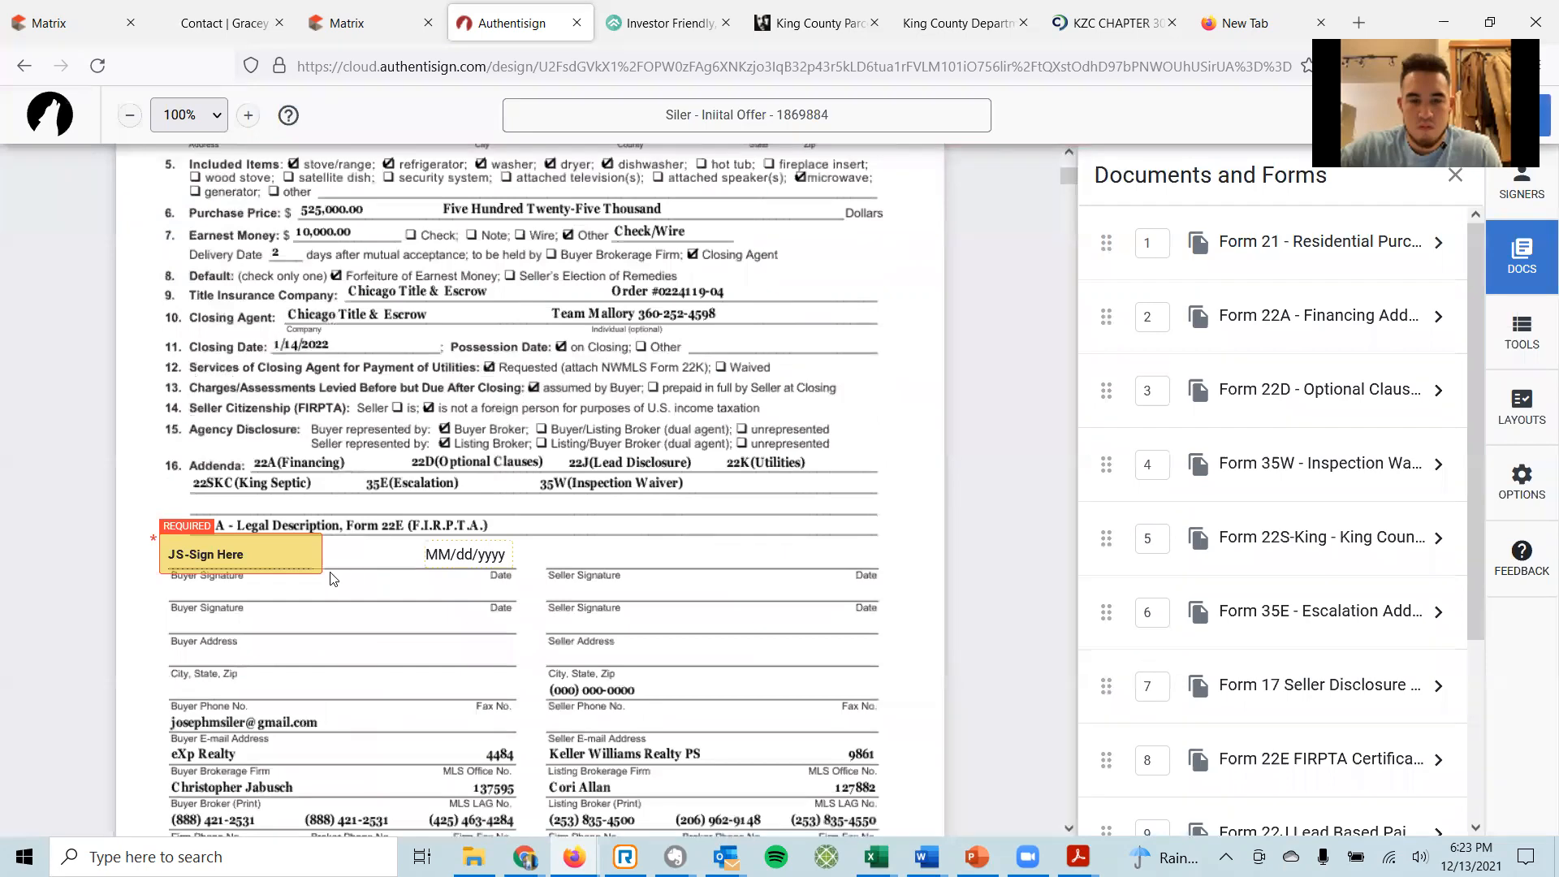
pyautogui.scroll(-10, 331, 578)
pyautogui.scroll(-20, 563, 570)
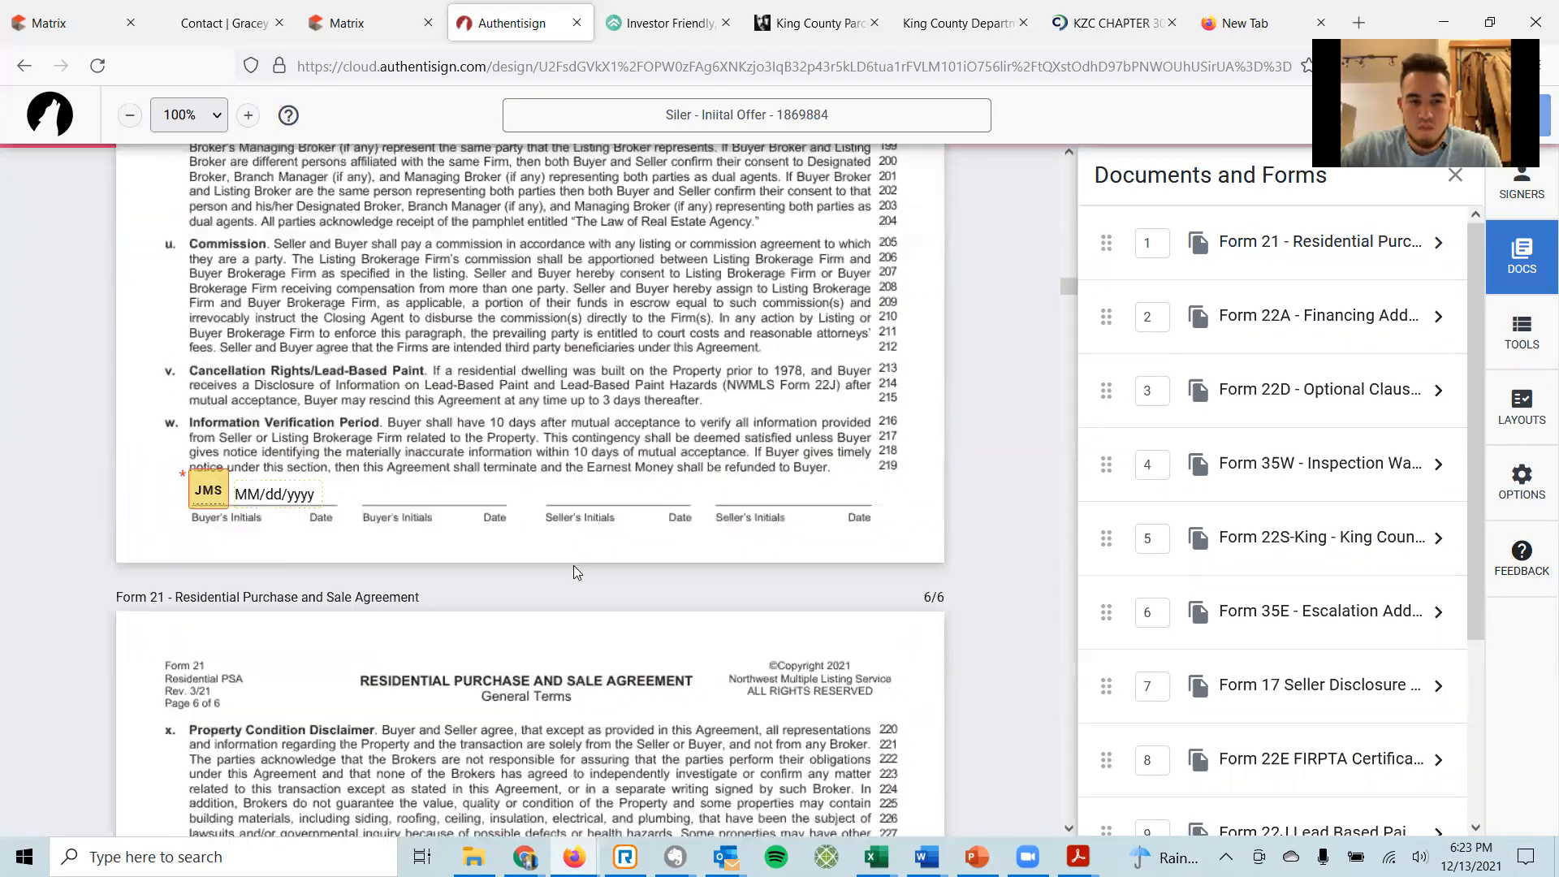
pyautogui.scroll(-7, 593, 572)
pyautogui.scroll(10, 1028, 451)
pyautogui.scroll(20, 1029, 448)
pyautogui.scroll(10, 1019, 451)
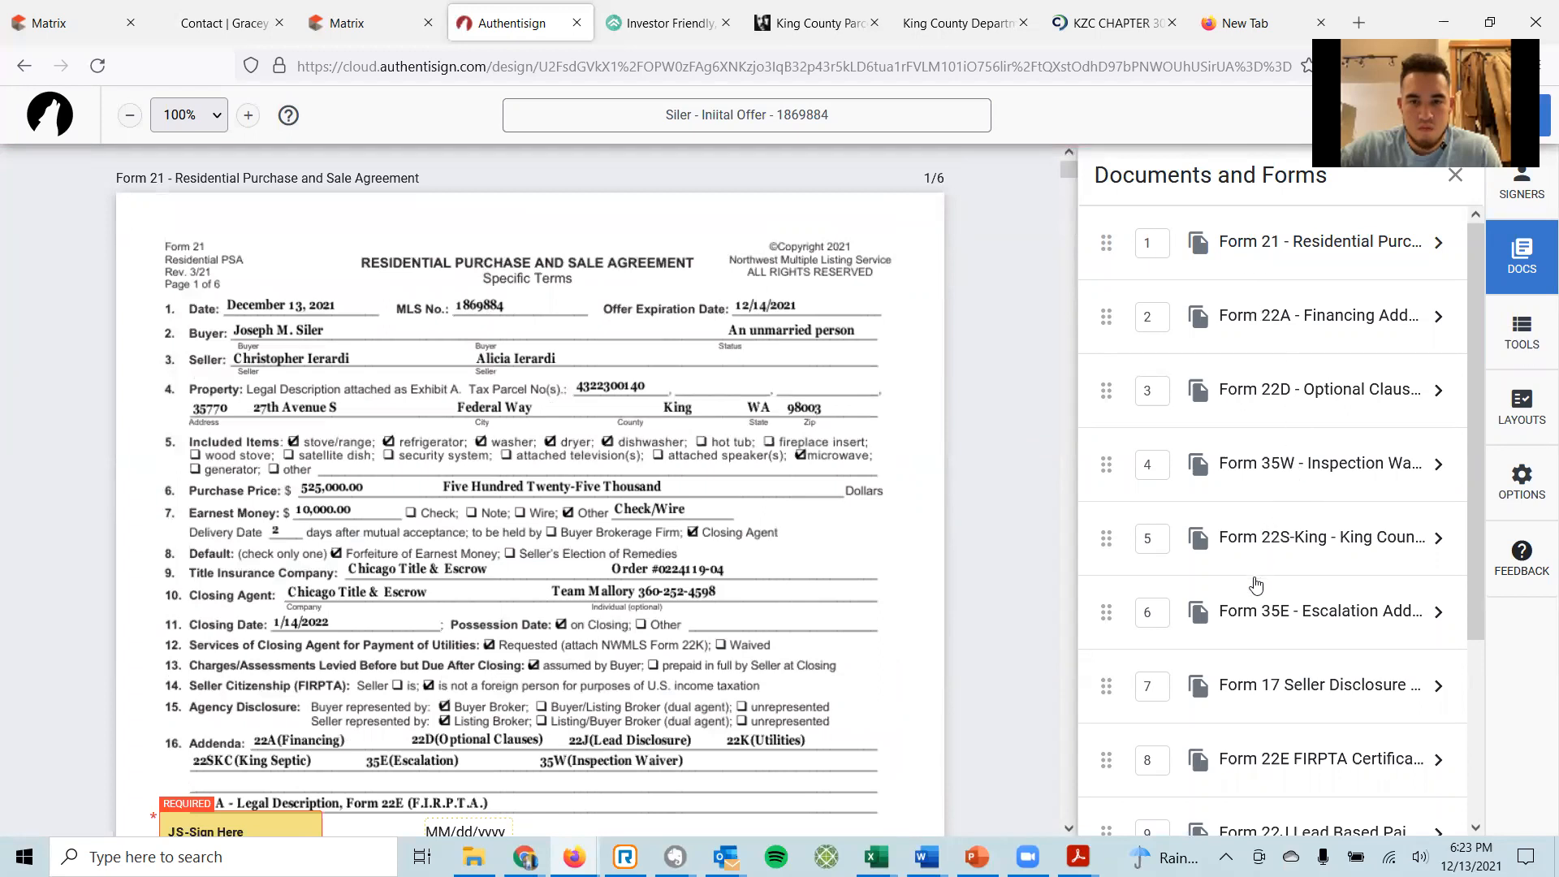
pyautogui.moveTo(1104, 615); pyautogui.dragTo(1127, 235)
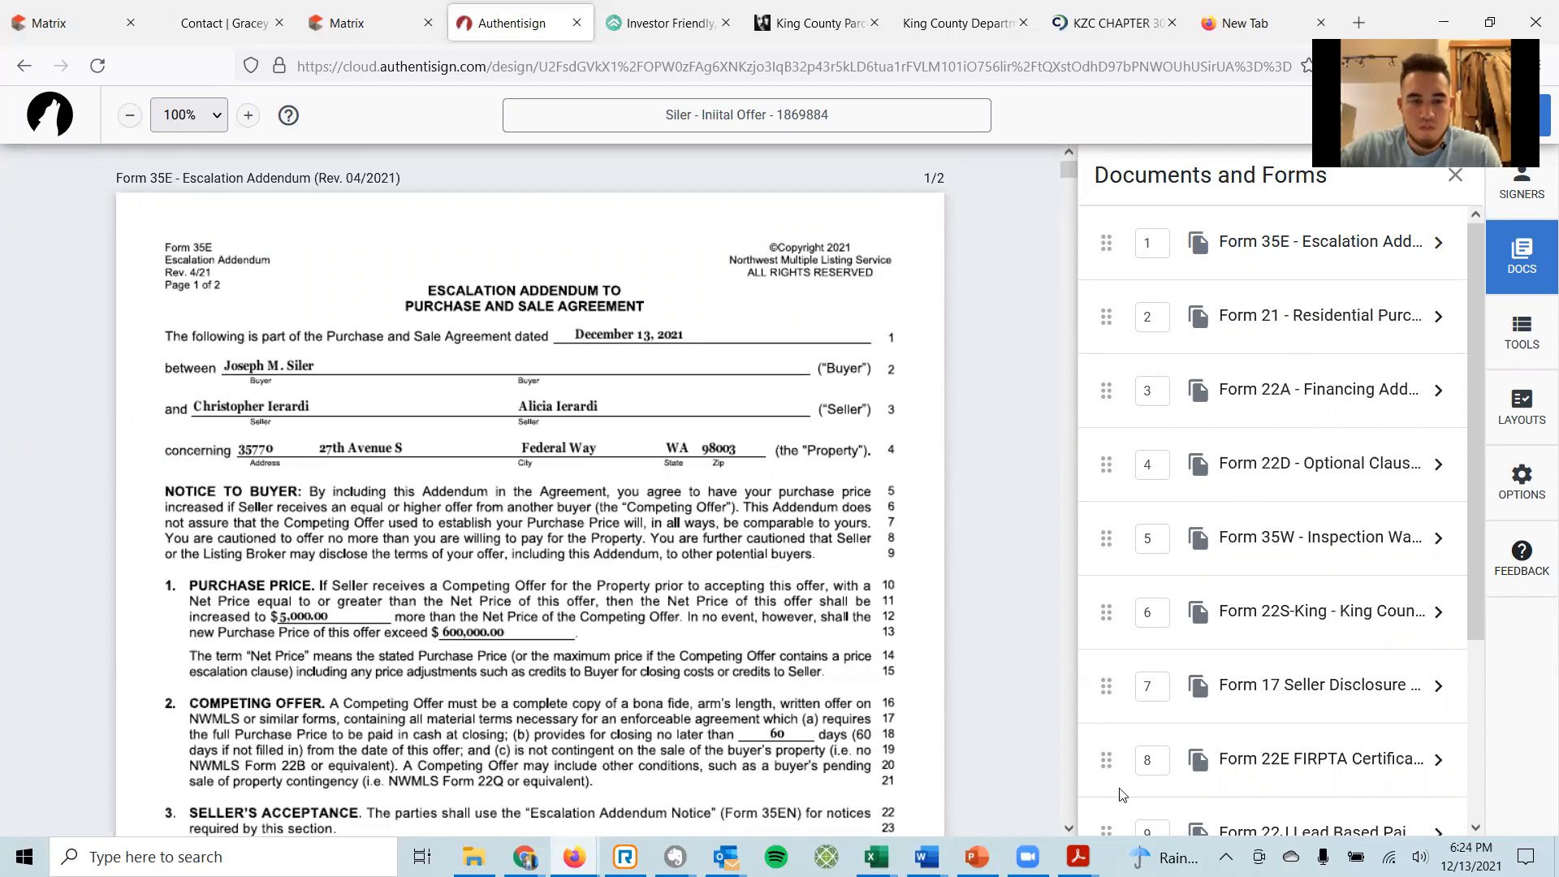
# Move 22E FIRPTA to position 5, 22J to 6, 22K to 7, and Exhibit A ahead of Form 17.
pyautogui.moveTo(1105, 760); pyautogui.dragTo(1128, 630)
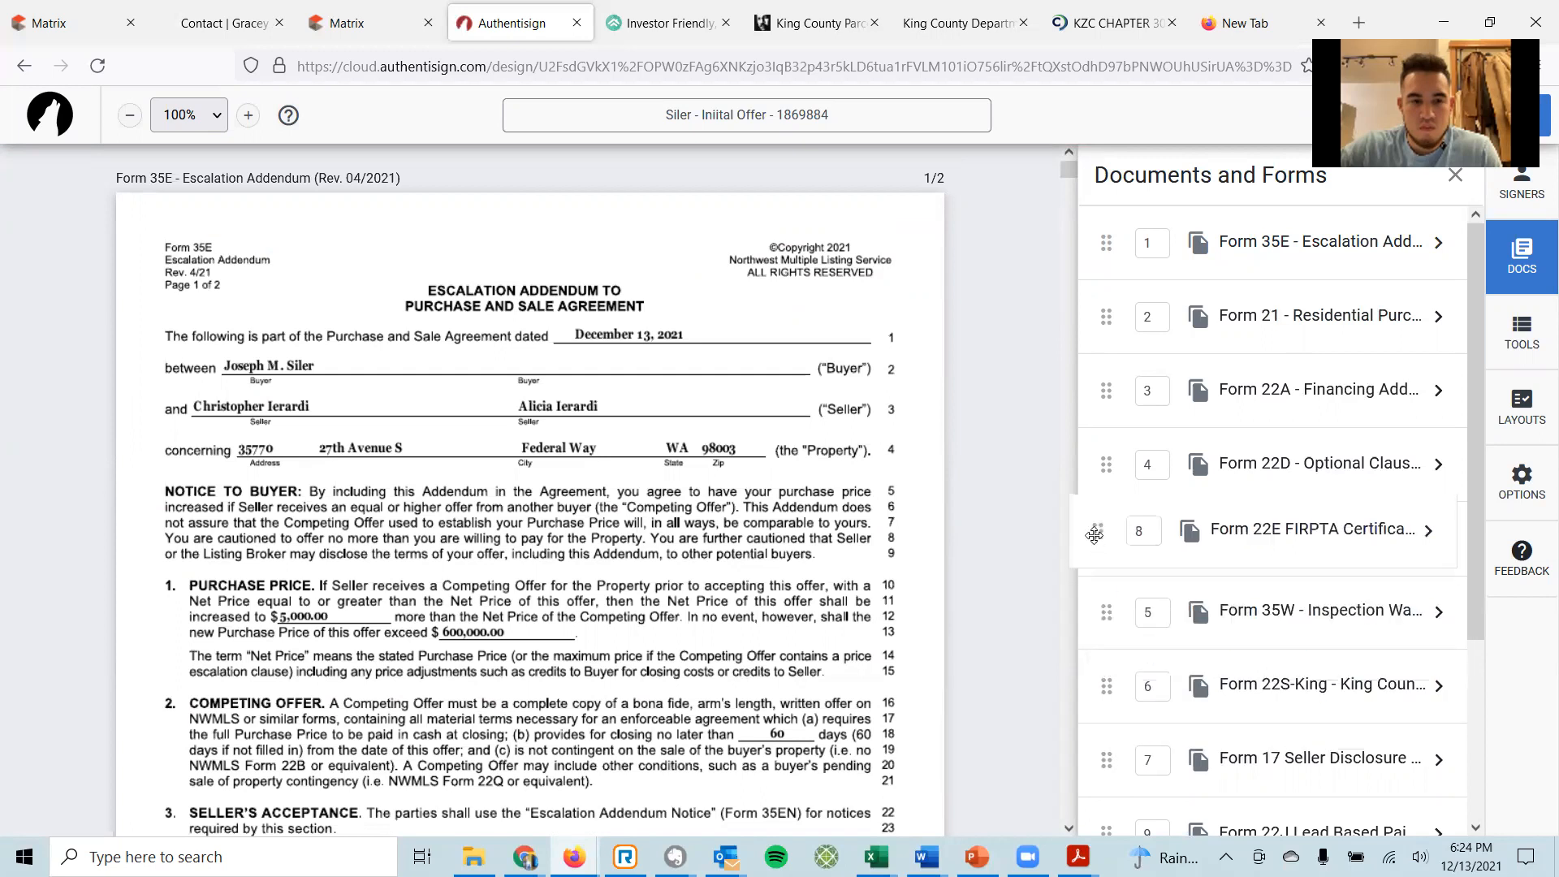
pyautogui.scroll(-2, 1114, 714)
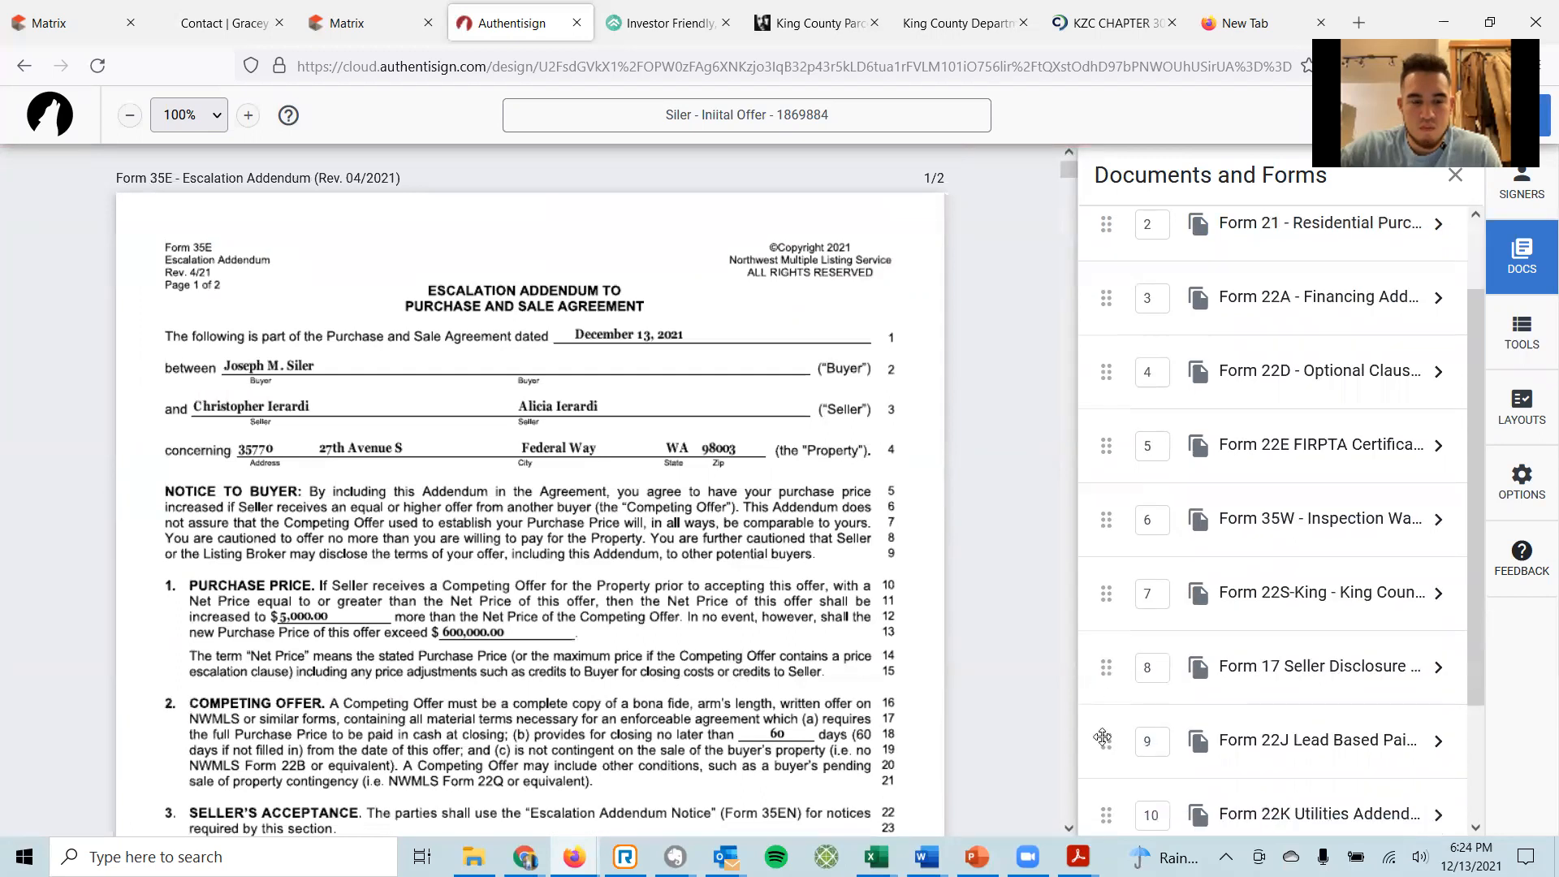
pyautogui.moveTo(1100, 744)
pyautogui.mouseDown()
pyautogui.moveTo(1104, 497)
pyautogui.moveTo(1106, 519)
pyautogui.mouseUp()
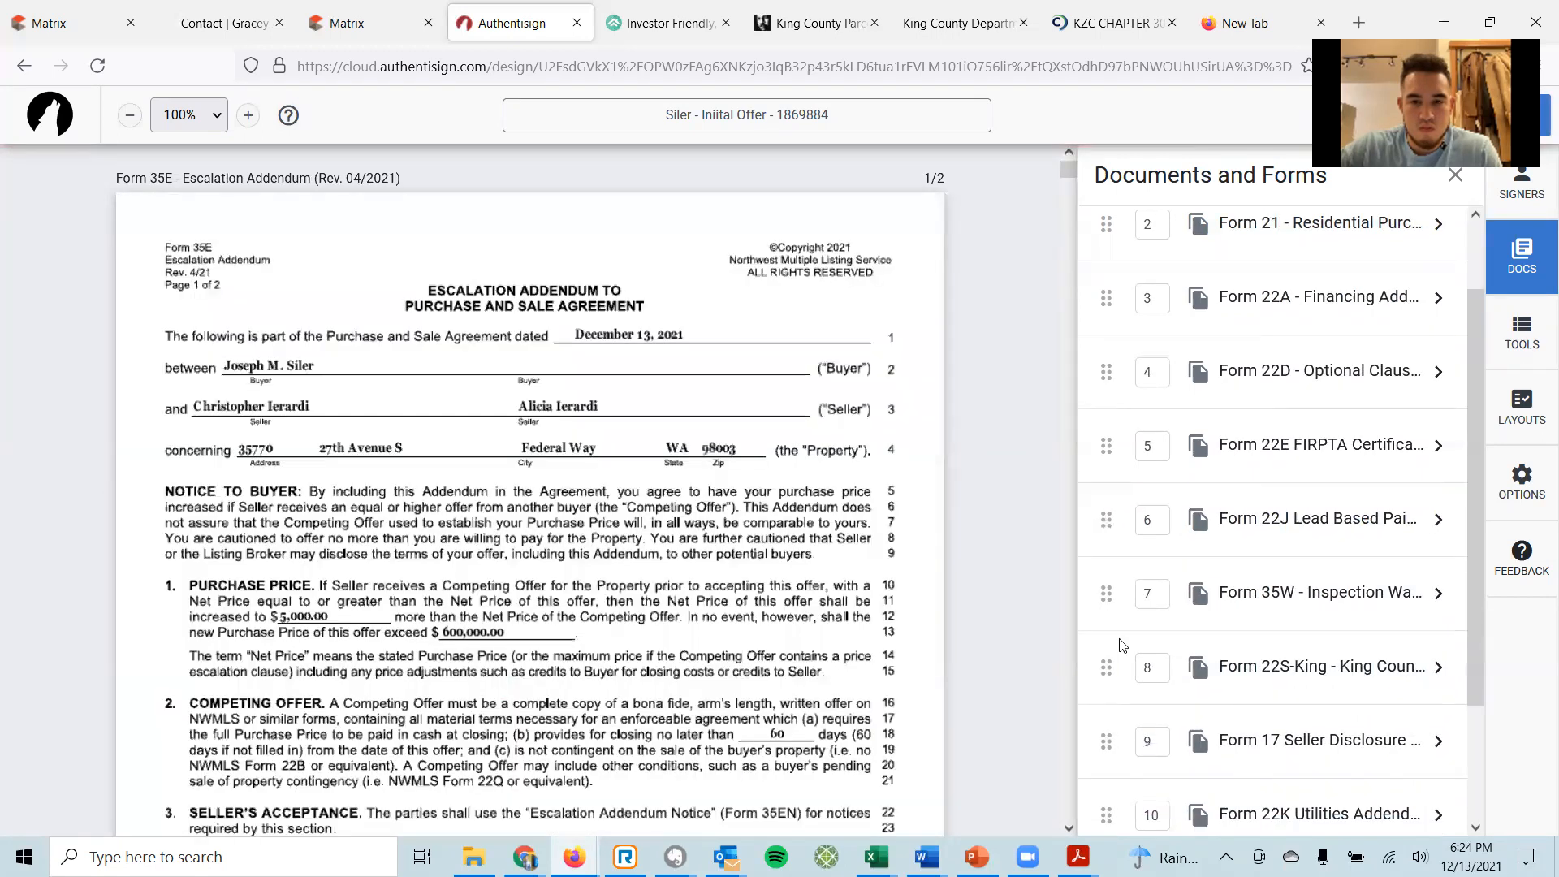
pyautogui.moveTo(1104, 817); pyautogui.dragTo(1102, 570)
pyautogui.scroll(-2, 1108, 655)
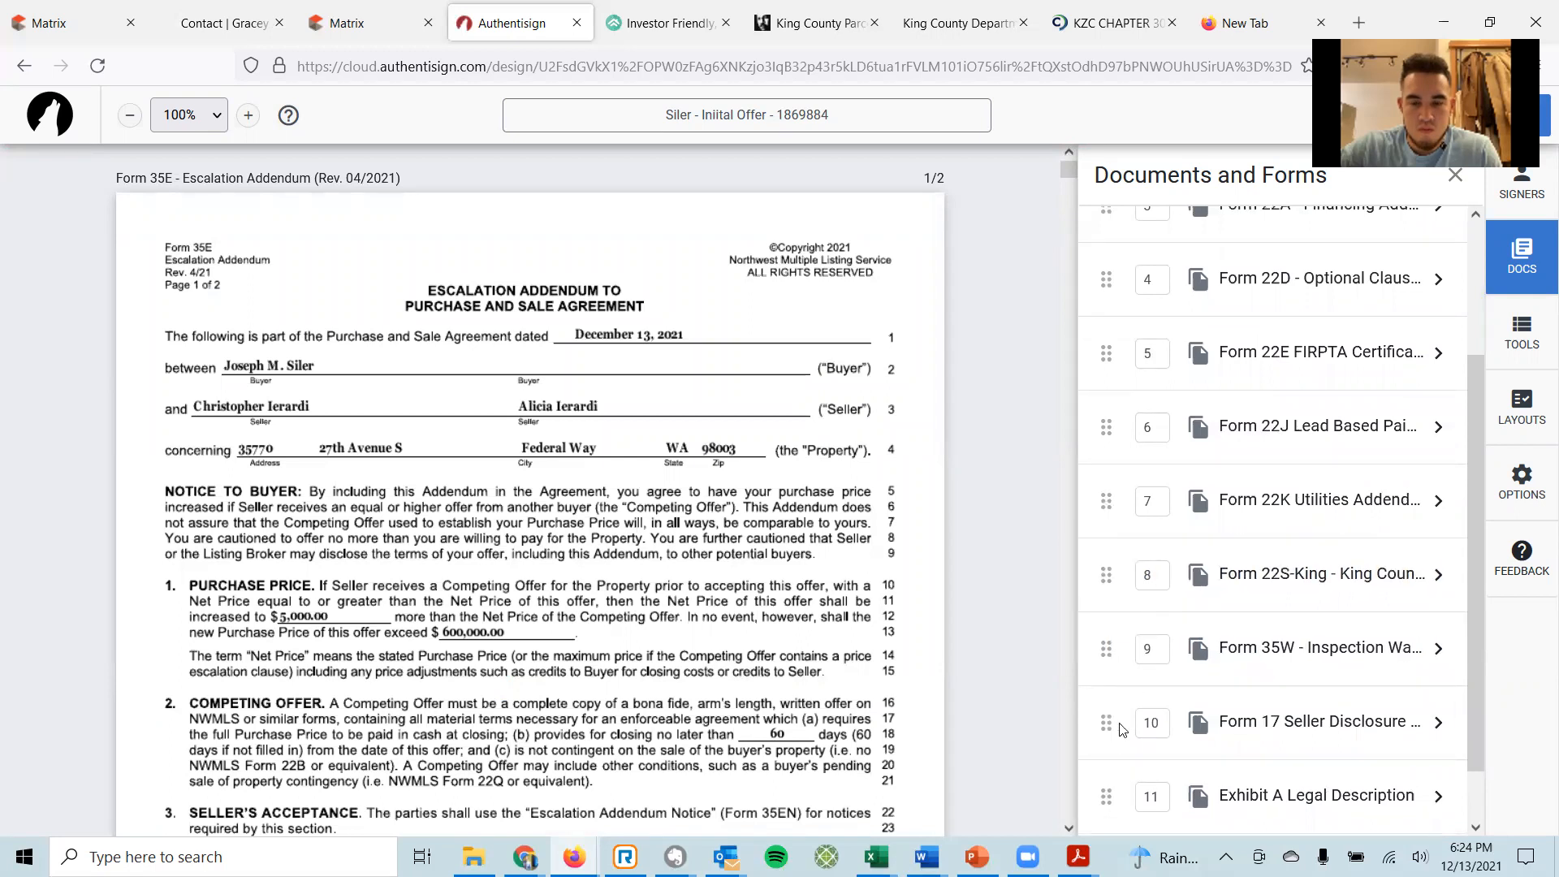
pyautogui.scroll(-1, 1134, 656)
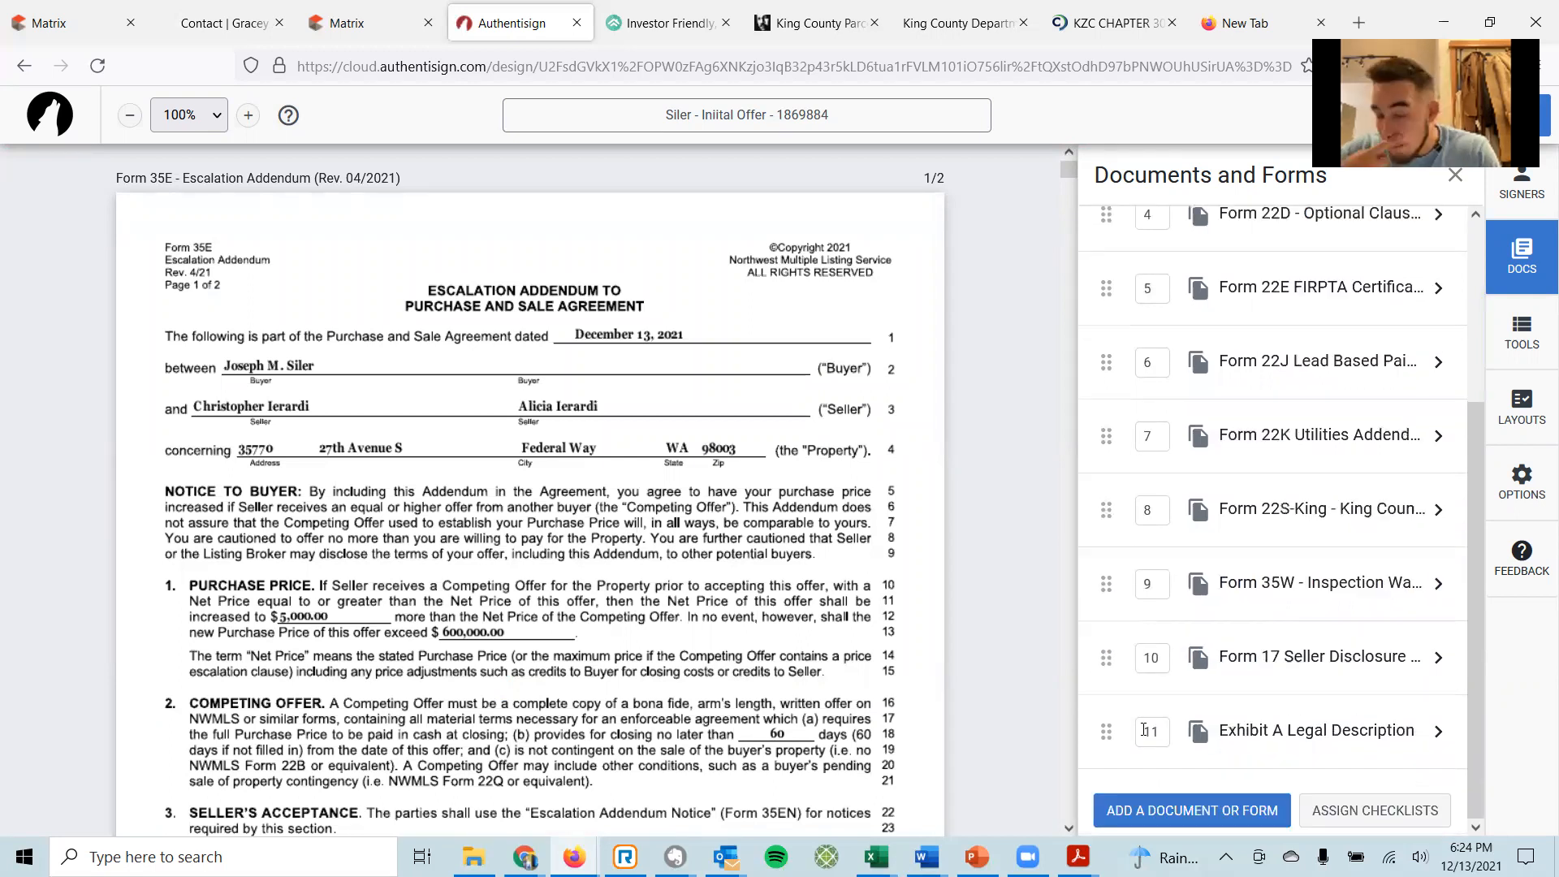
pyautogui.moveTo(1096, 725); pyautogui.dragTo(1136, 674)
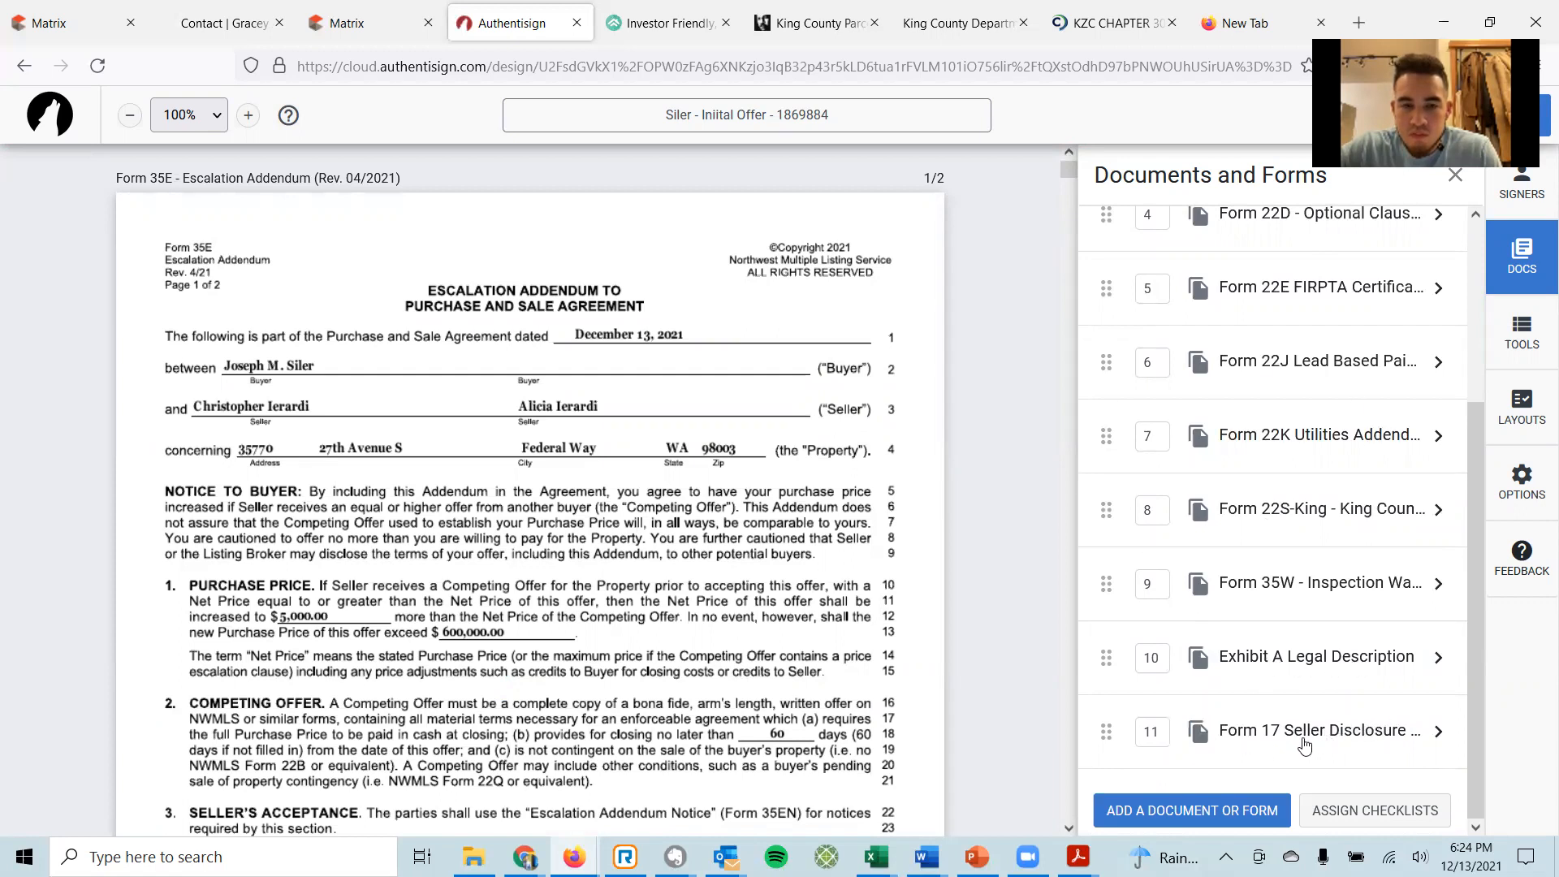
pyautogui.scroll(3, 1236, 419)
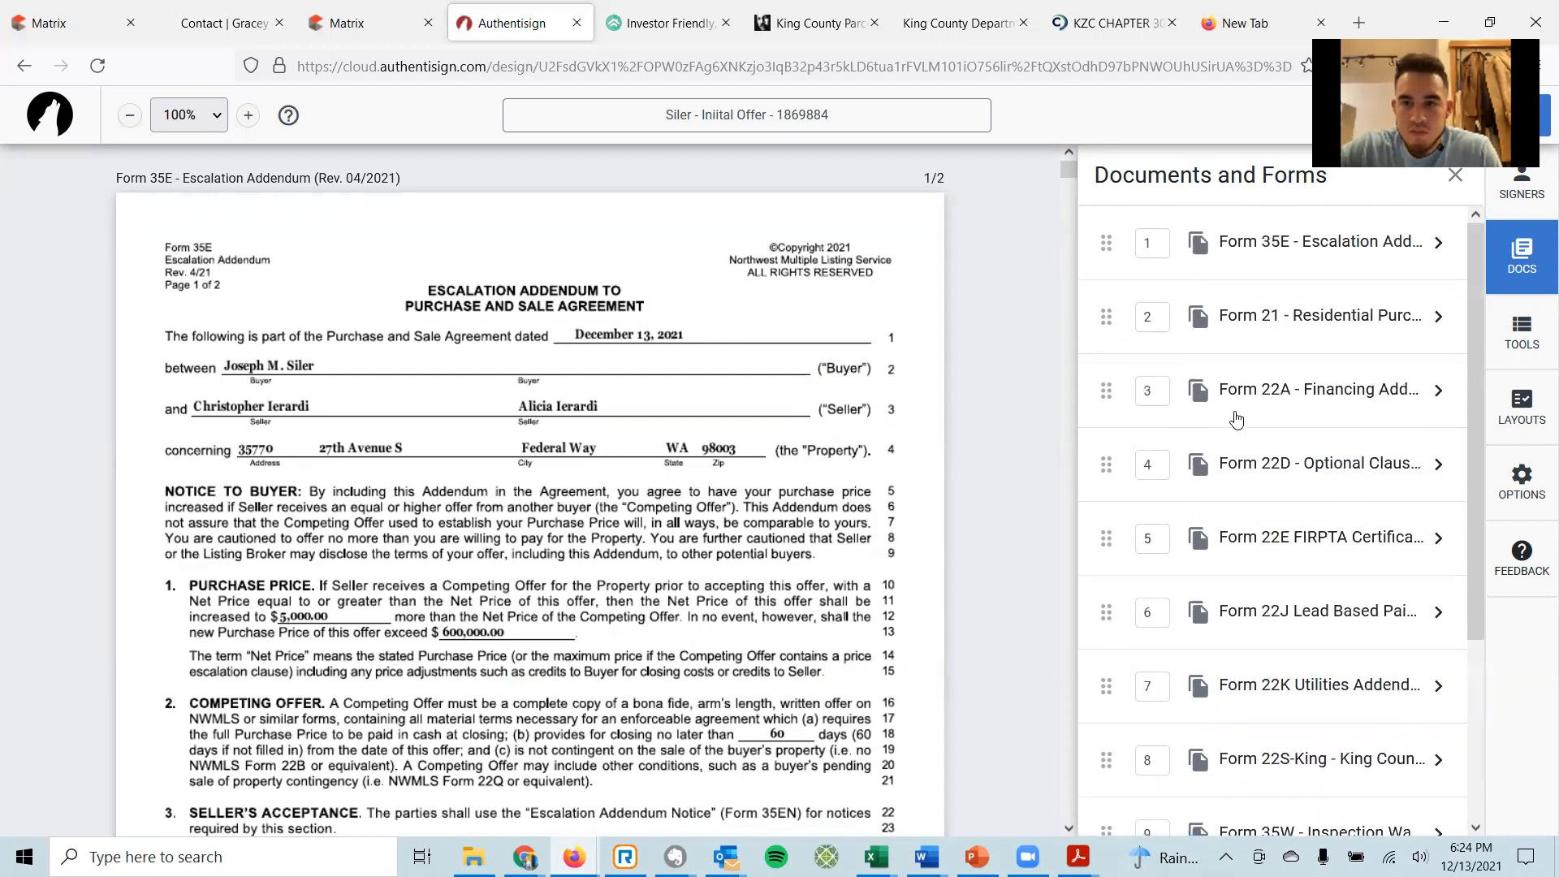
pyautogui.scroll(-3, 1179, 237)
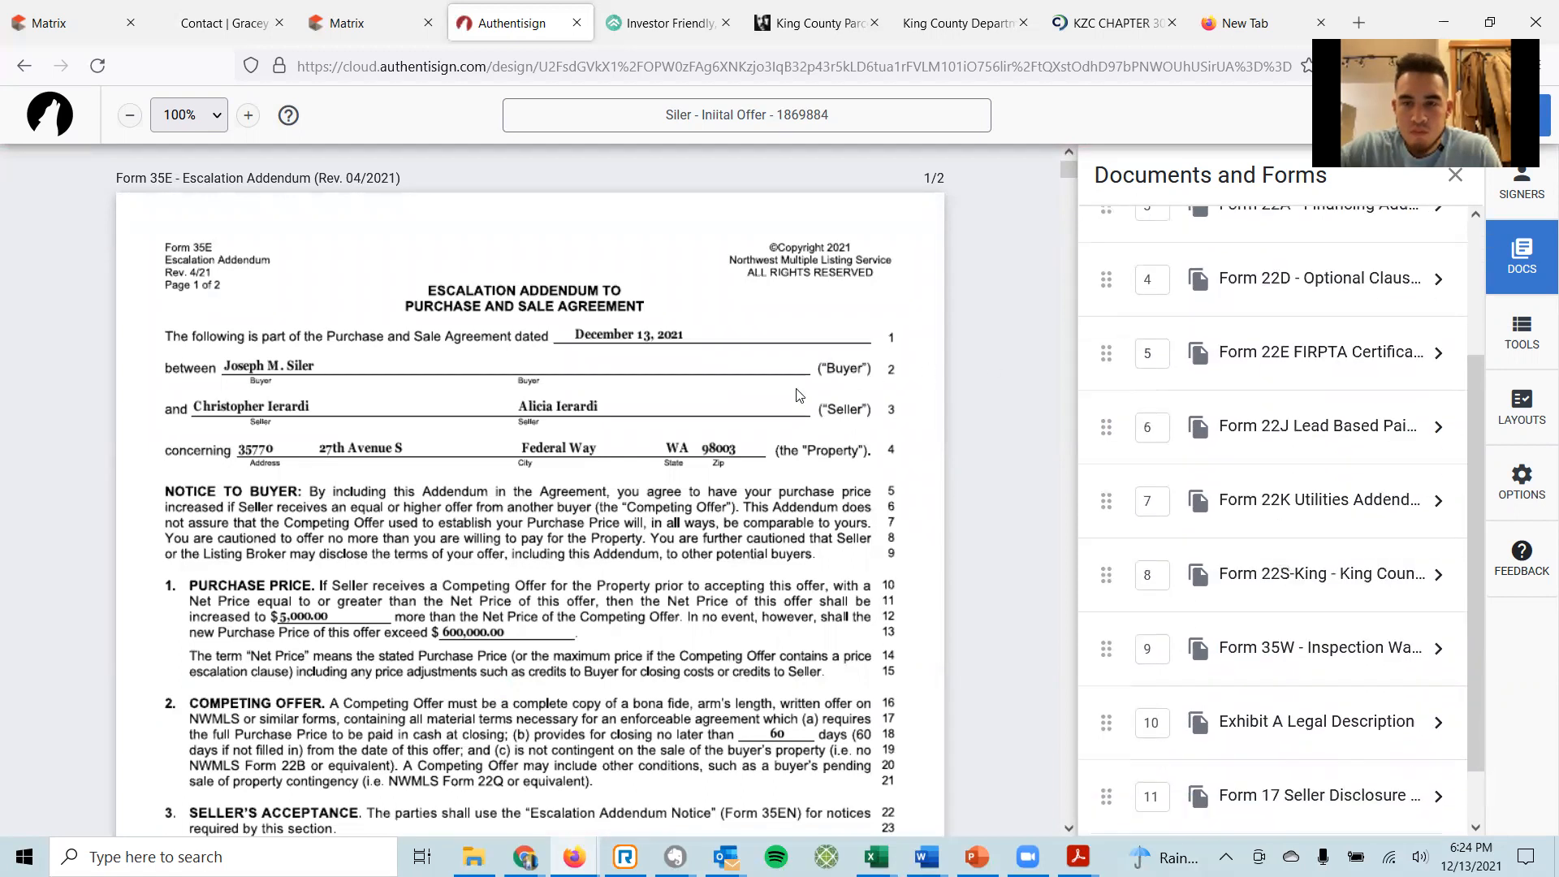
pyautogui.scroll(-4, 786, 396)
pyautogui.scroll(-15, 786, 396)
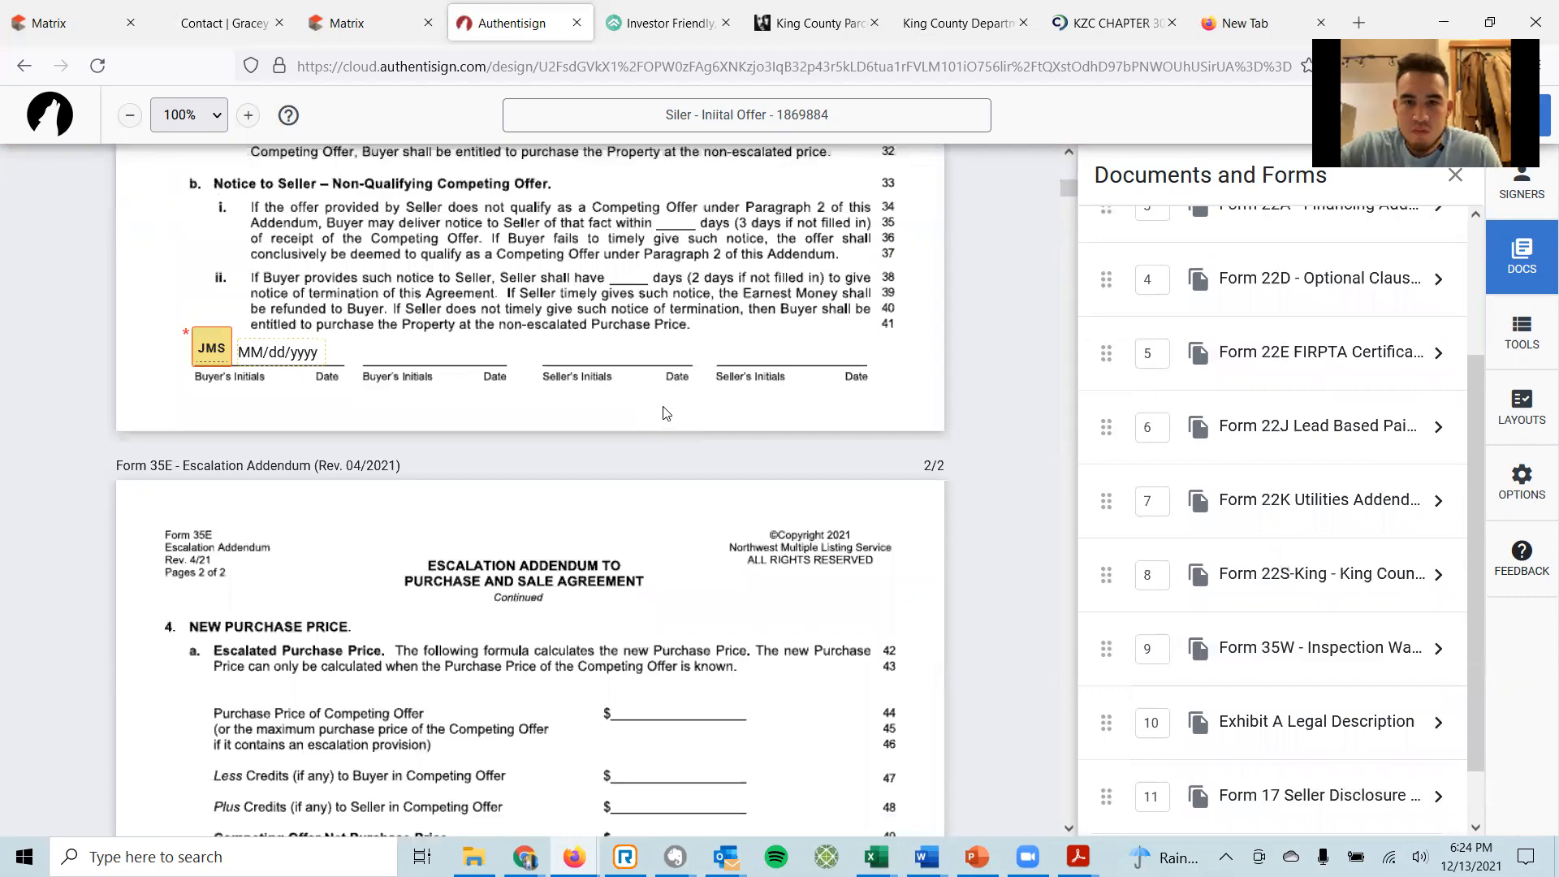
pyautogui.scroll(-15, 664, 406)
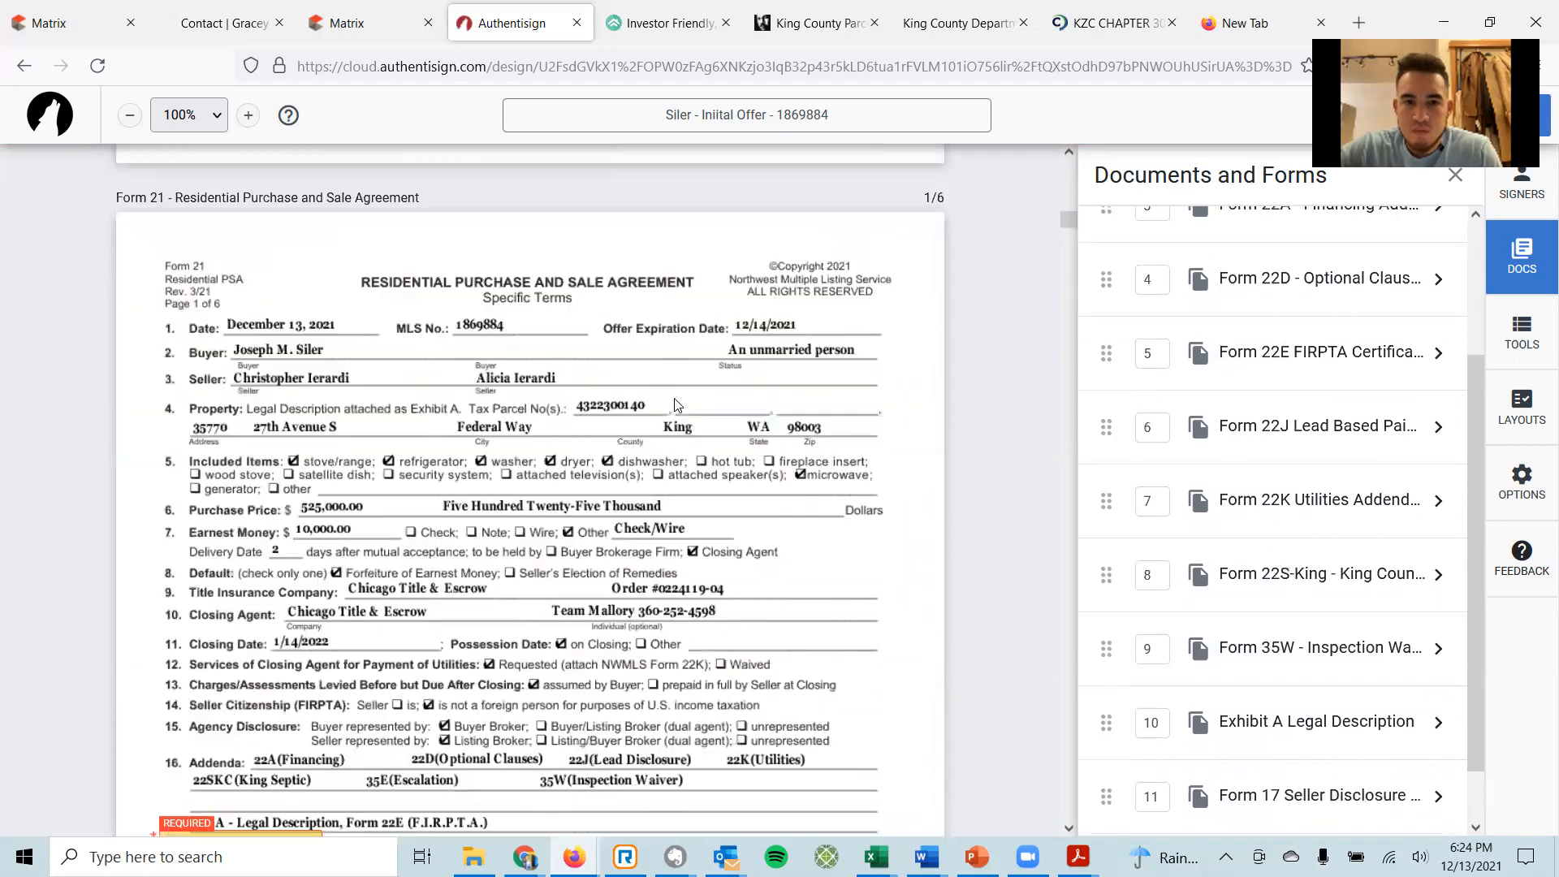
pyautogui.scroll(-15, 689, 407)
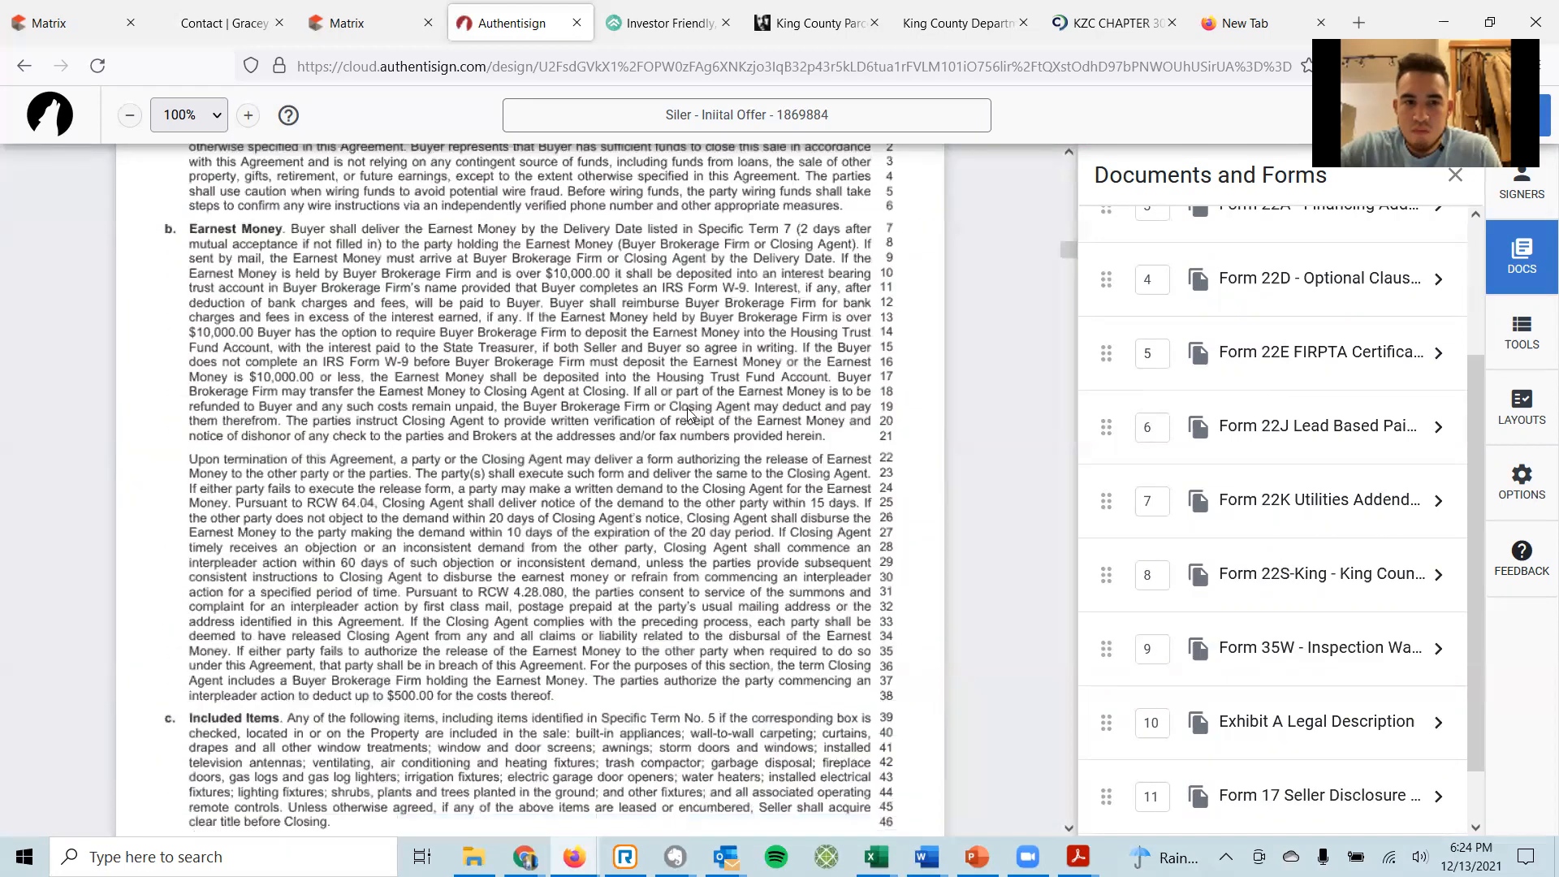
pyautogui.scroll(-20, 694, 421)
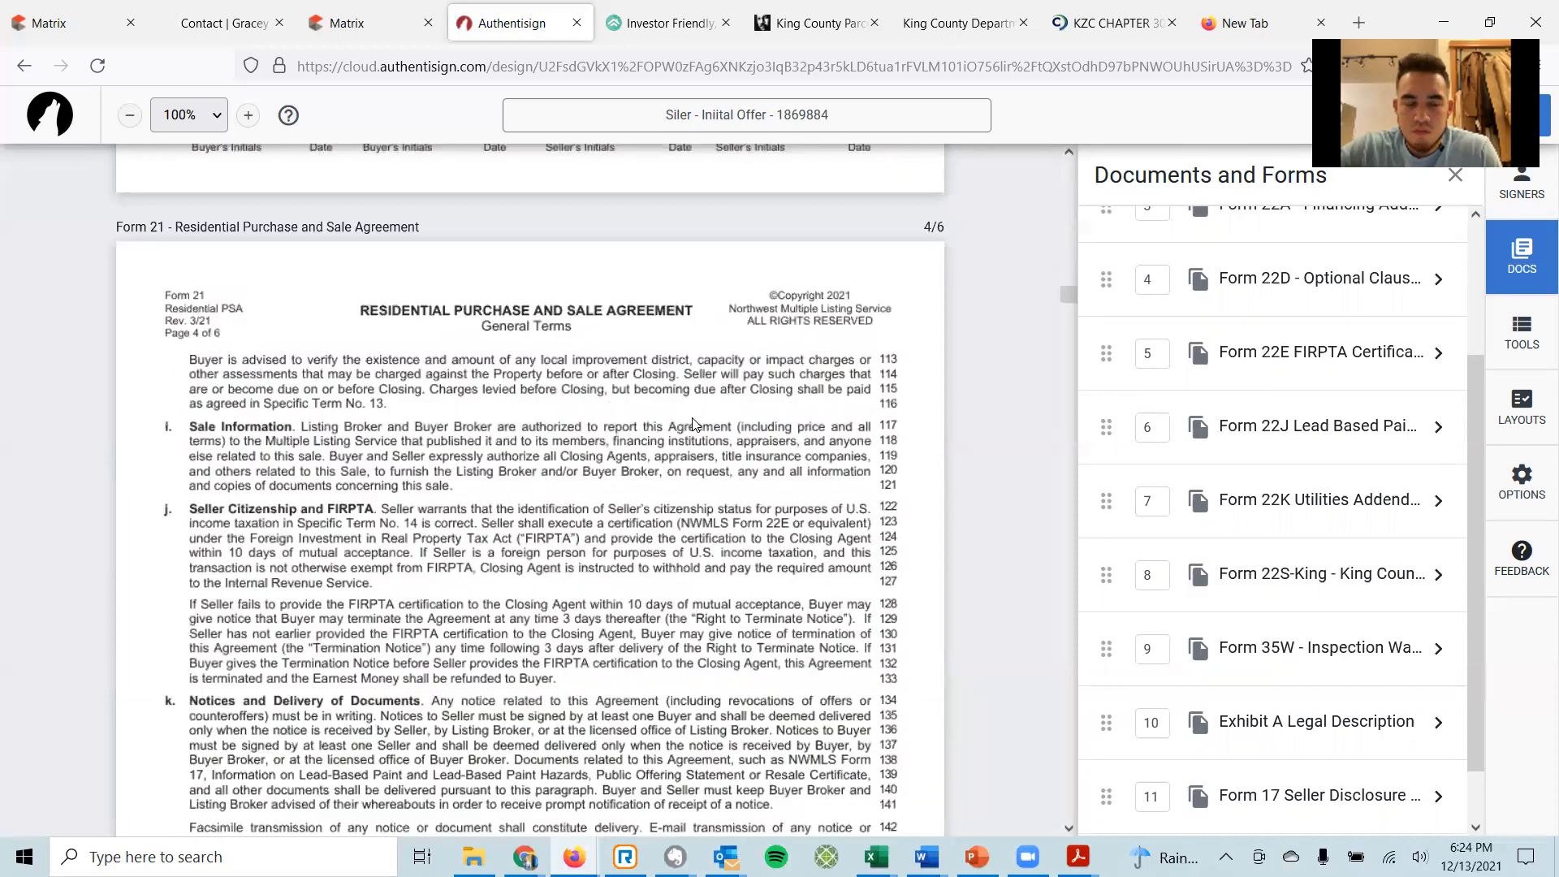
pyautogui.scroll(-20, 681, 439)
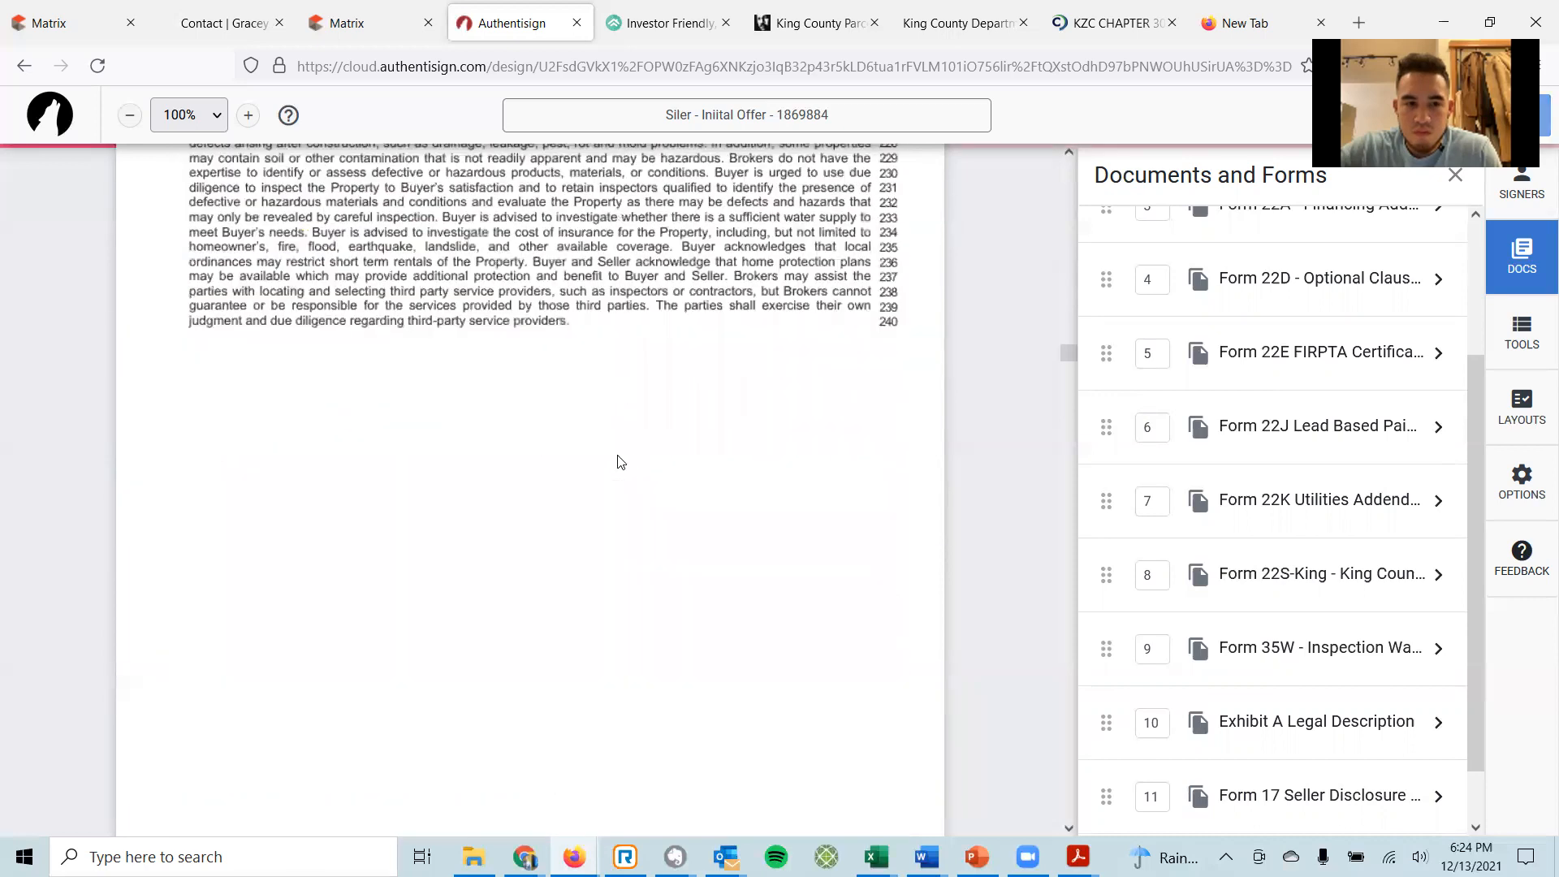
pyautogui.scroll(-20, 615, 475)
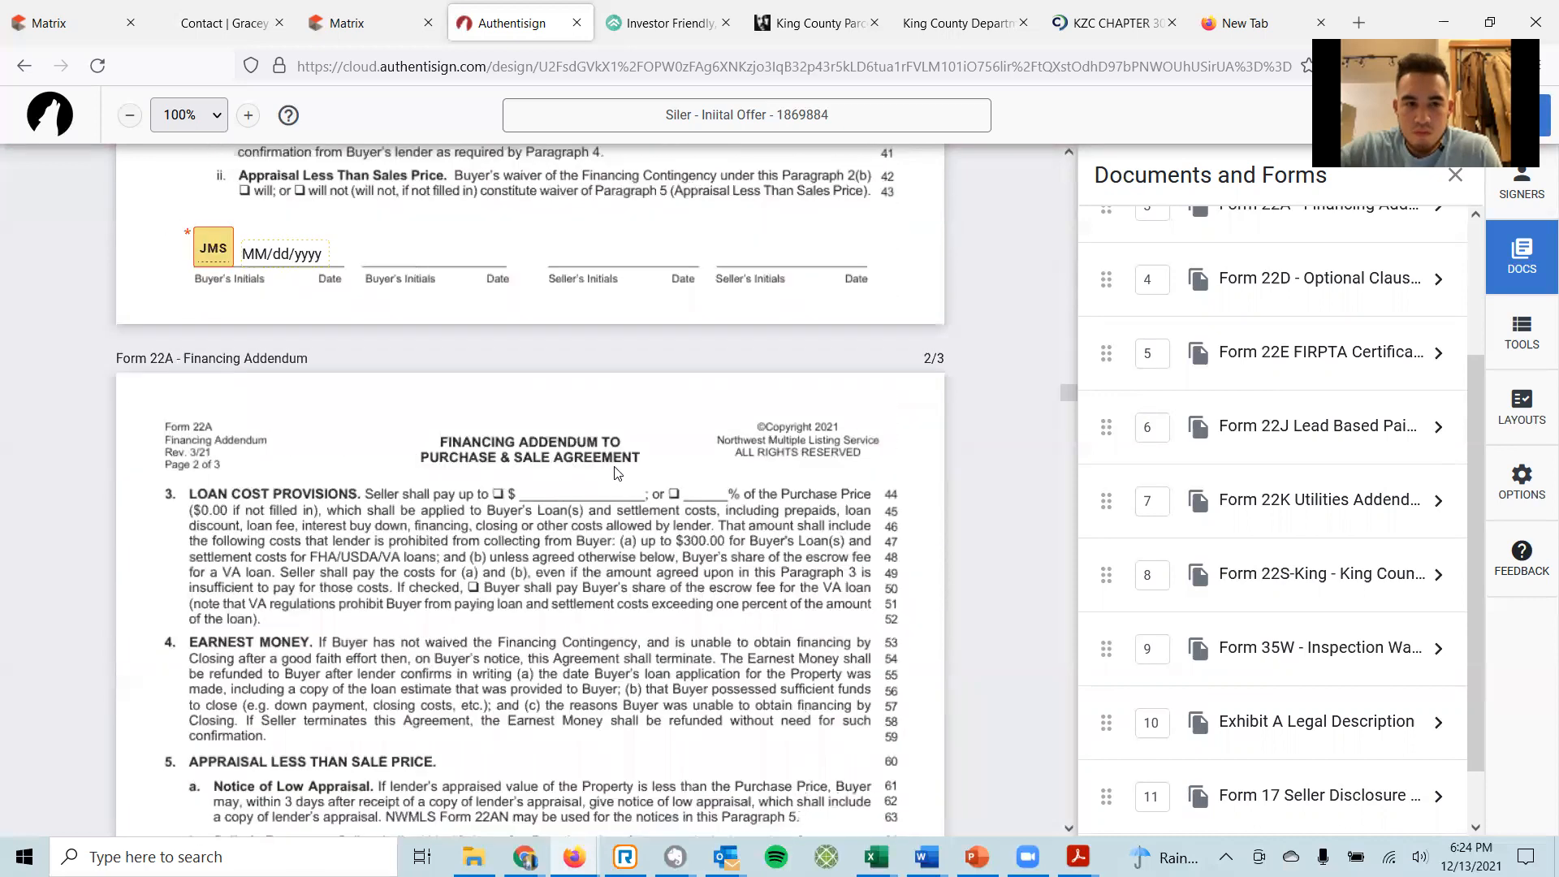
pyautogui.scroll(20, 634, 481)
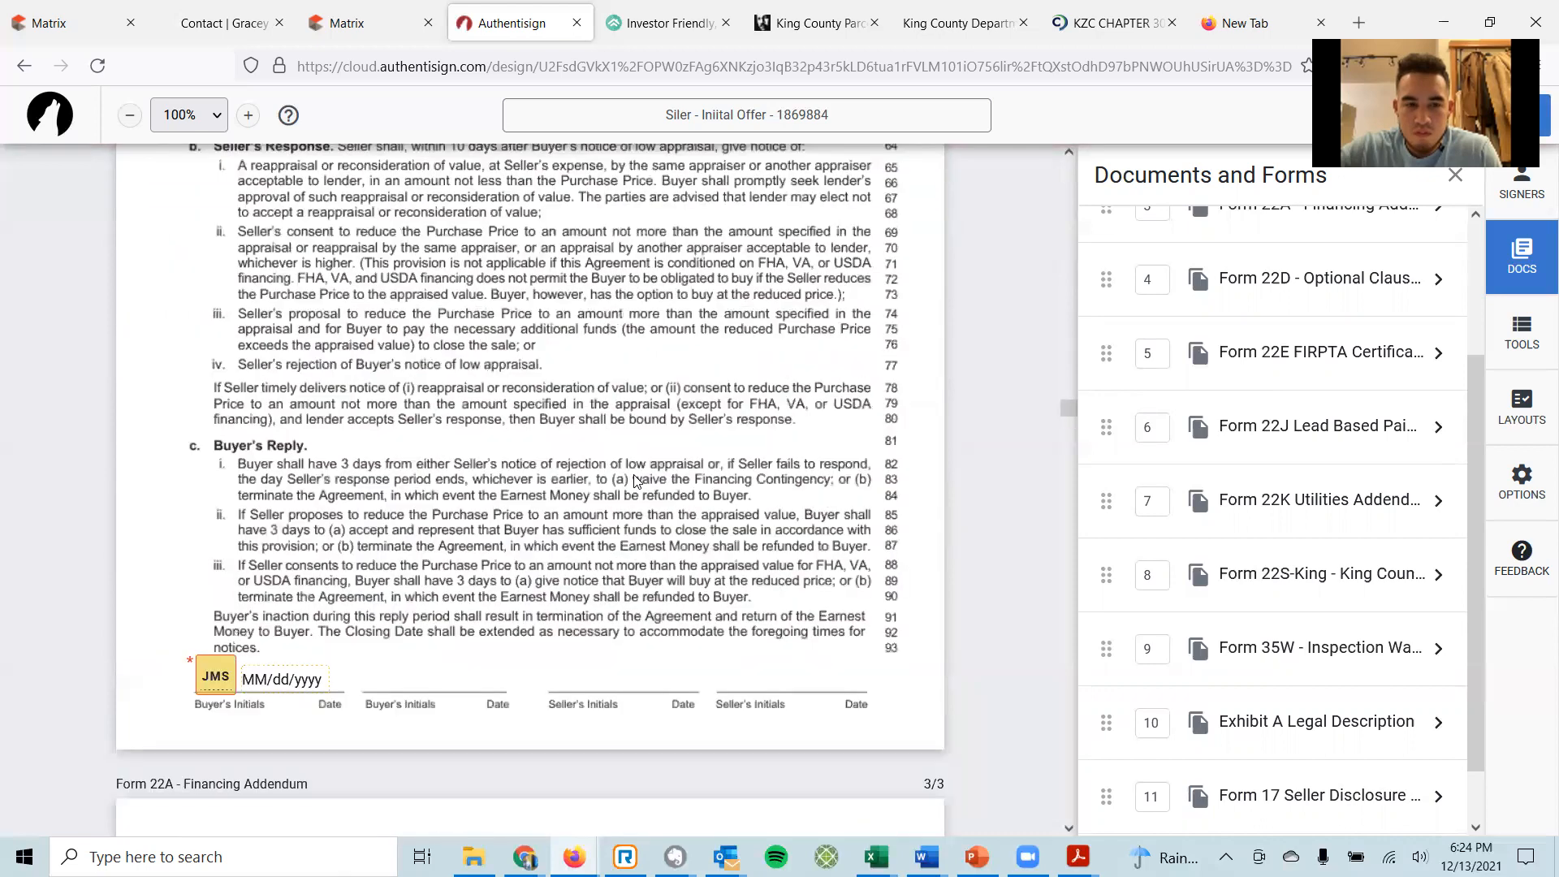
pyautogui.scroll(5, 637, 479)
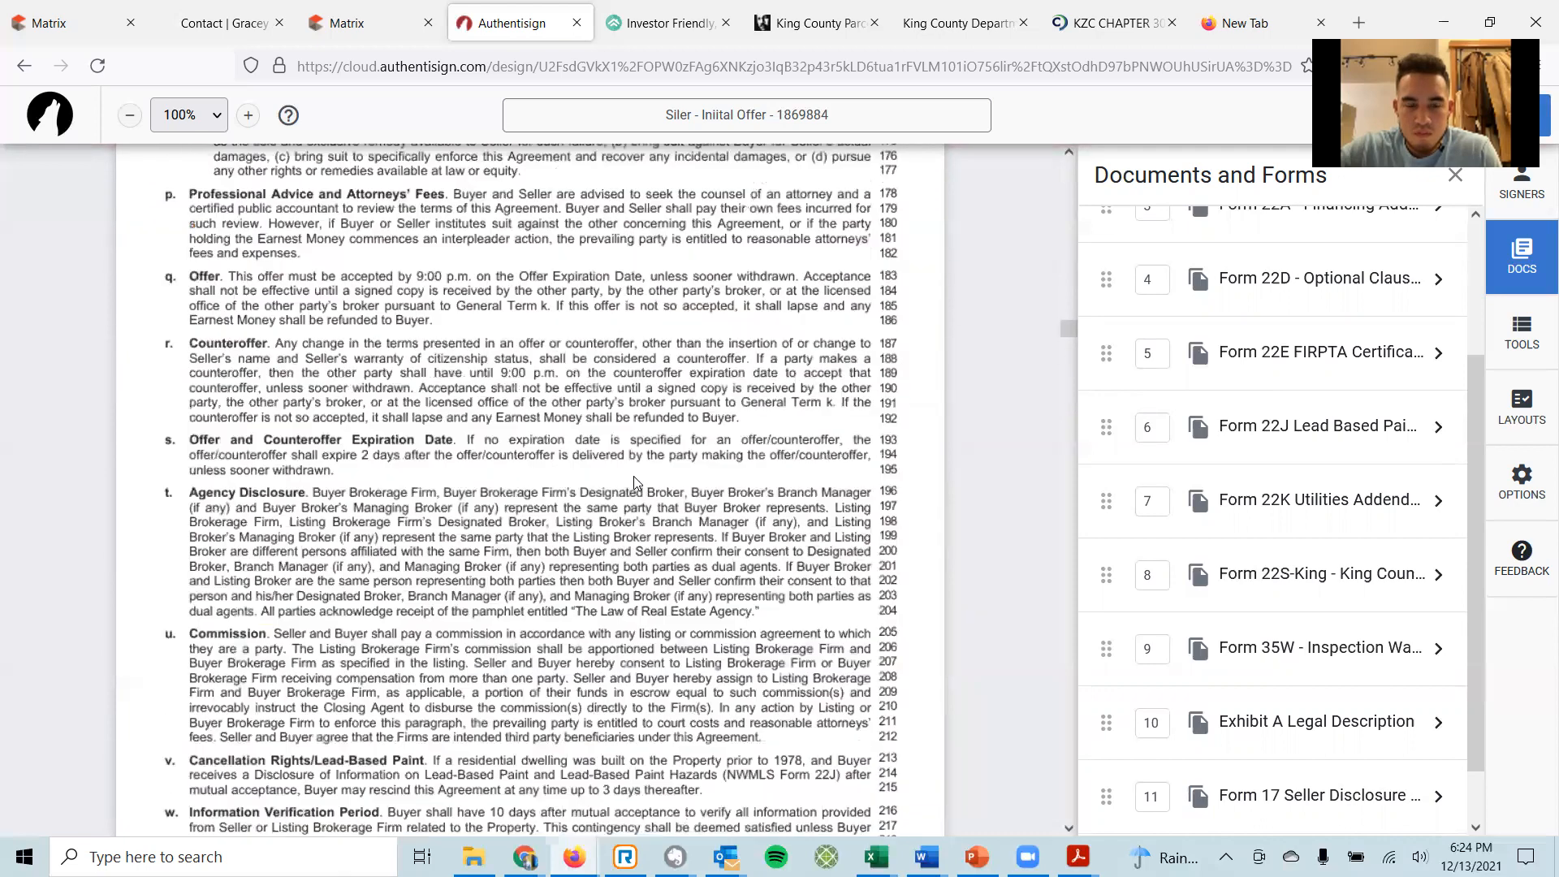
pyautogui.scroll(-3, 625, 474)
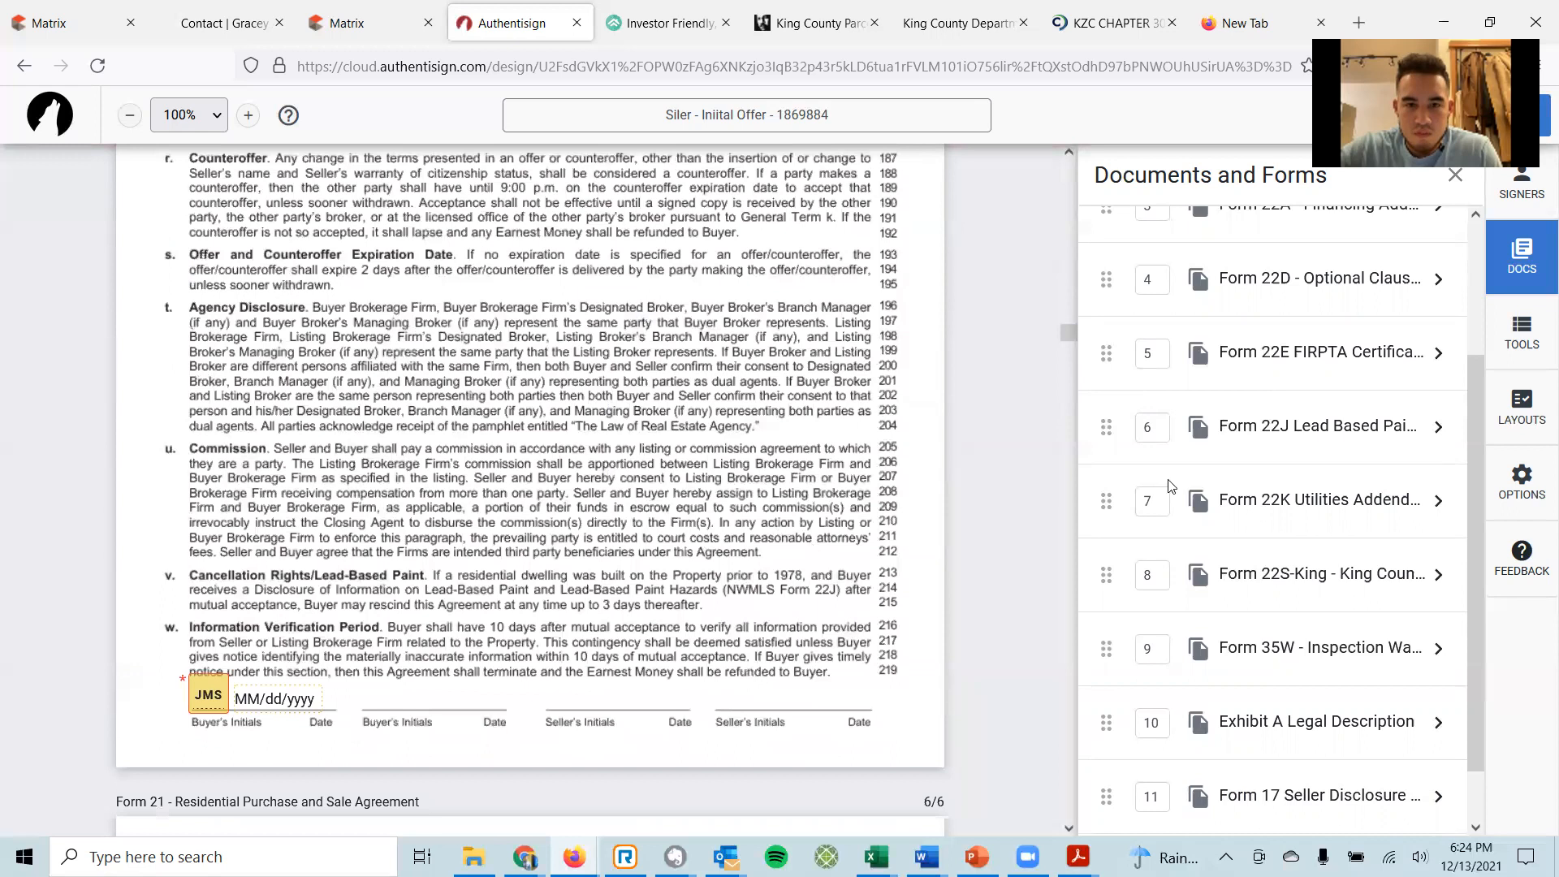
# Strike two red lines through paragraph w on Form 21 page 6 and place a buyer signature field beside it.
pyautogui.click(1533, 343)
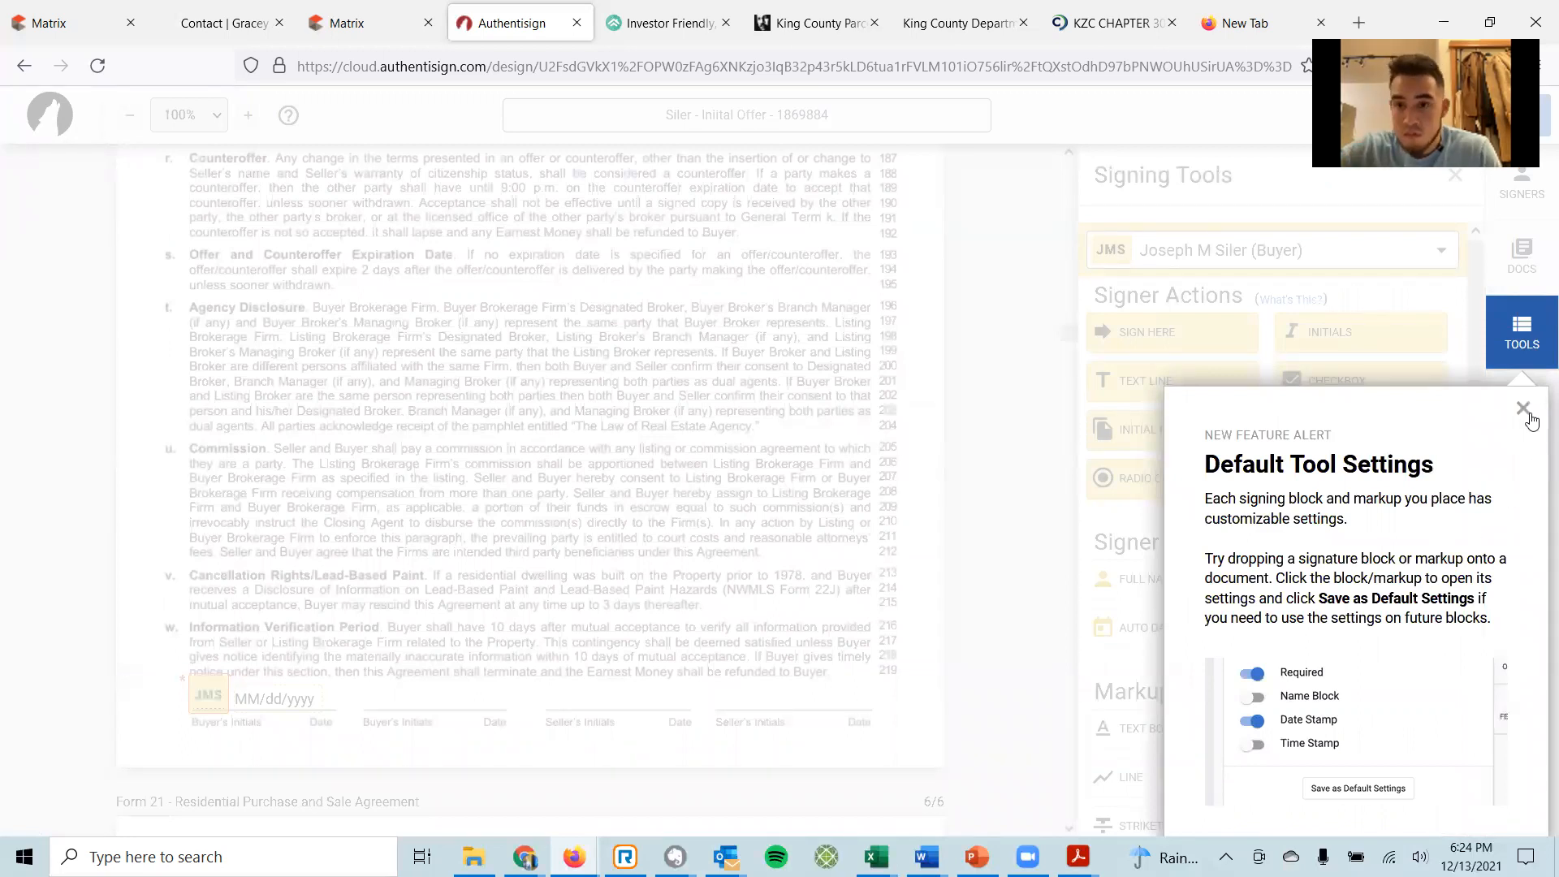
pyautogui.click(1523, 408)
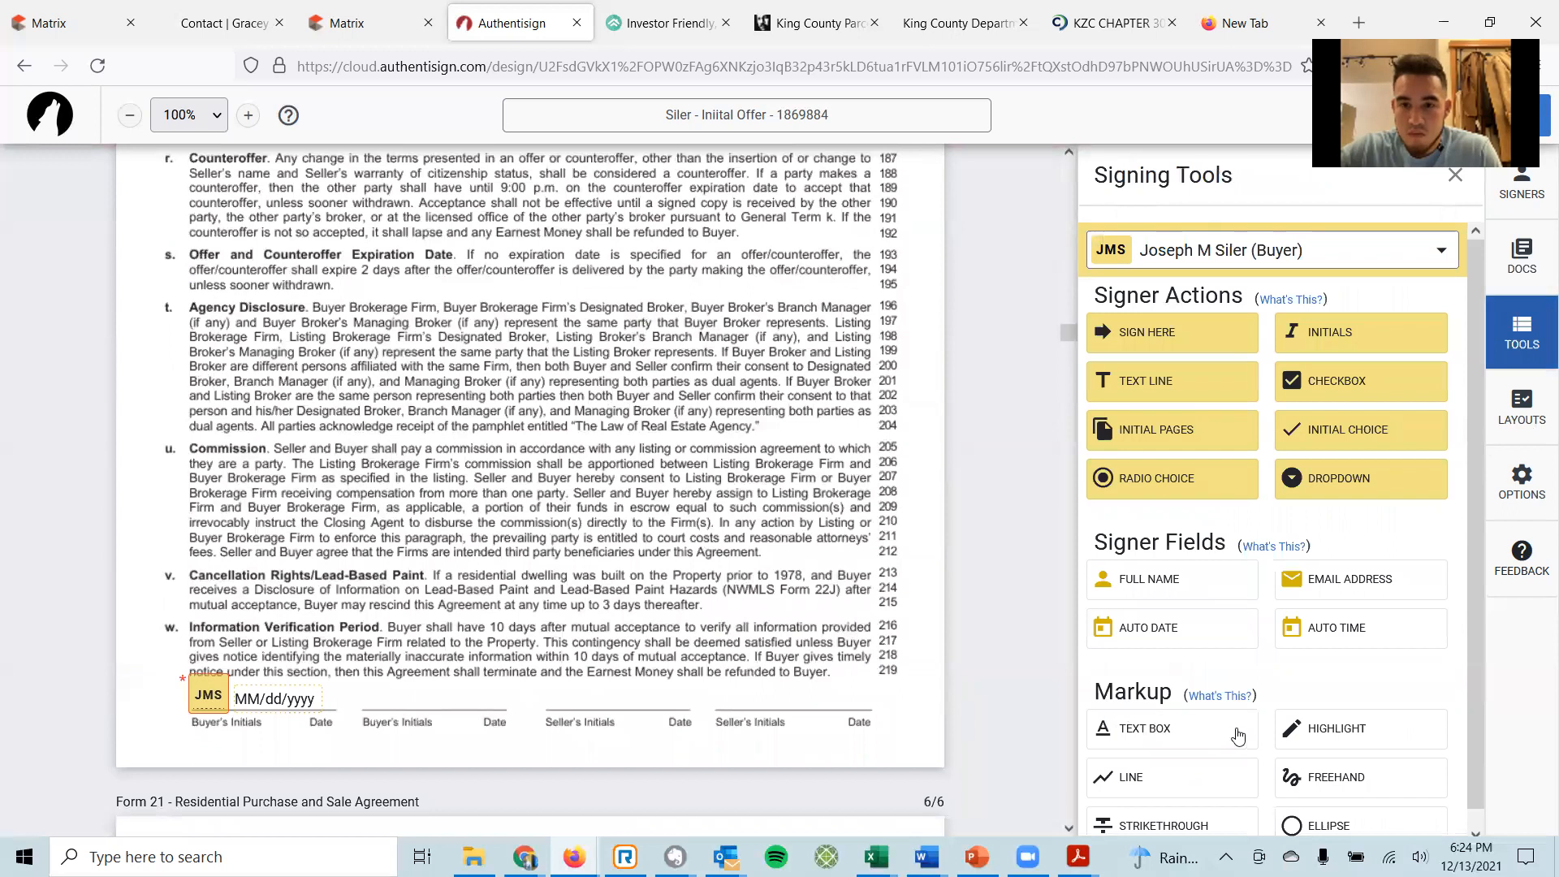
pyautogui.click(1152, 778)
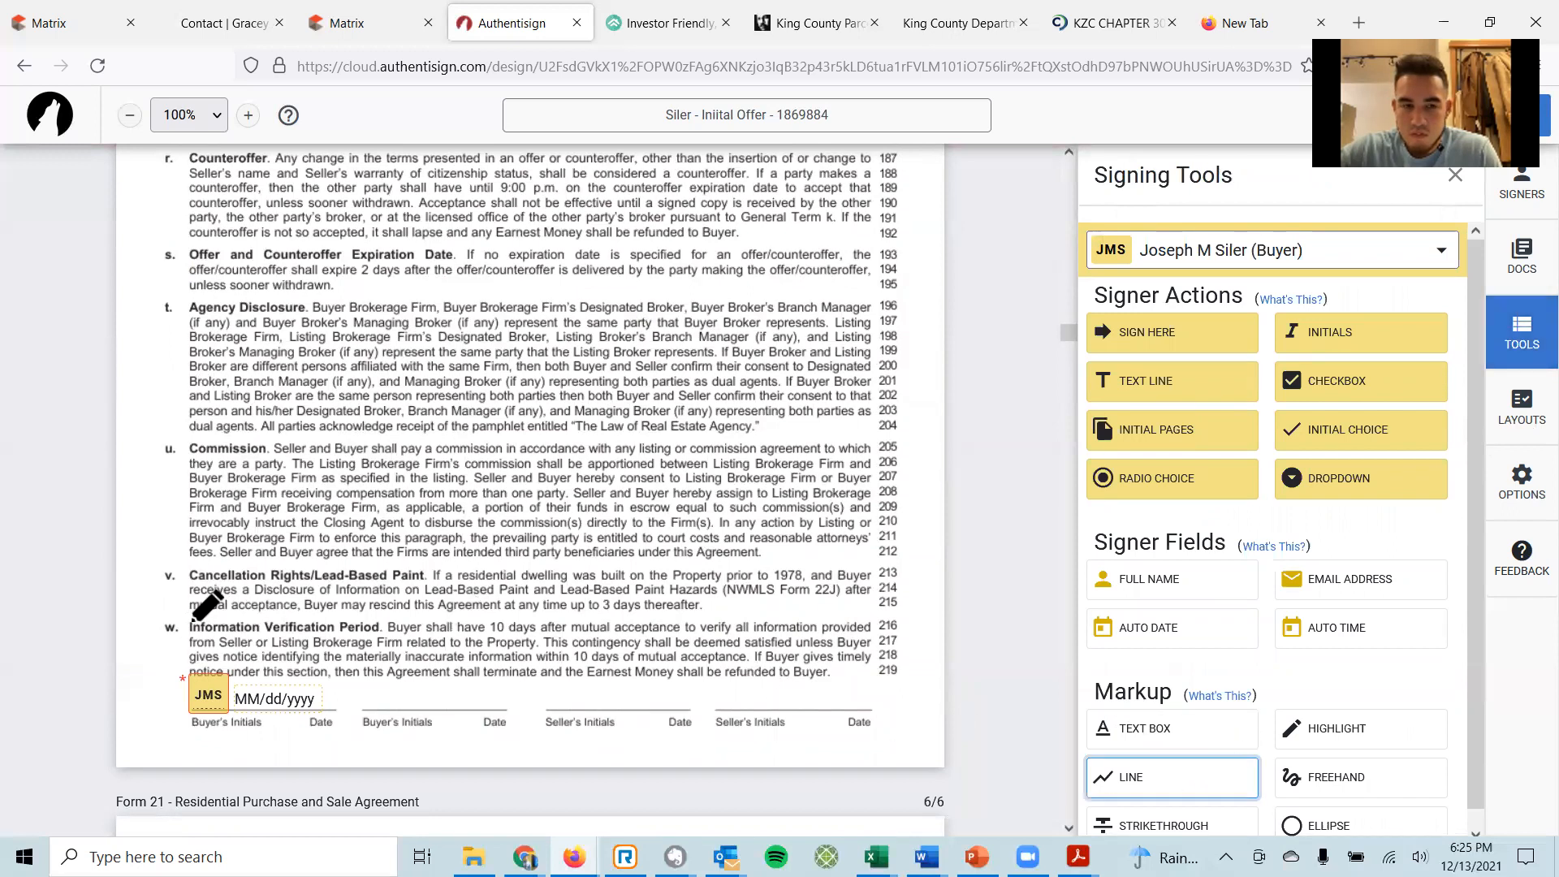
pyautogui.moveTo(190, 621); pyautogui.dragTo(858, 677)
pyautogui.moveTo(864, 621)
pyautogui.mouseDown()
pyautogui.moveTo(276, 623)
pyautogui.moveTo(199, 649)
pyautogui.moveTo(190, 671)
pyautogui.mouseUp()
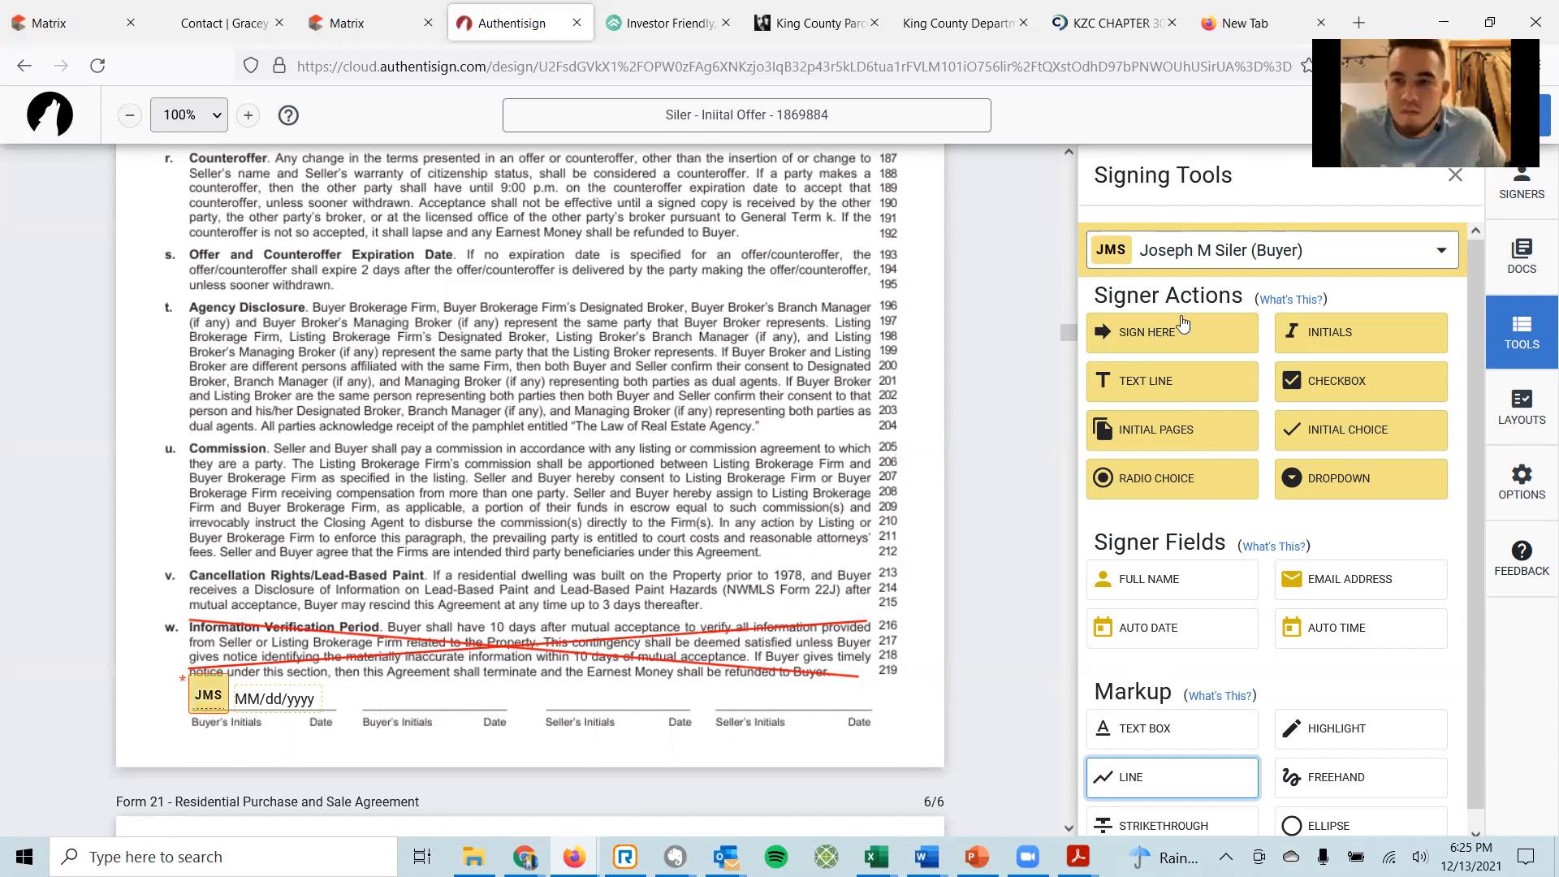
pyautogui.moveTo(1166, 338); pyautogui.dragTo(715, 588)
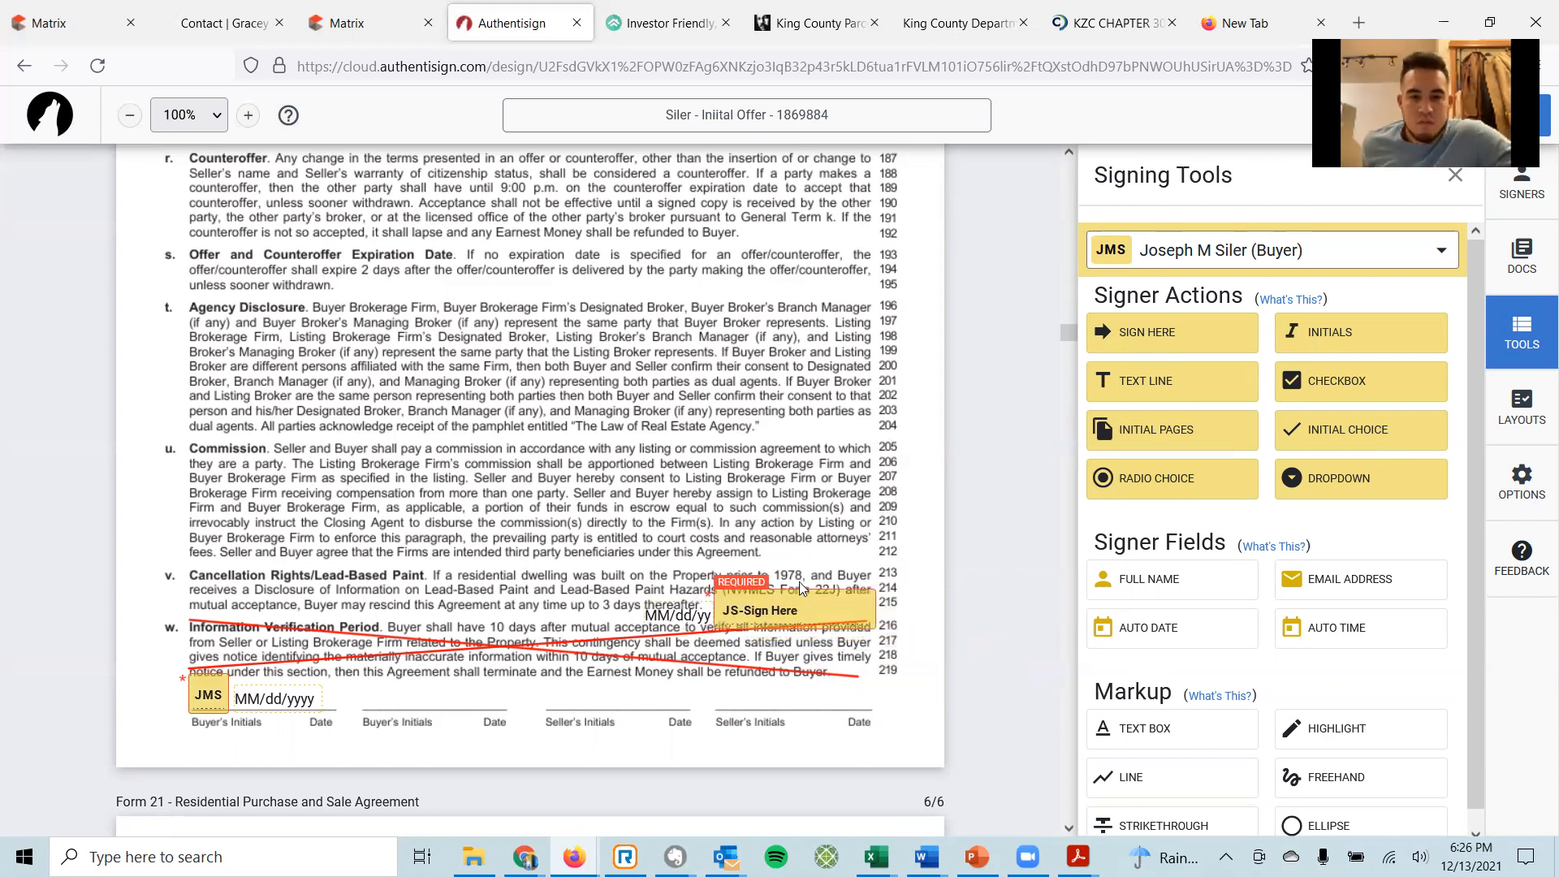
# Scroll from Form 22A down to the empty Buyer Initials lines at the bottom of Form 22J page 1.
pyautogui.scroll(-2, 570, 454)
pyautogui.scroll(-15, 577, 467)
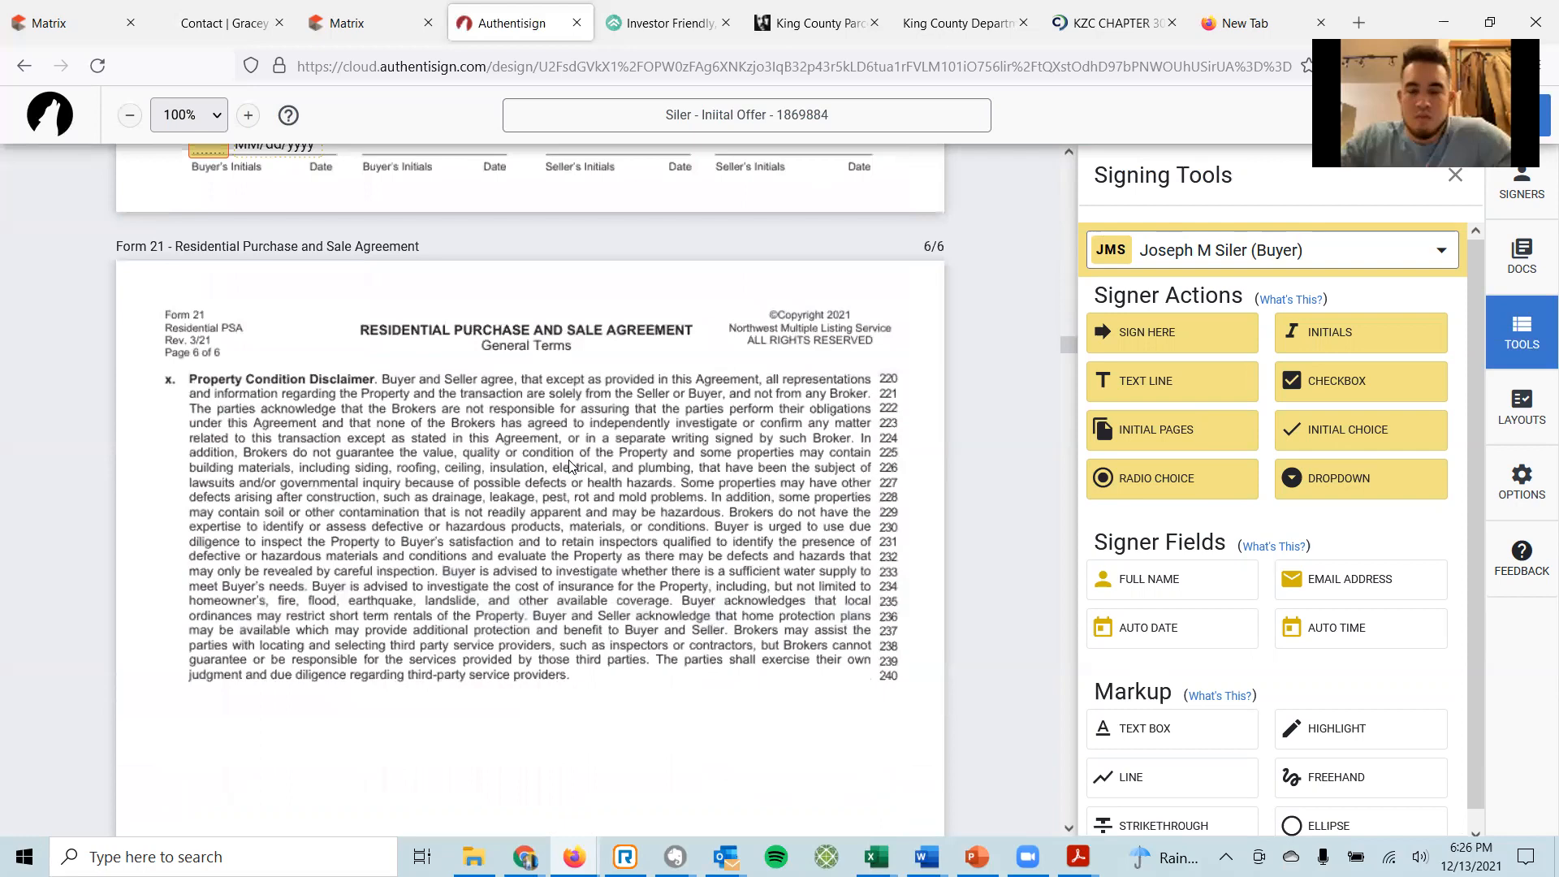
pyautogui.scroll(-20, 601, 476)
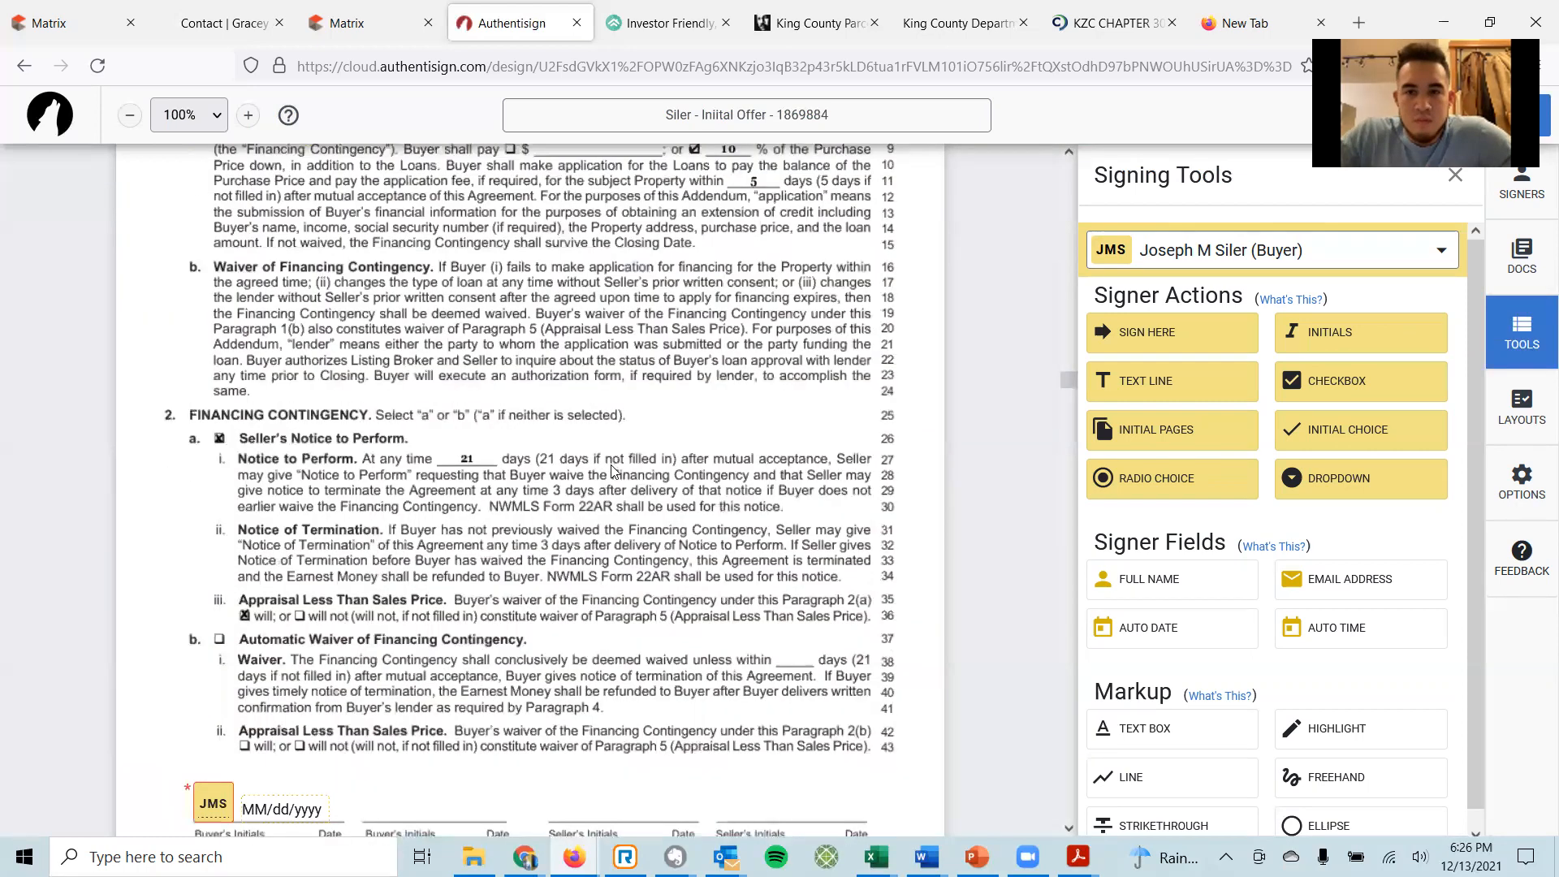
pyautogui.scroll(-20, 592, 471)
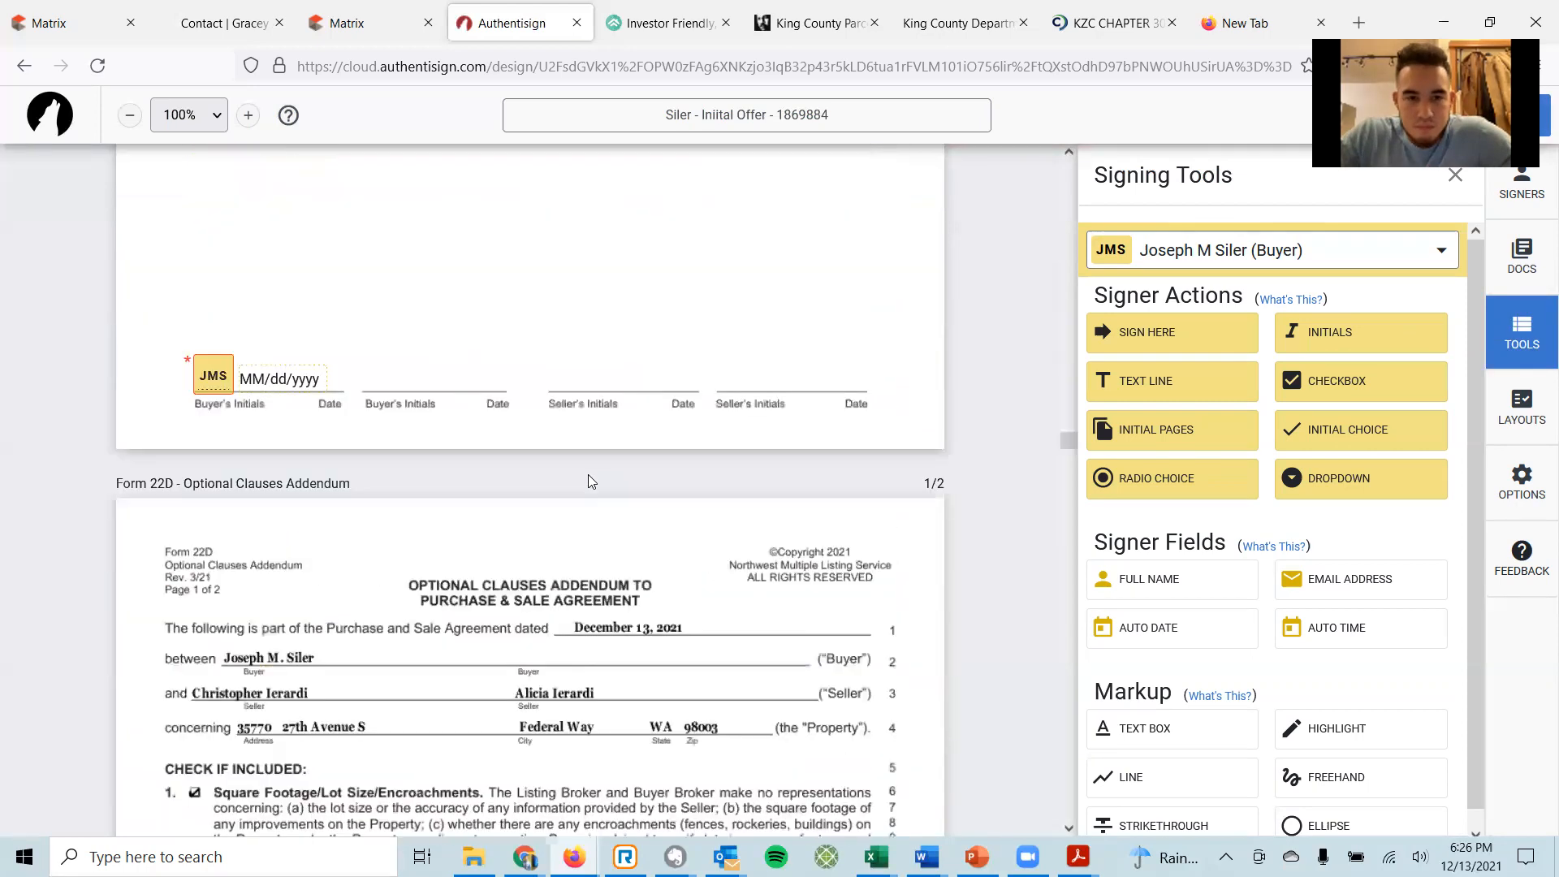
pyautogui.scroll(-20, 606, 496)
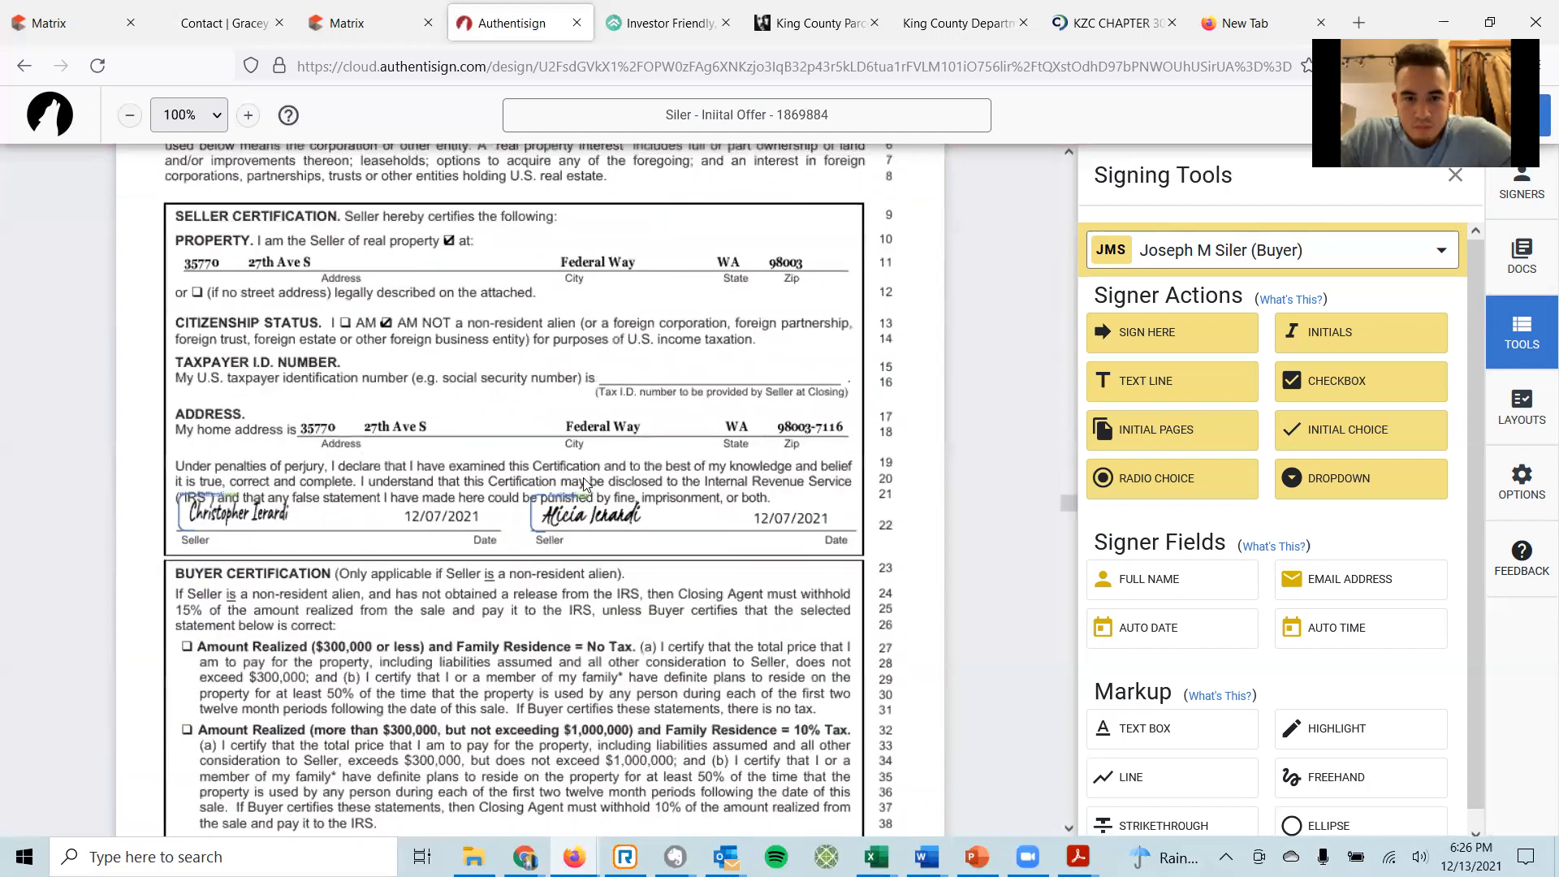
pyautogui.scroll(12, 599, 488)
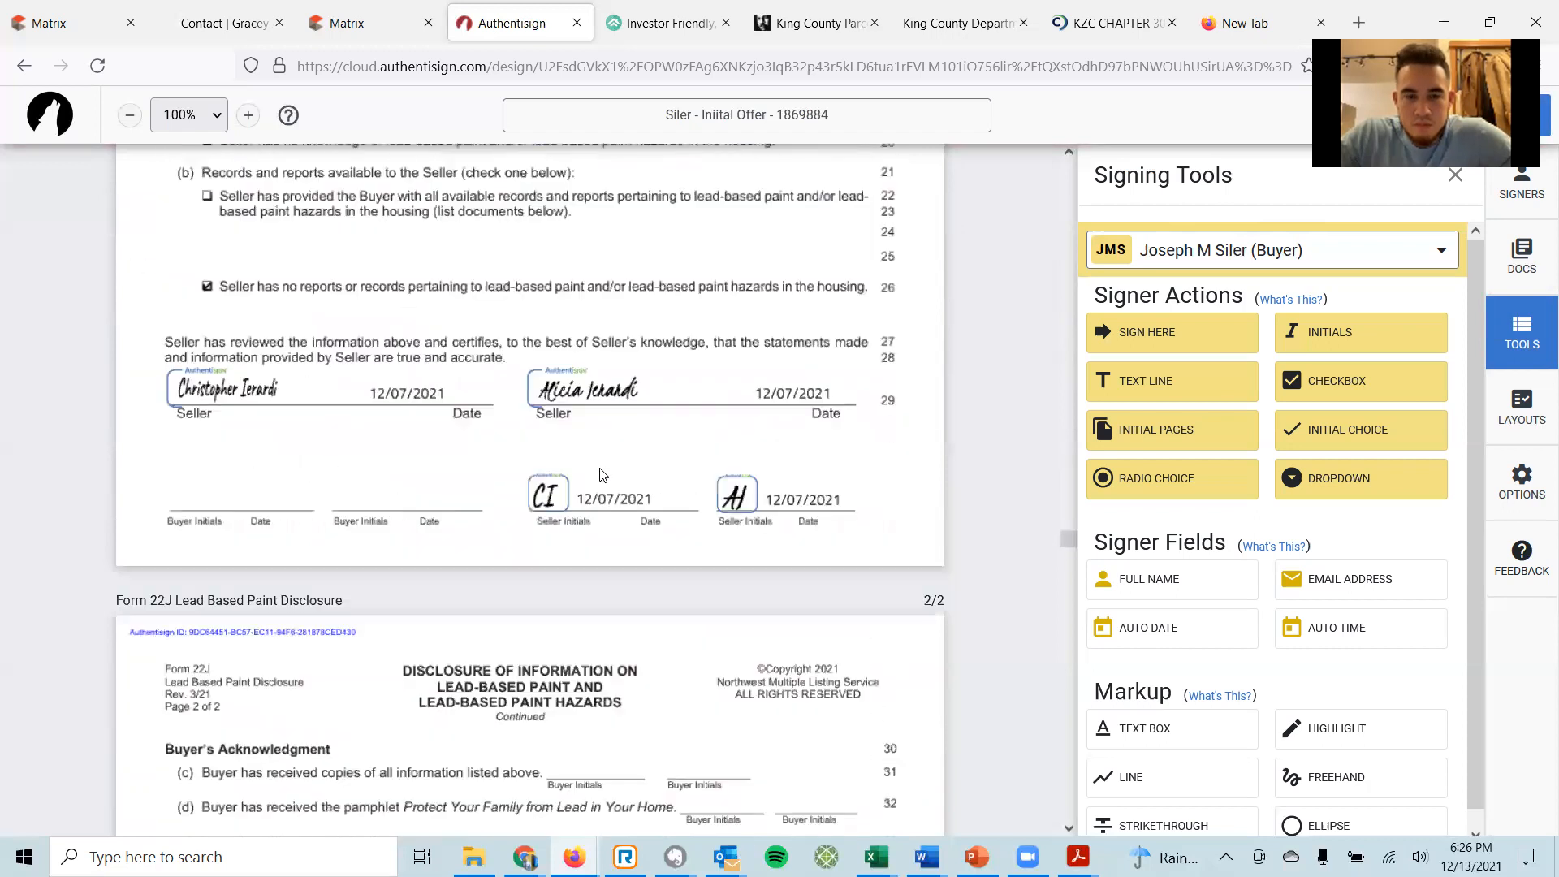
pyautogui.scroll(-5, 602, 476)
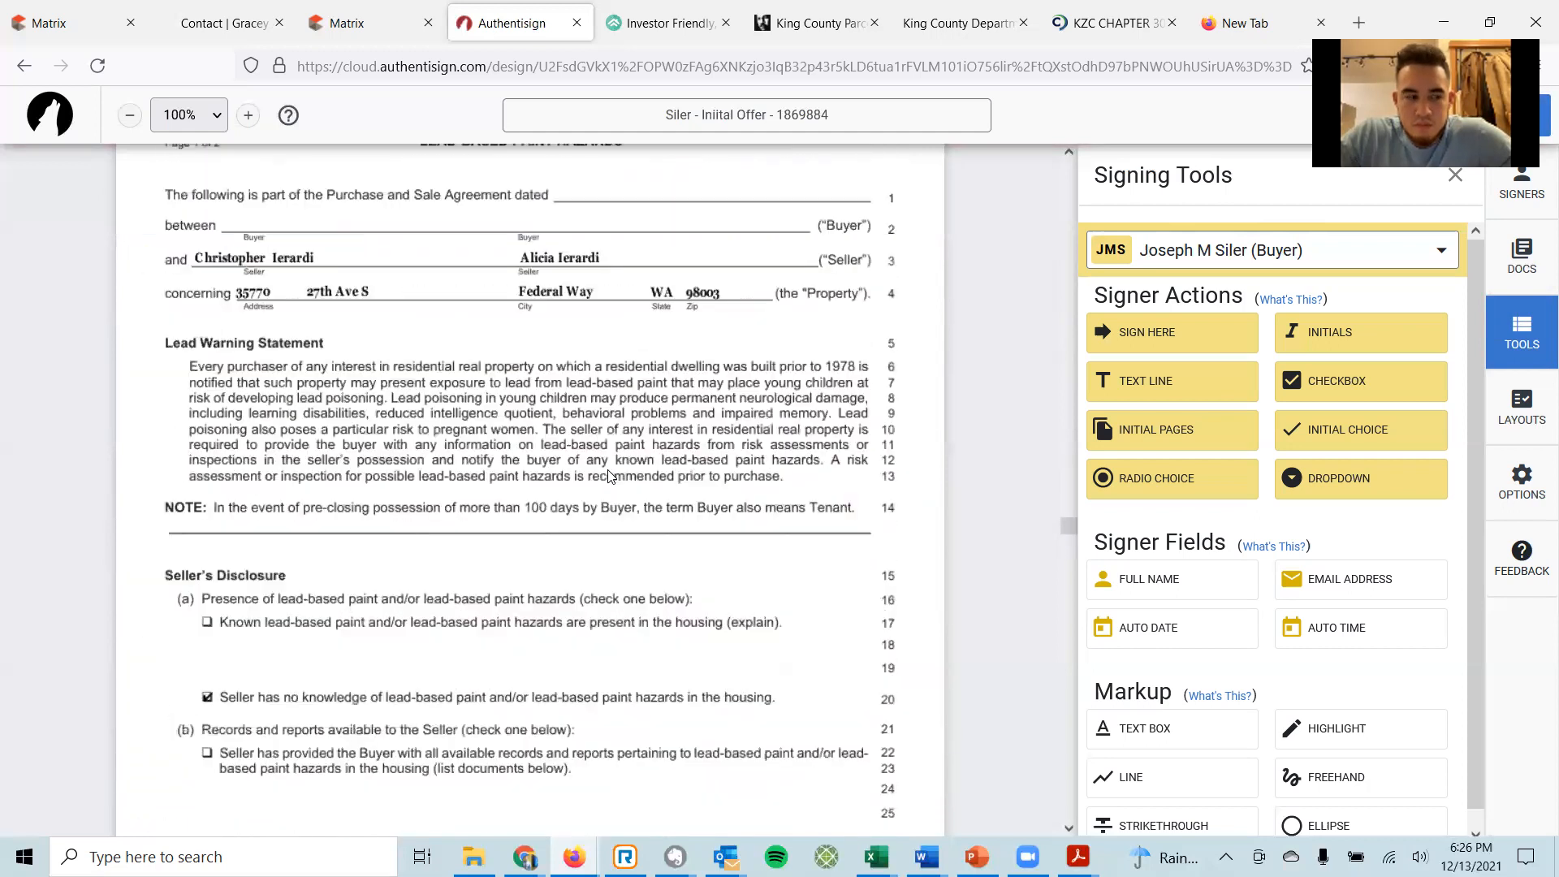
pyautogui.scroll(-4, 621, 471)
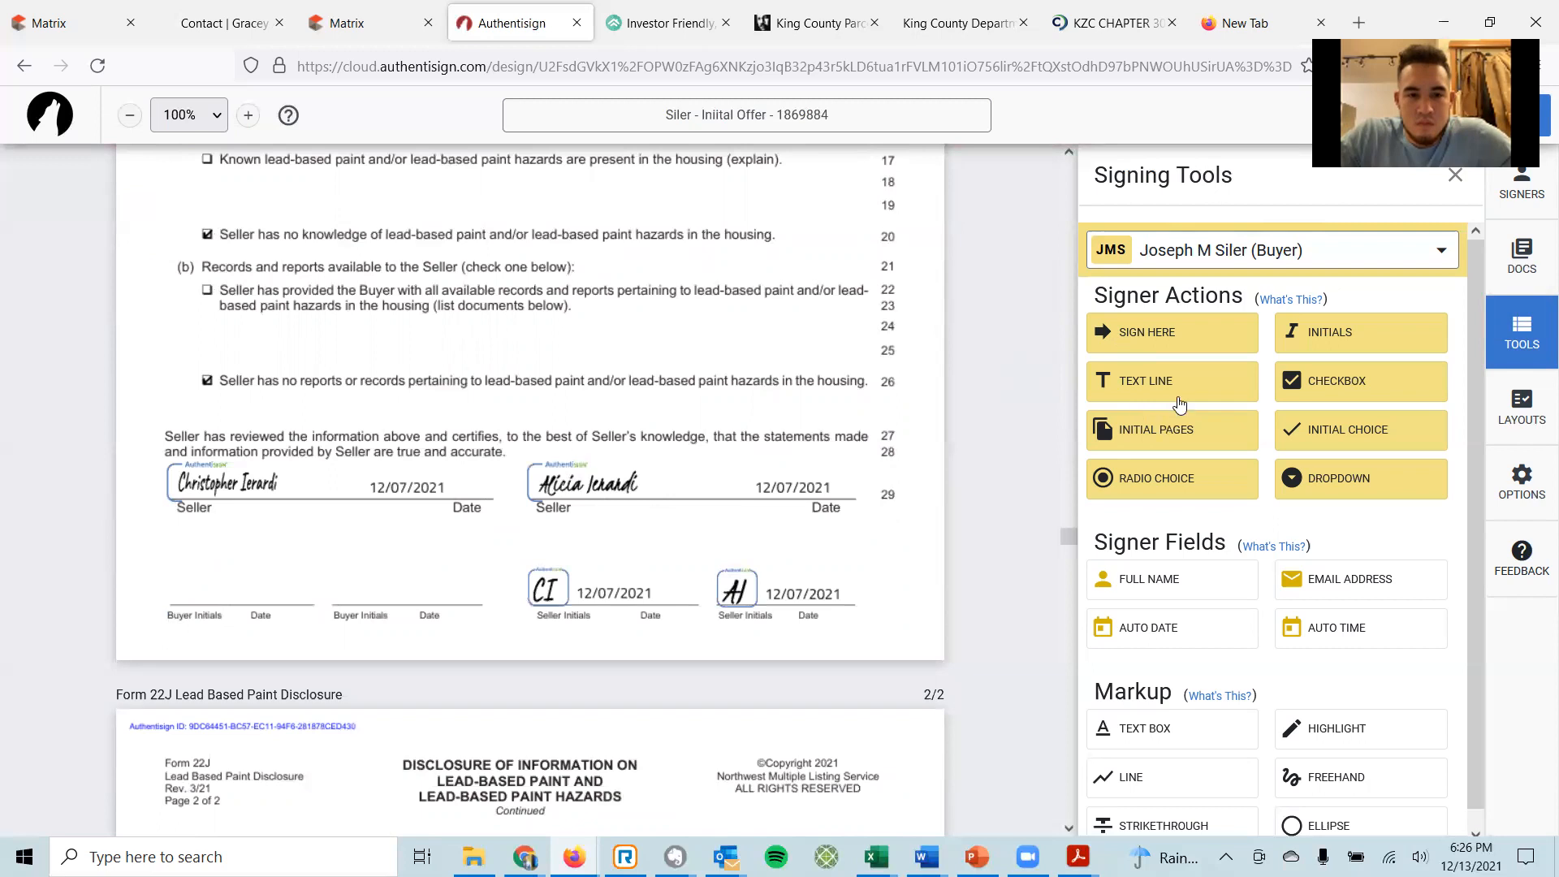
# Place buyer initials with a date stamp on the first Buyer Initials line of Form 22J page 1.
pyautogui.moveTo(1303, 337); pyautogui.dragTo(182, 572)
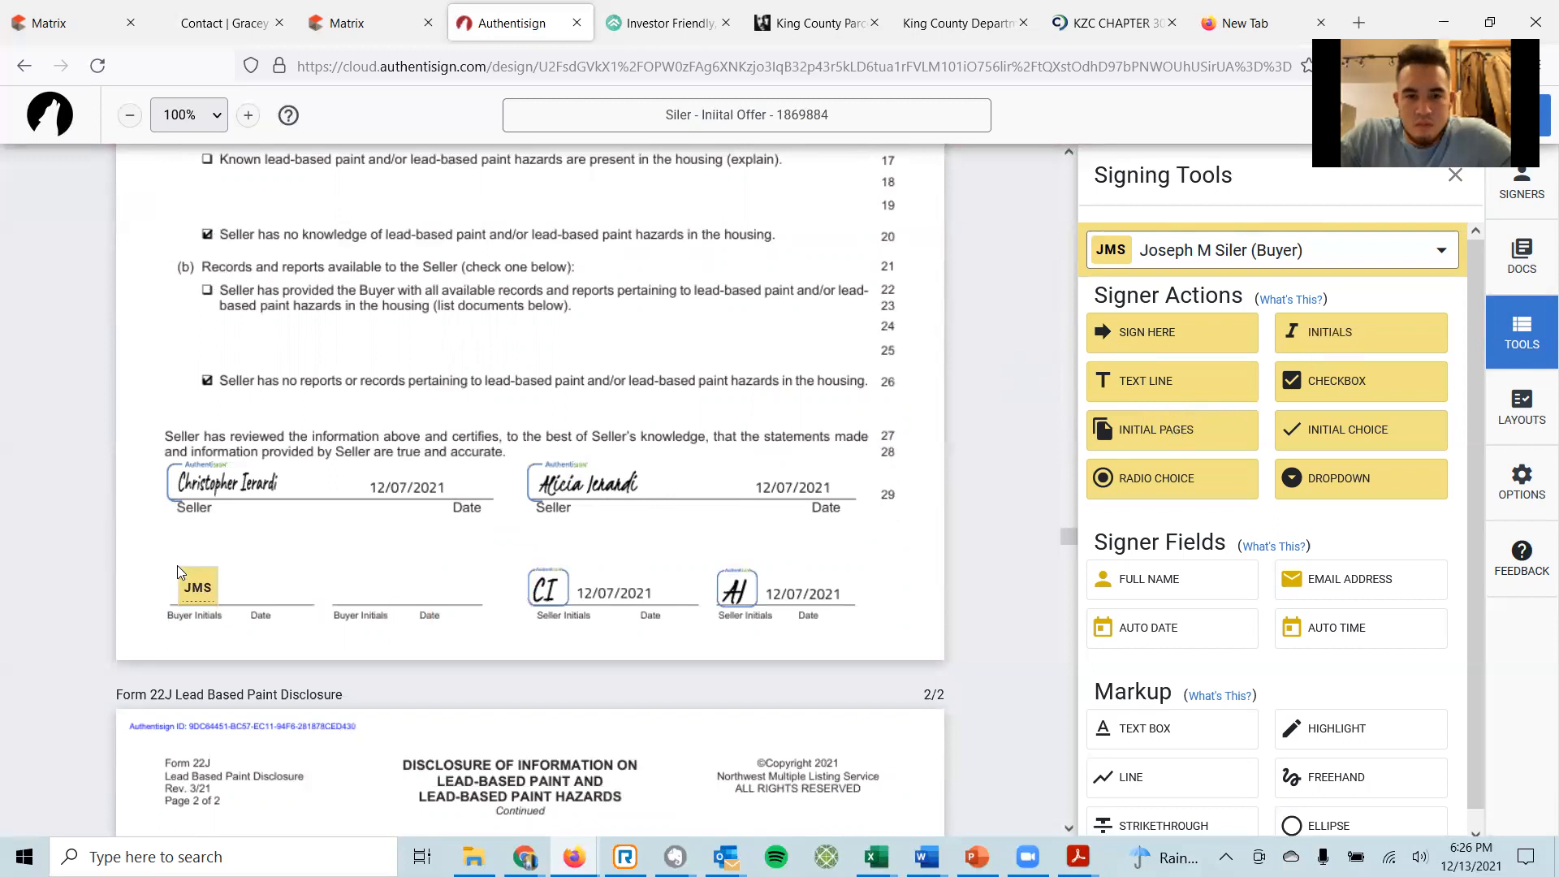
pyautogui.rightClick(207, 577)
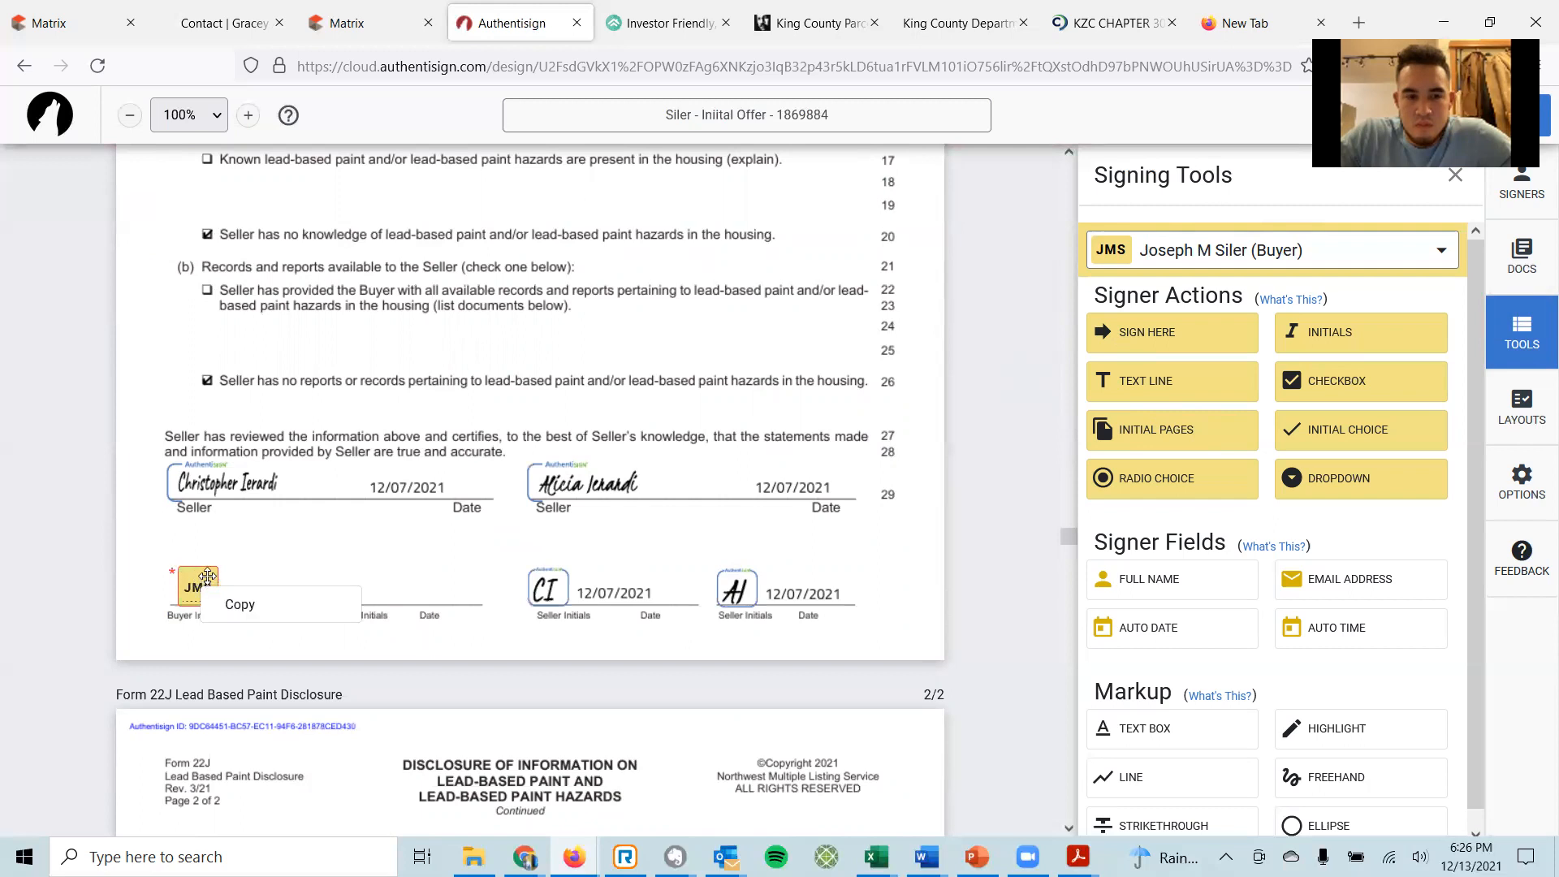
pyautogui.click(207, 577)
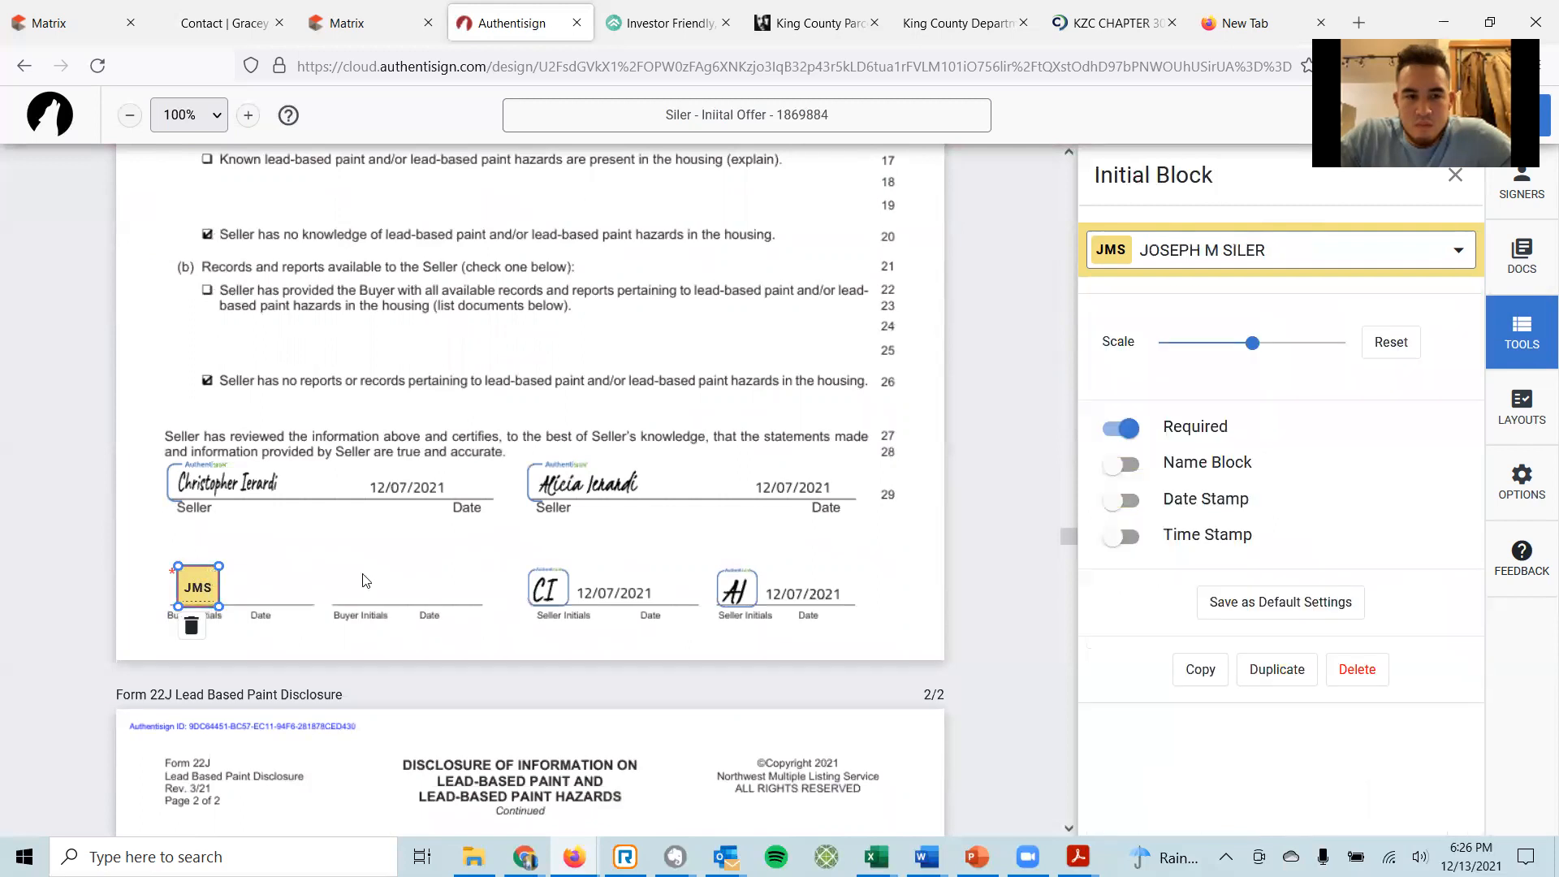
pyautogui.click(1108, 503)
pyautogui.click(406, 565)
pyautogui.scroll(-3, 445, 546)
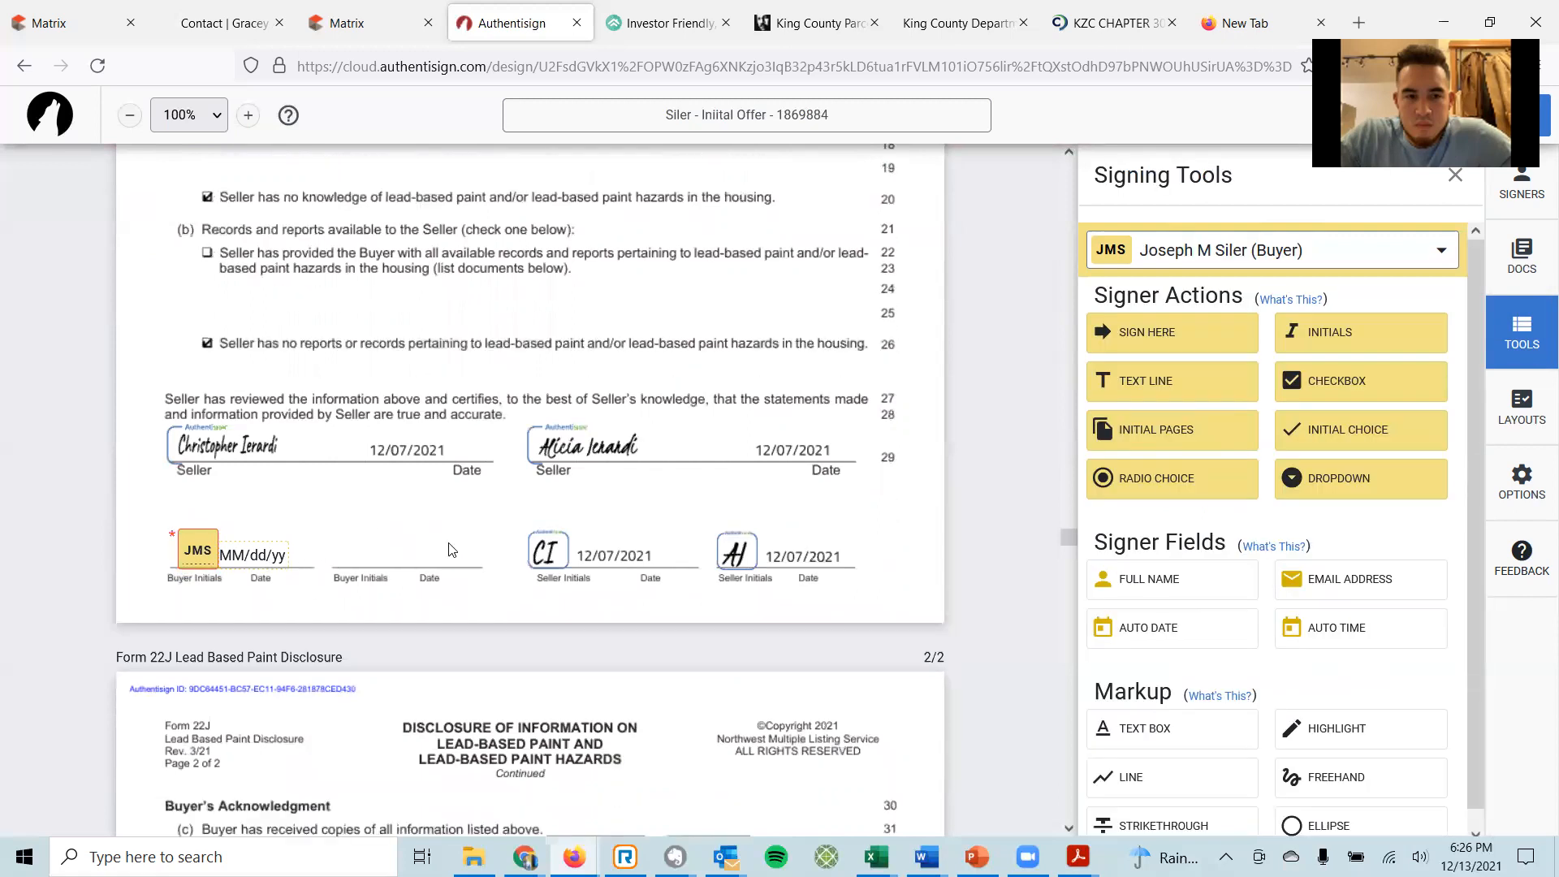
pyautogui.scroll(-2, 466, 552)
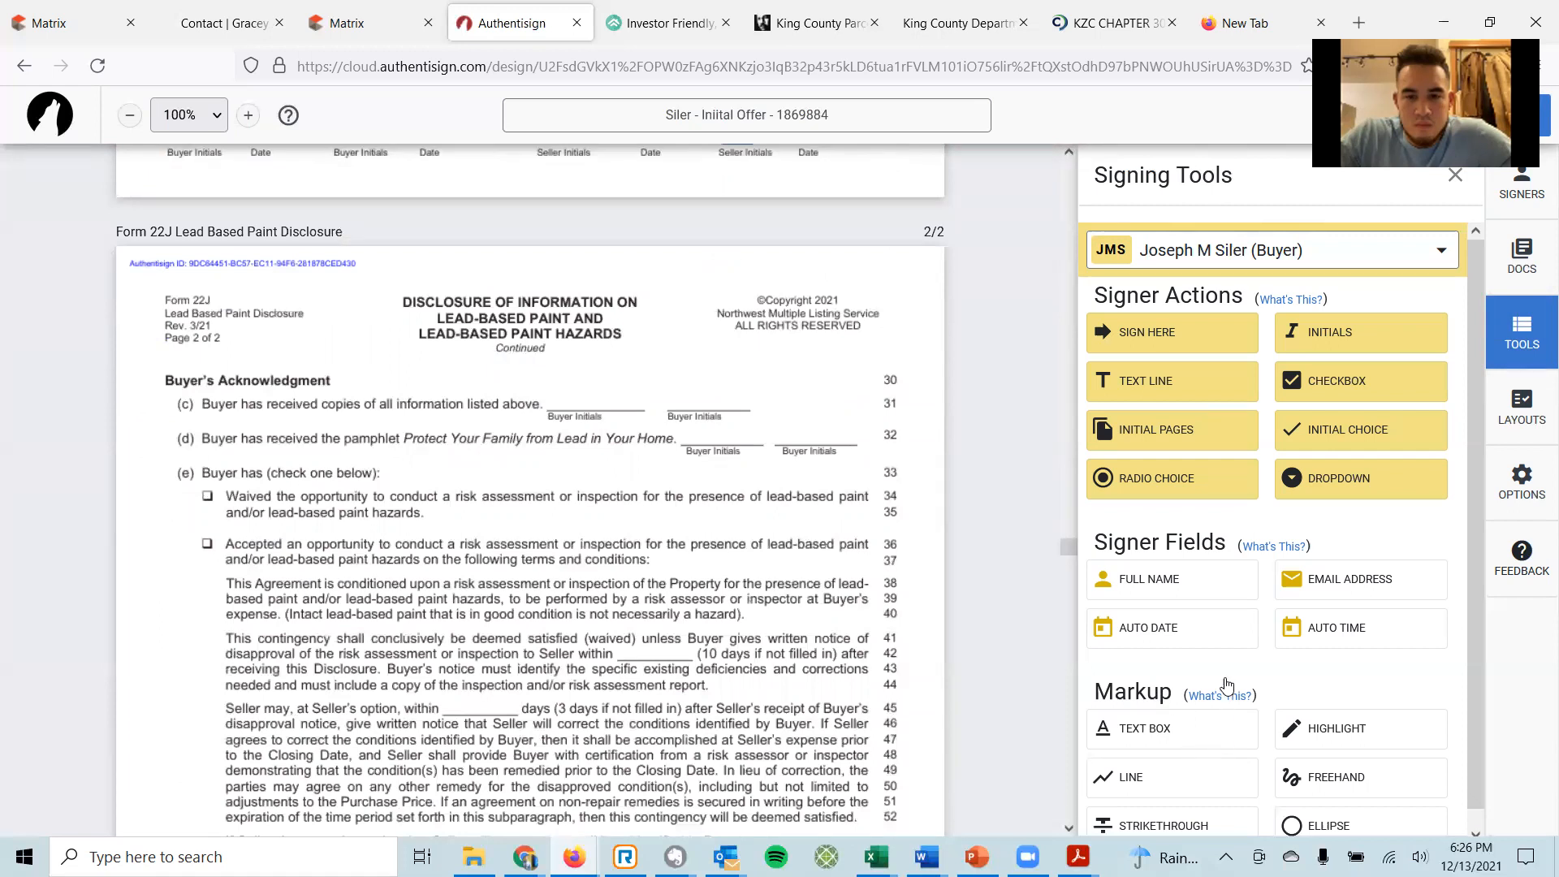
pyautogui.scroll(-1, 1228, 638)
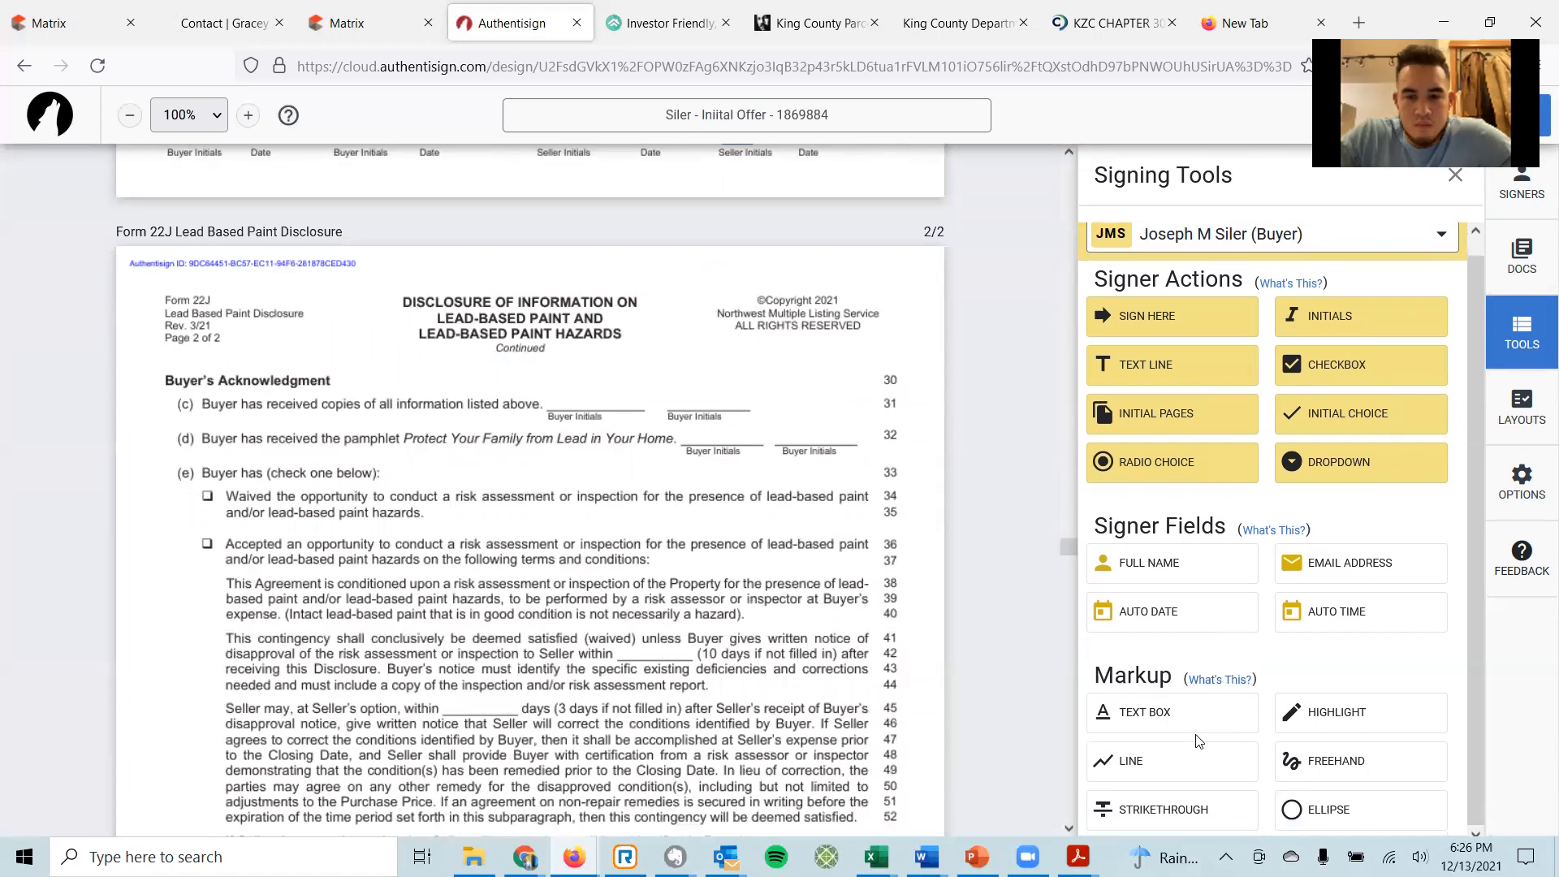
# Put an X text box on the line 34 risk-assessment waiver checkbox, narrowed to uncover the wording.
pyautogui.click(1157, 720)
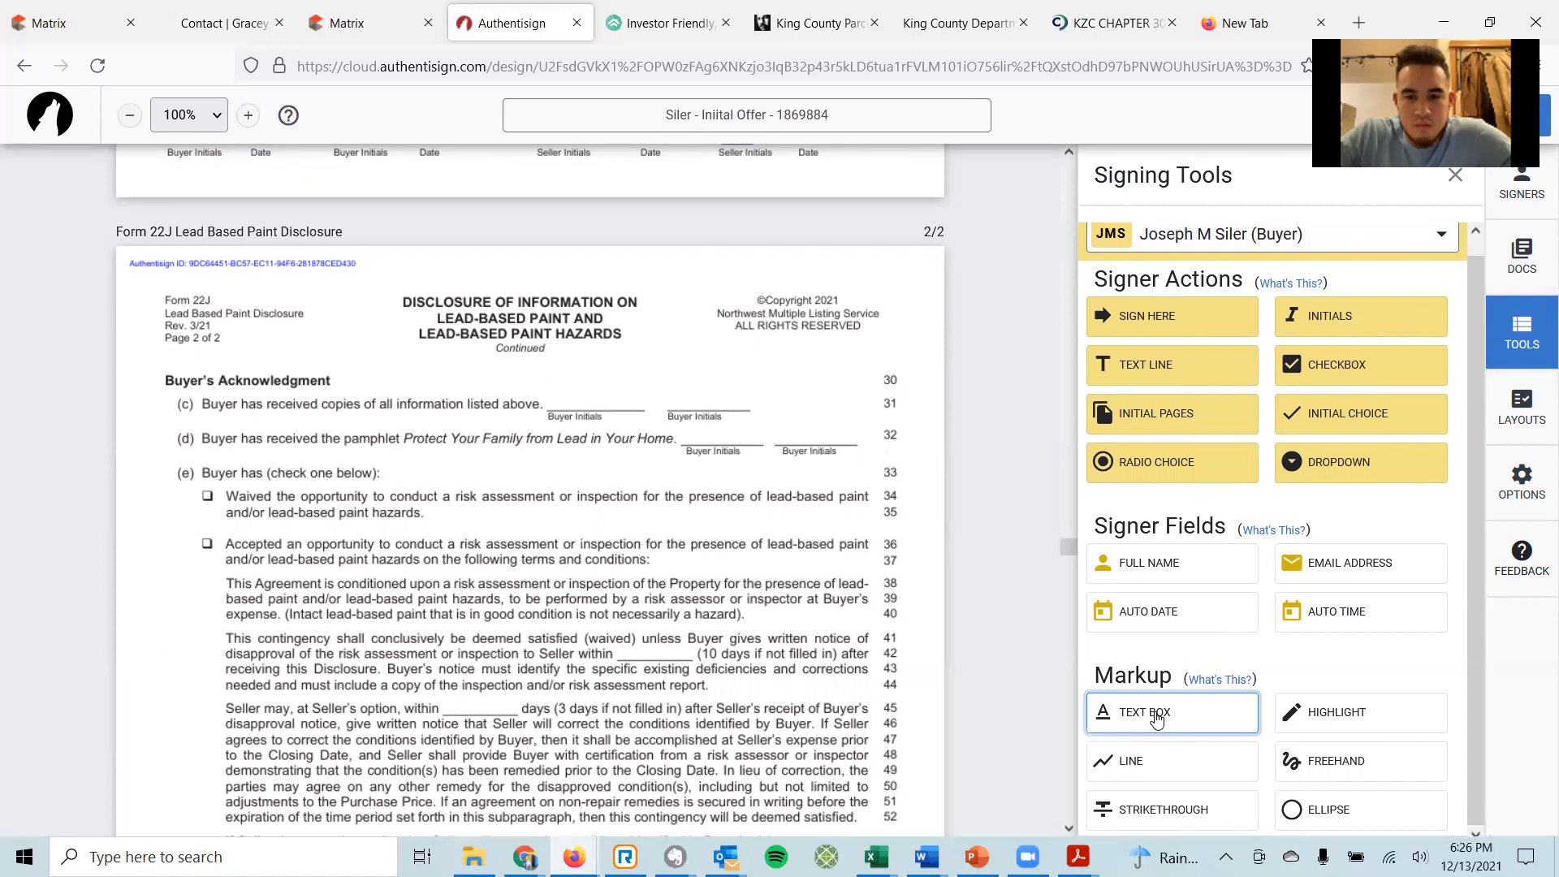
pyautogui.click(201, 494)
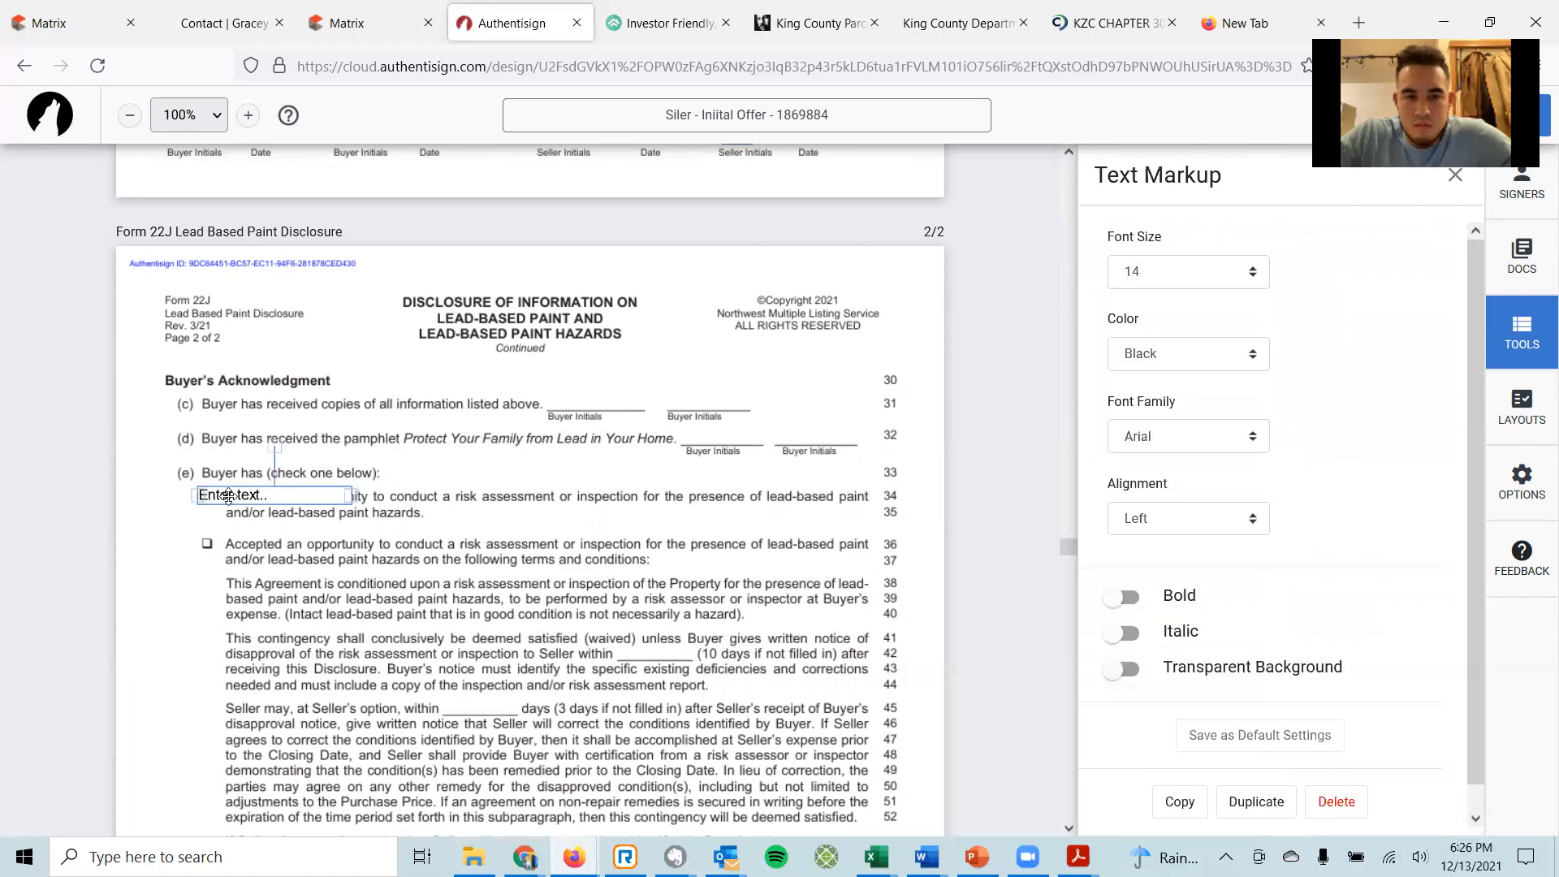
pyautogui.write('X')
pyautogui.click(450, 473)
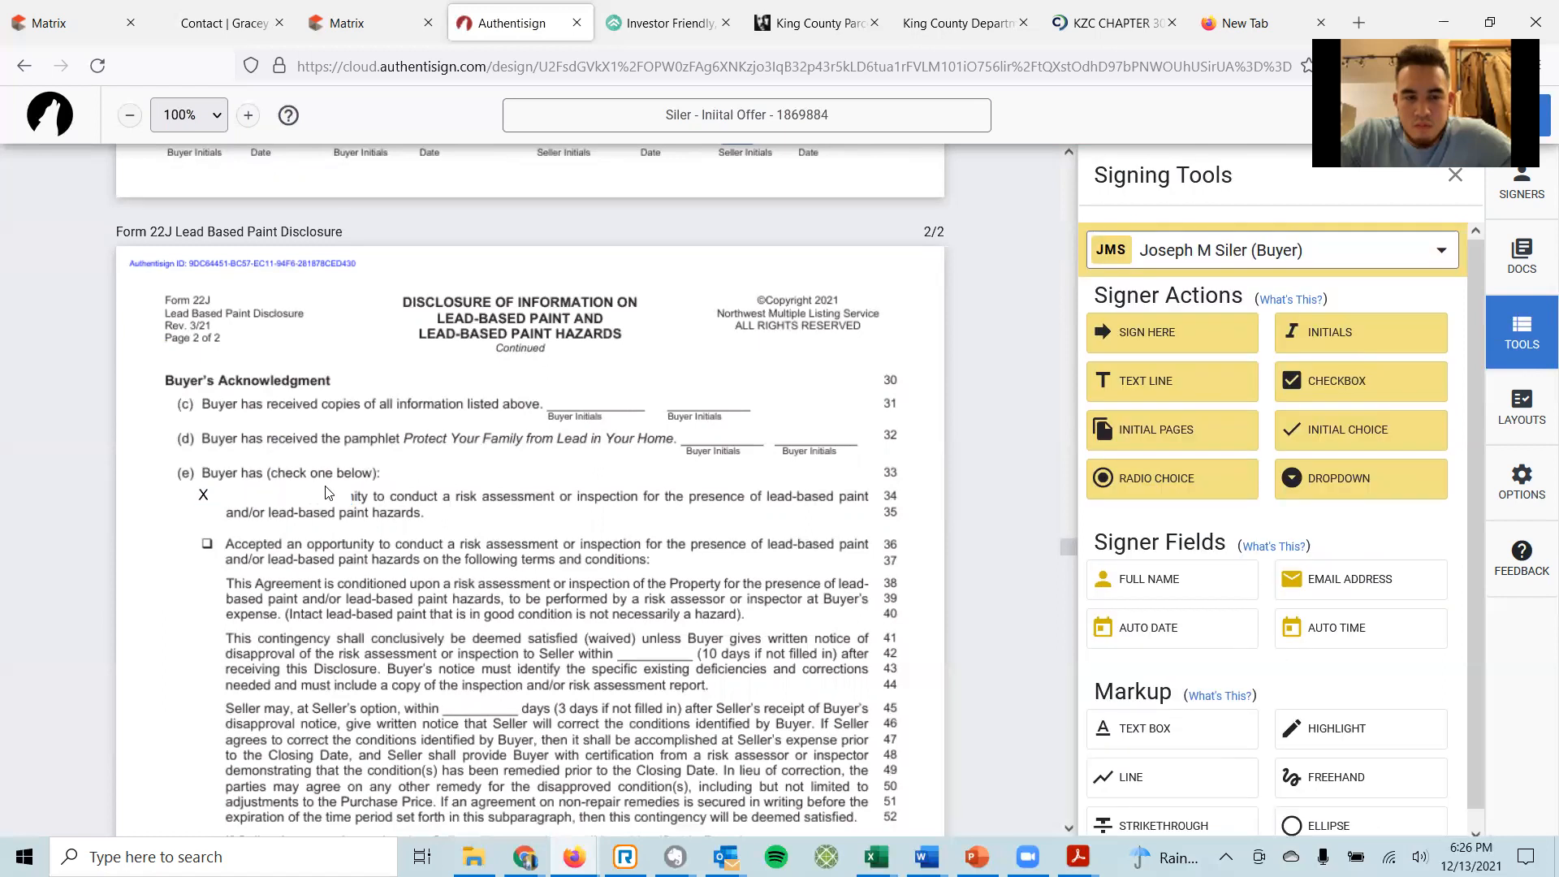
pyautogui.click(326, 493)
pyautogui.moveTo(338, 493); pyautogui.dragTo(223, 491)
pyautogui.click(428, 461)
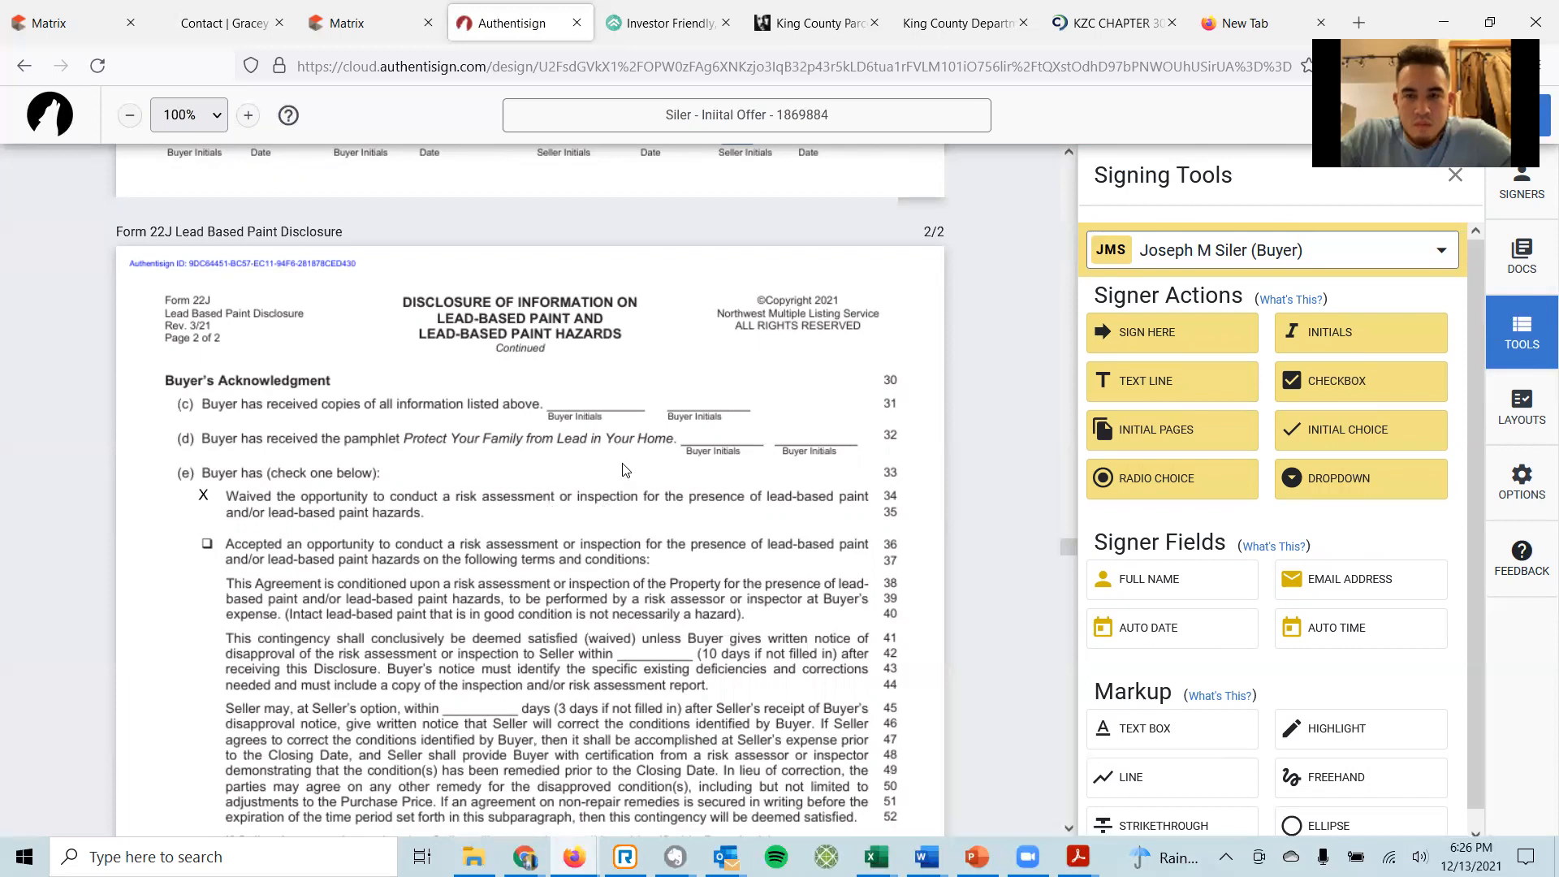
pyautogui.scroll(-4, 625, 464)
pyautogui.scroll(3, 654, 422)
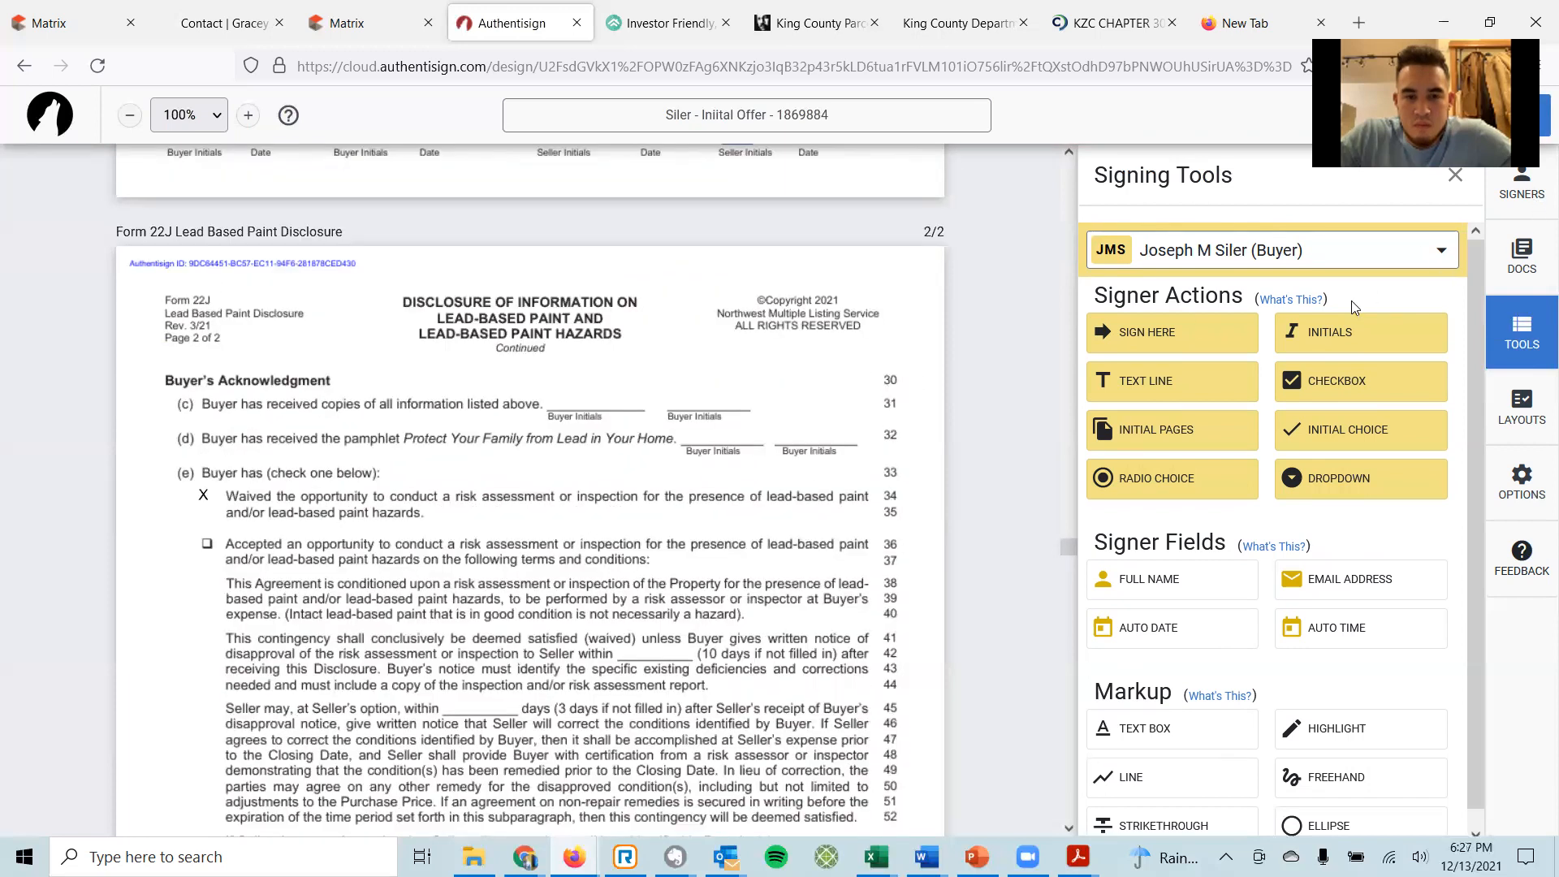
# Add date-stamped buyer initials on line 31 and save date stamp as the default for initials.
pyautogui.moveTo(1343, 345); pyautogui.dragTo(549, 375)
pyautogui.click(574, 383)
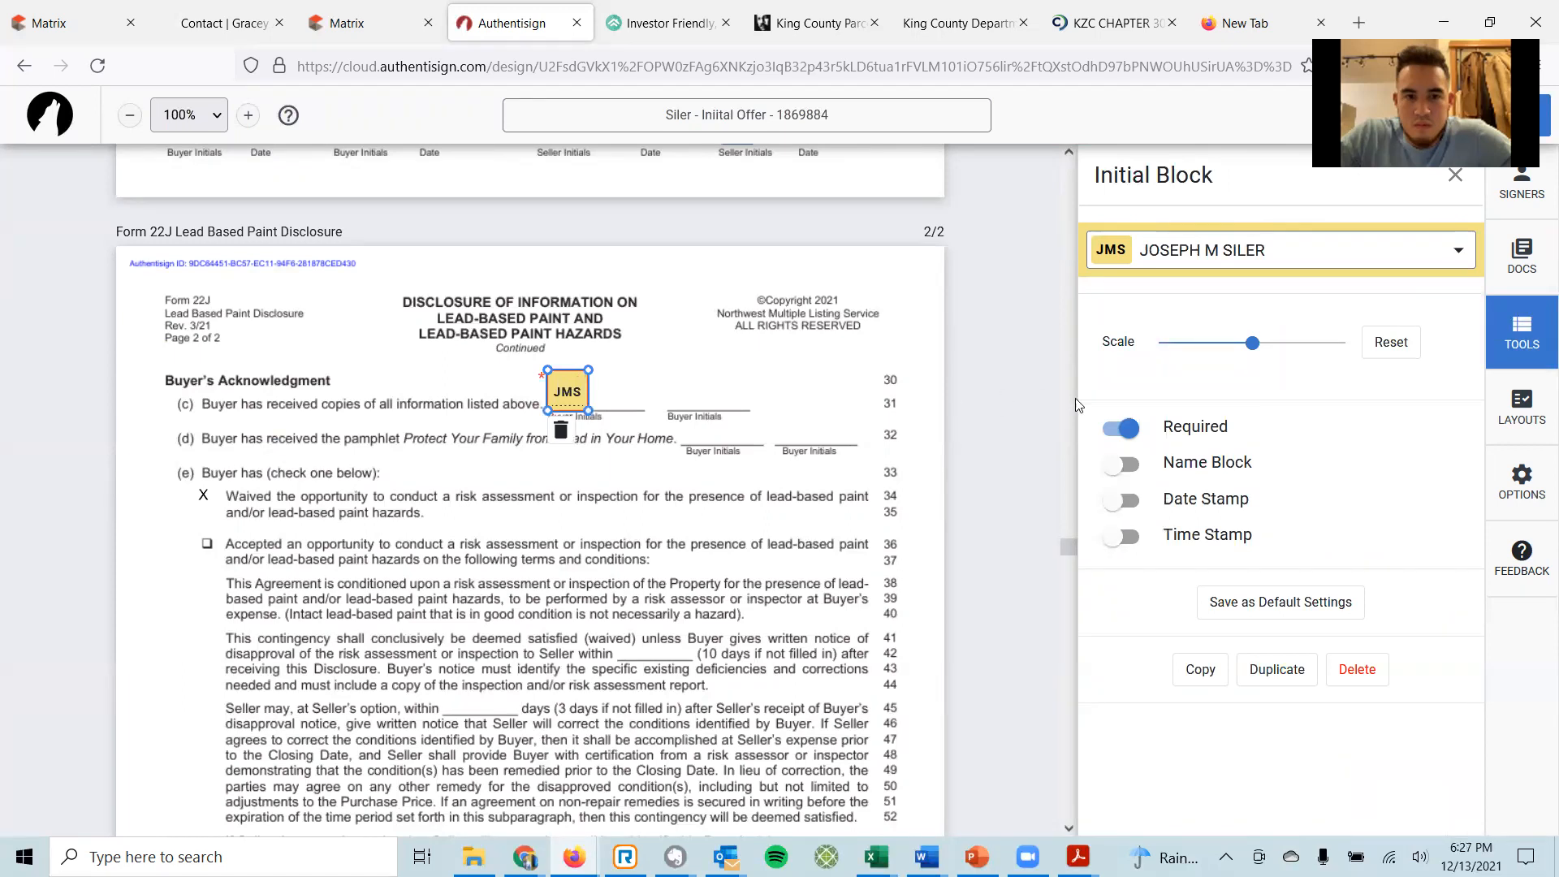
pyautogui.click(1122, 498)
pyautogui.click(1260, 605)
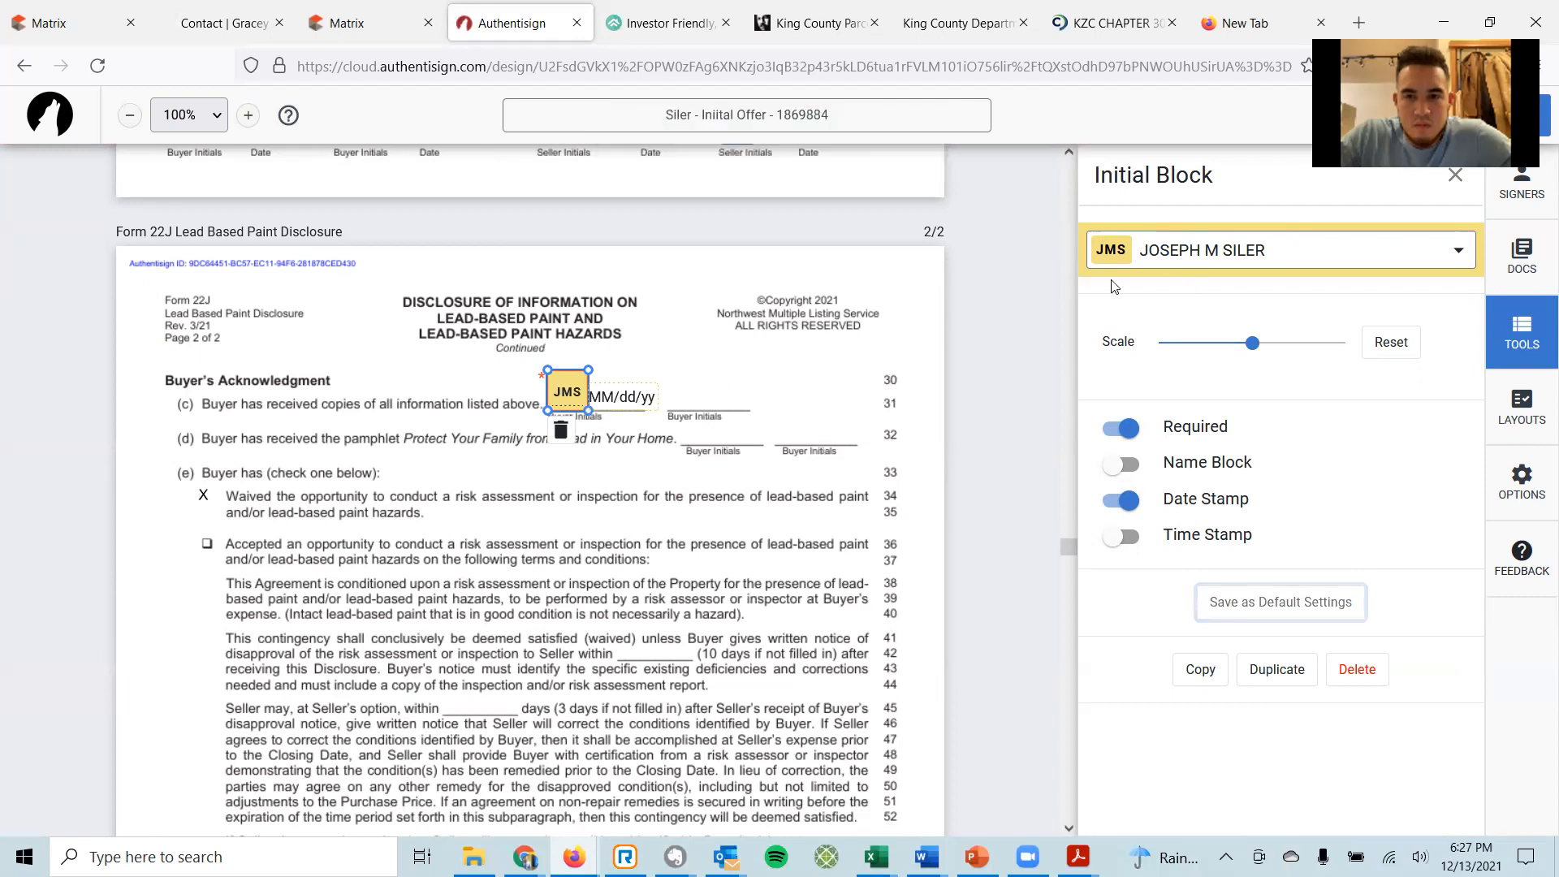
pyautogui.click(1455, 175)
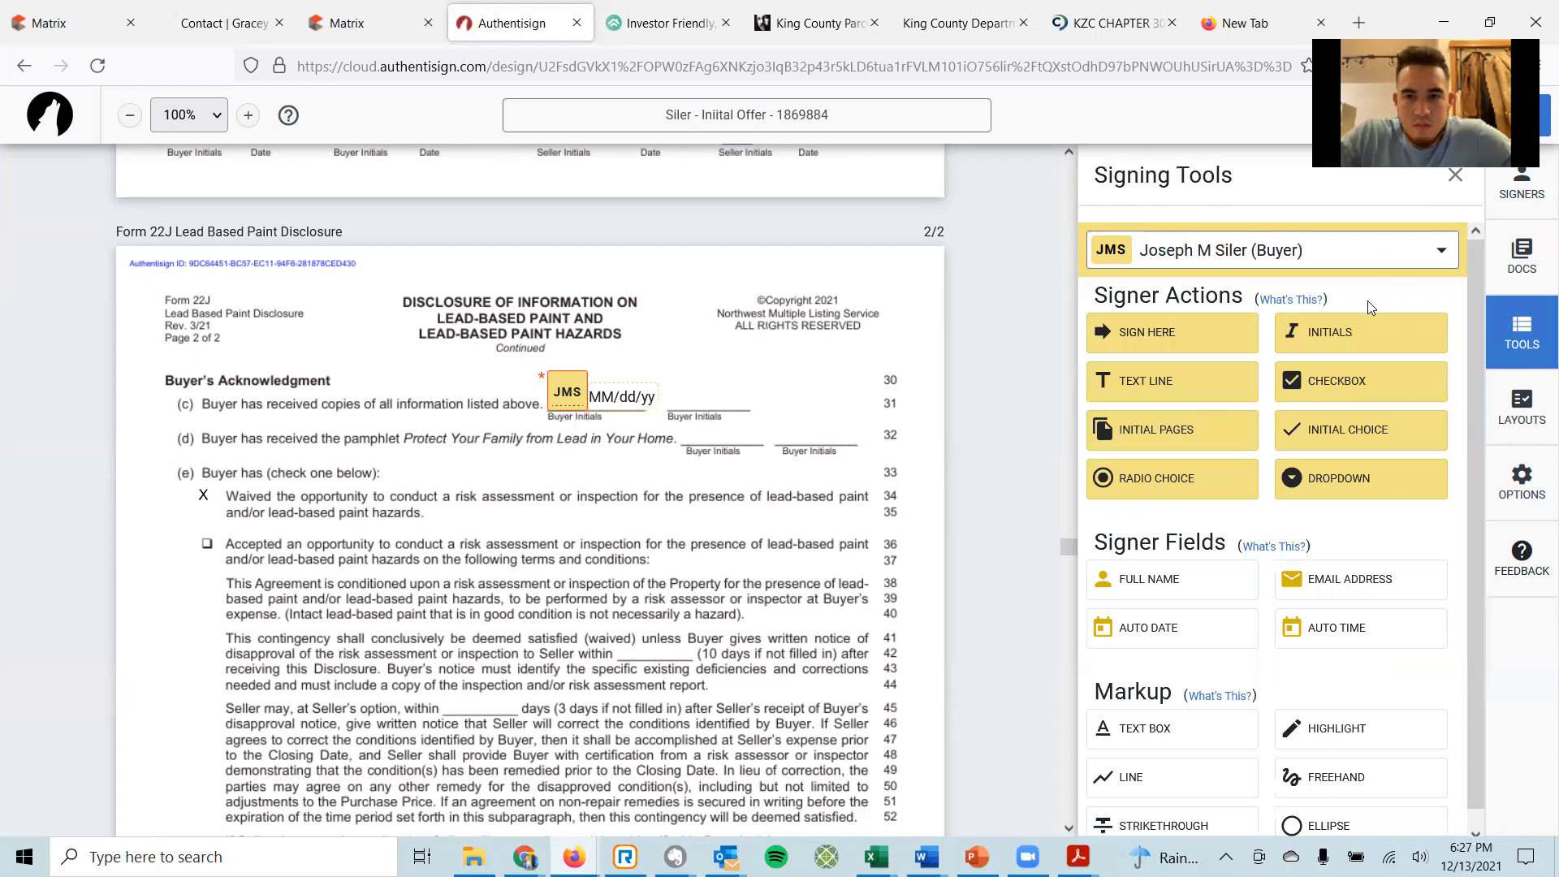
# Add dated buyer initials on the line 32 Buyer Initials blank.
pyautogui.moveTo(1343, 340); pyautogui.dragTo(678, 409)
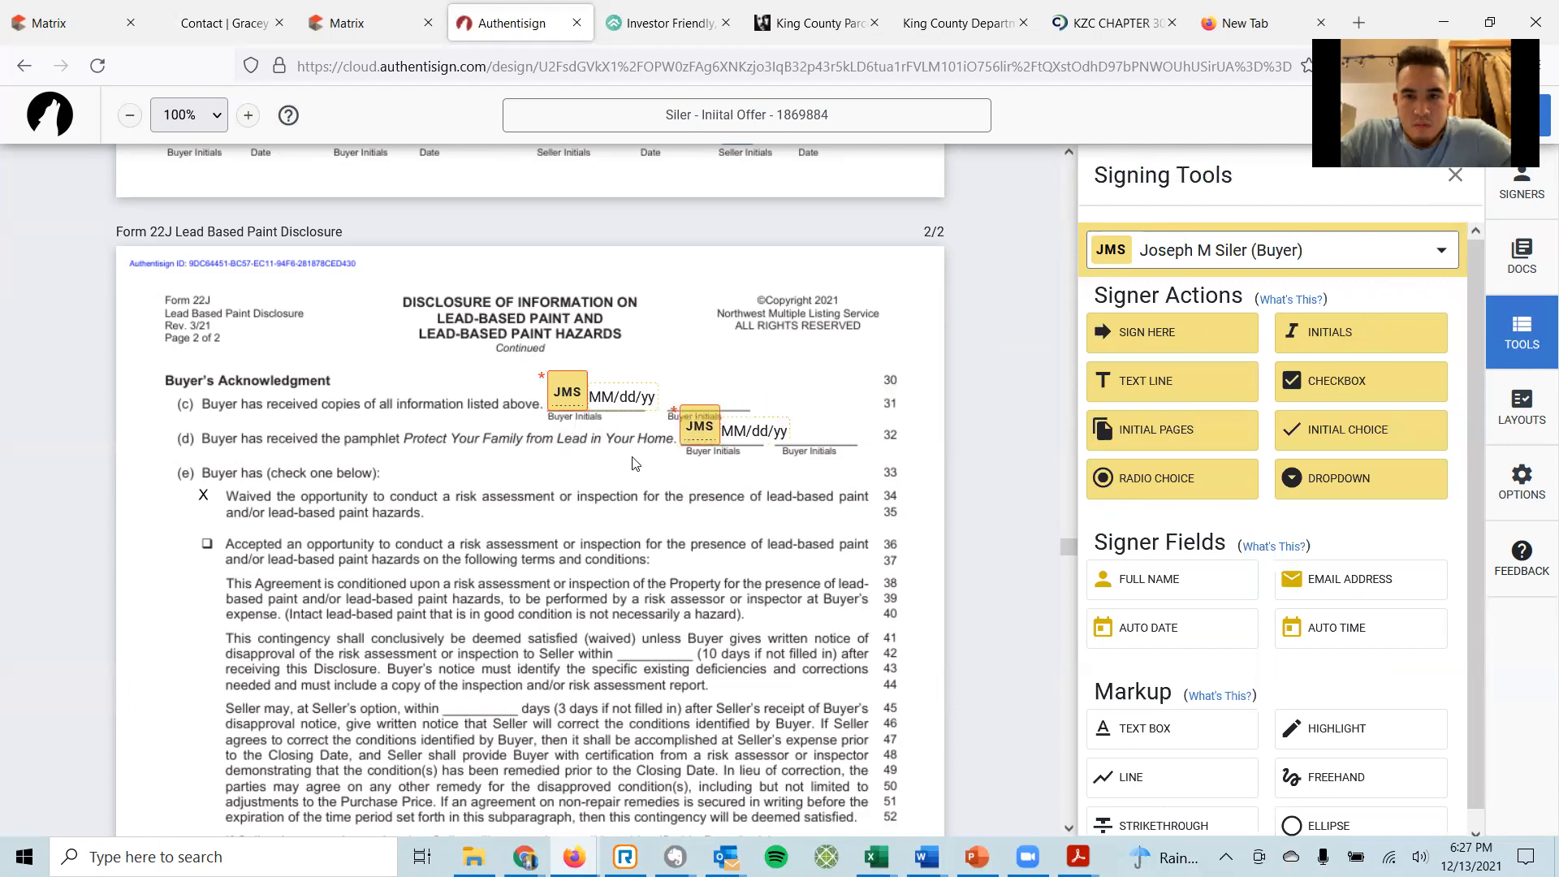
pyautogui.scroll(-2, 451, 359)
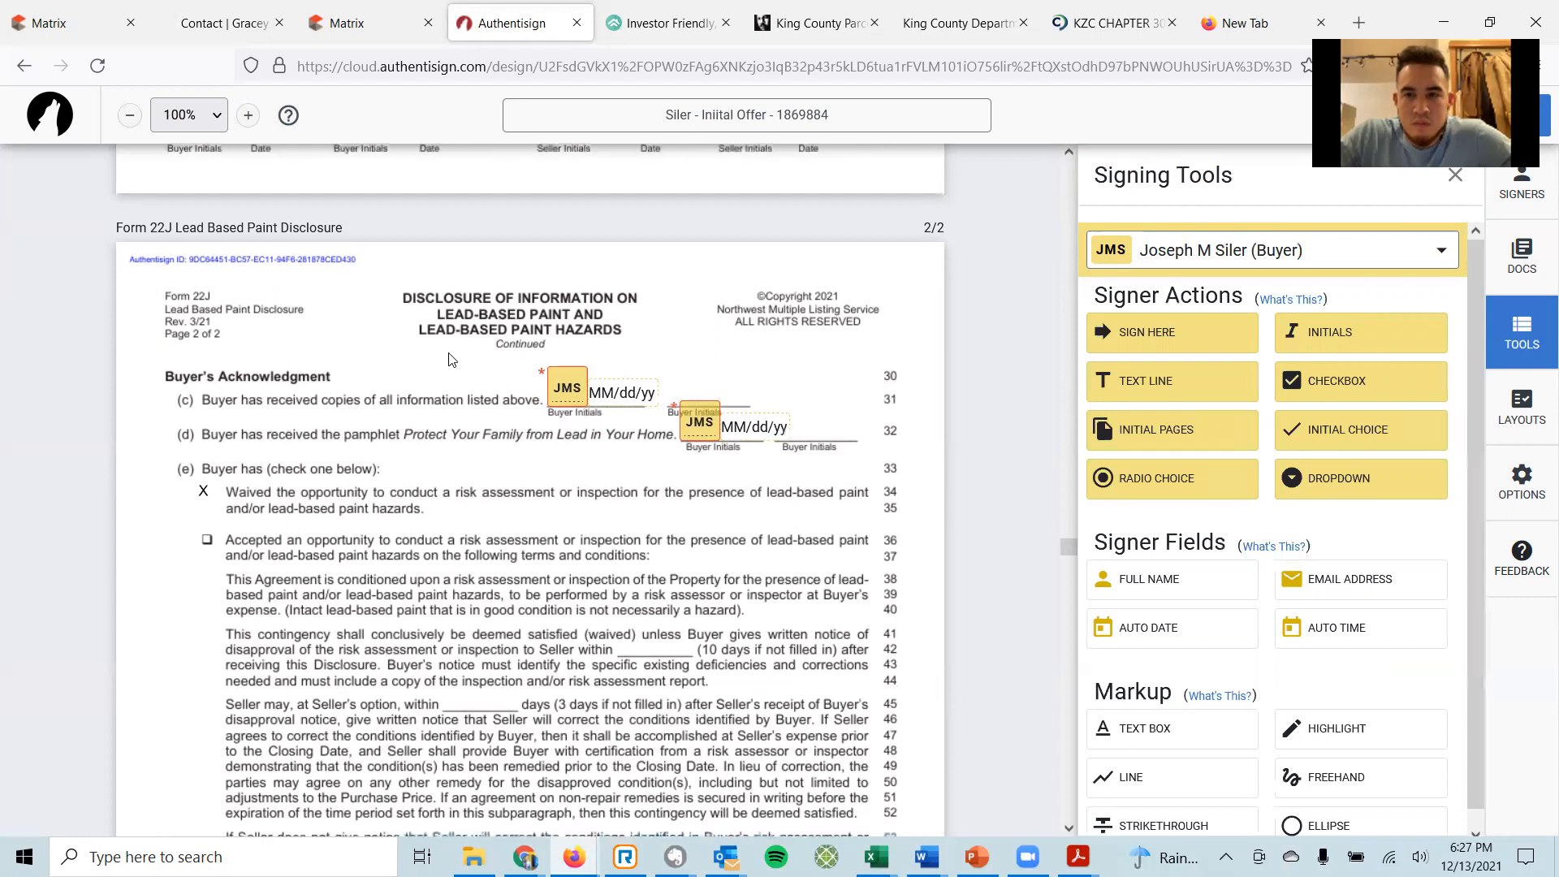
pyautogui.scroll(-3, 450, 360)
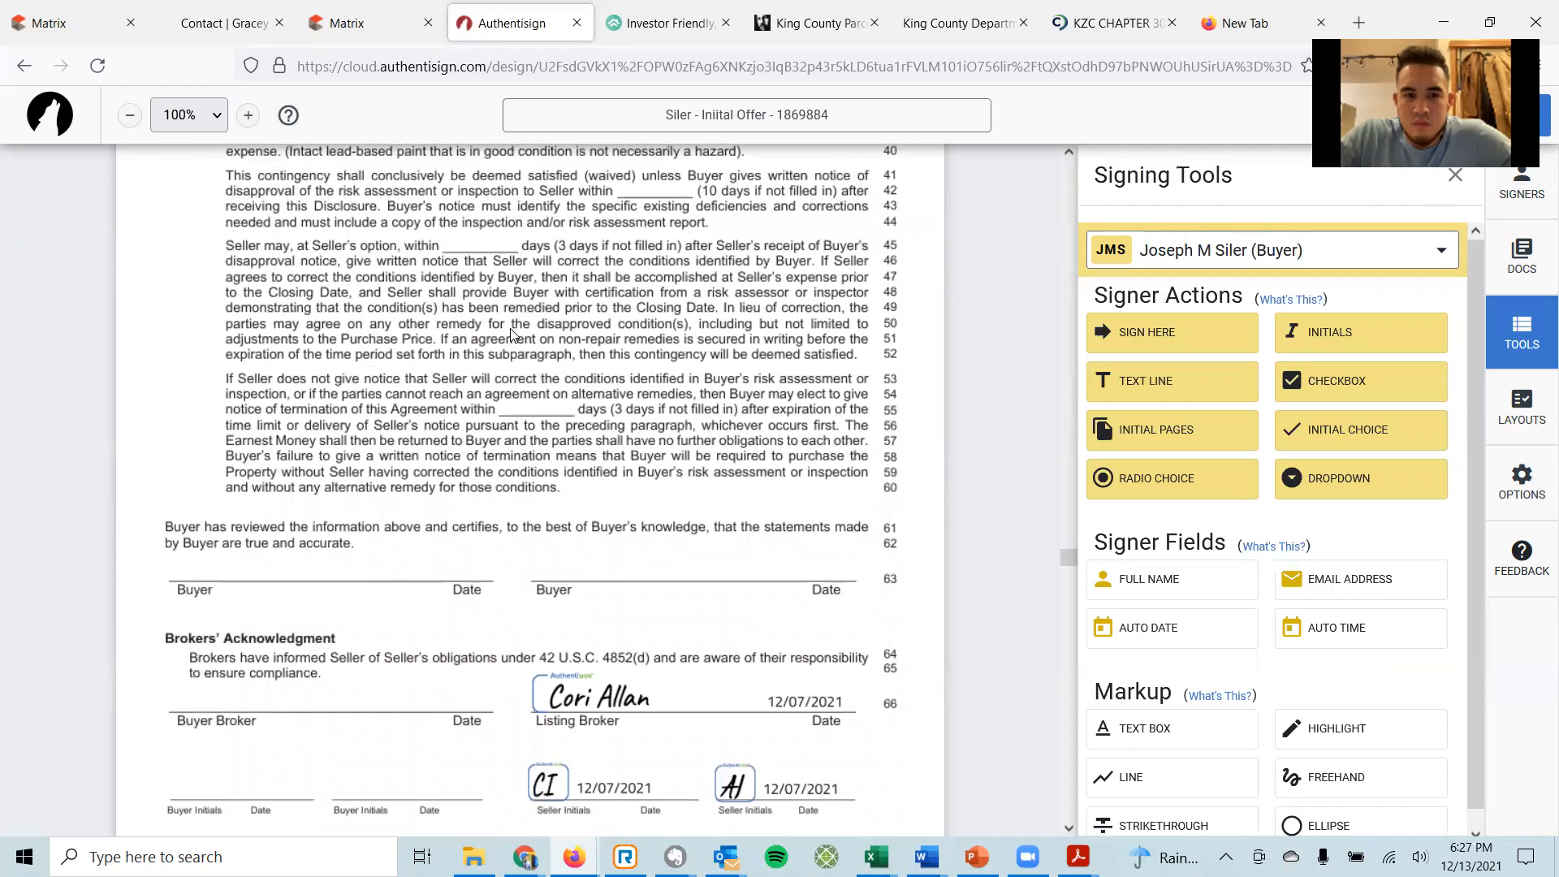
# Place a required, dated buyer sign-here field on the Buyer signature line 63.
pyautogui.moveTo(1132, 336); pyautogui.dragTo(168, 549)
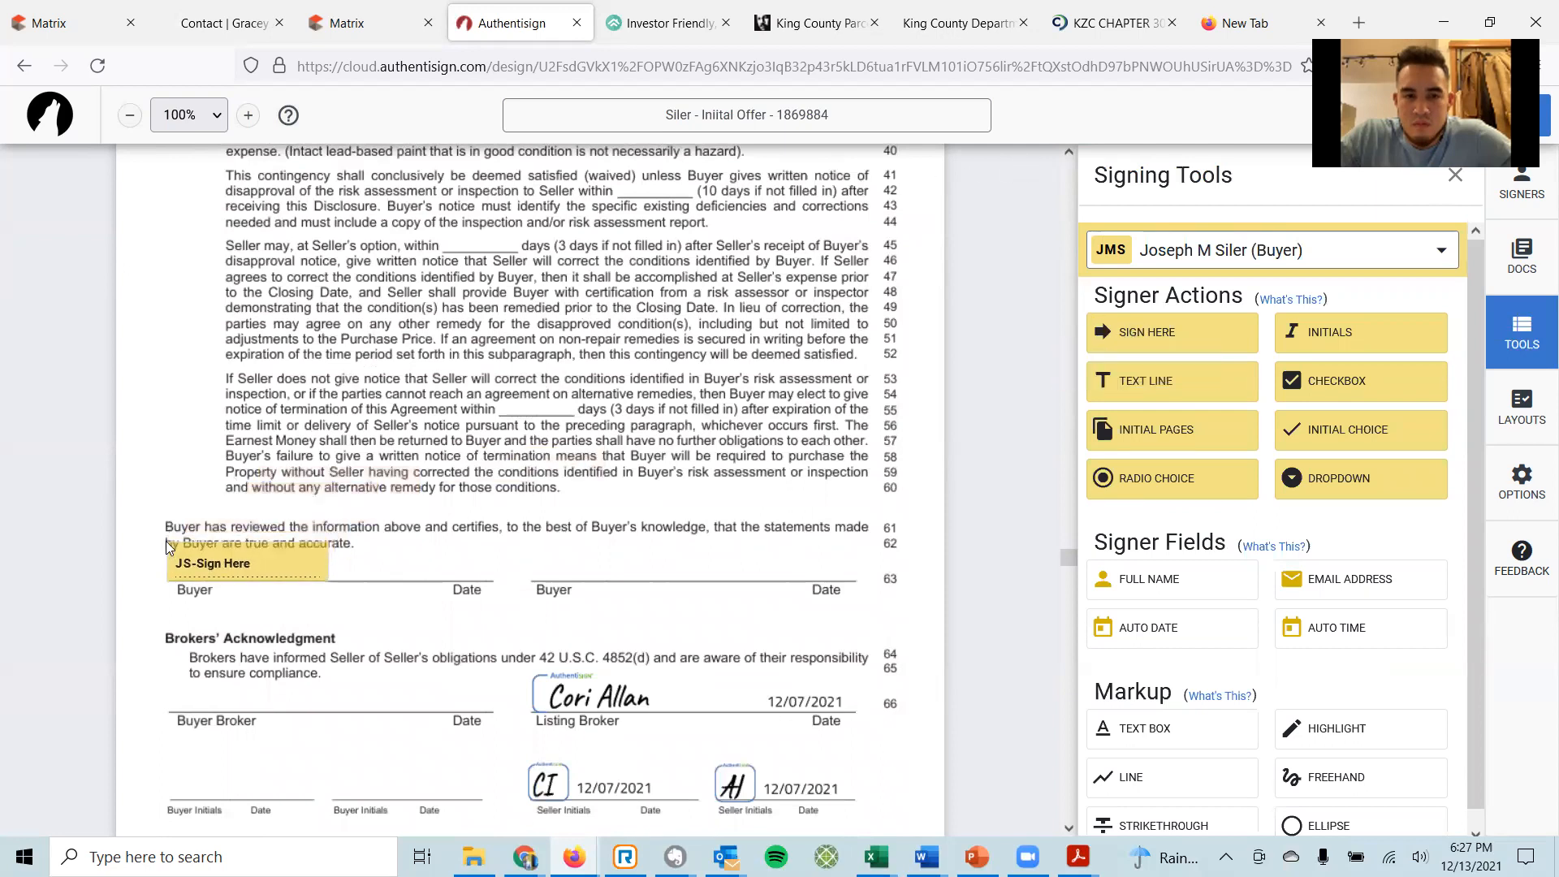
pyautogui.scroll(-3, 625, 422)
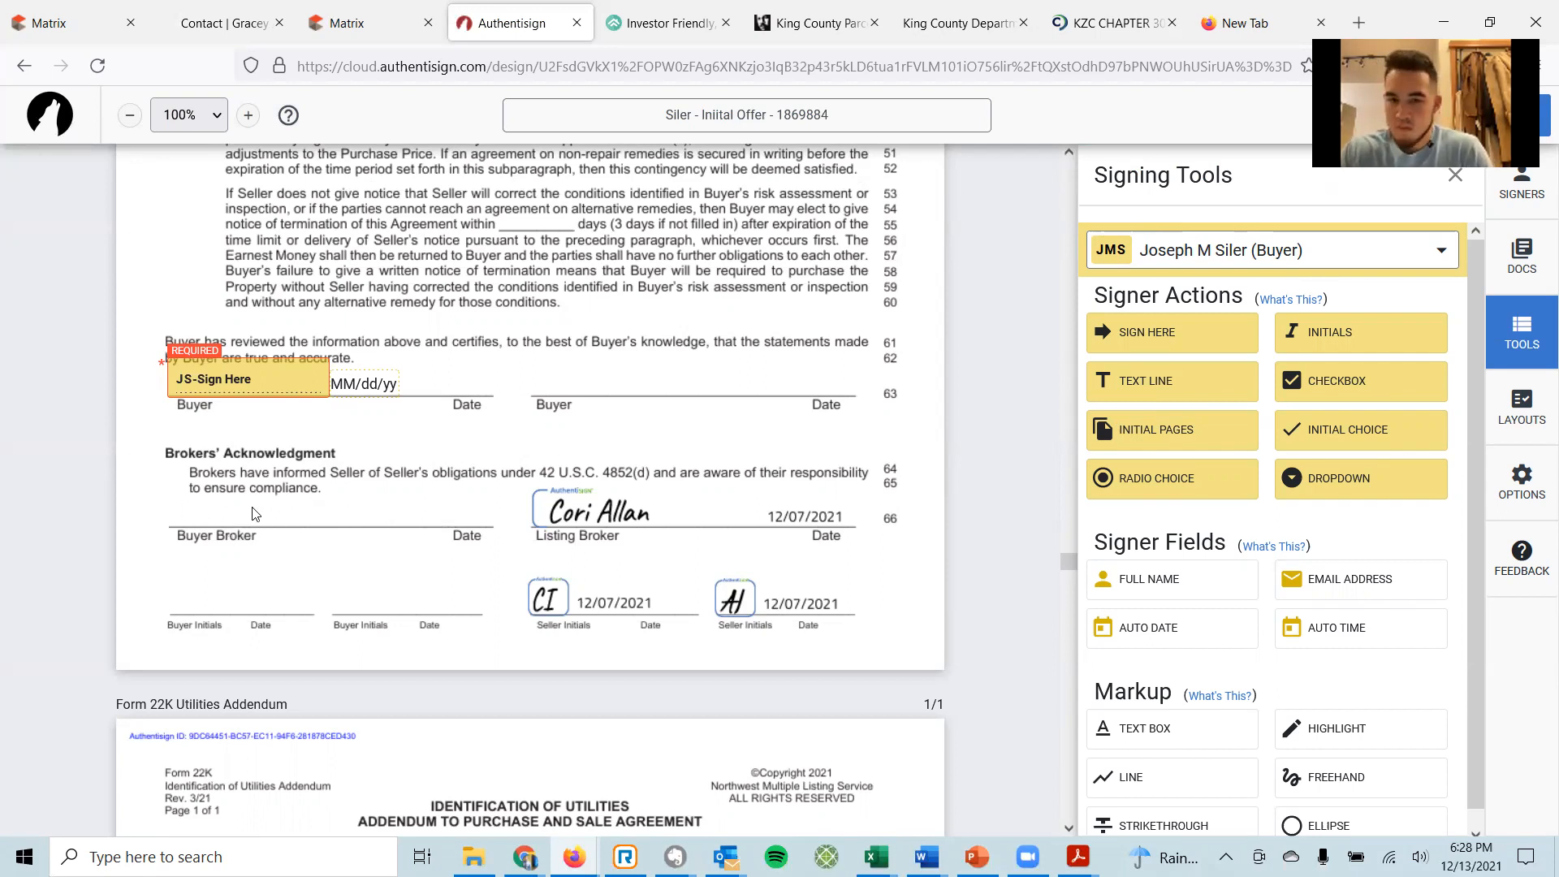
# Switch the signer to the broker and add a broker signature field, deleting the duplicate.
pyautogui.click(1441, 260)
pyautogui.click(1325, 351)
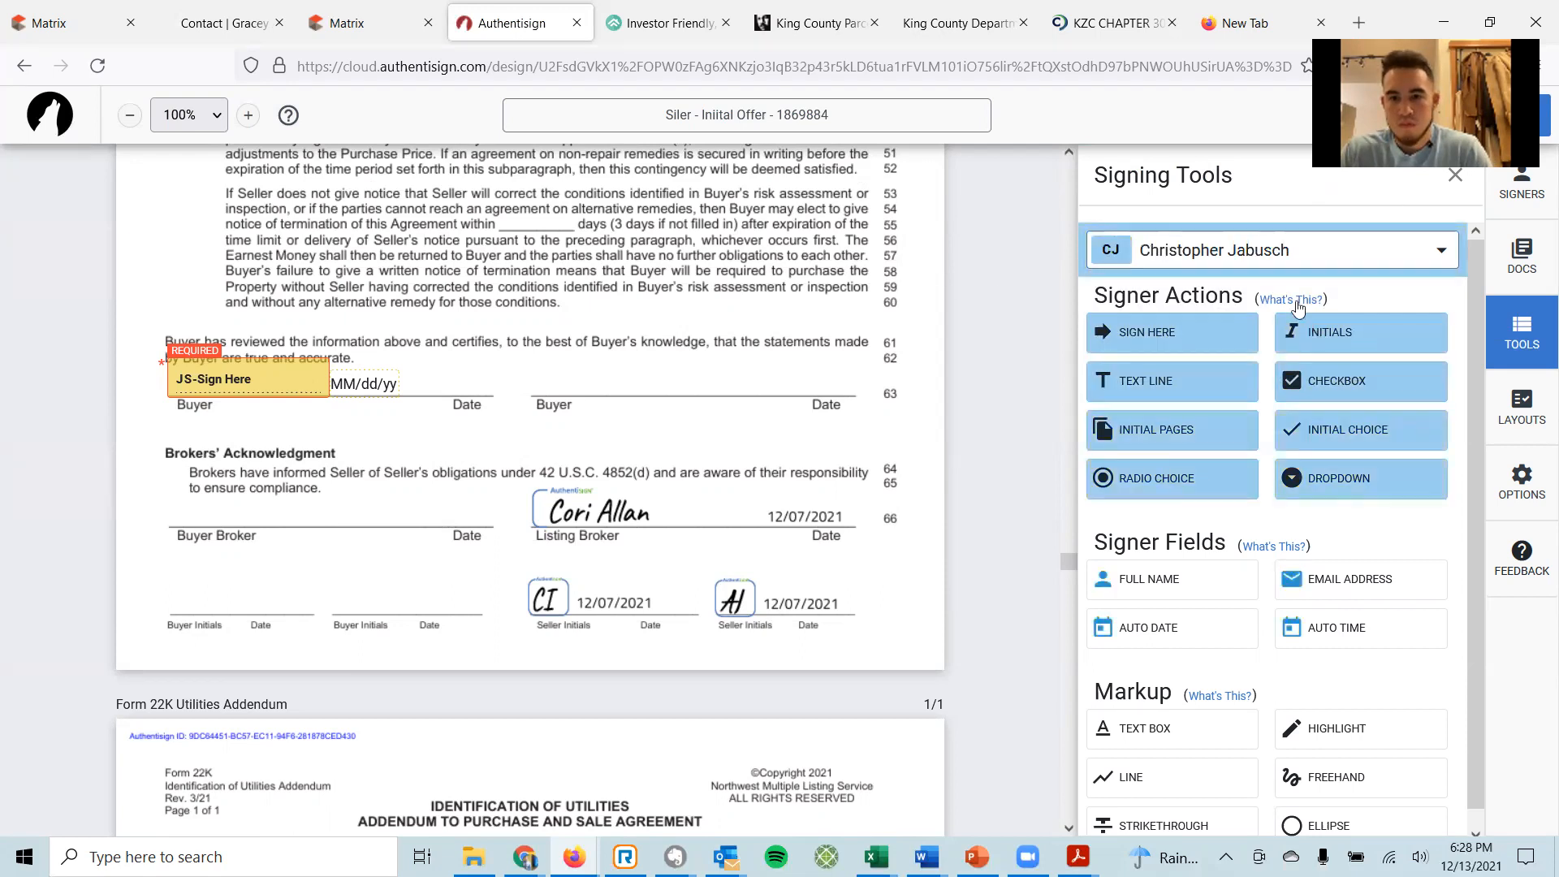
pyautogui.click(1177, 334)
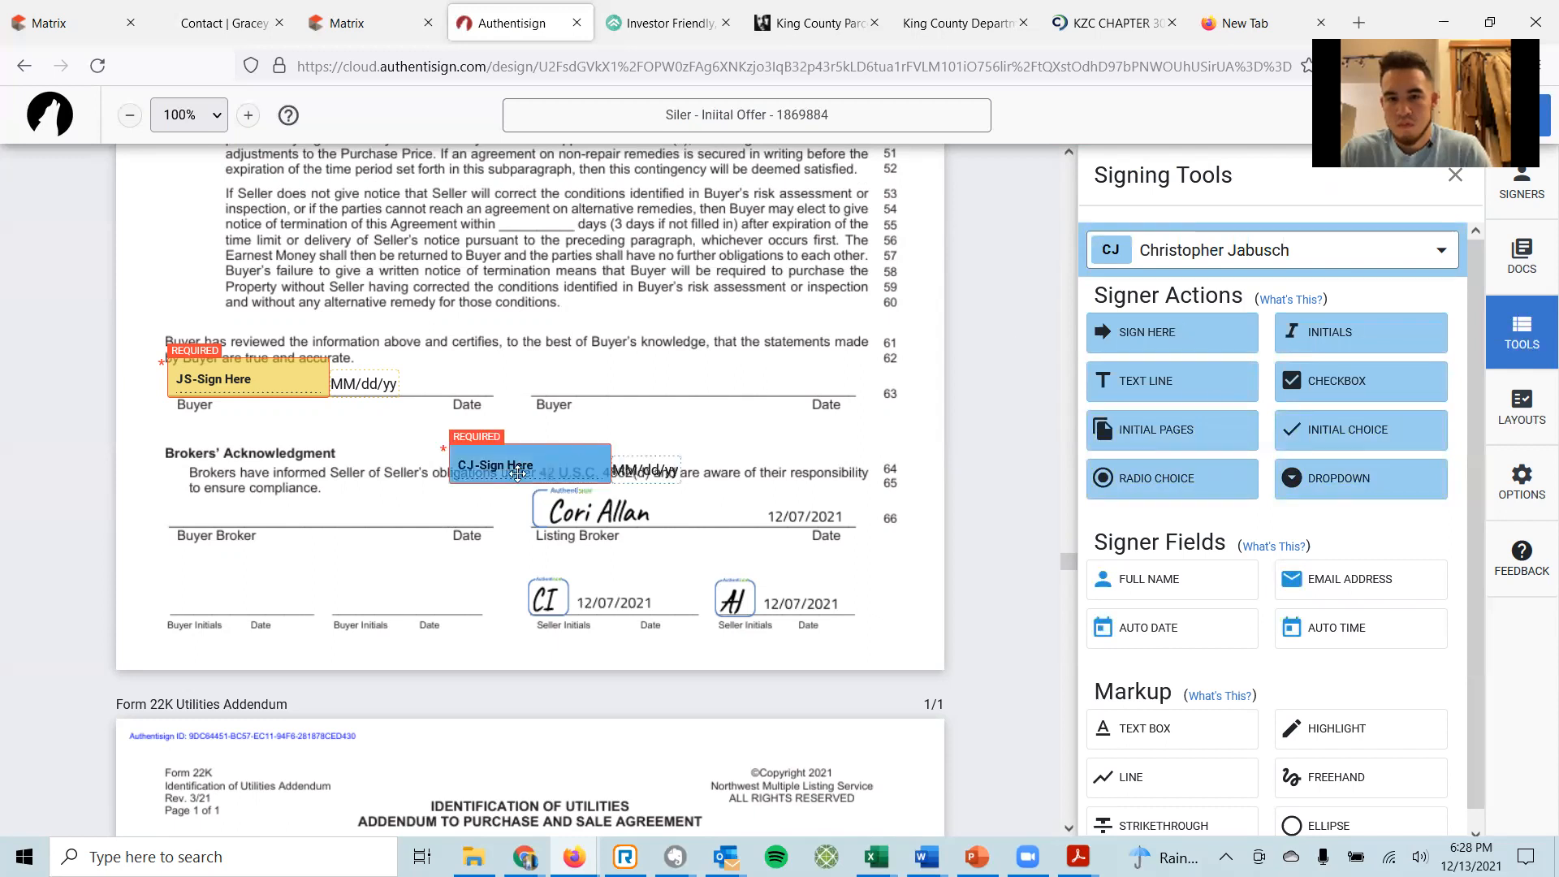
pyautogui.moveTo(546, 451); pyautogui.dragTo(289, 485)
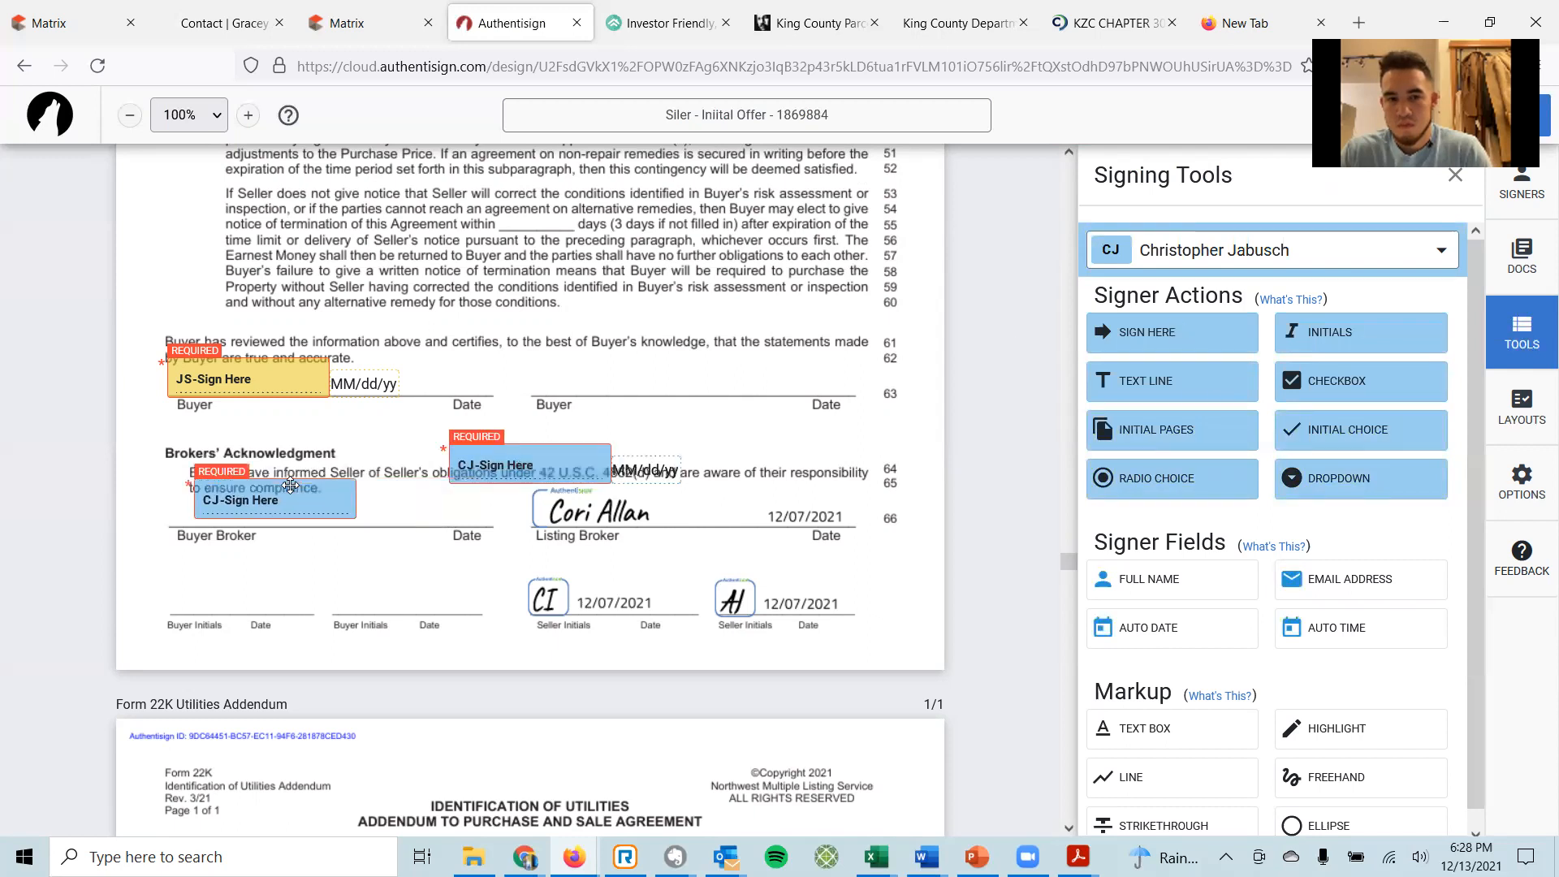
pyautogui.click(313, 496)
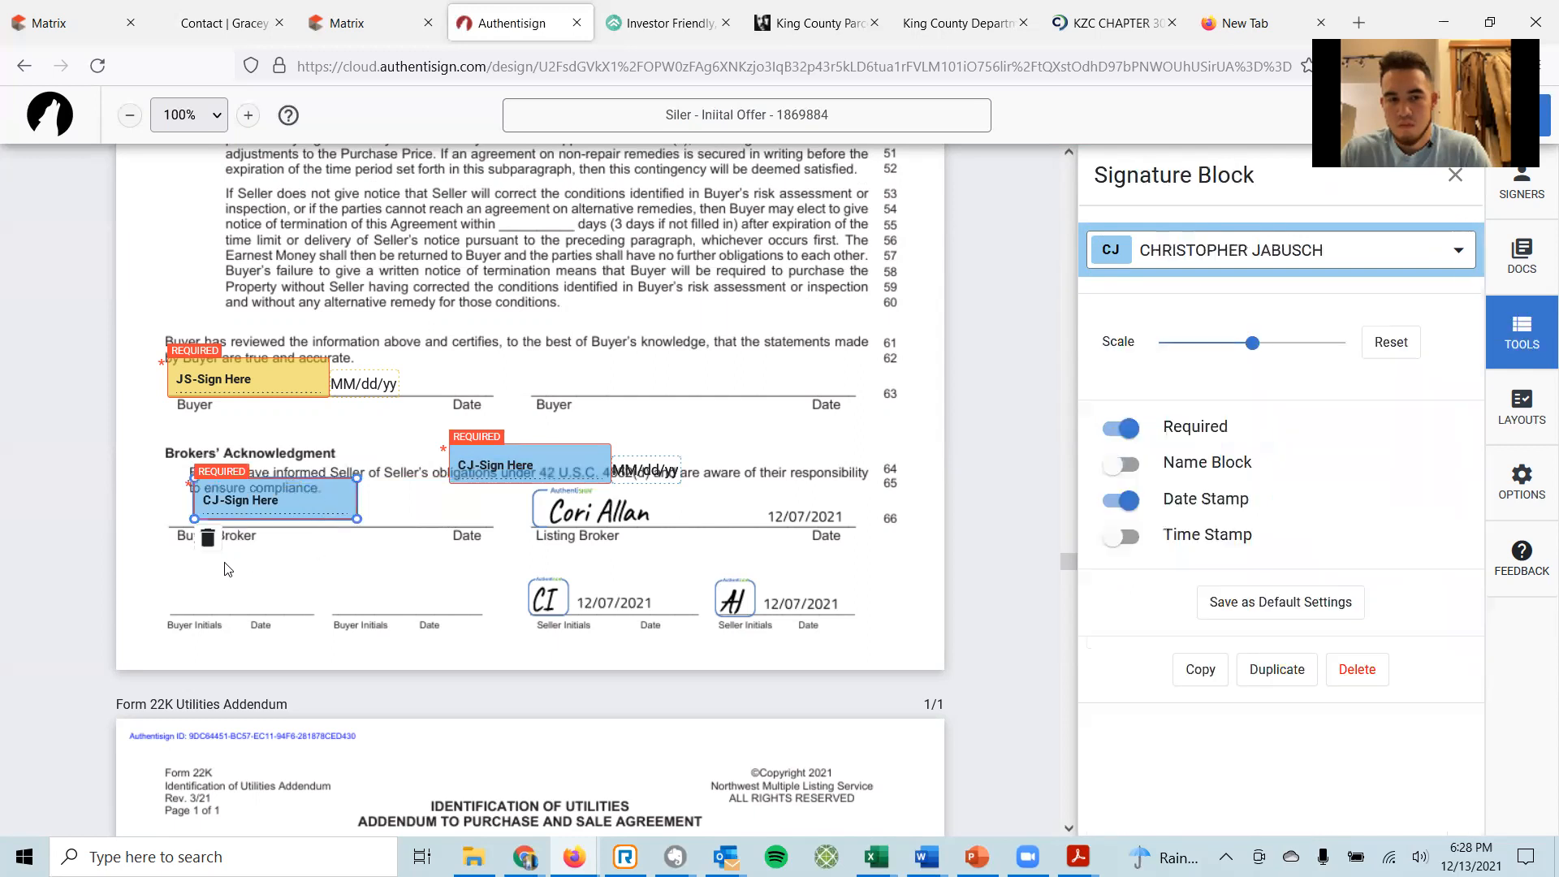
pyautogui.click(207, 535)
# Position the signature and its date on Buyer Broker line 66, saving the settings as default.
pyautogui.moveTo(516, 462); pyautogui.dragTo(227, 503)
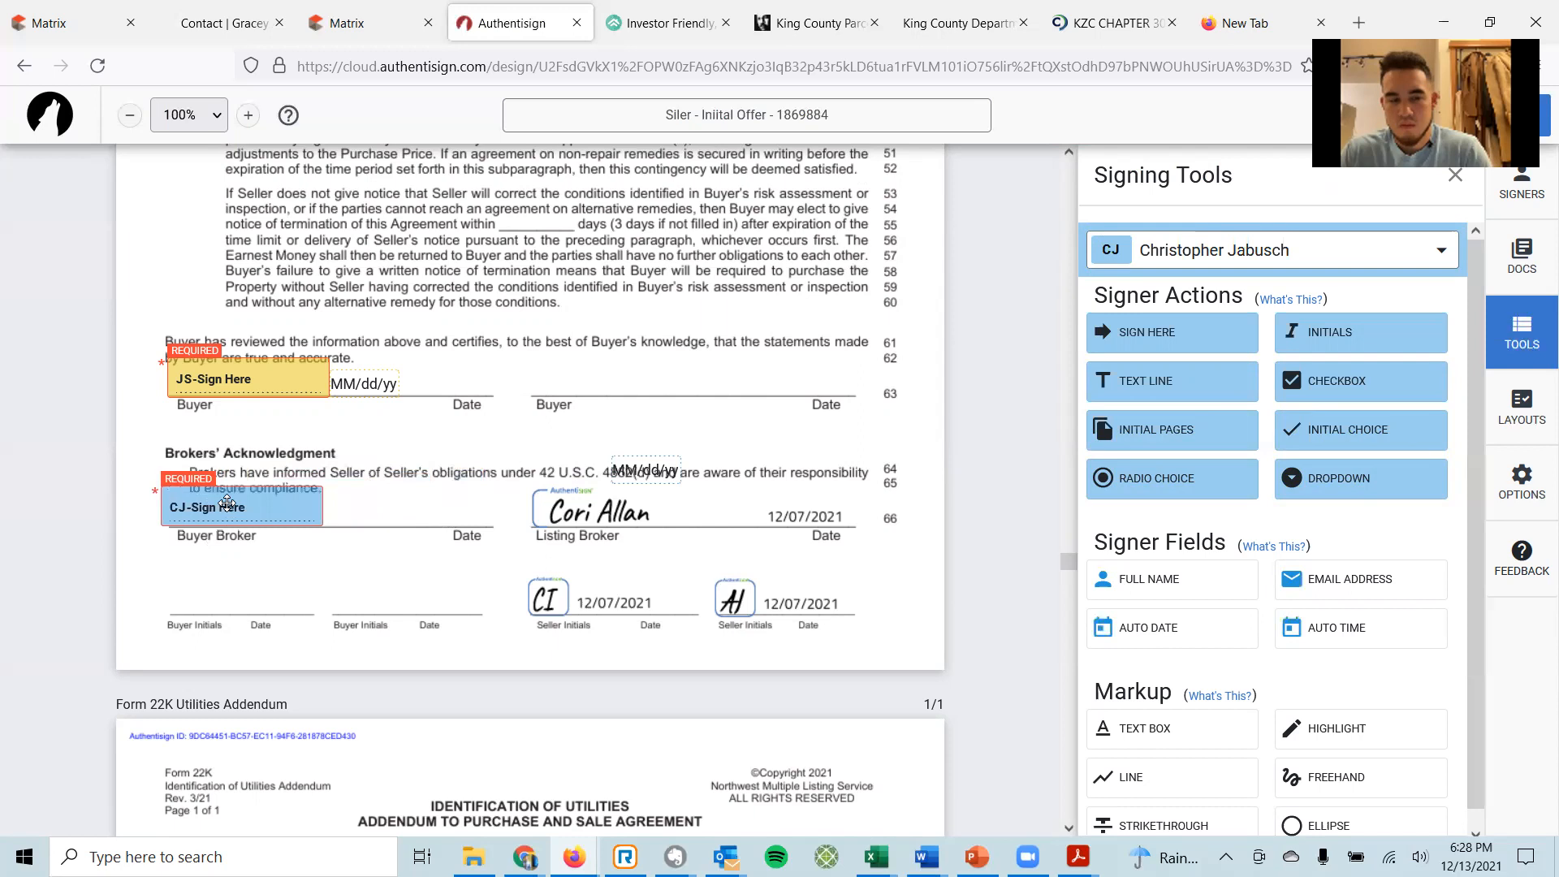
pyautogui.click(289, 499)
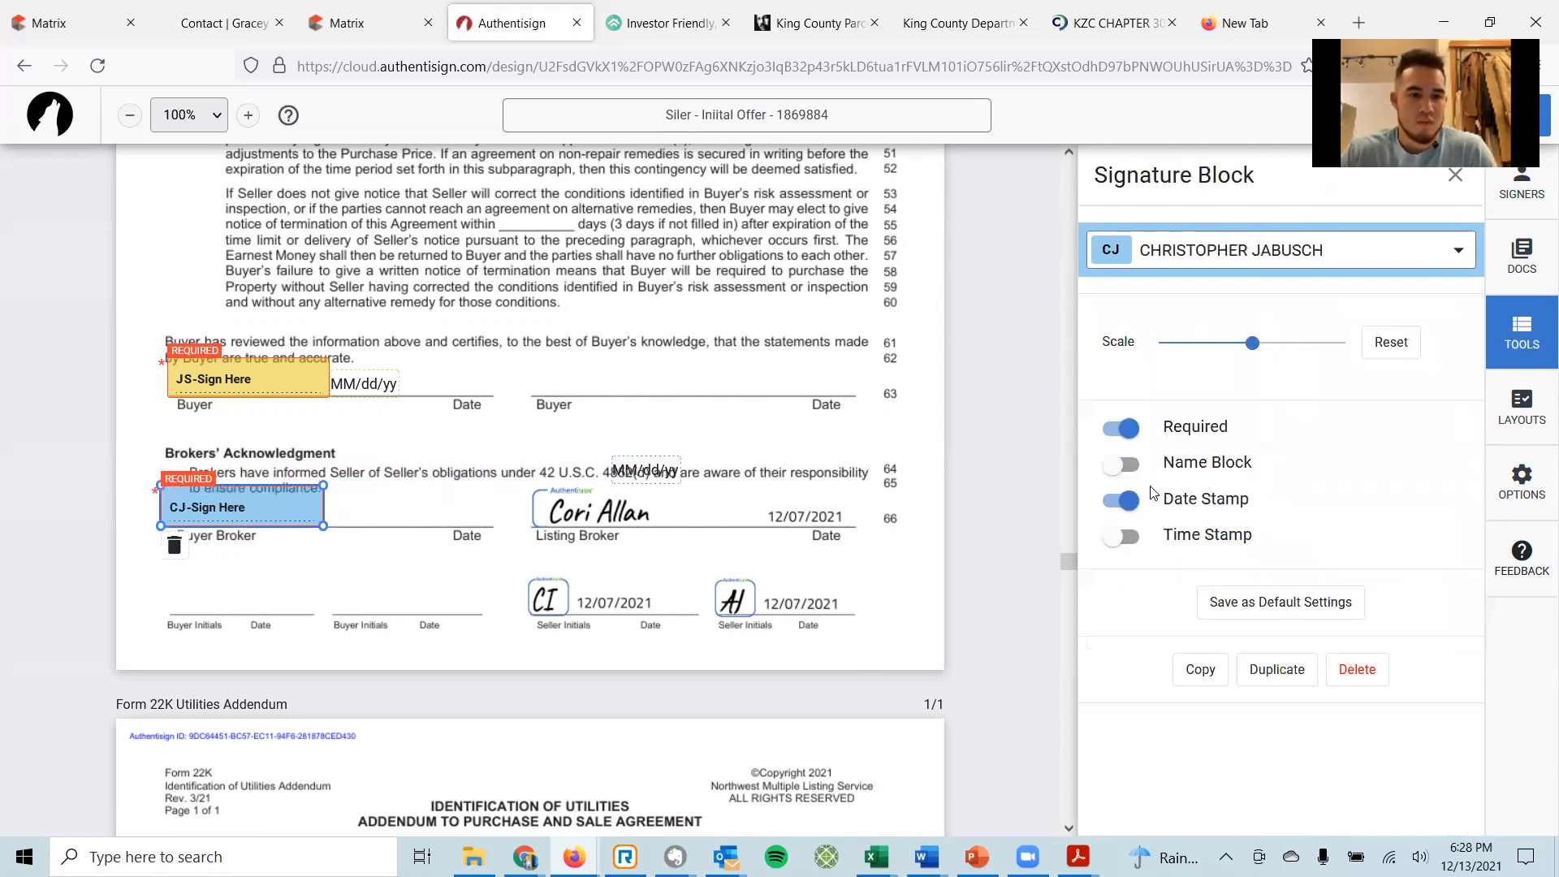
pyautogui.click(1235, 603)
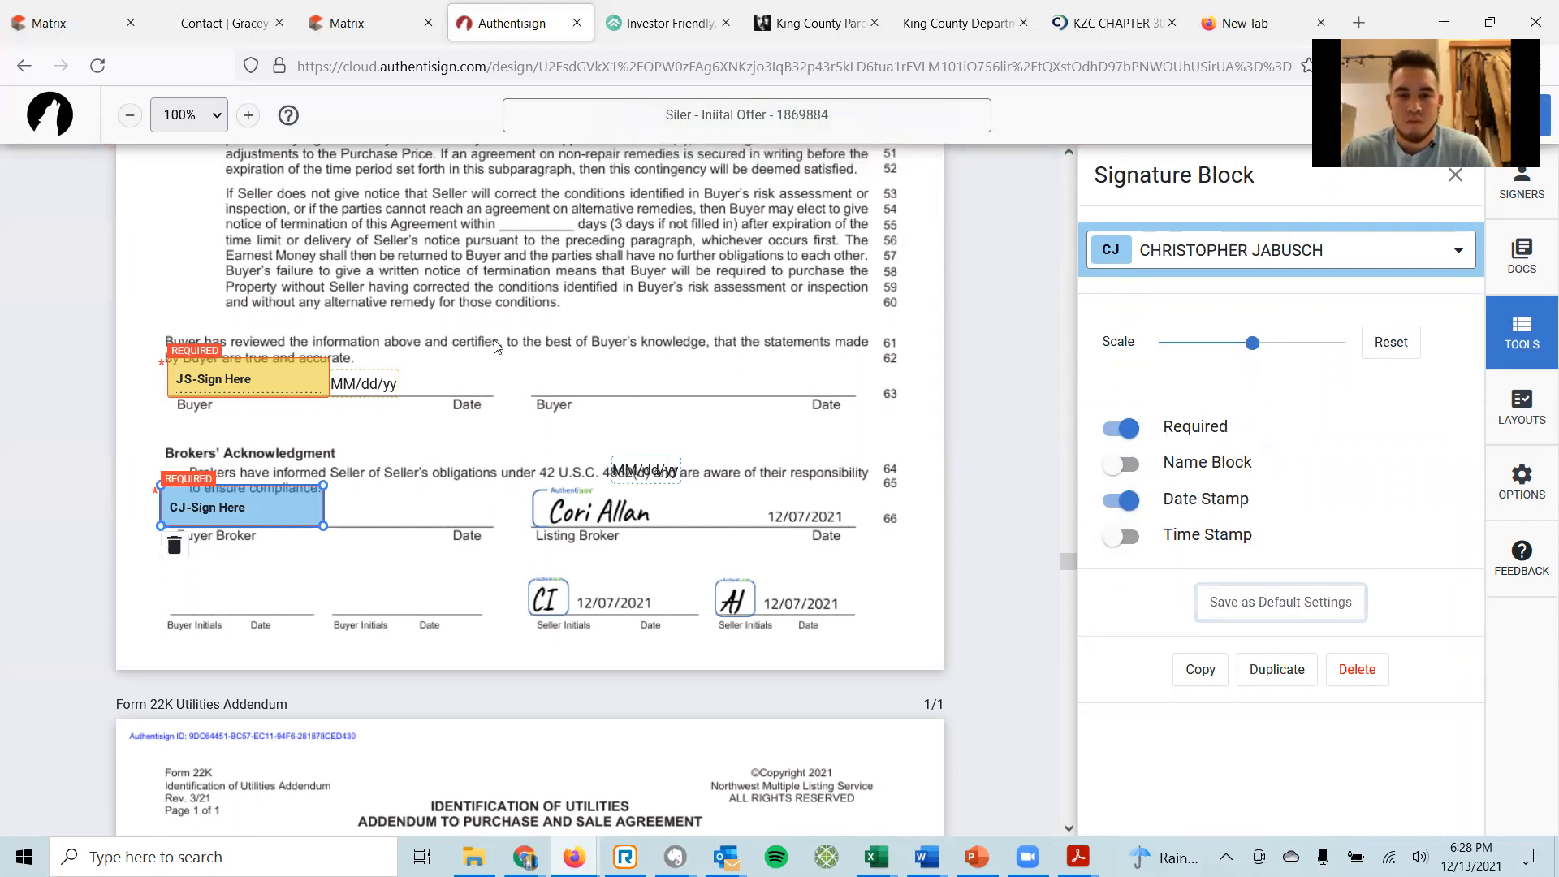
pyautogui.moveTo(658, 467); pyautogui.dragTo(358, 524)
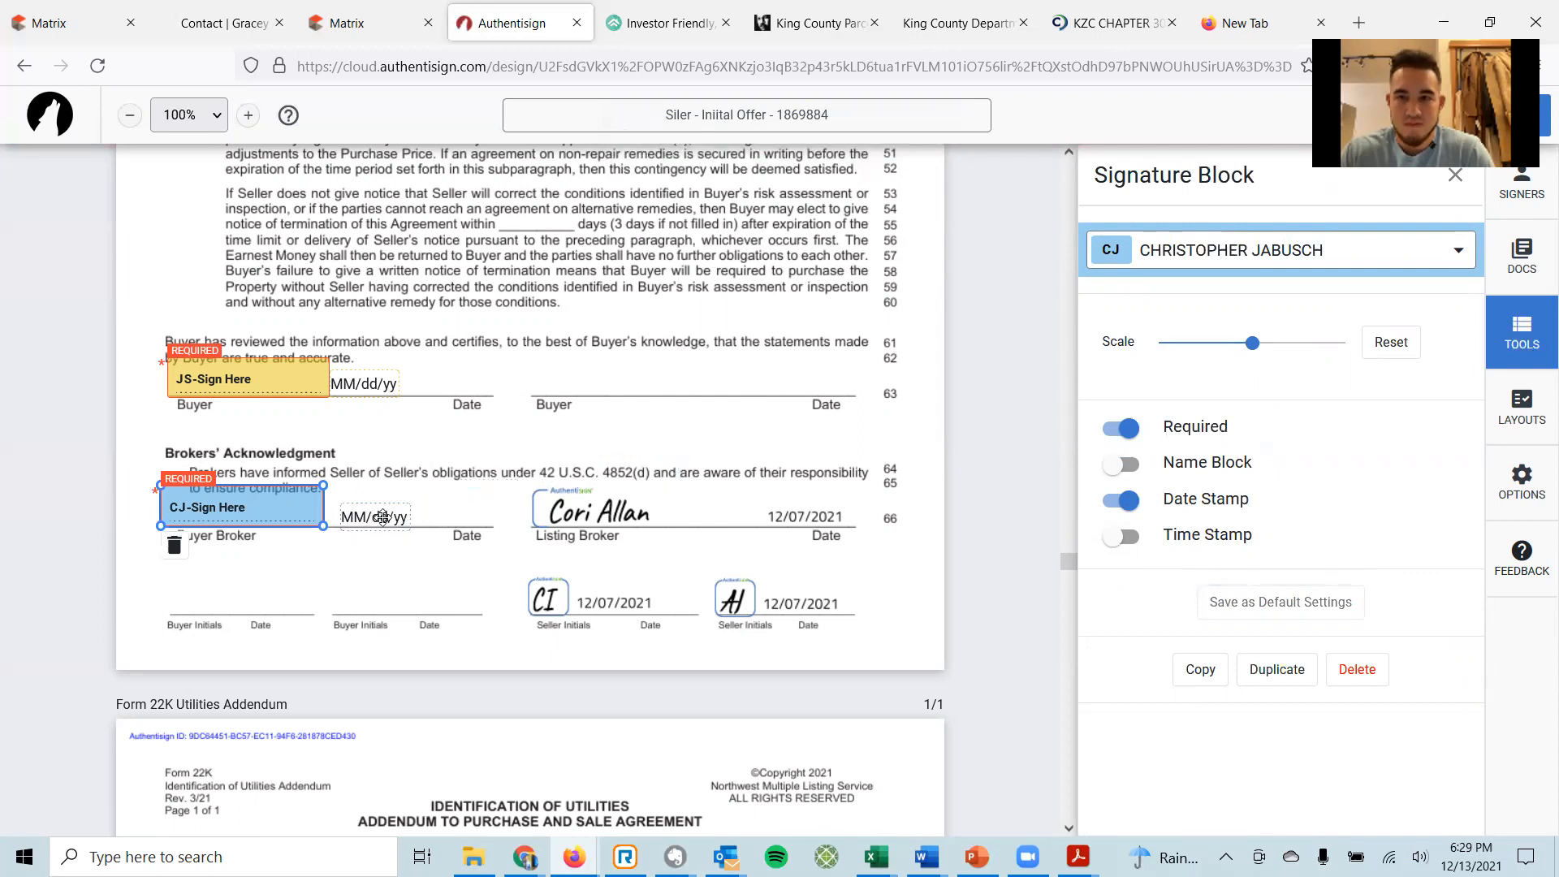
# Reassign the Buyer Broker signature to the buyer, make the buyer the signer, and place buyer initials.
pyautogui.click(1457, 252)
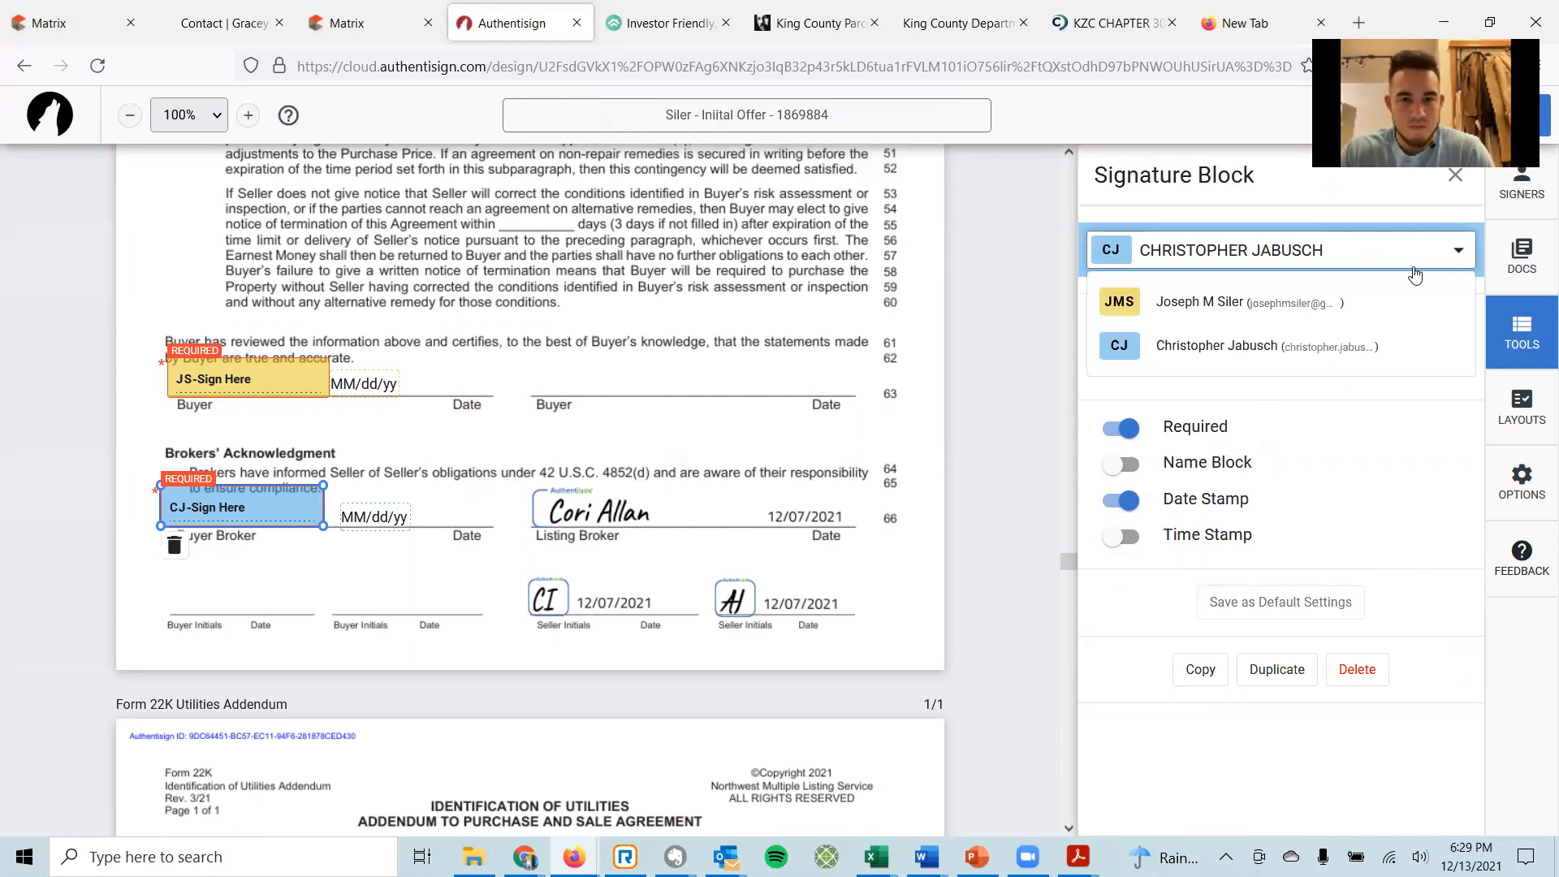
pyautogui.click(1311, 304)
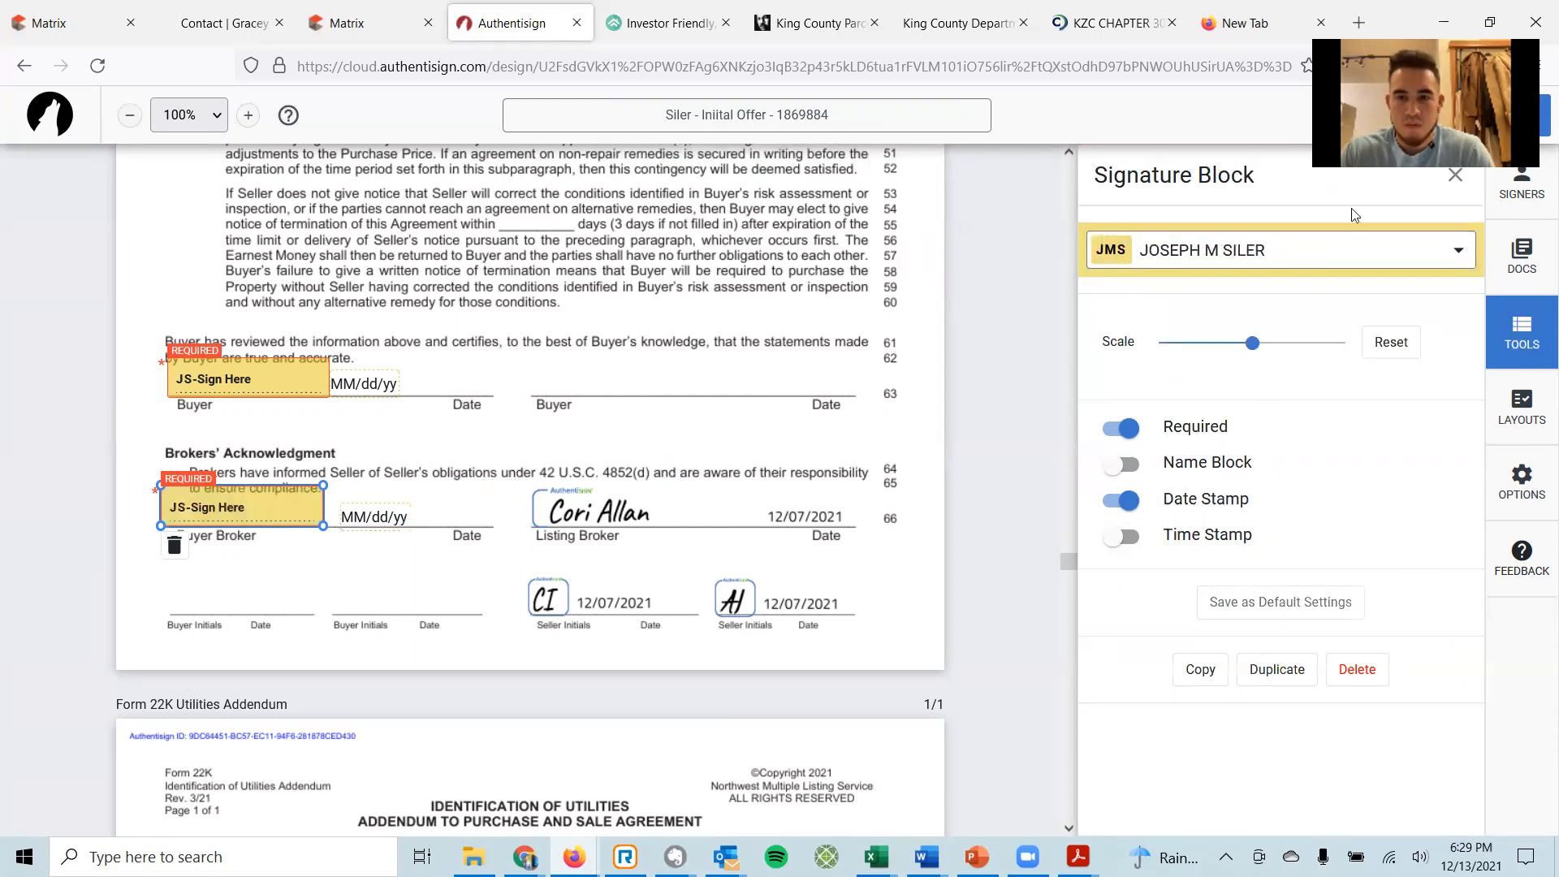
pyautogui.click(1455, 176)
pyautogui.click(1417, 247)
pyautogui.click(1305, 304)
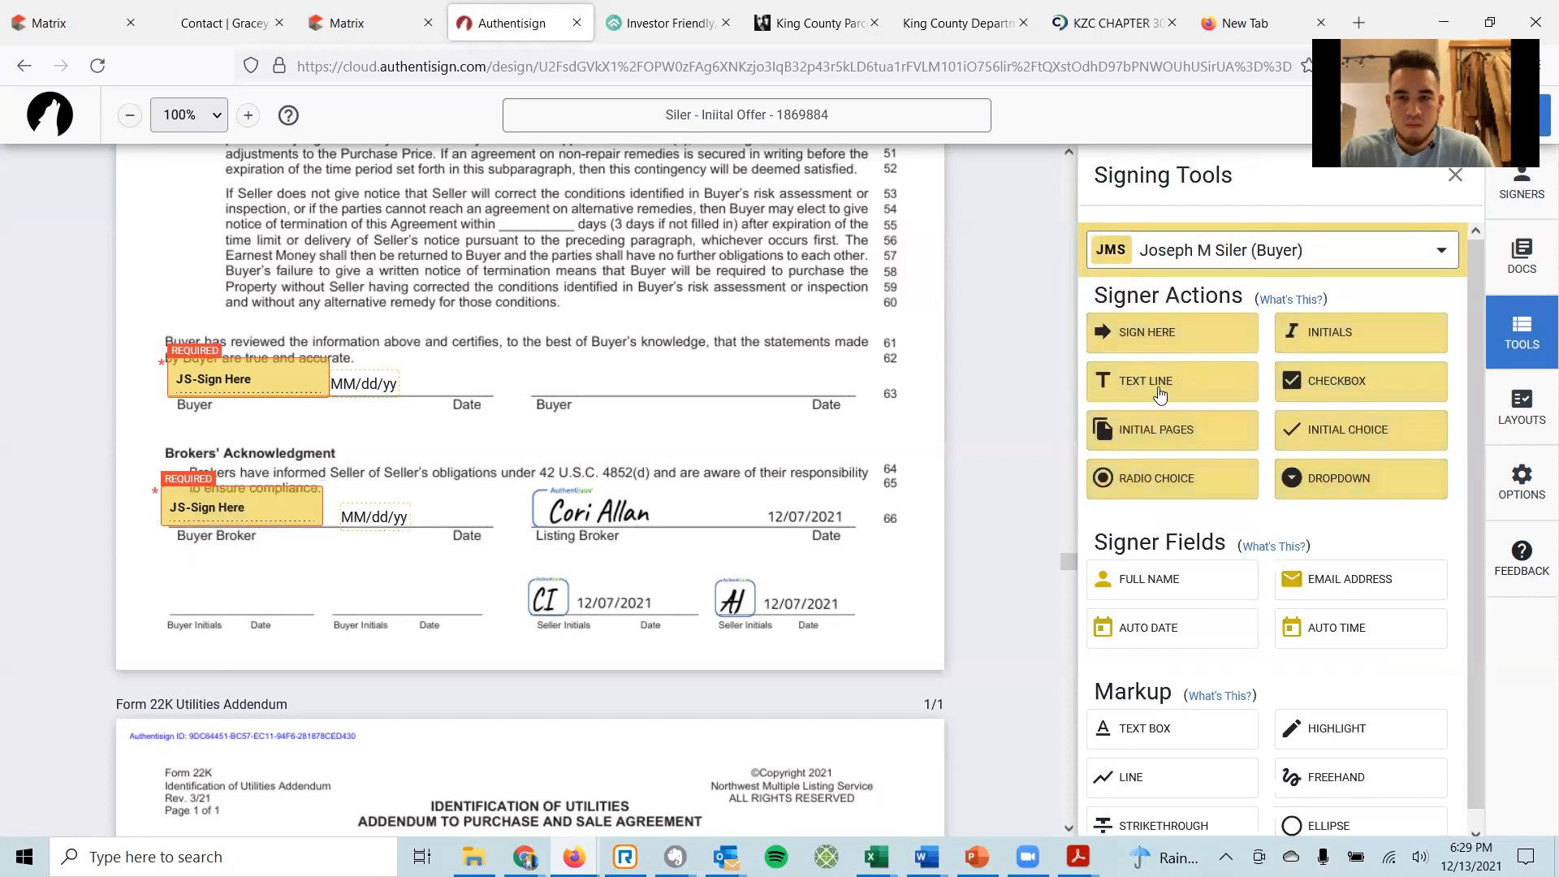
pyautogui.moveTo(1307, 337); pyautogui.dragTo(177, 570)
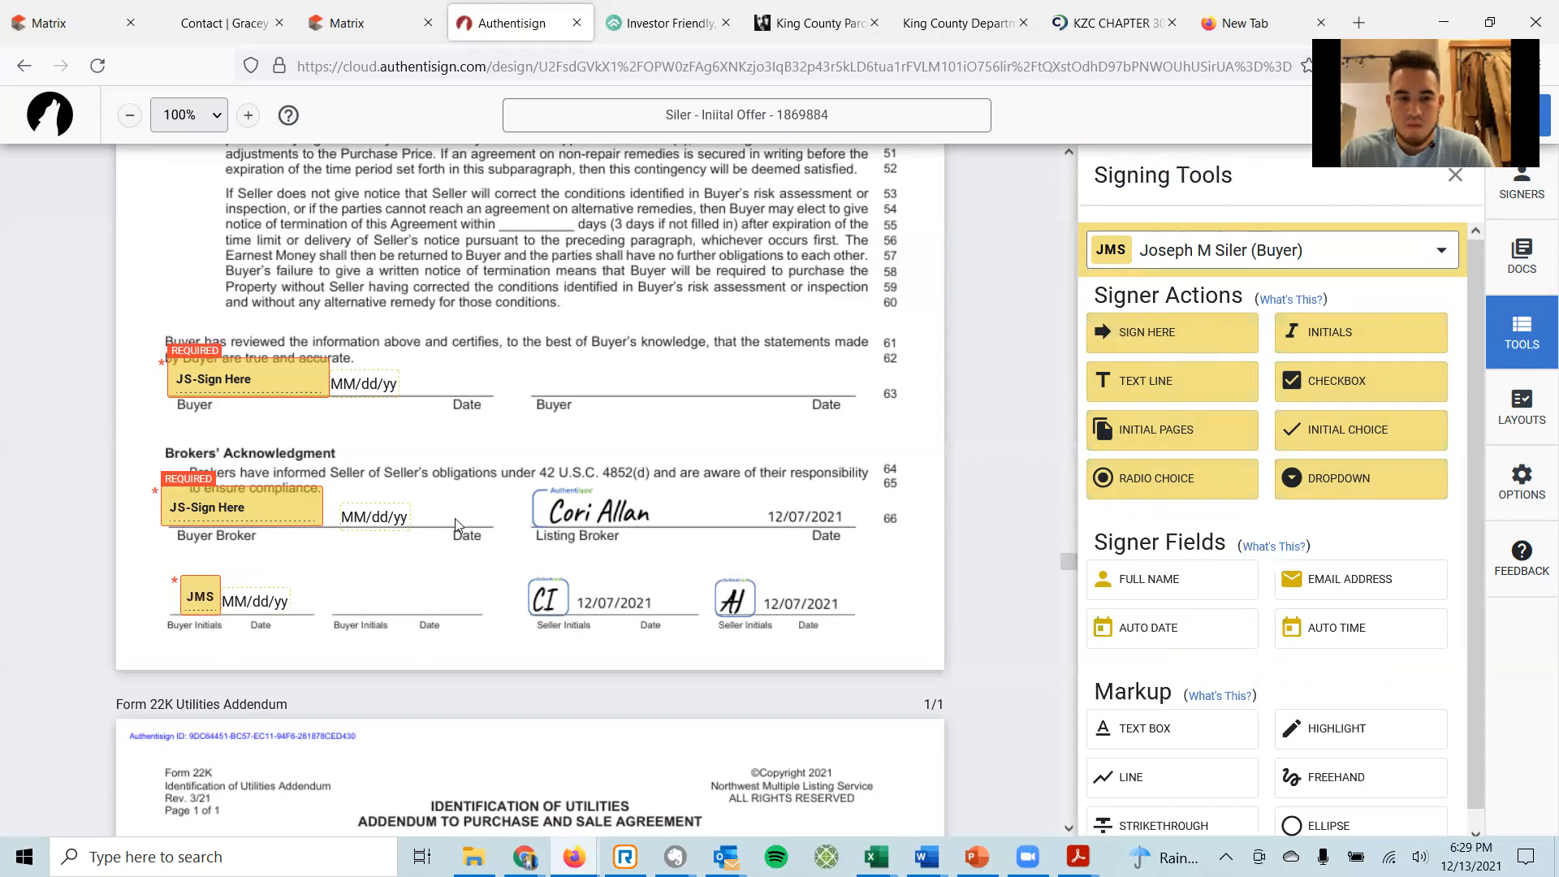
# Add an empty text box on the agreement-dated blank of line 1 in the Form 22K Utilities Addendum.
pyautogui.scroll(-5, 454, 518)
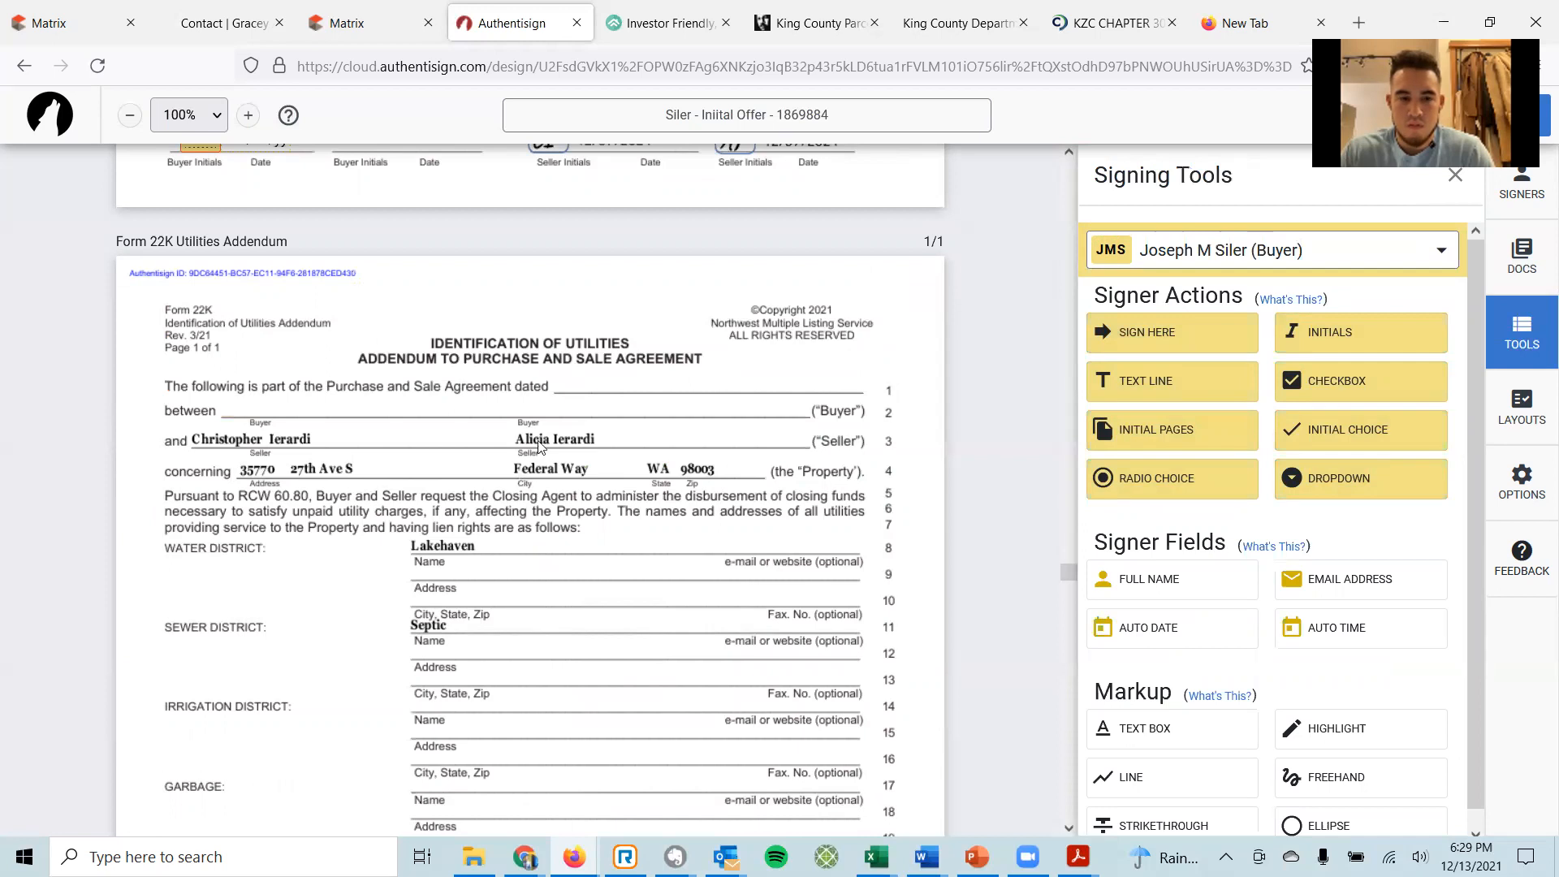
pyautogui.scroll(-6, 547, 507)
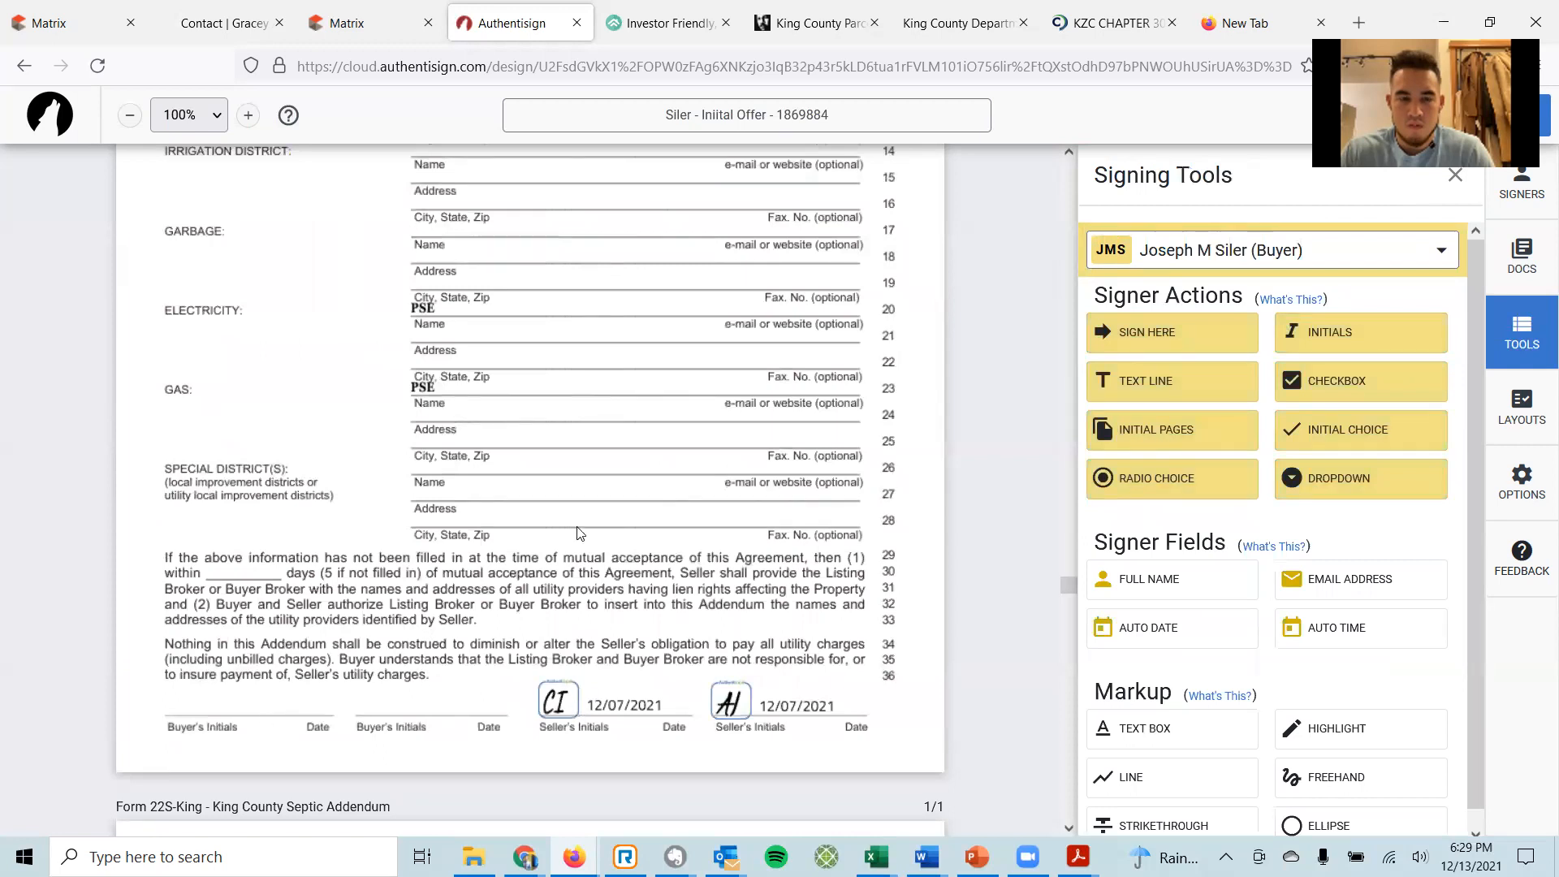
pyautogui.scroll(8, 579, 532)
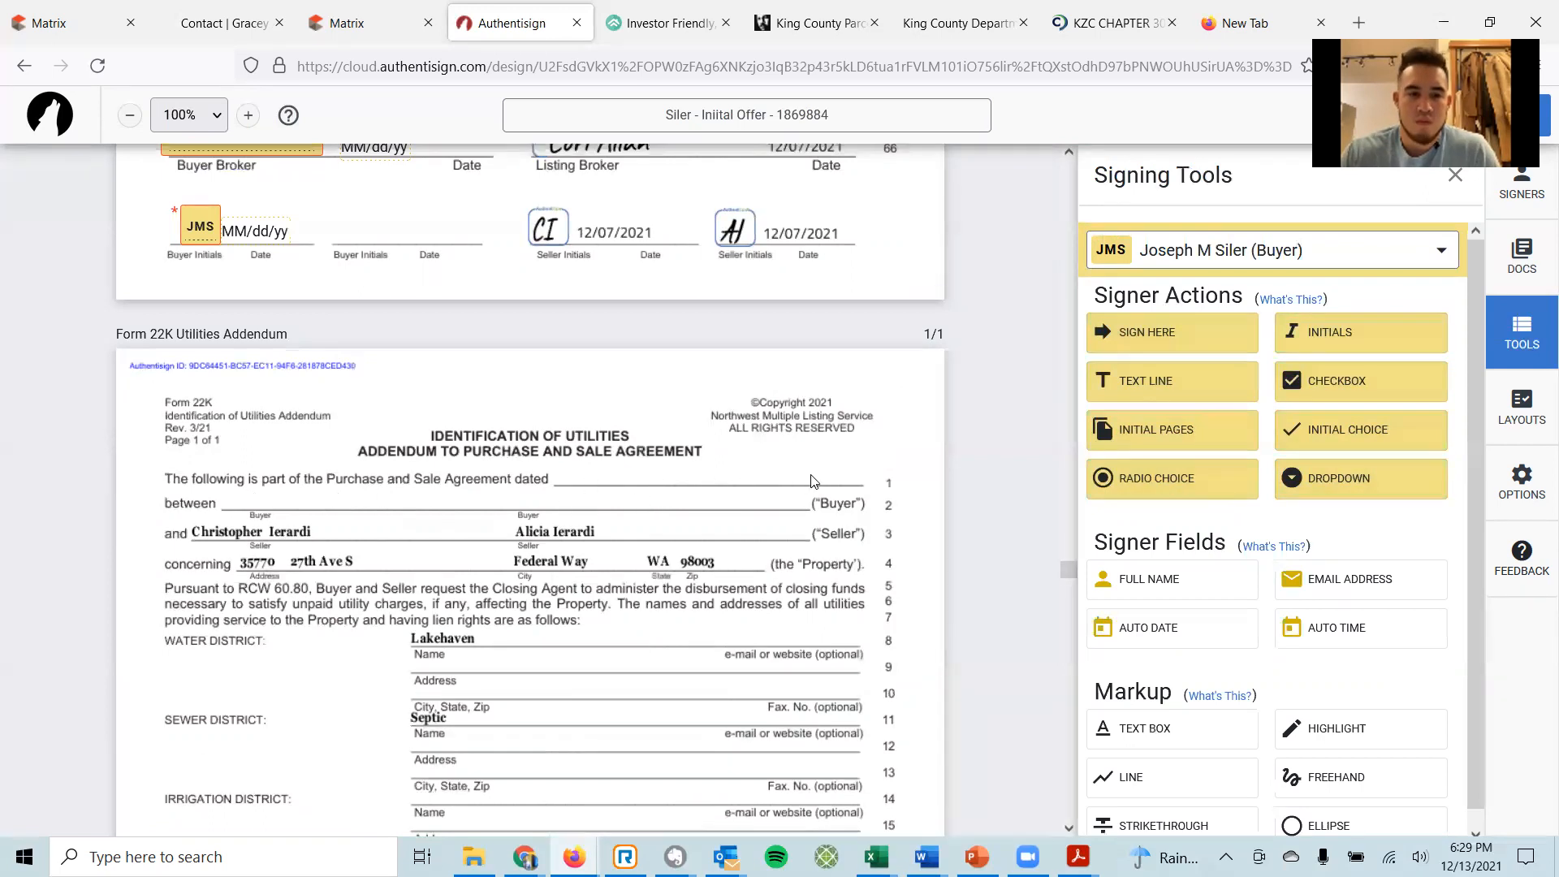
pyautogui.click(1159, 736)
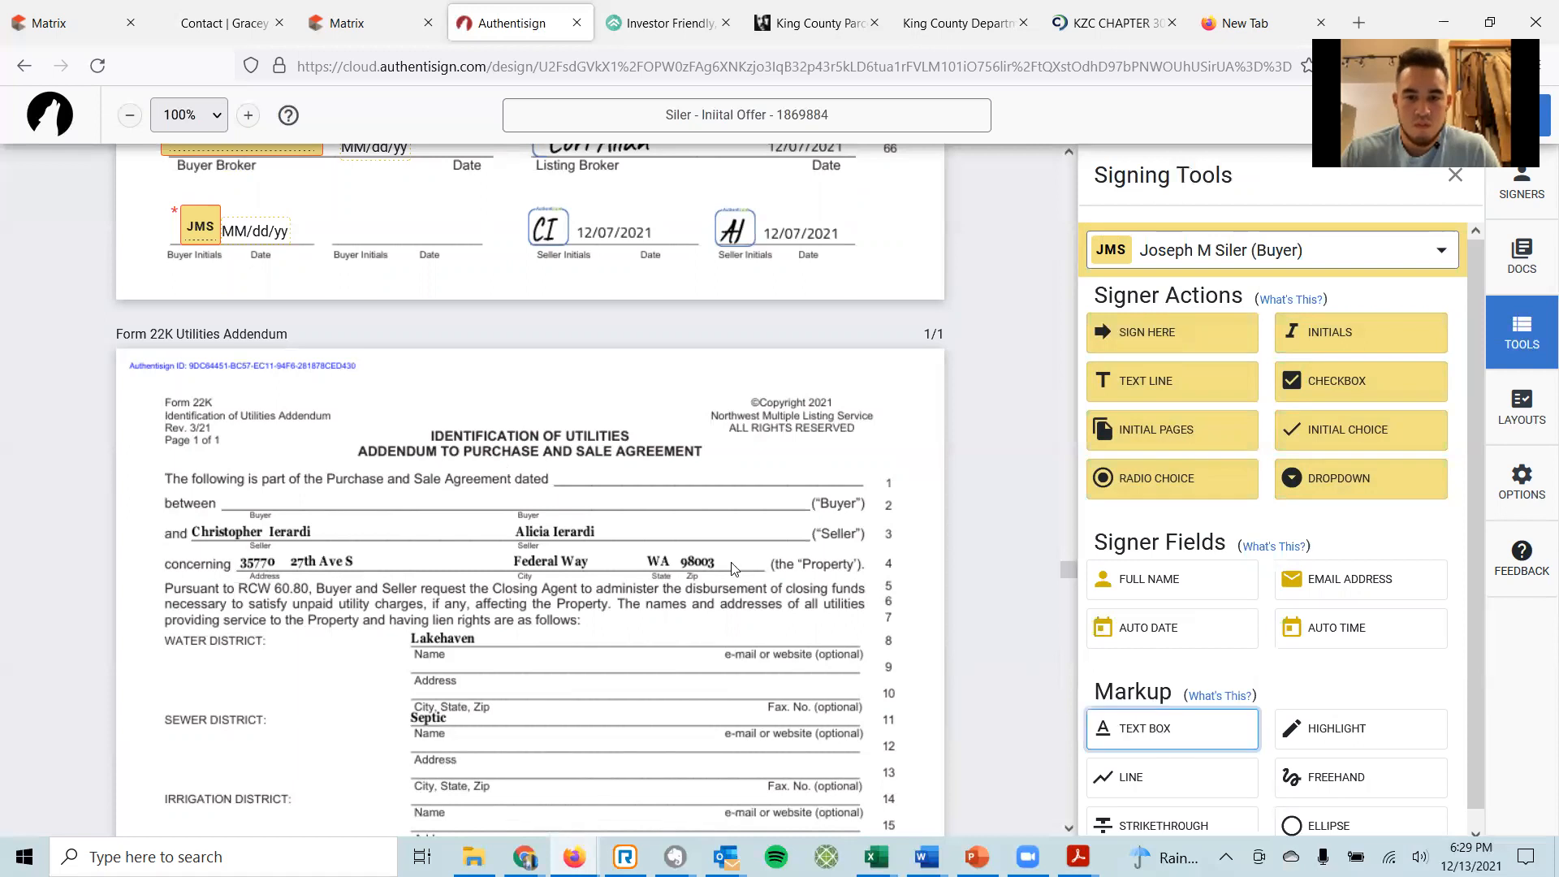
pyautogui.click(573, 478)
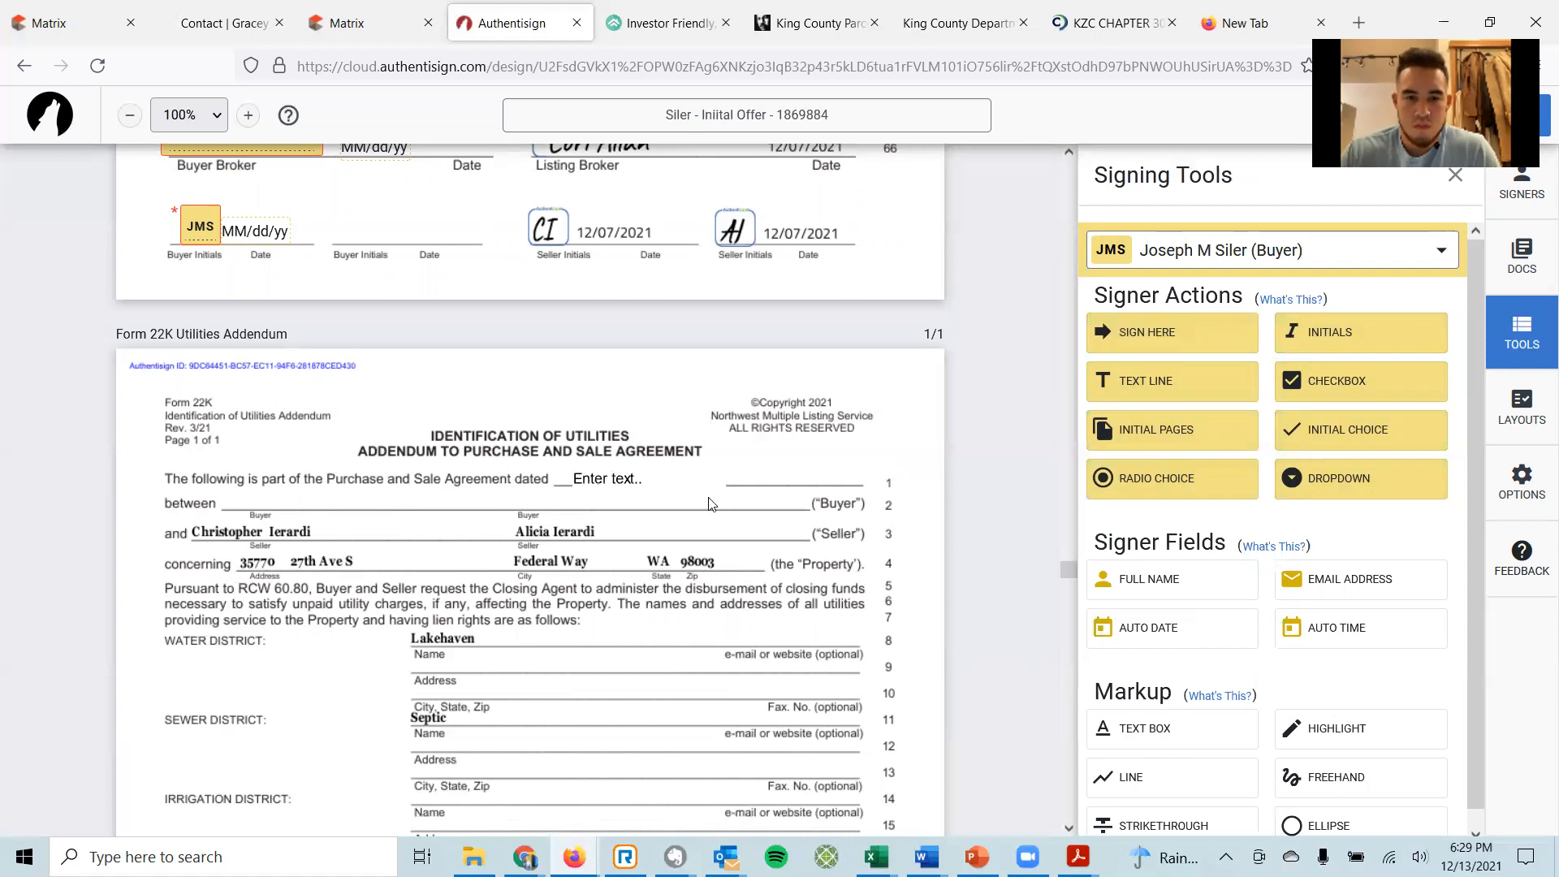
pyautogui.click(617, 478)
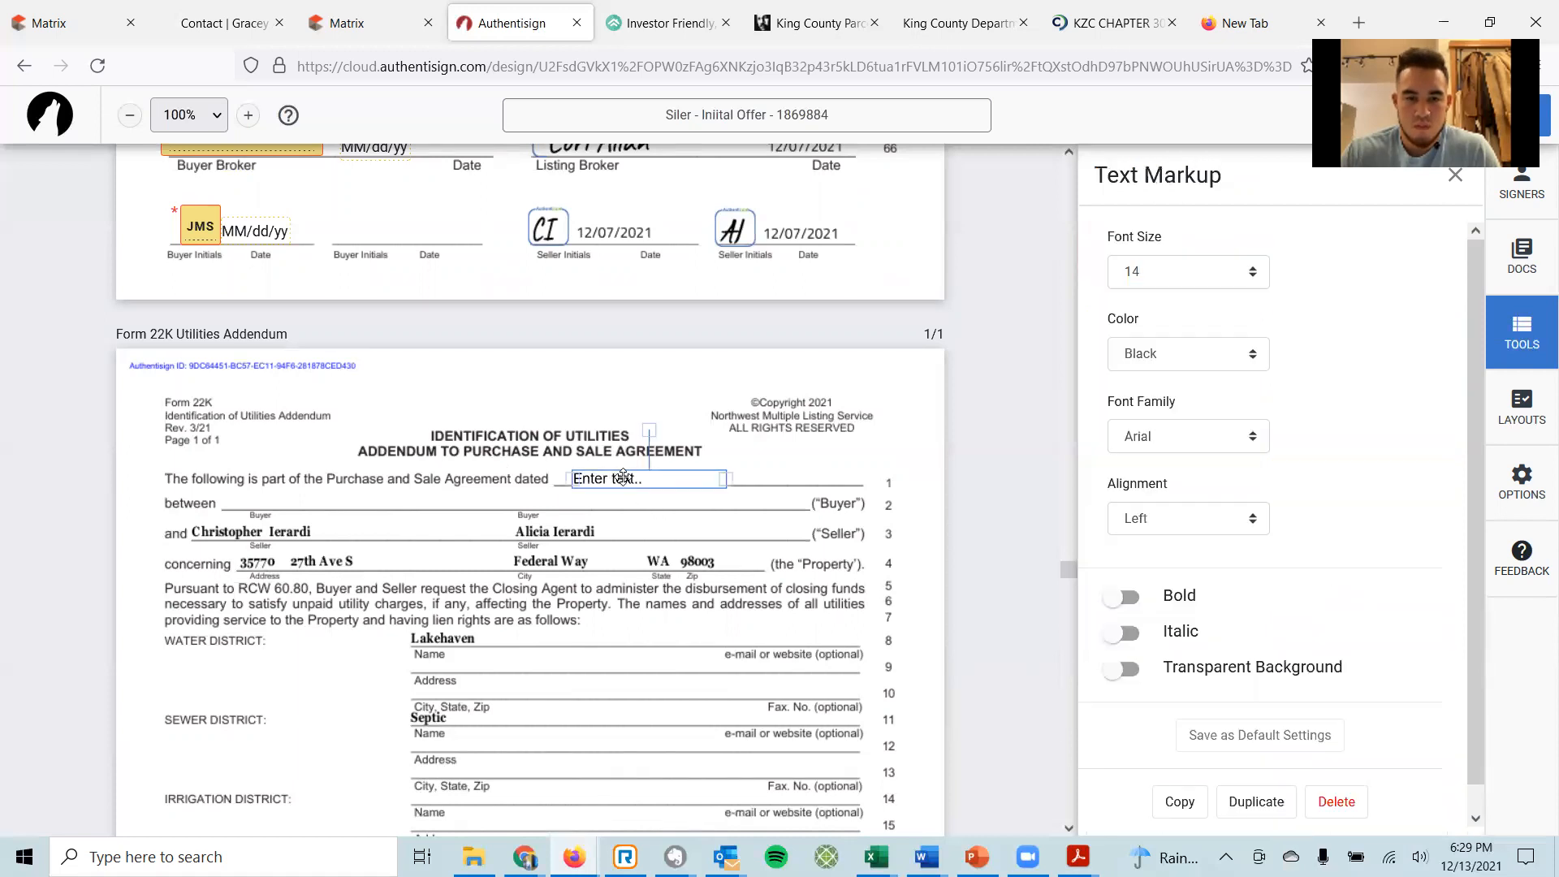
pyautogui.click(317, 502)
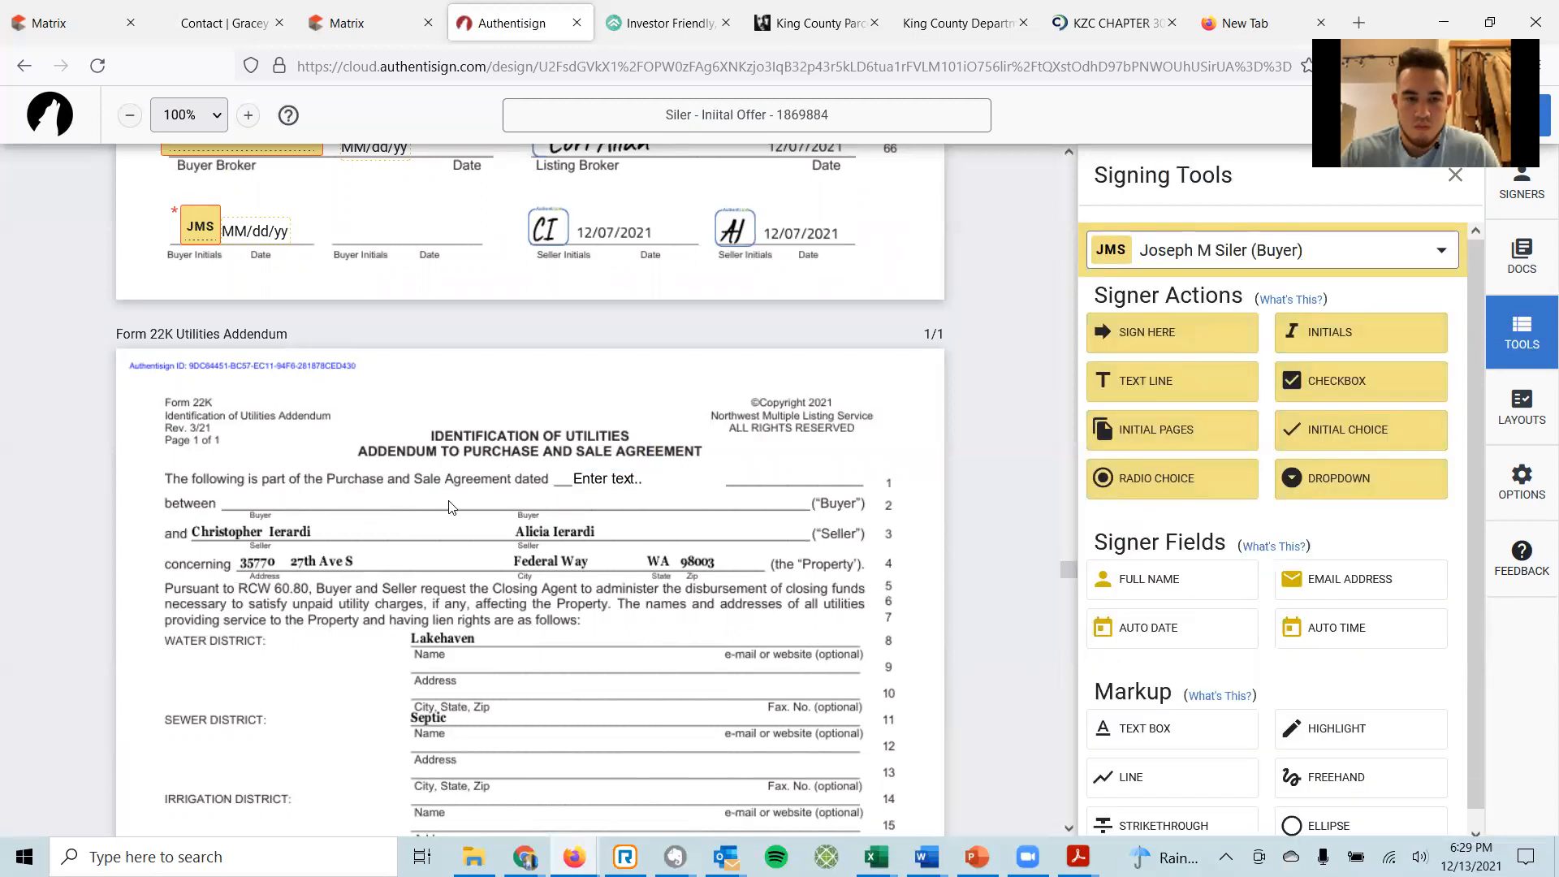
# Place required, dated buyer sign-here fields on Form 17's Buyer lines 292 and 297.
pyautogui.scroll(-12, 474, 509)
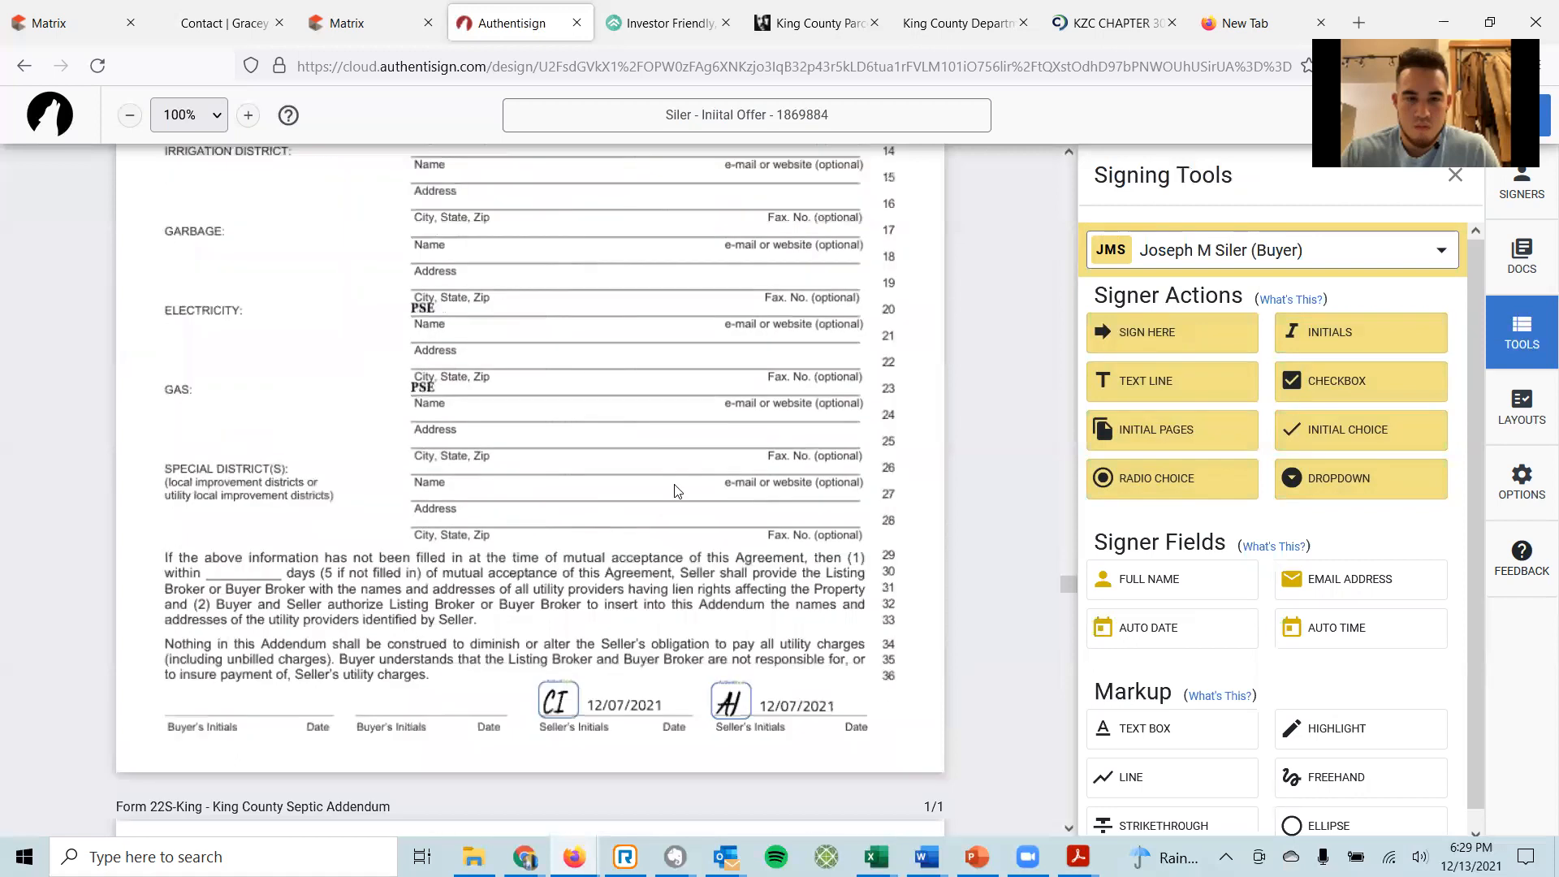
pyautogui.scroll(-5, 705, 476)
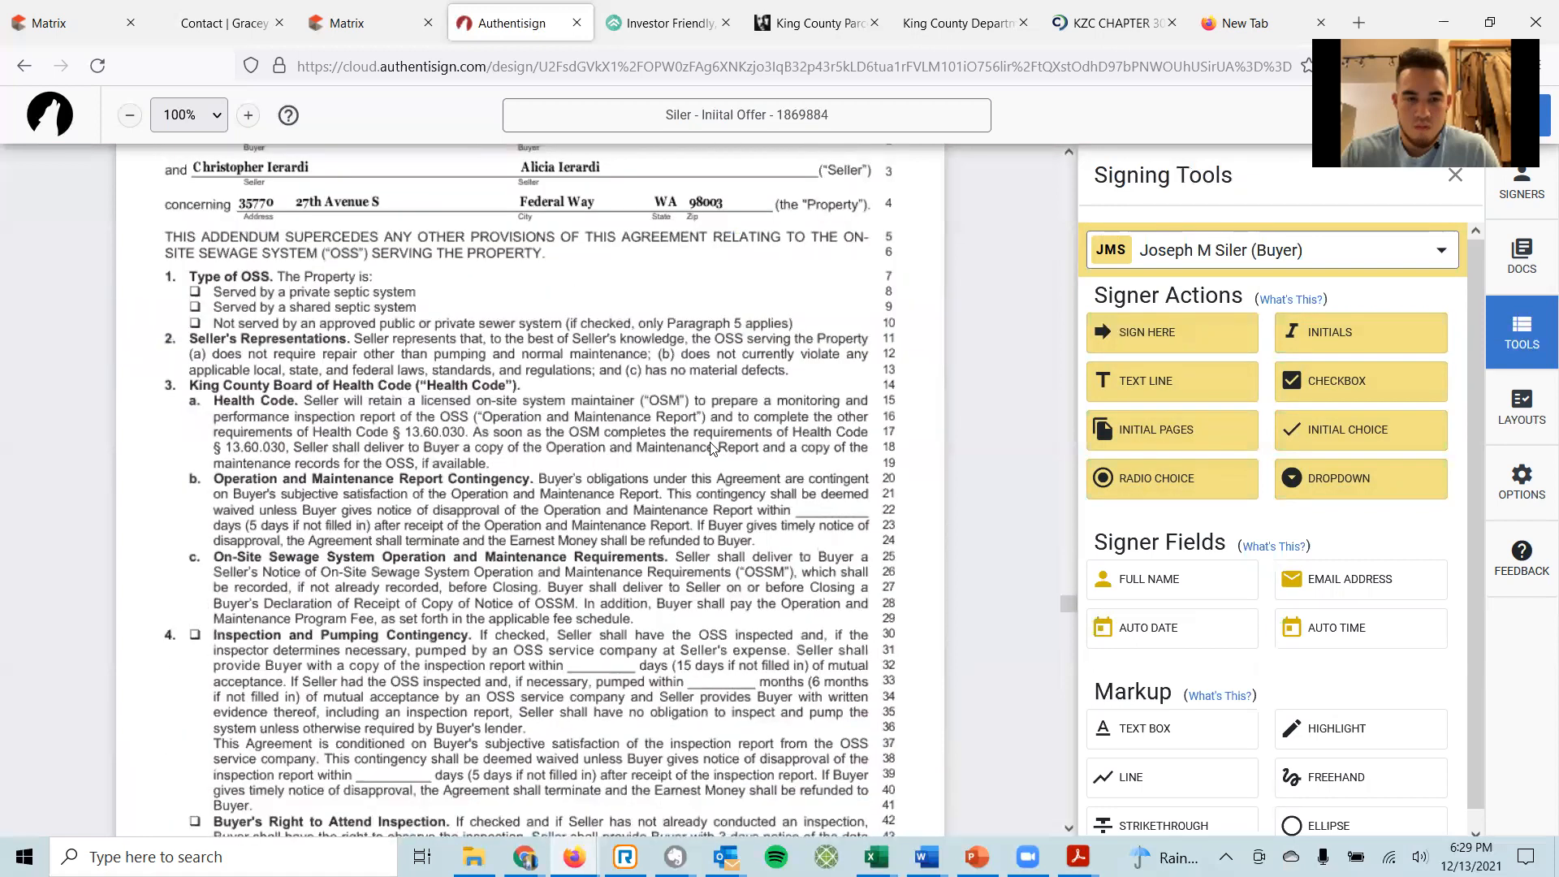
pyautogui.scroll(-10, 711, 447)
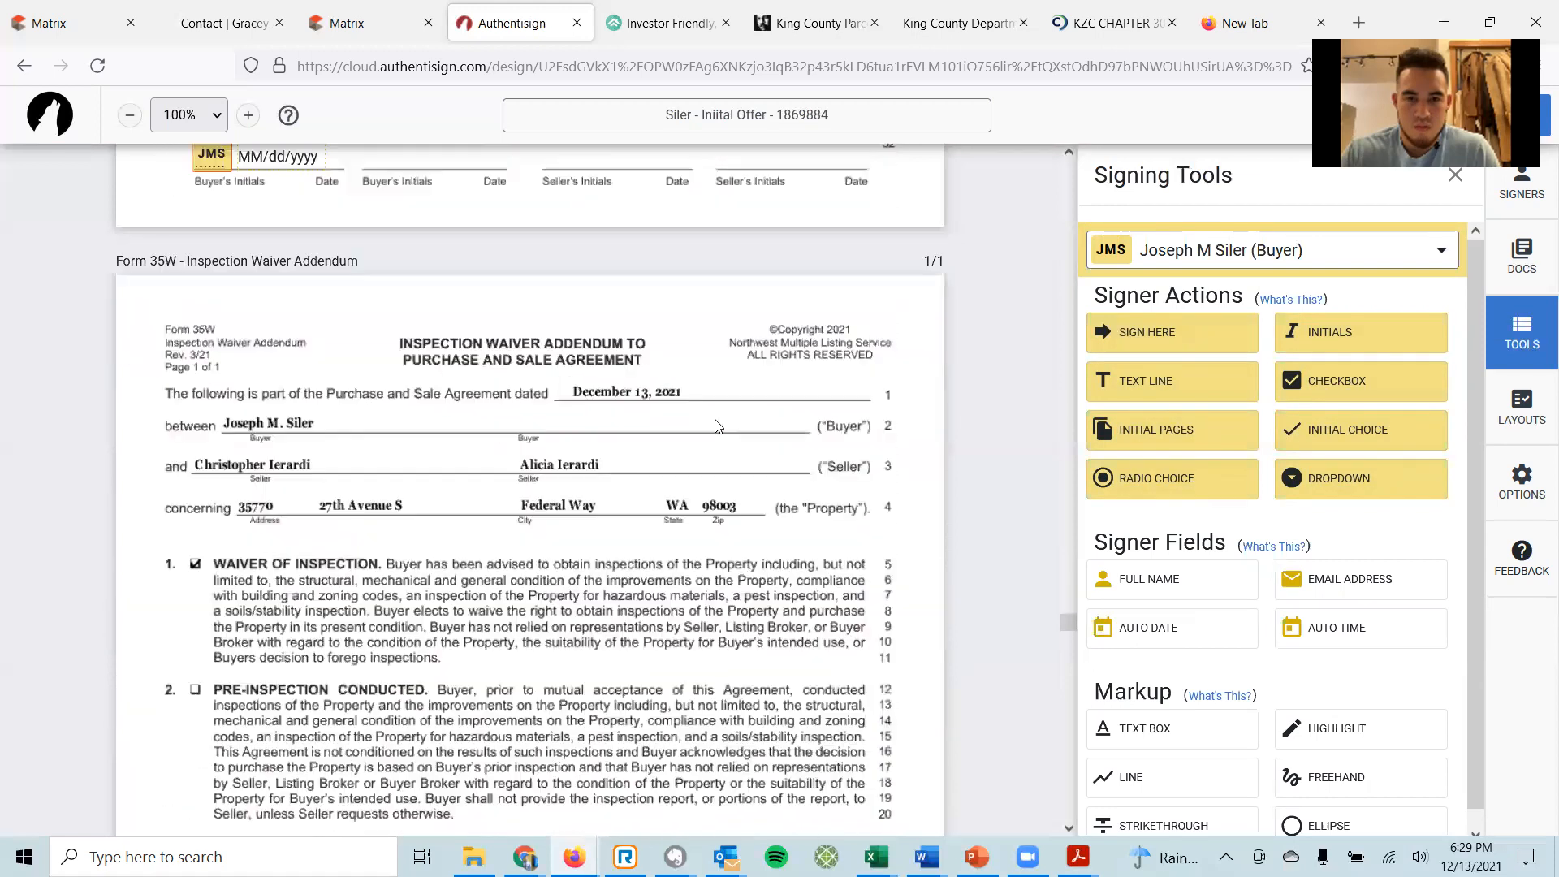
pyautogui.scroll(-2, 718, 423)
pyautogui.scroll(-14, 719, 417)
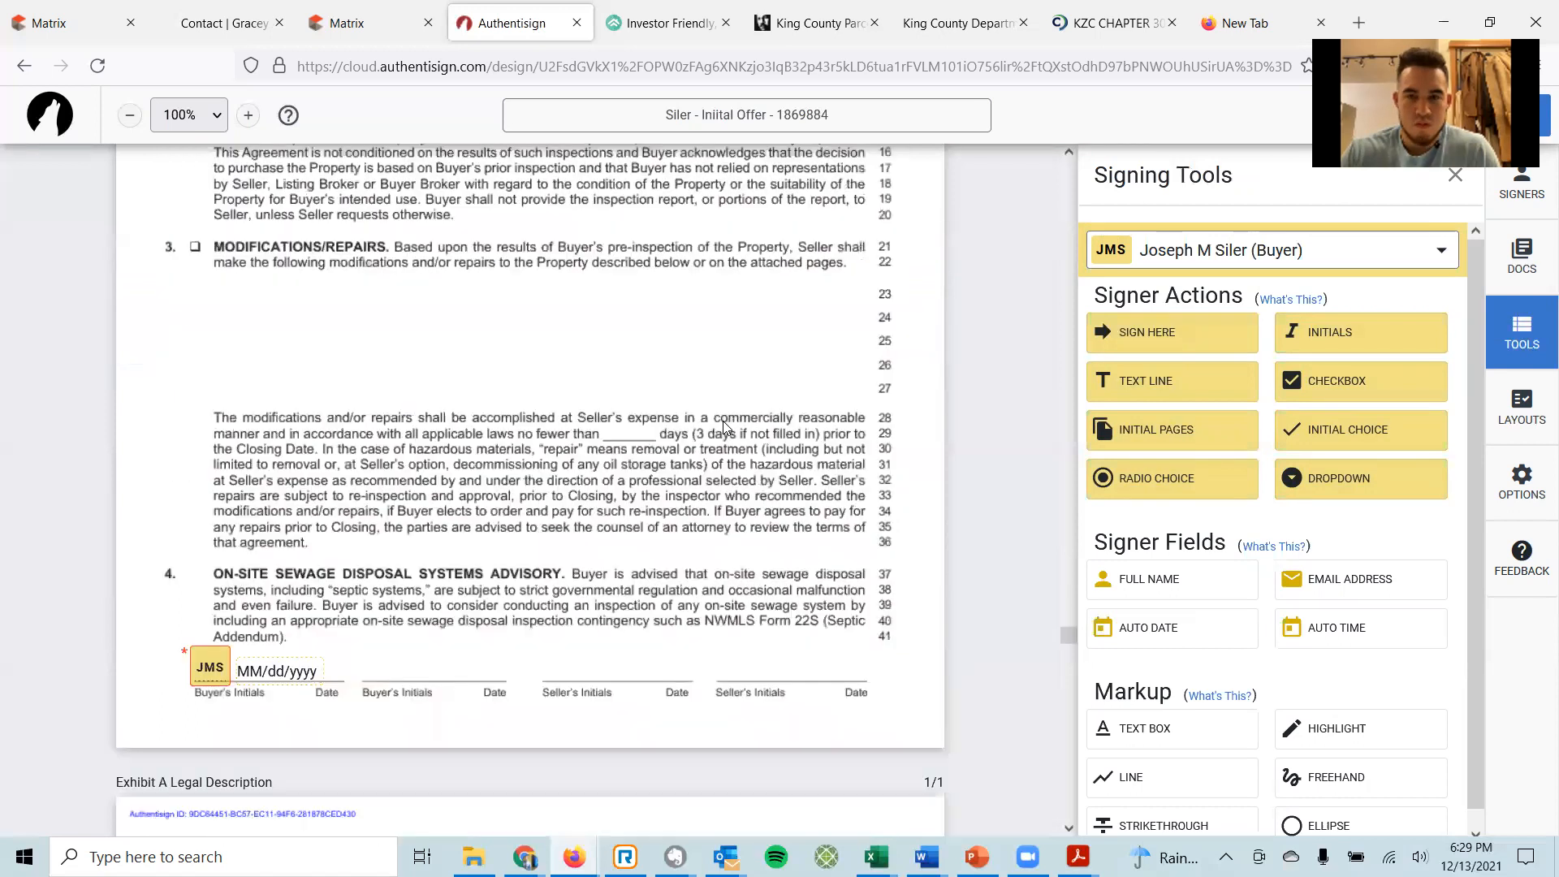
pyautogui.scroll(-7, 723, 412)
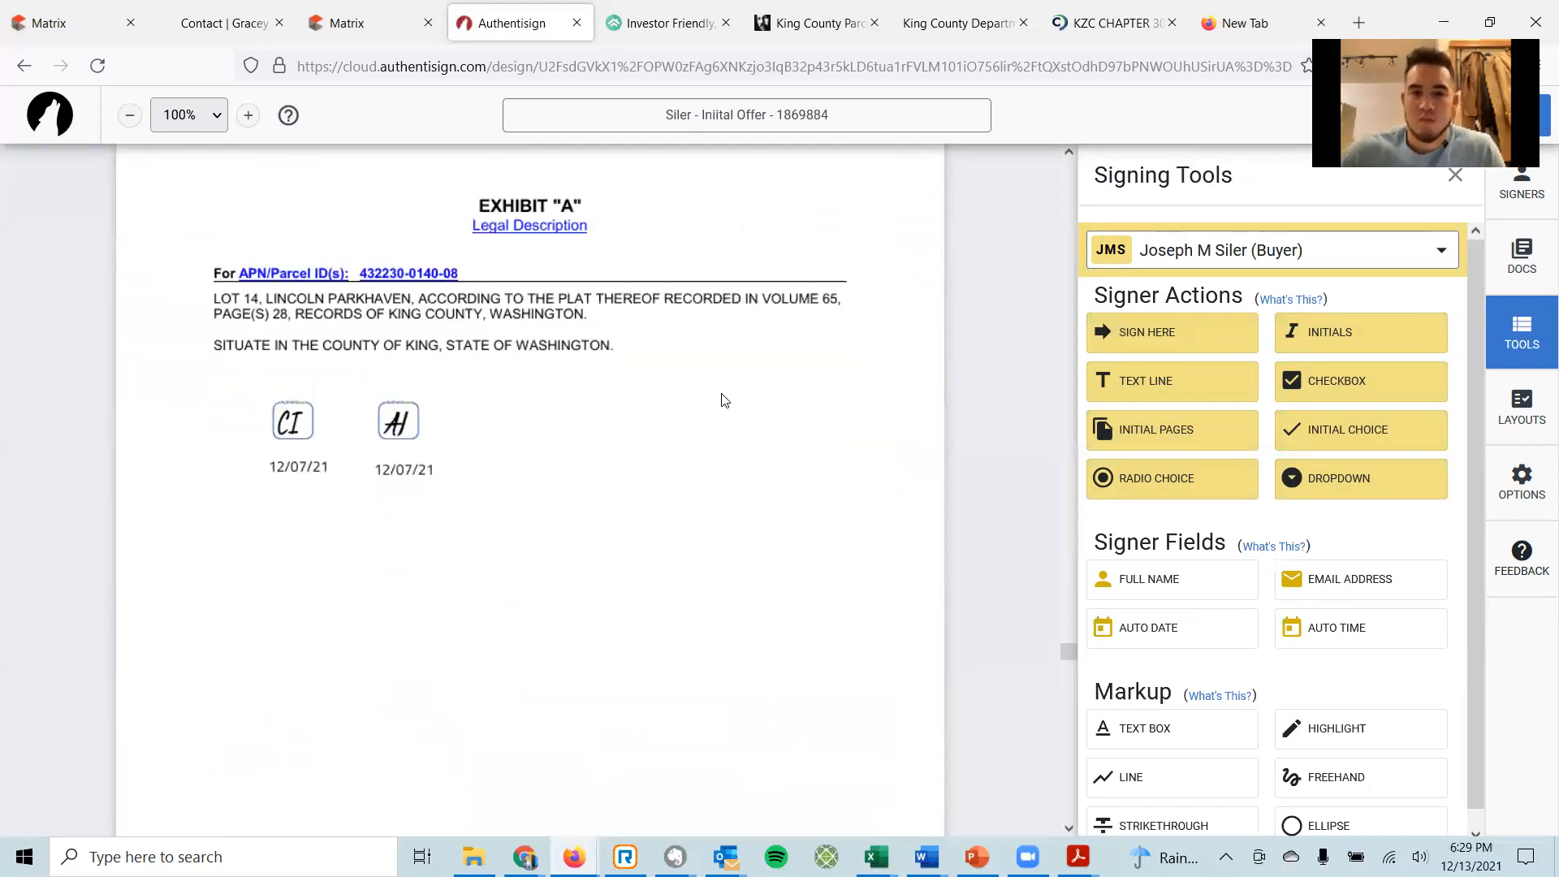
pyautogui.scroll(-14, 729, 405)
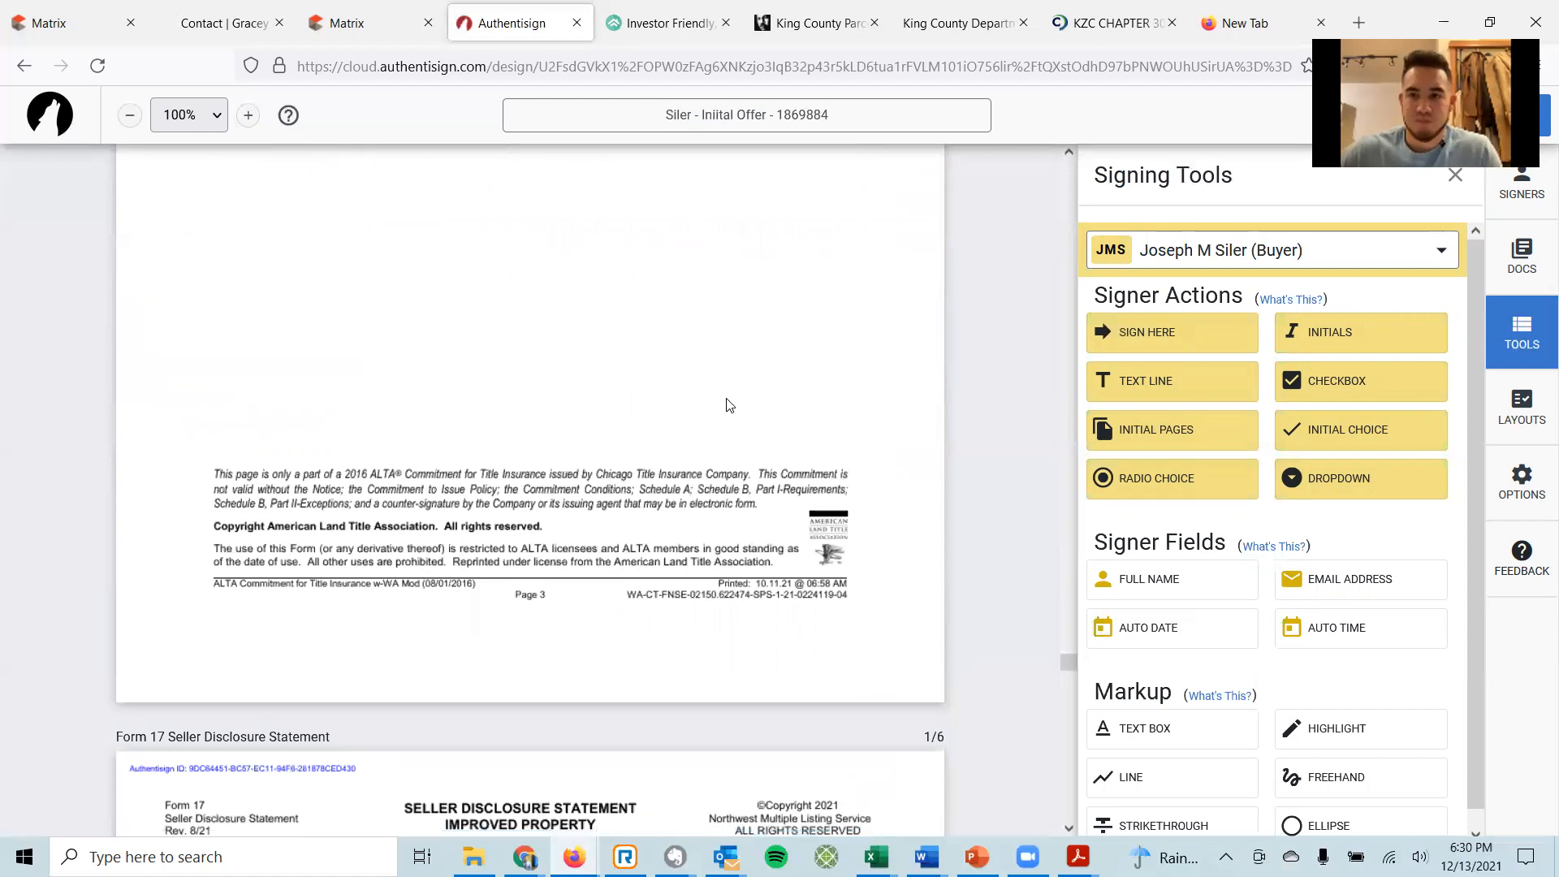
pyautogui.scroll(-14, 729, 377)
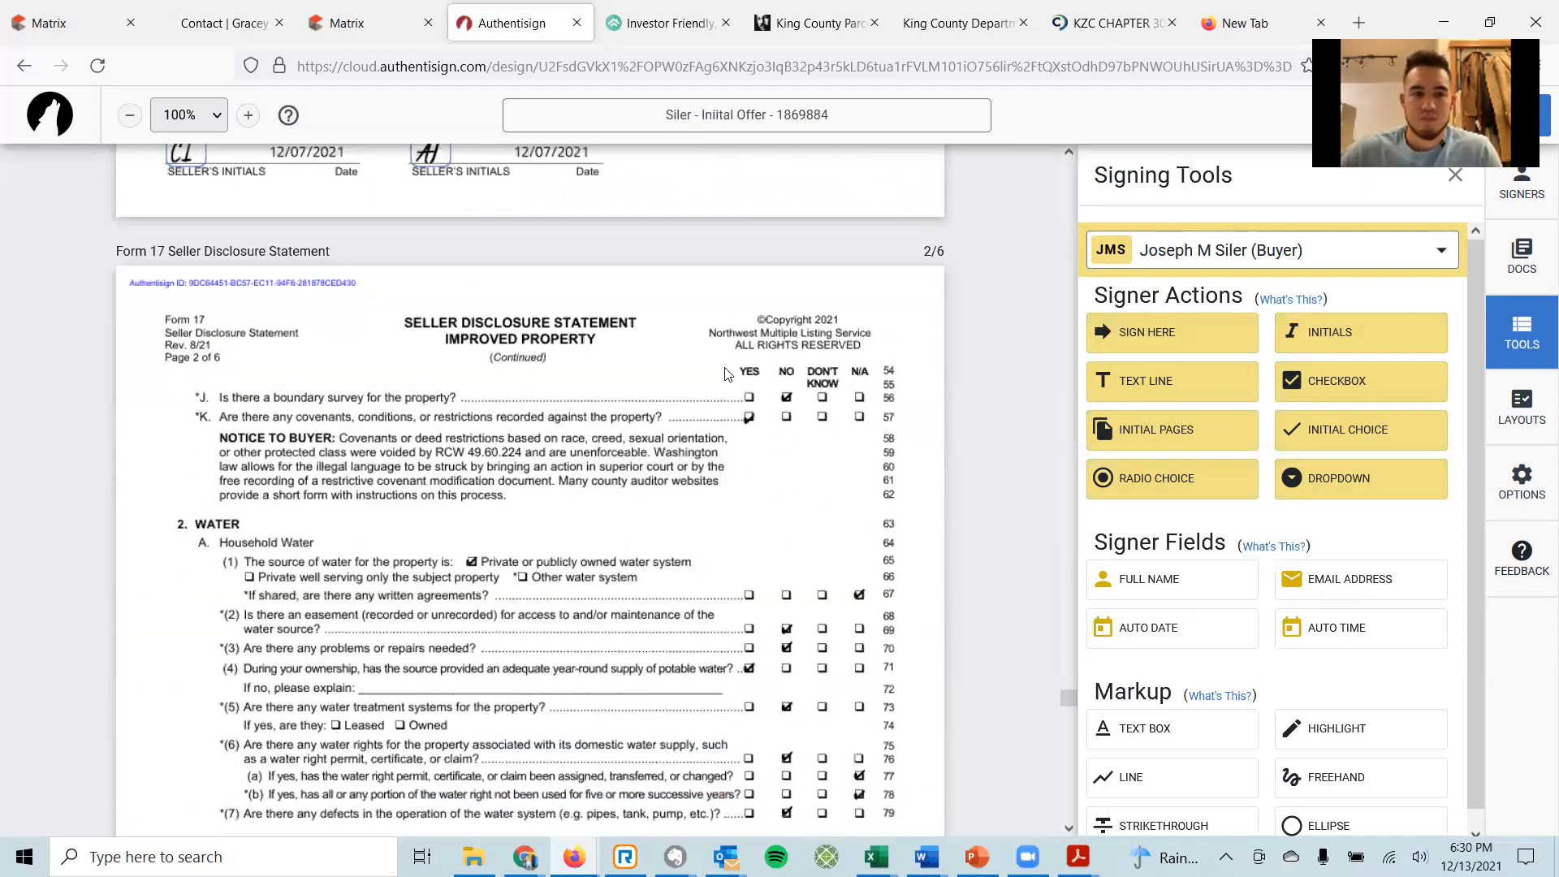
pyautogui.scroll(-20, 718, 369)
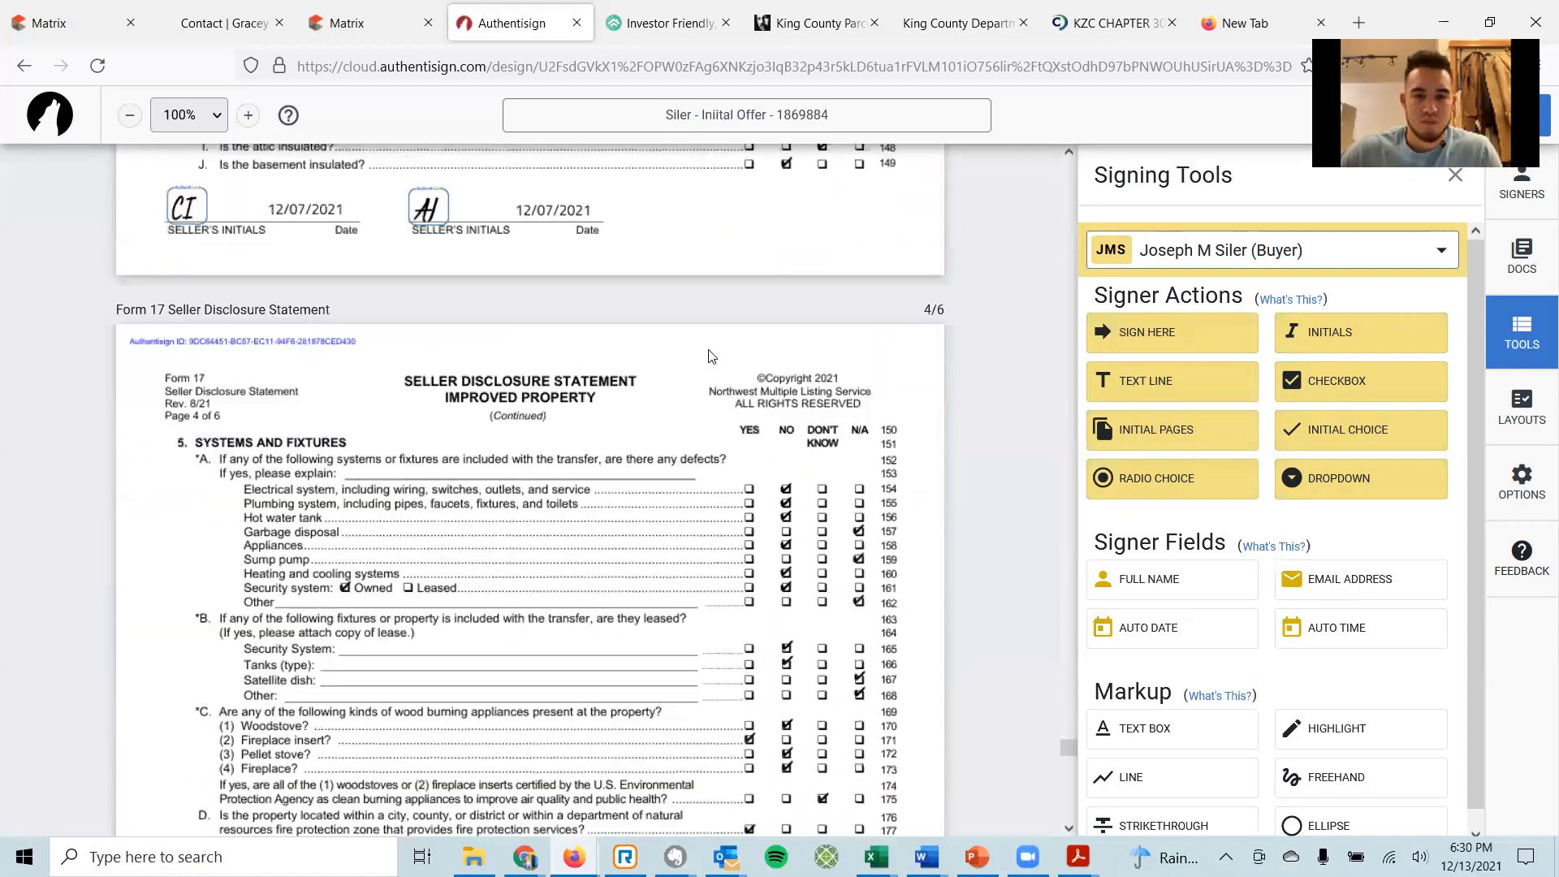
pyautogui.scroll(-10, 706, 349)
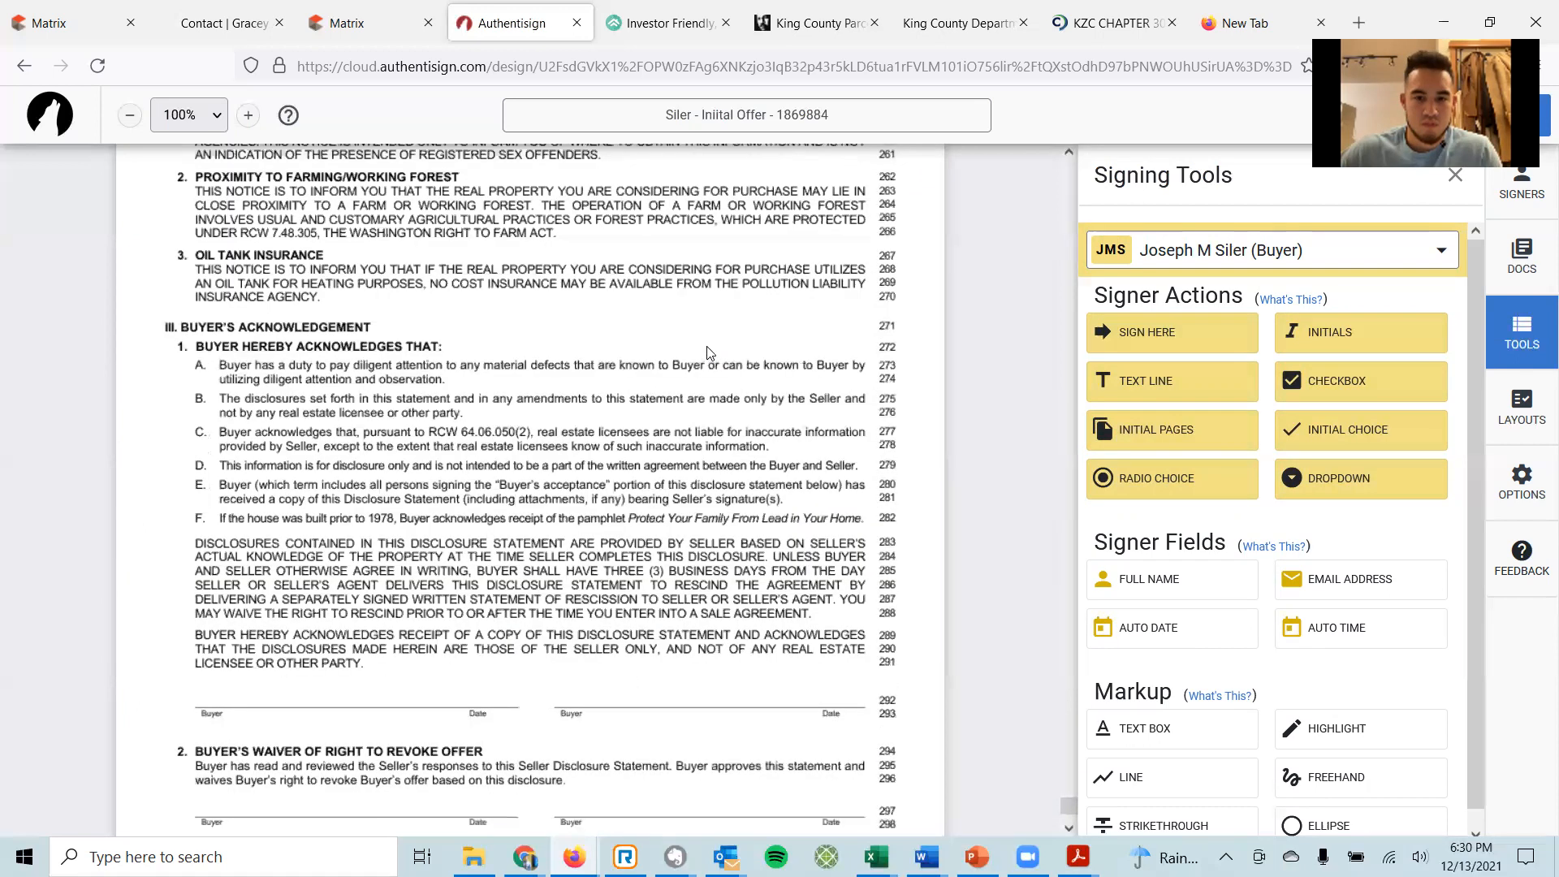
pyautogui.moveTo(1172, 328); pyautogui.dragTo(199, 487)
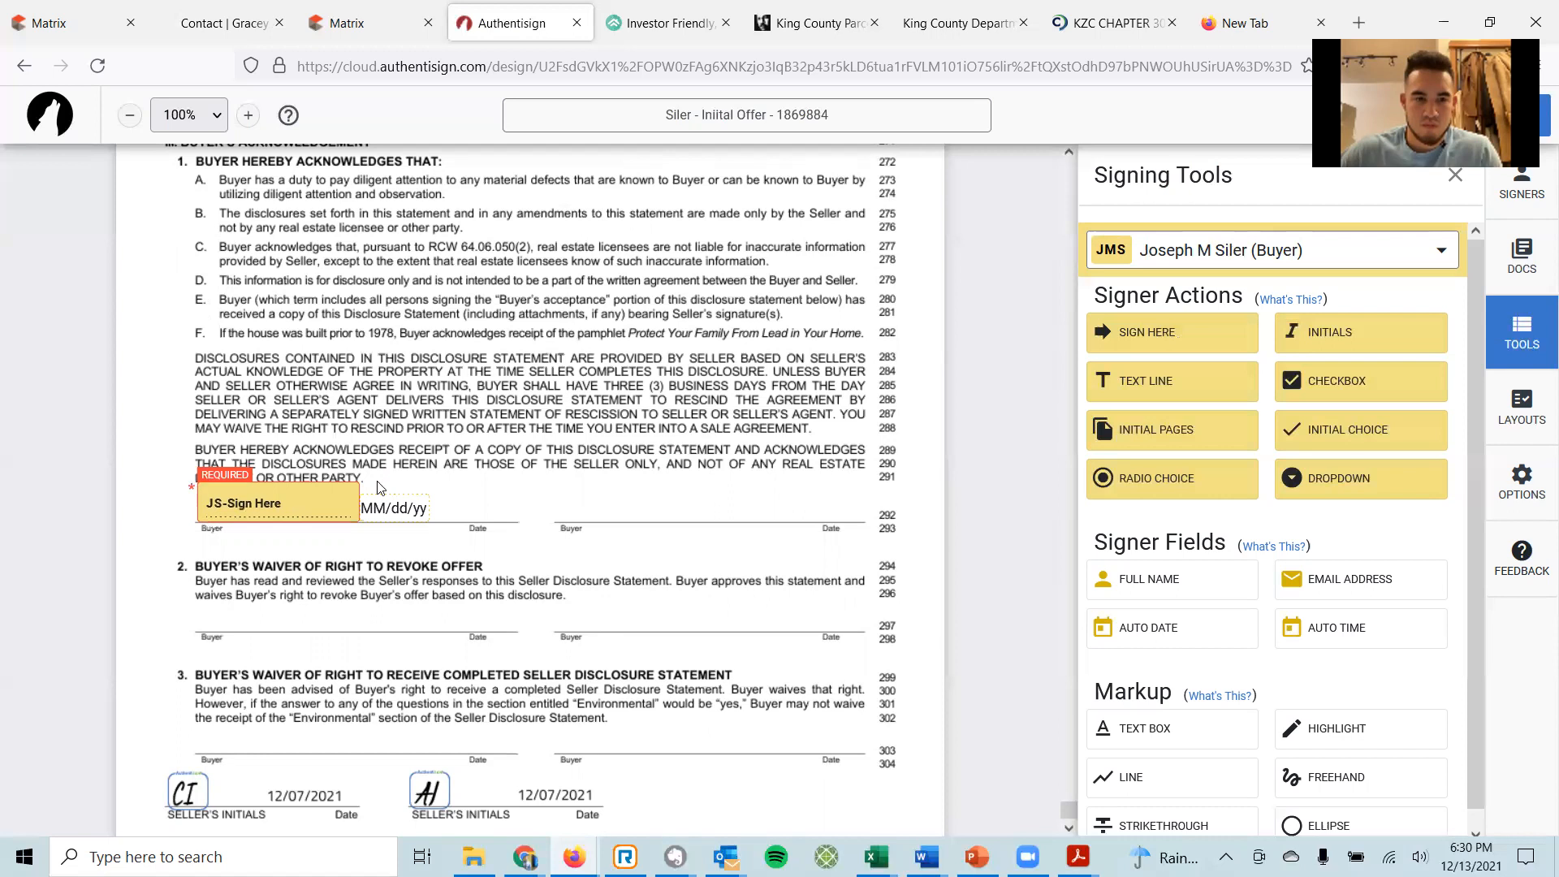
pyautogui.moveTo(1153, 351); pyautogui.dragTo(204, 591)
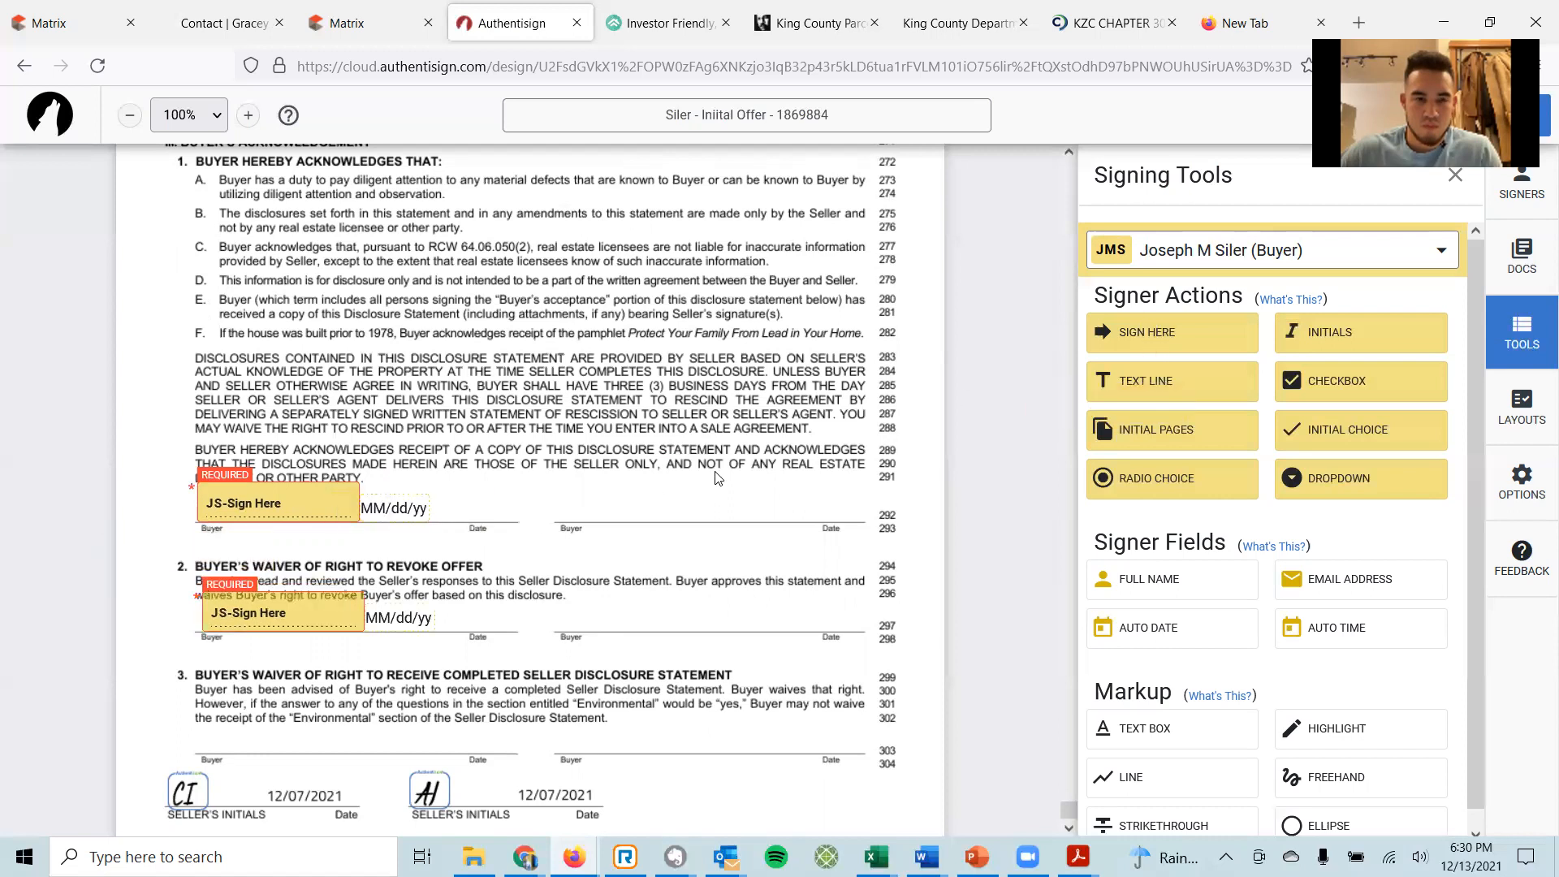
pyautogui.scroll(-1, 703, 485)
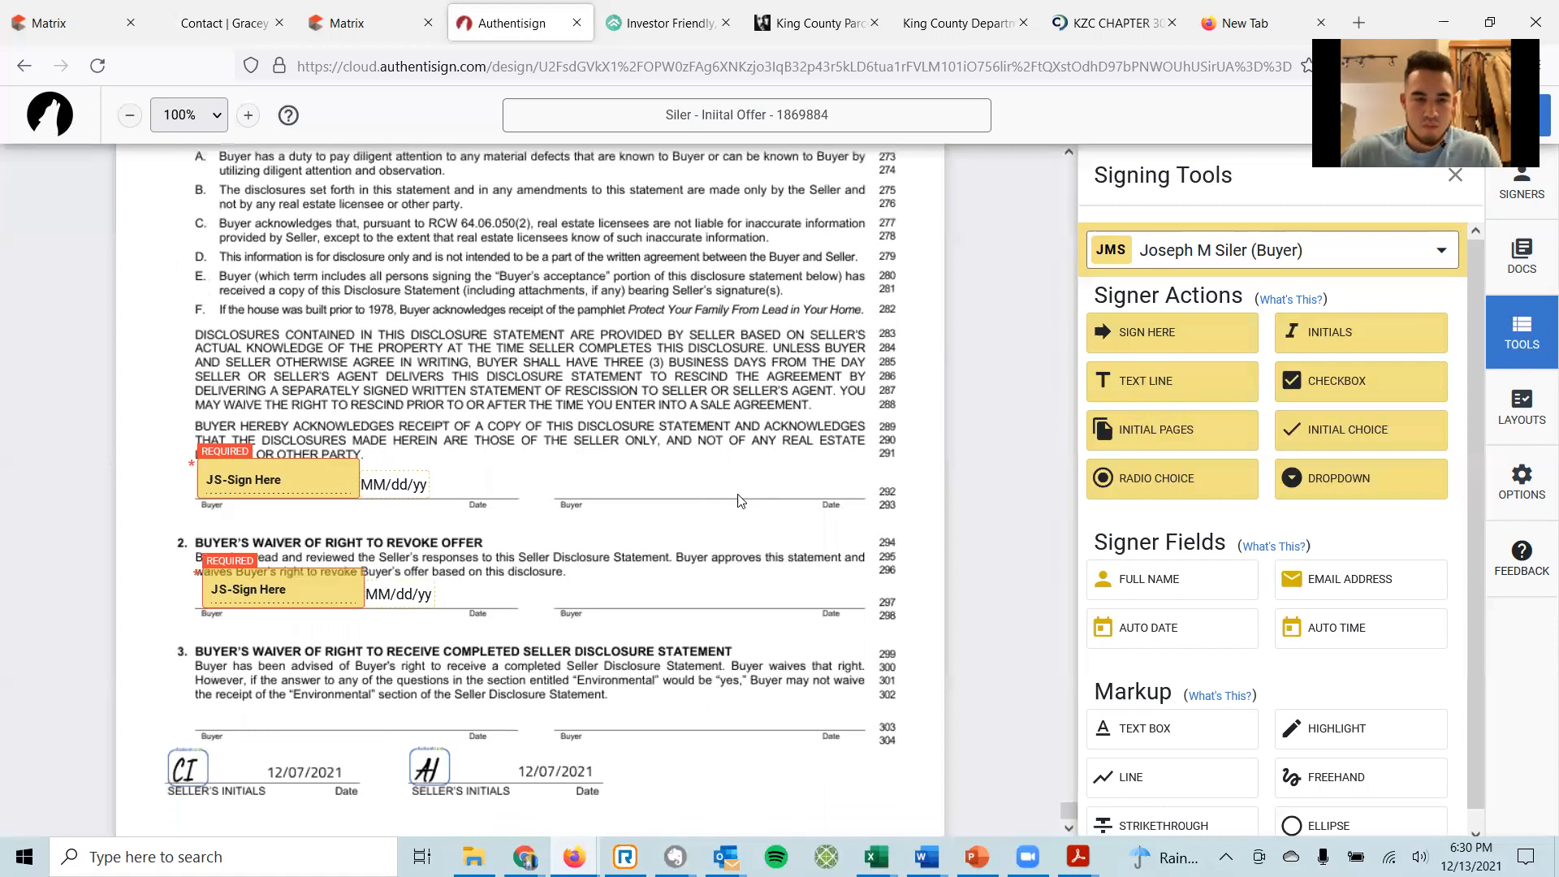
pyautogui.scroll(15, 739, 500)
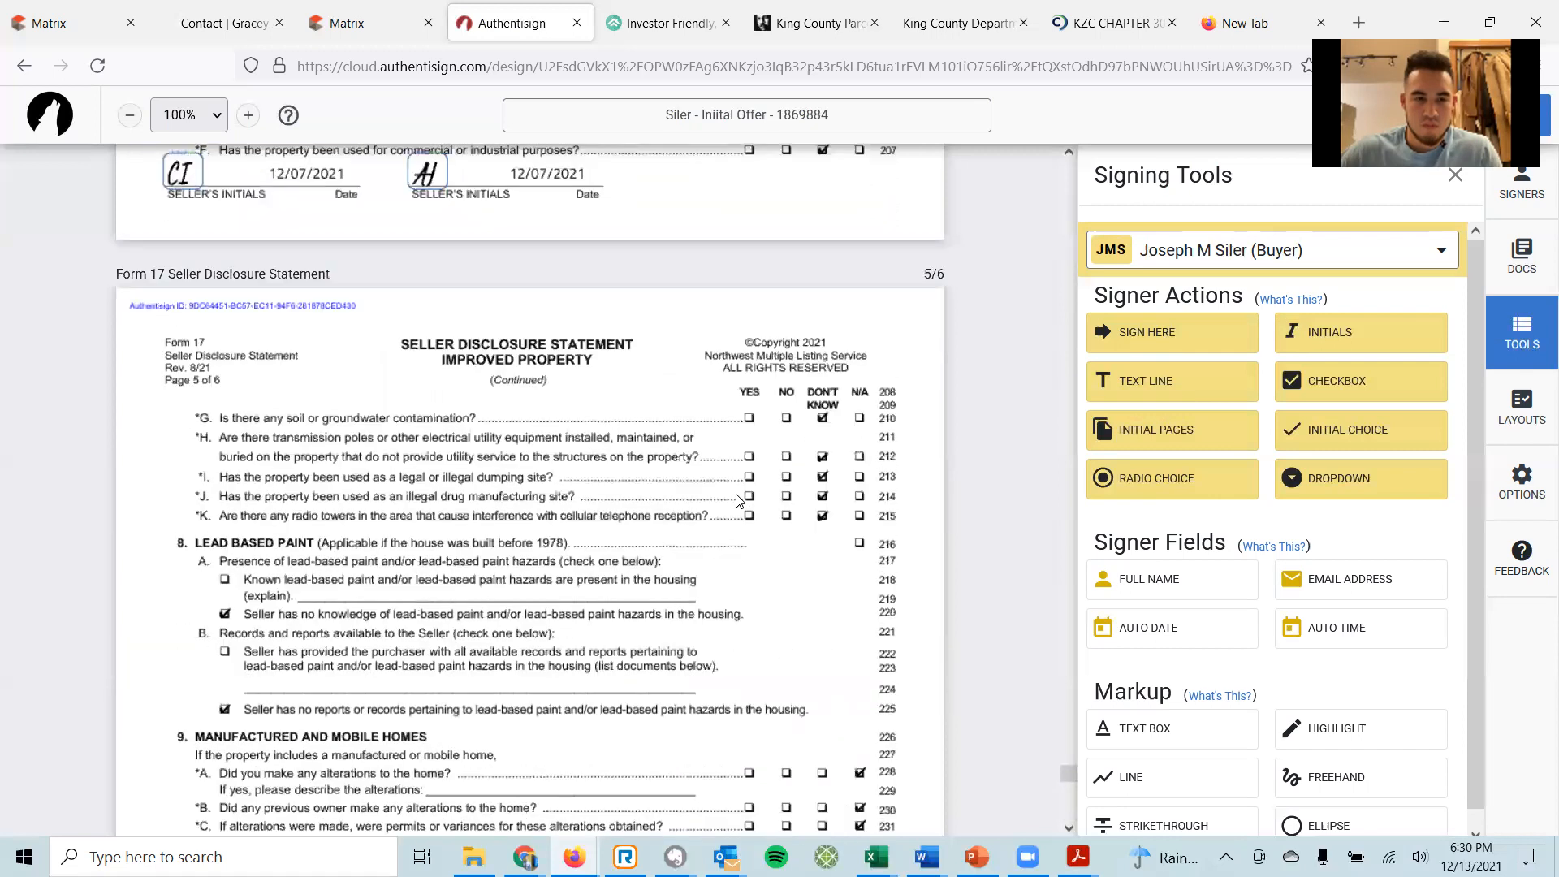
pyautogui.scroll(5, 739, 500)
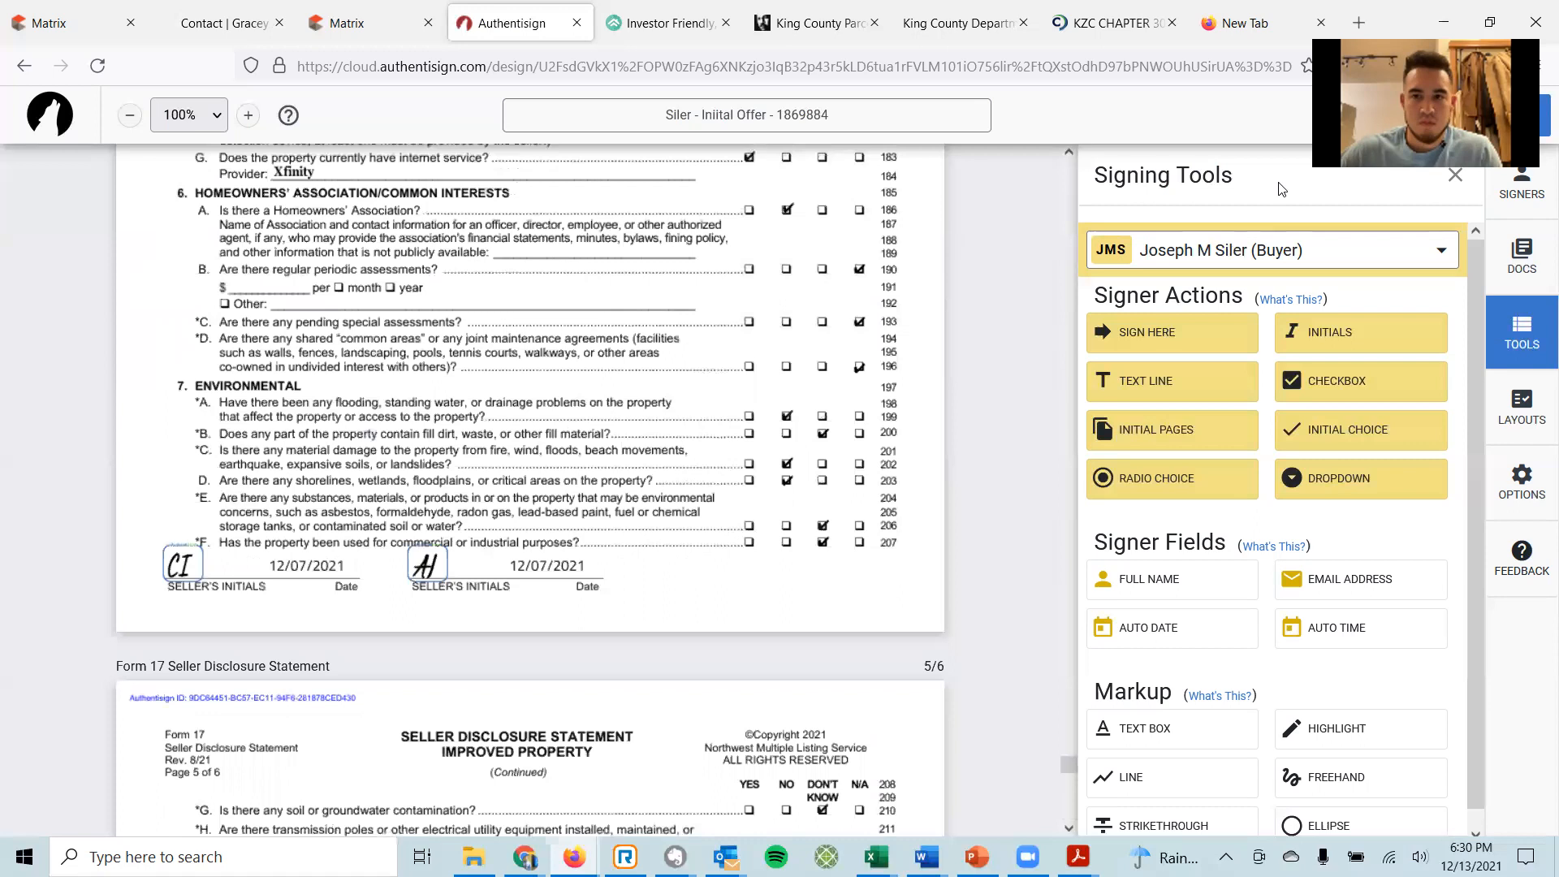